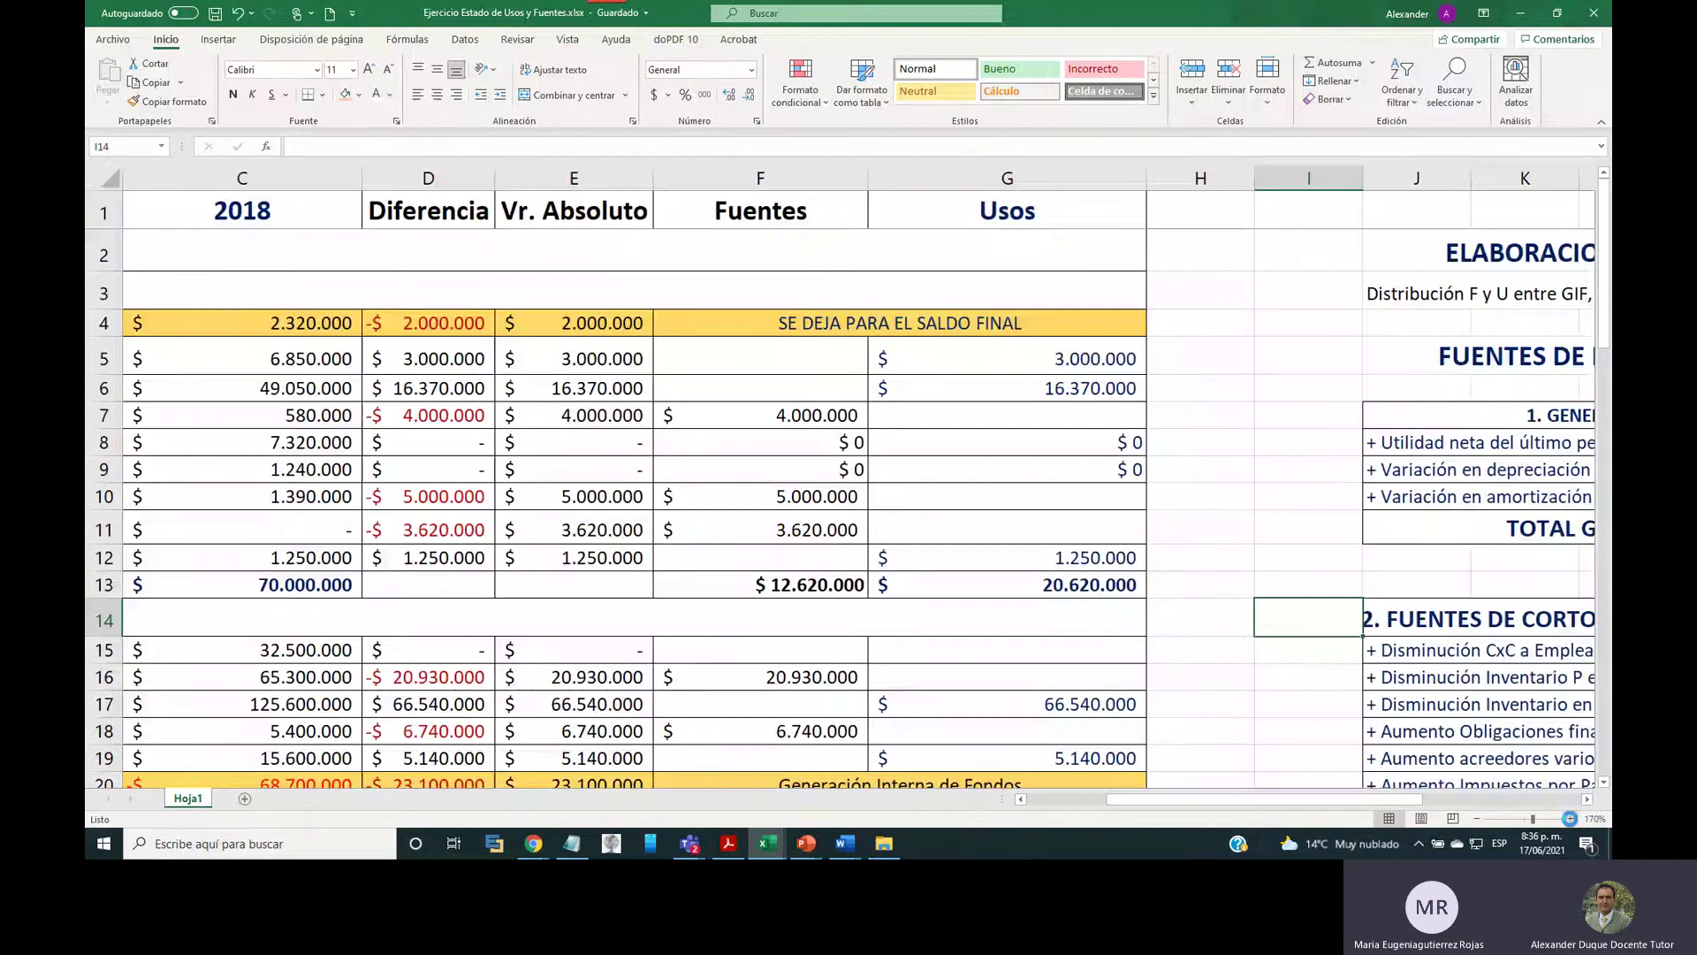
# Enlarge the balance sheet to 300% from its first column and highlight the header row with the years 2017 and 2018.
pyautogui.click(1570, 819)
pyautogui.click(1570, 818)
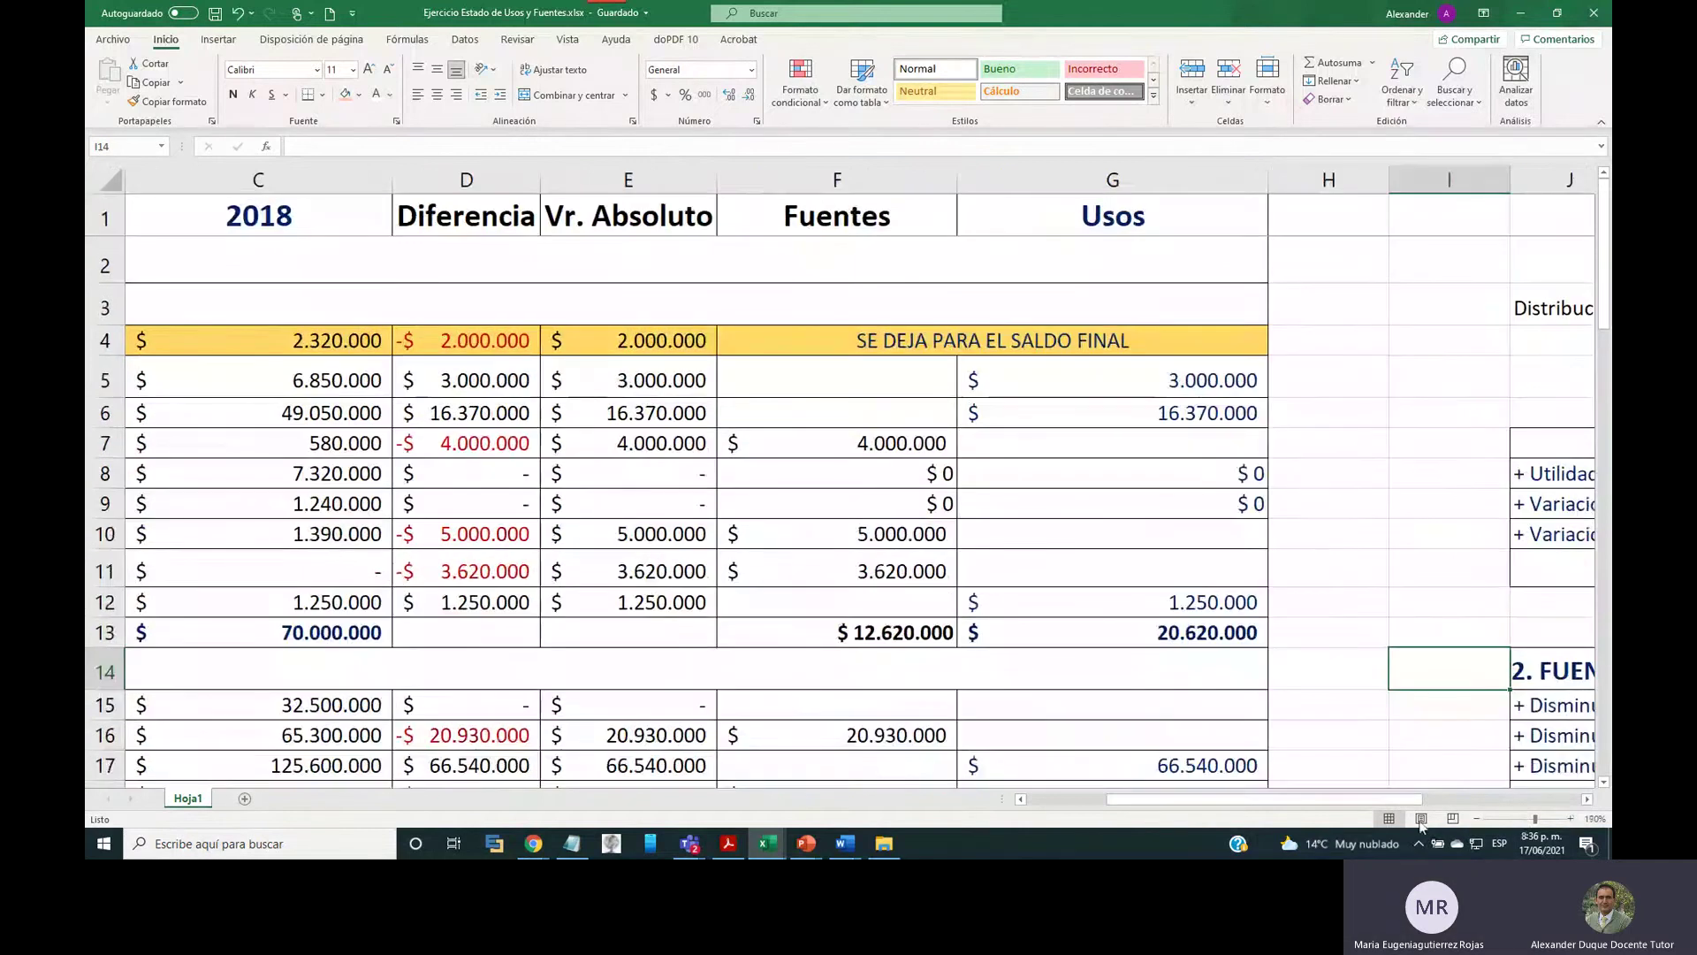
pyautogui.moveTo(1295, 807); pyautogui.dragTo(1212, 804)
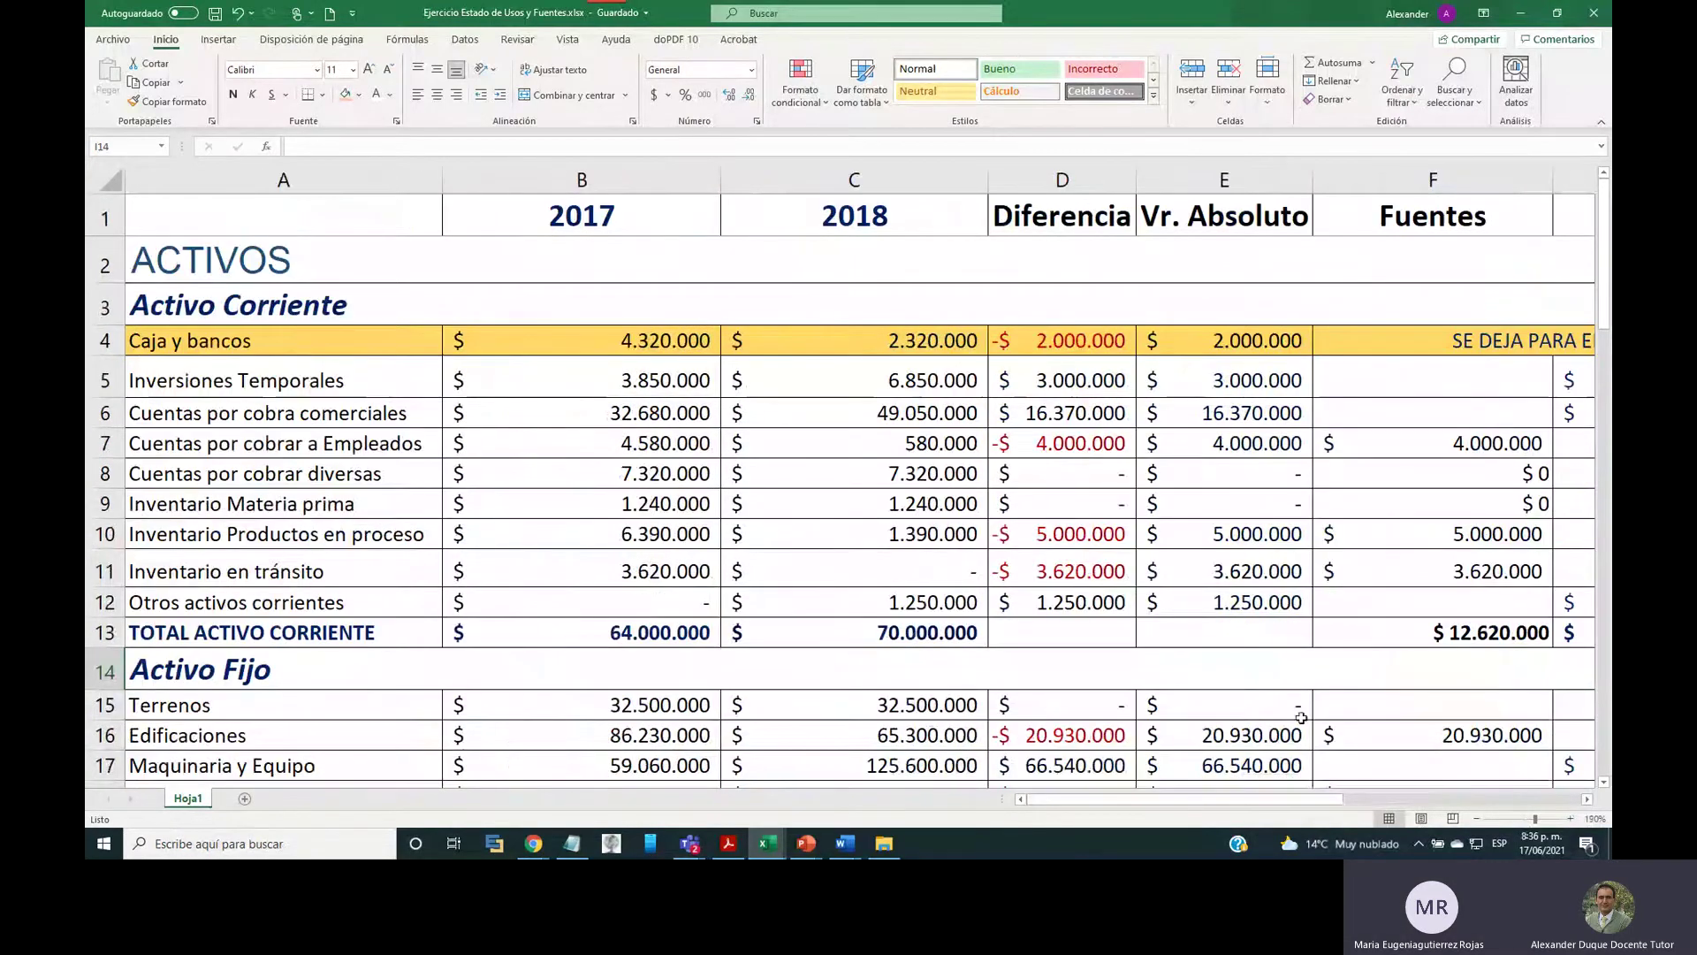
pyautogui.click(1570, 819)
pyautogui.click(1571, 818)
pyautogui.click(1570, 818)
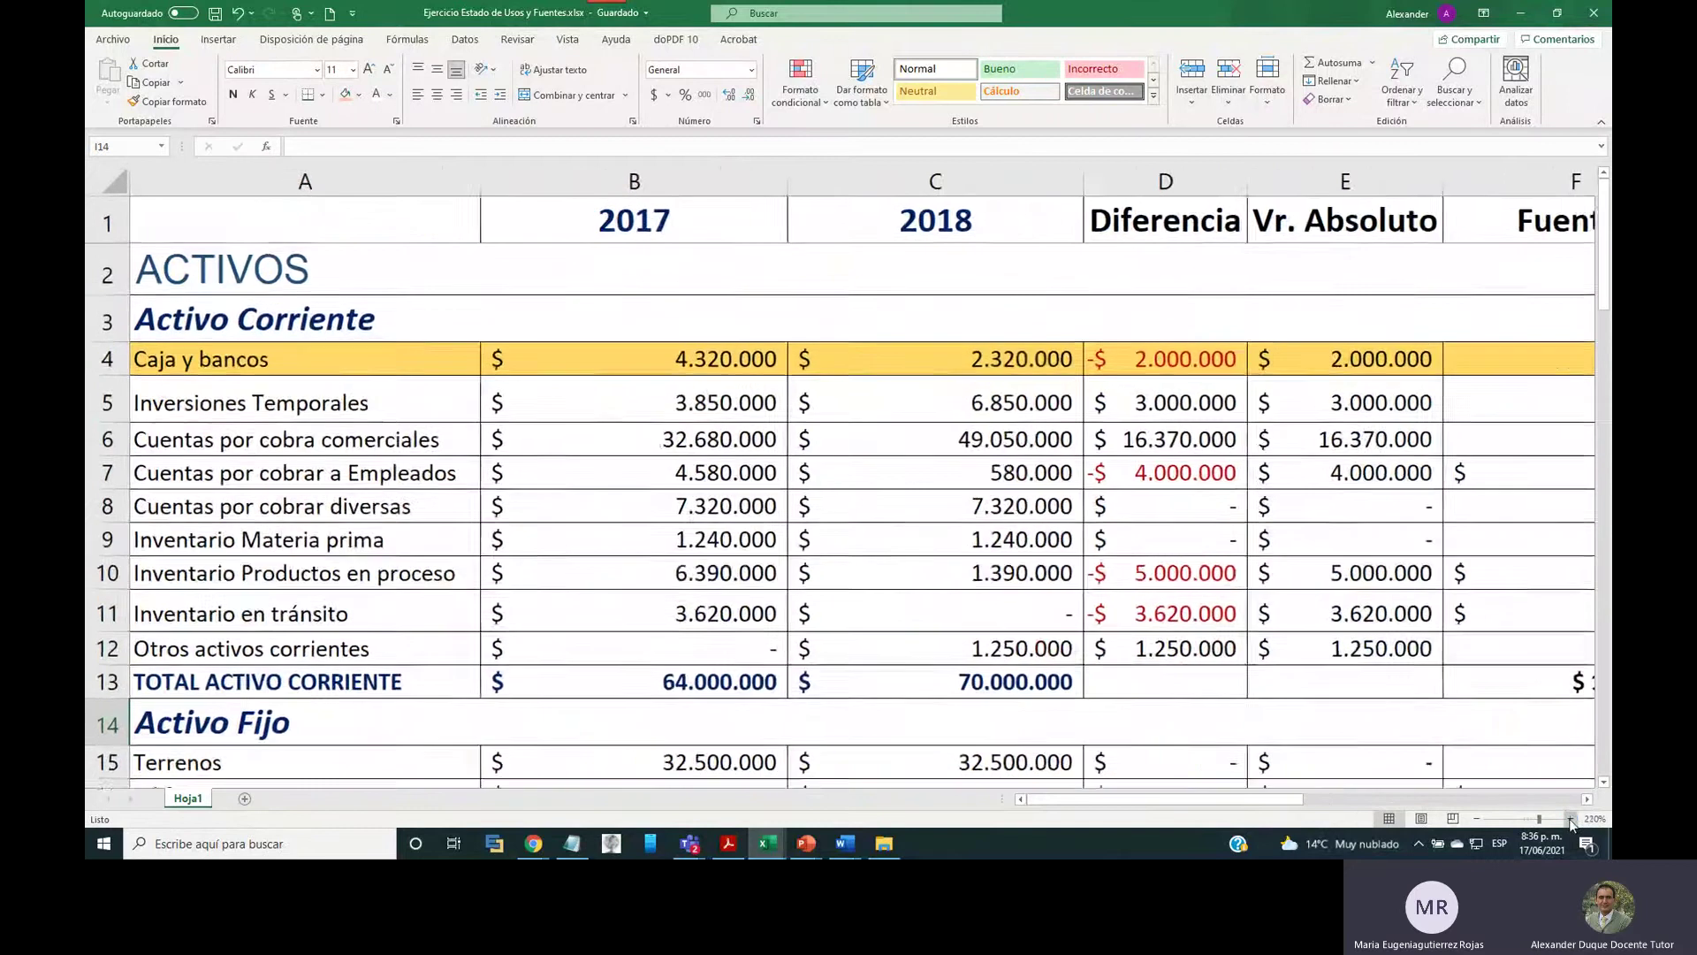
pyautogui.click(1571, 818)
pyautogui.click(1571, 818)
pyautogui.click(1571, 818)
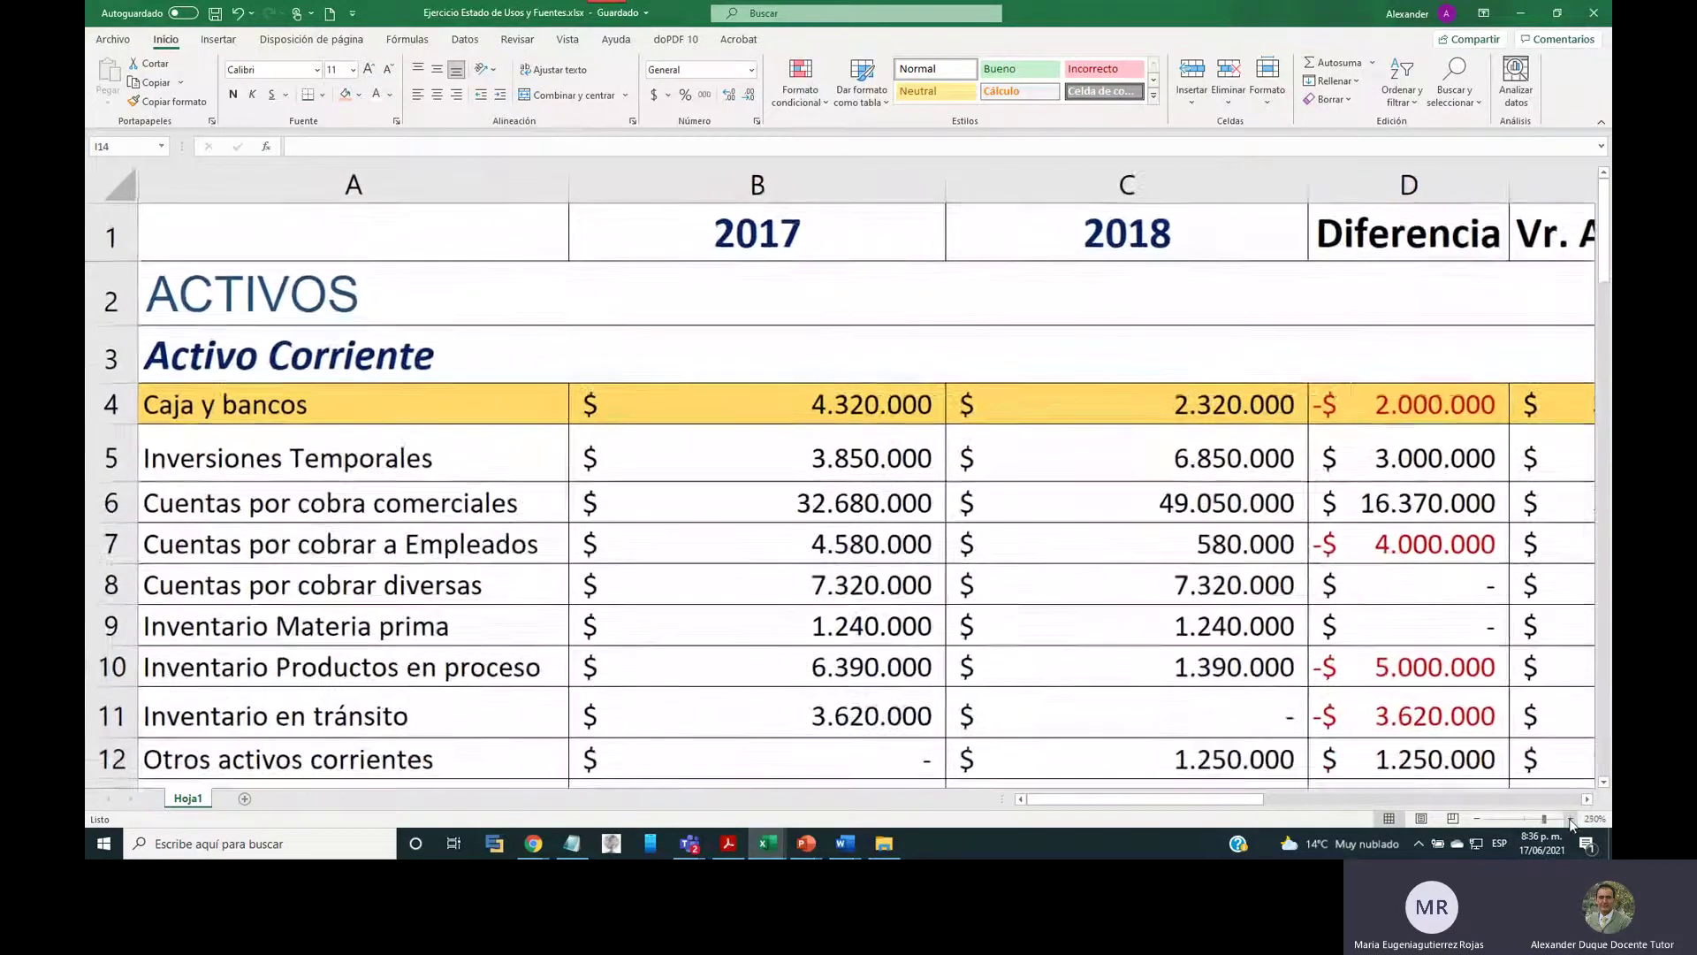
pyautogui.click(1571, 818)
pyautogui.click(1571, 819)
pyautogui.click(1570, 819)
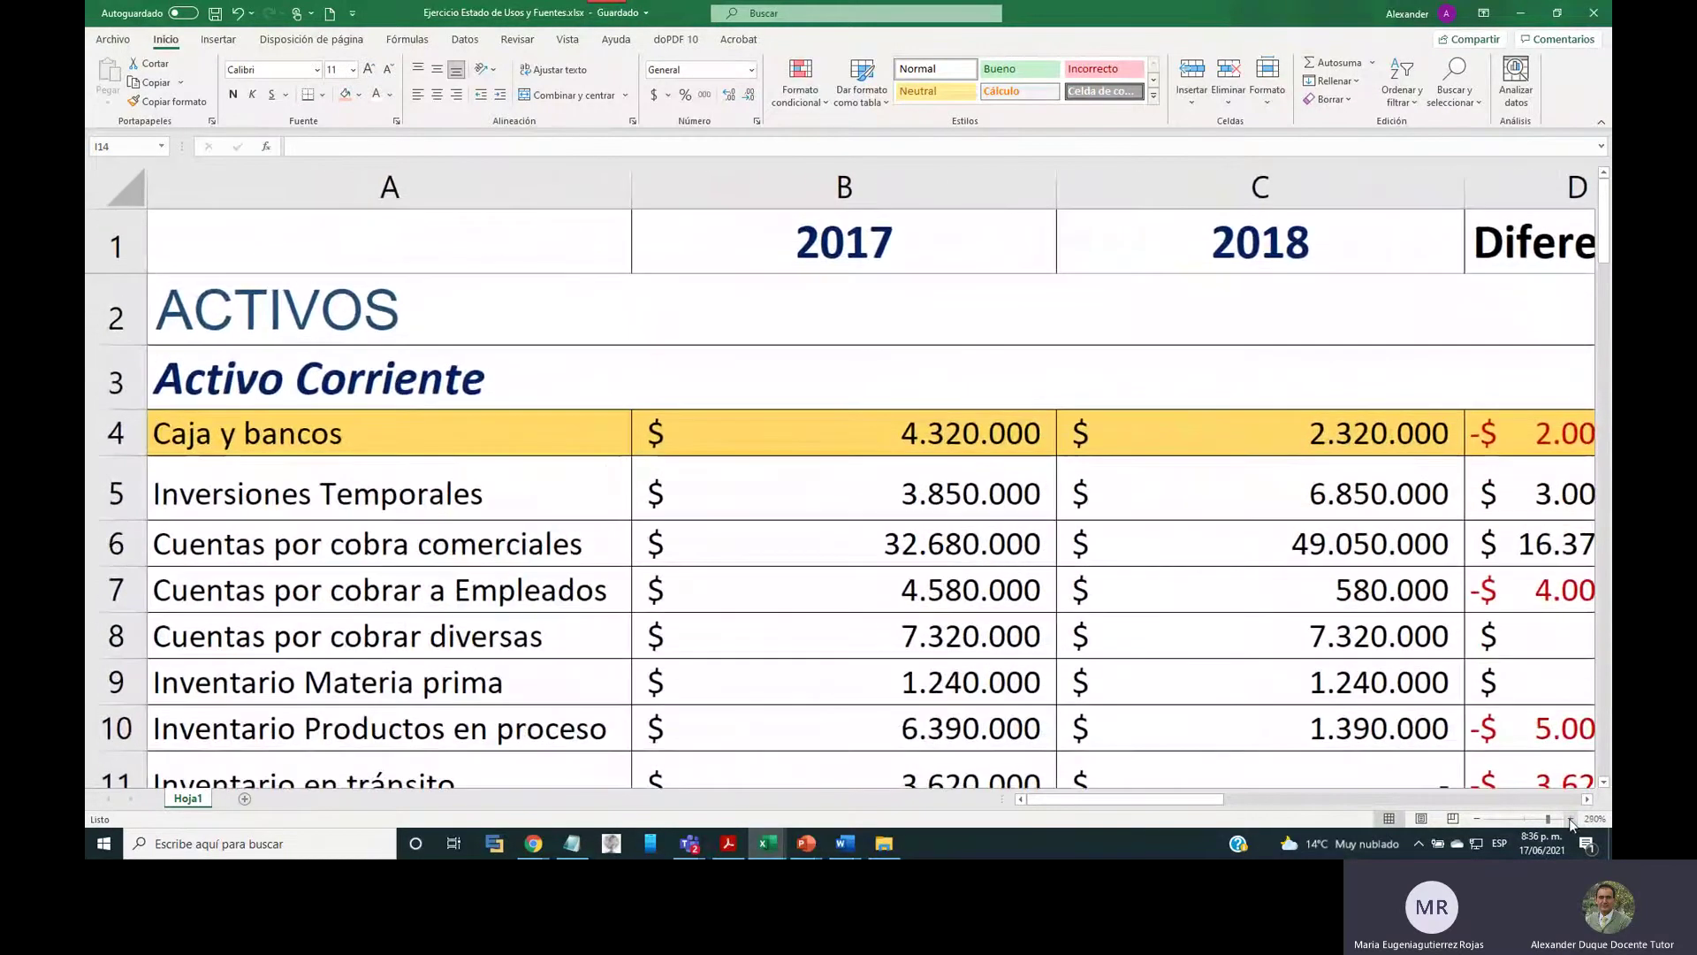
pyautogui.click(1570, 818)
pyautogui.click(1571, 819)
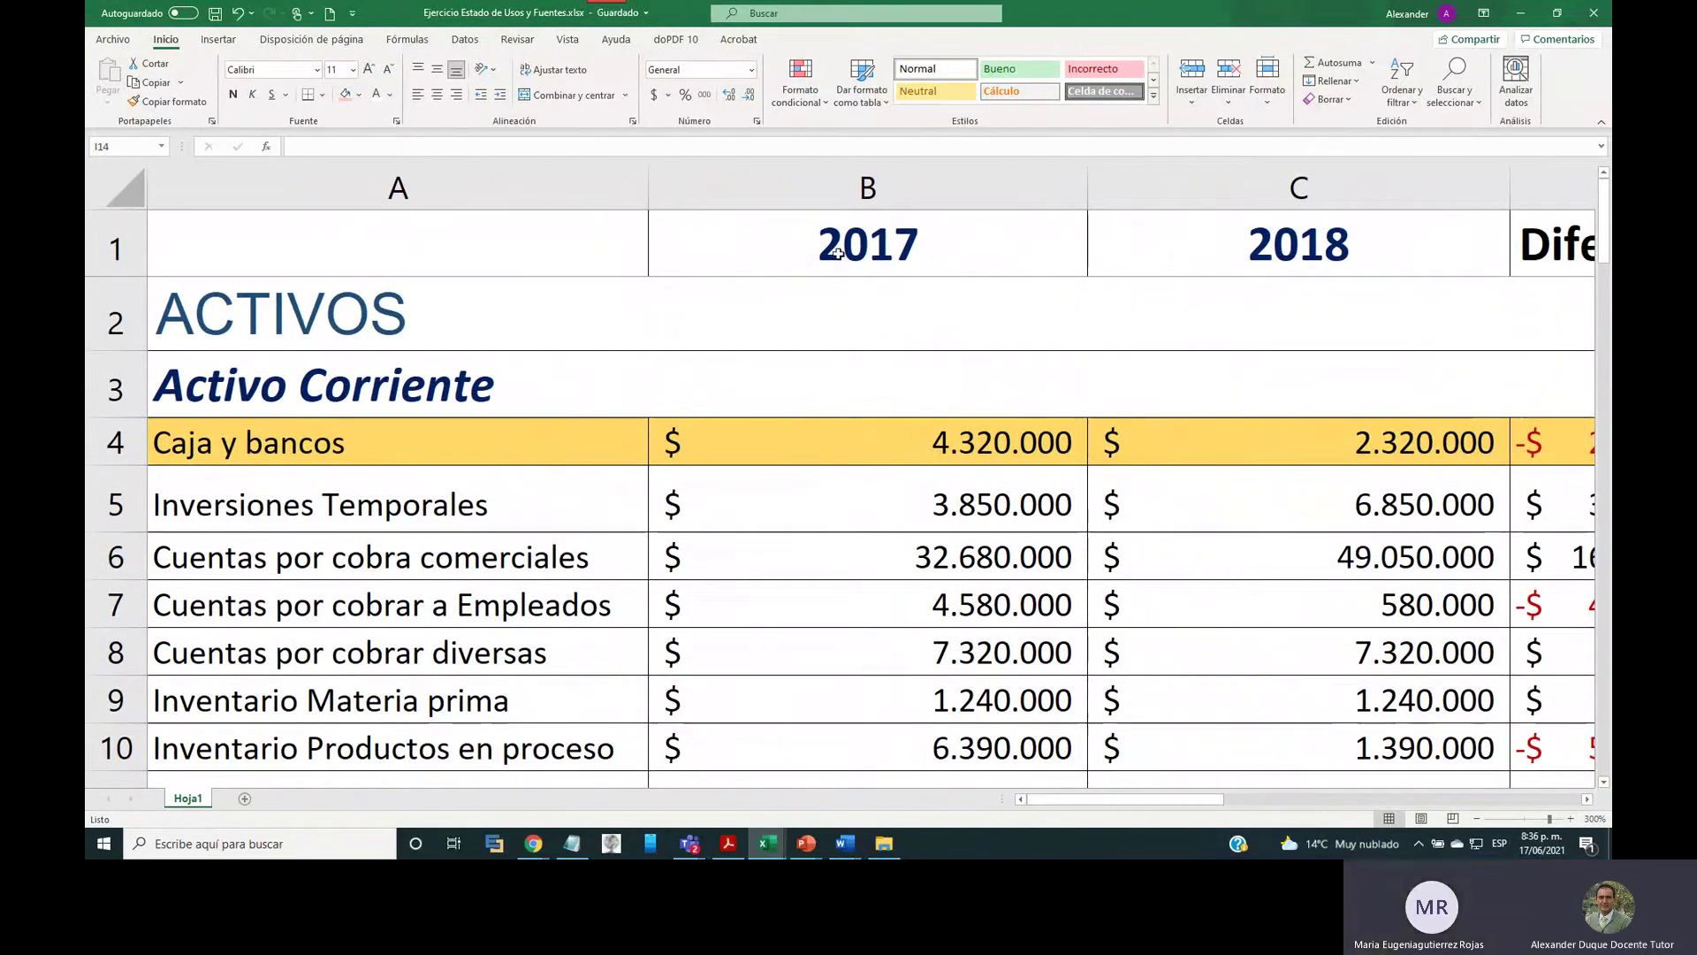
pyautogui.click(755, 254)
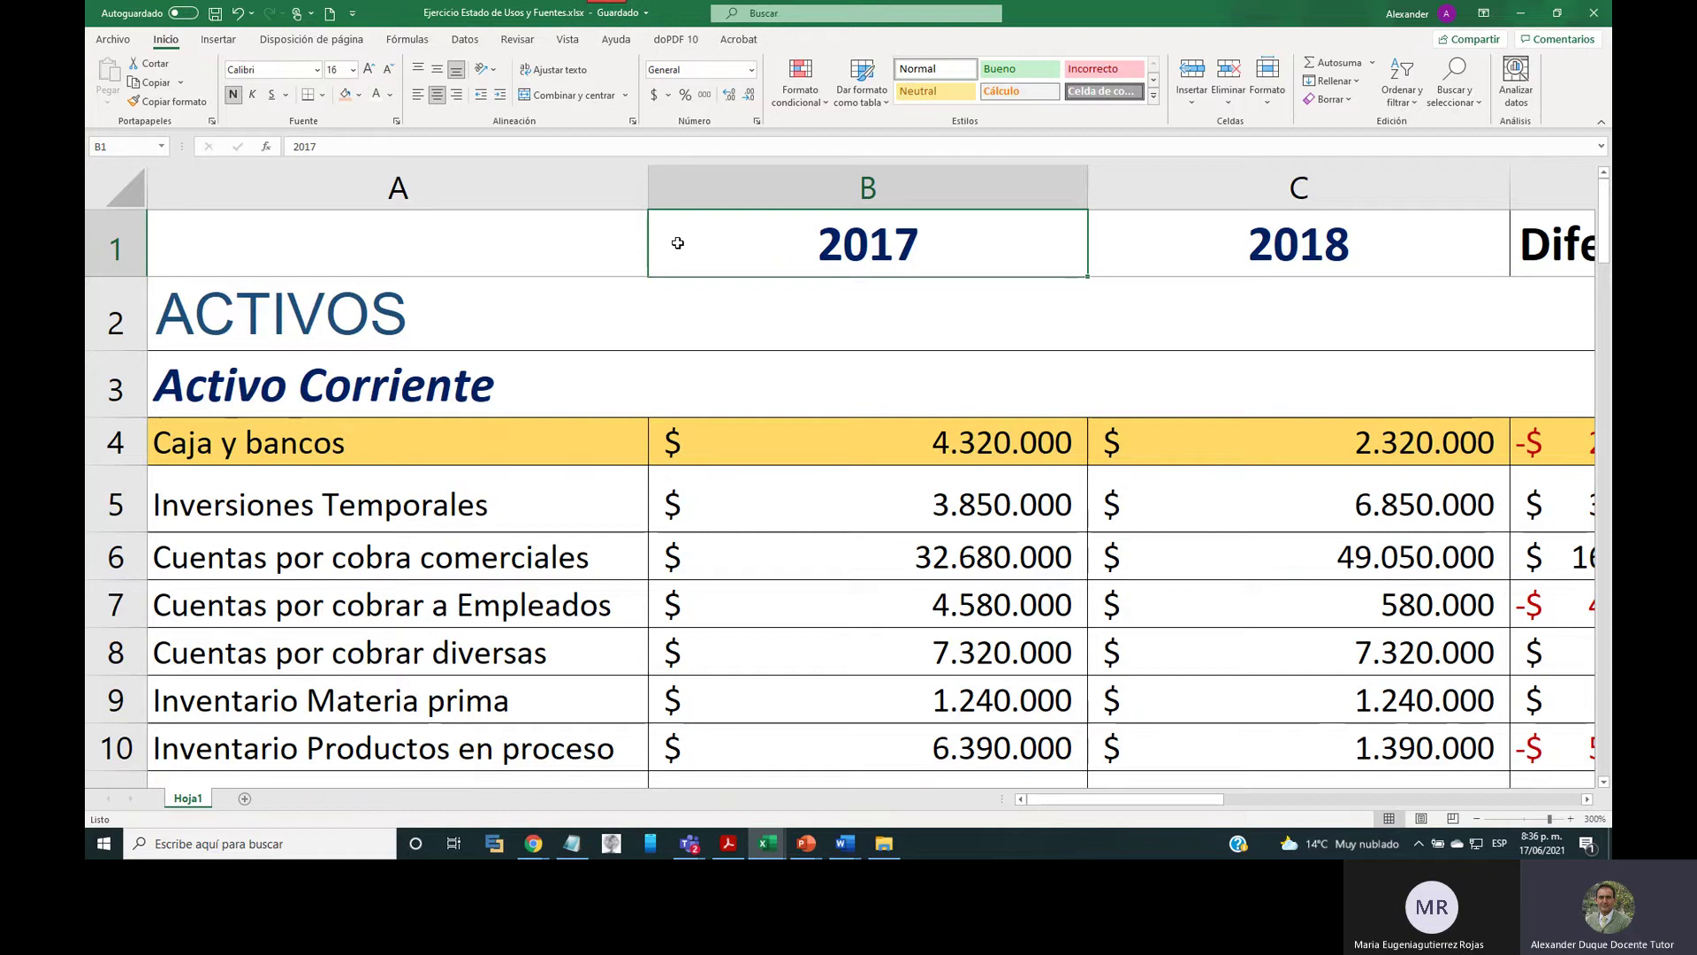
pyautogui.click(115, 252)
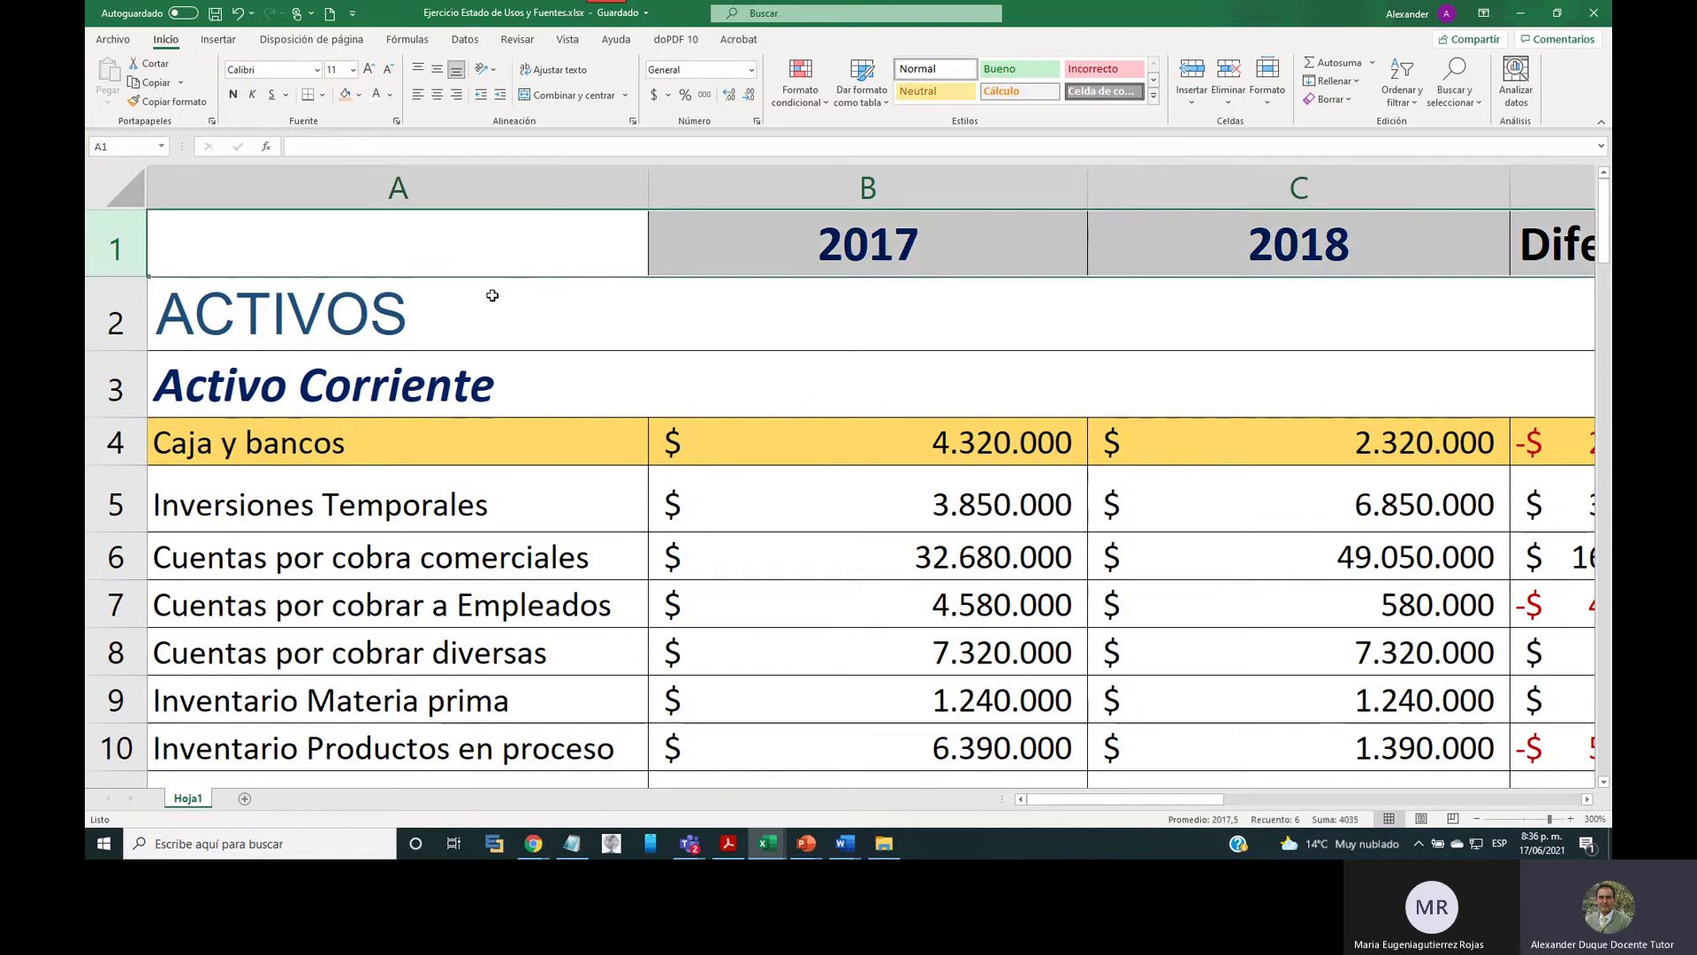
# View the assets balance on slide 9 of the Estado de Usos y Fuentes presentation in PowerPoint, and return to the Excel exercise workbook.
pyautogui.click(805, 843)
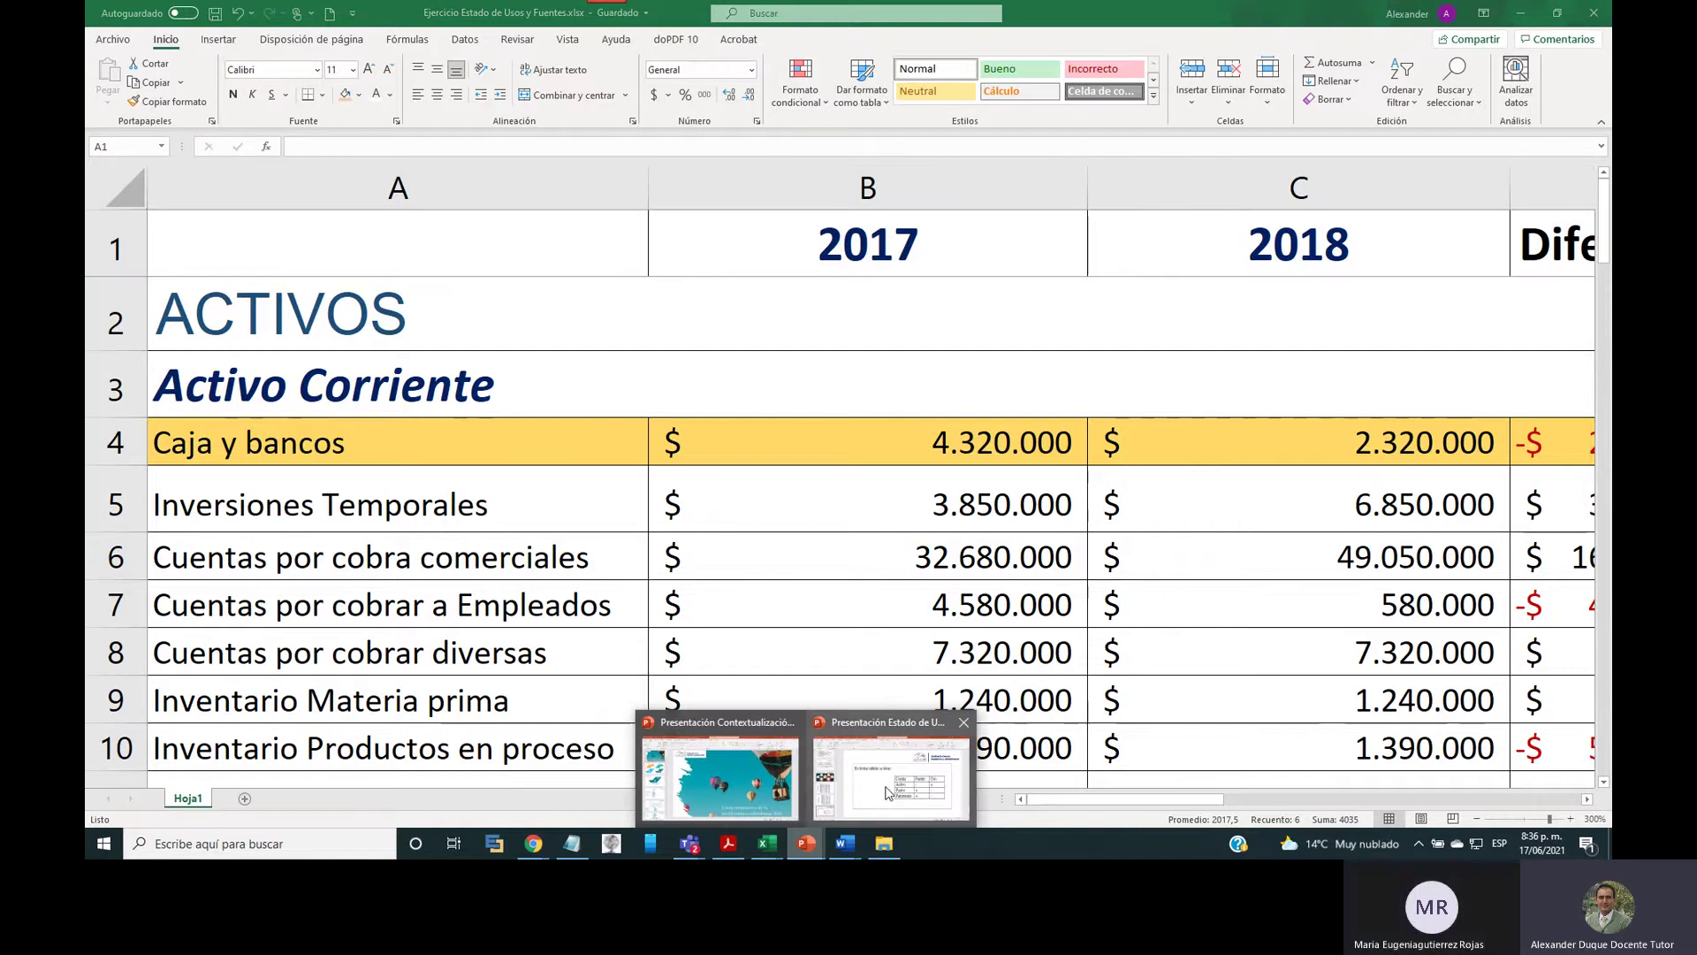
pyautogui.click(887, 792)
pyautogui.click(229, 550)
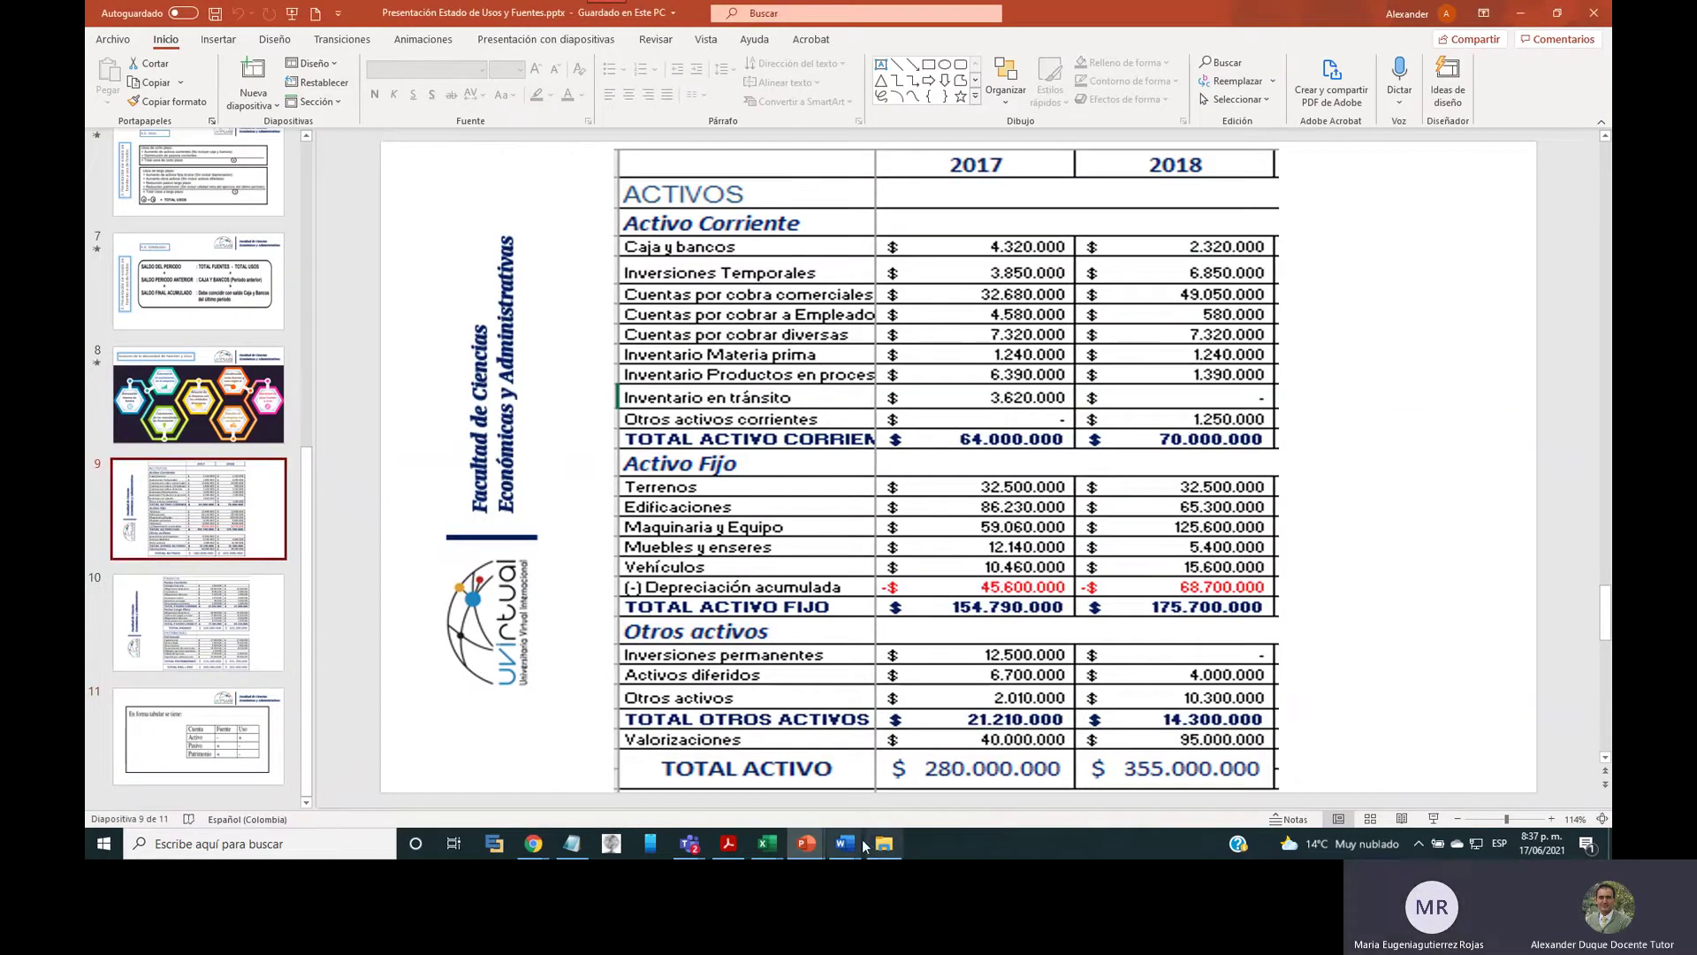
pyautogui.moveTo(768, 844)
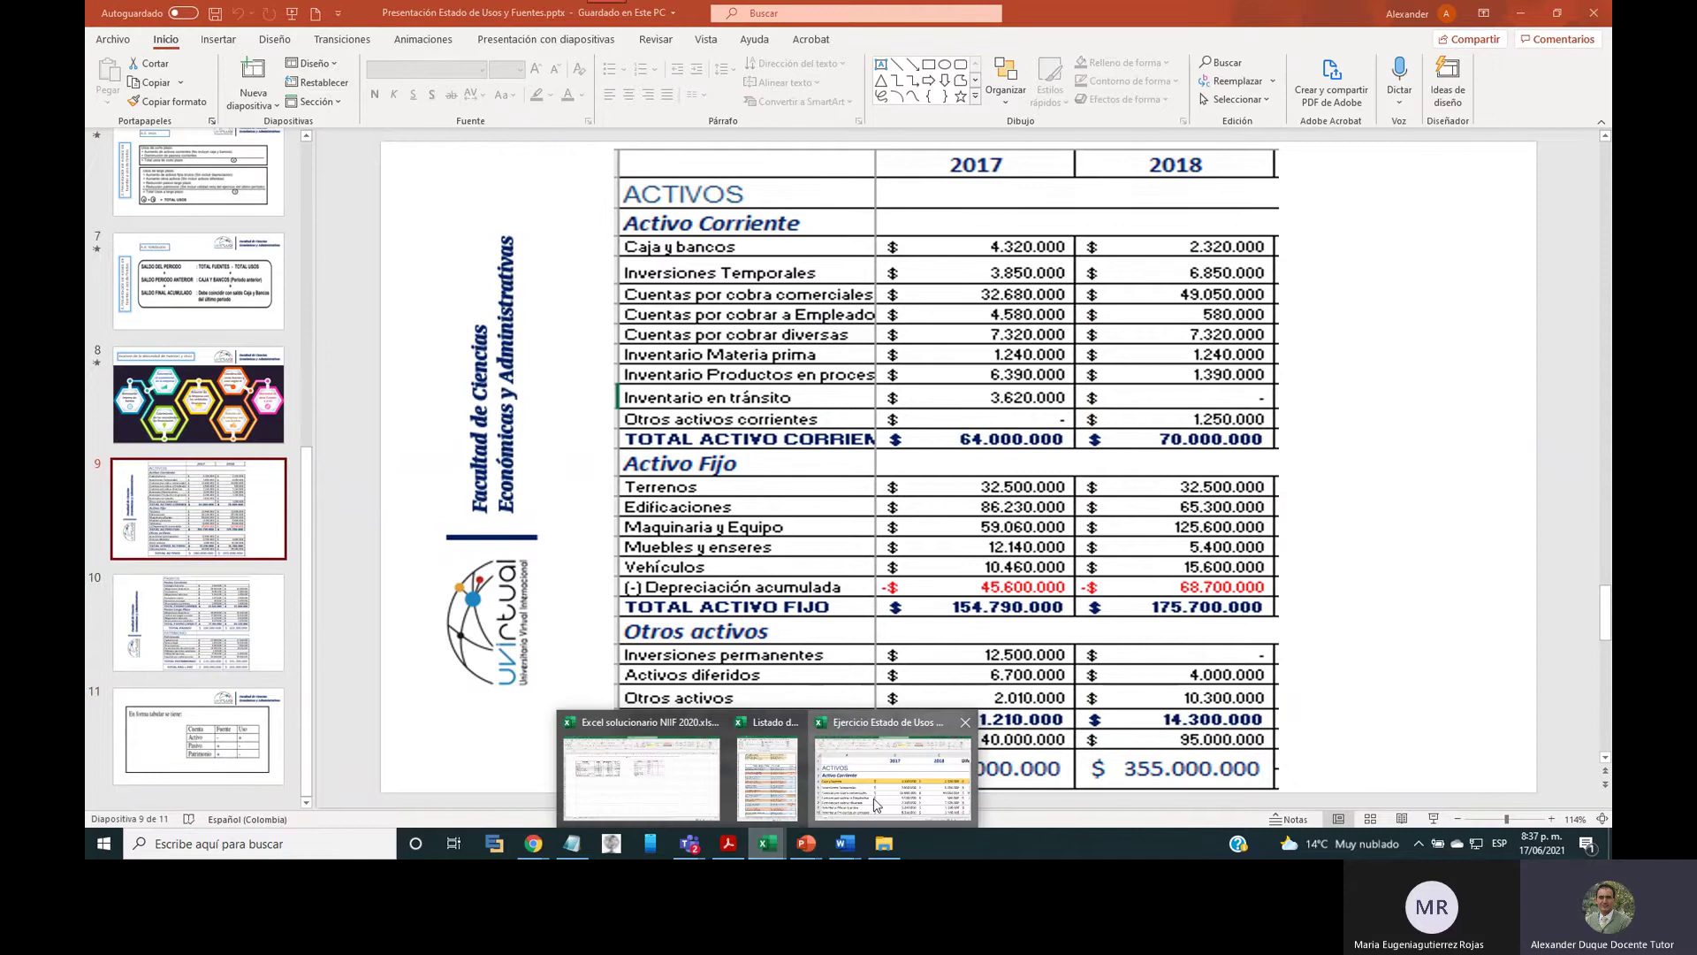
pyautogui.click(876, 803)
# Look through the balance sheet from the assets down to the total liabilities plus equity and return to its beginning.
pyautogui.scroll(-2, 875, 504)
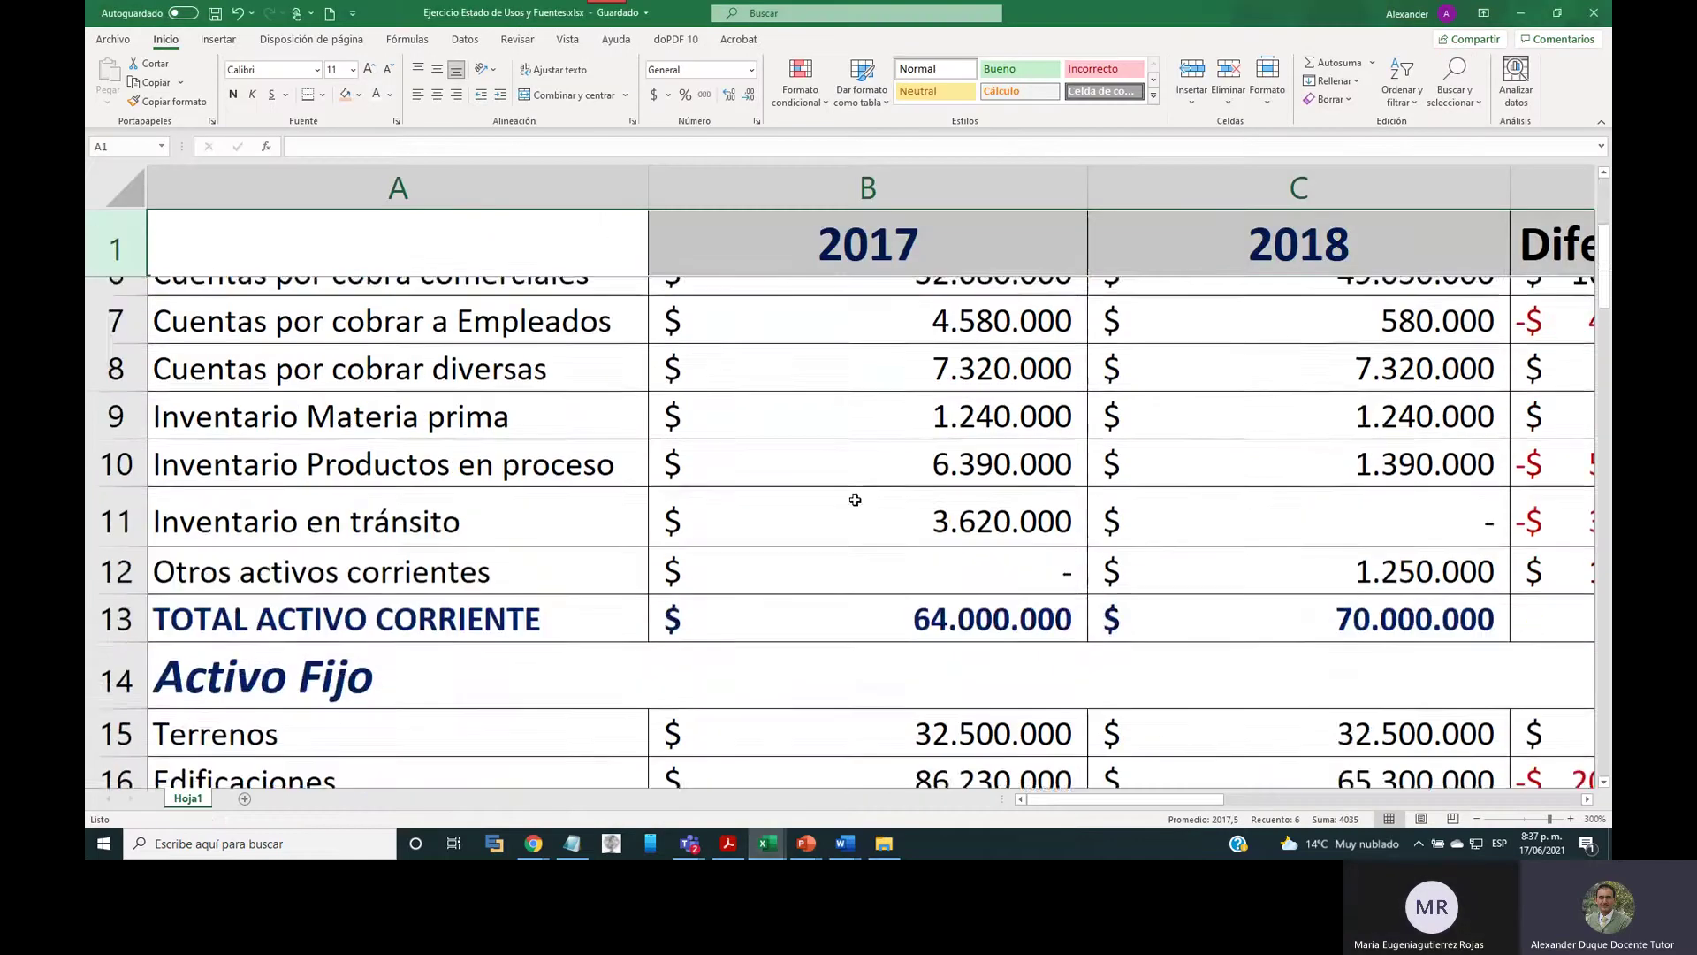
pyautogui.scroll(-9, 855, 500)
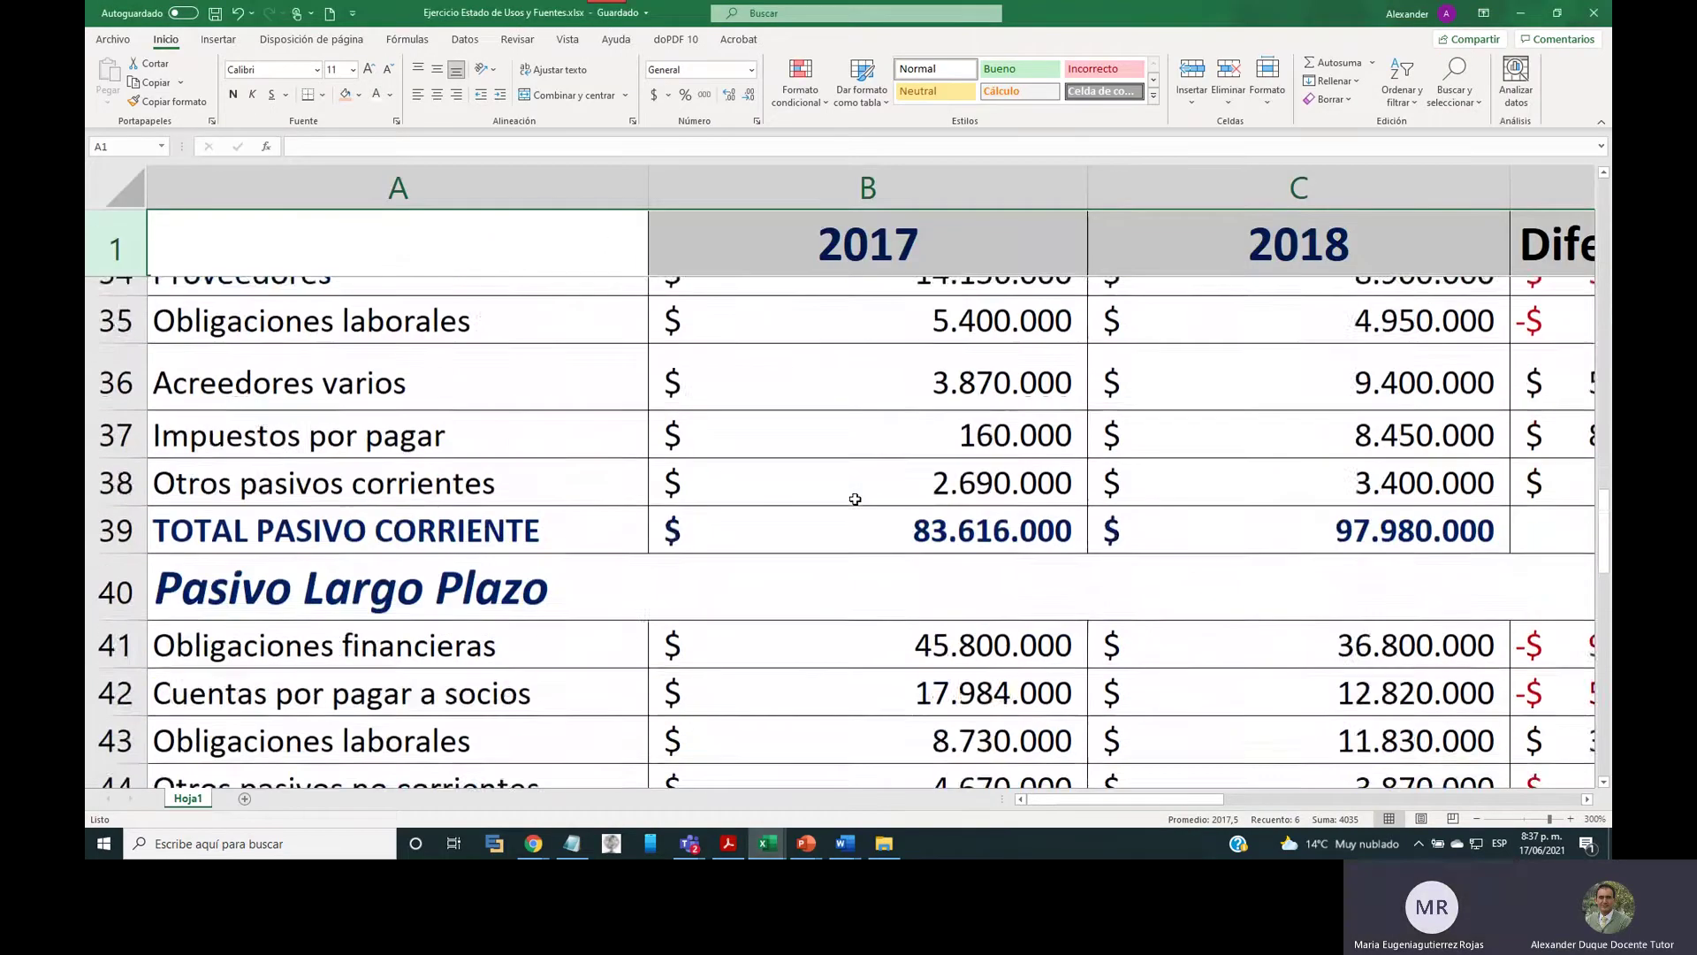
pyautogui.scroll(-3, 855, 500)
pyautogui.scroll(-4, 854, 497)
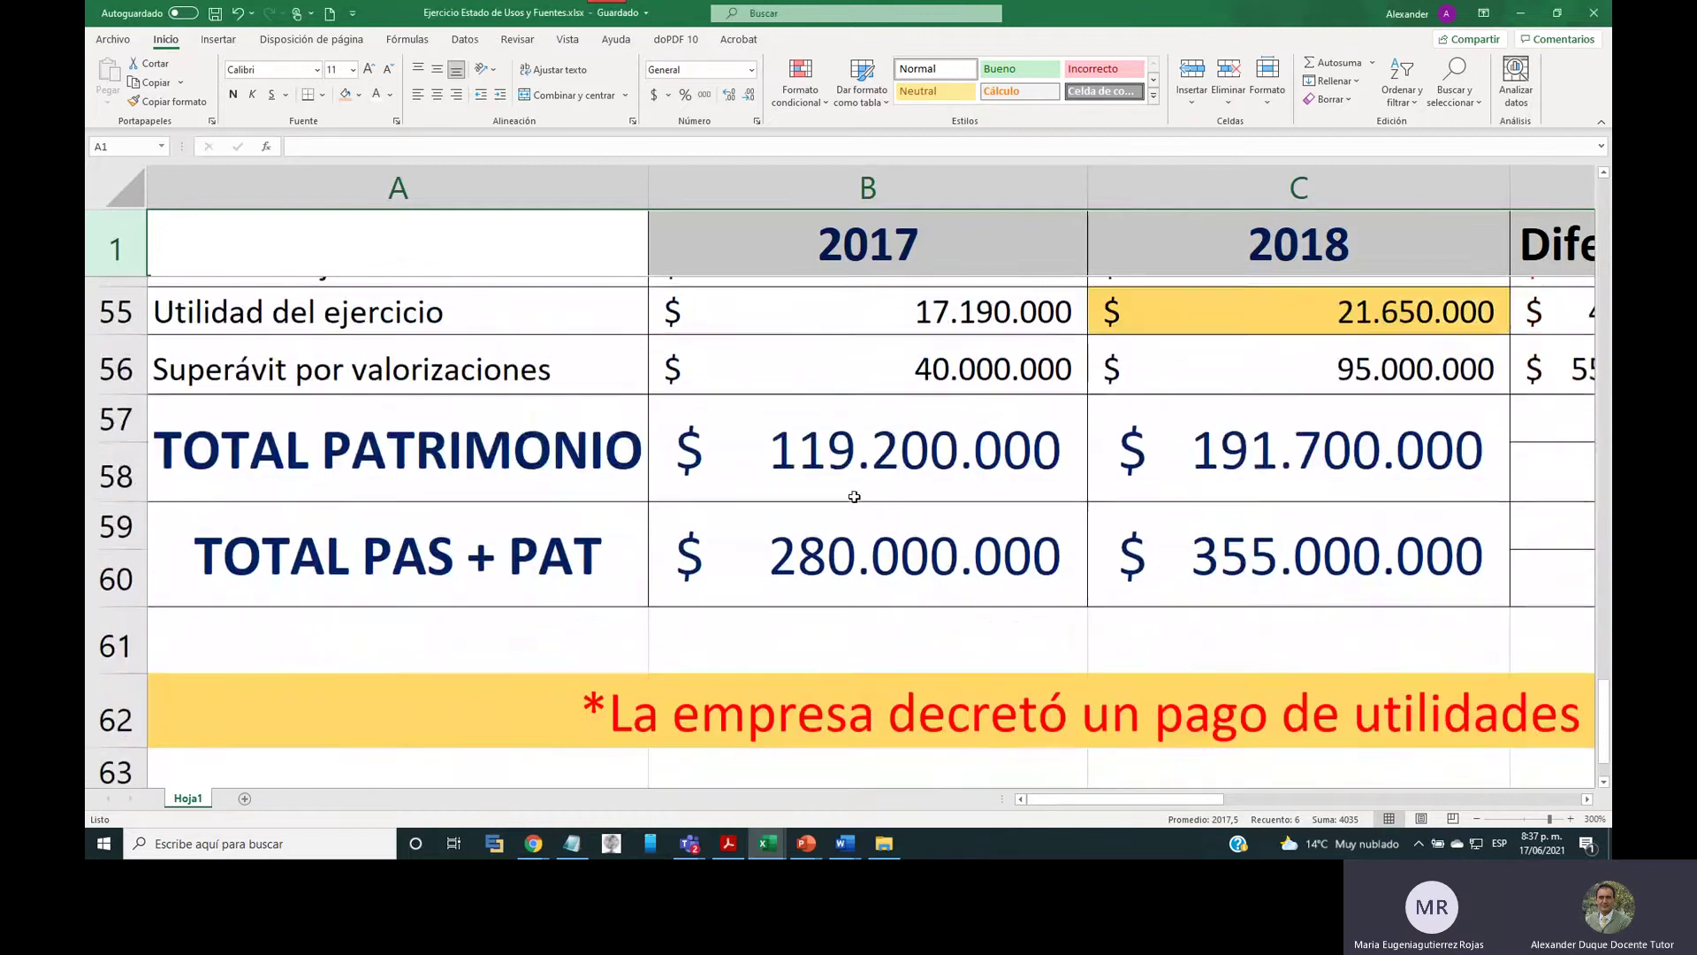
pyautogui.scroll(-1, 854, 497)
pyautogui.scroll(10, 854, 497)
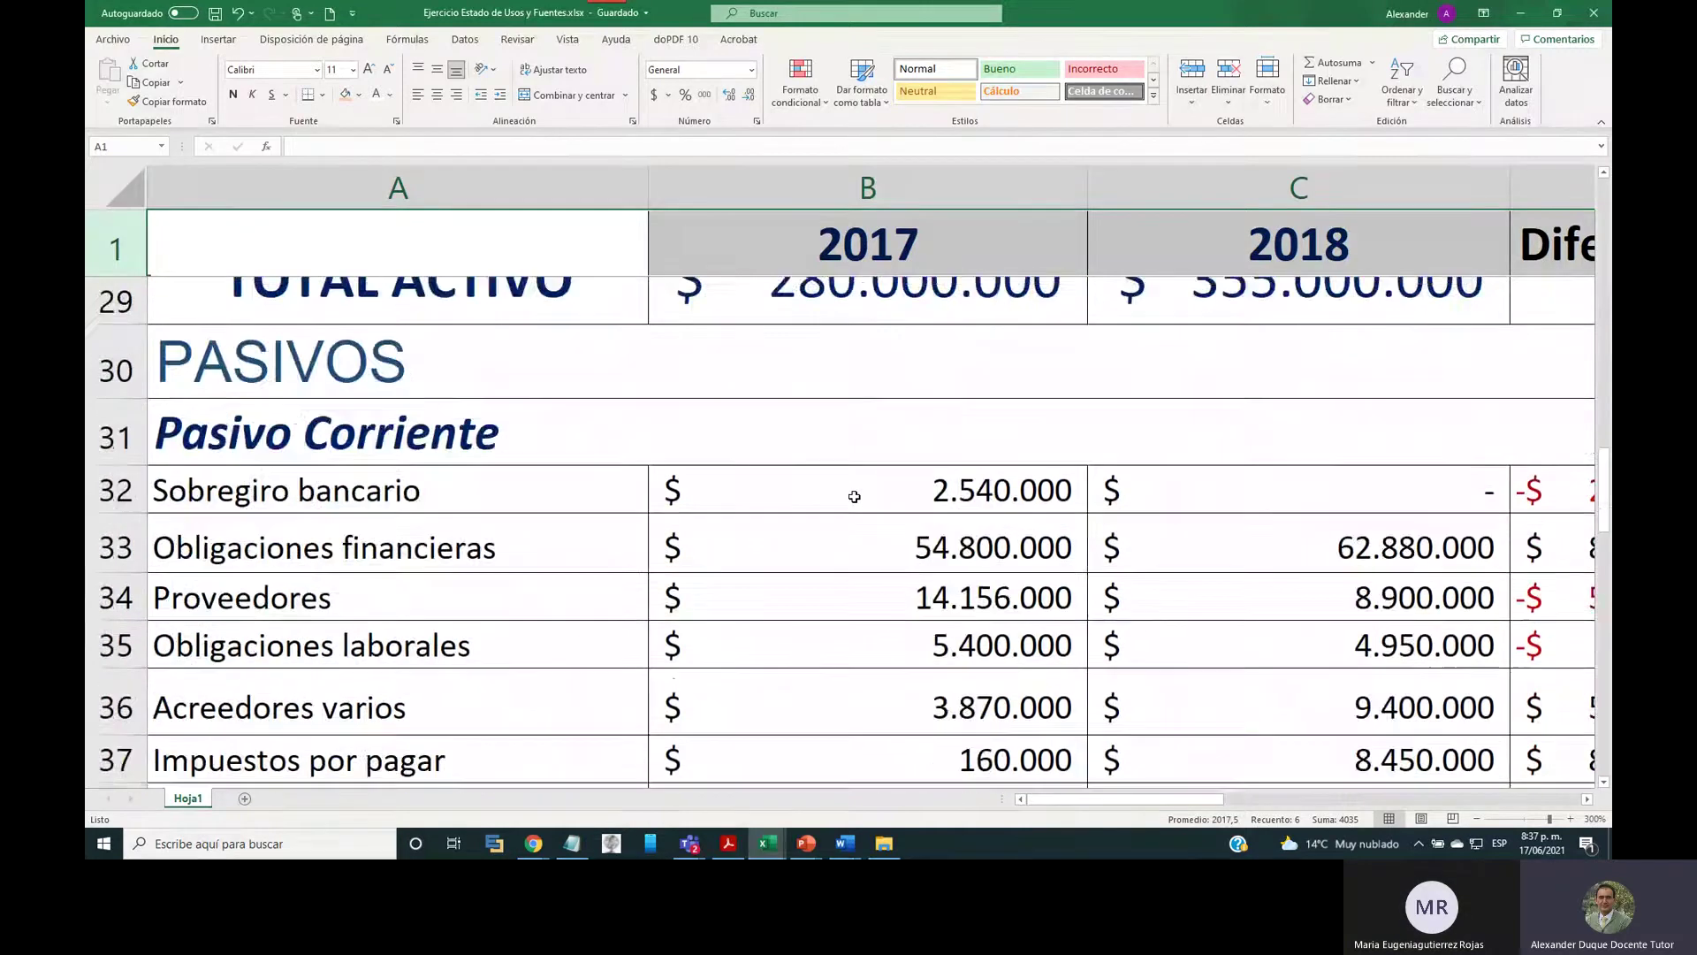
pyautogui.scroll(9, 854, 496)
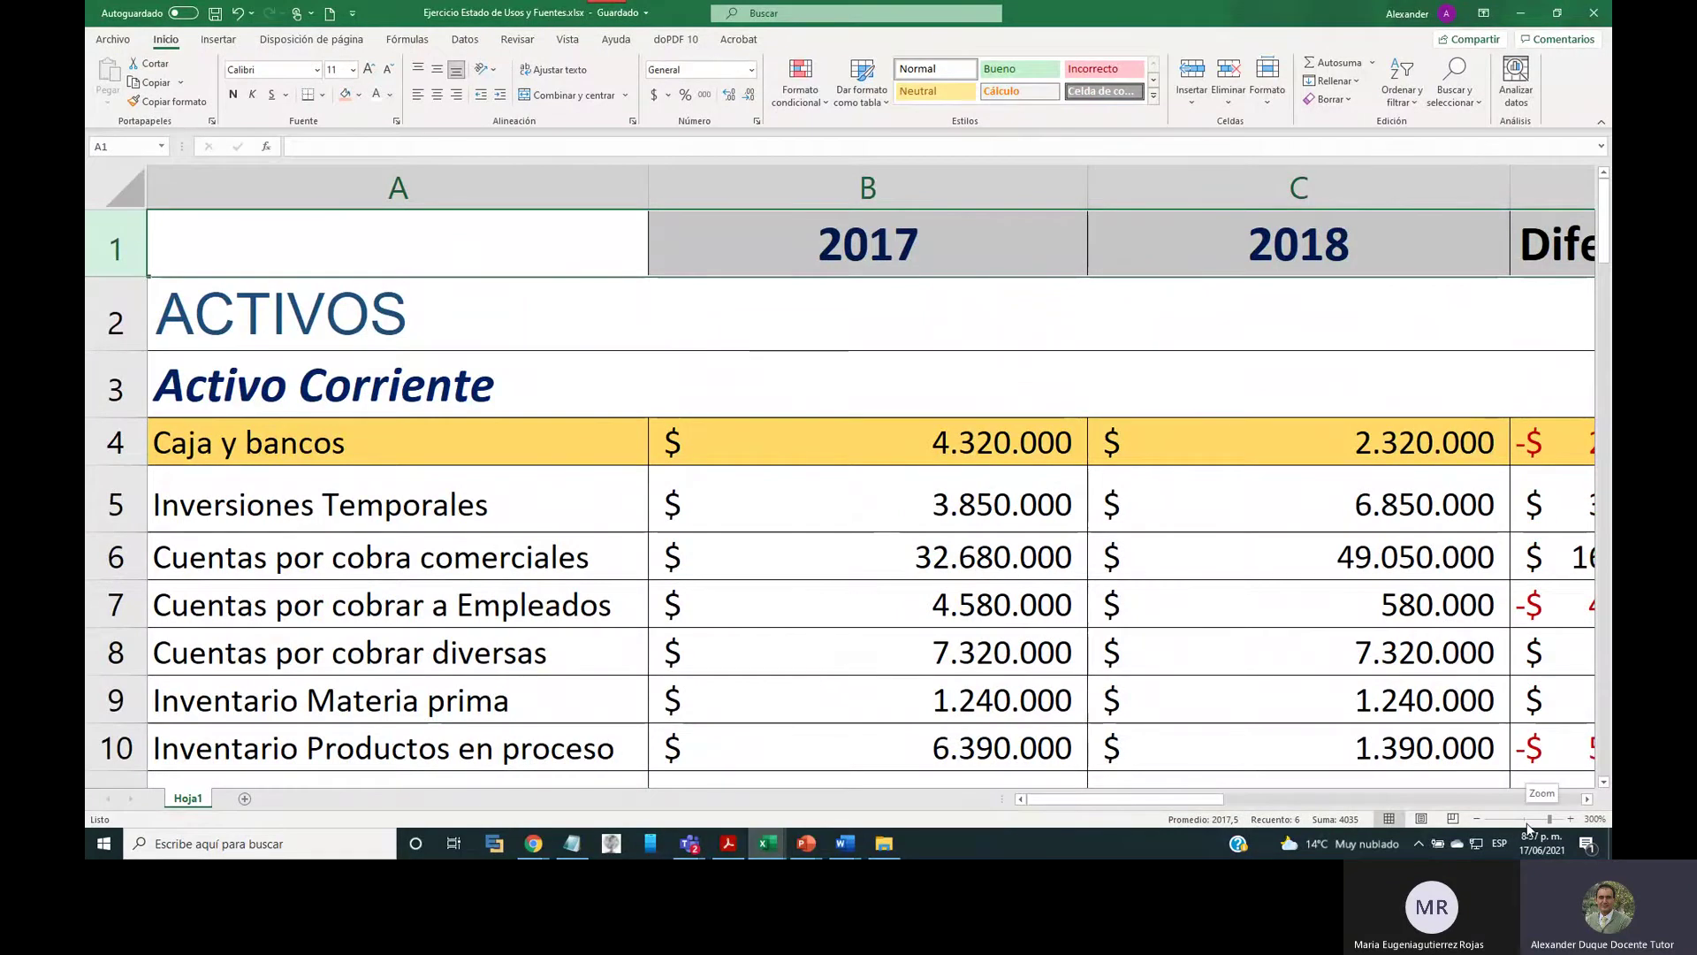
# Set the sheet zoom to 260% to display the account names, both years and the Diferencia column.
pyautogui.click(1525, 821)
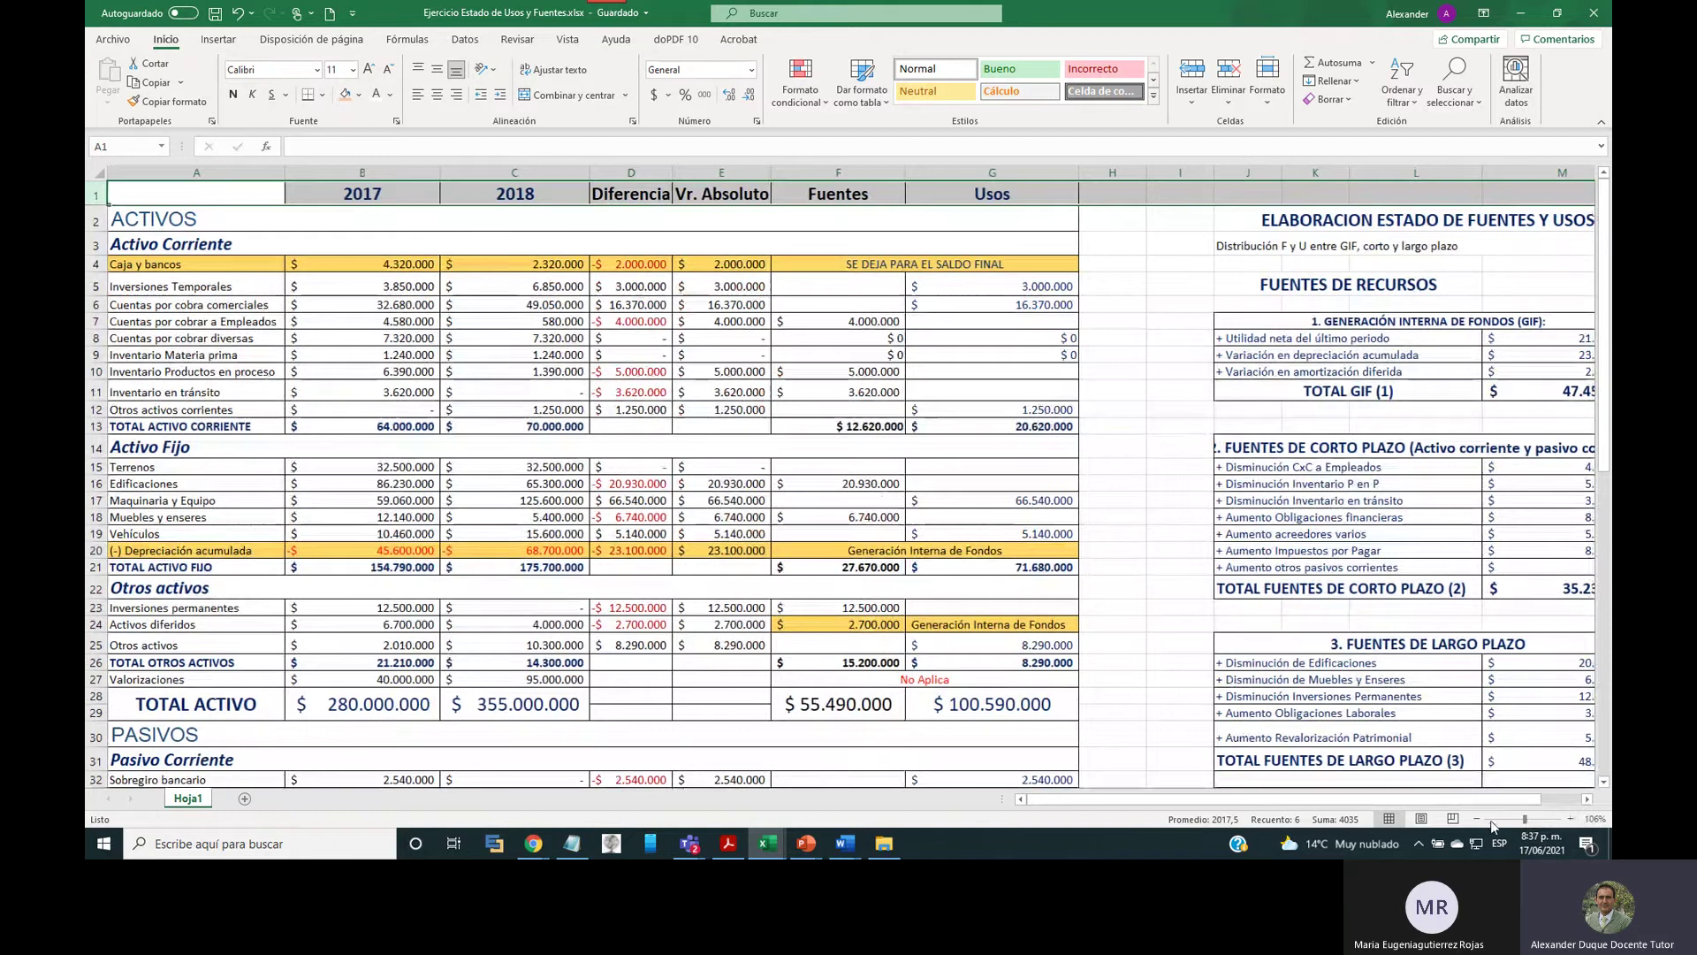
pyautogui.click(1570, 819)
pyautogui.click(1570, 819)
pyautogui.click(1571, 820)
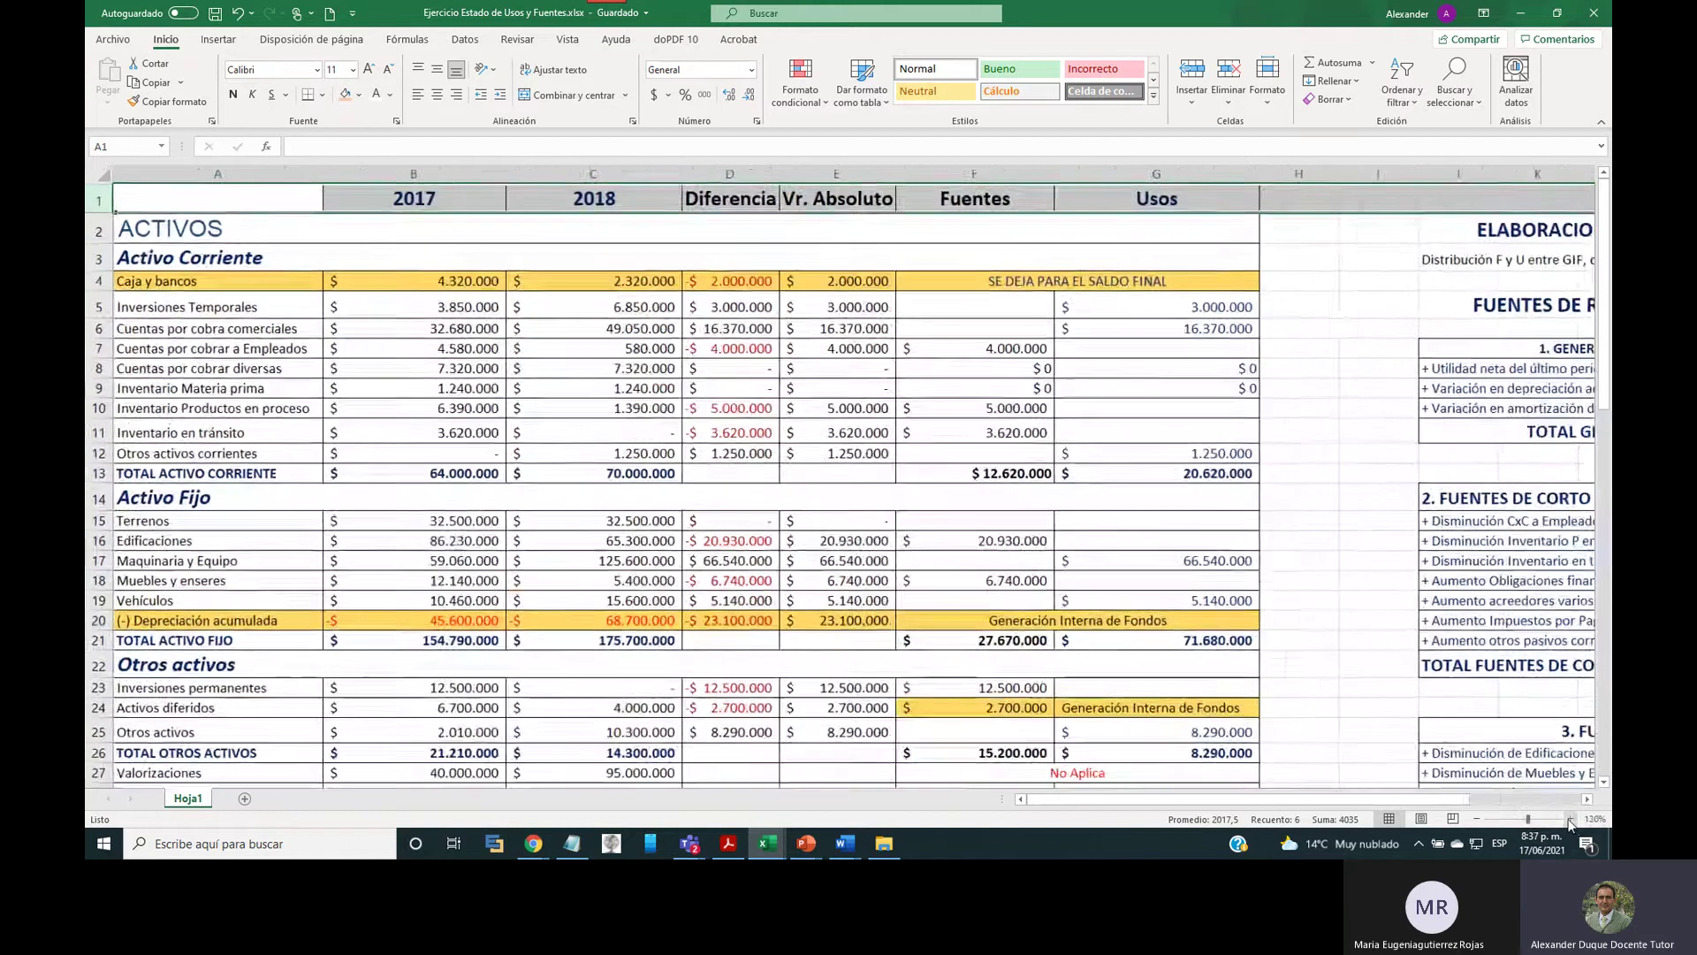
pyautogui.click(1570, 819)
pyautogui.click(1570, 819)
pyautogui.click(1571, 819)
pyautogui.click(1571, 820)
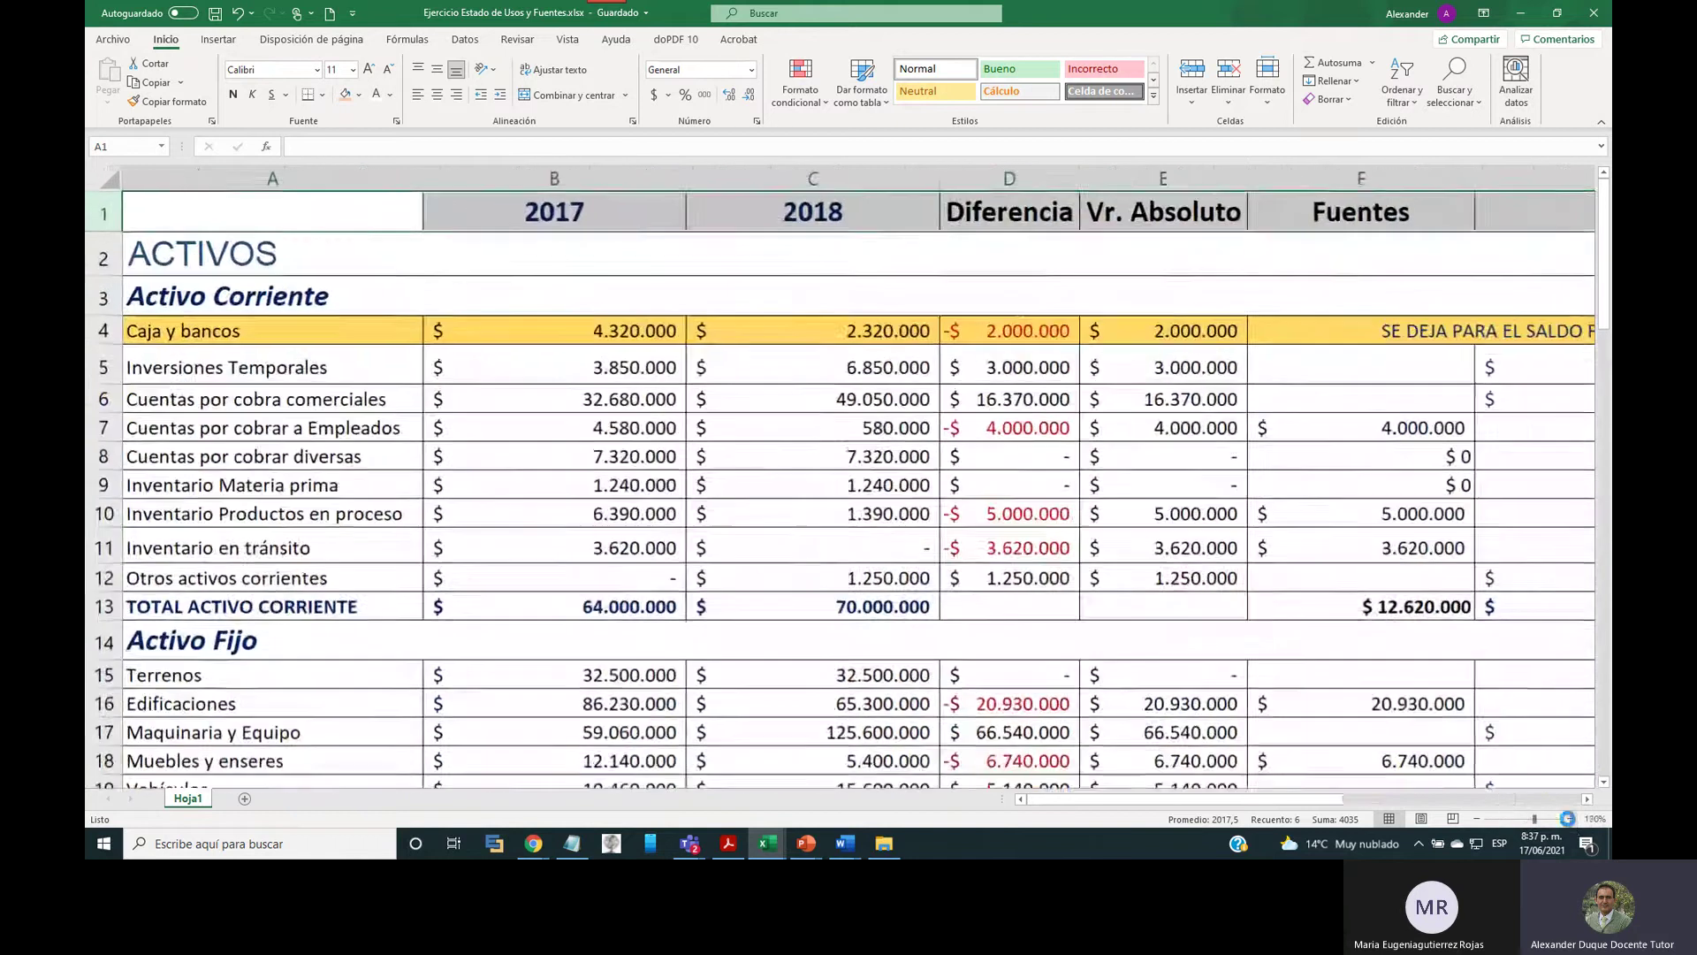
pyautogui.click(1571, 819)
pyautogui.click(1570, 819)
pyautogui.click(1571, 819)
pyautogui.click(1571, 820)
pyautogui.click(1571, 819)
pyautogui.click(1571, 820)
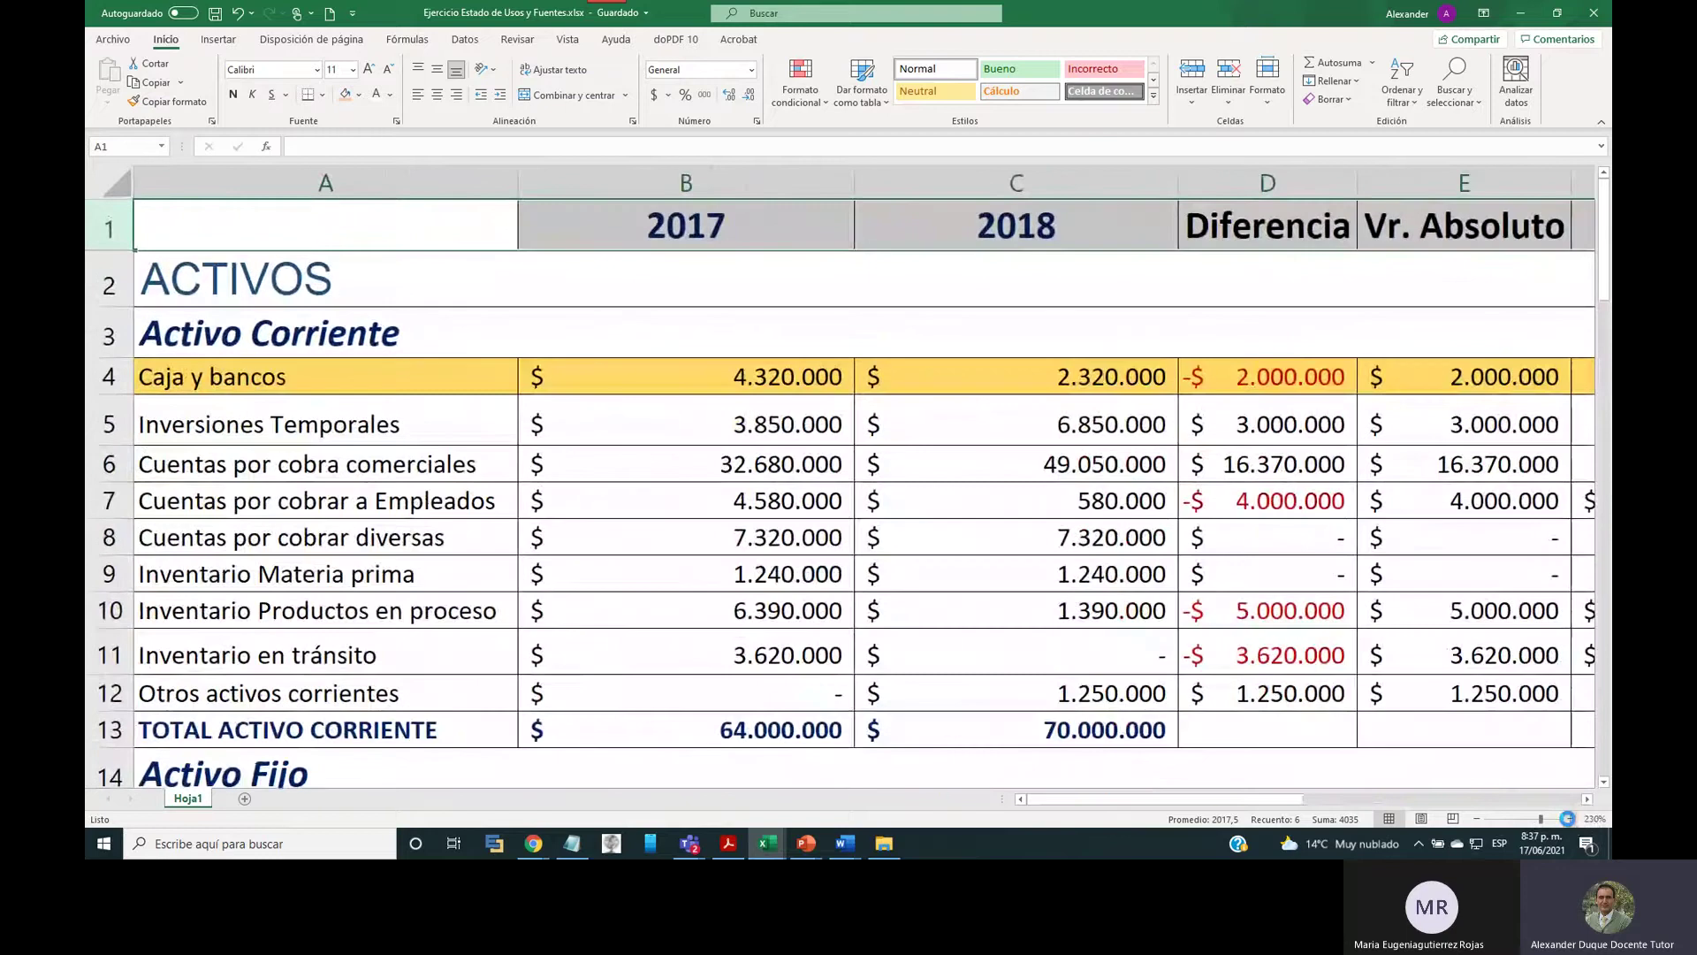
pyautogui.click(1570, 819)
pyautogui.click(1571, 819)
pyautogui.click(1571, 819)
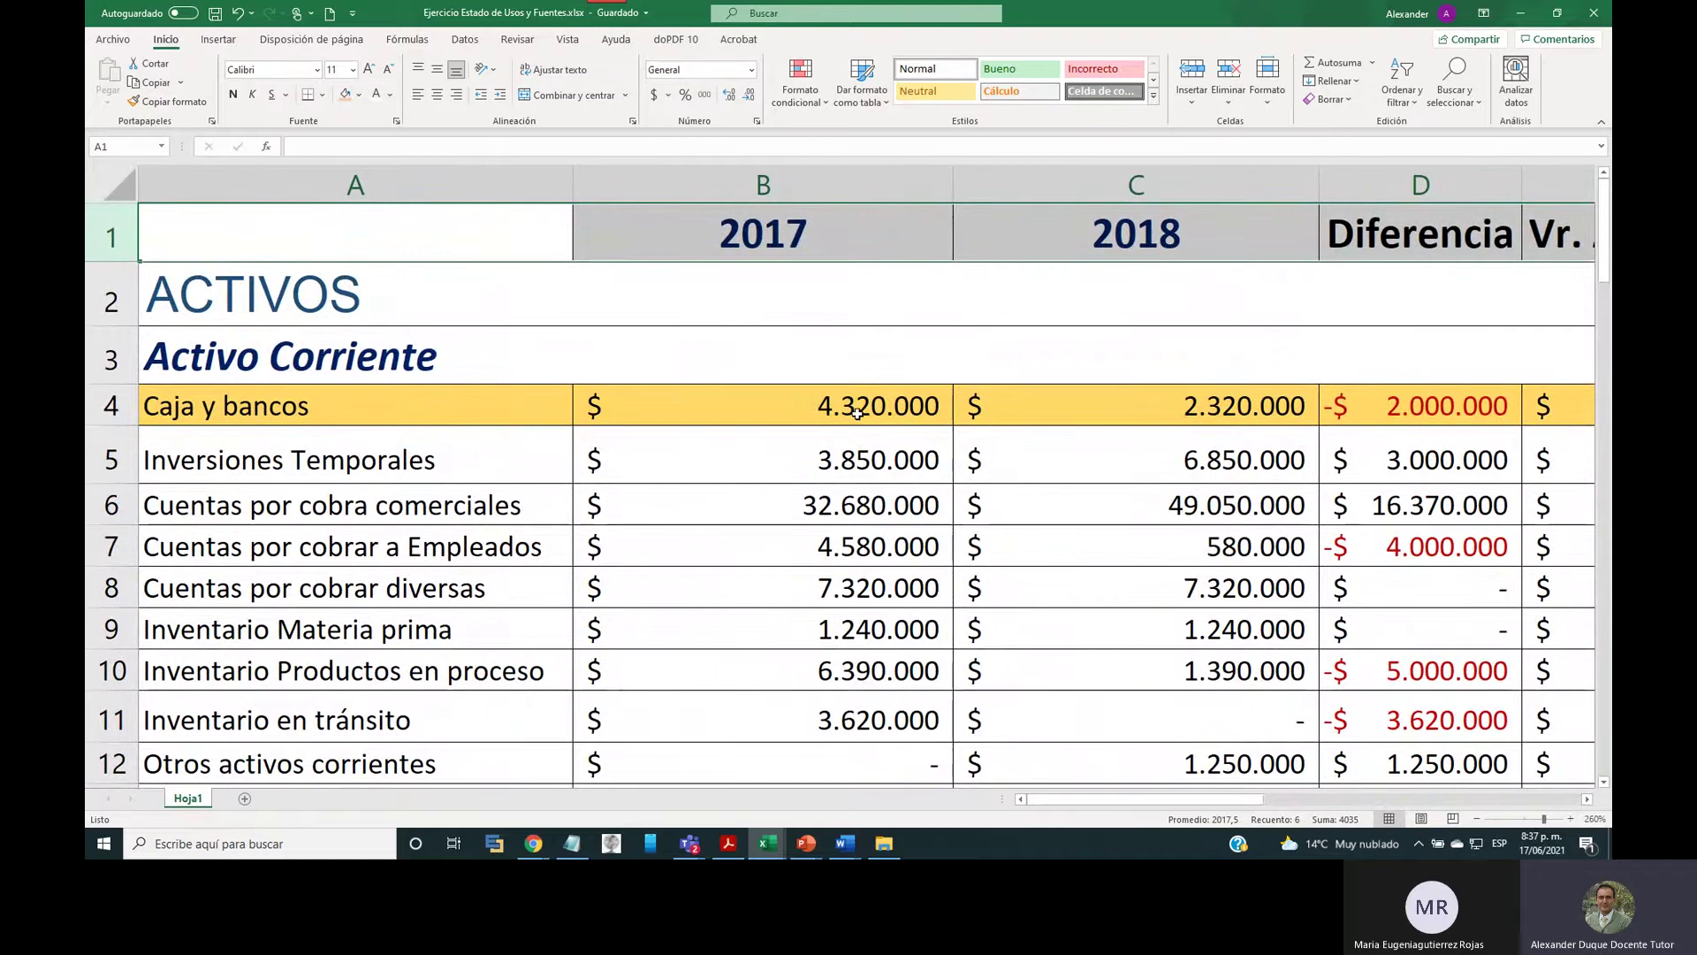
# Examine the Caja y bancos difference formula by comparing its 2018 and 2017 cells and highlighting both year columns.
pyautogui.click(1240, 403)
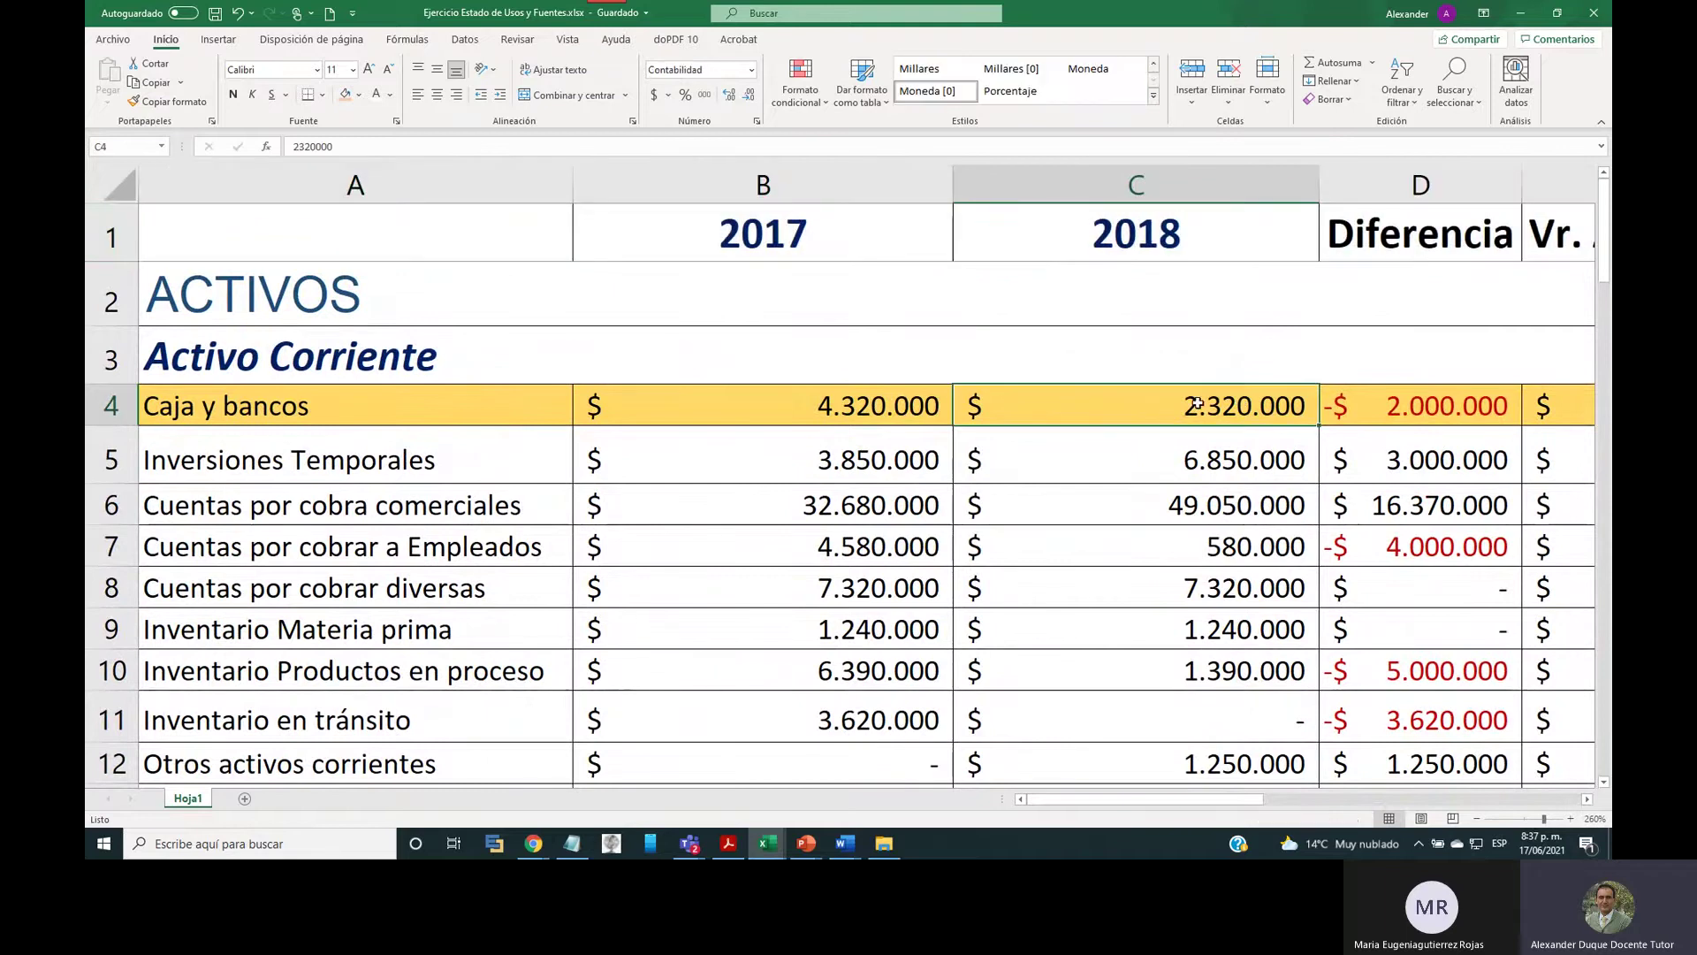
pyautogui.click(874, 406)
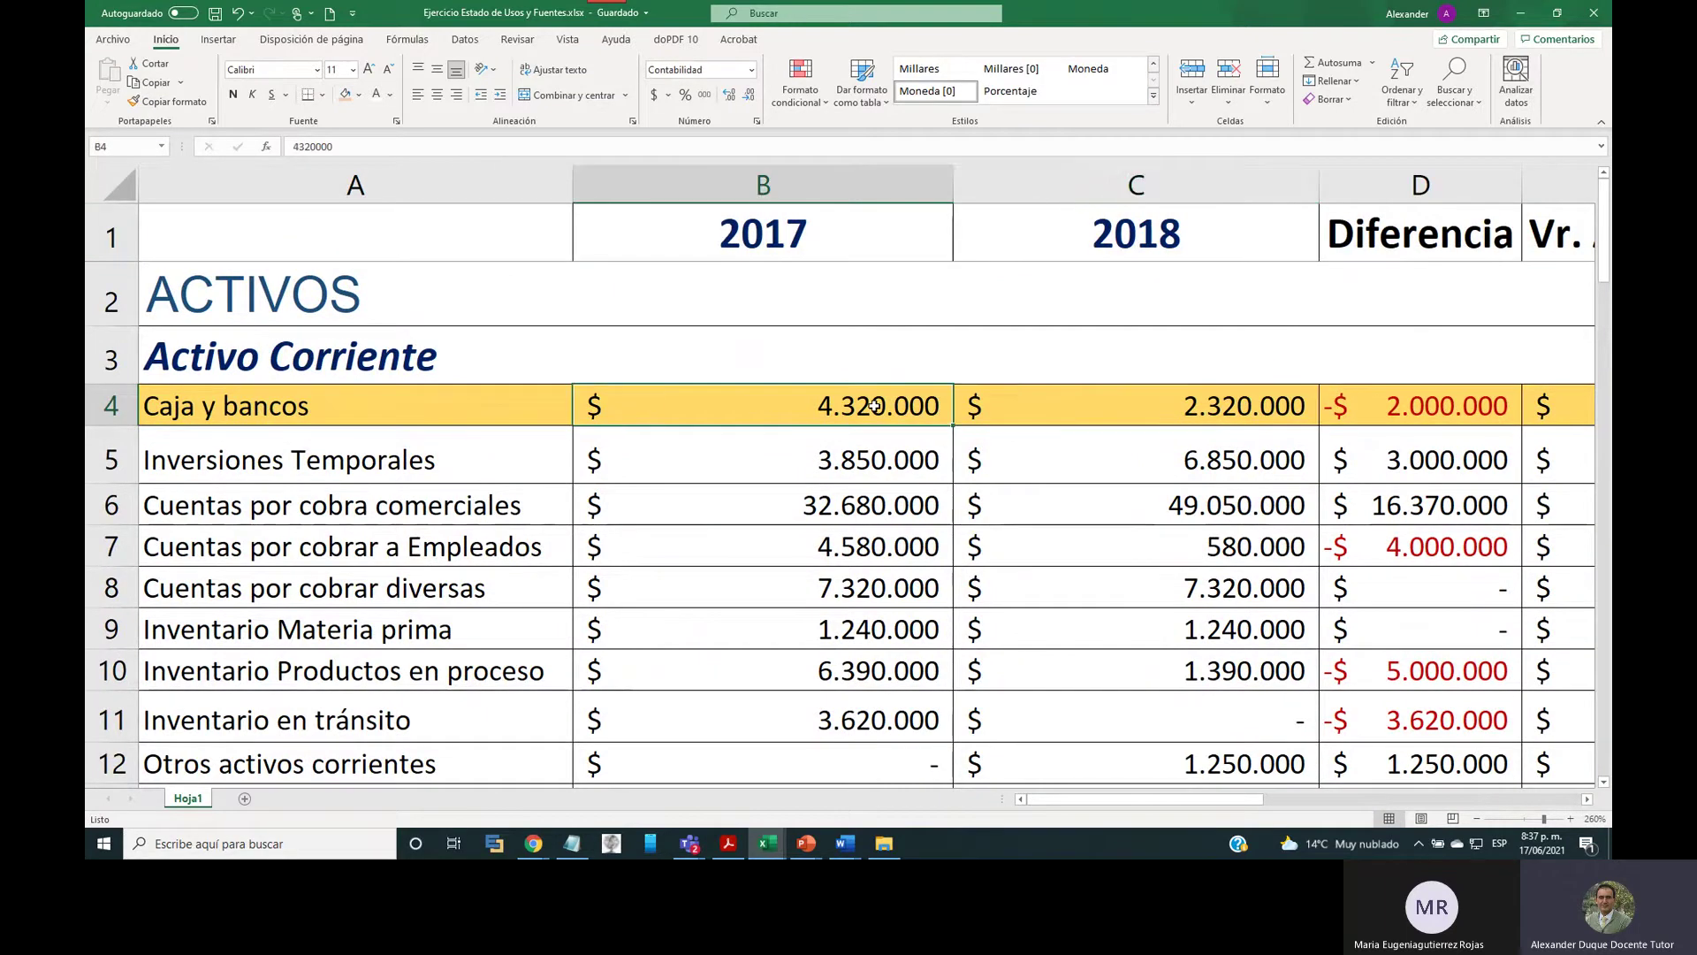
pyautogui.click(1379, 409)
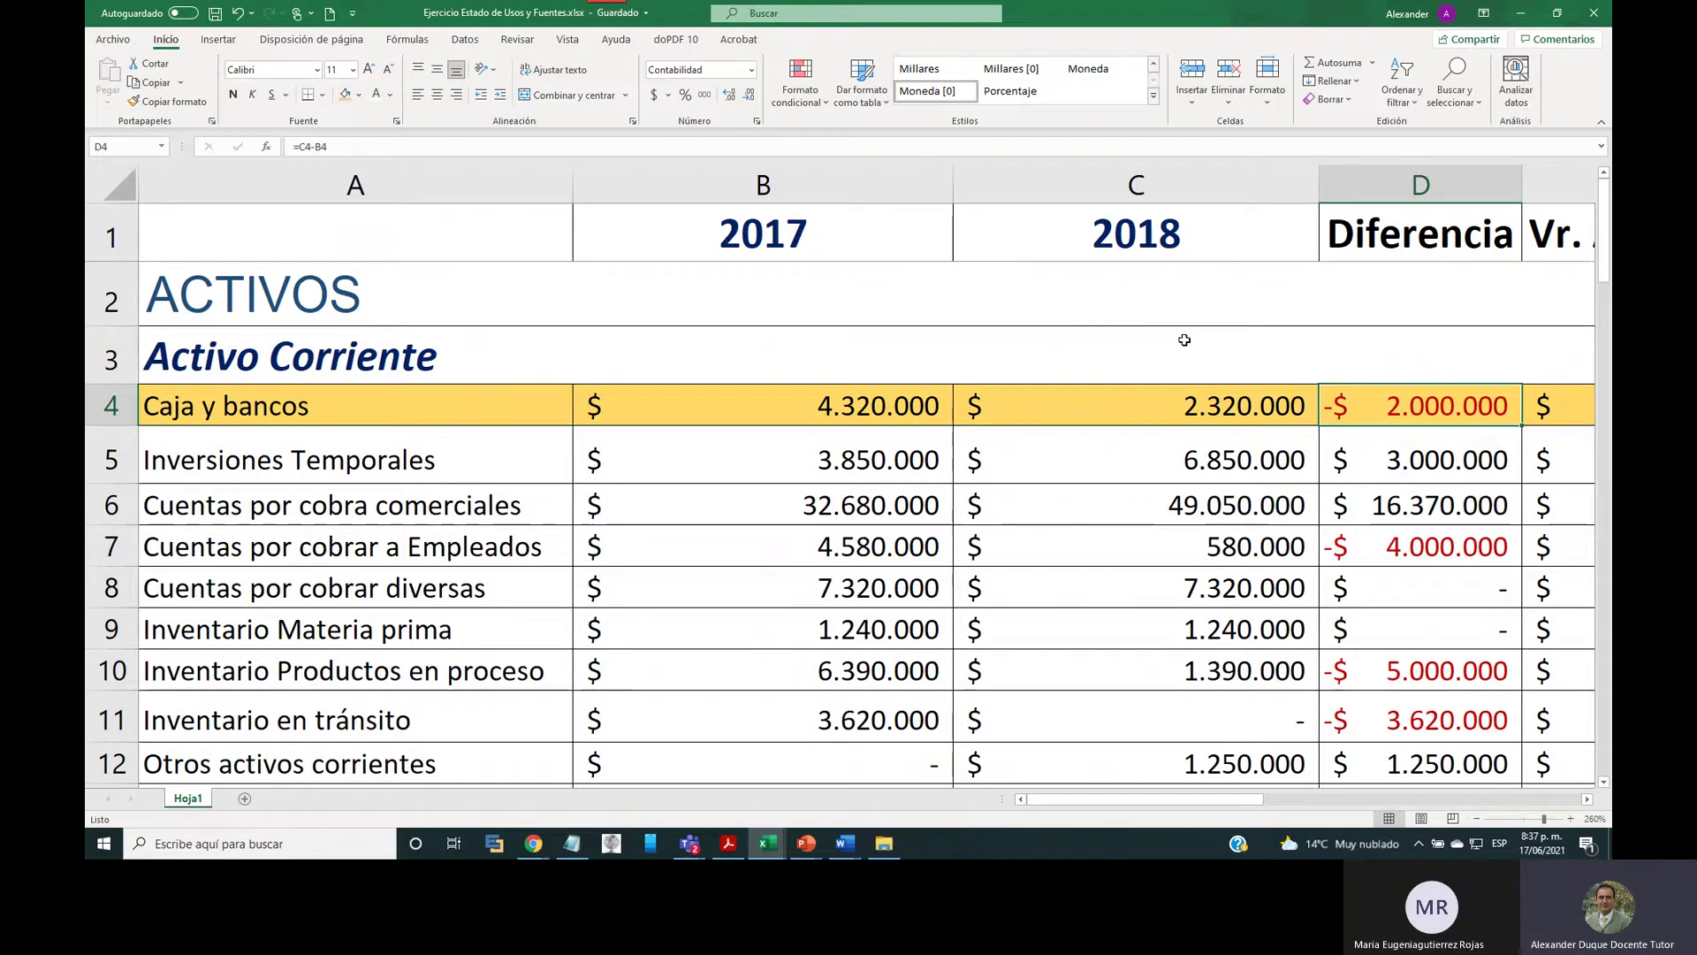
pyautogui.click(1115, 186)
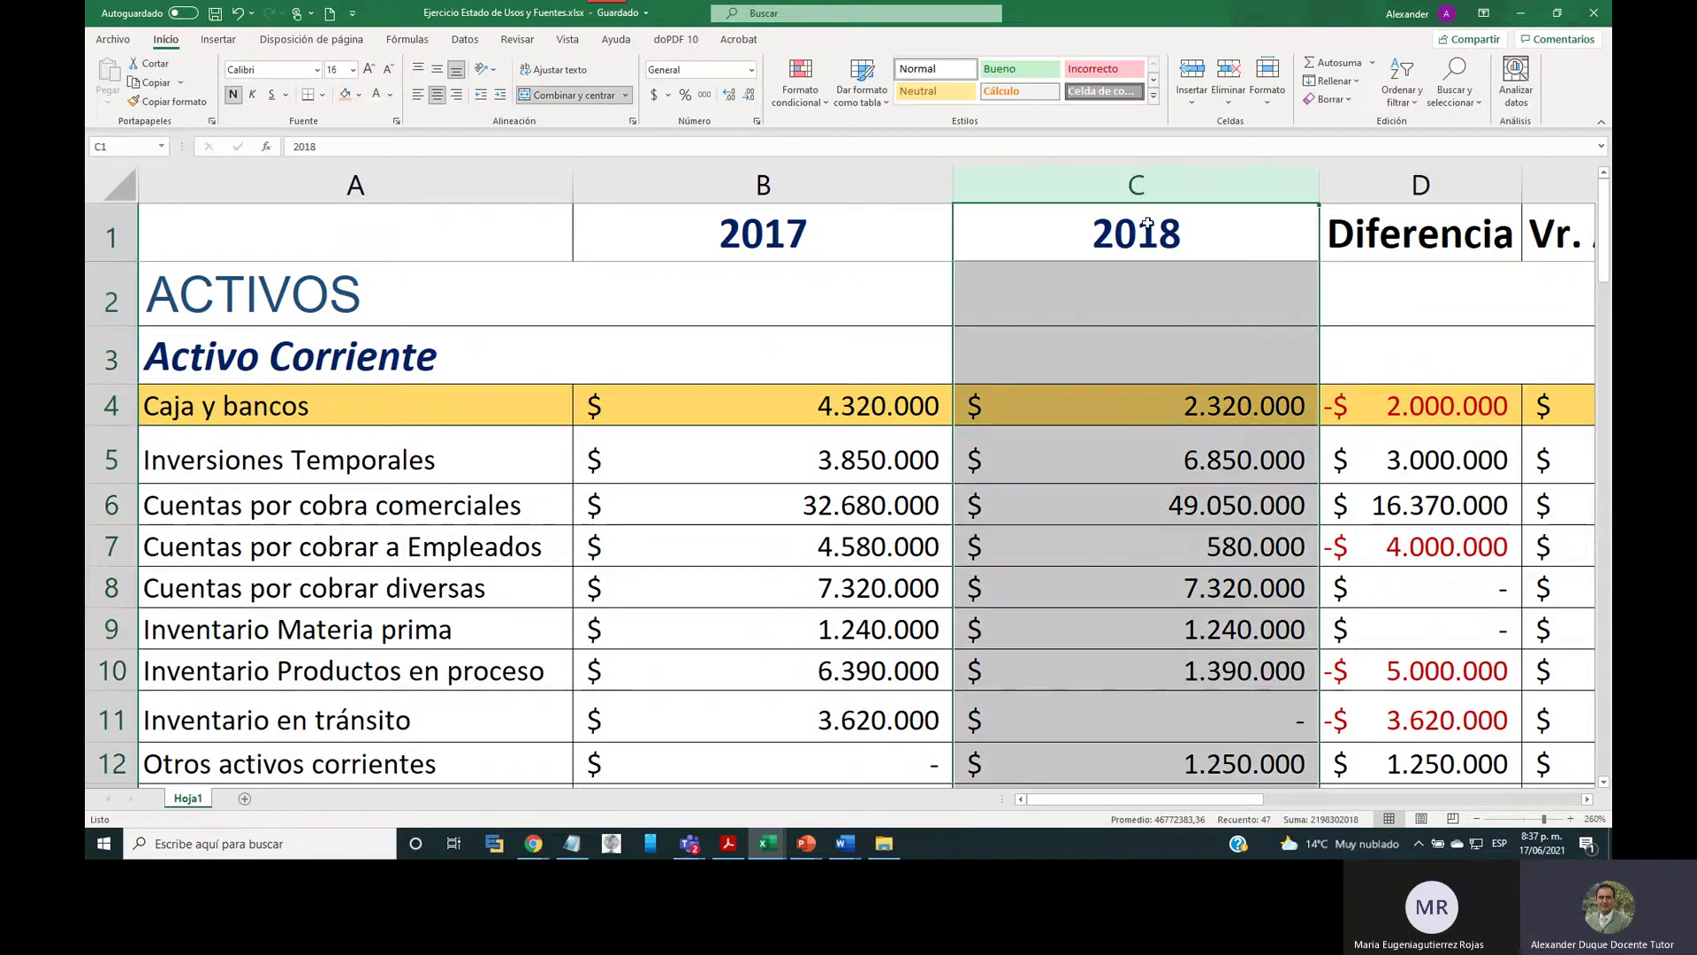
pyautogui.click(812, 185)
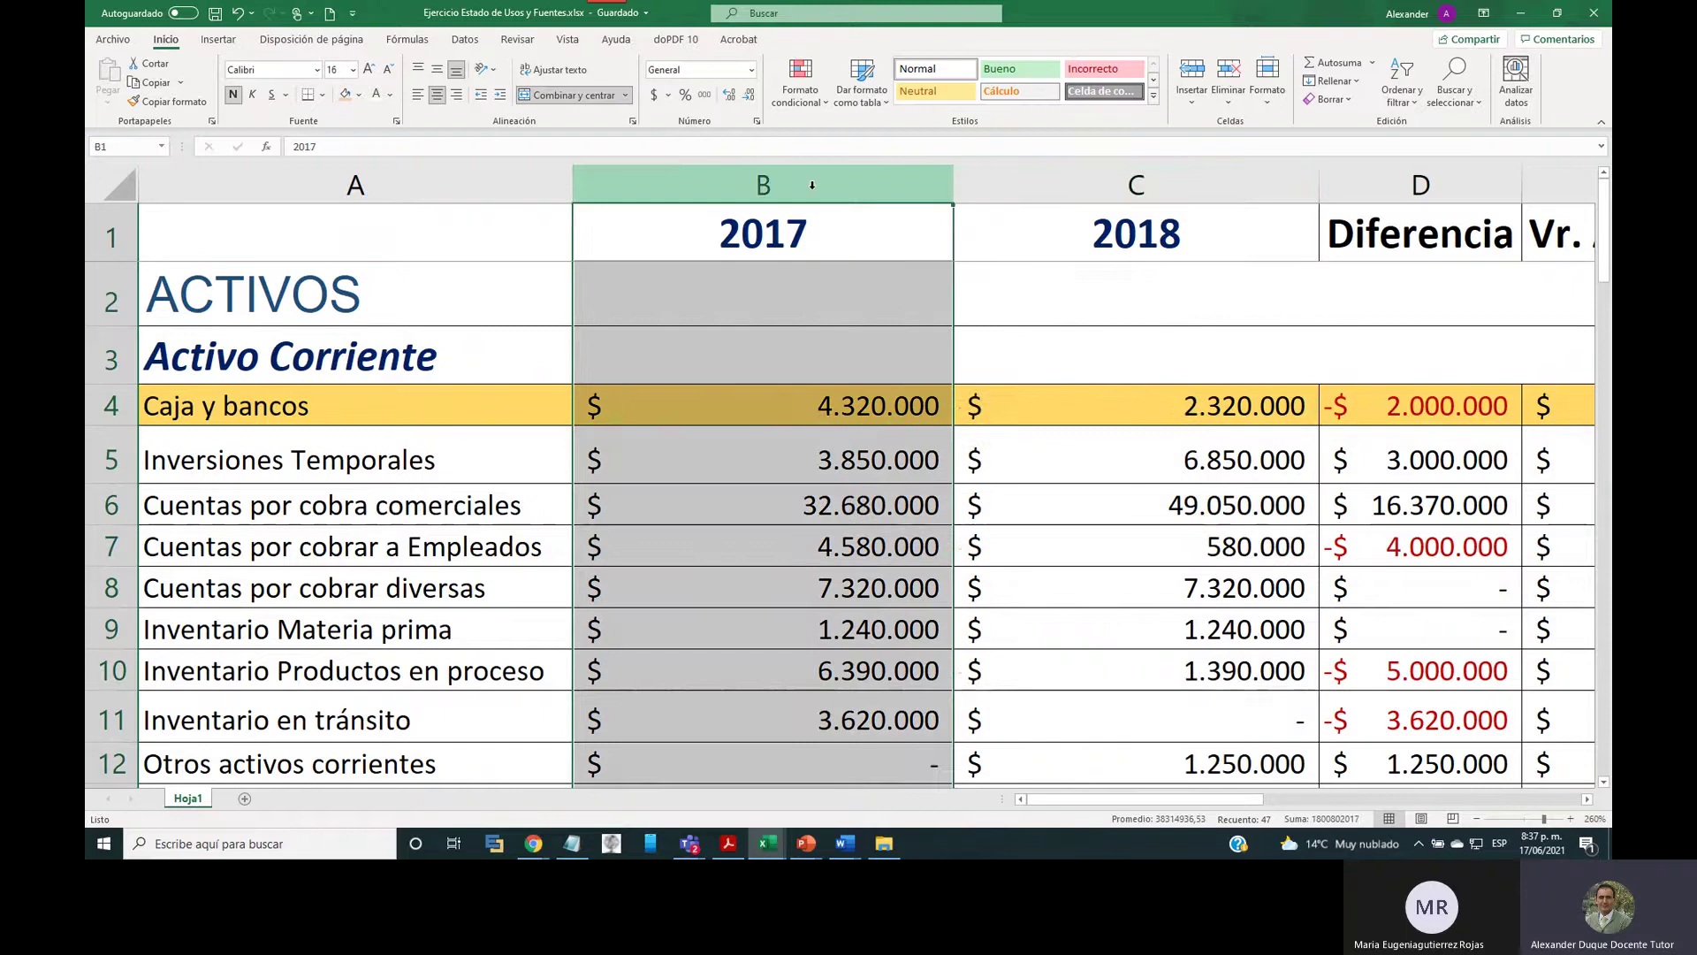
pyautogui.click(1139, 409)
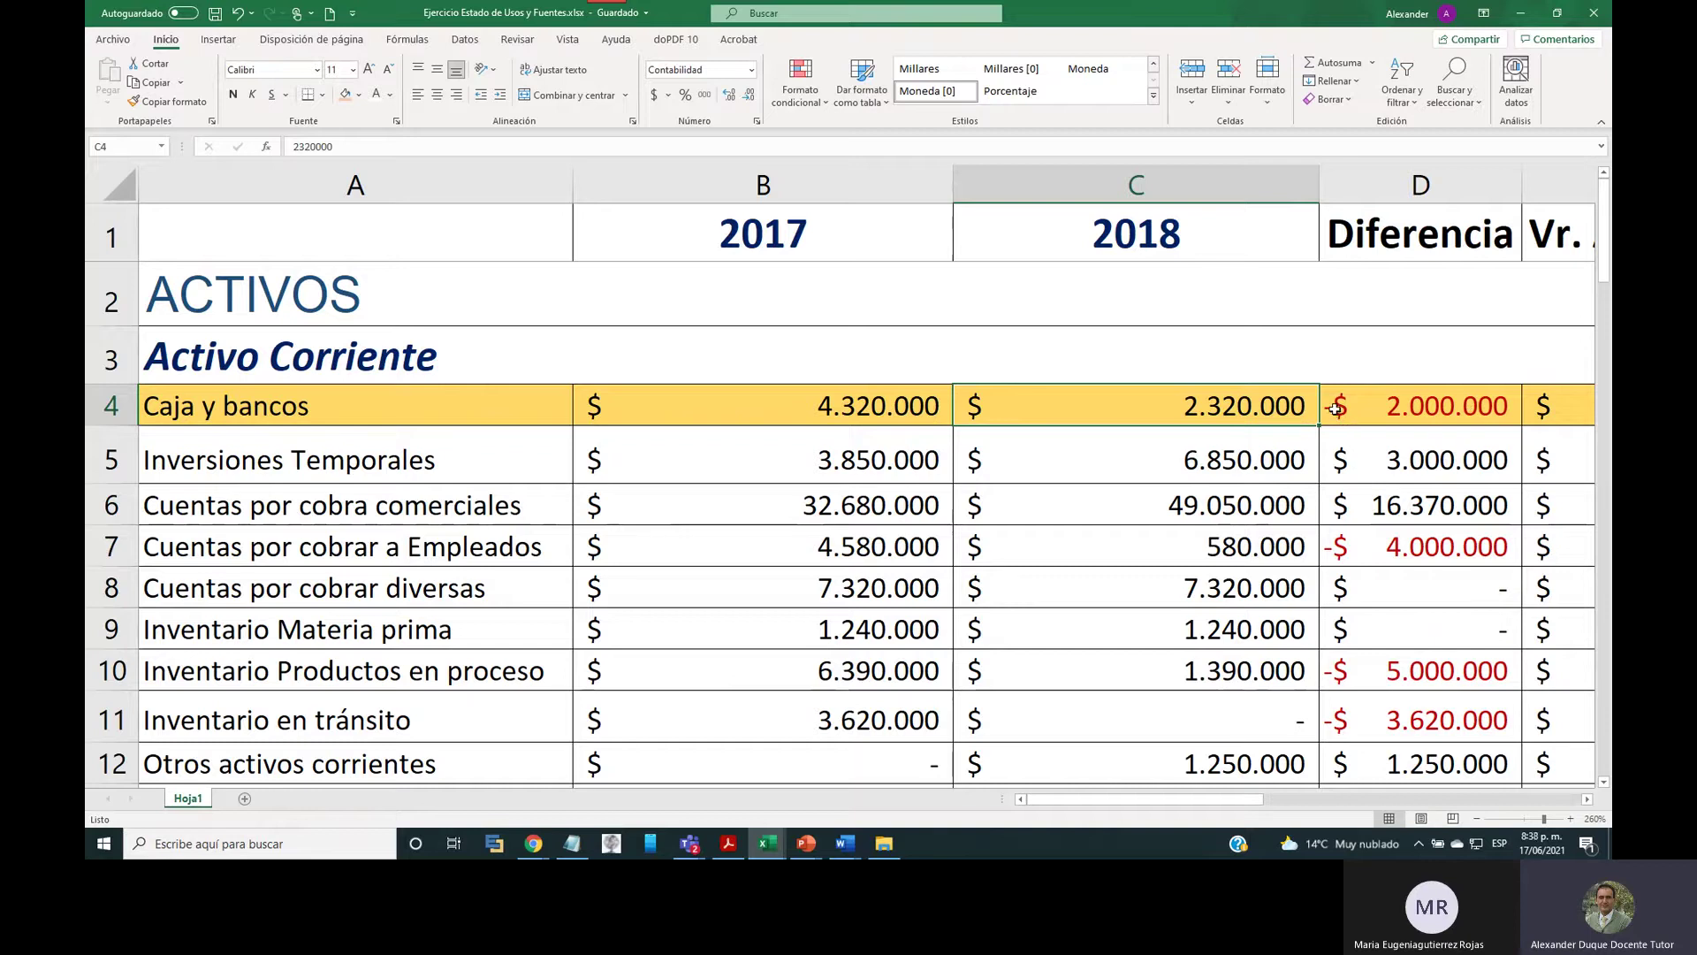
# Examine the 2018 and 2017 values of Inversiones Temporales and the formula for their difference.
pyautogui.click(1247, 460)
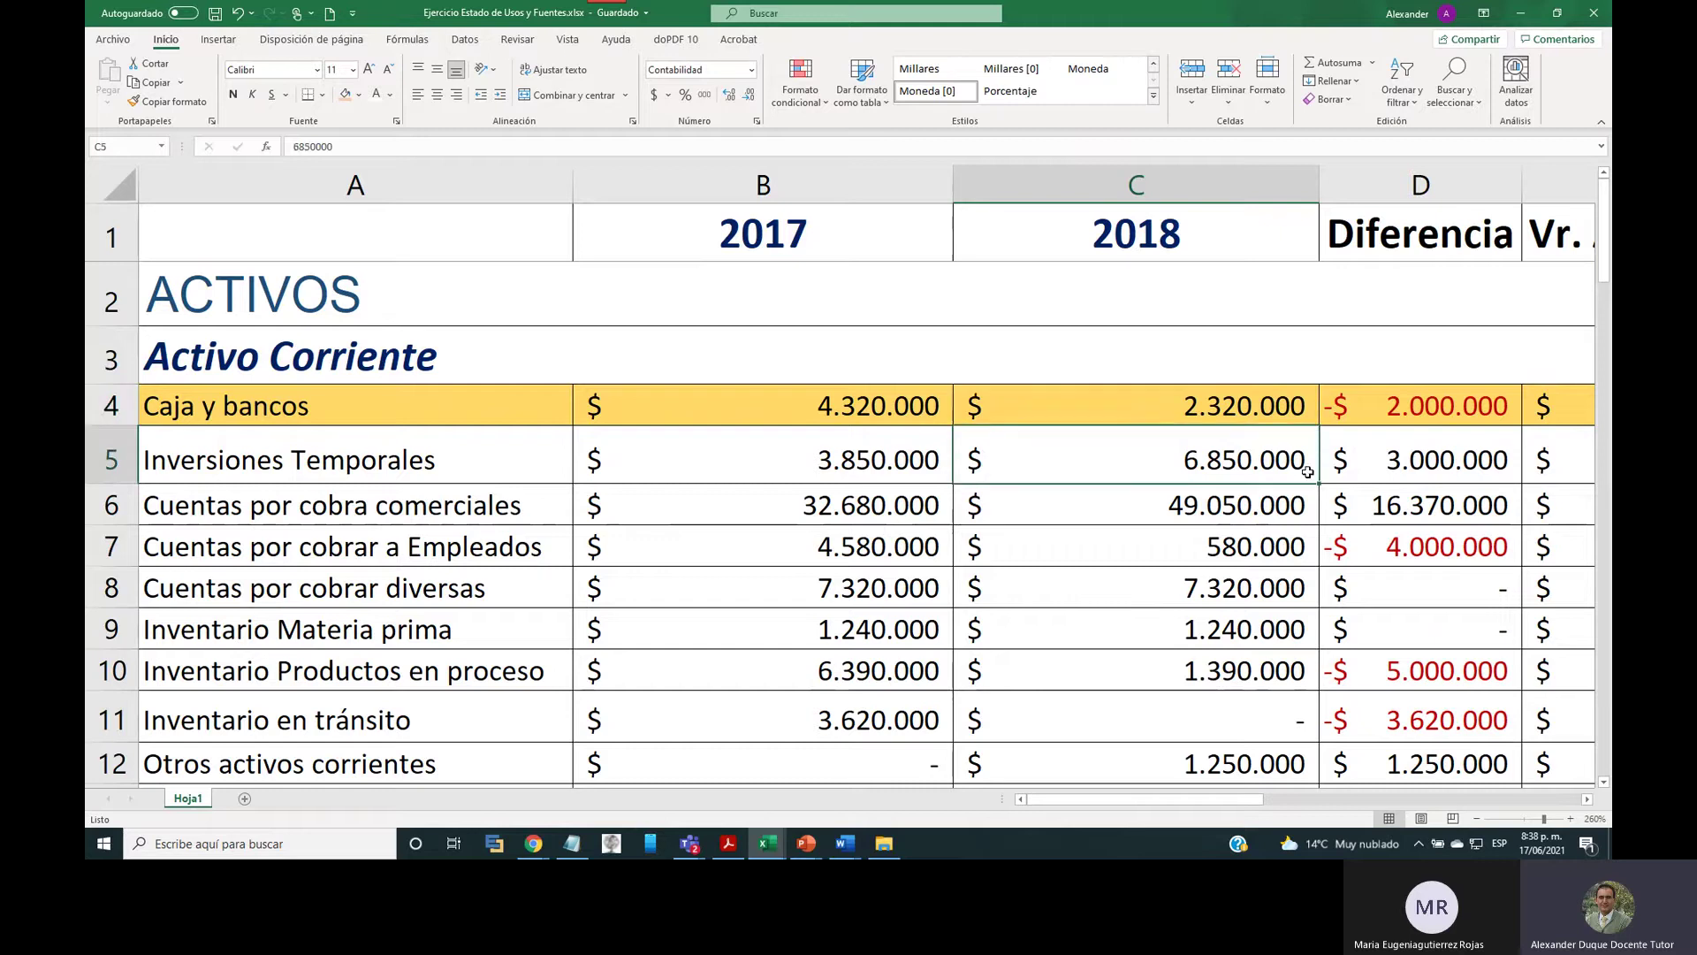
pyautogui.click(855, 461)
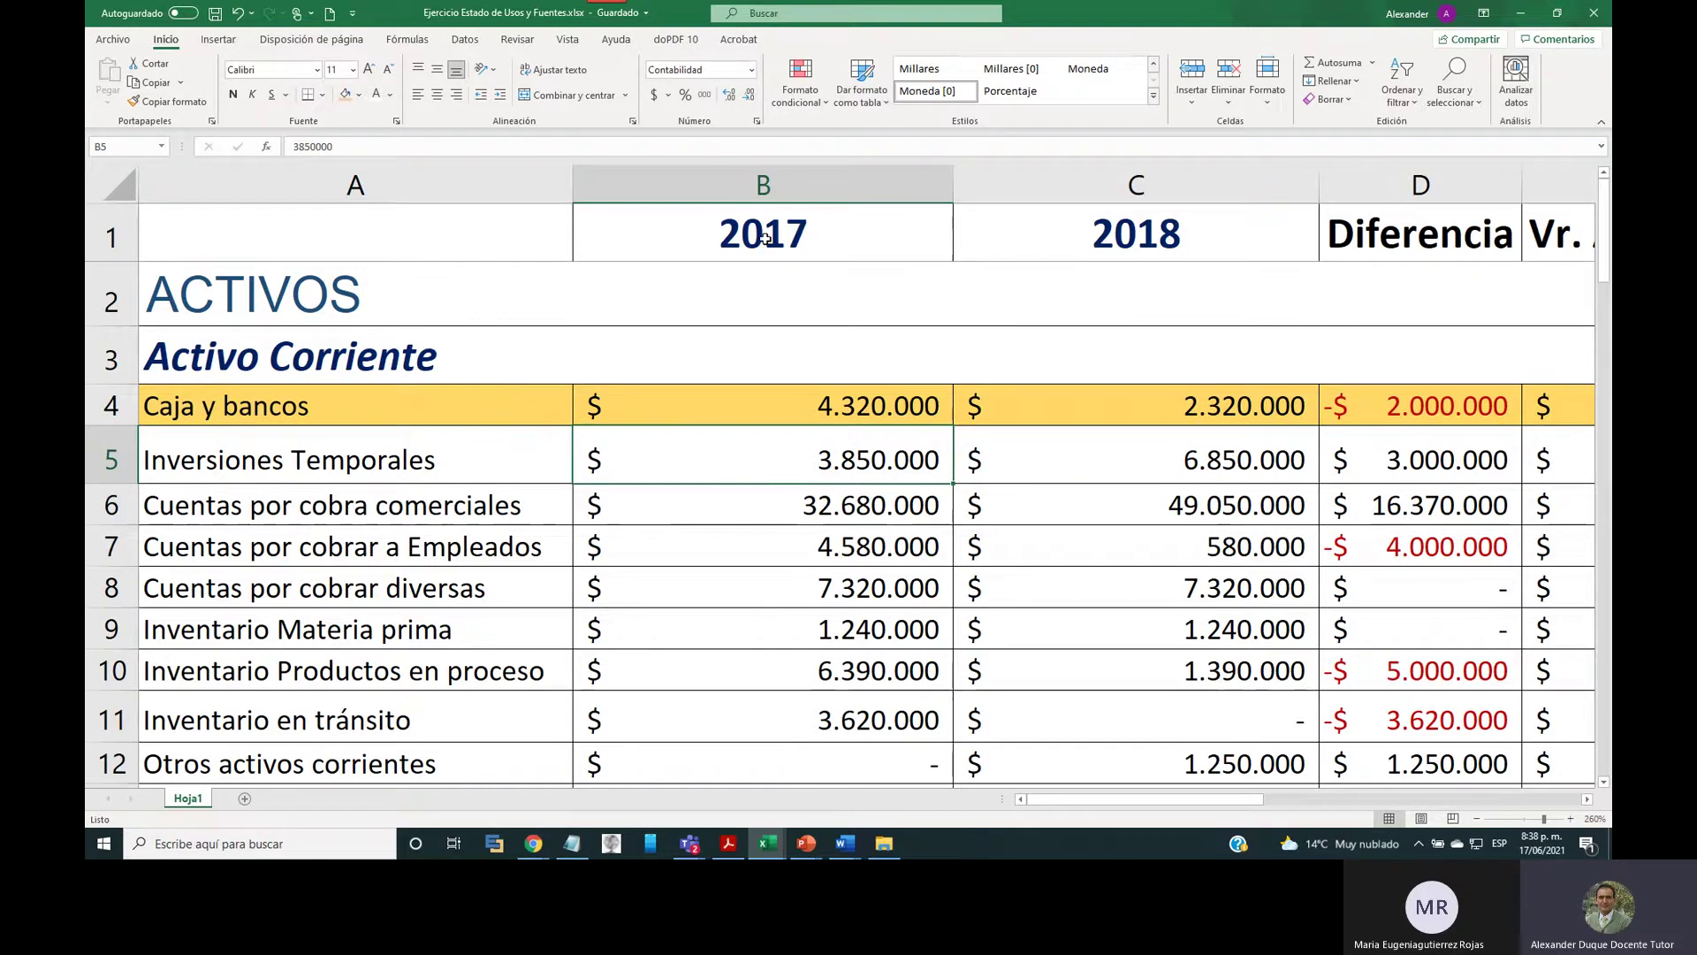
pyautogui.click(763, 185)
pyautogui.click(1223, 519)
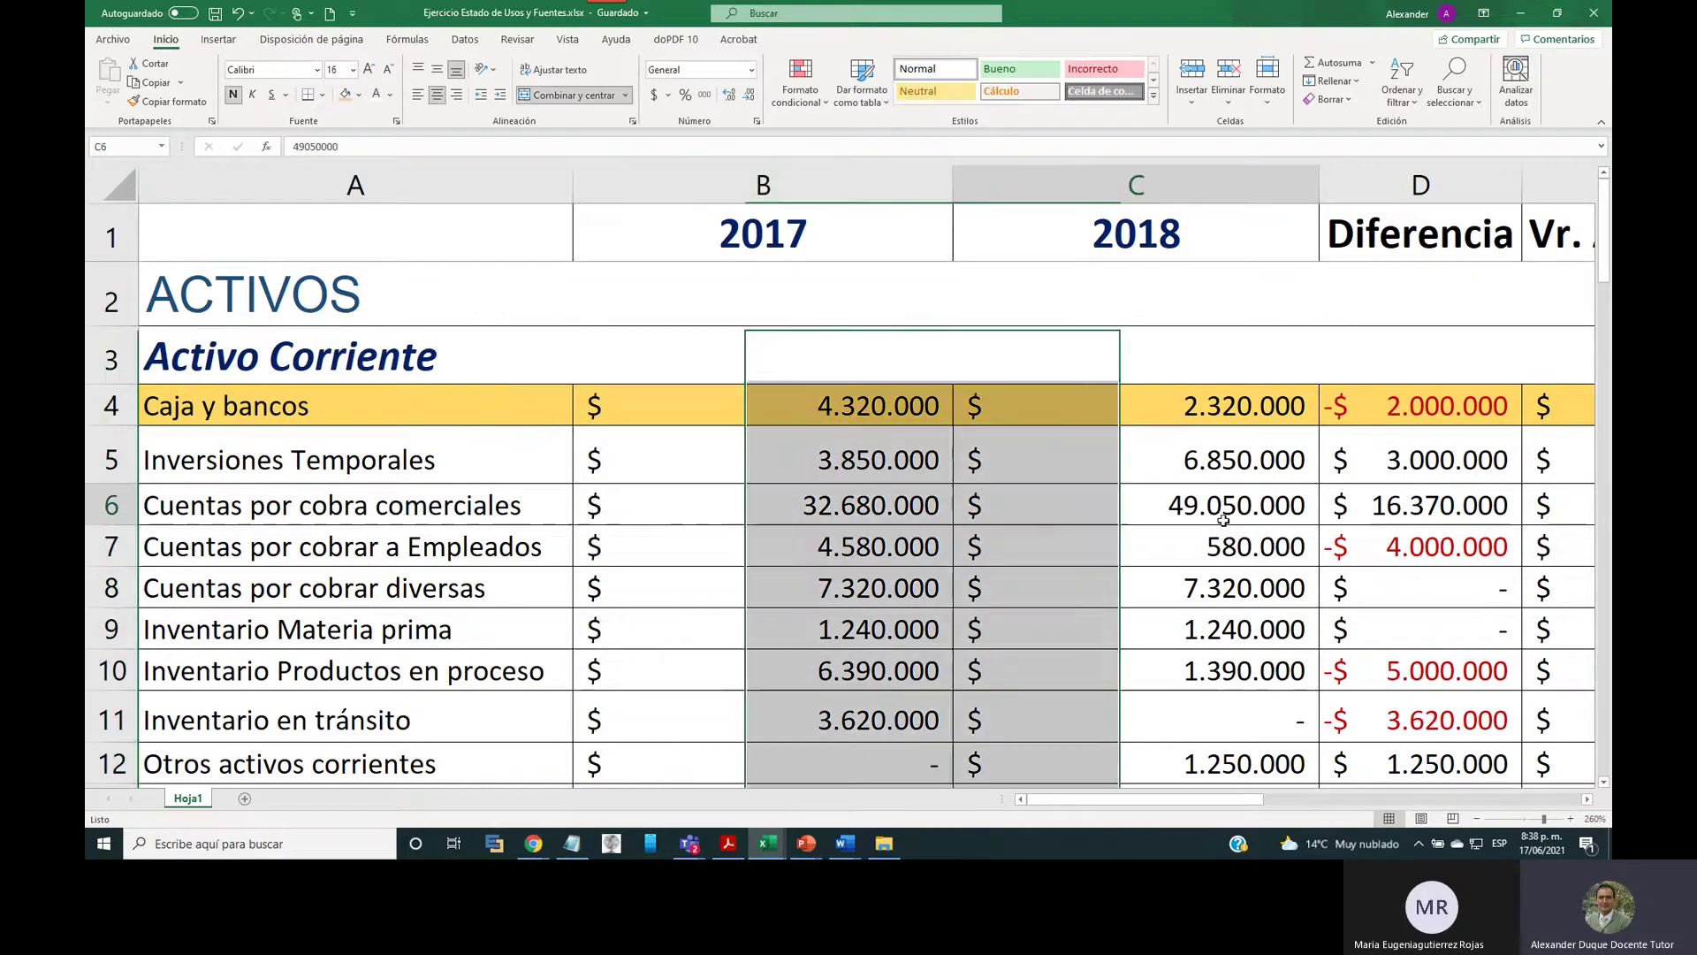
pyautogui.click(1423, 461)
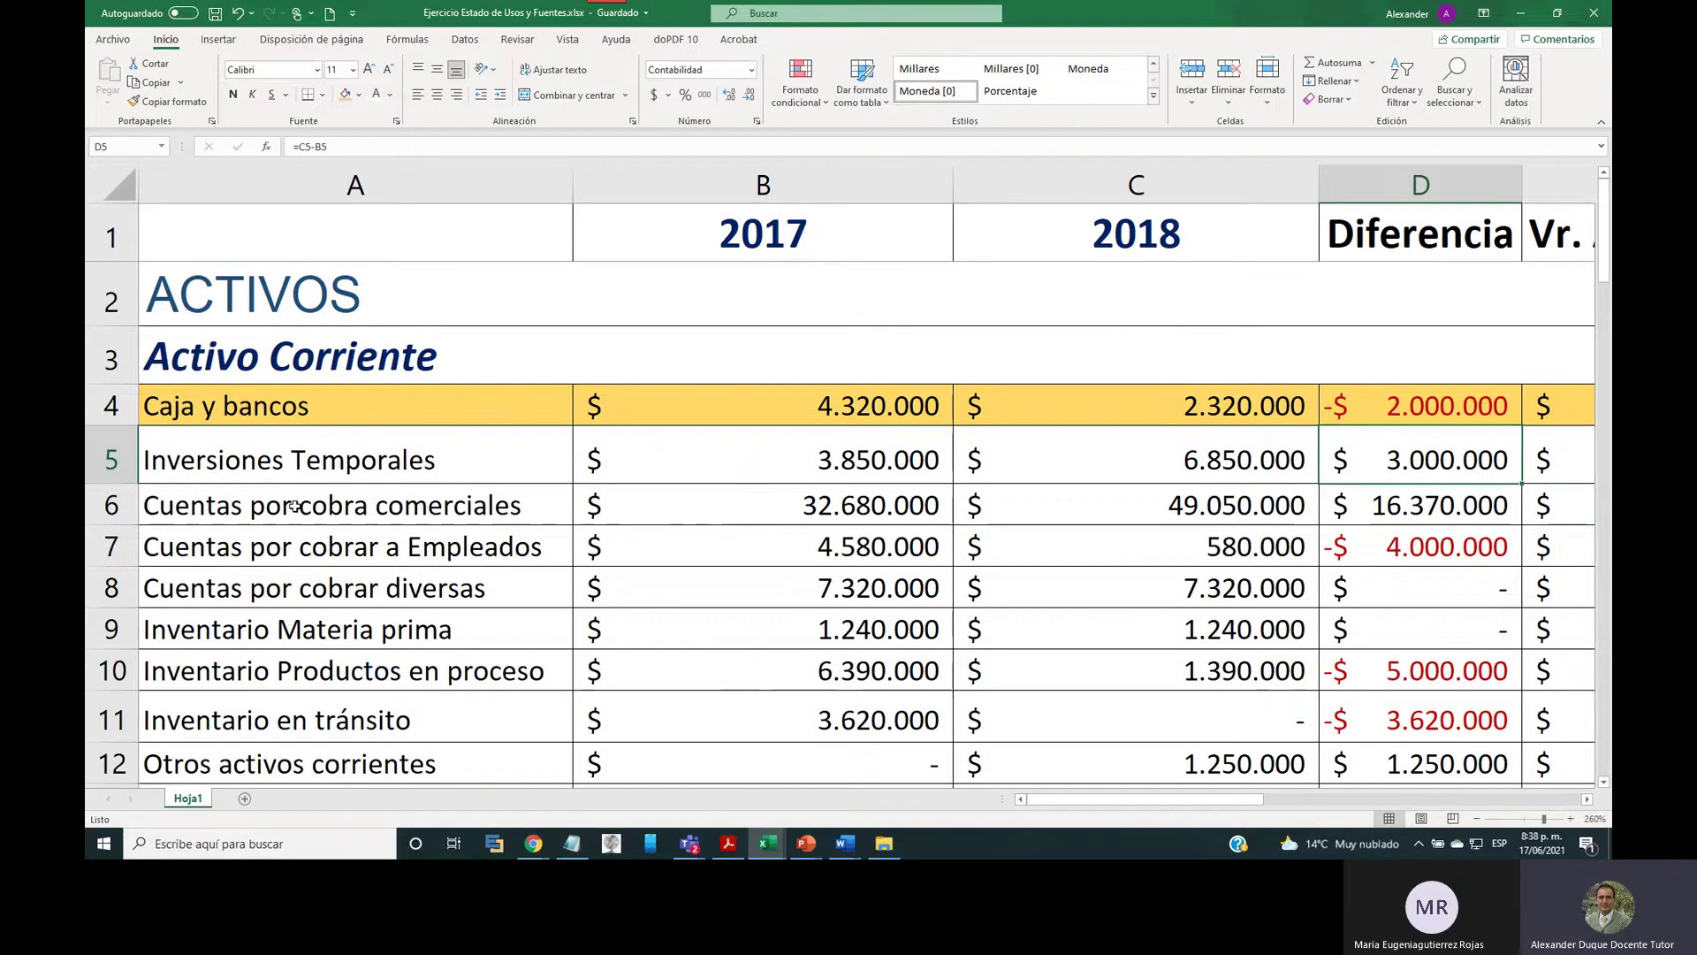
# Highlight the rows from Cuentas por cobrar comerciales to Inventario Materia prima one by one to review their differences between years.
pyautogui.click(113, 504)
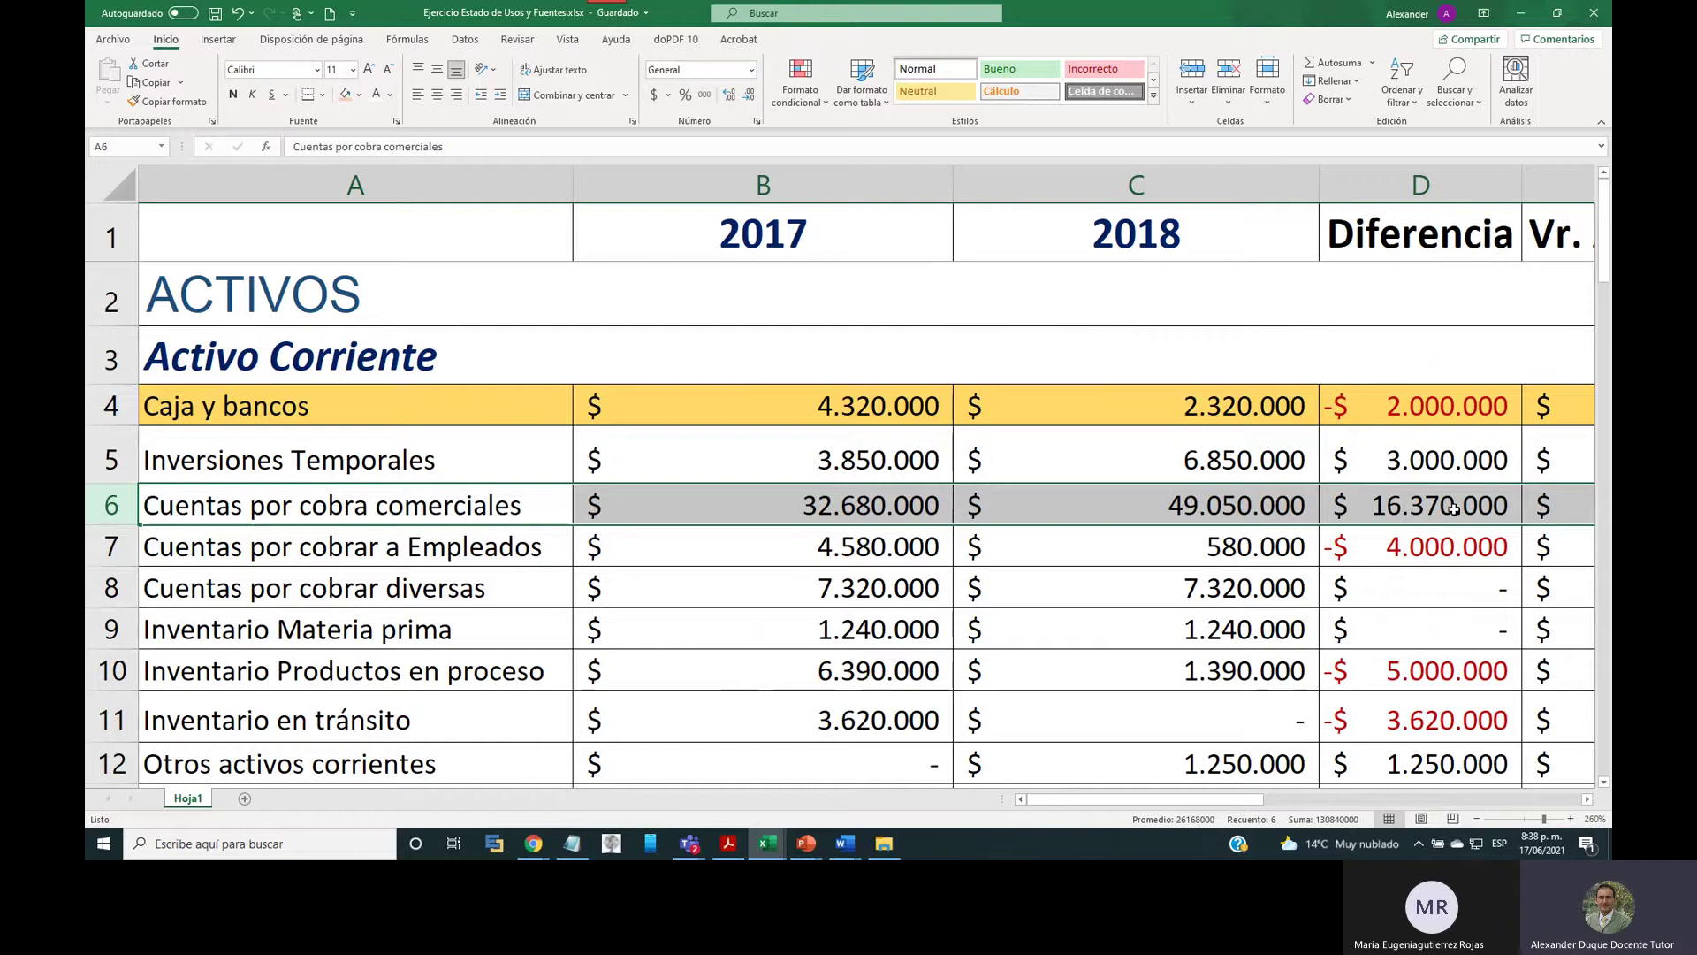
pyautogui.click(112, 546)
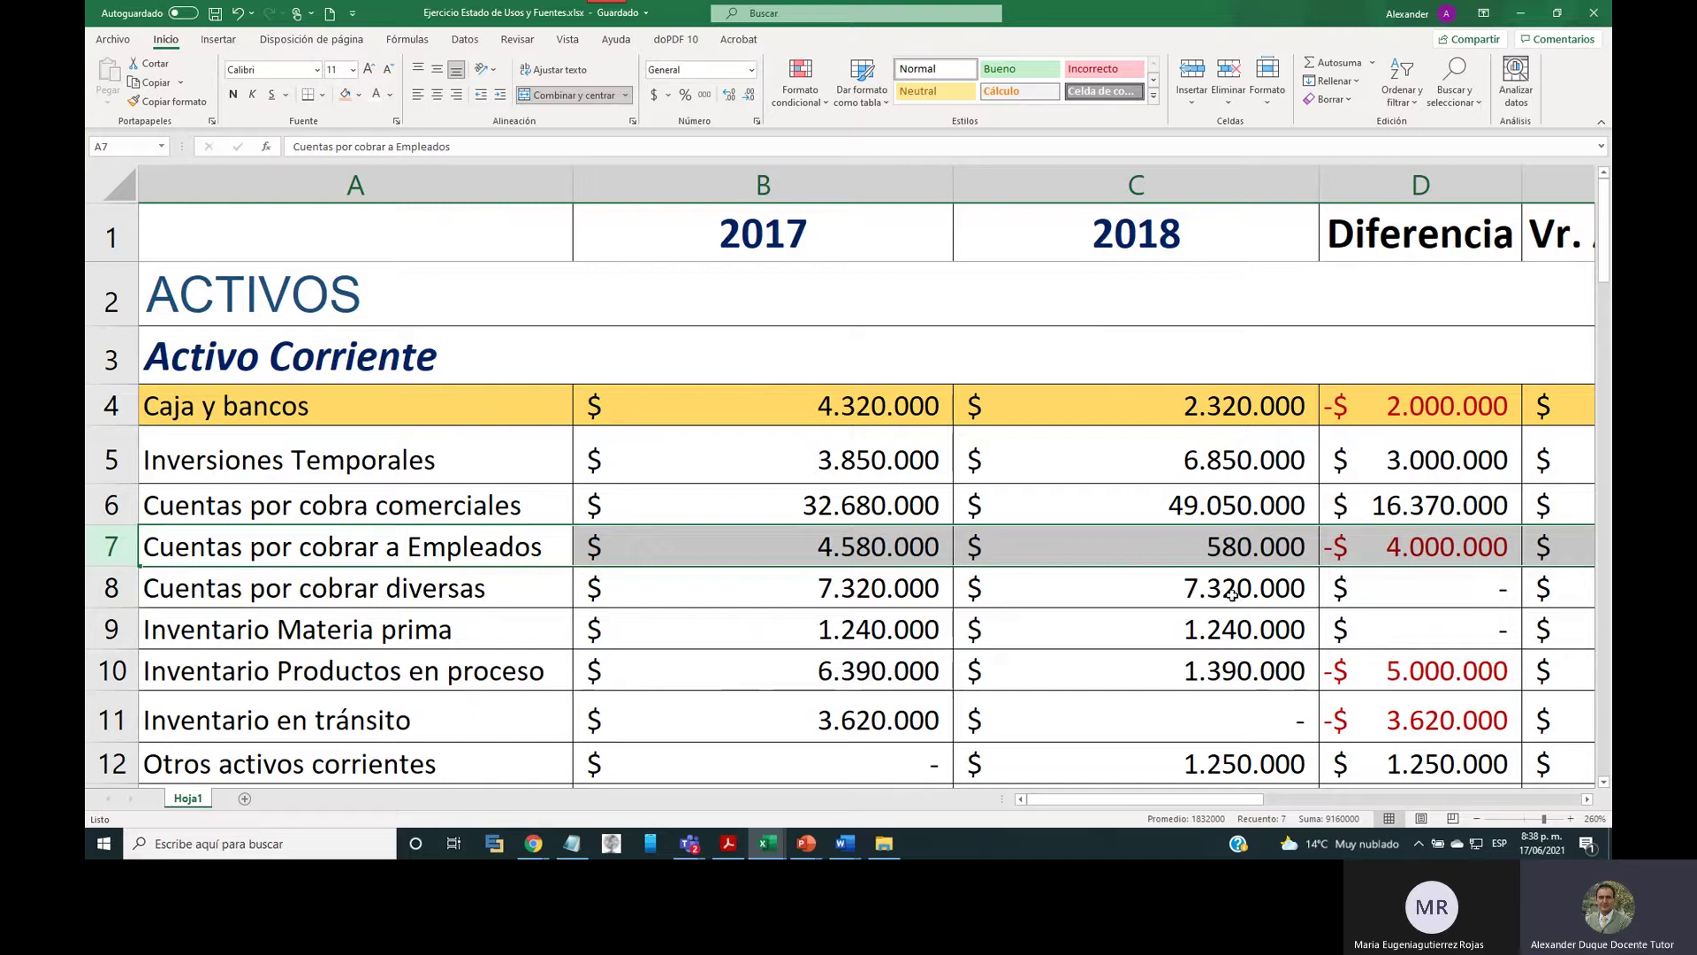
pyautogui.click(112, 588)
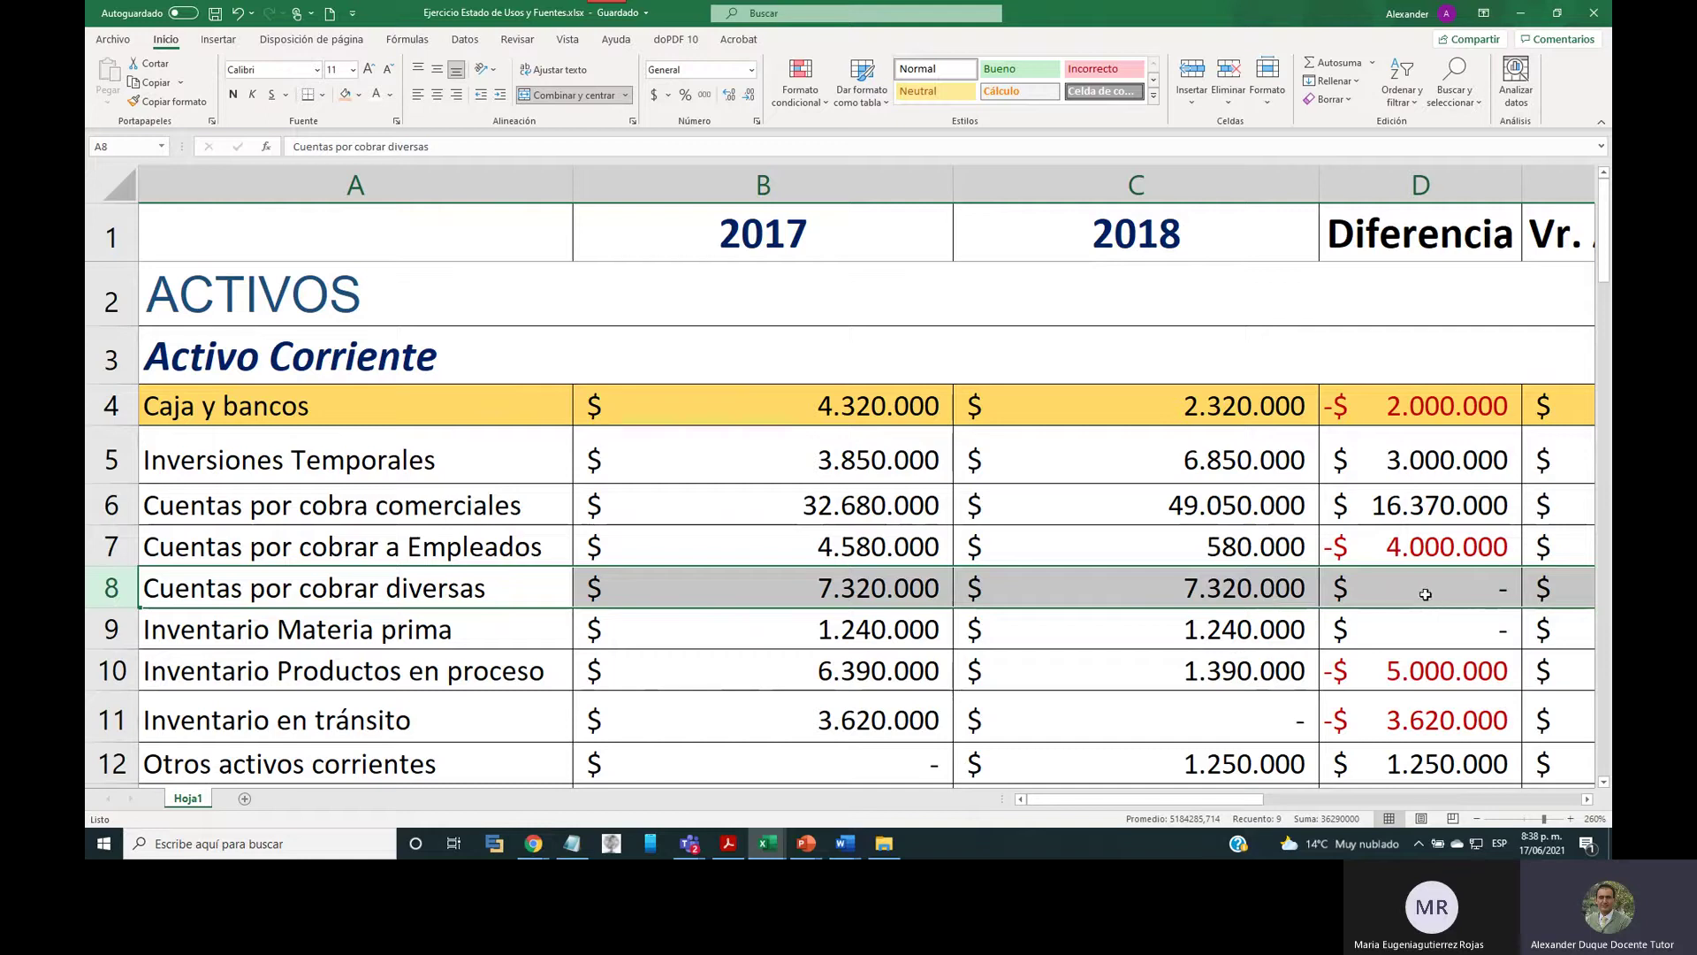
pyautogui.click(128, 629)
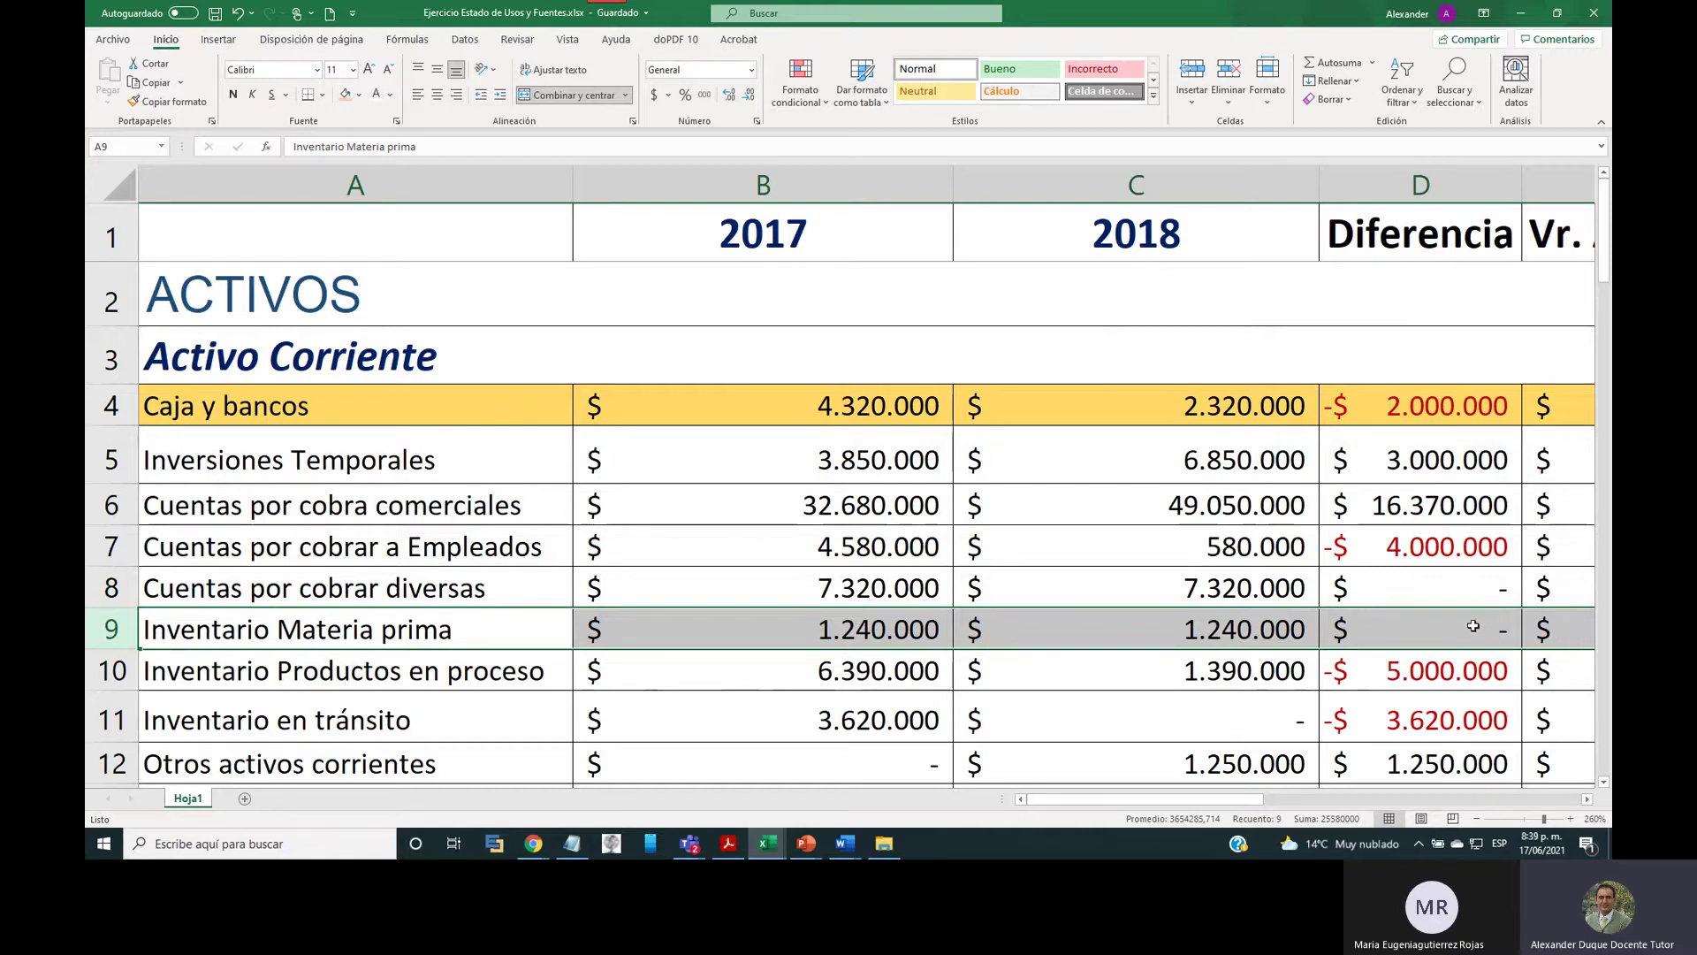
# Highlight the rows from Inventario Productos en proceso to Otros activos corrientes one by one to review their differences.
pyautogui.click(111, 670)
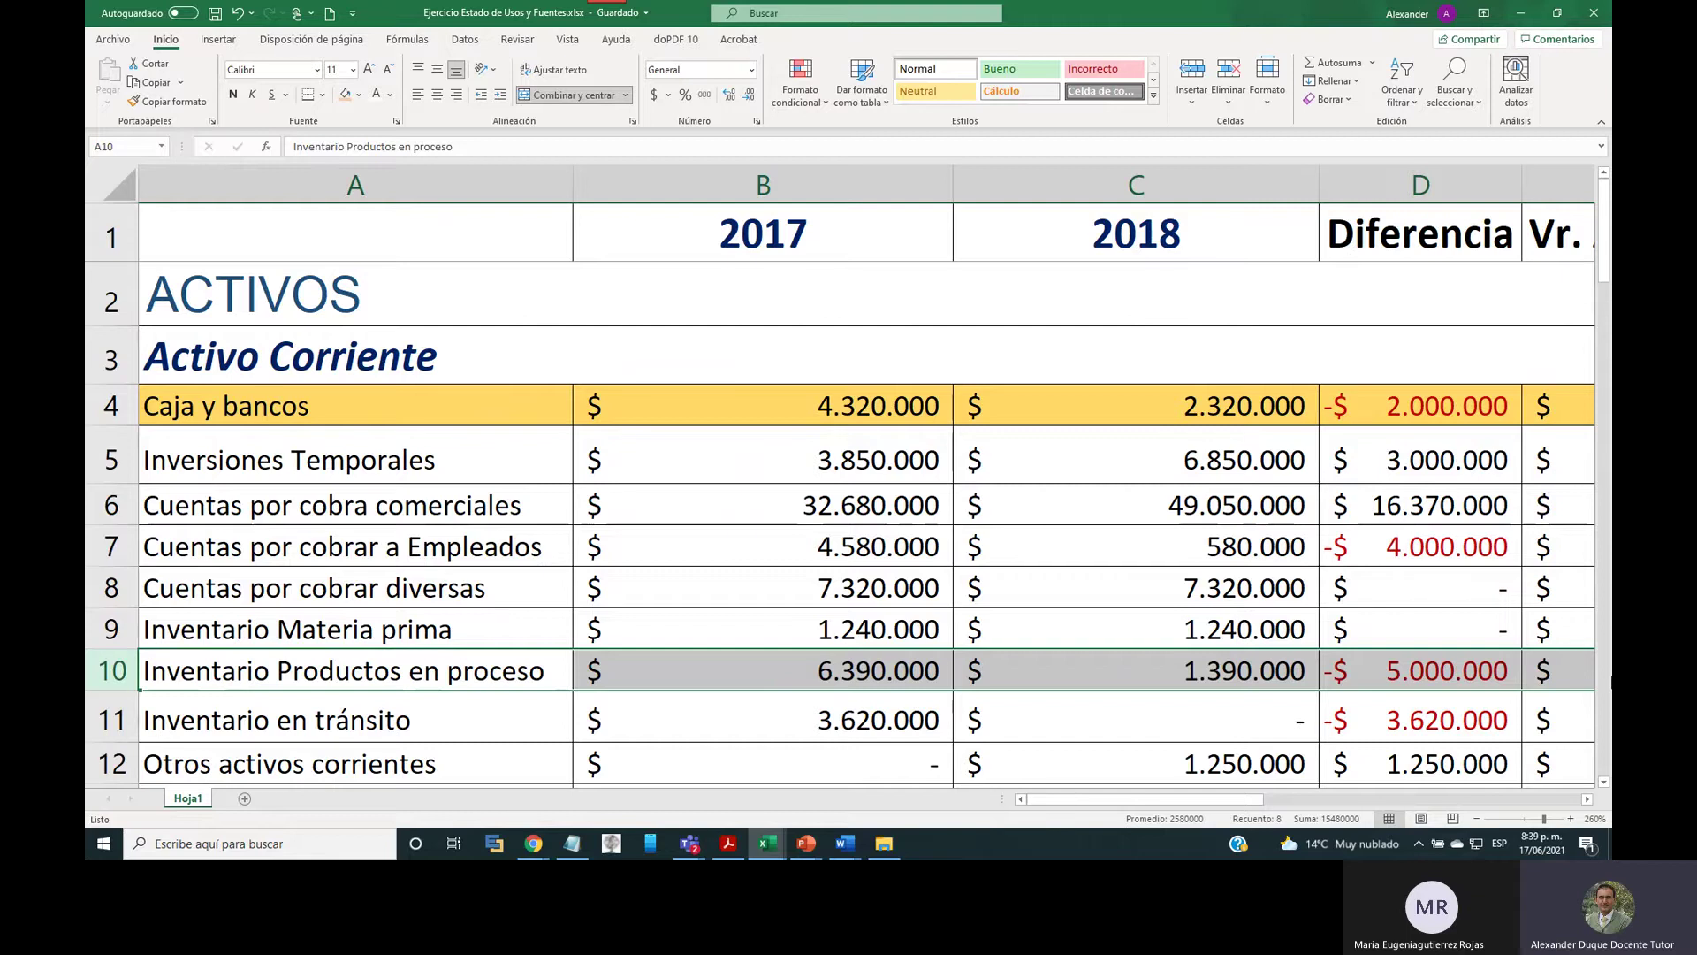
pyautogui.scroll(-3, 1562, 672)
pyautogui.scroll(1, 1562, 672)
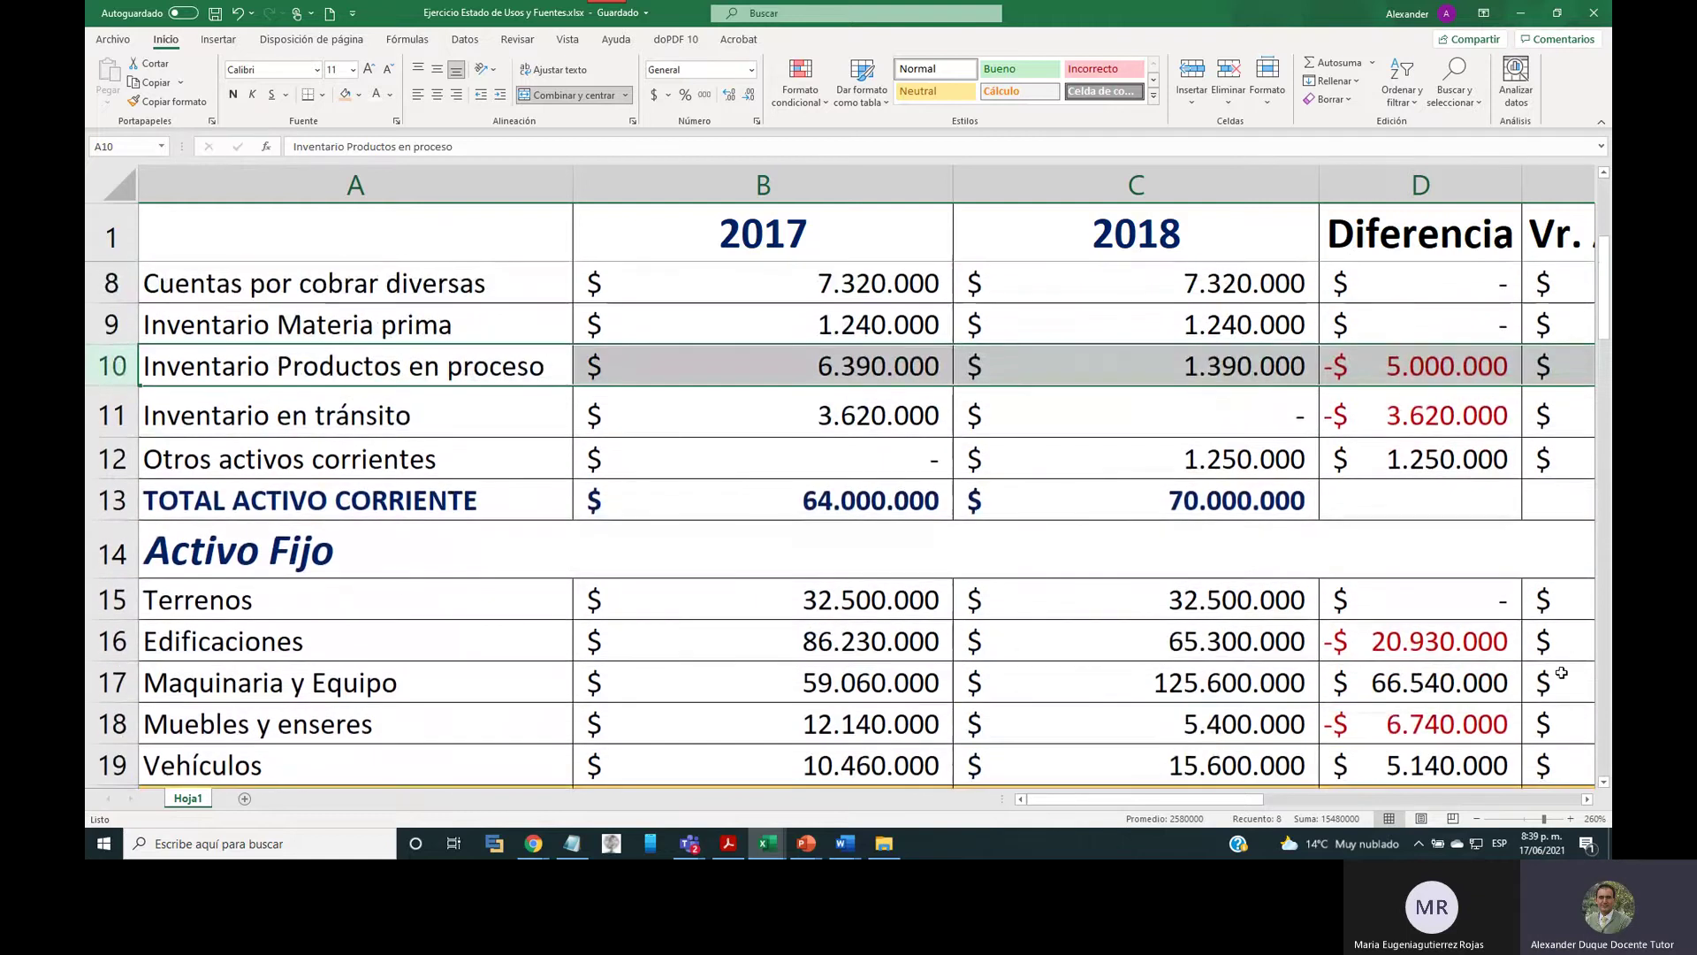
pyautogui.click(115, 416)
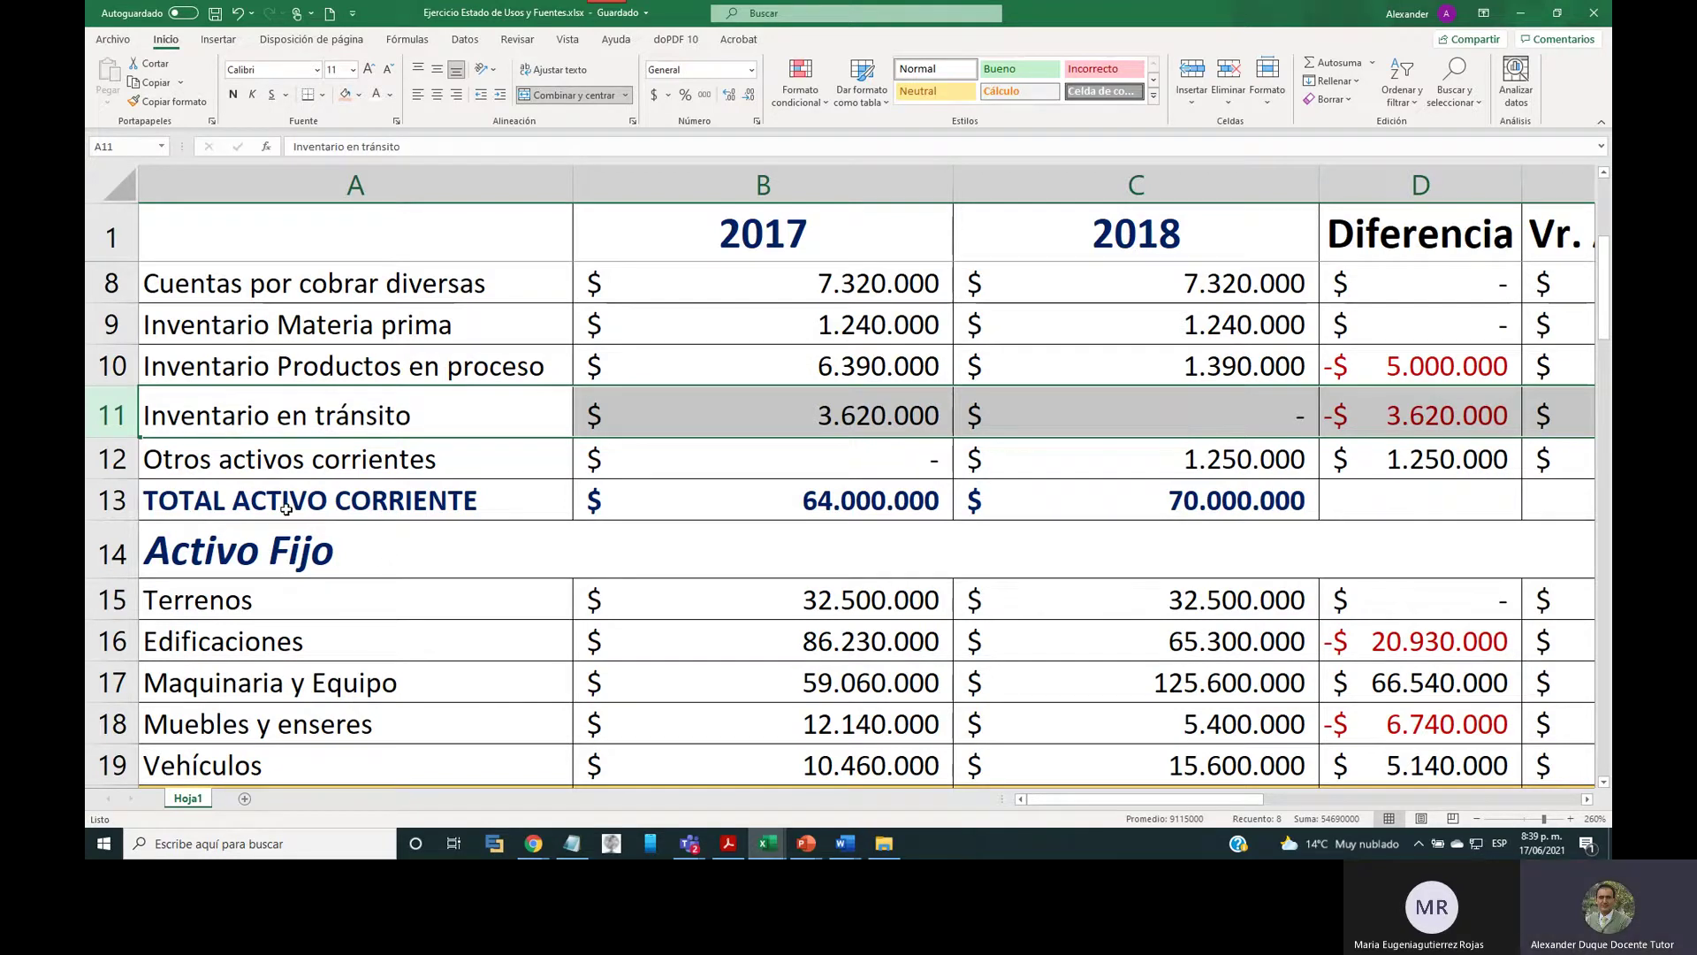
pyautogui.press('Down')
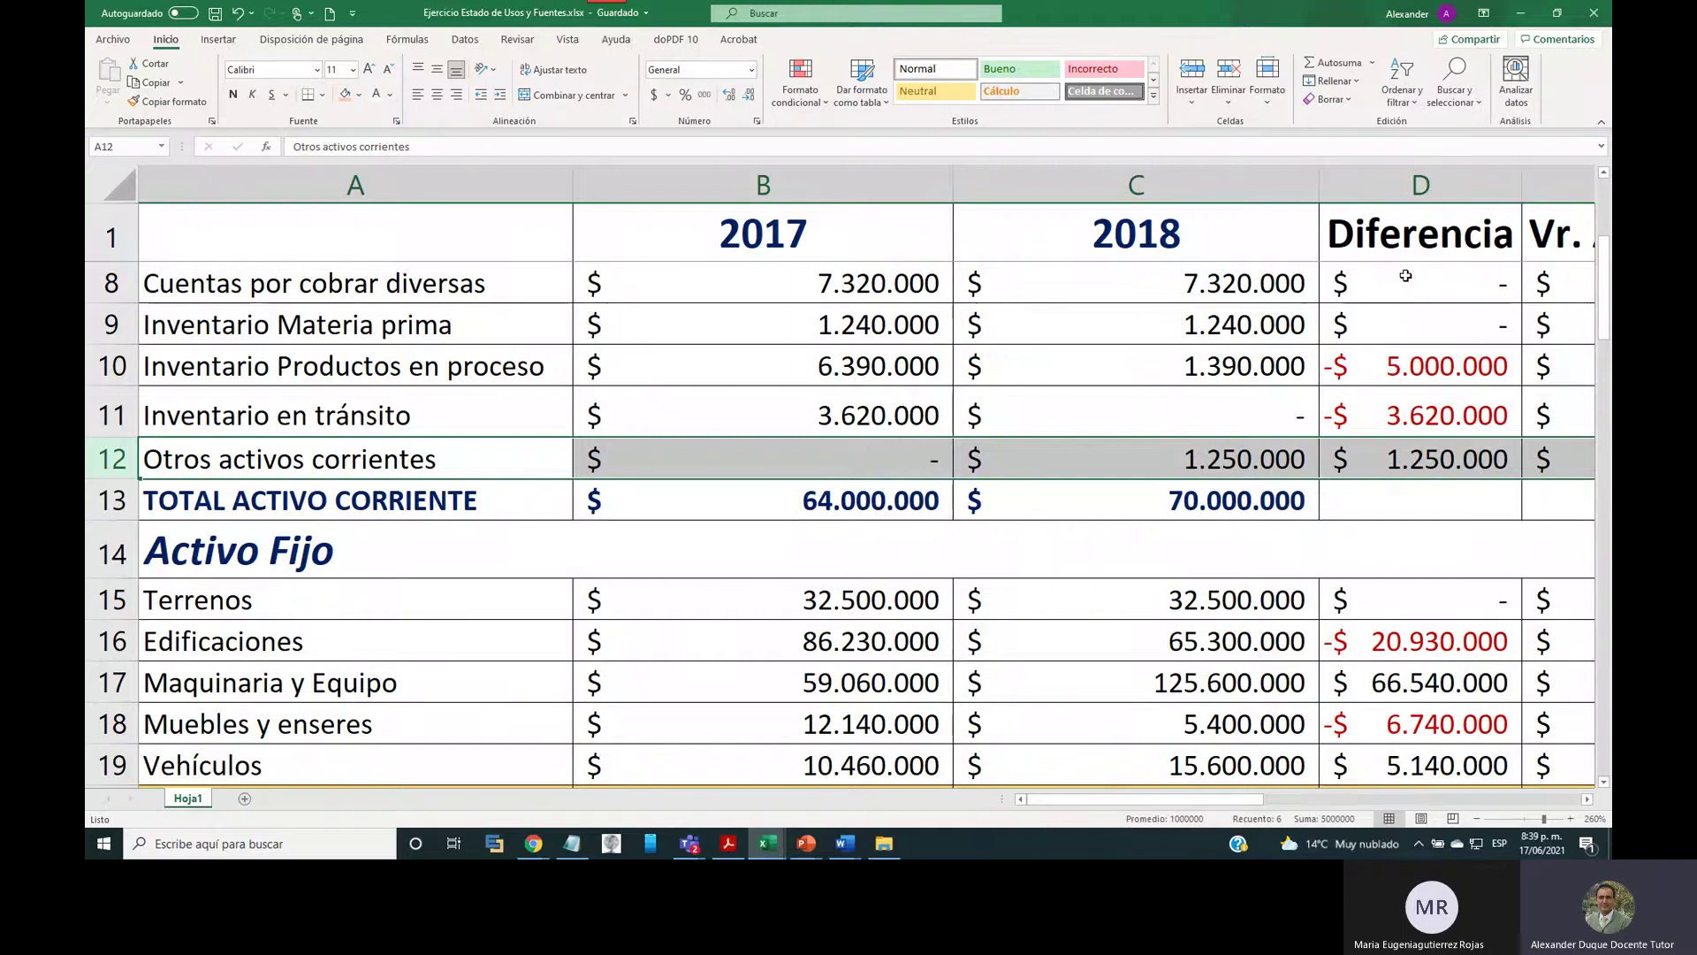
# Highlight the Diferencia cells of all current asset accounts, from Caja y bancos to Otros activos corrientes.
pyautogui.moveTo(1405, 275); pyautogui.dragTo(1417, 458)
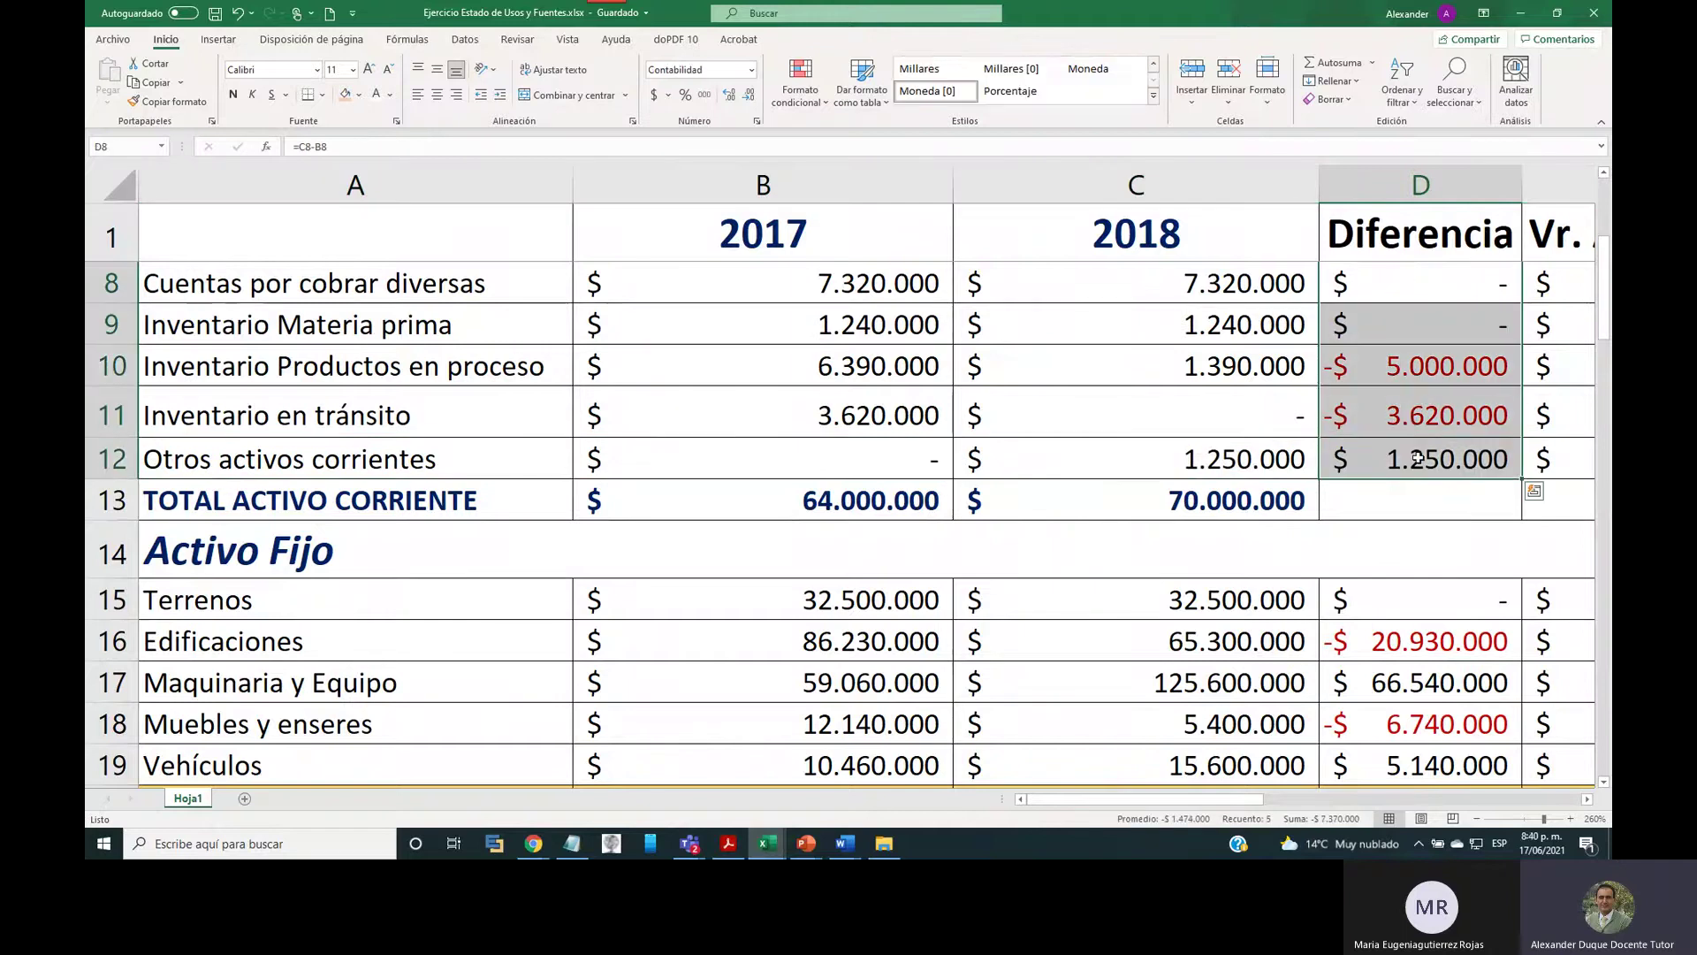
pyautogui.scroll(2, 1417, 458)
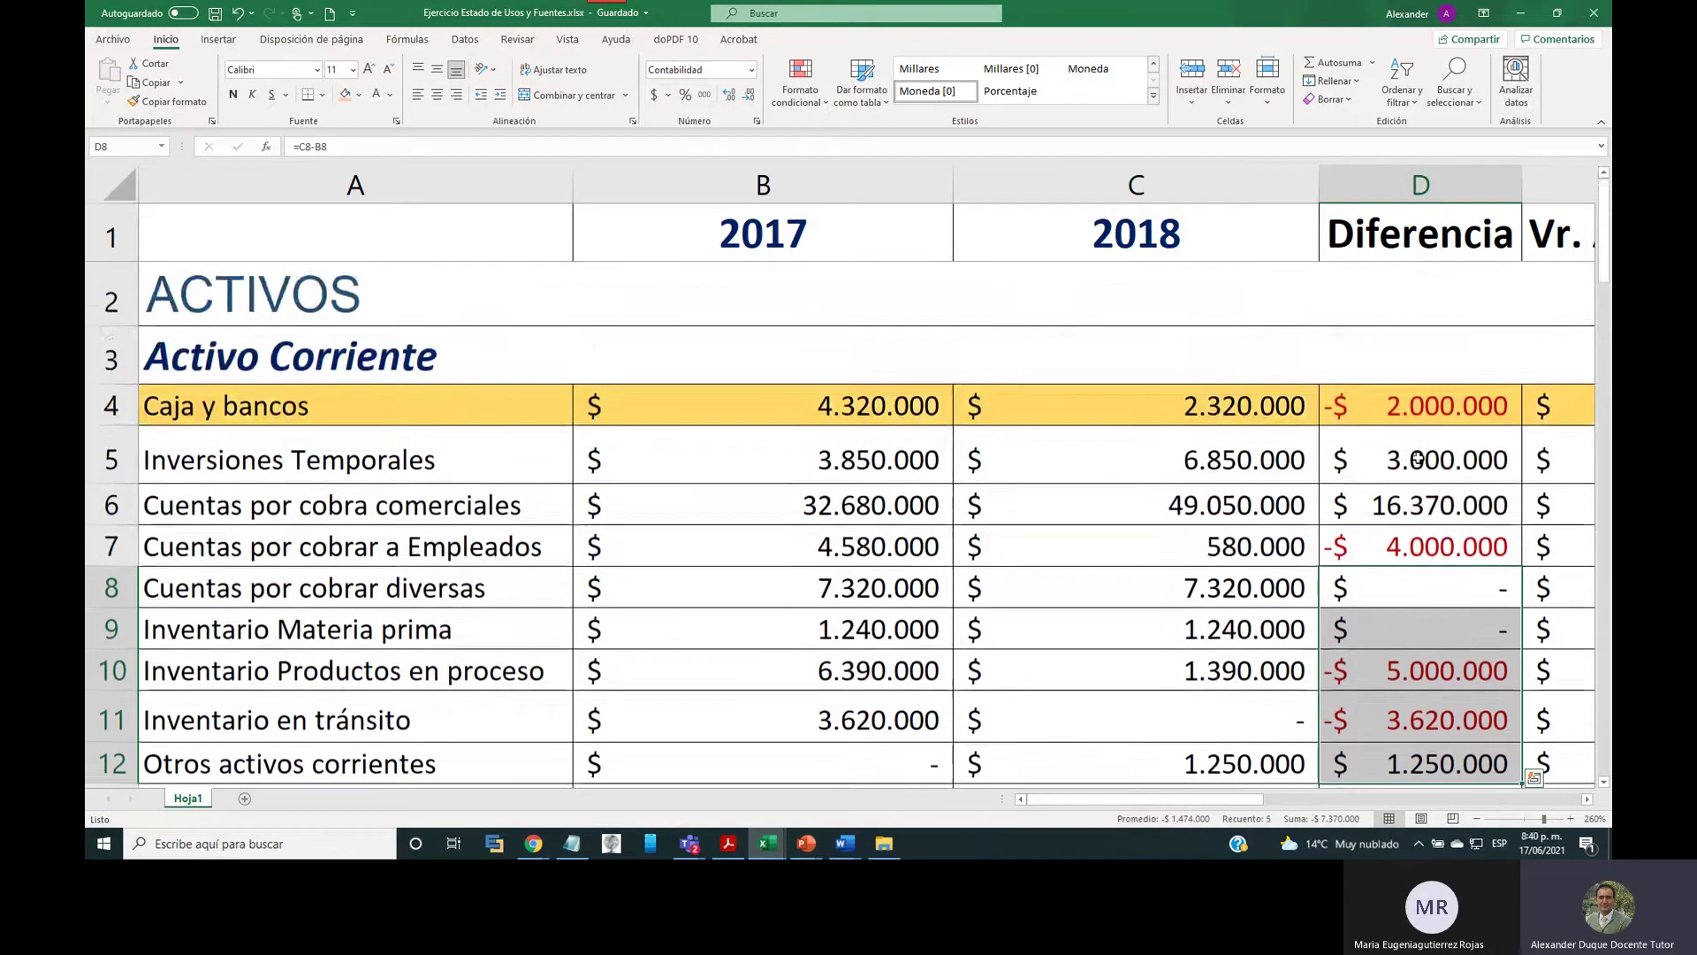
pyautogui.scroll(-1, 1423, 433)
pyautogui.scroll(1, 1426, 420)
pyautogui.moveTo(1428, 413); pyautogui.dragTo(1462, 727)
pyautogui.scroll(-1, 1460, 716)
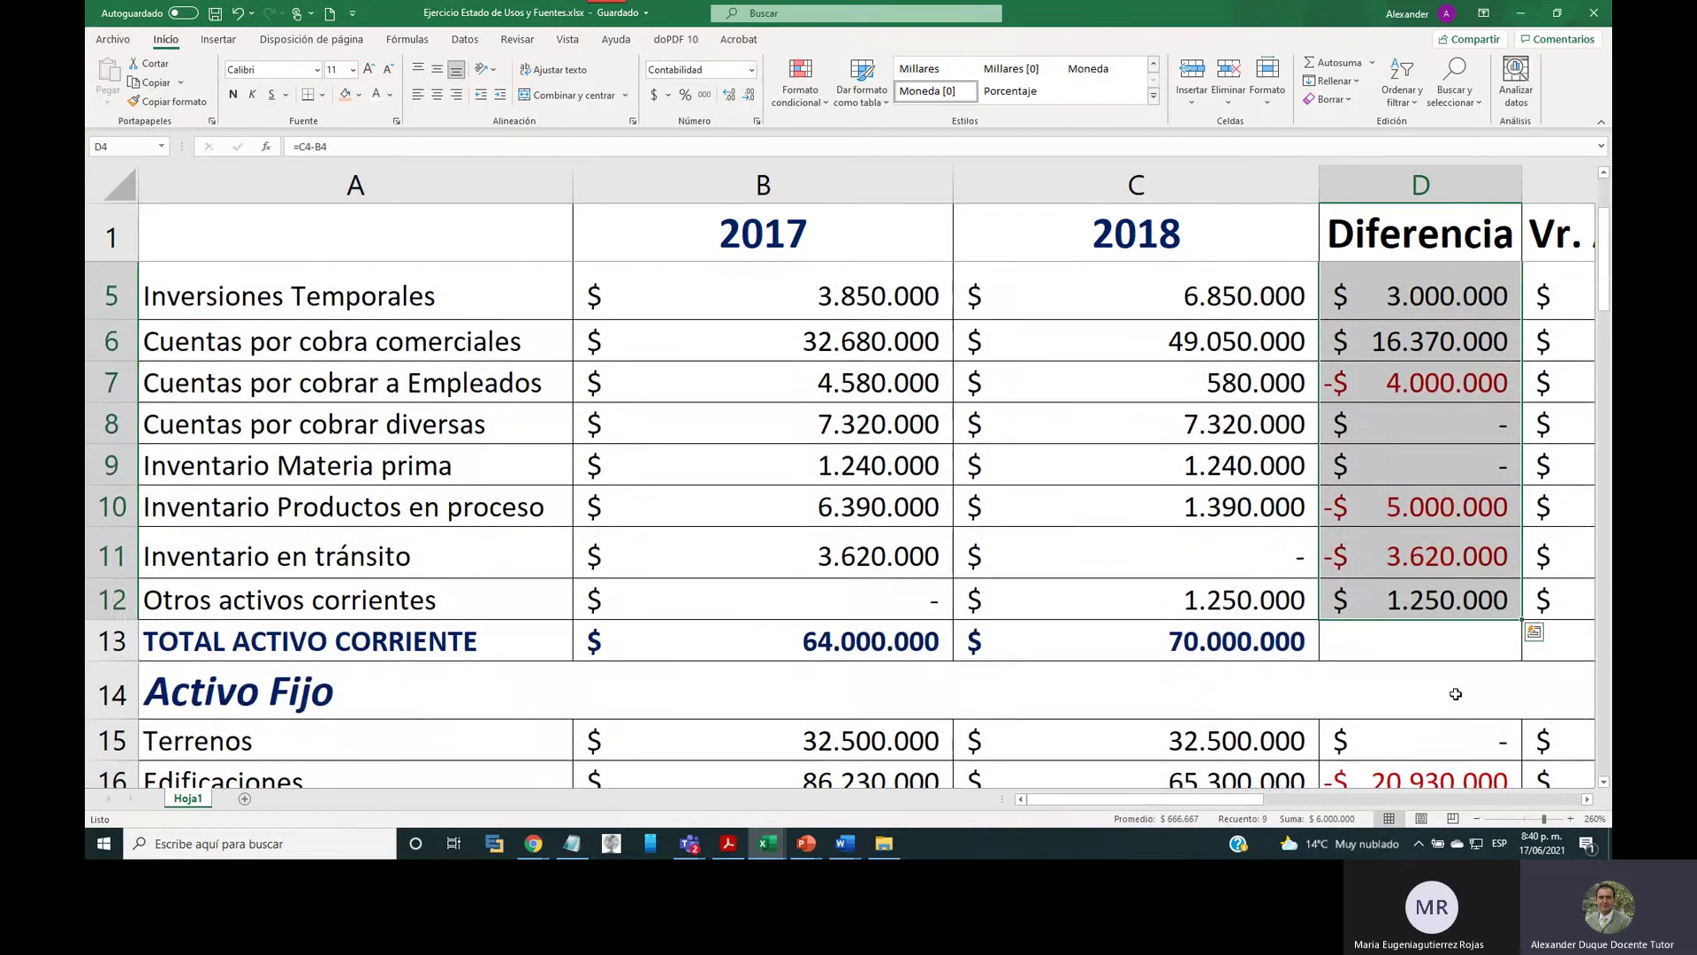
# Examine the 2018 and 2017 values of Terrenos and Edificaciones and the Edificaciones difference formula.
pyautogui.scroll(-1, 1461, 689)
pyautogui.scroll(-2, 1461, 686)
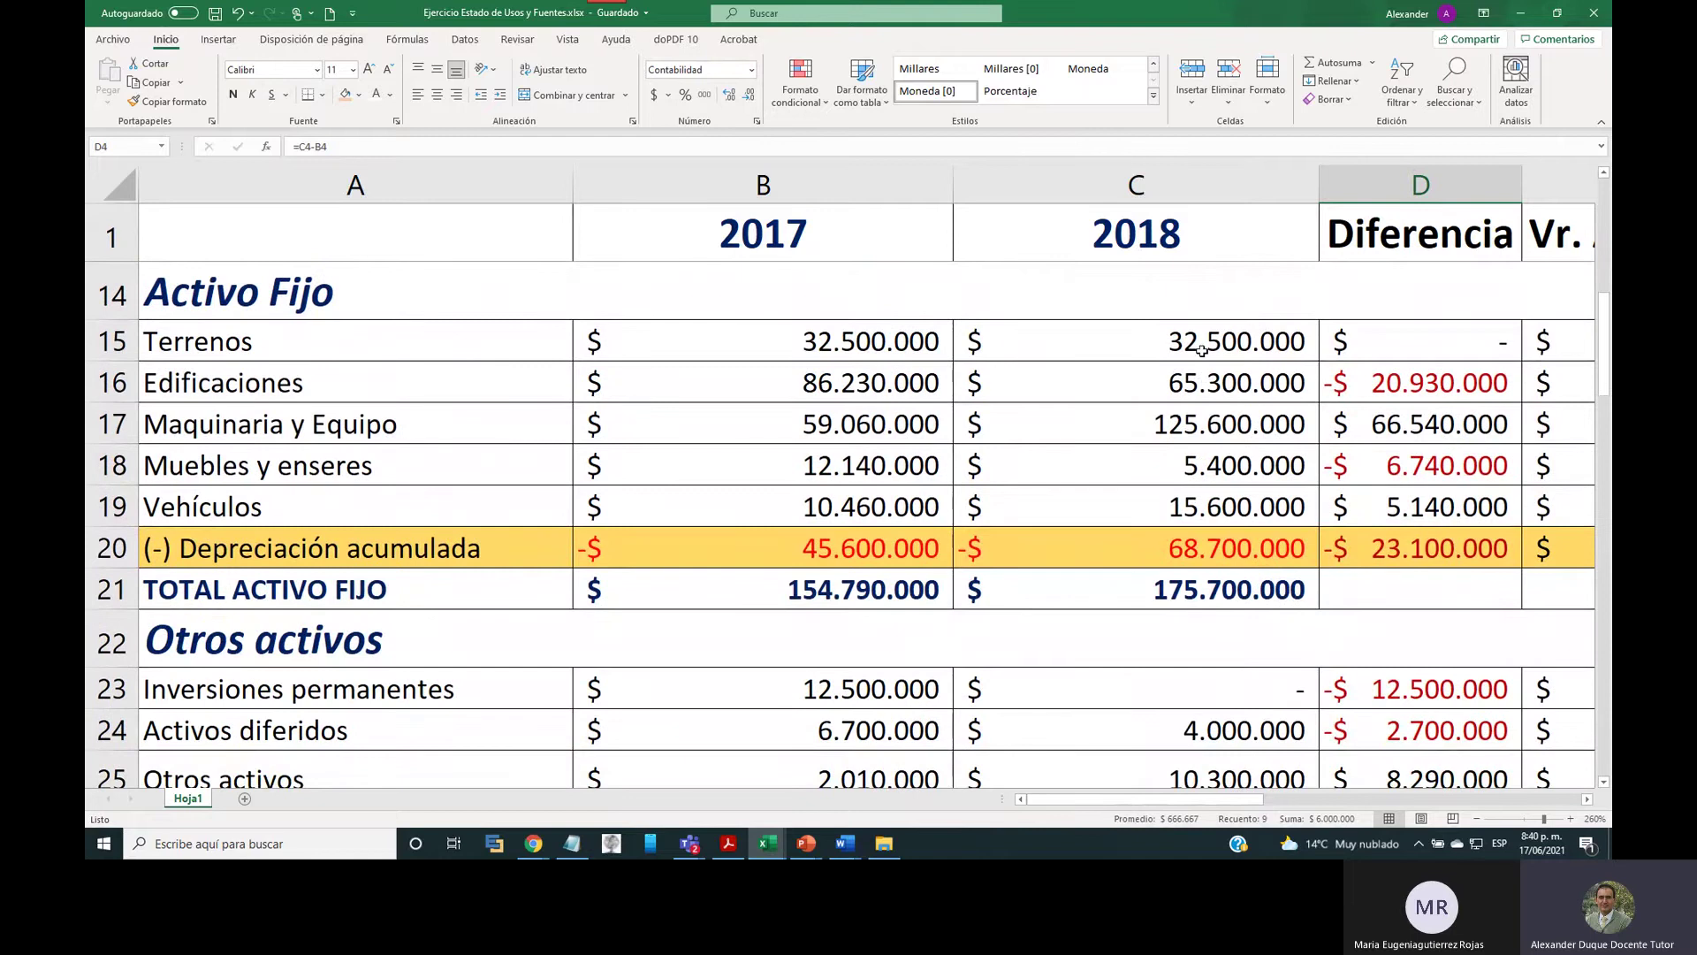
pyautogui.moveTo(1193, 343)
pyautogui.mouseDown()
pyautogui.moveTo(866, 333)
pyautogui.moveTo(1202, 333)
pyautogui.mouseUp()
pyautogui.click(871, 344)
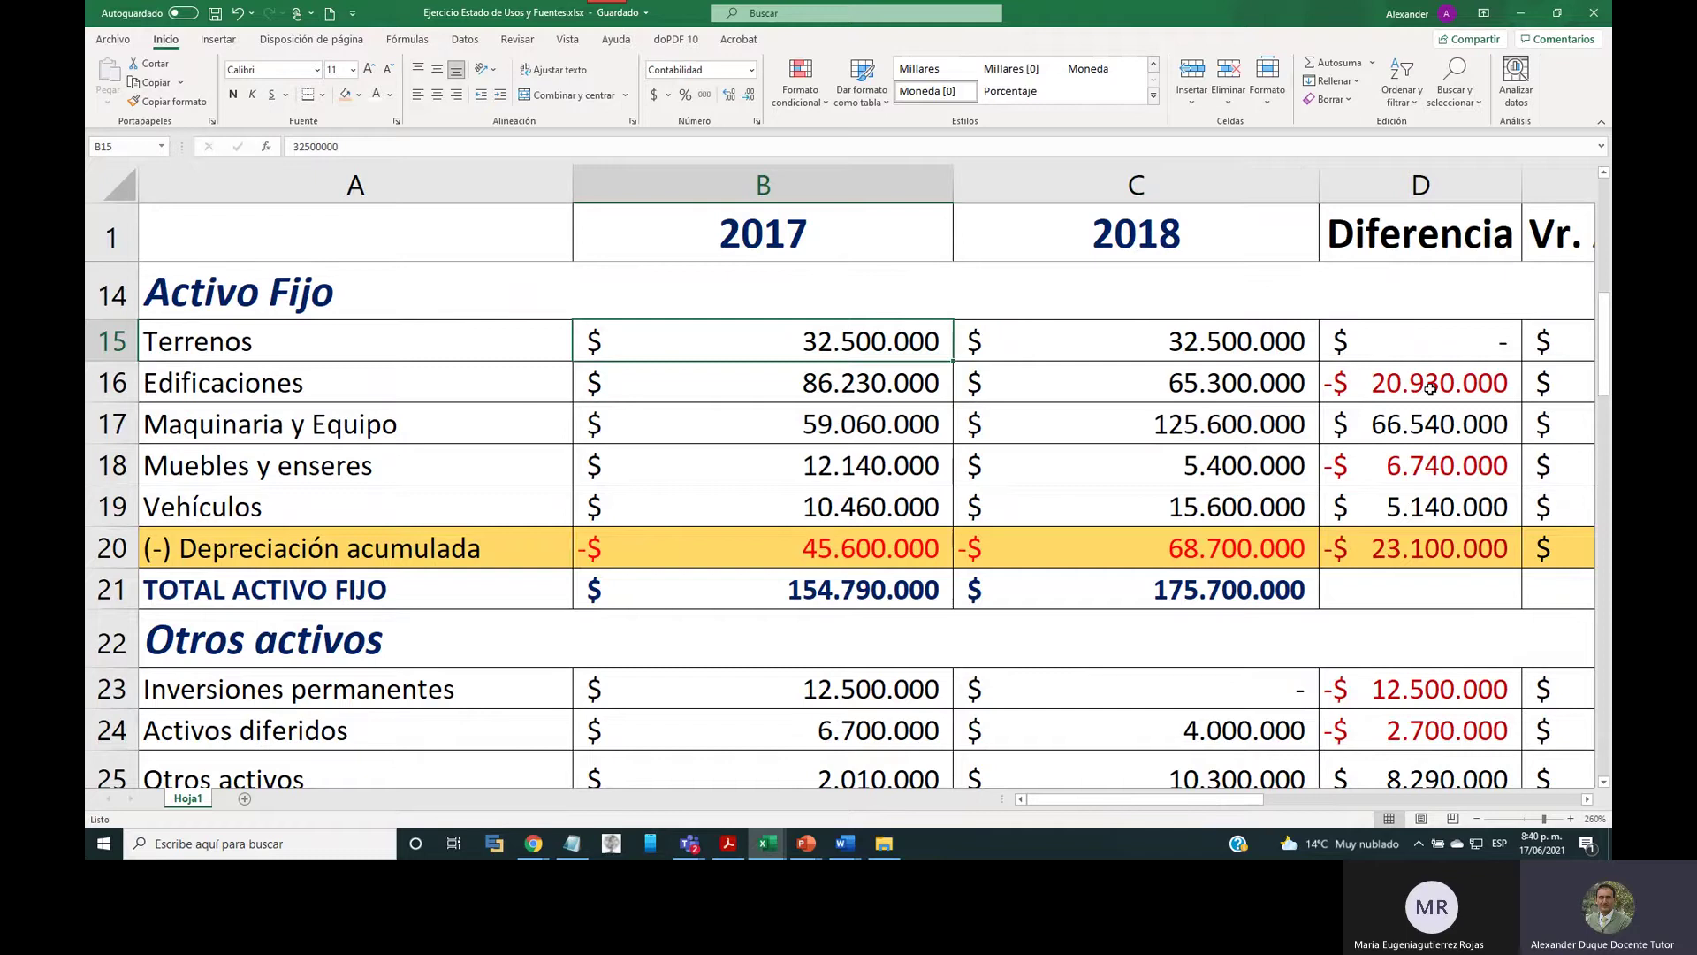
pyautogui.click(1181, 380)
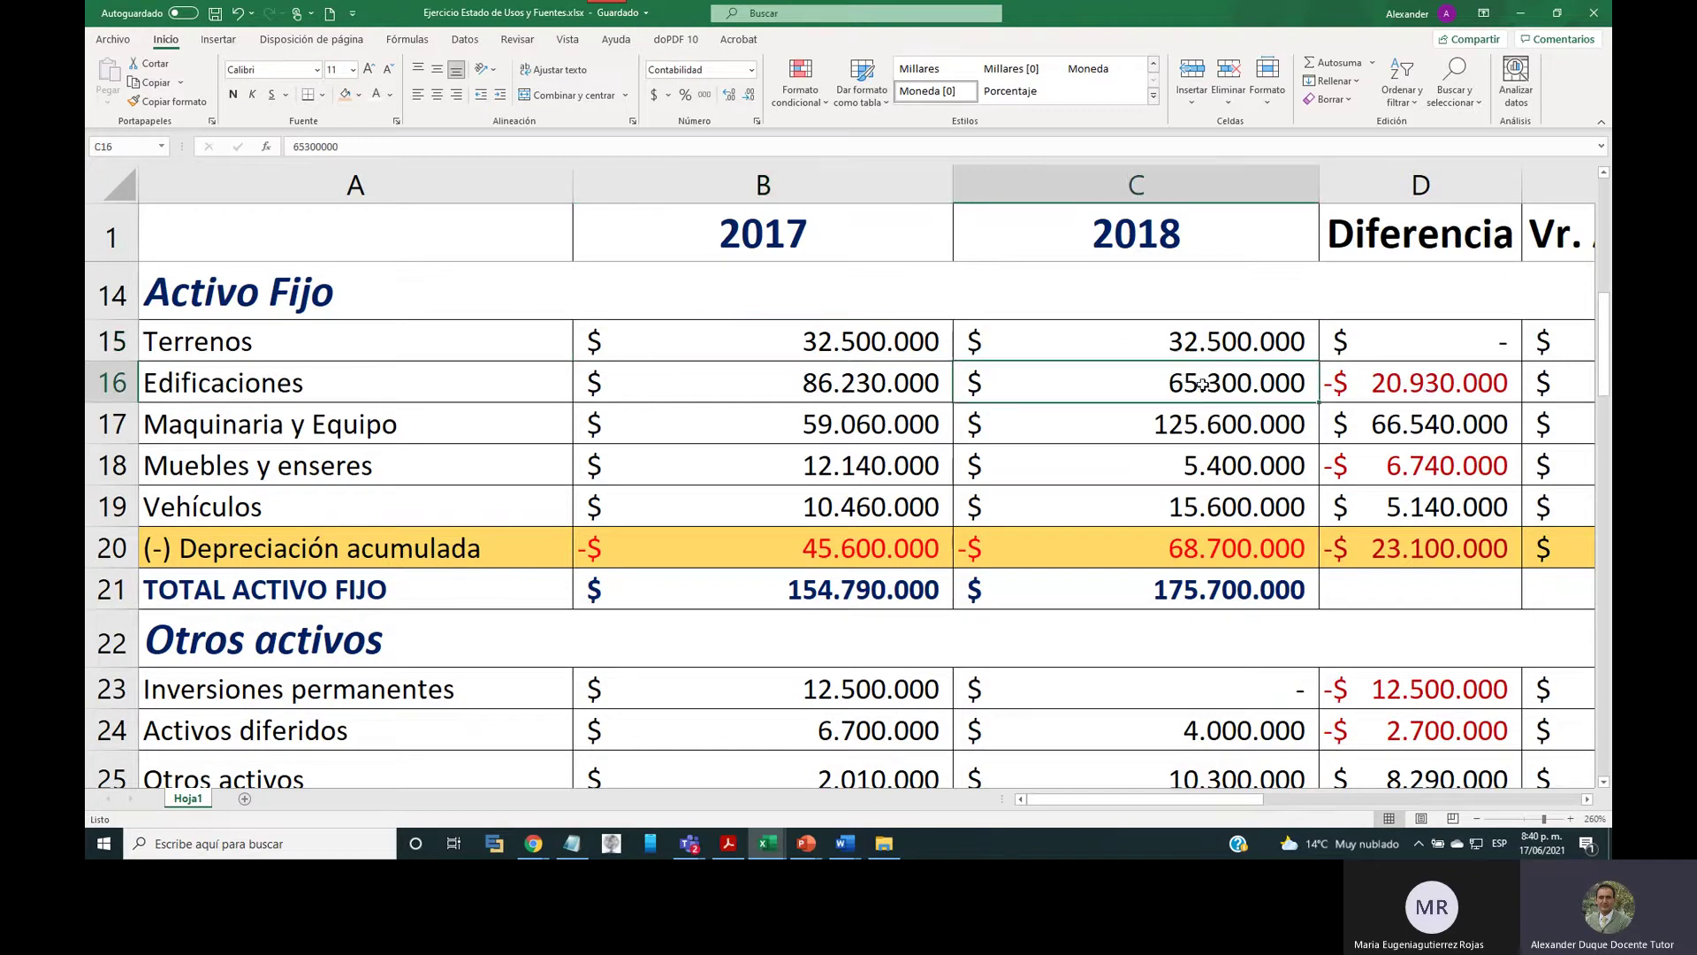
pyautogui.click(869, 382)
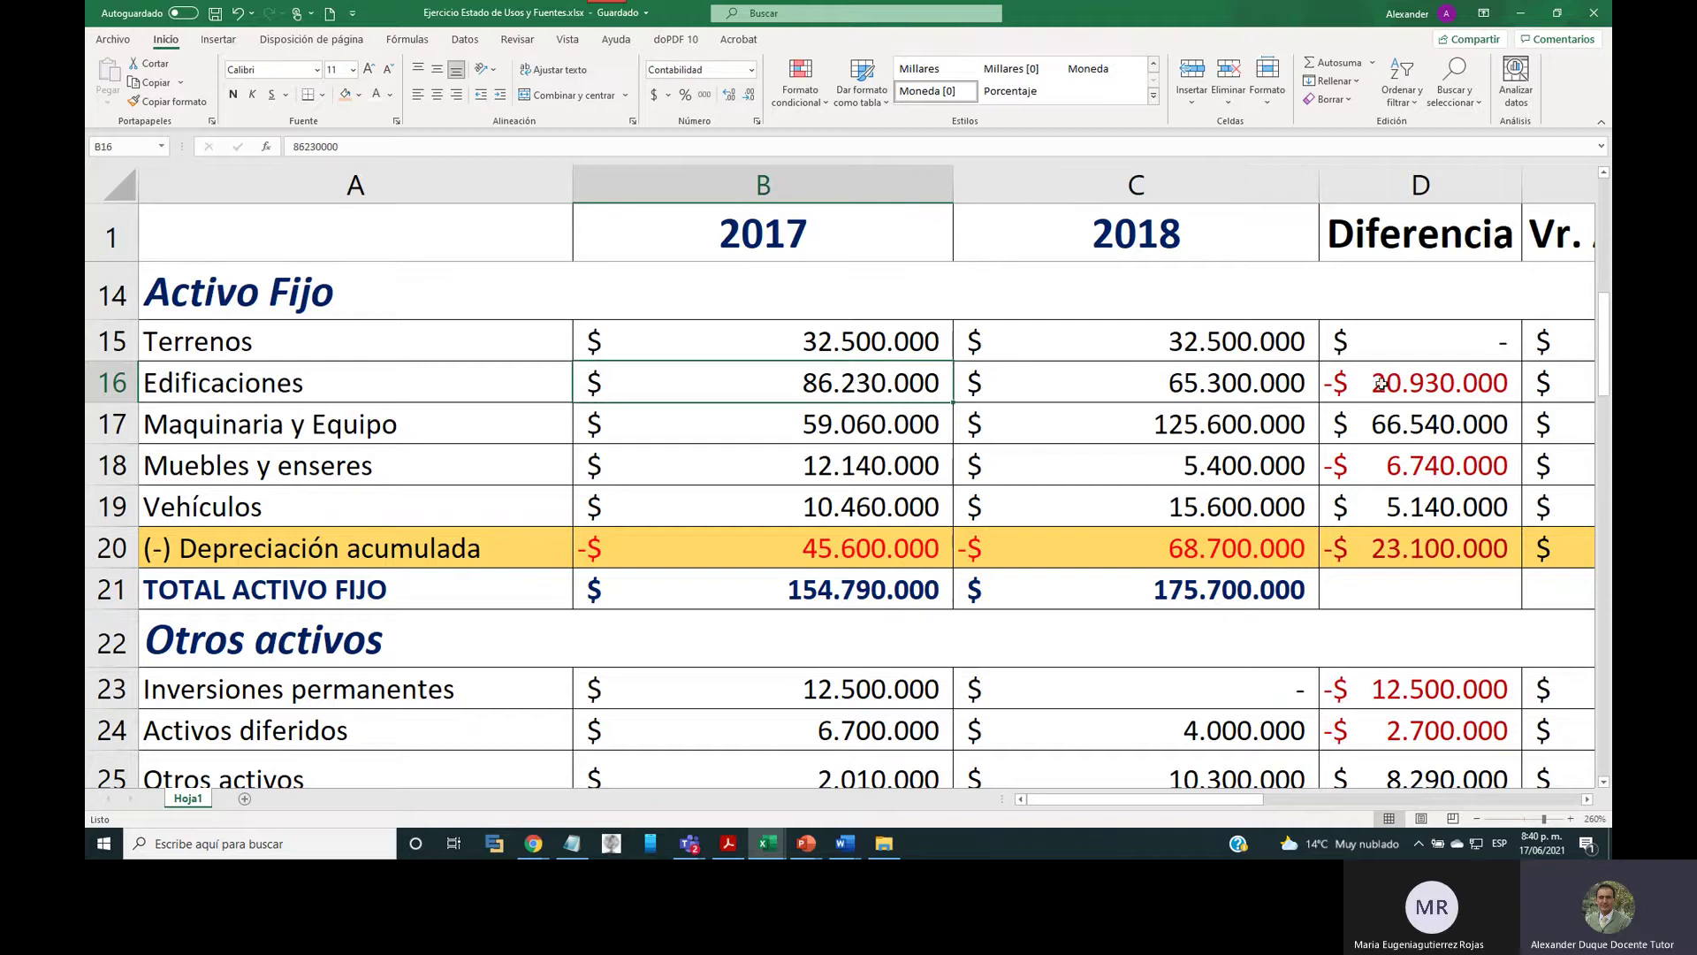
pyautogui.click(1436, 386)
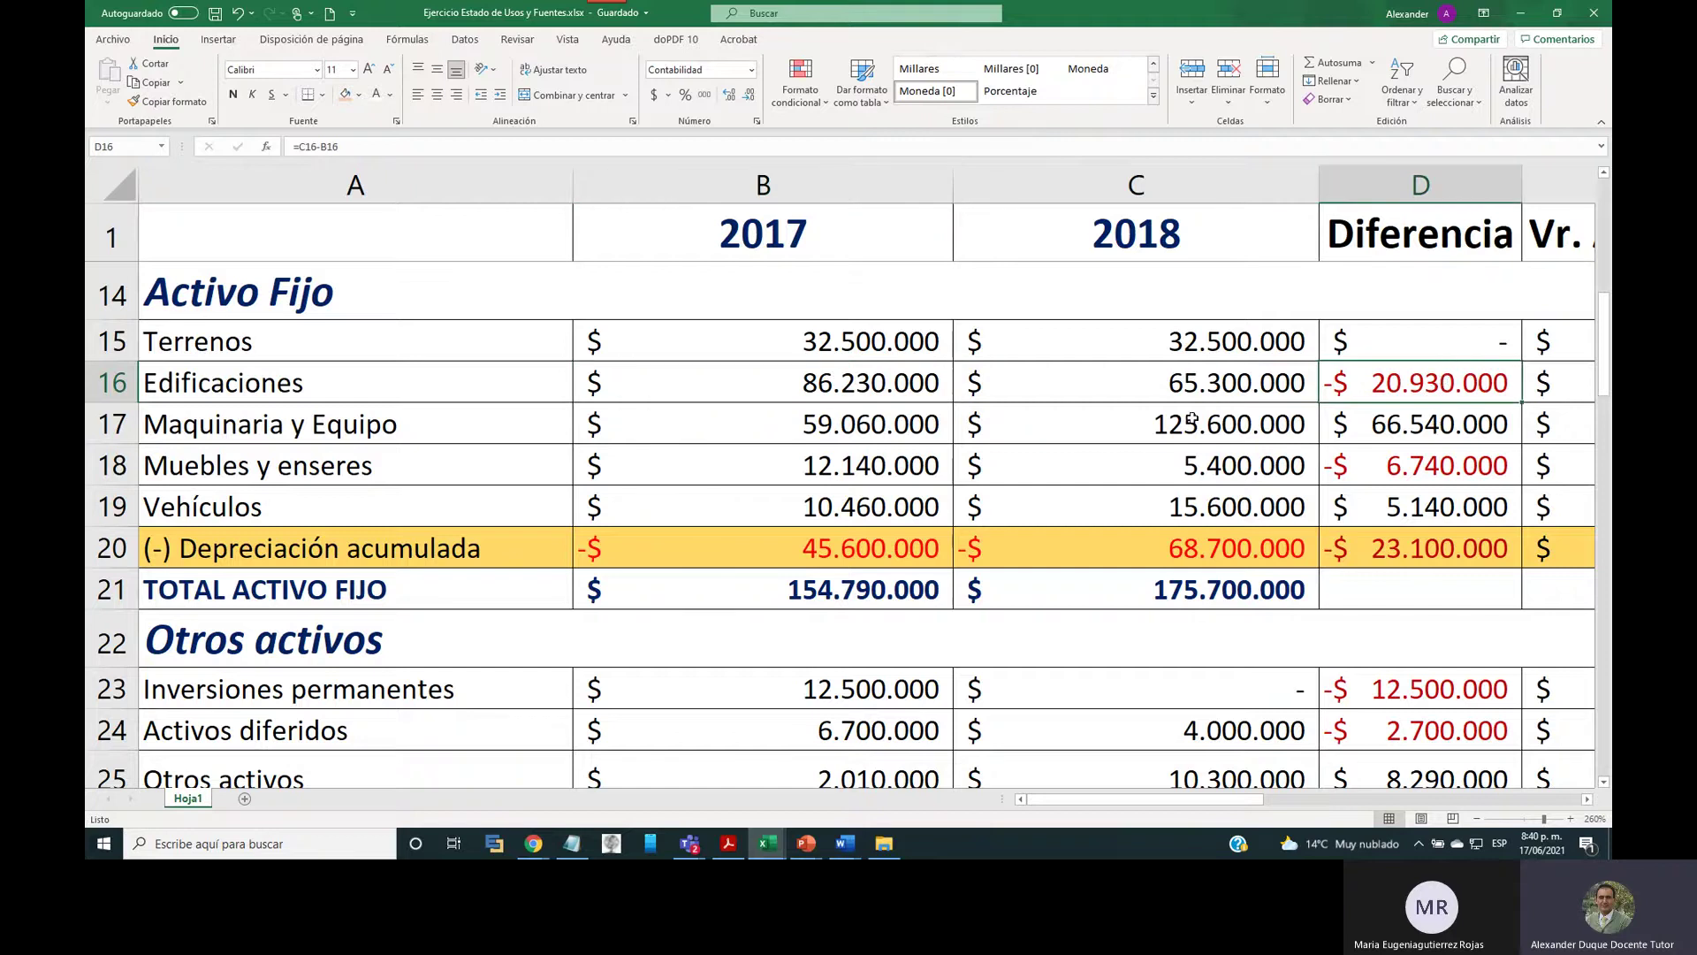
# Highlight the Maquinaria y Equipo, Muebles y enseres and Vehículos rows in turn, and the whole Diferencia column, to review the fixed asset differences.
pyautogui.click(350, 420)
pyautogui.click(127, 418)
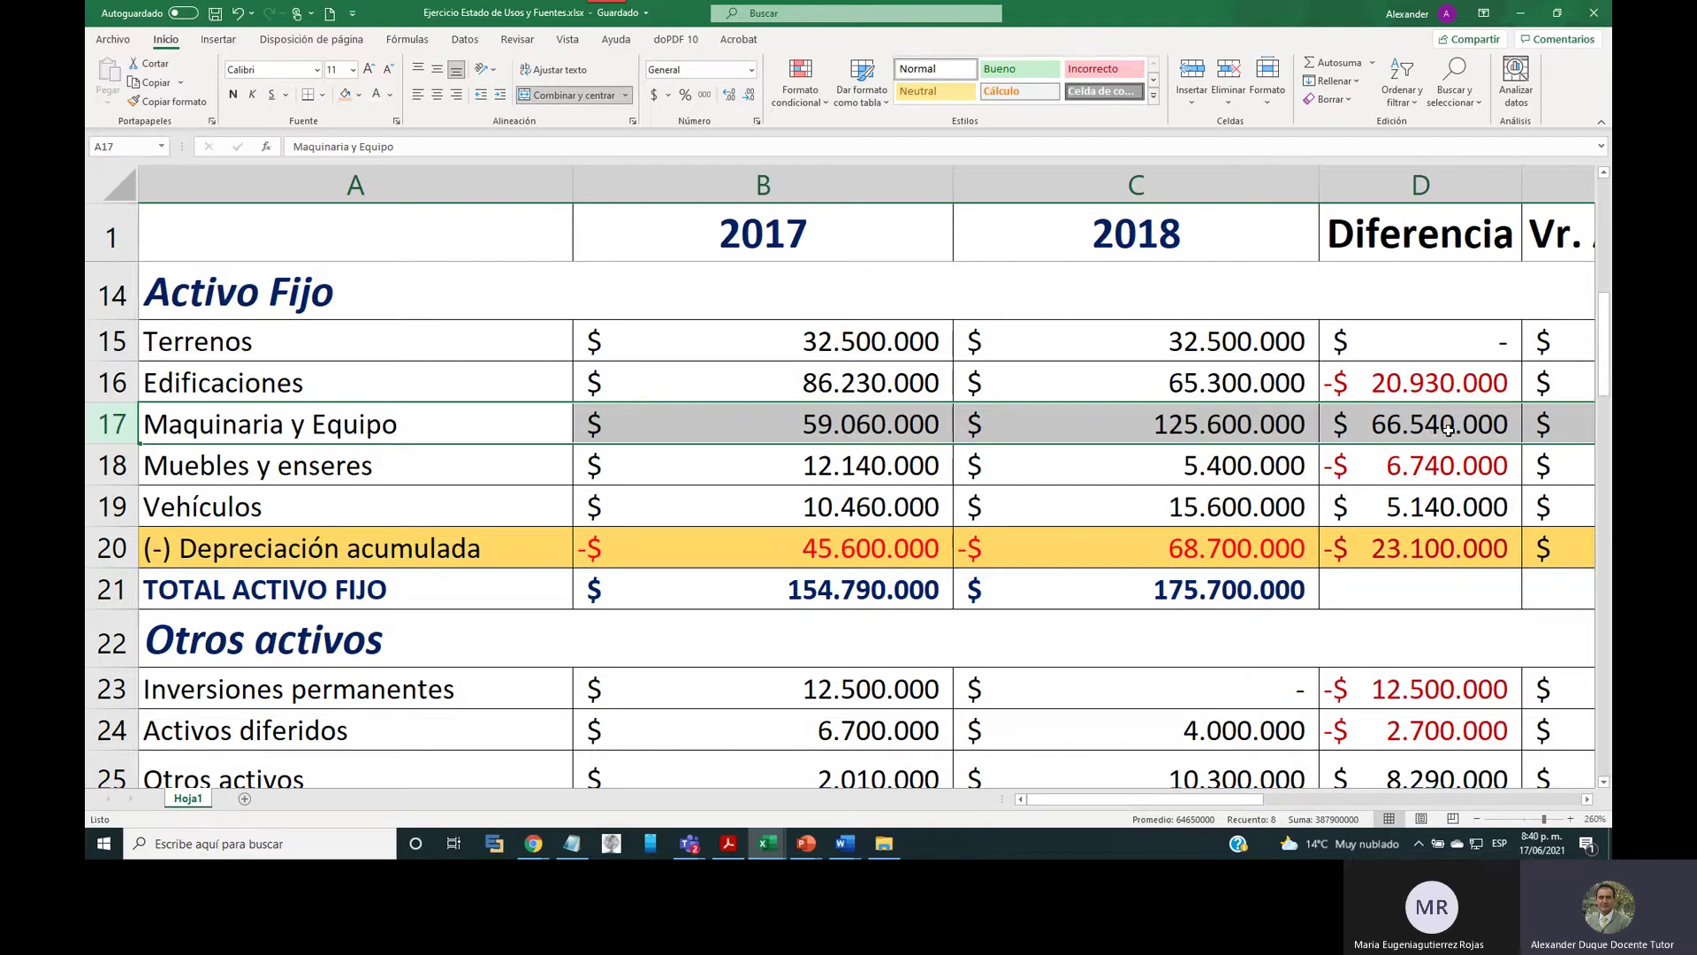
pyautogui.click(220, 459)
pyautogui.hotkey('ctrl', 'shift', 'Right')
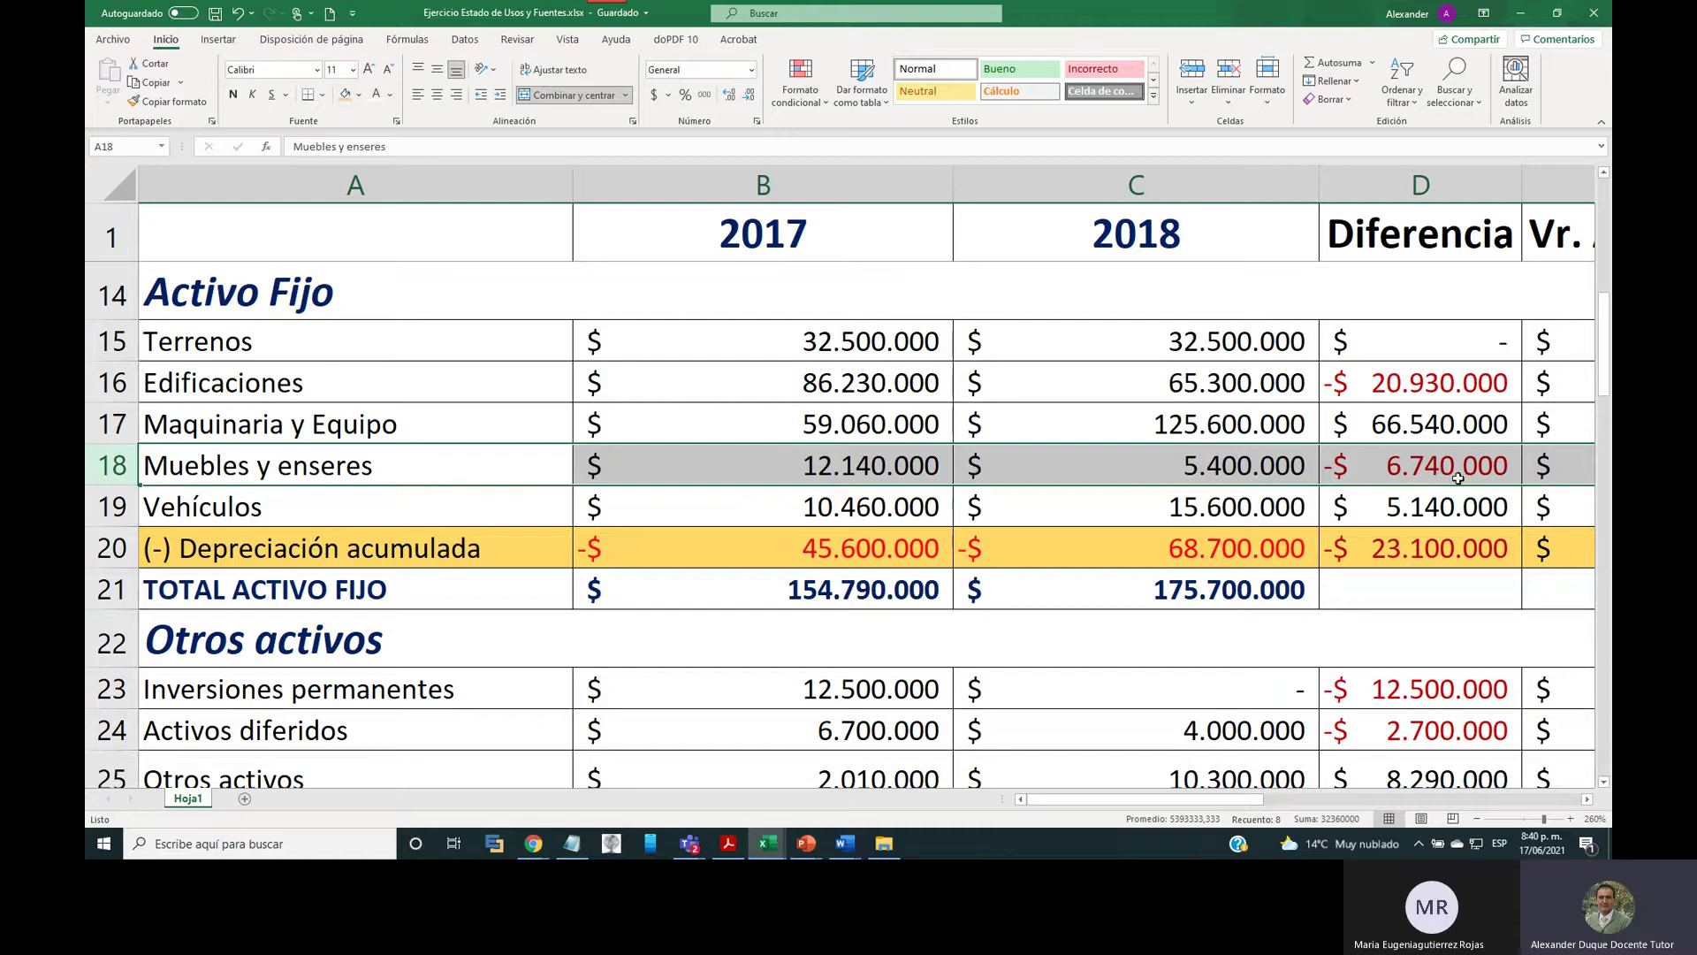
pyautogui.click(210, 498)
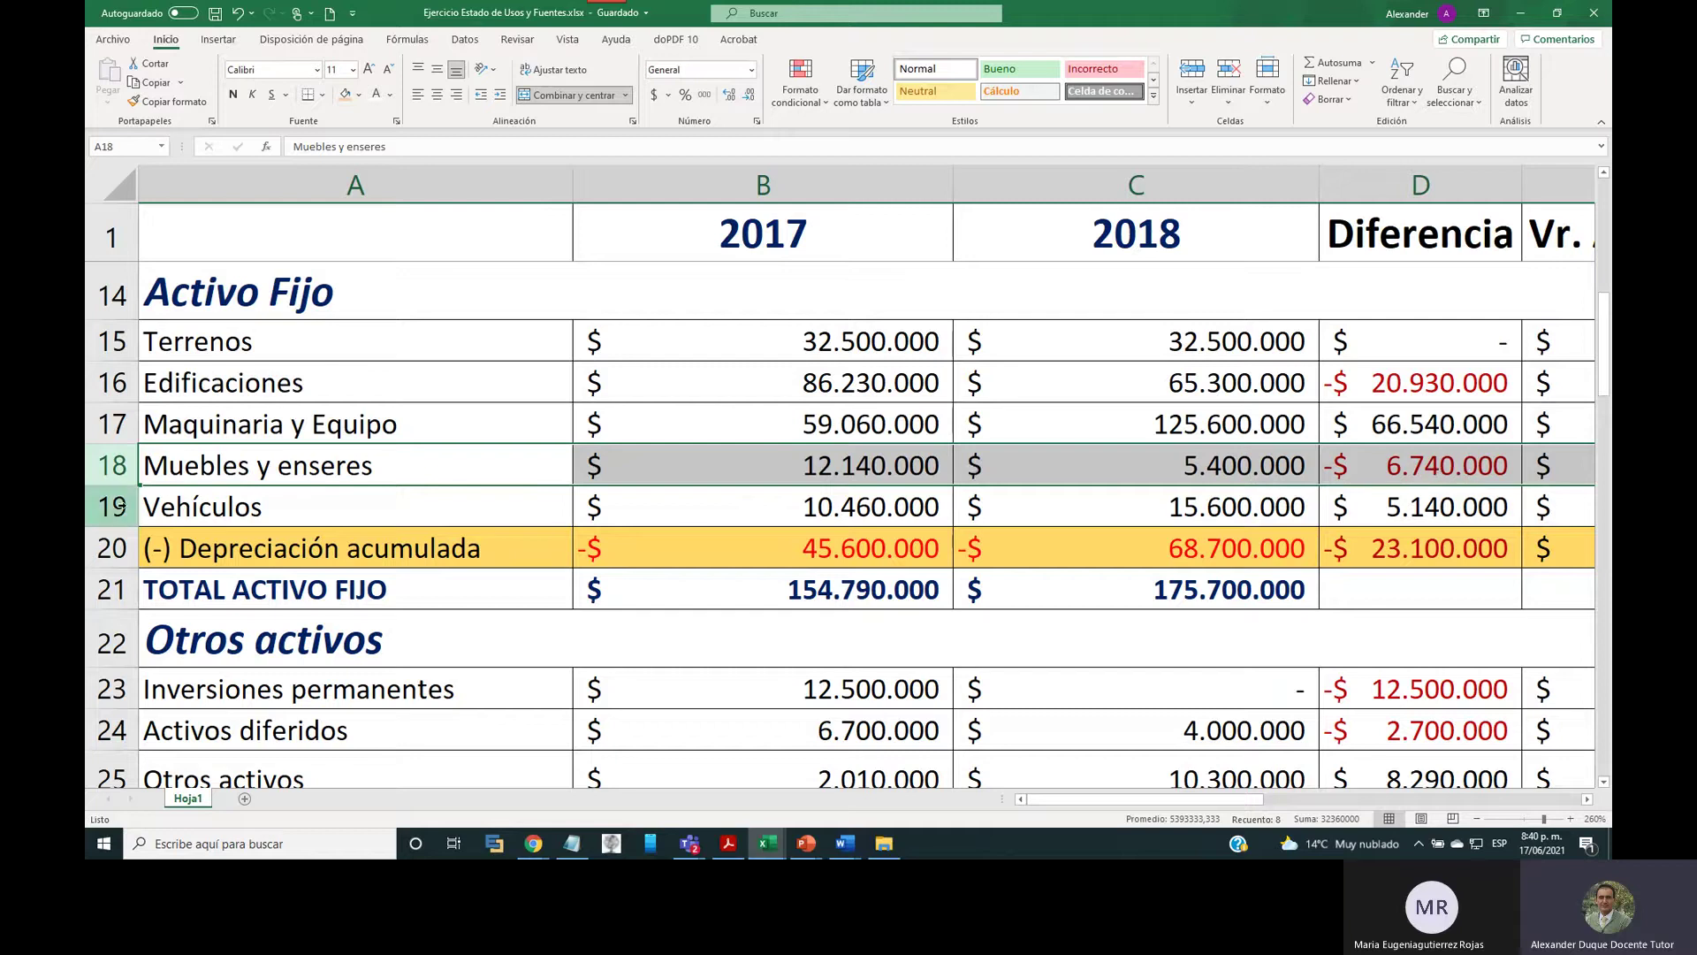
pyautogui.hotkey('ctrl', 'shift', 'Right')
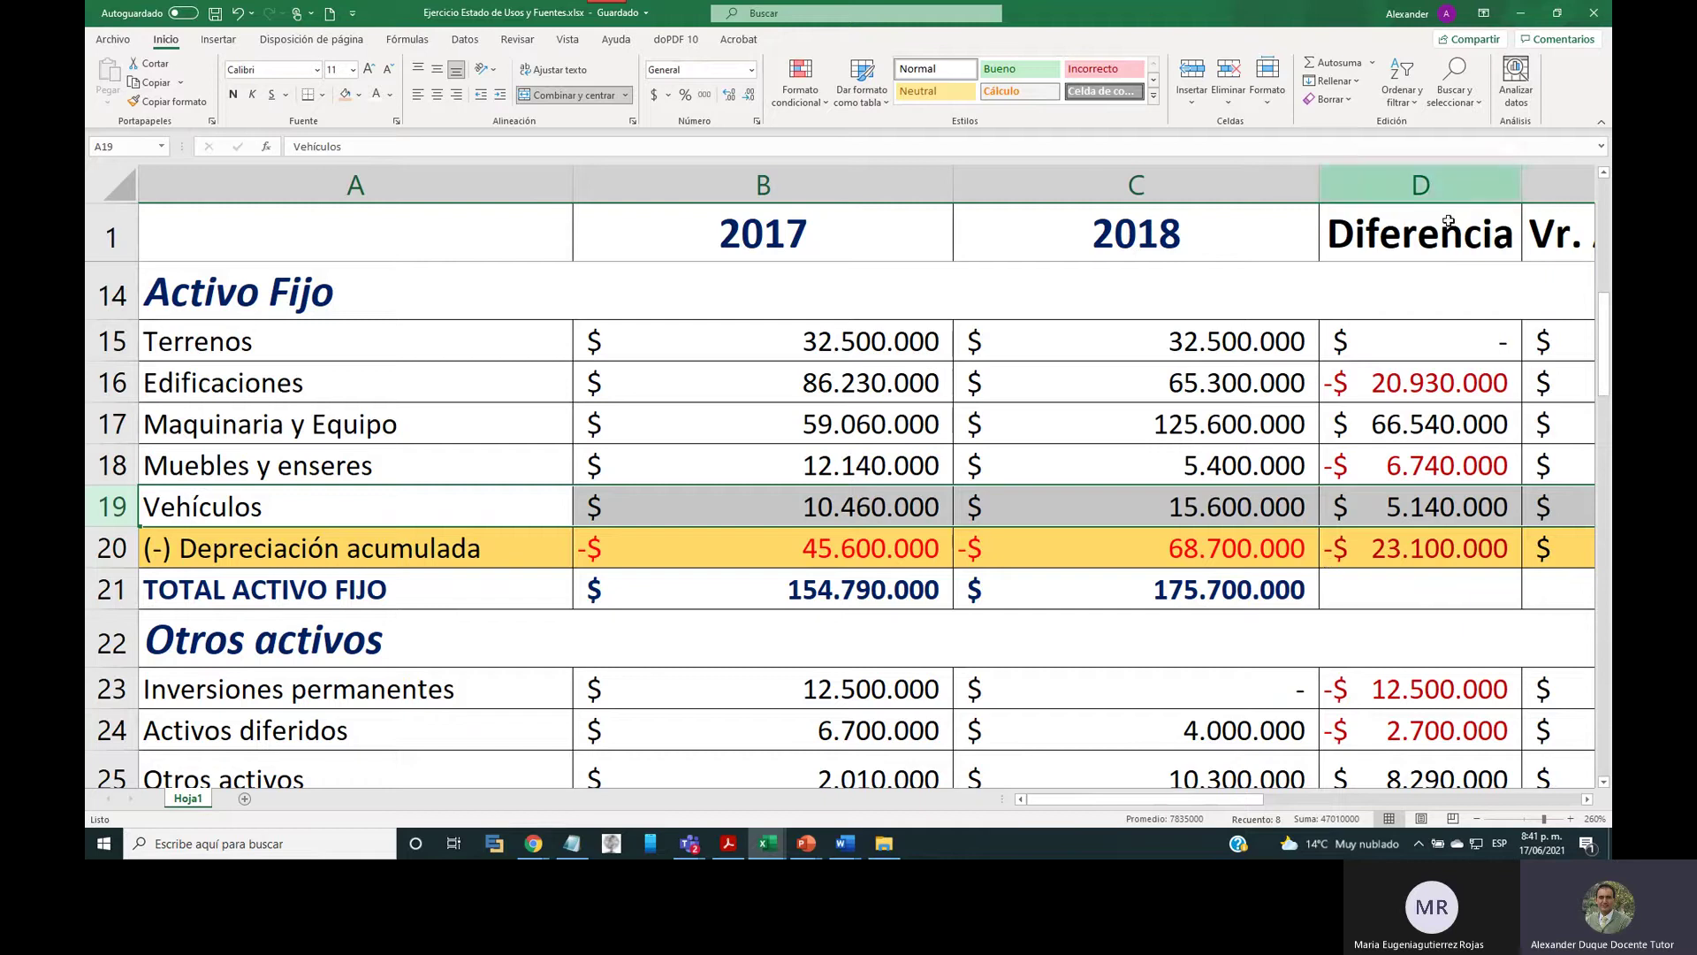
pyautogui.click(1429, 178)
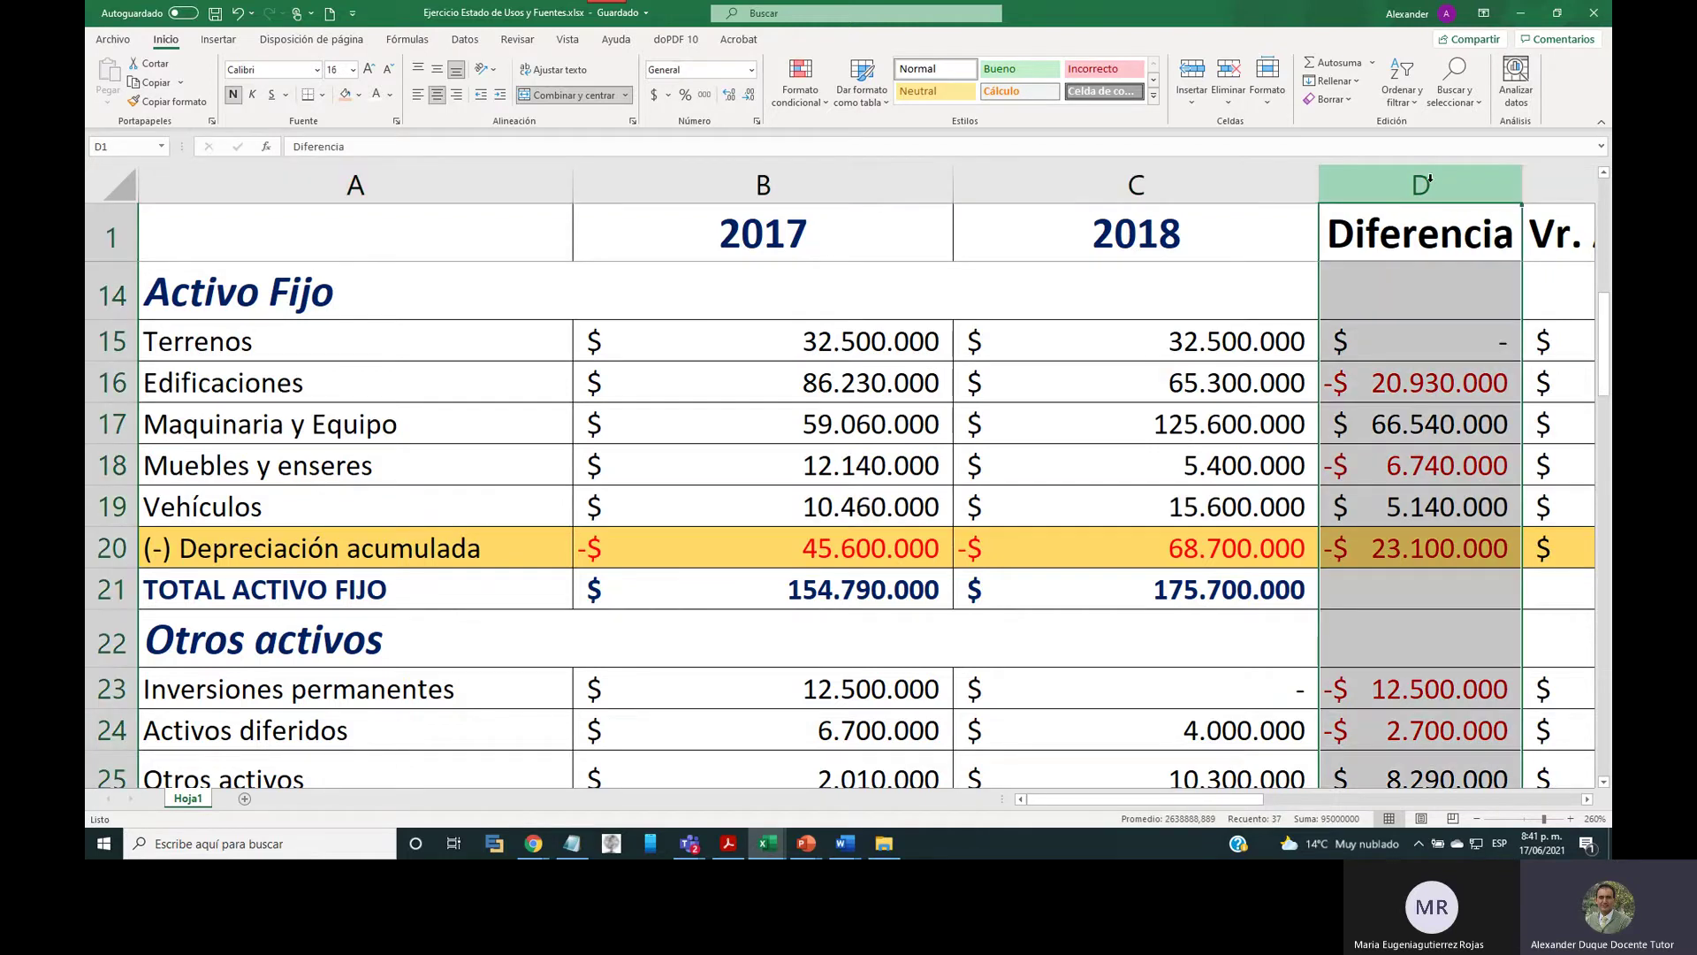
# Highlight the Inversiones permanentes, Activos diferidos and Otros activos rows one by one to review their differences between years.
pyautogui.scroll(-4, 1011, 489)
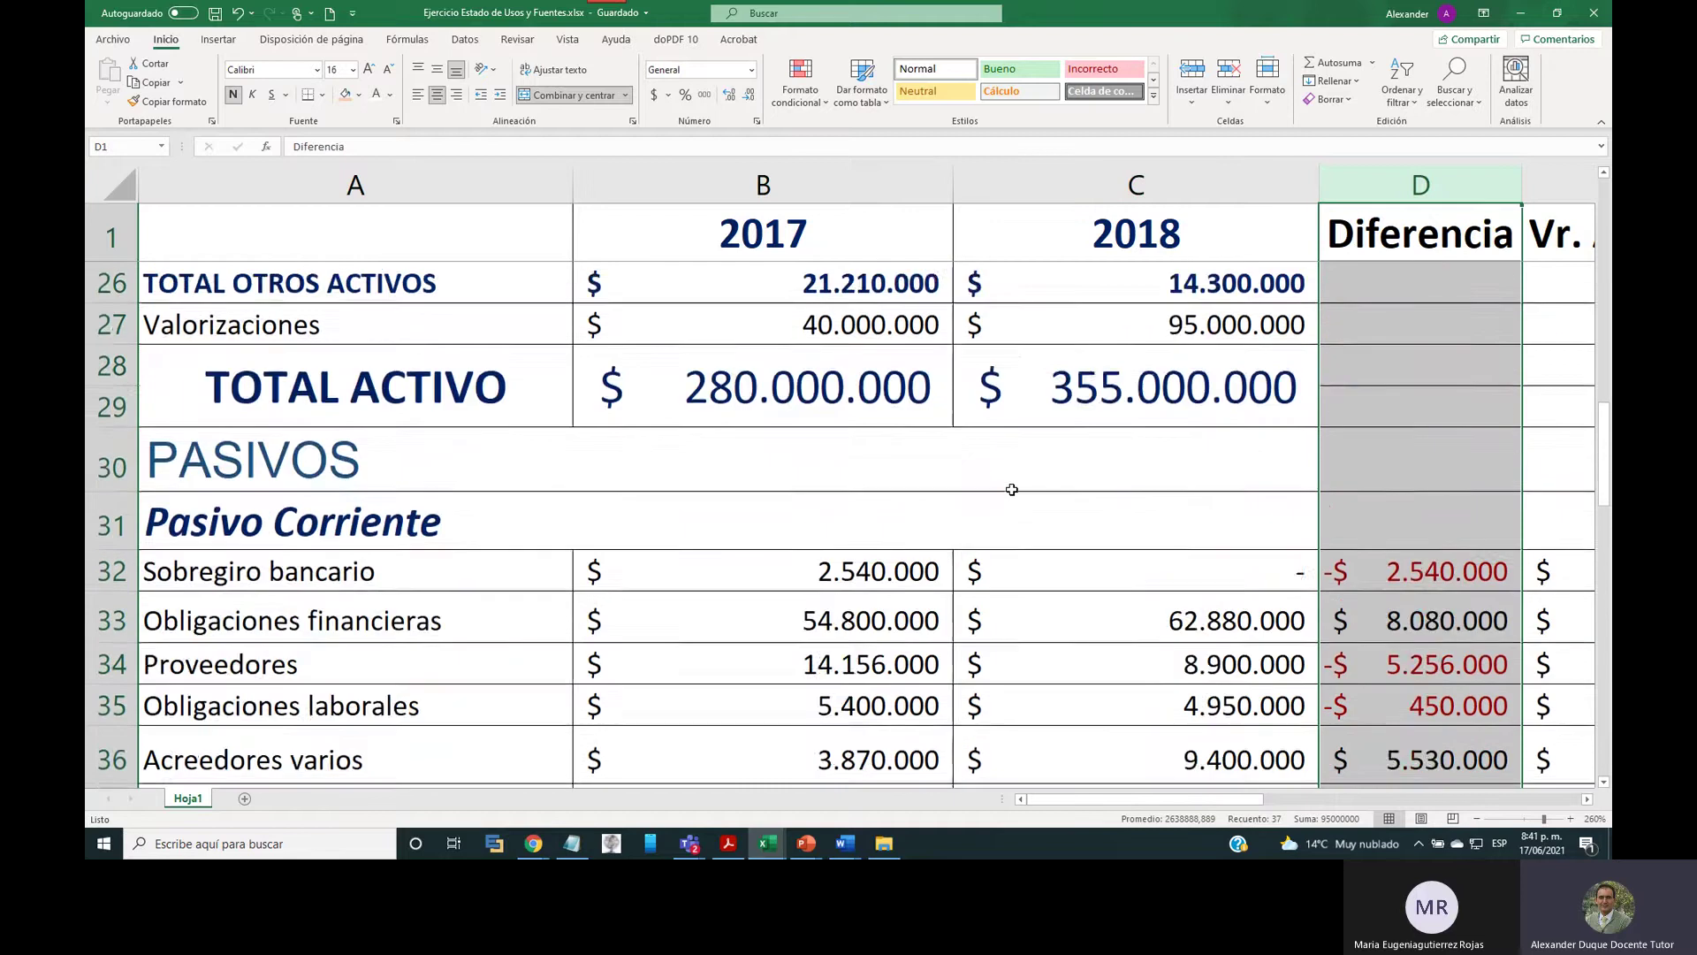
pyautogui.scroll(1, 1011, 489)
pyautogui.scroll(1, 1011, 489)
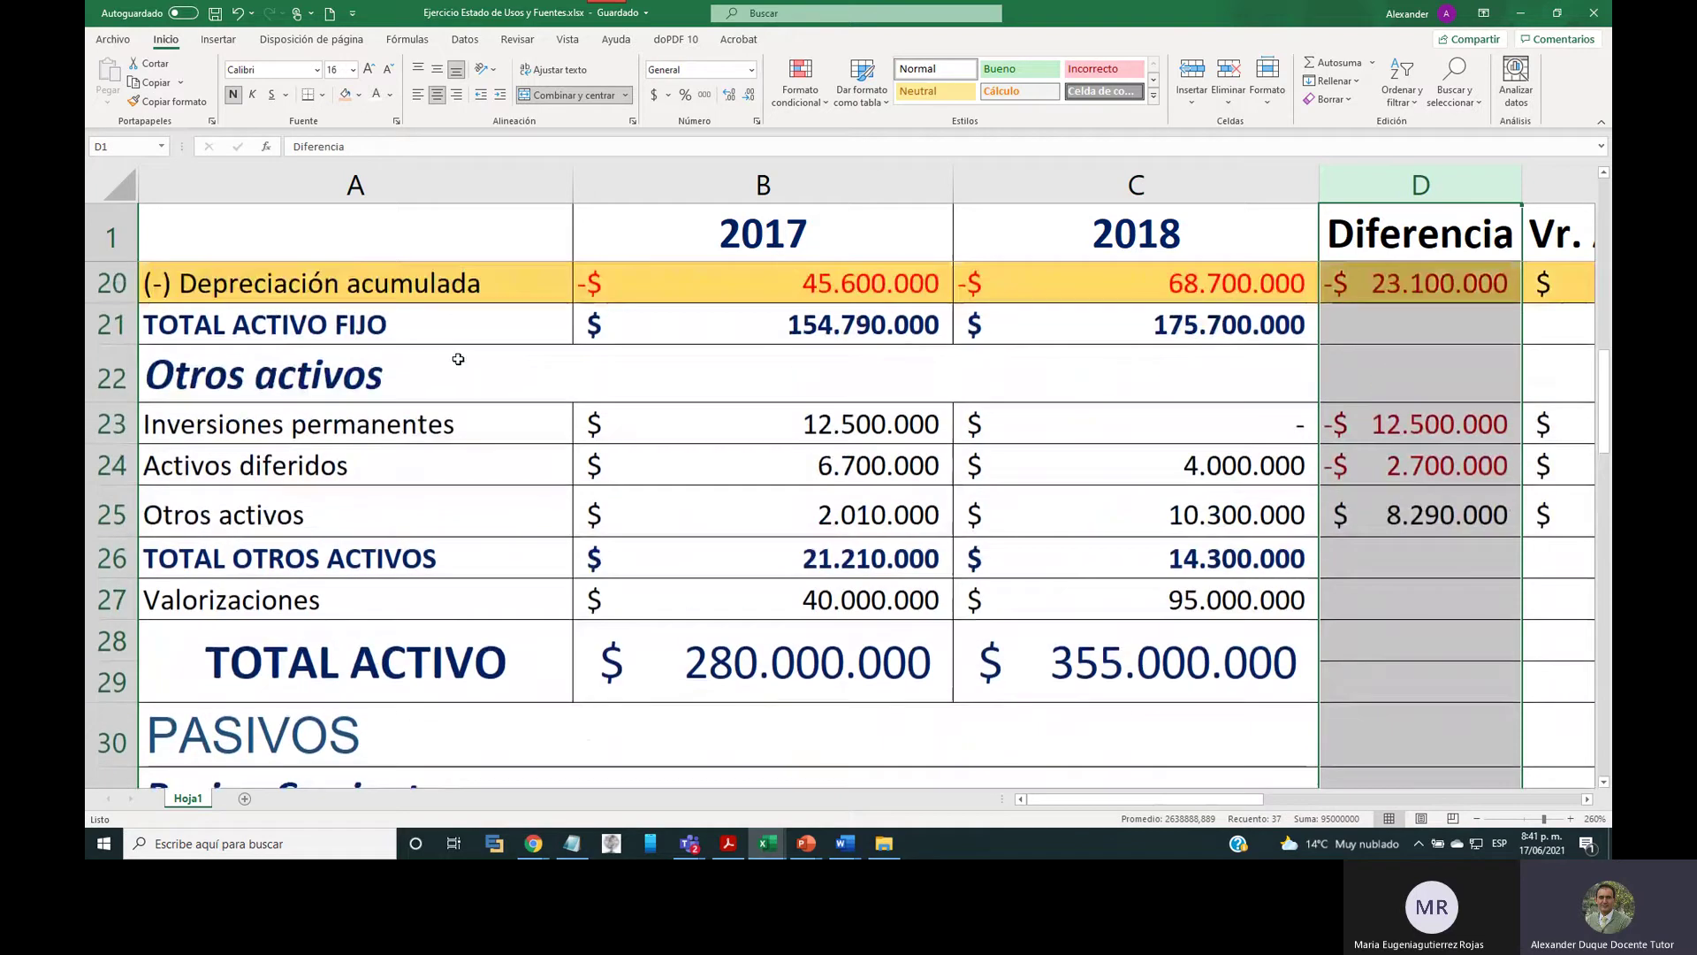
pyautogui.click(115, 424)
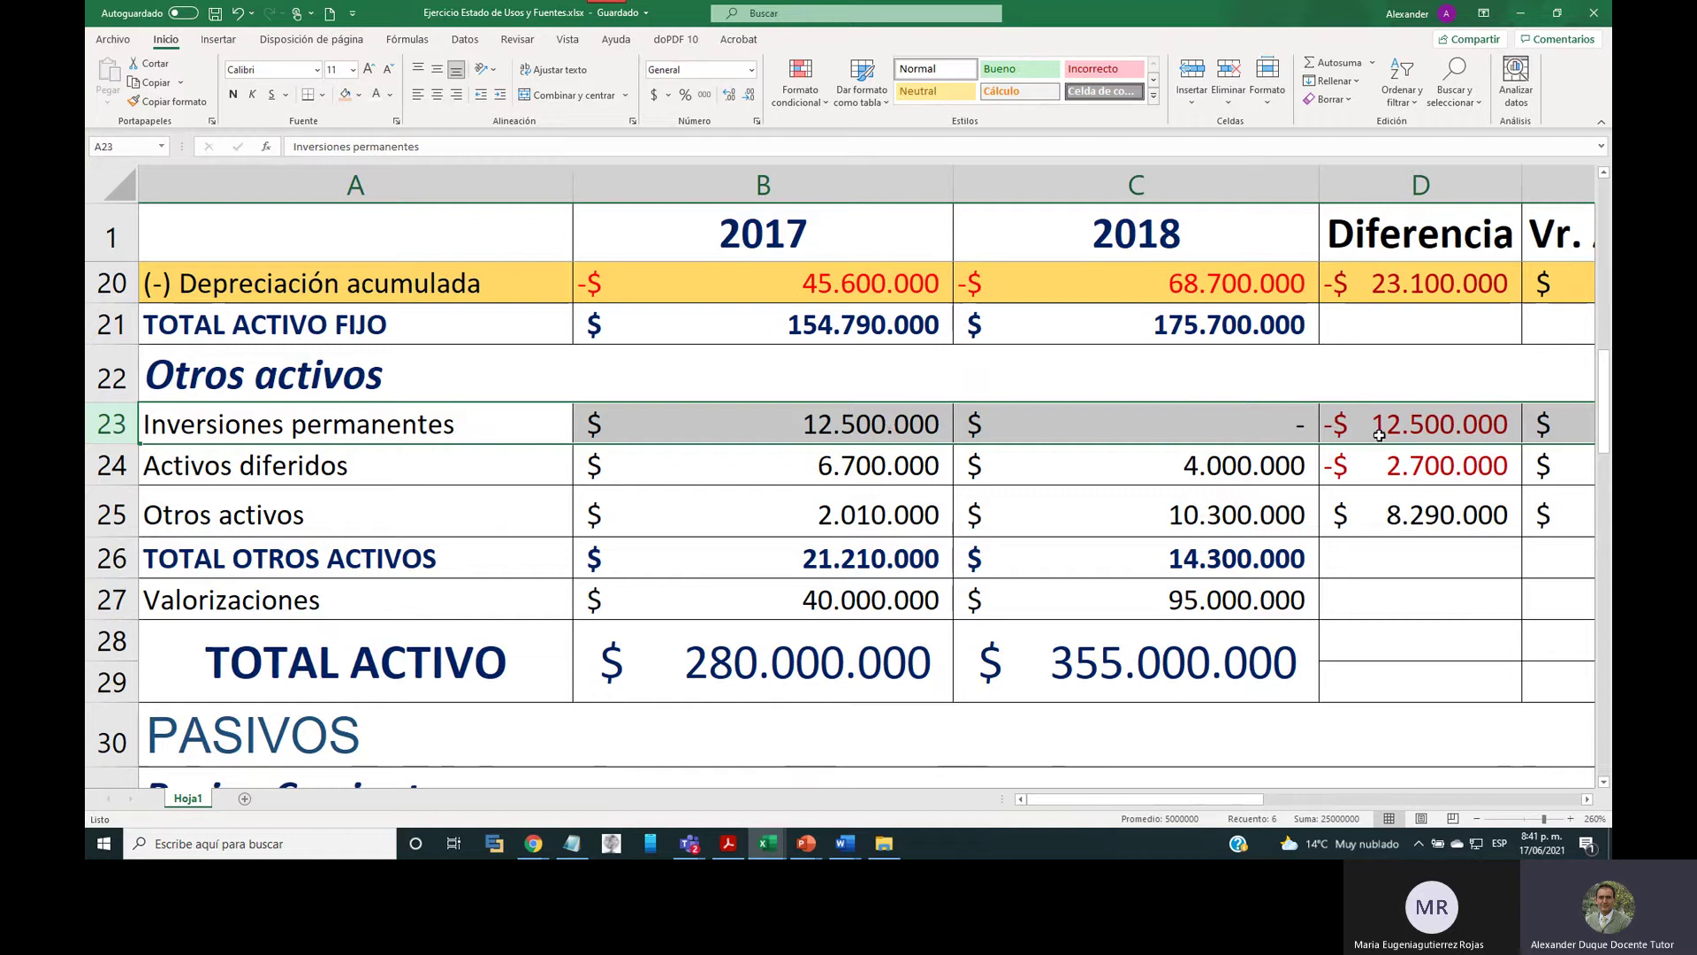
pyautogui.click(124, 466)
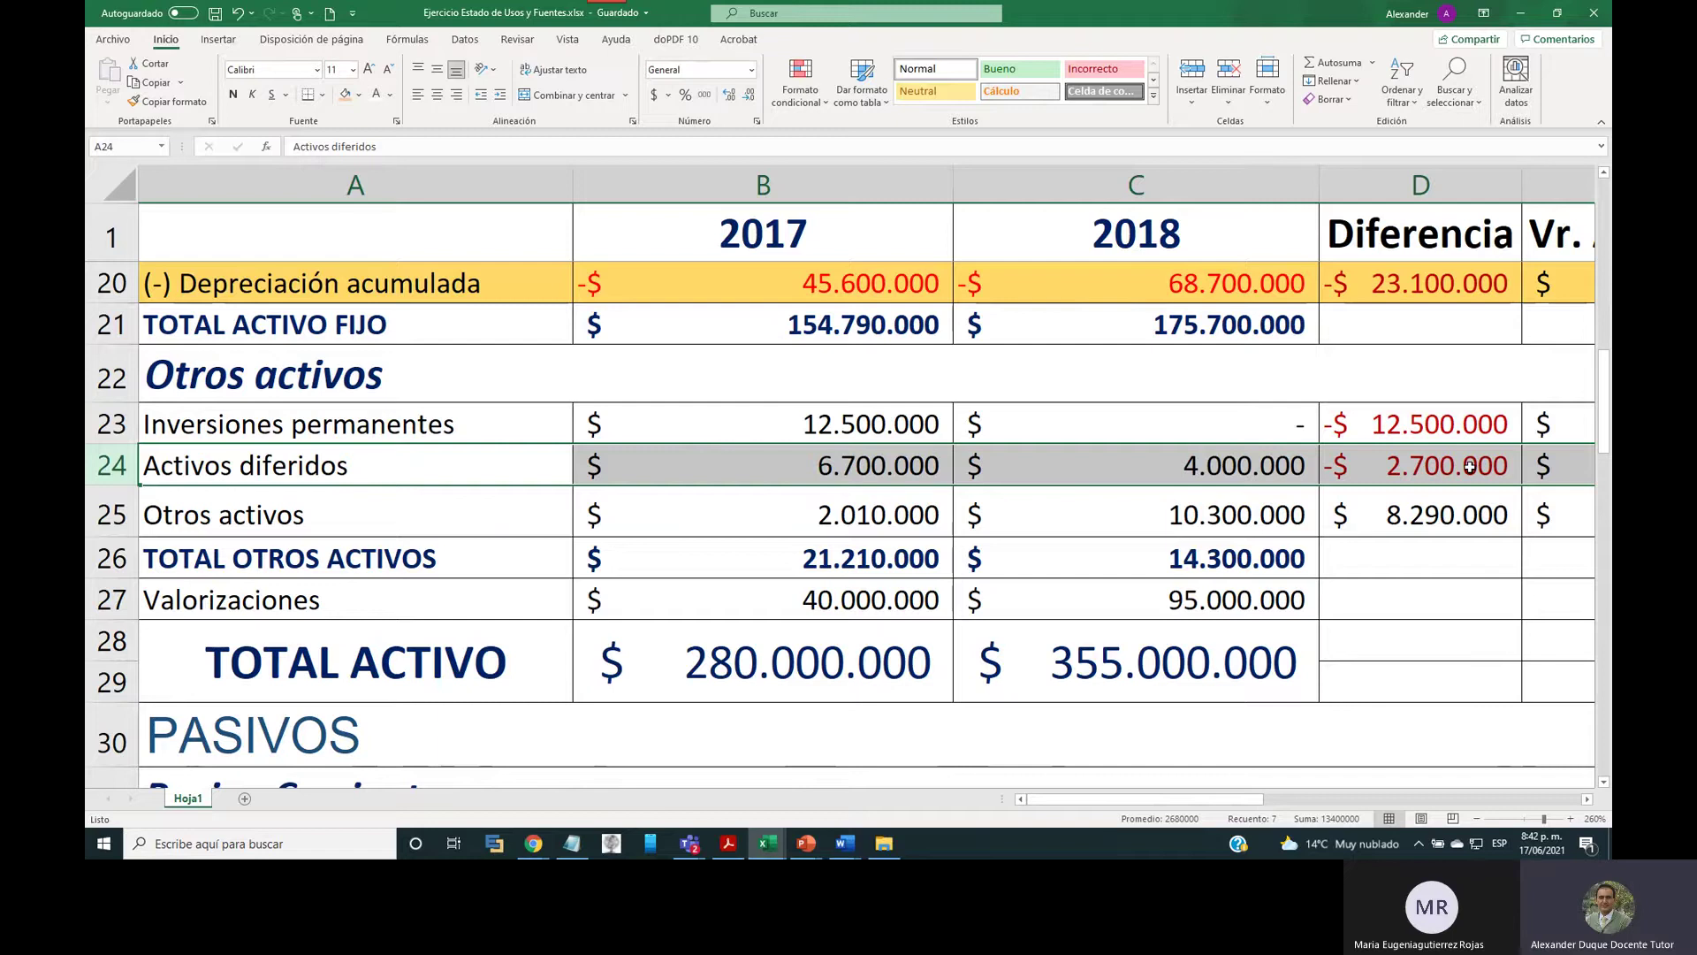
pyautogui.click(263, 523)
pyautogui.hotkey('ctrl', 'shift', 'Right')
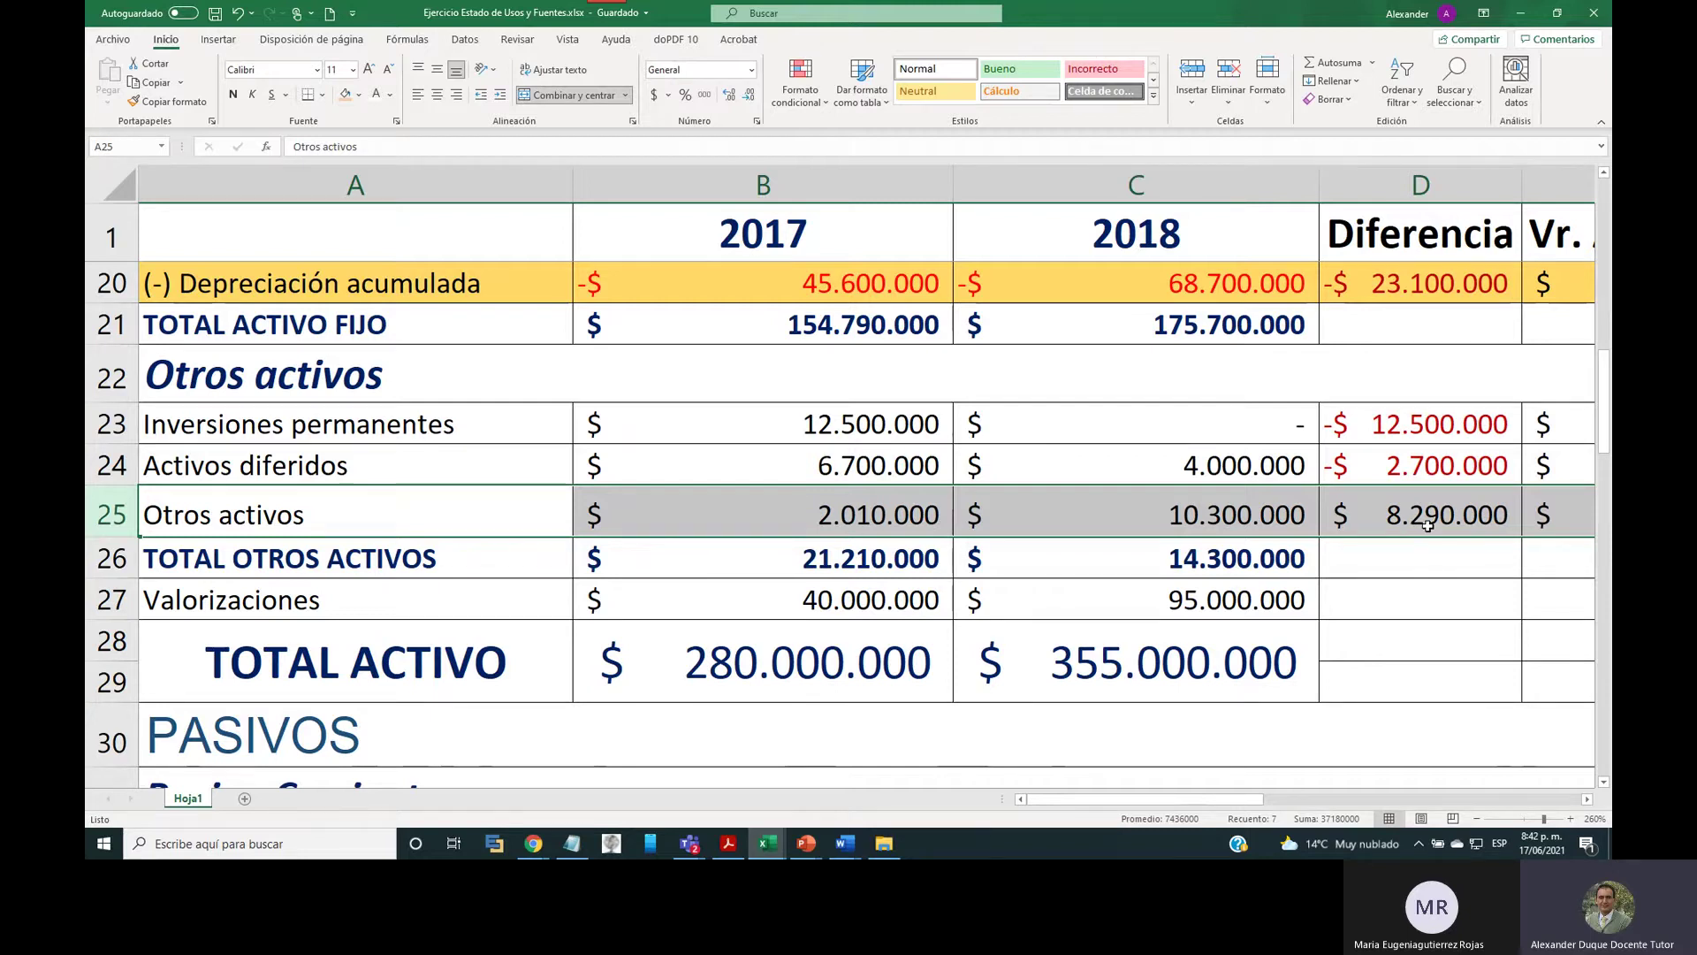
# Review the Pasivo Corriente differences, highlighting the rows from Obligaciones financieras to Otros pasivos corrientes one by one.
pyautogui.scroll(-5, 1427, 525)
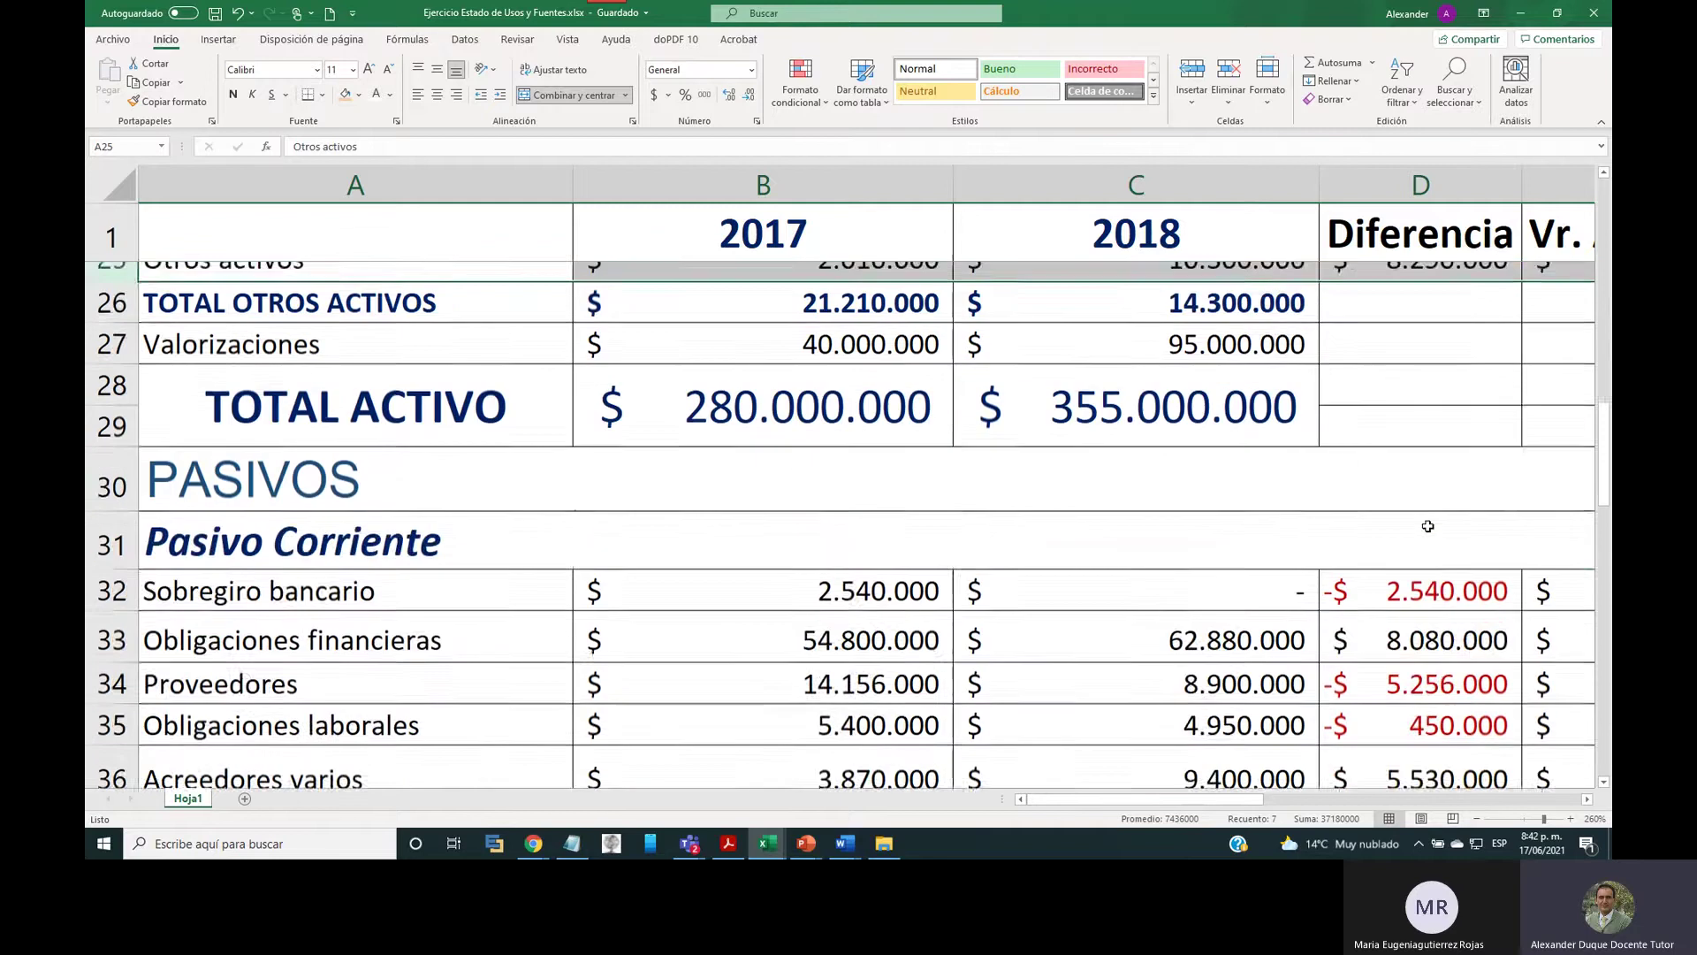
pyautogui.scroll(1, 1428, 525)
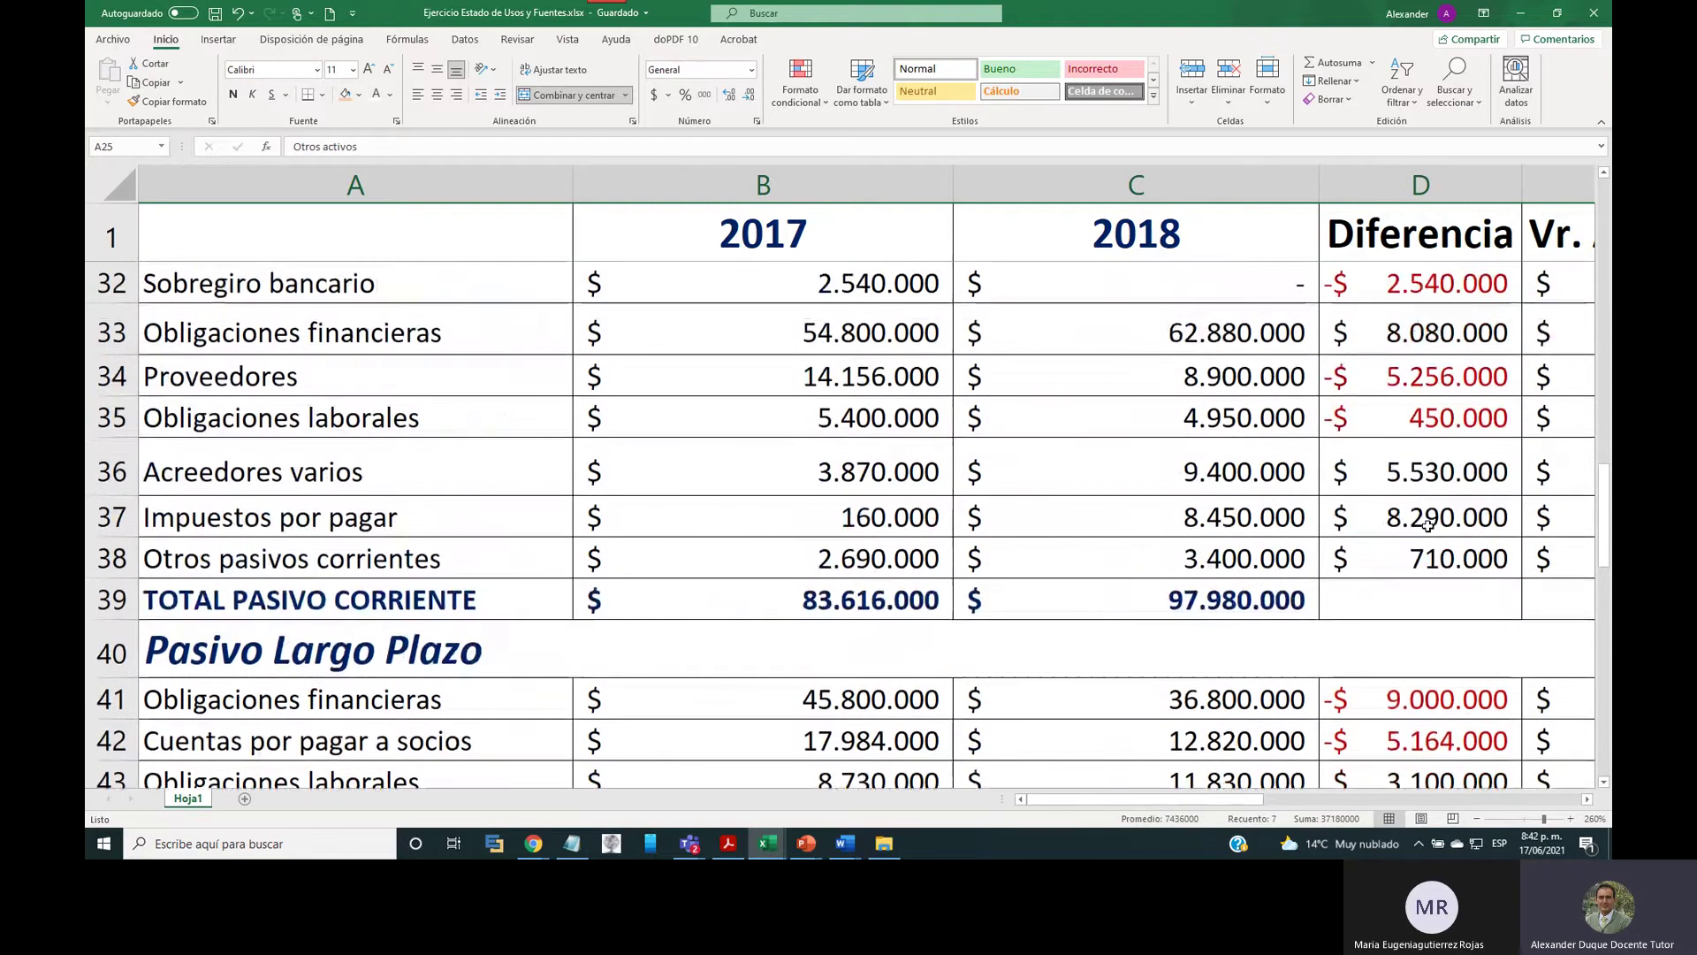
pyautogui.scroll(1, 1427, 525)
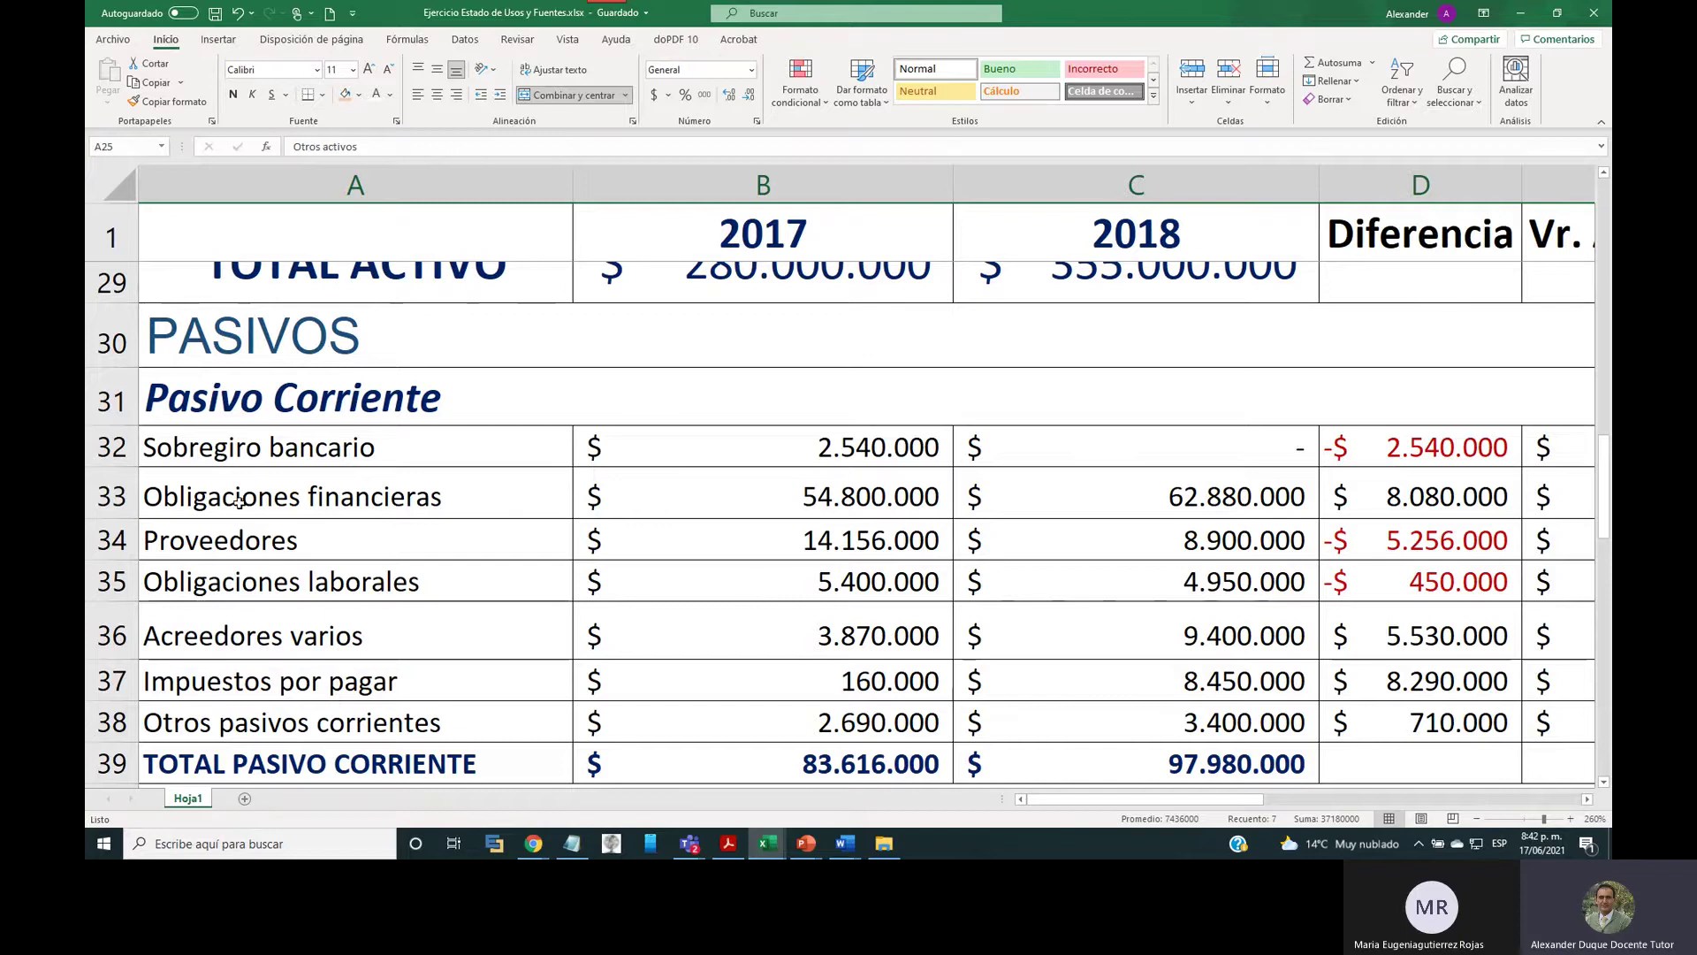
pyautogui.click(111, 496)
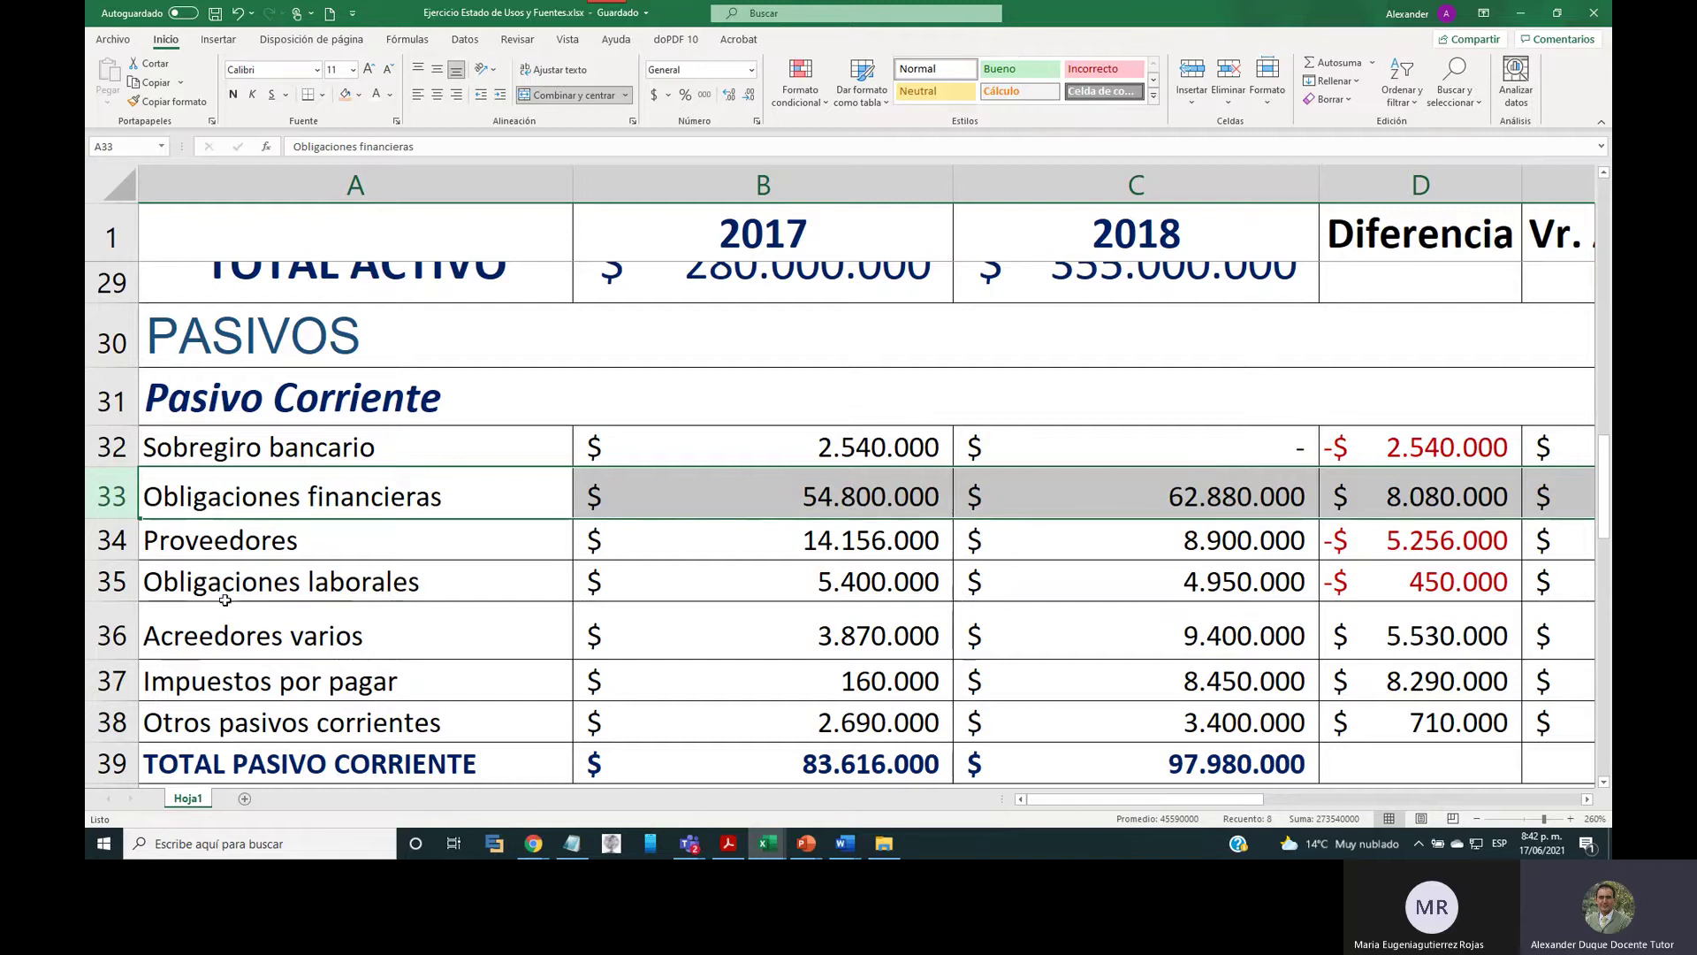
pyautogui.click(111, 540)
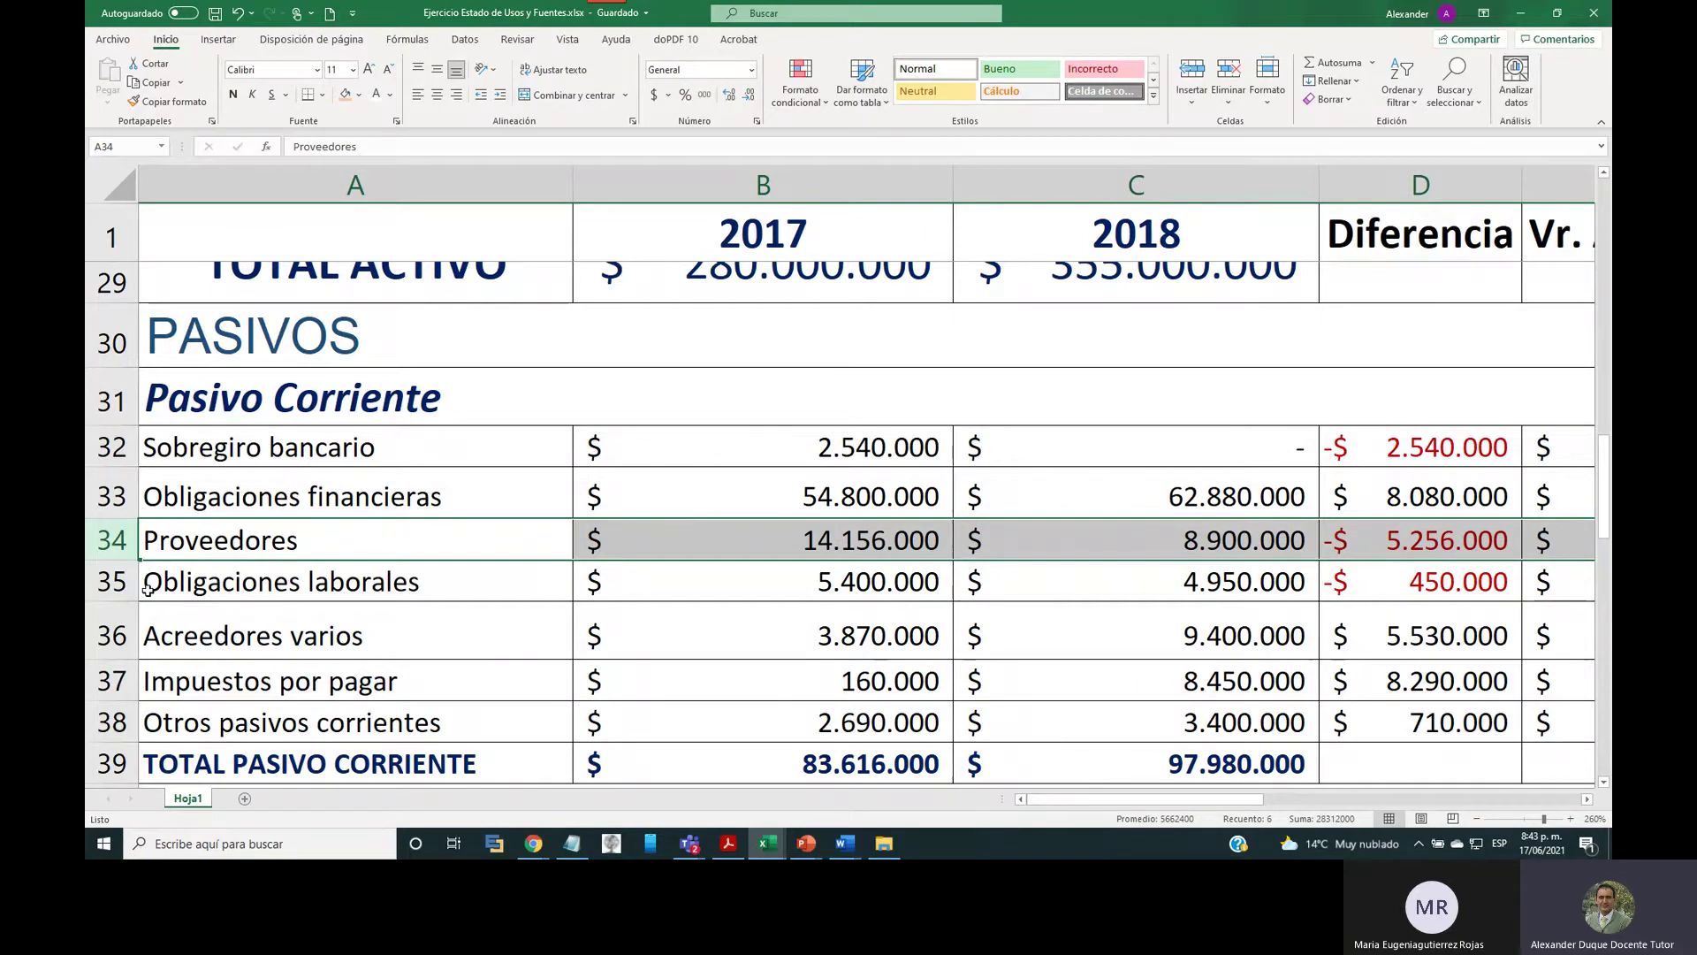
pyautogui.click(112, 581)
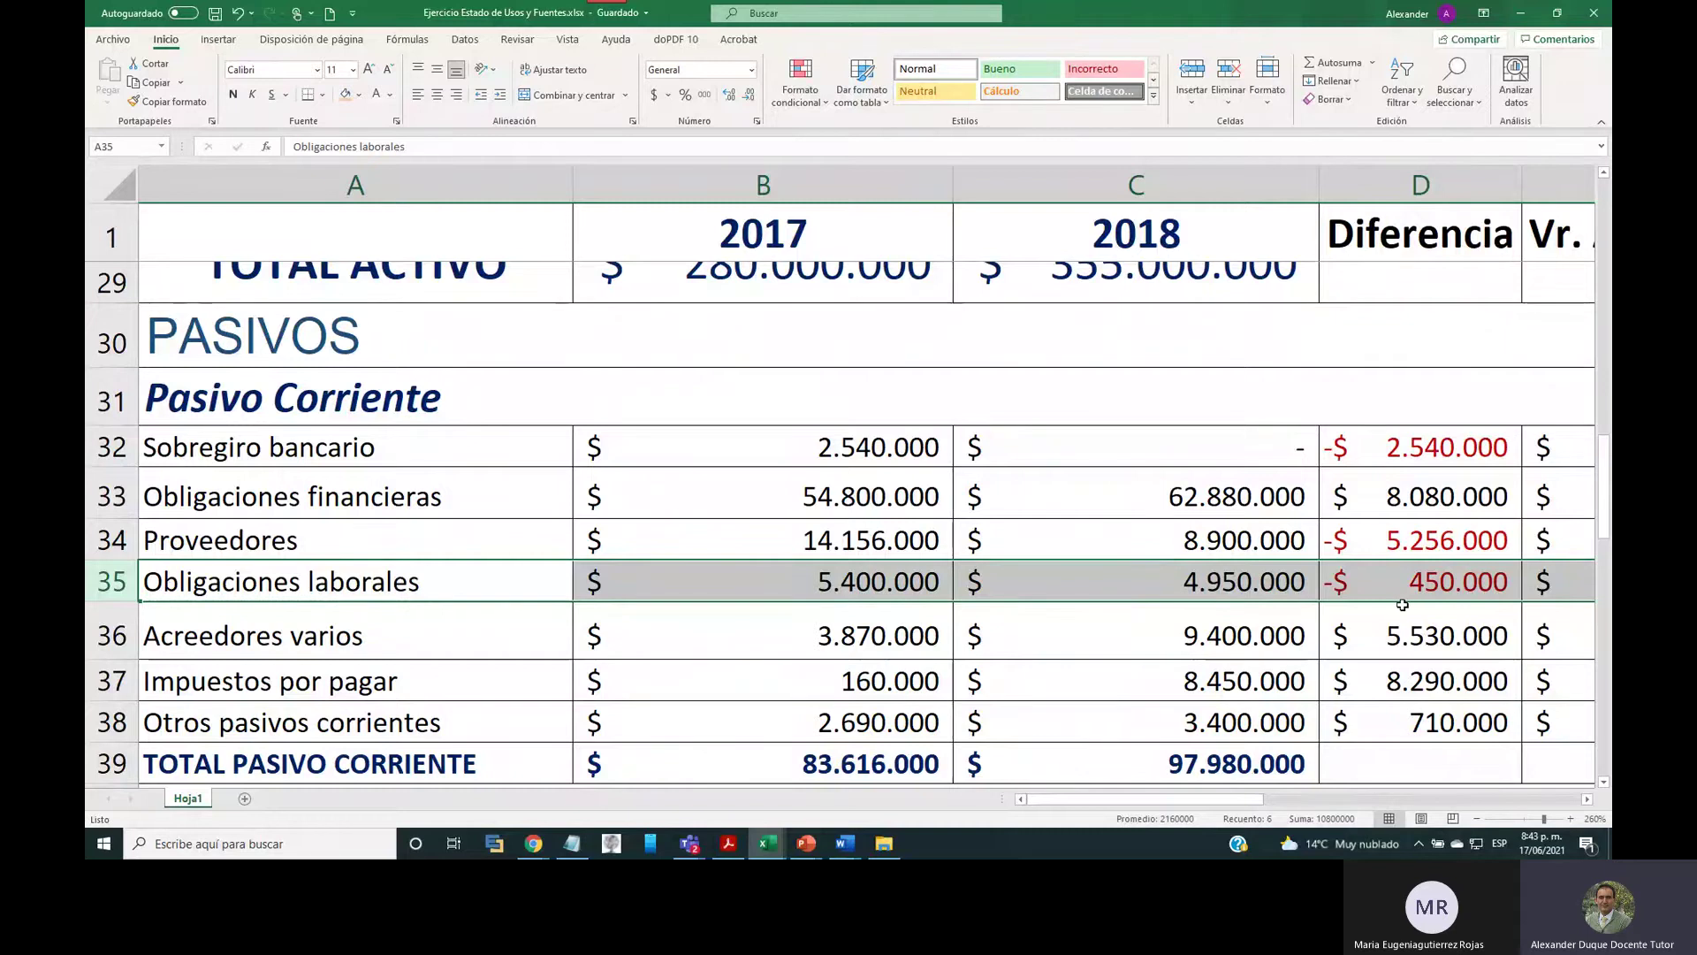
pyautogui.click(118, 636)
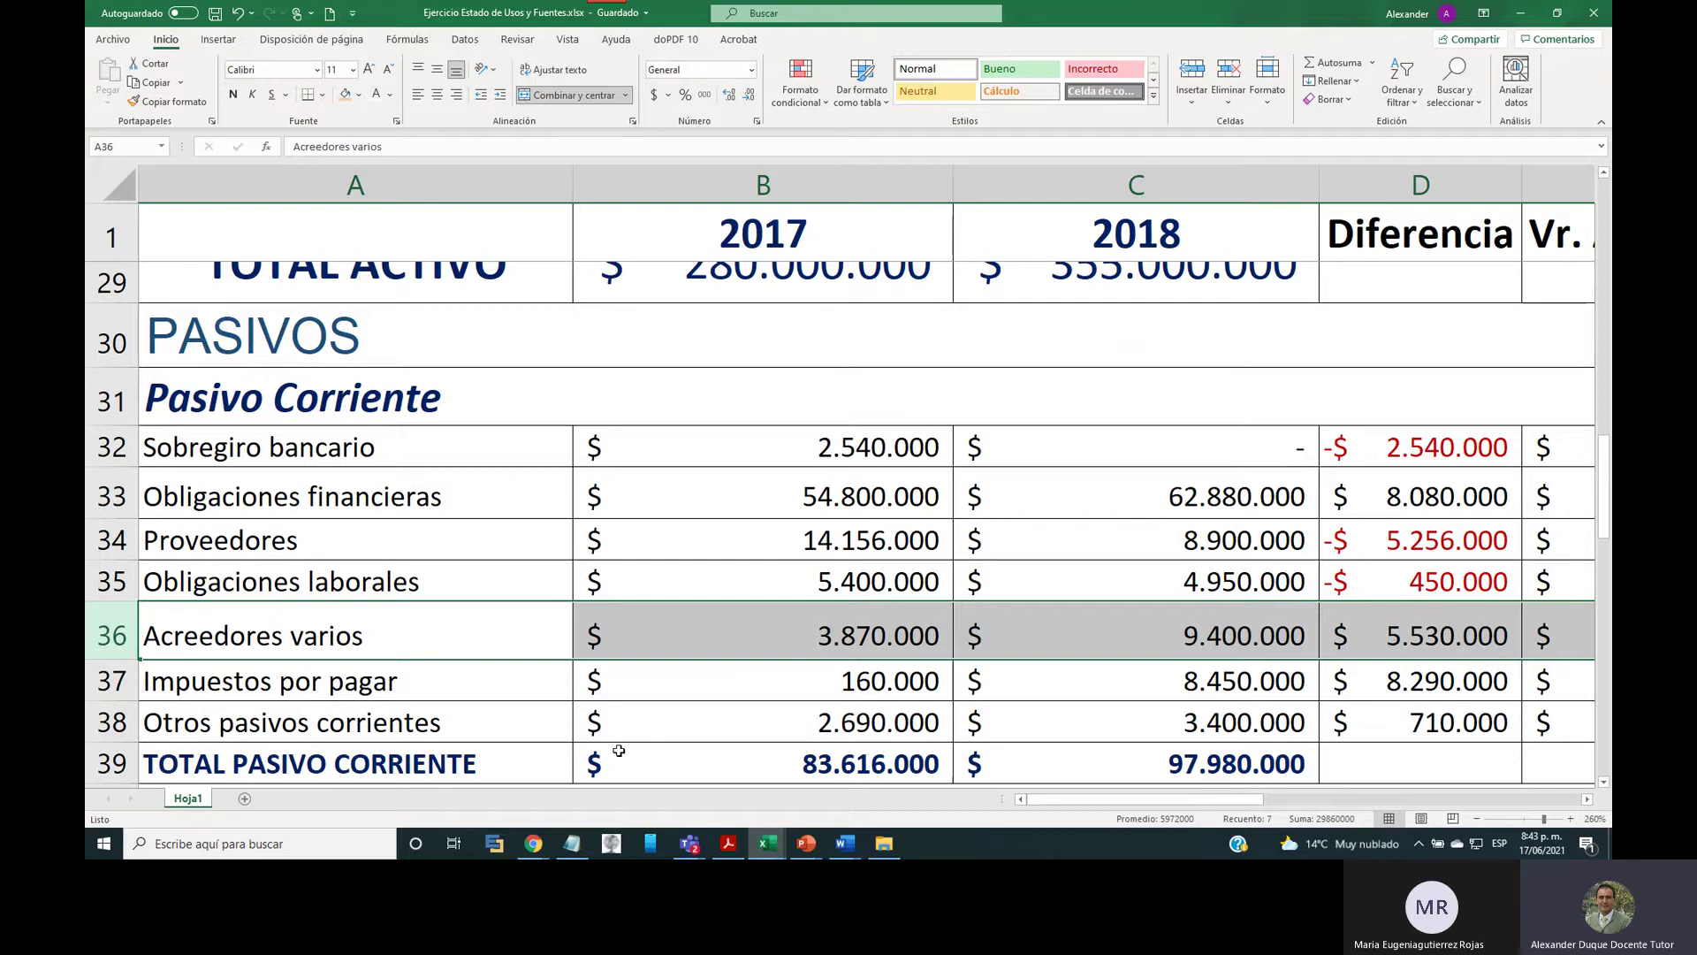
pyautogui.click(112, 680)
pyautogui.scroll(-4, 730, 571)
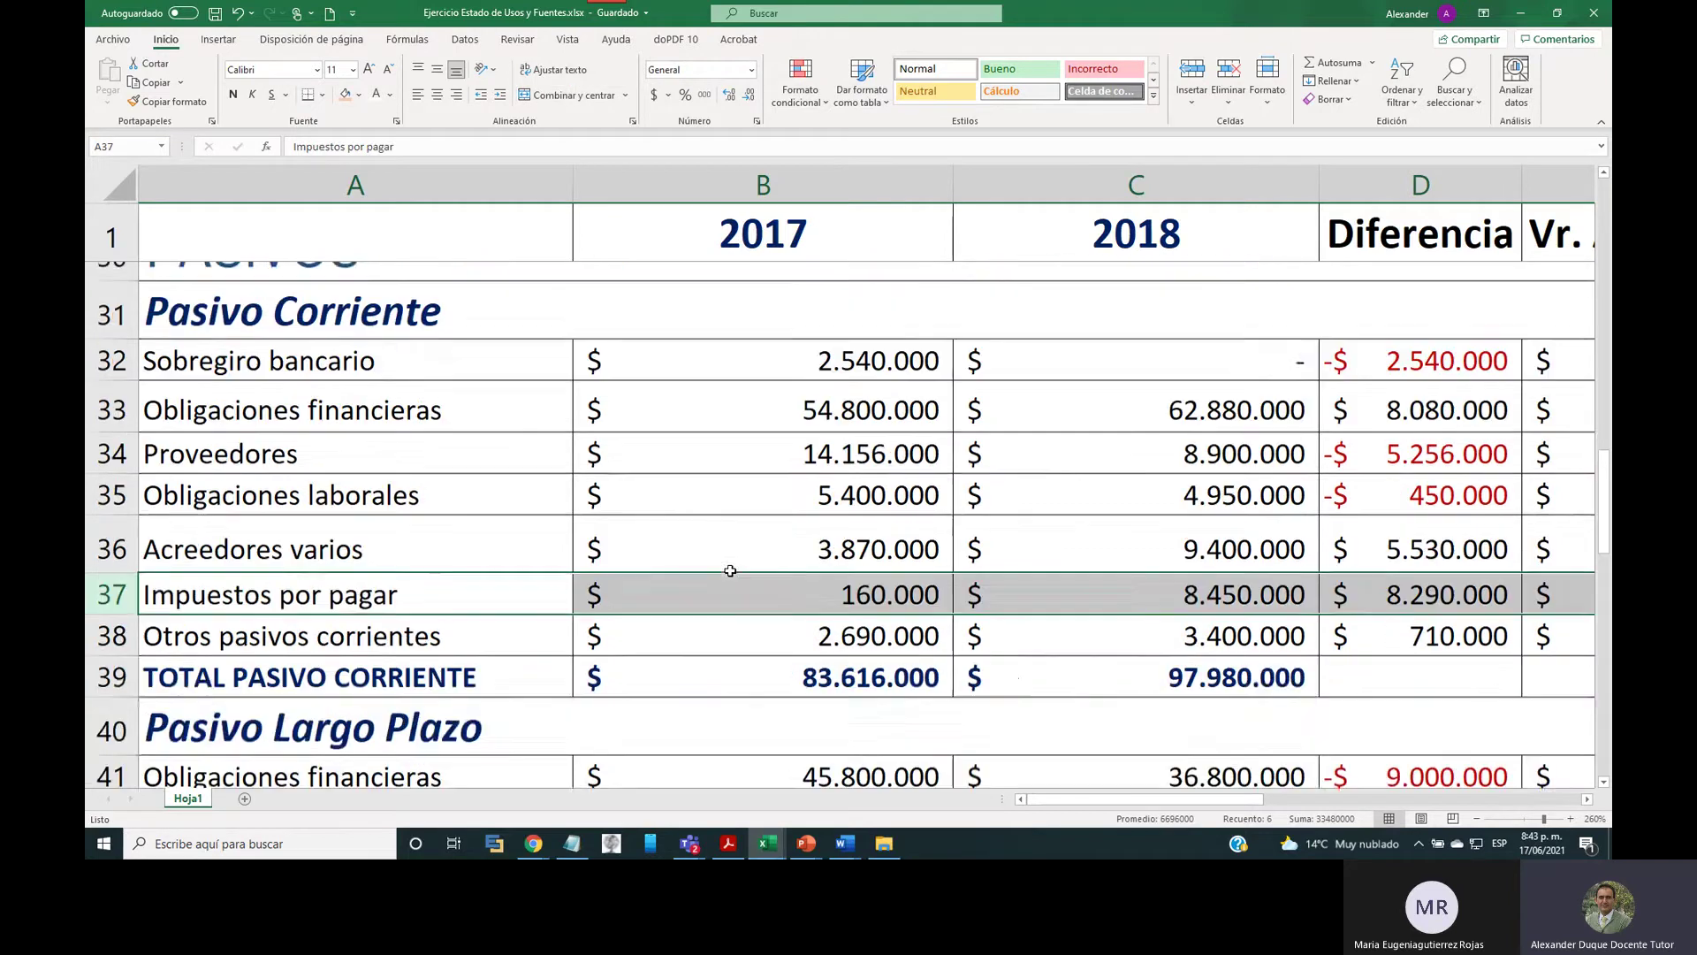
pyautogui.scroll(2, 731, 459)
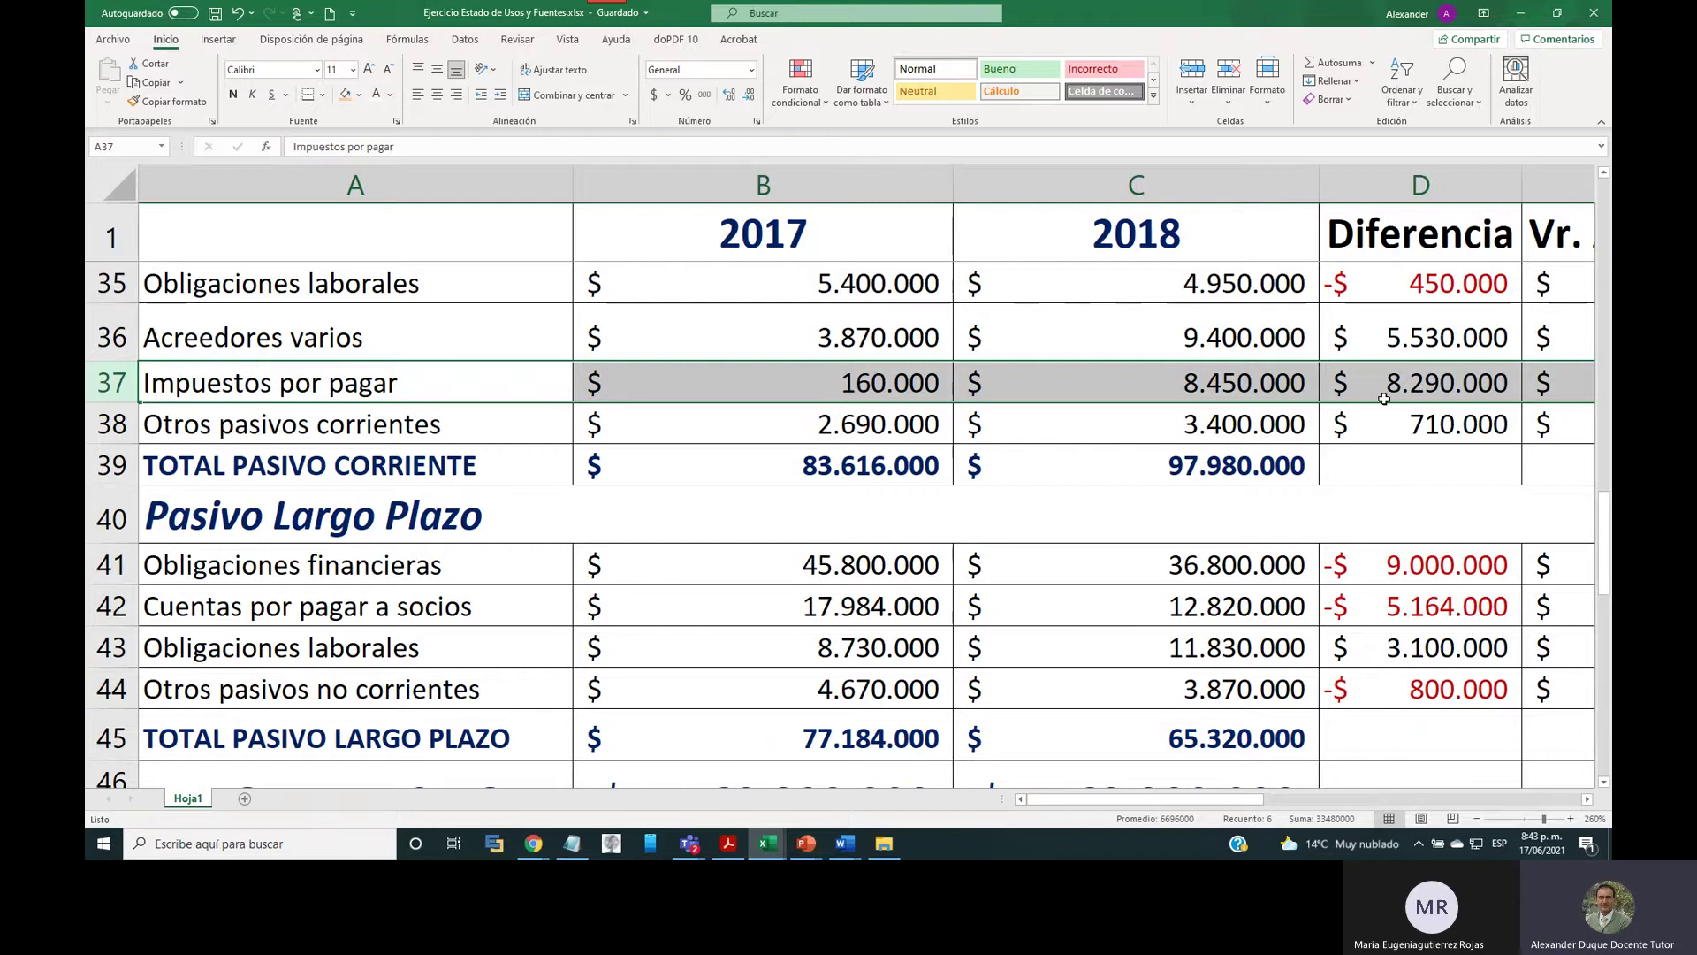
pyautogui.click(141, 430)
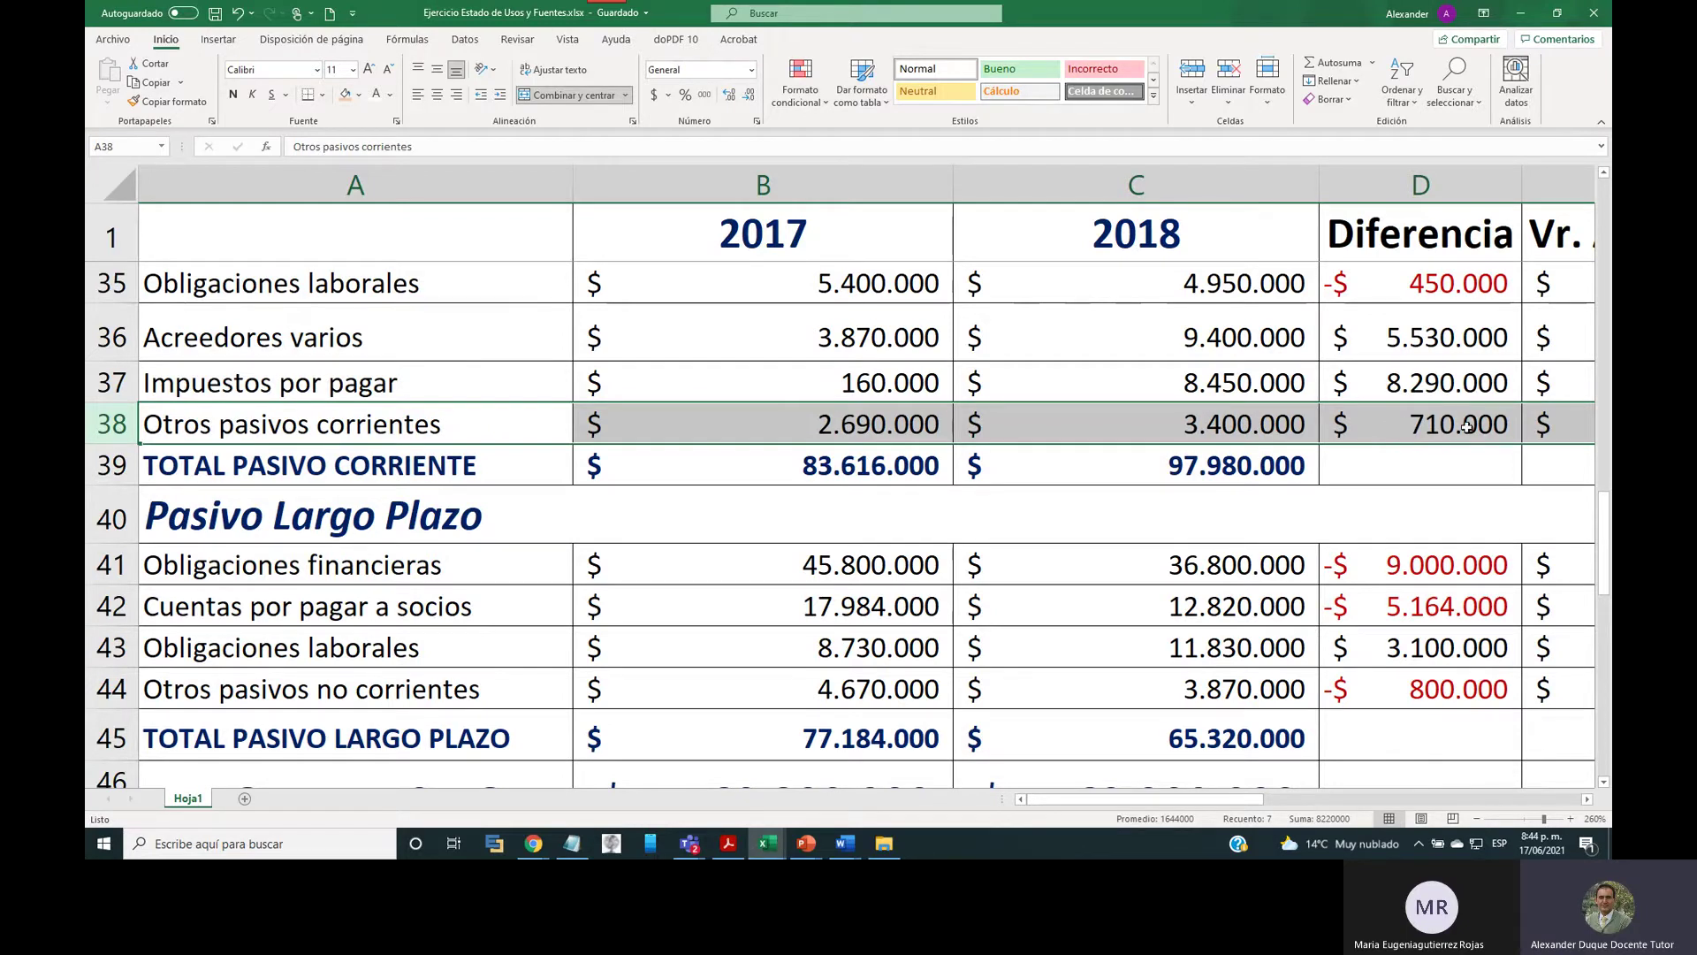
# Review the Pasivo Largo Plazo differences, highlighting its rows one by one down to Otros pasivos no corrientes.
pyautogui.scroll(-2, 1452, 427)
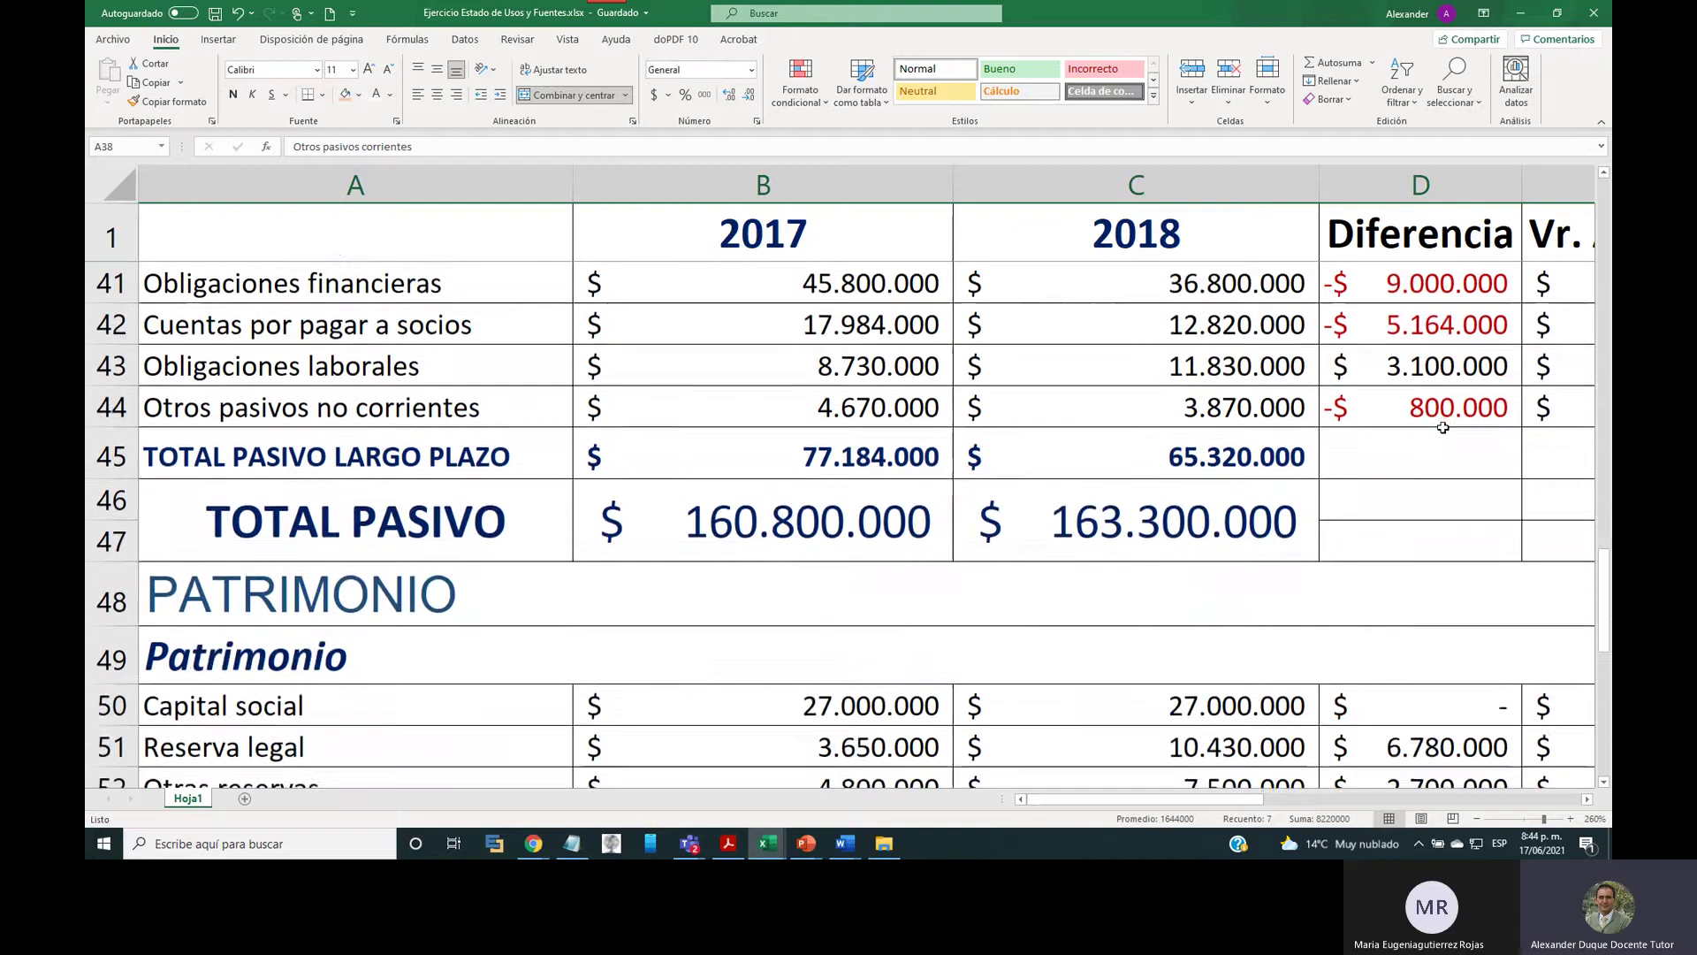
pyautogui.scroll(1, 392, 510)
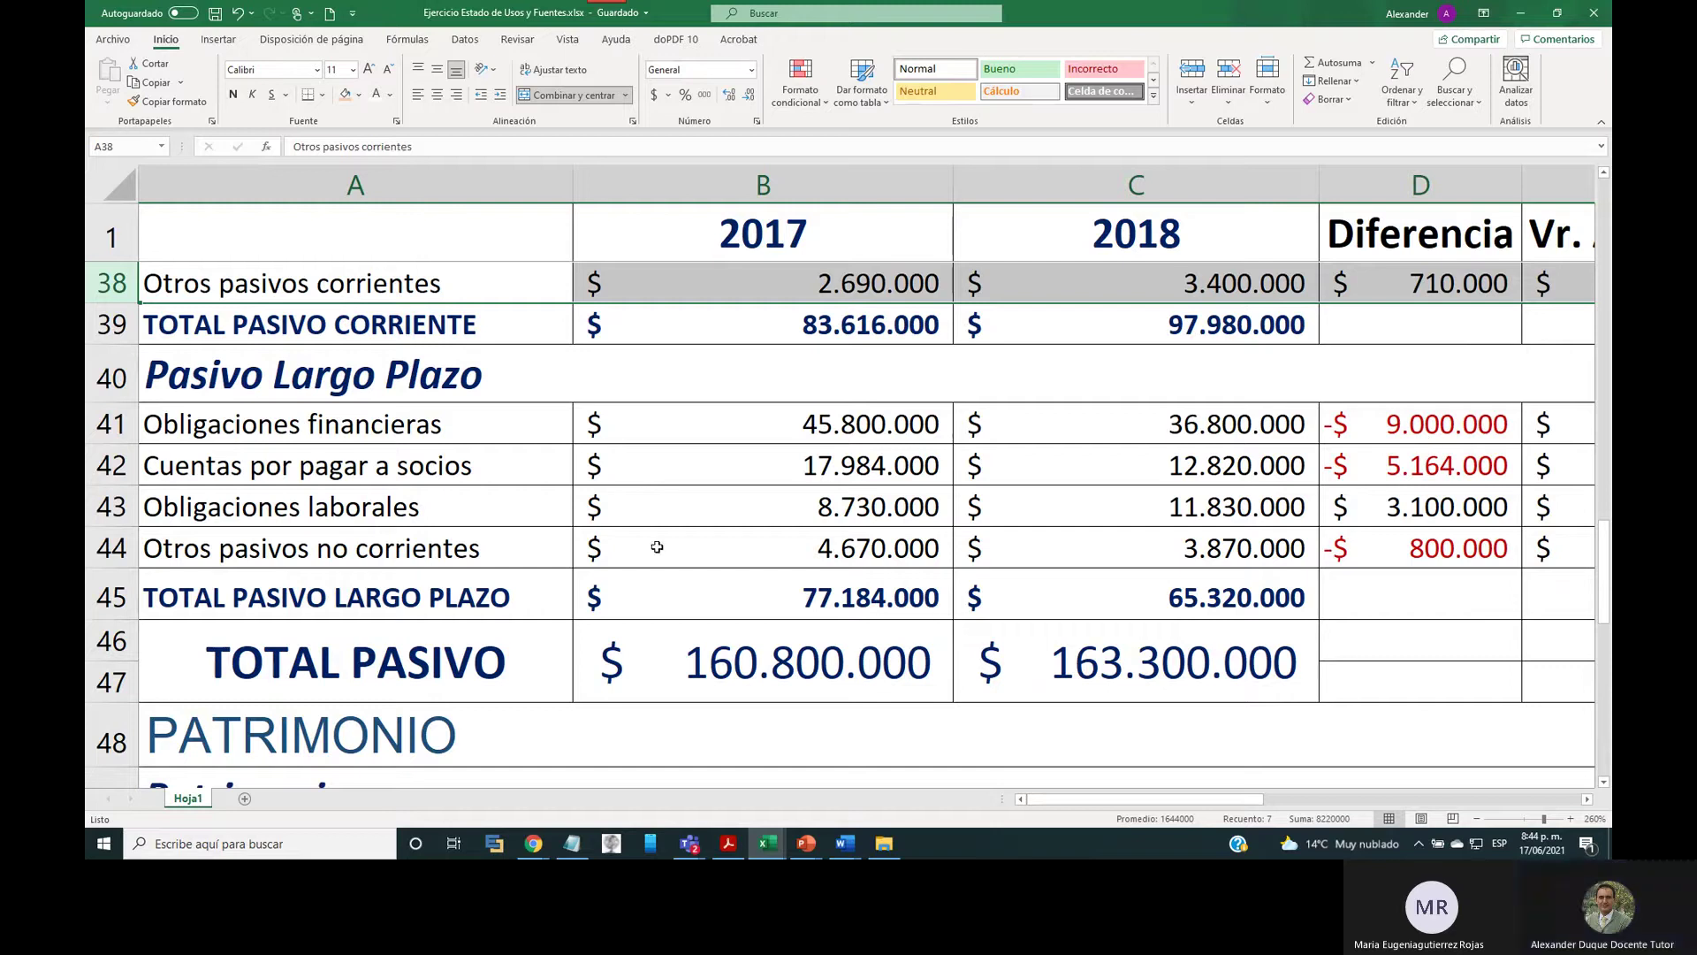
pyautogui.click(112, 377)
pyautogui.click(111, 465)
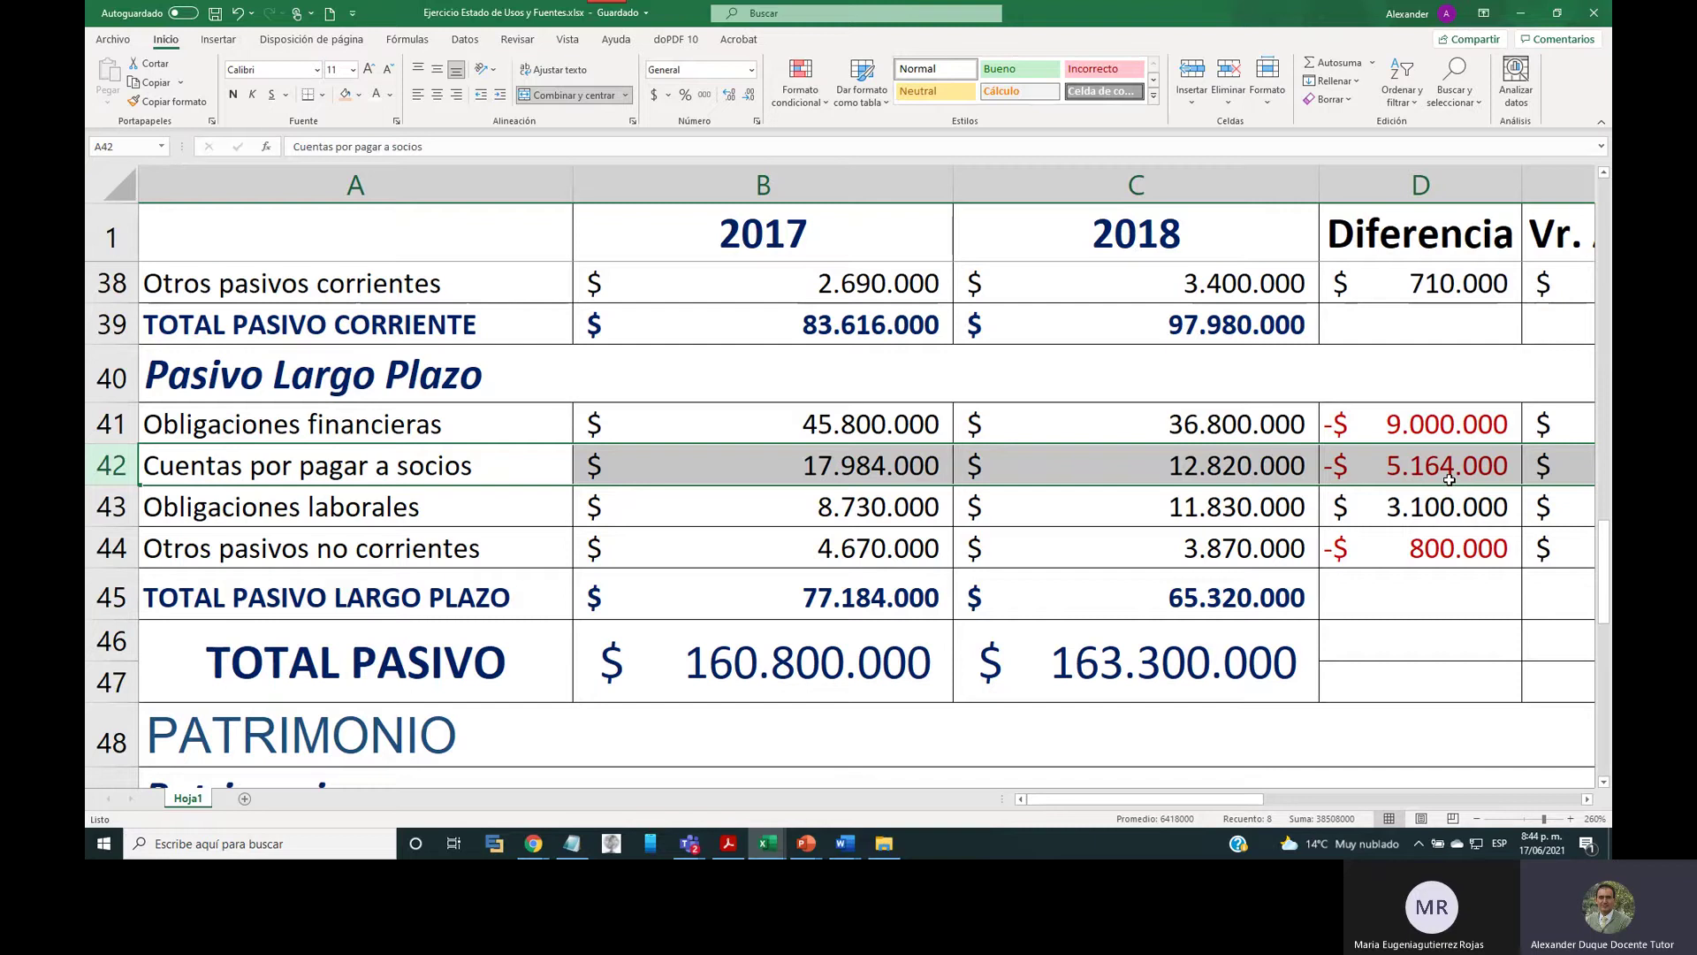
pyautogui.click(127, 513)
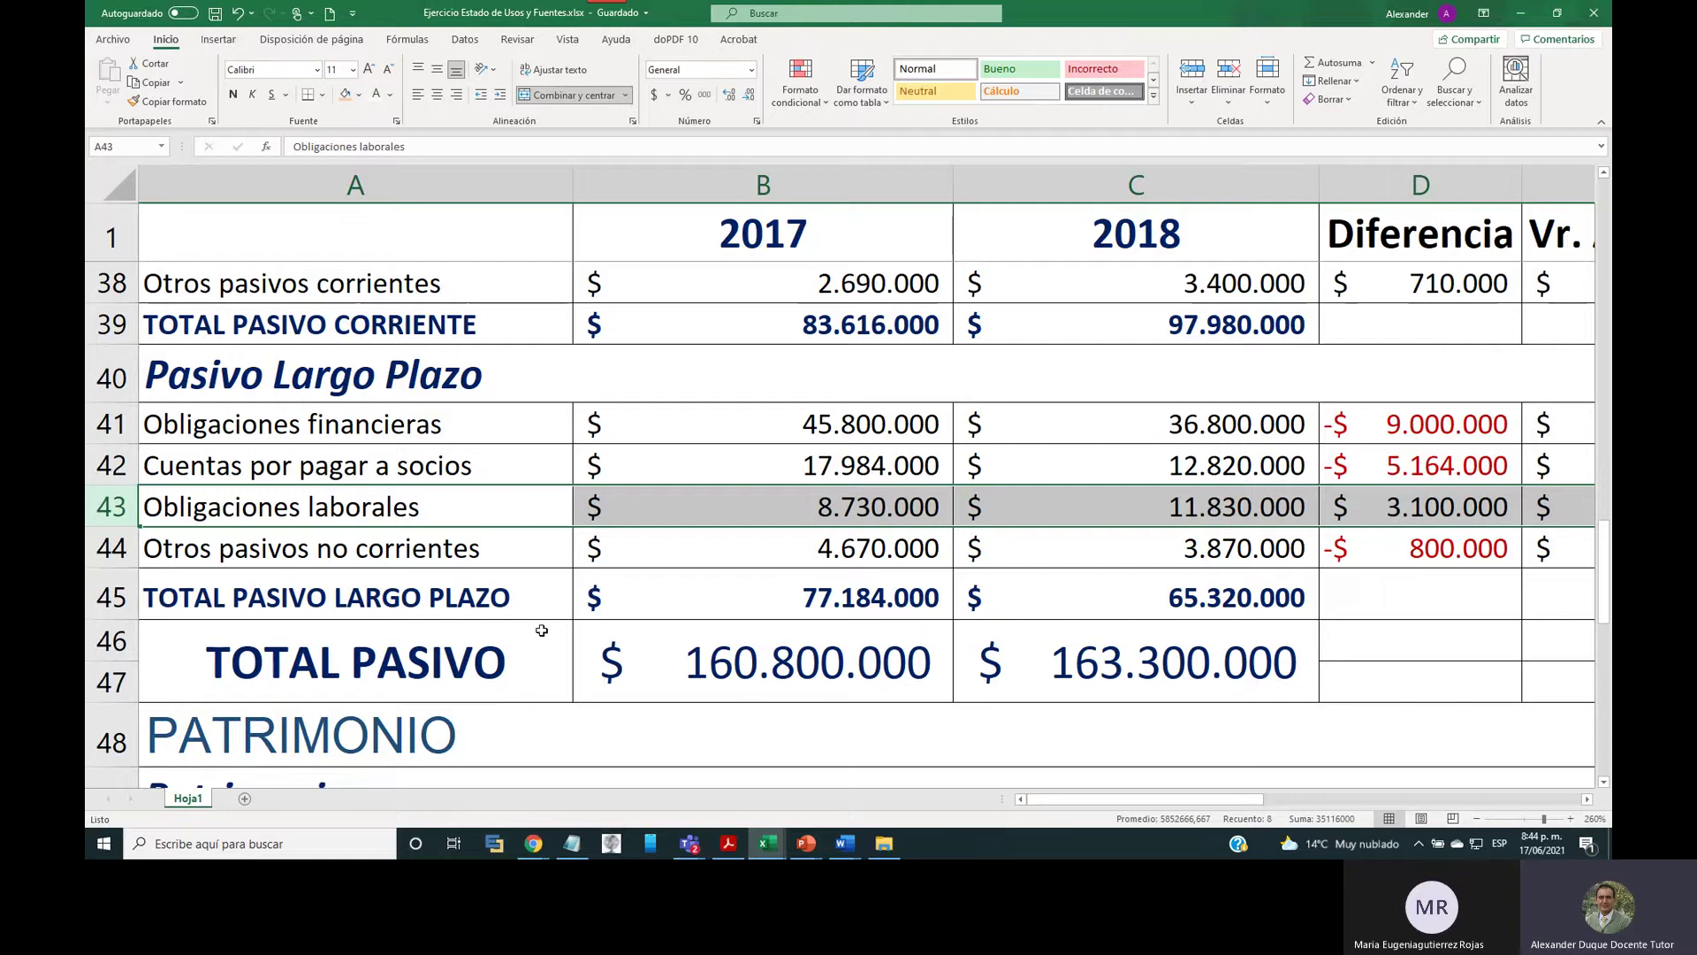
pyautogui.click(112, 548)
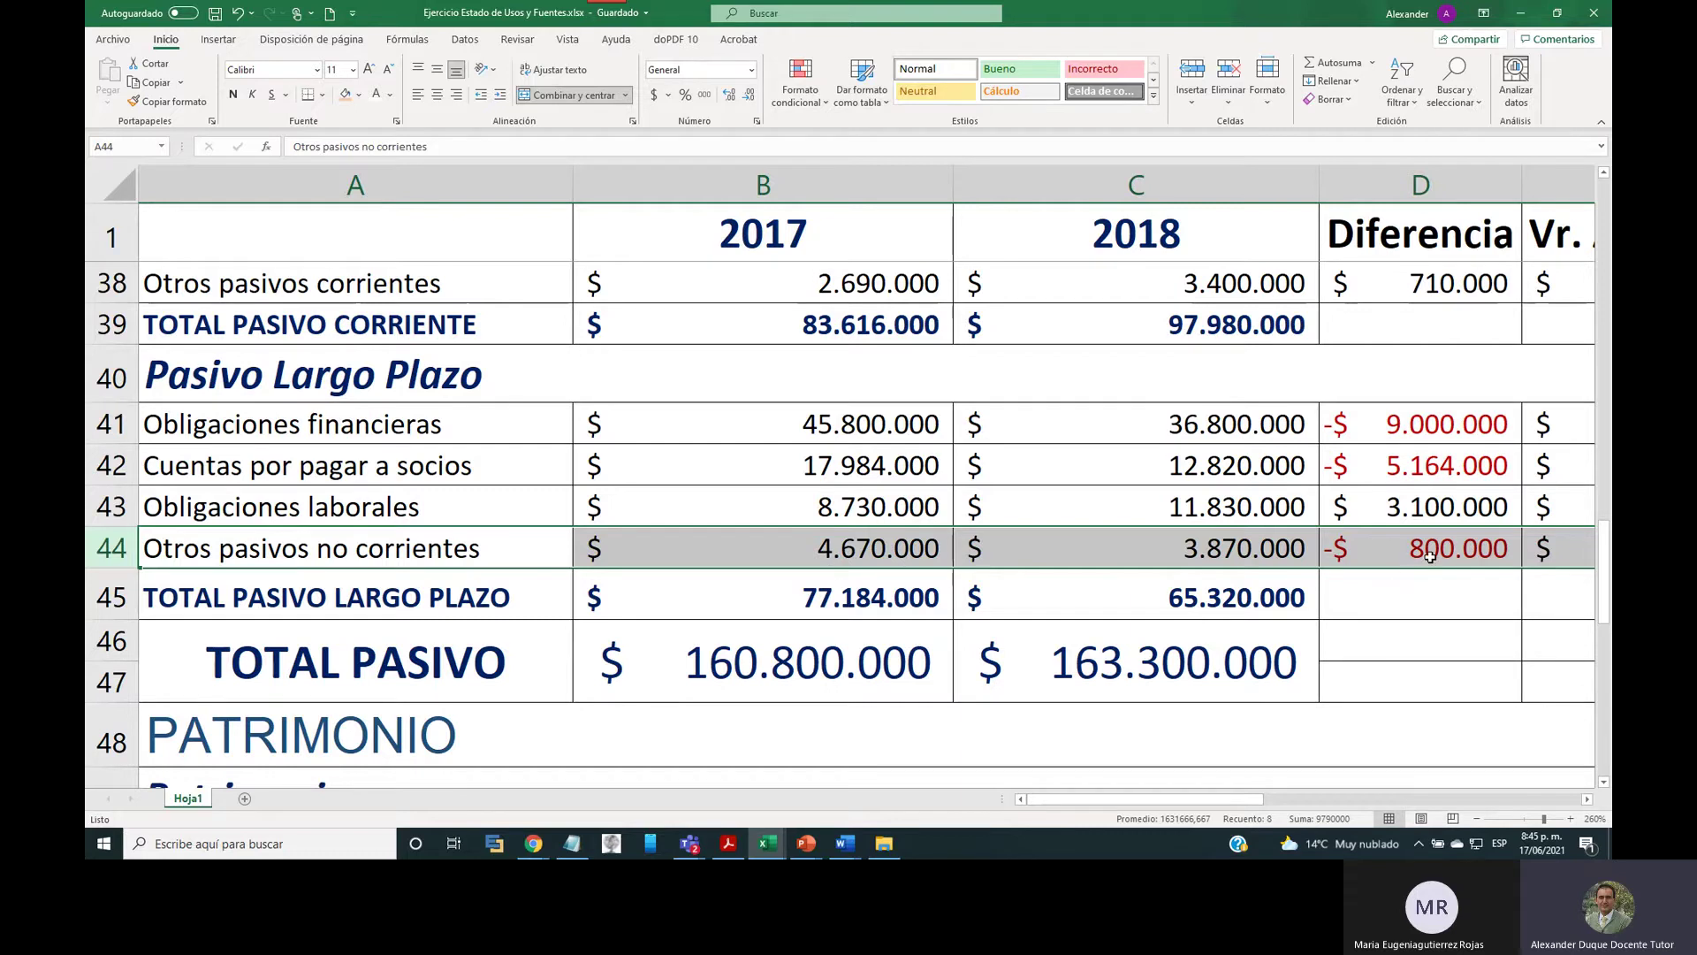
# Review the Patrimonio differences, highlighting the rows from Capital social to Superávit por valorizaciones one by one.
pyautogui.scroll(-4, 1098, 597)
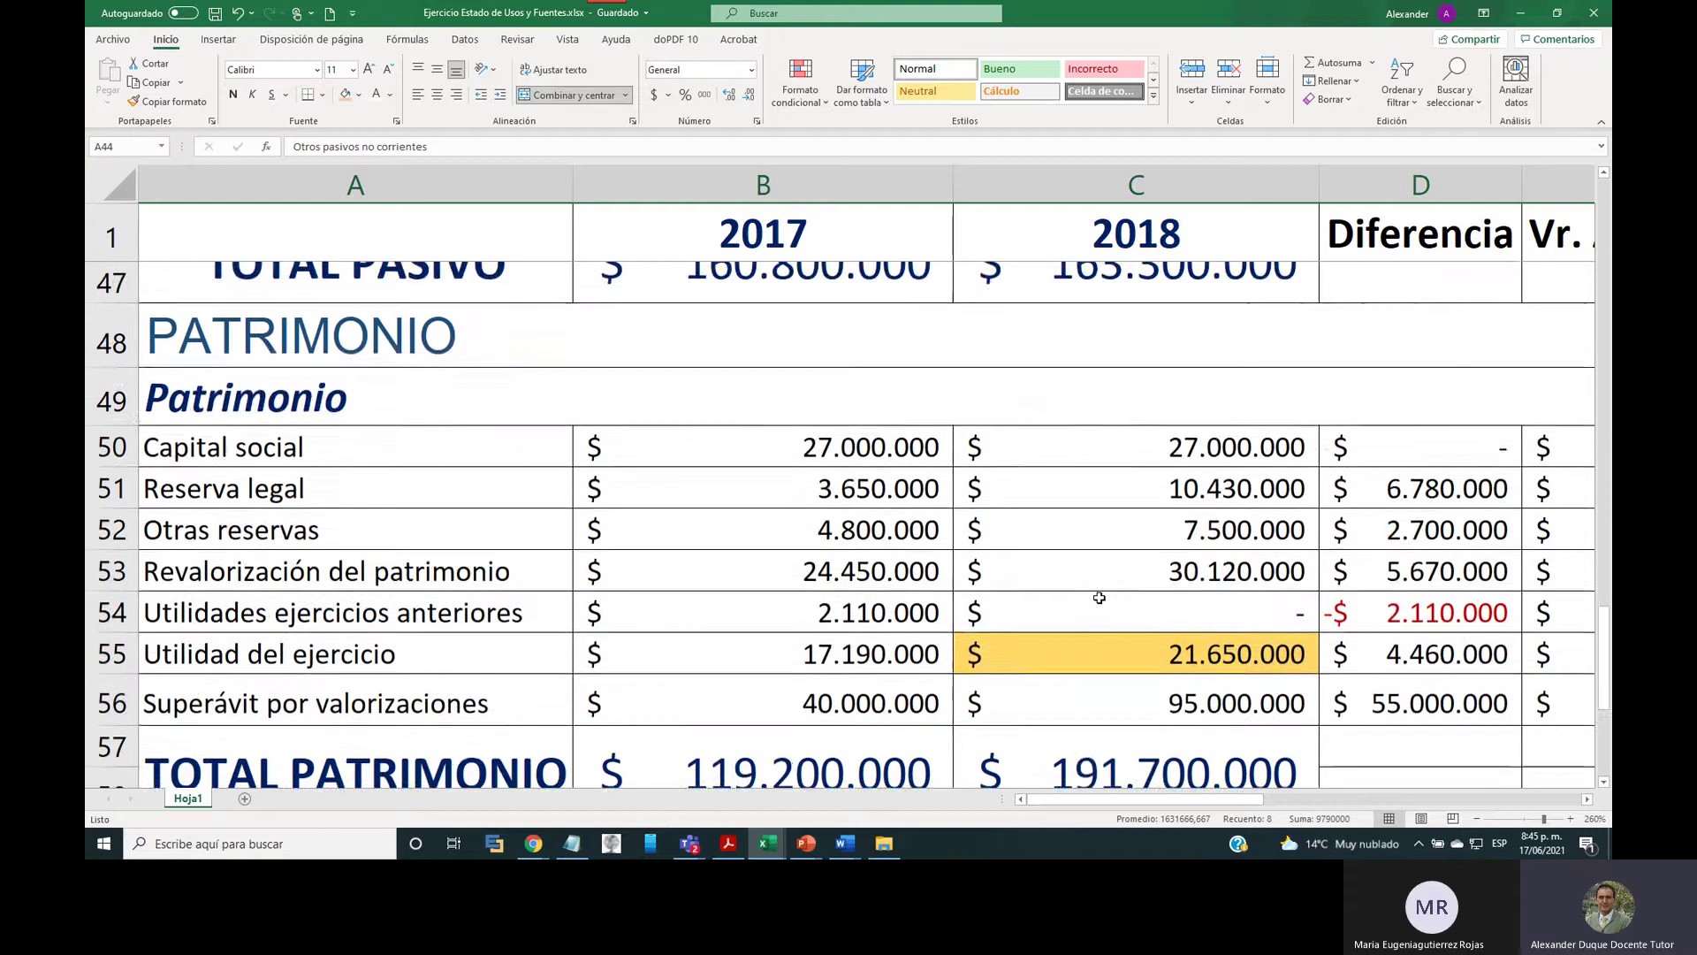
pyautogui.scroll(1, 1098, 598)
pyautogui.scroll(1, 1098, 598)
pyautogui.click(102, 447)
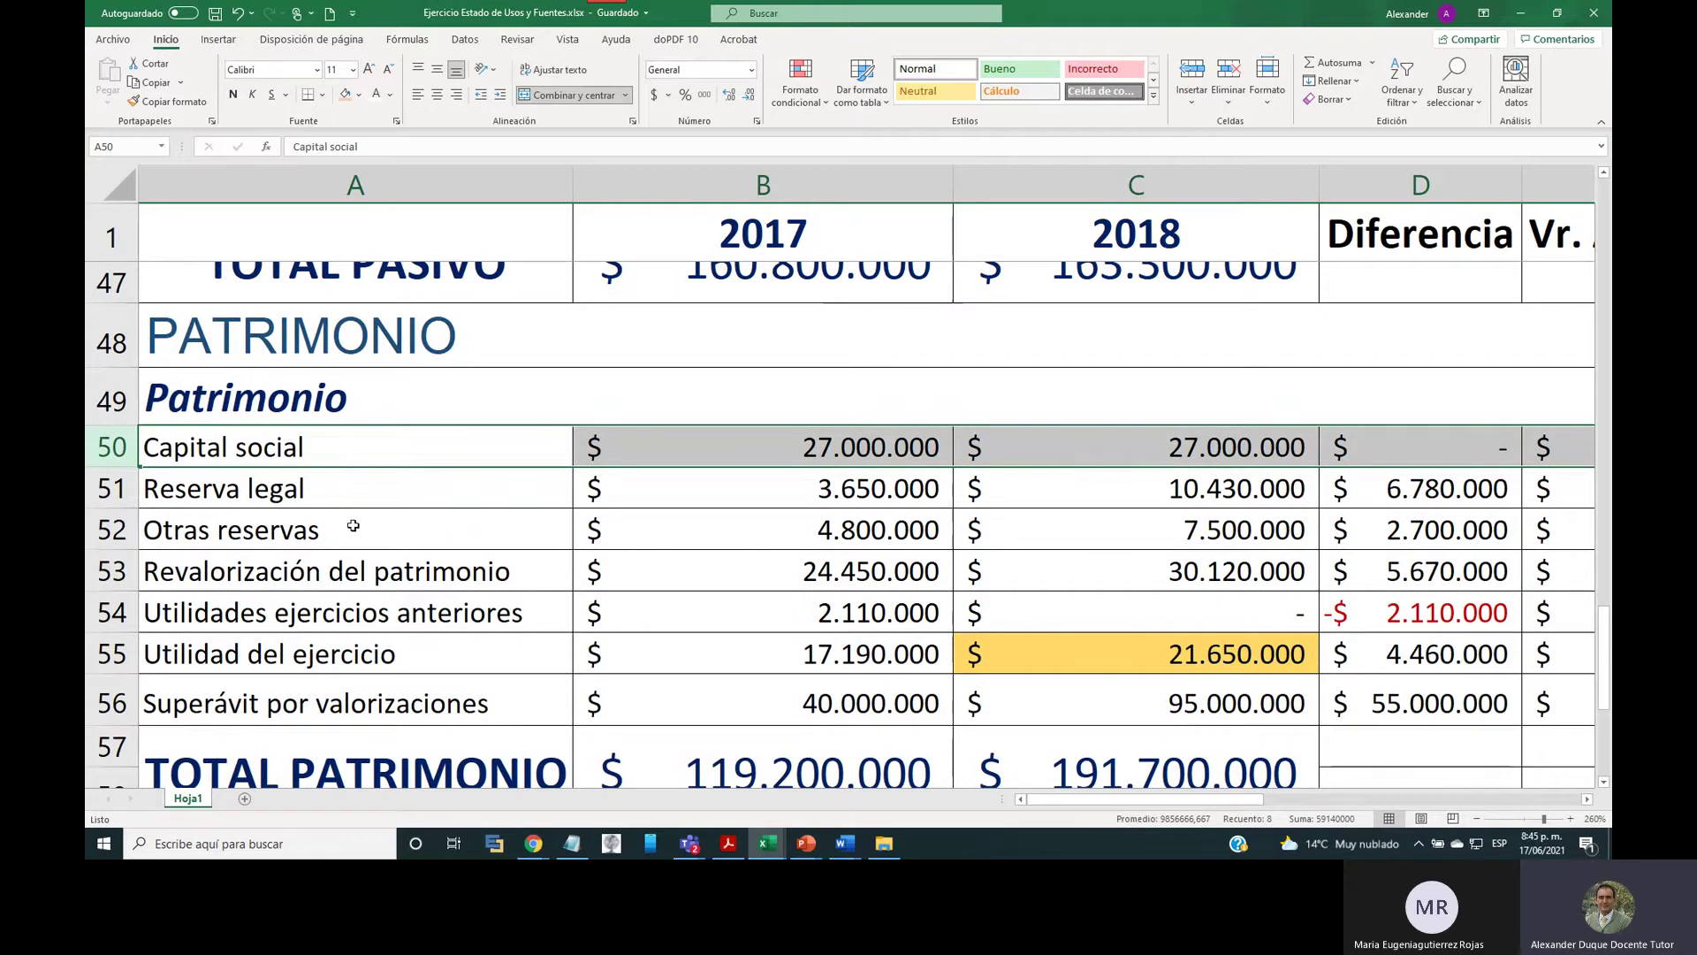
pyautogui.click(128, 488)
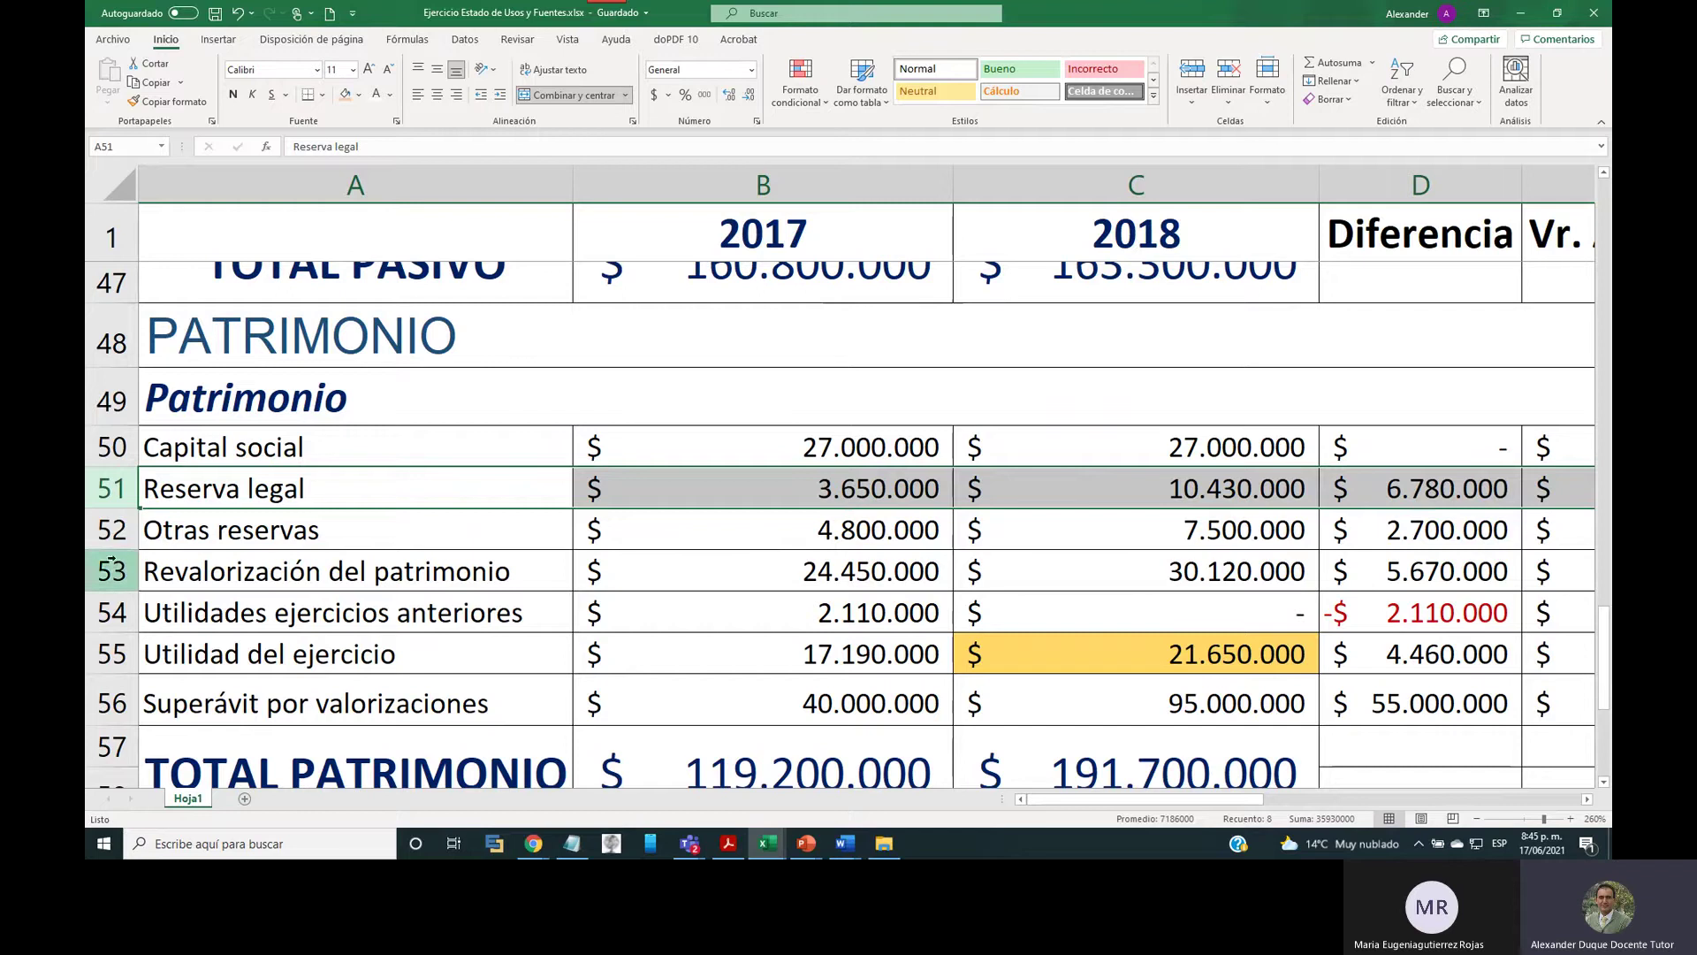
pyautogui.click(111, 530)
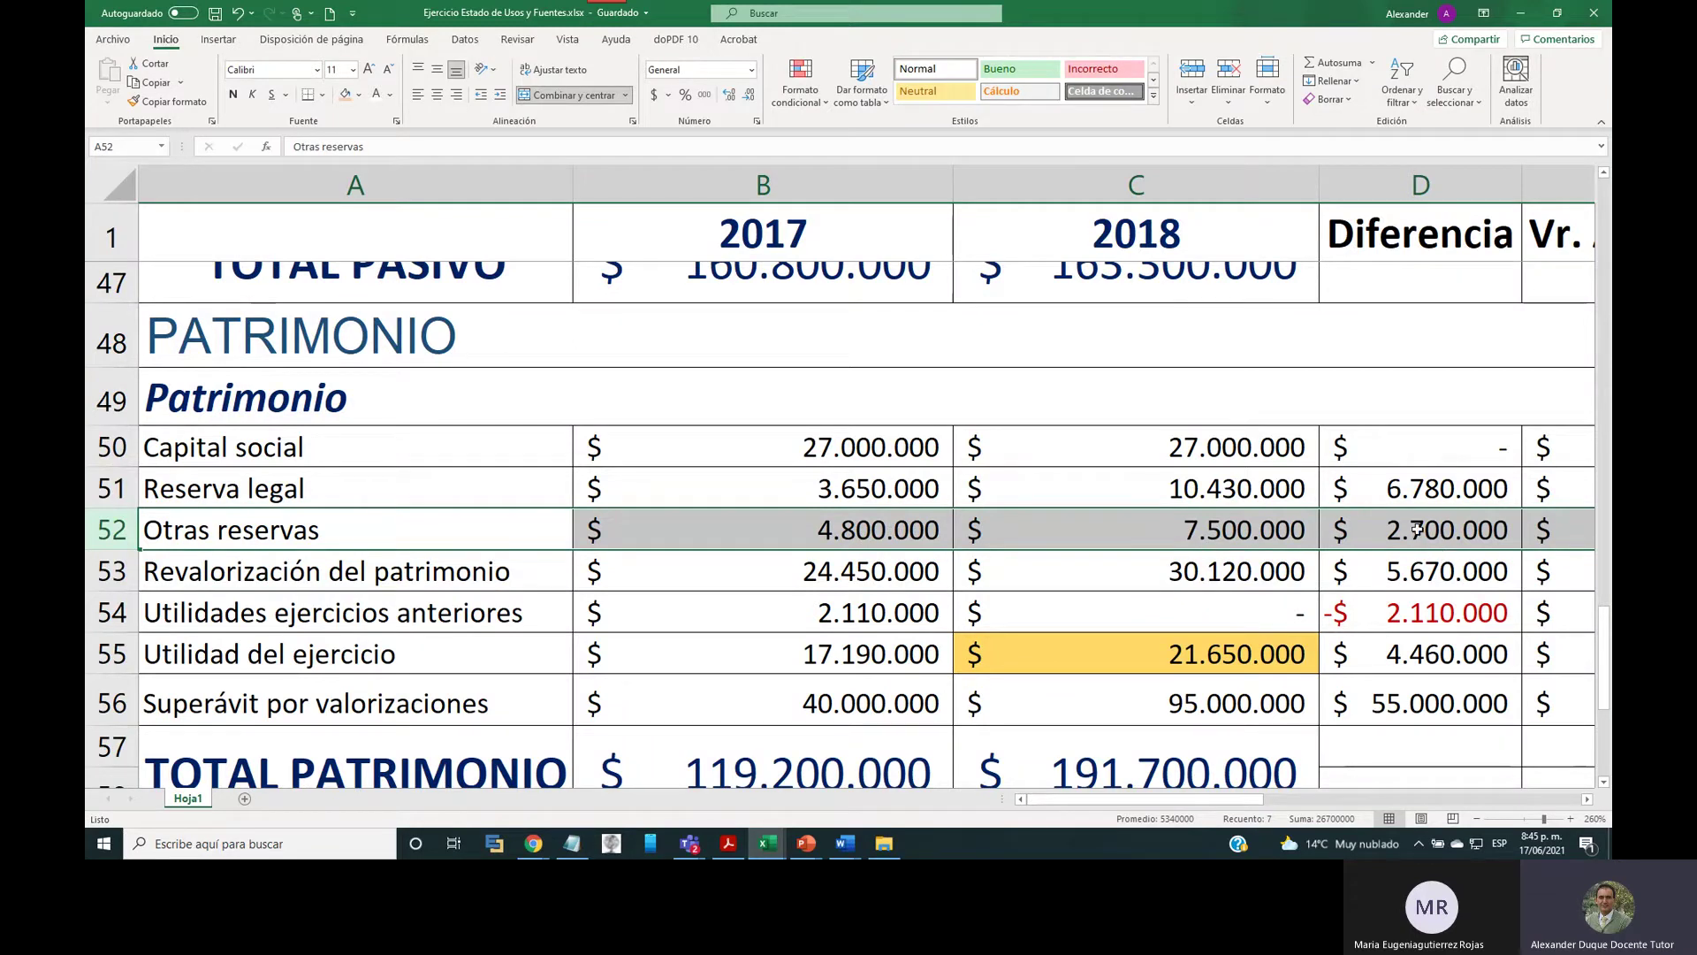
pyautogui.click(112, 571)
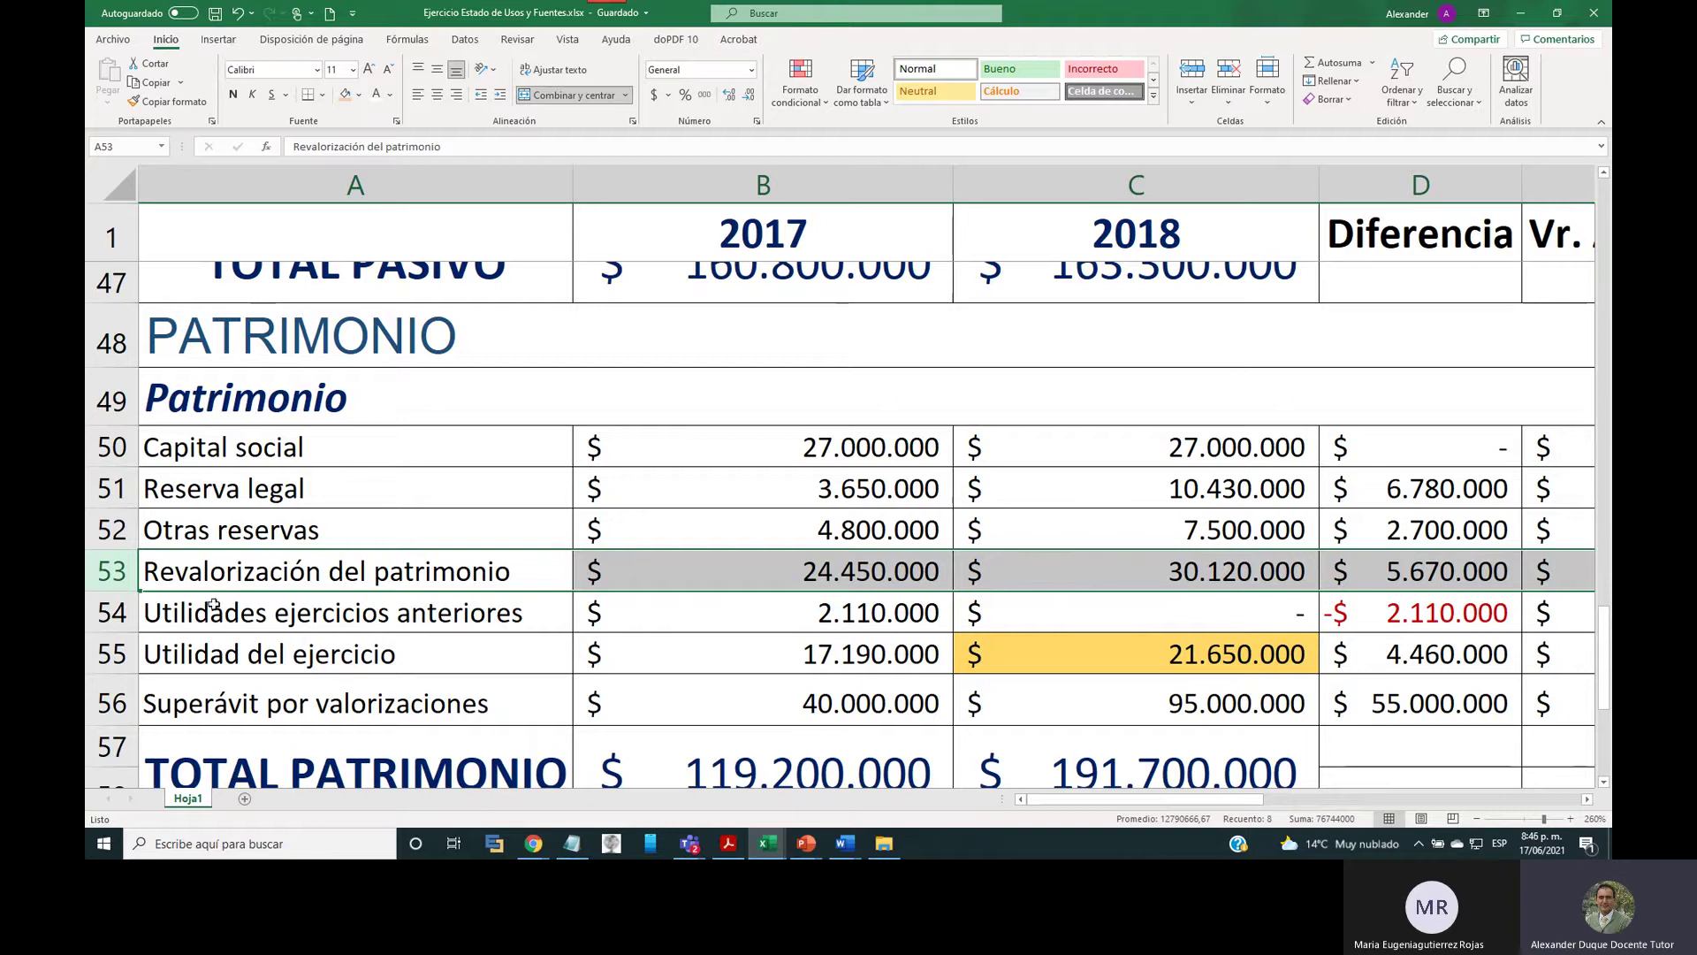
pyautogui.click(112, 613)
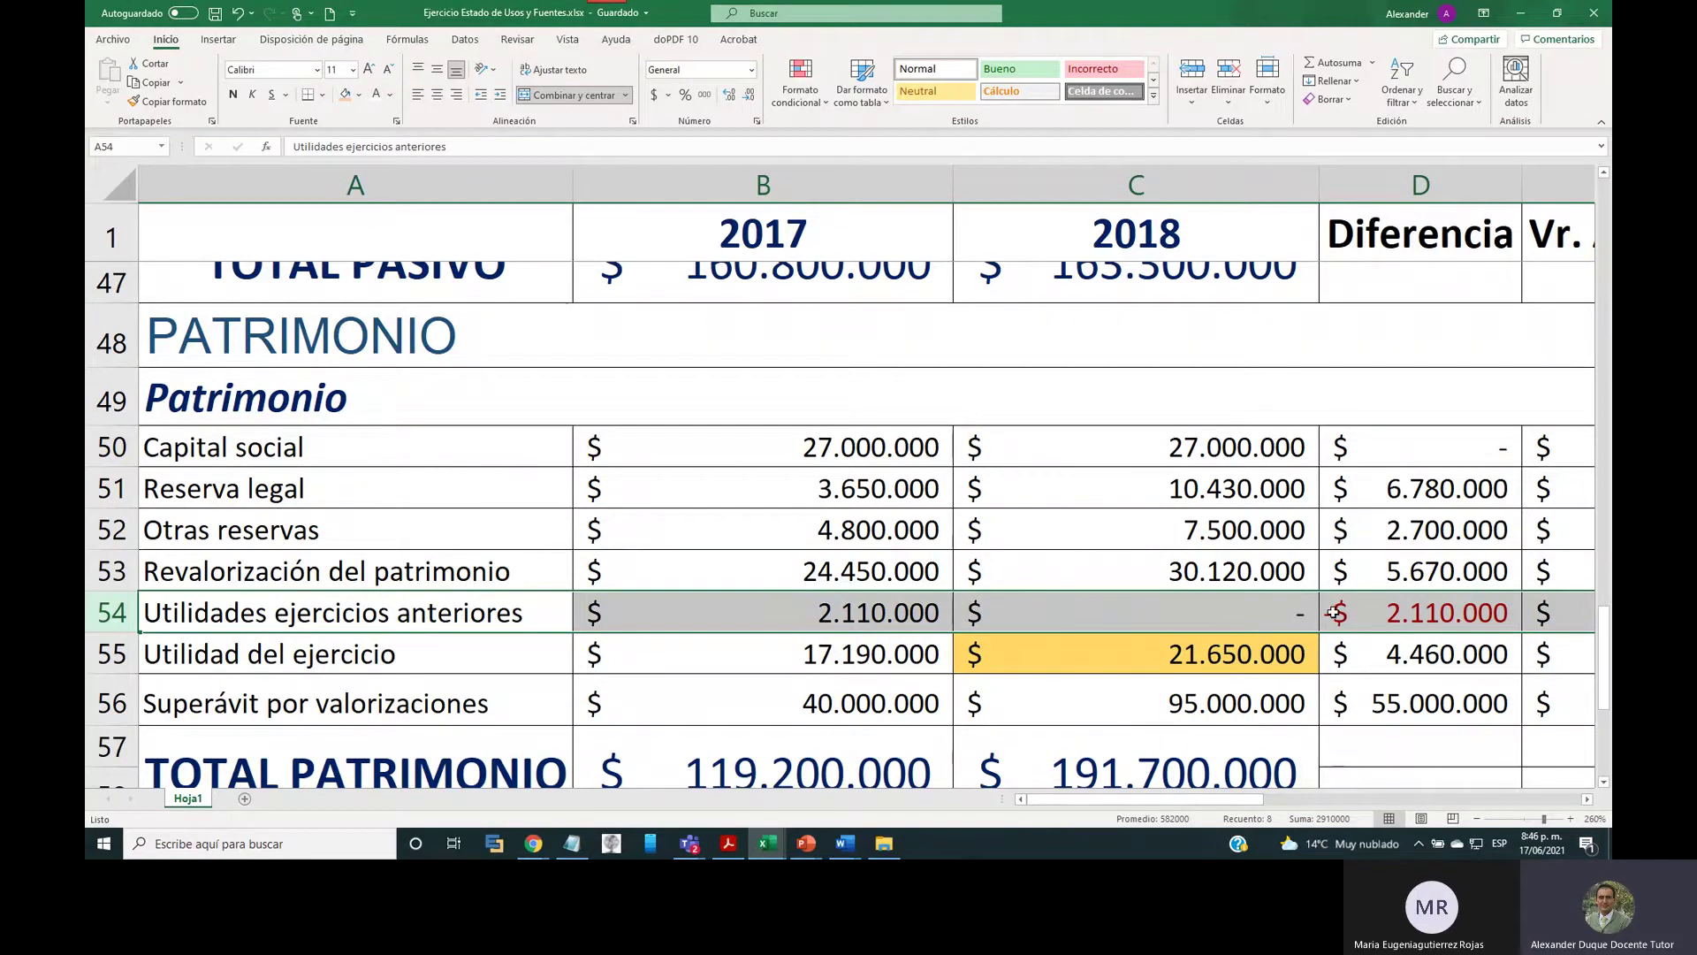
pyautogui.click(112, 654)
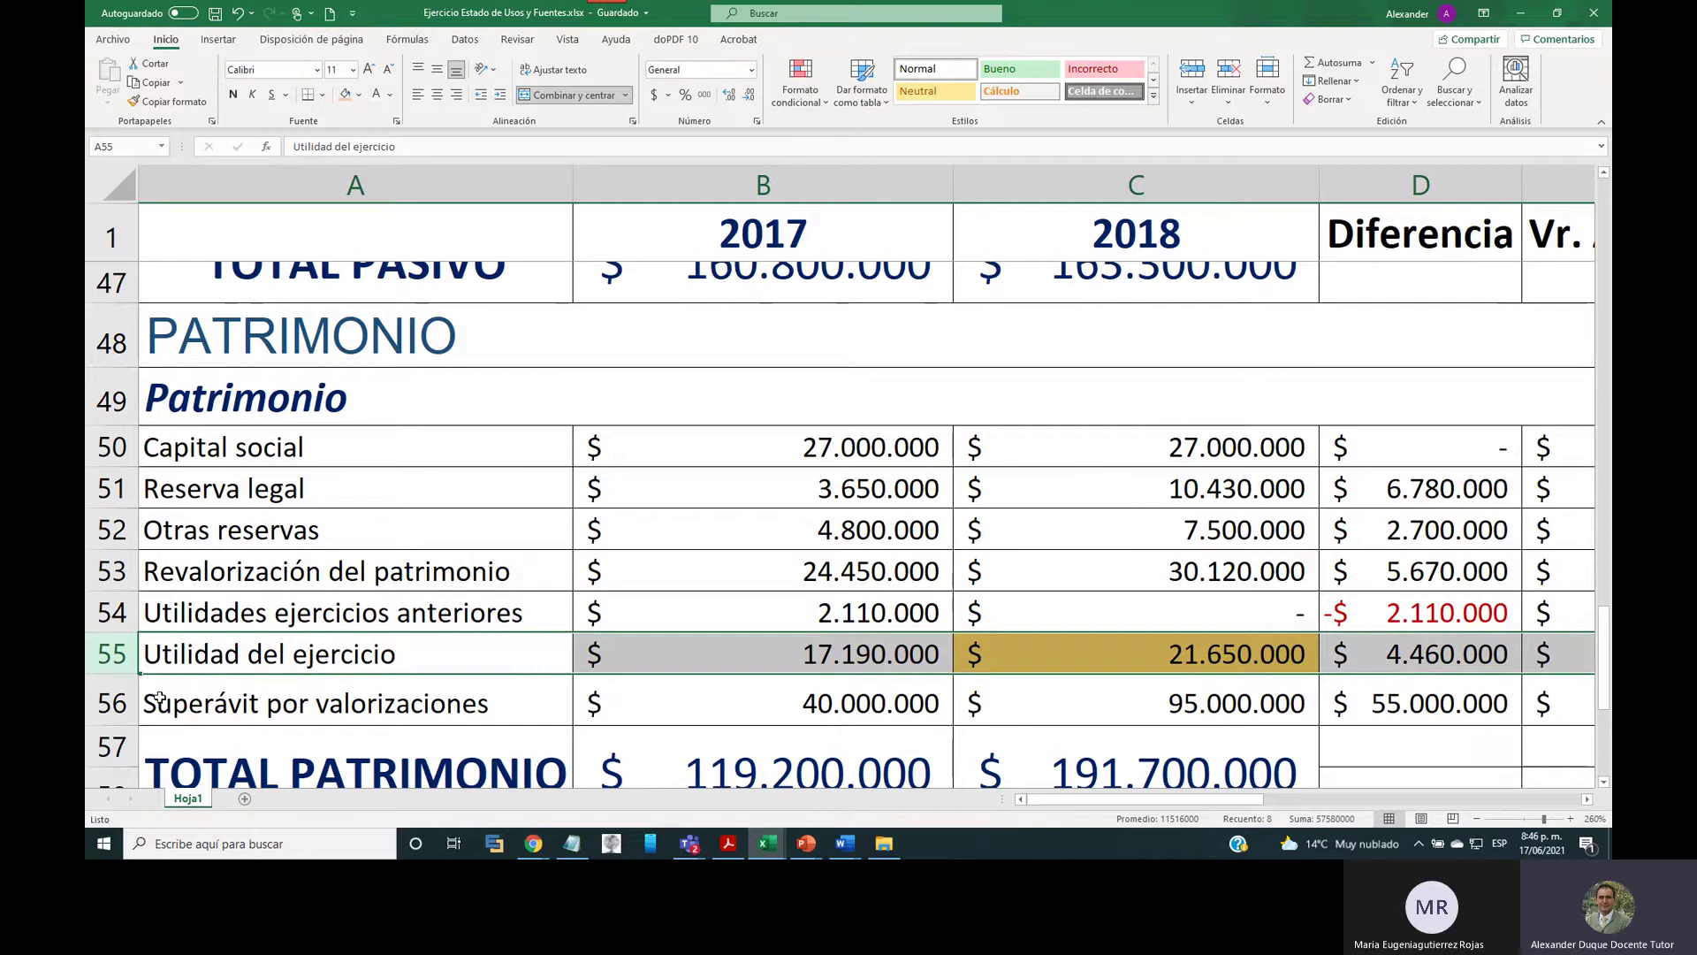
pyautogui.click(115, 704)
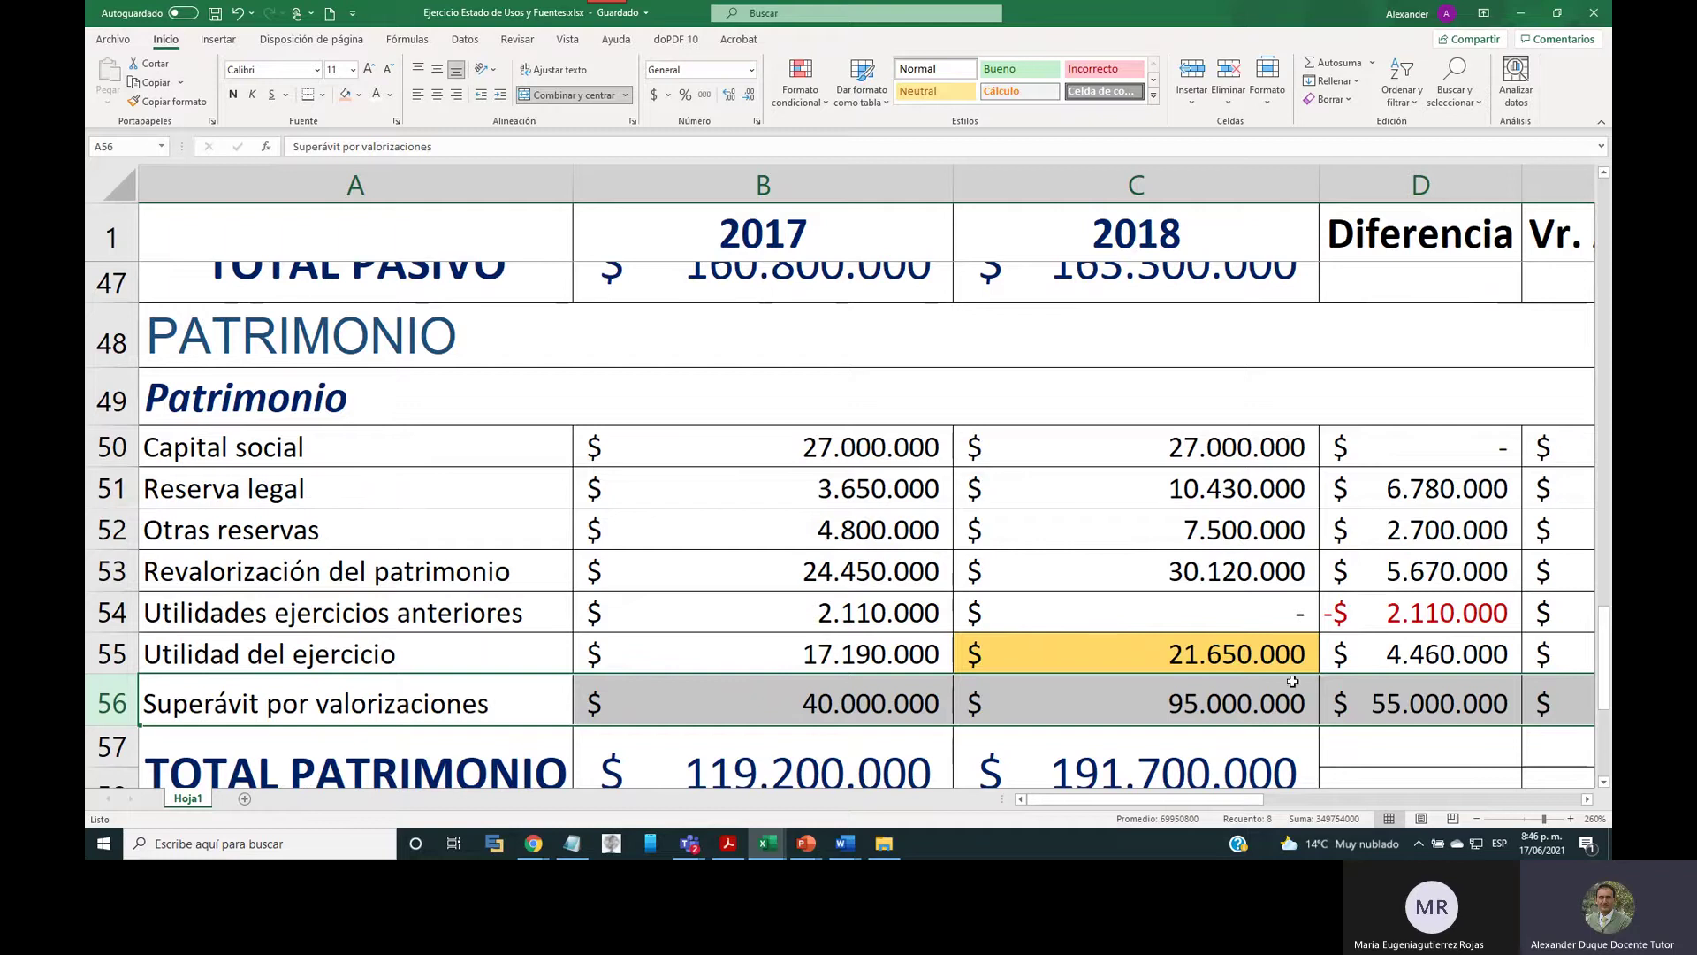
# View the equity and liabilities-plus-equity totals, and highlight columns A to D from the account names through Diferencia.
pyautogui.scroll(-1, 1297, 679)
pyautogui.scroll(-1, 1297, 679)
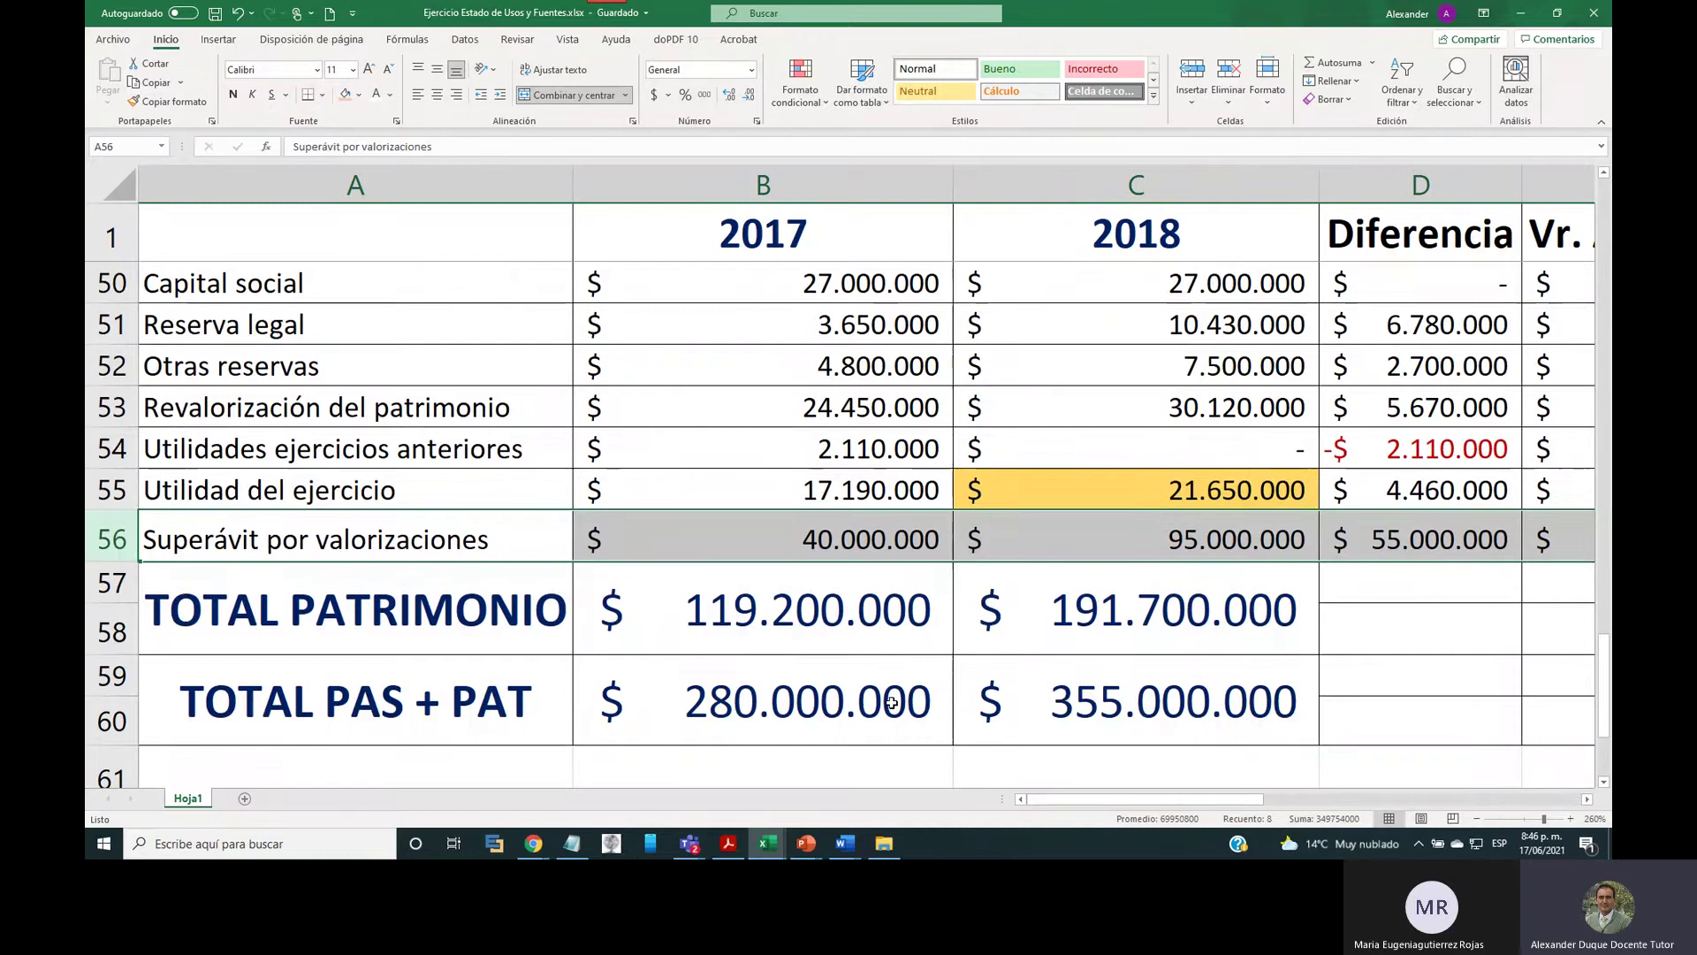
pyautogui.scroll(-2, 891, 702)
pyautogui.scroll(2, 891, 703)
pyautogui.scroll(16, 891, 702)
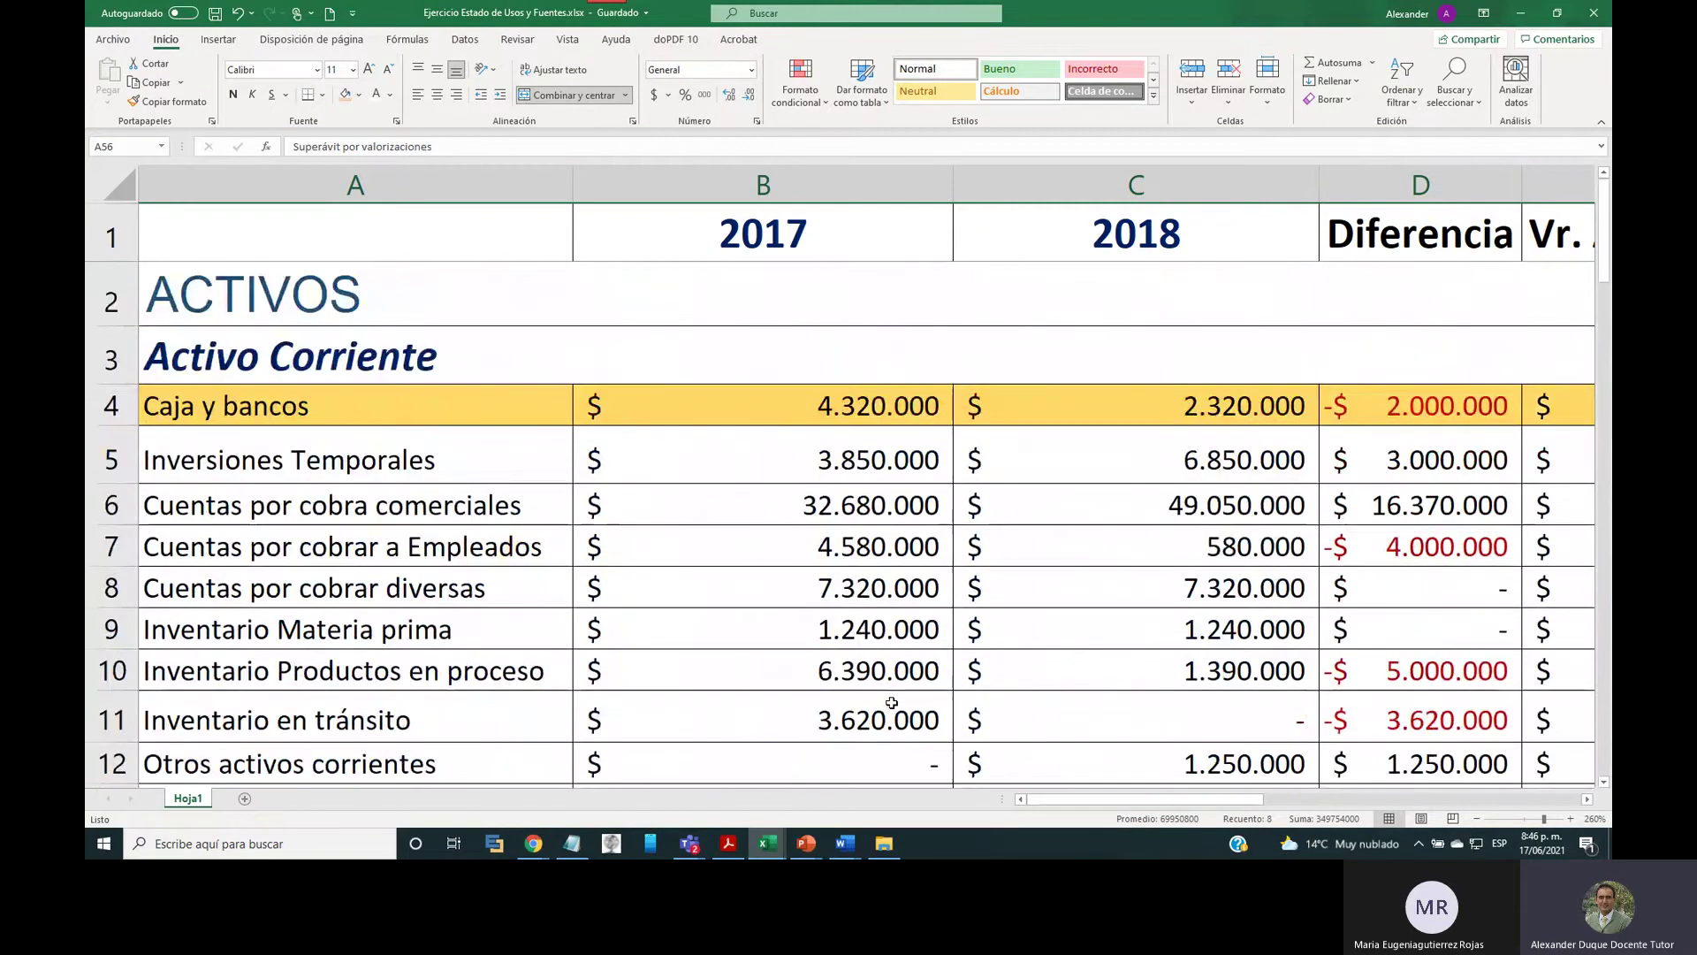
pyautogui.moveTo(427, 185); pyautogui.dragTo(1068, 179)
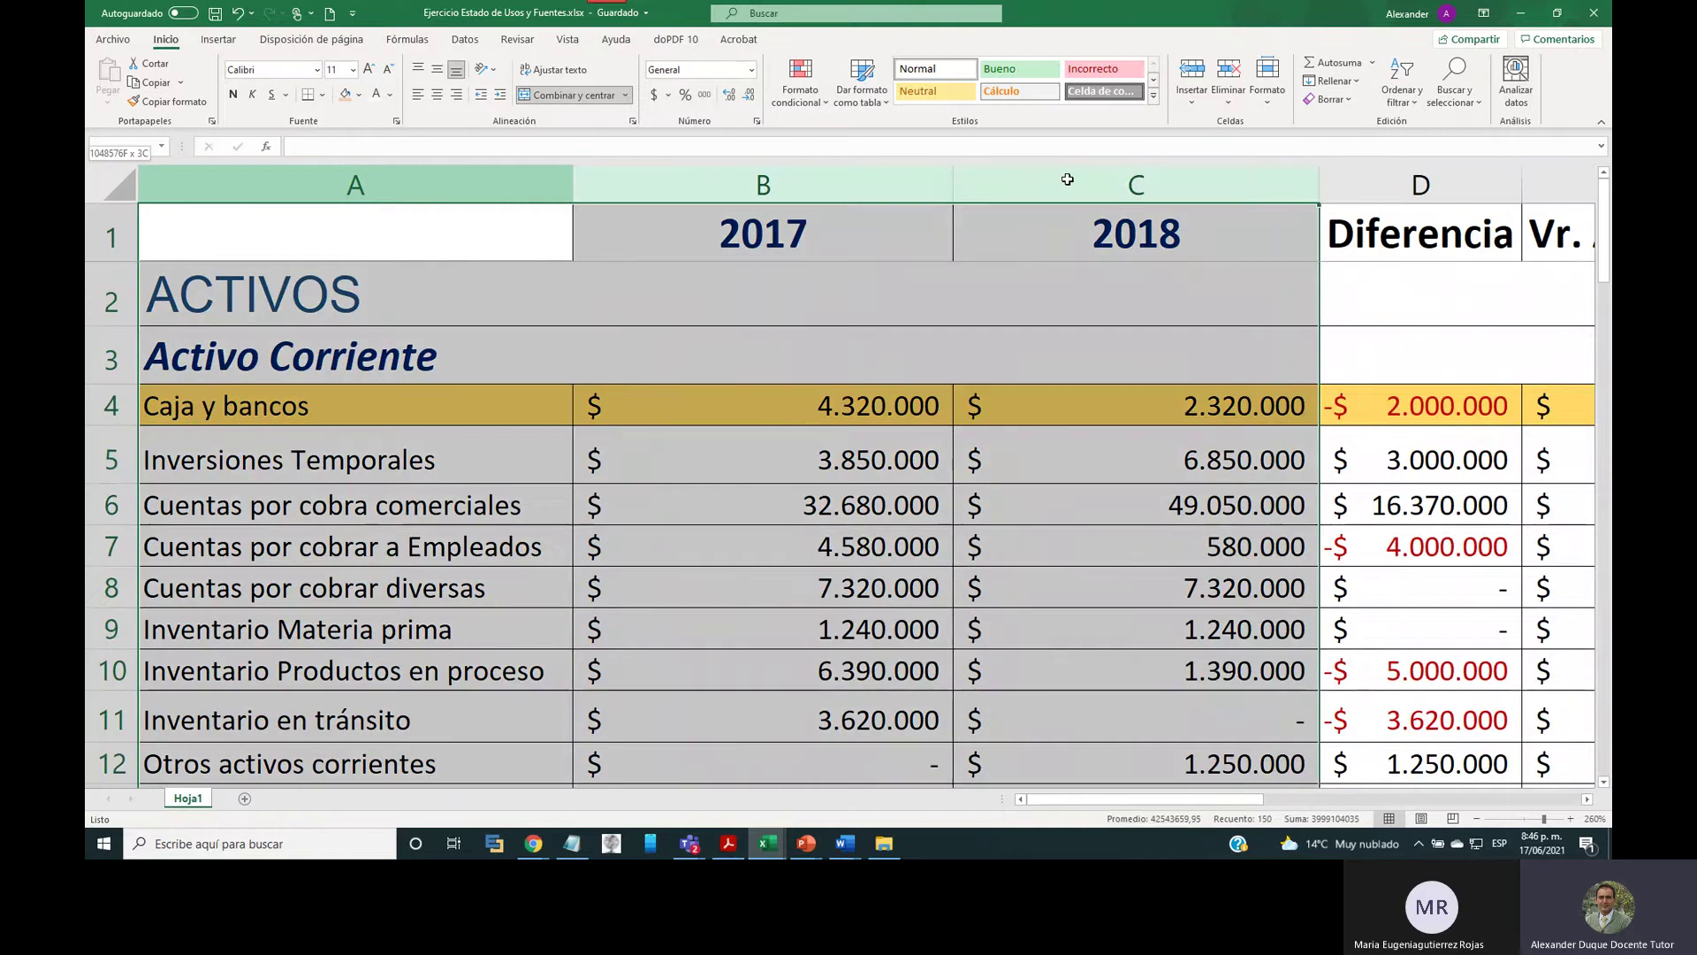
pyautogui.click(1251, 209)
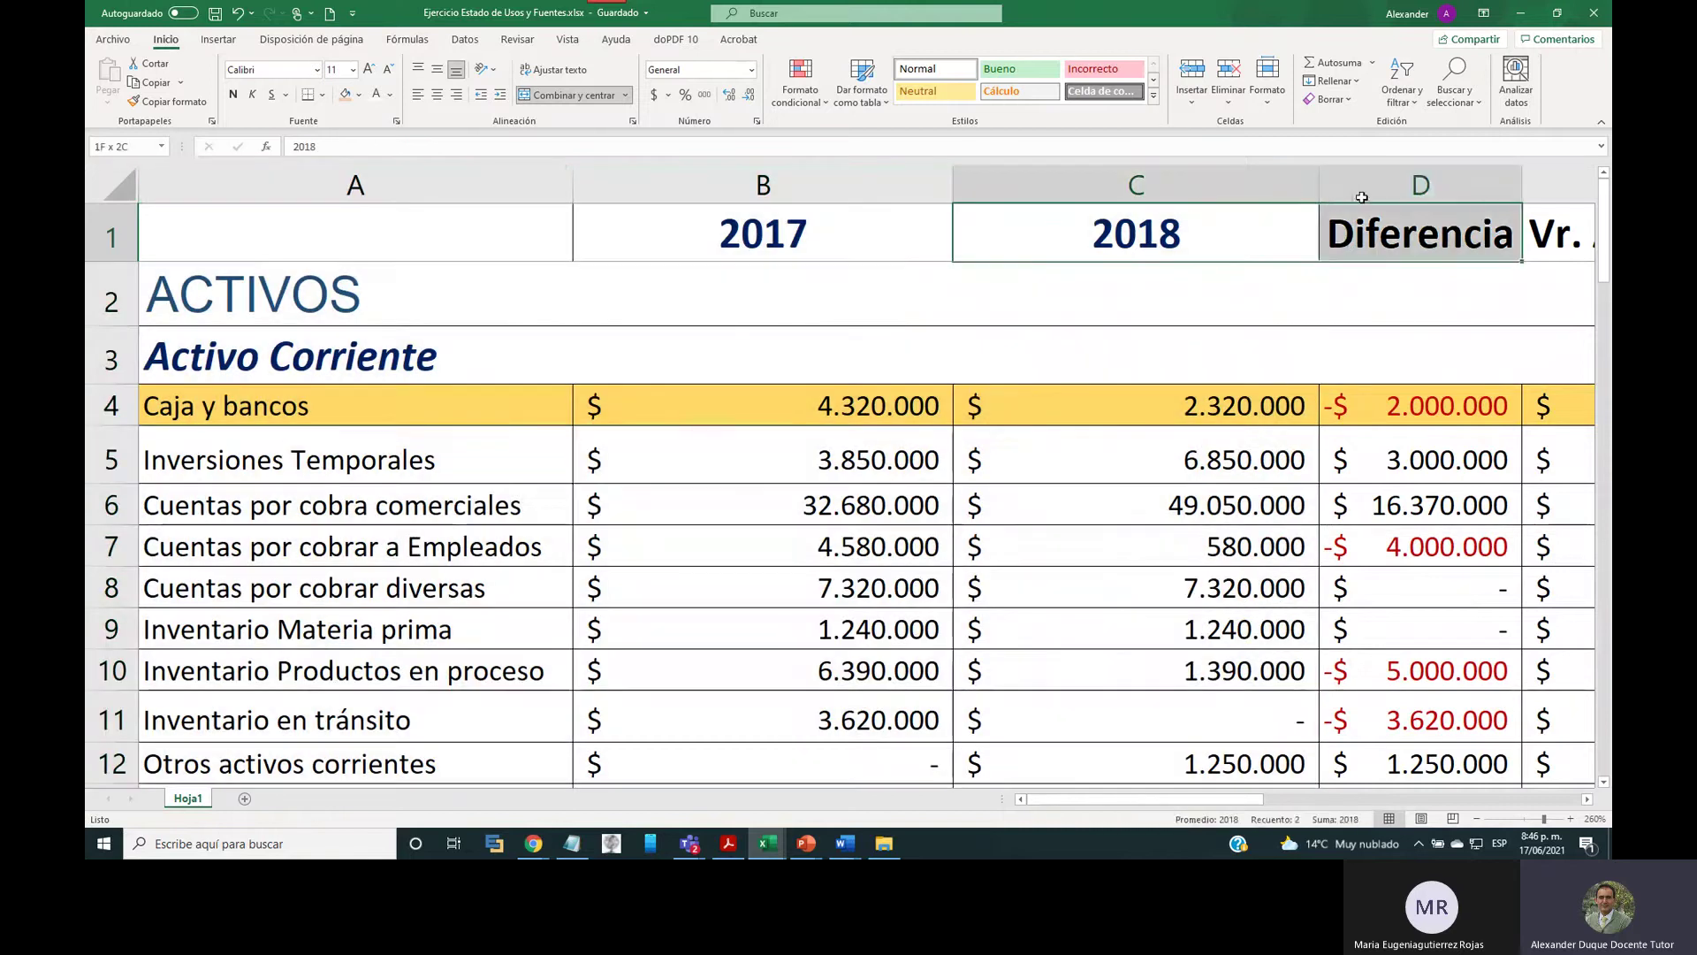
pyautogui.moveTo(424, 185); pyautogui.dragTo(1423, 186)
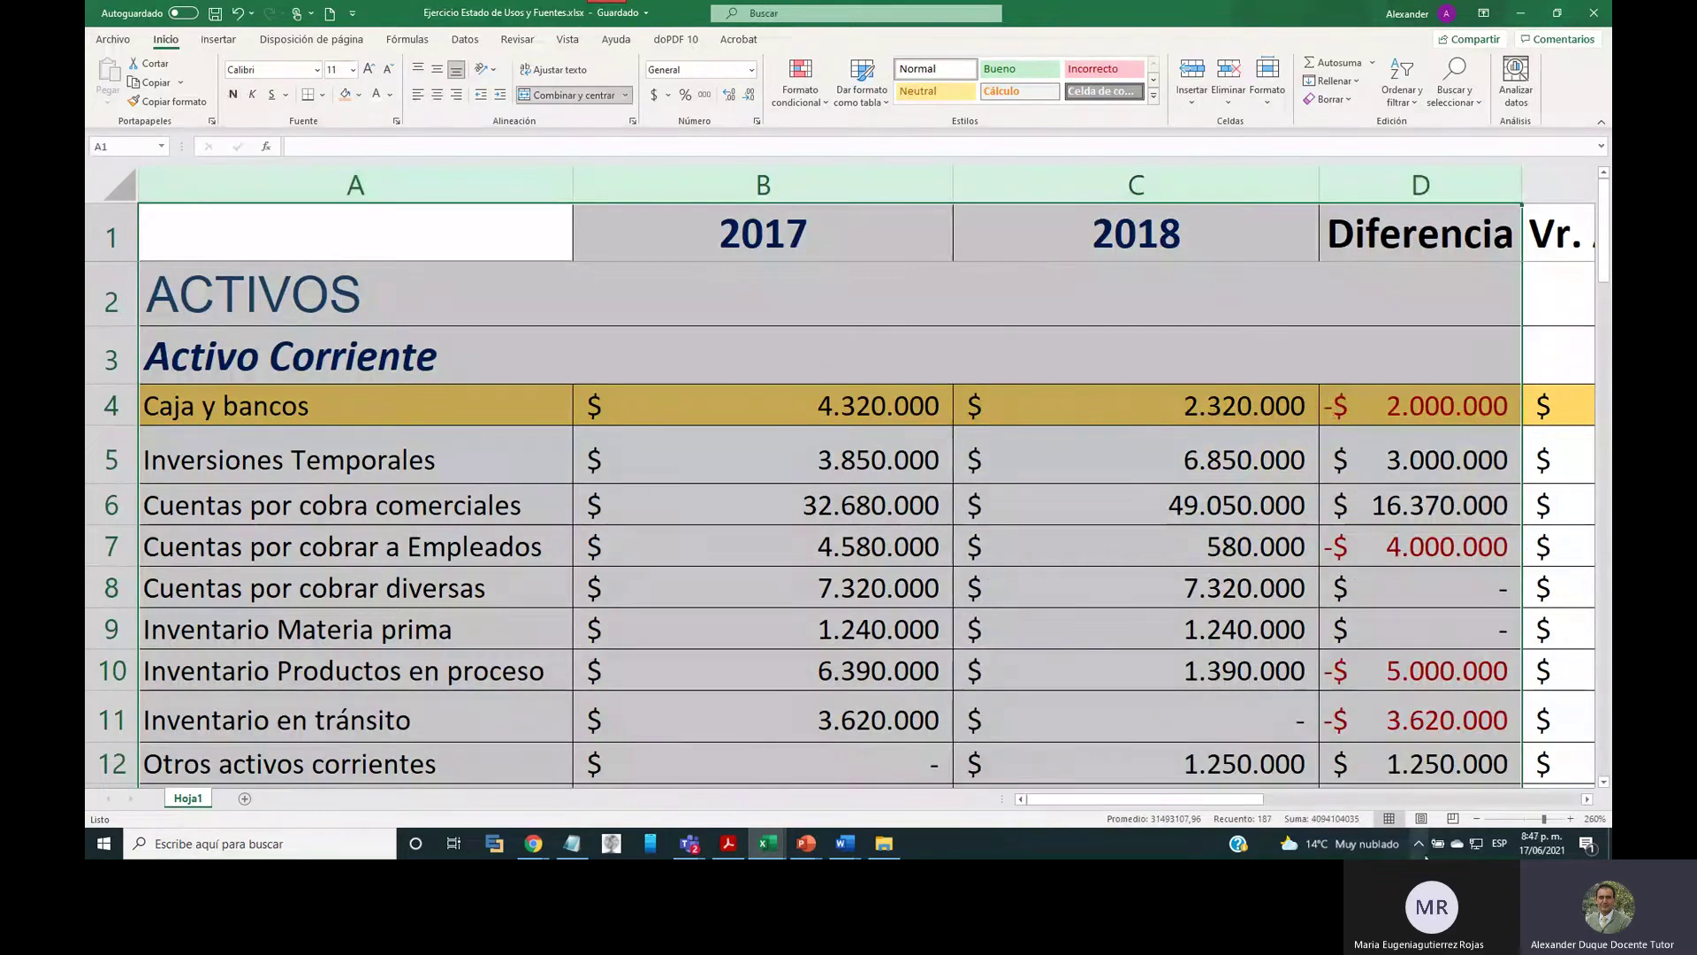
# Examine the Diferencia column, checking the negative results for Caja y bancos, Cuentas por cobrar a Empleados, Inventario Productos en proceso and Inventario en tránsito.
pyautogui.click(1476, 821)
pyautogui.click(1477, 820)
pyautogui.click(1476, 820)
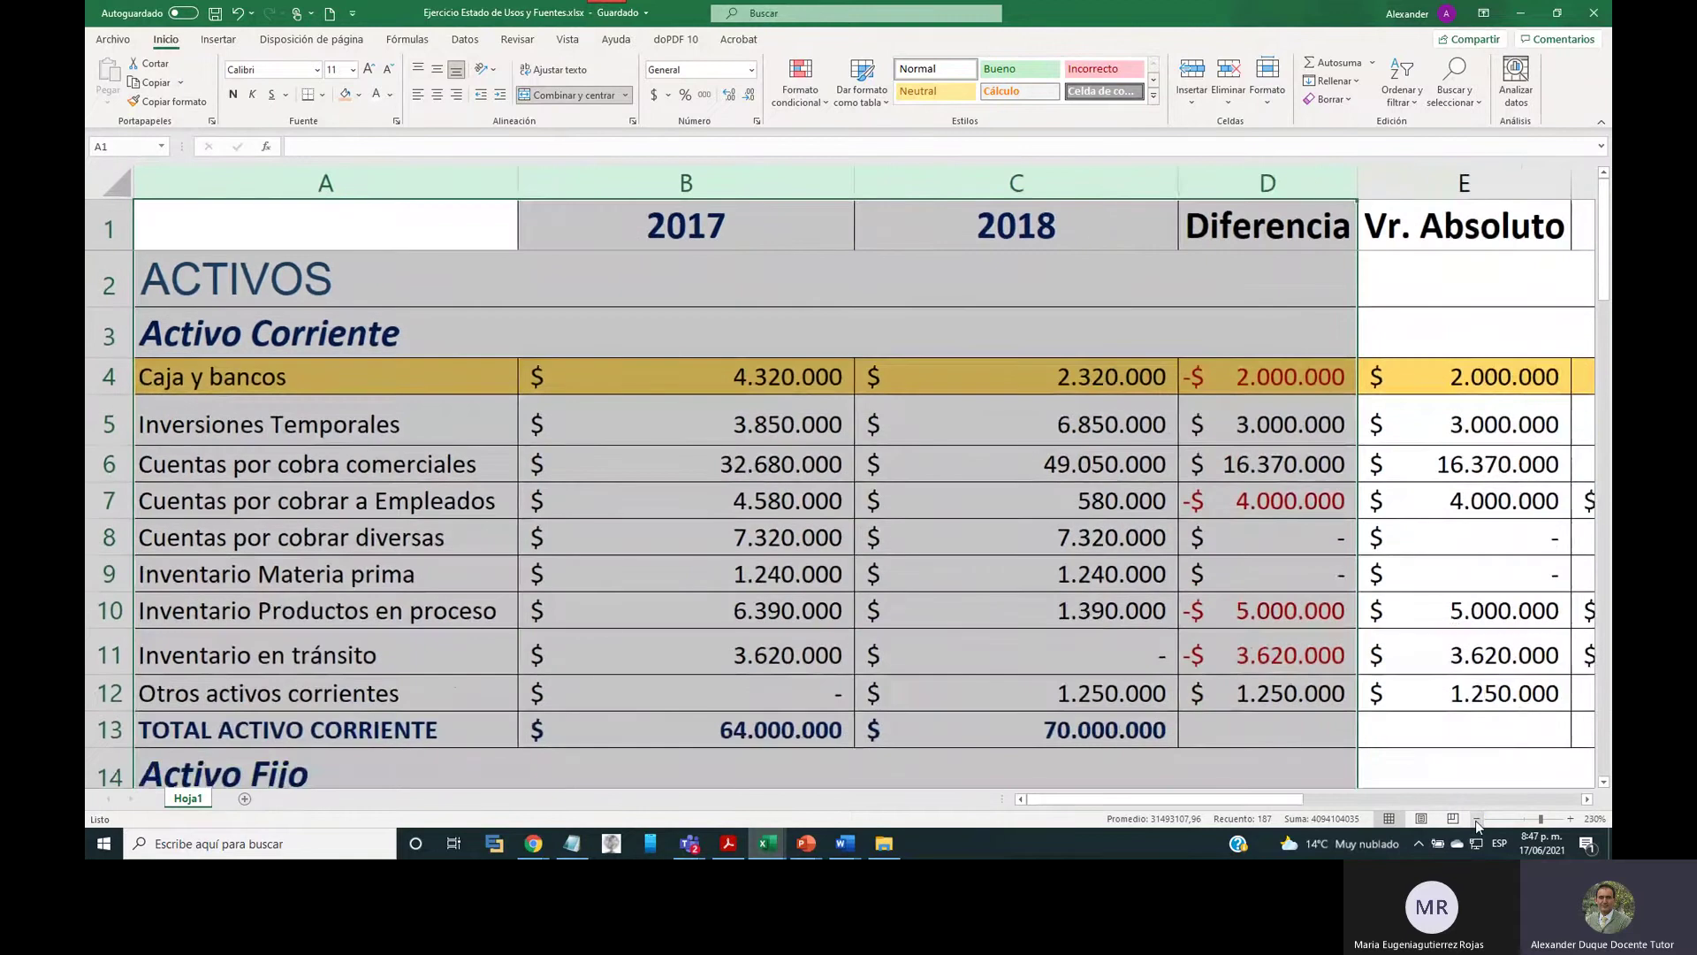
pyautogui.click(1333, 451)
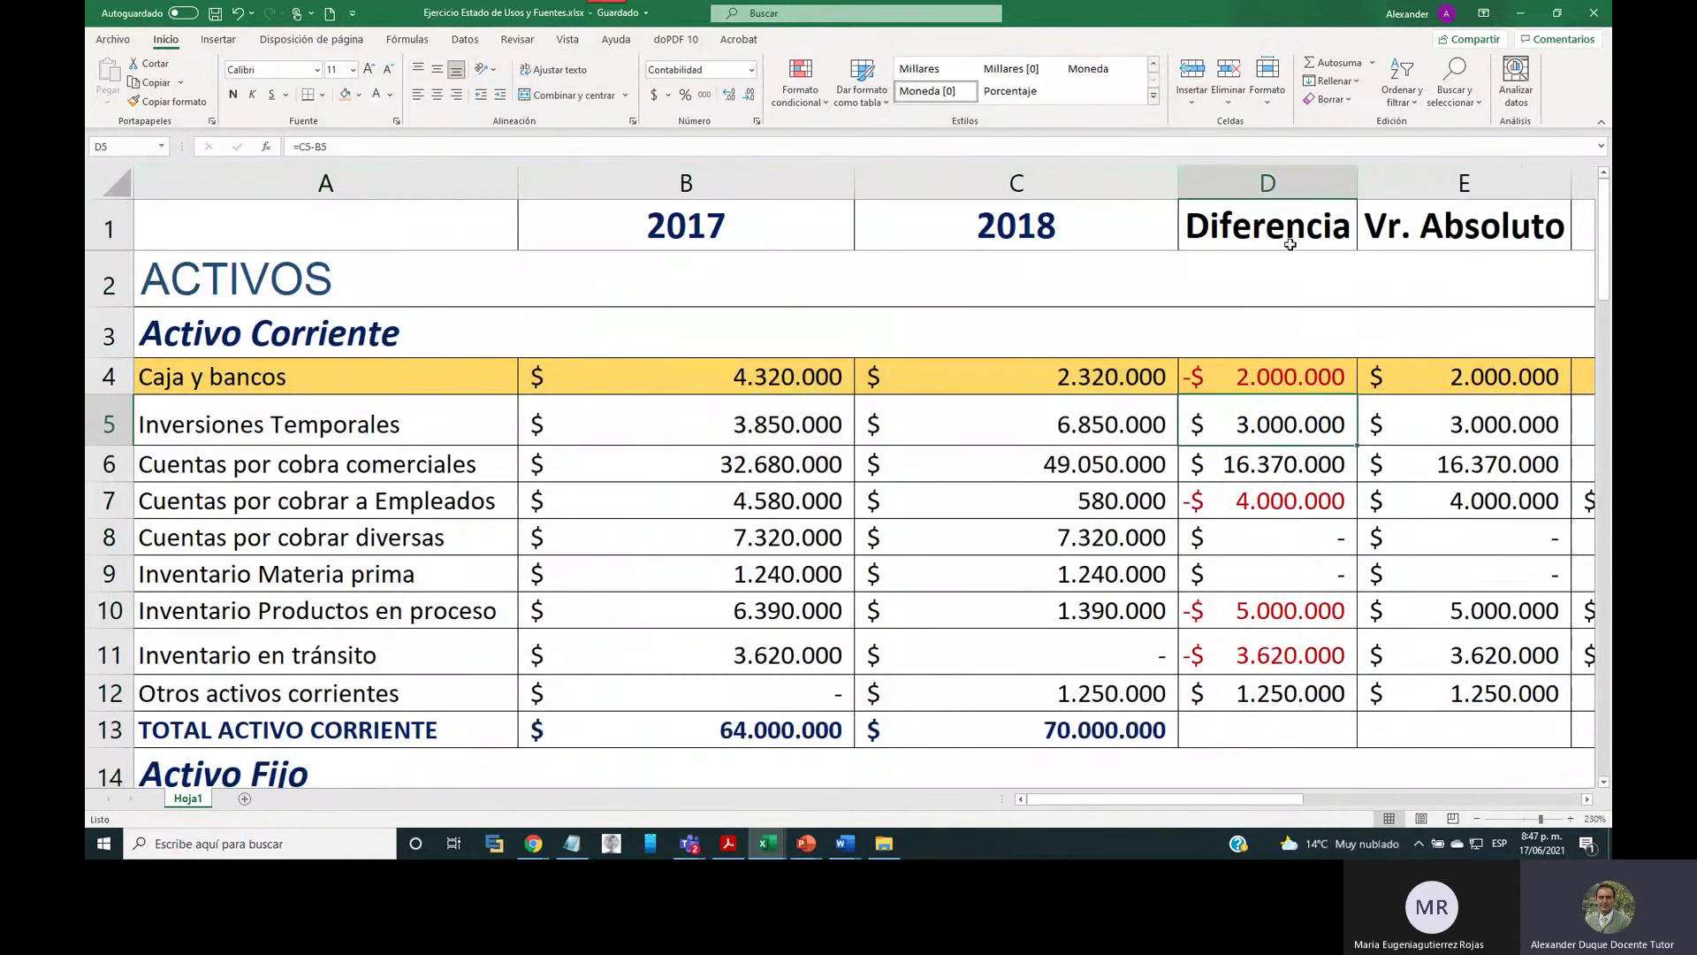
pyautogui.click(1267, 183)
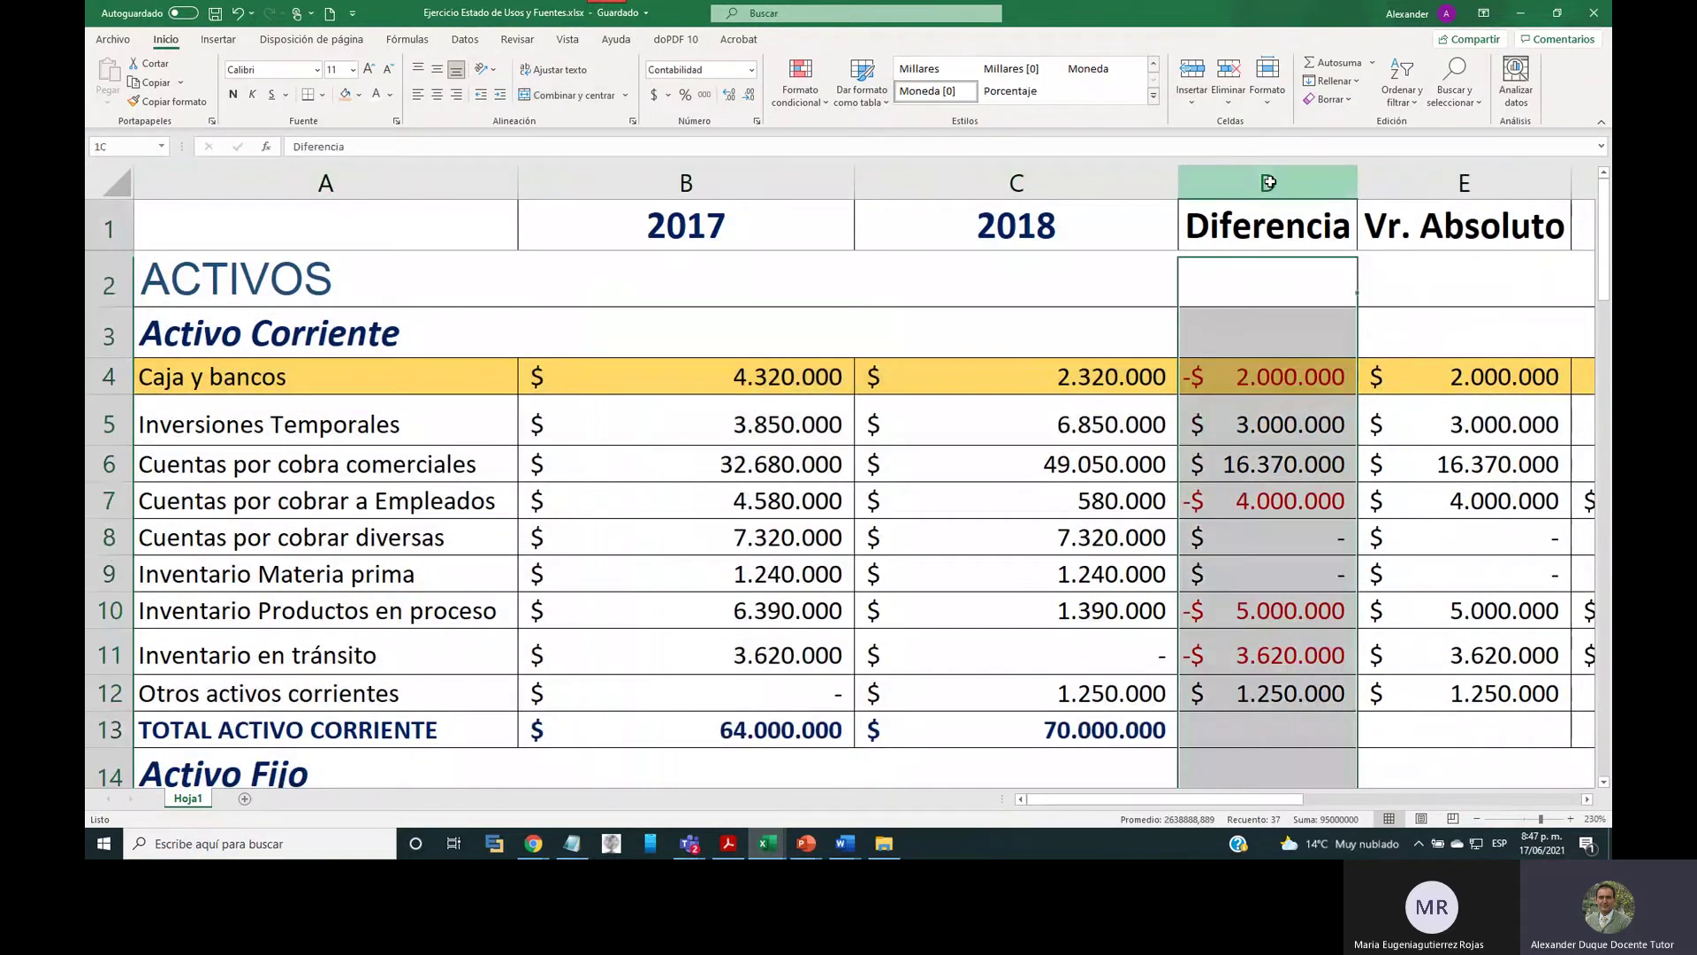
pyautogui.click(1301, 616)
pyautogui.click(1253, 378)
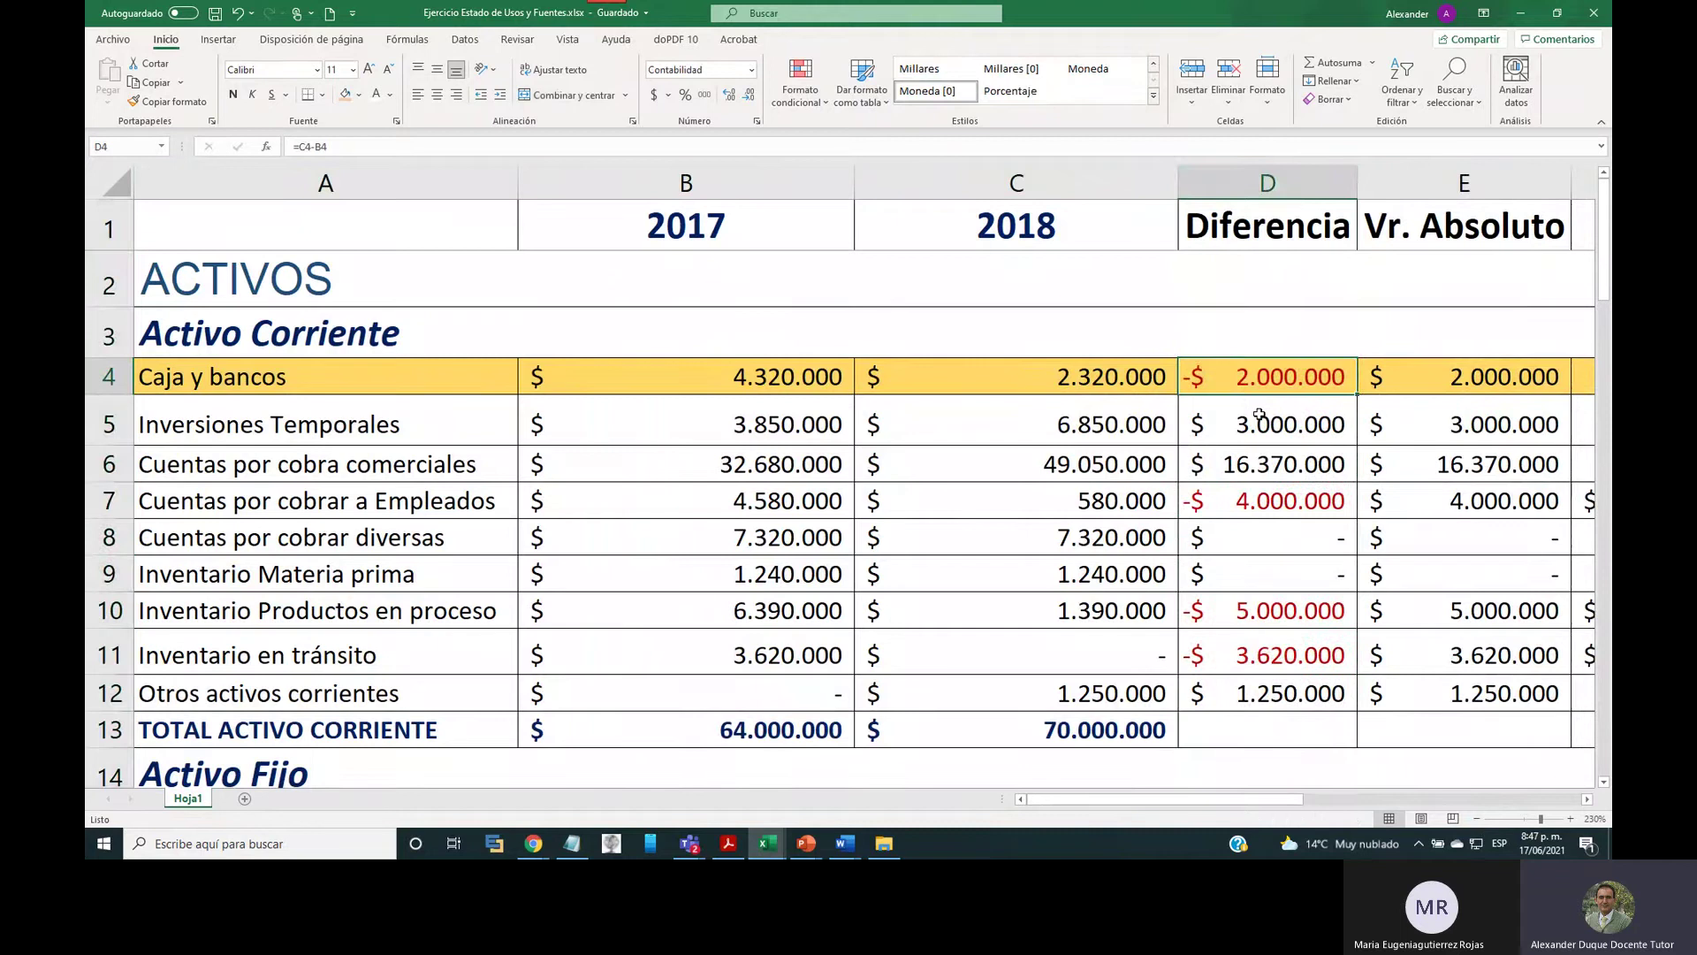
pyautogui.click(1233, 499)
pyautogui.click(1250, 616)
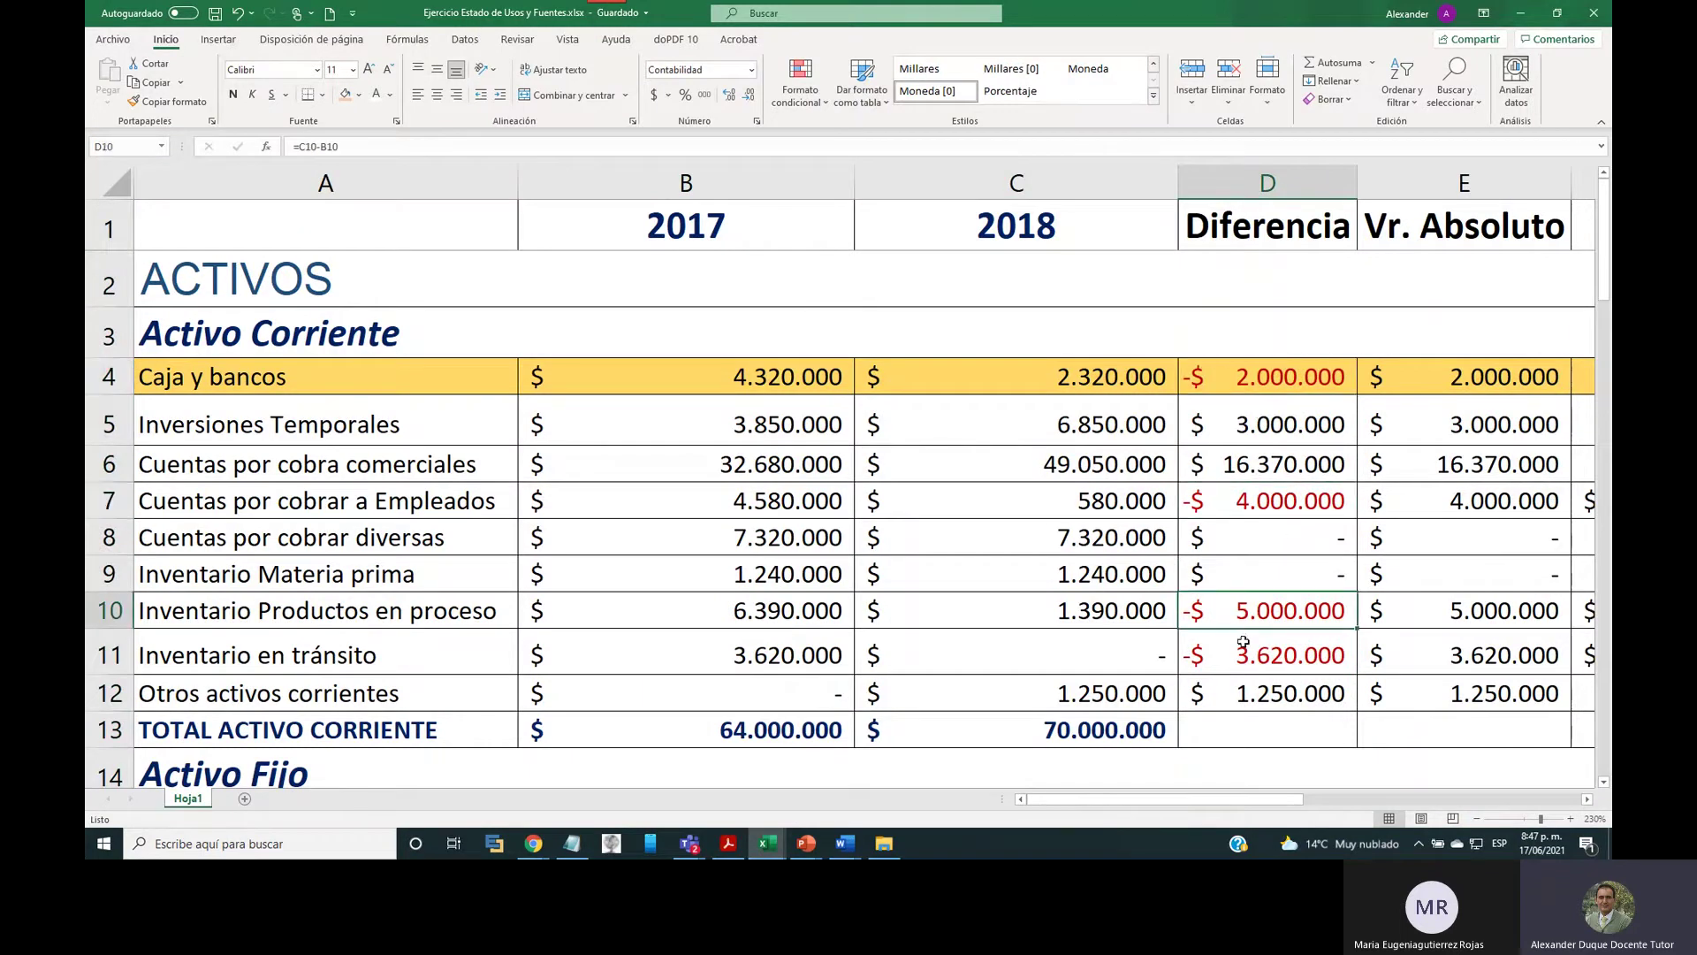
pyautogui.click(1243, 646)
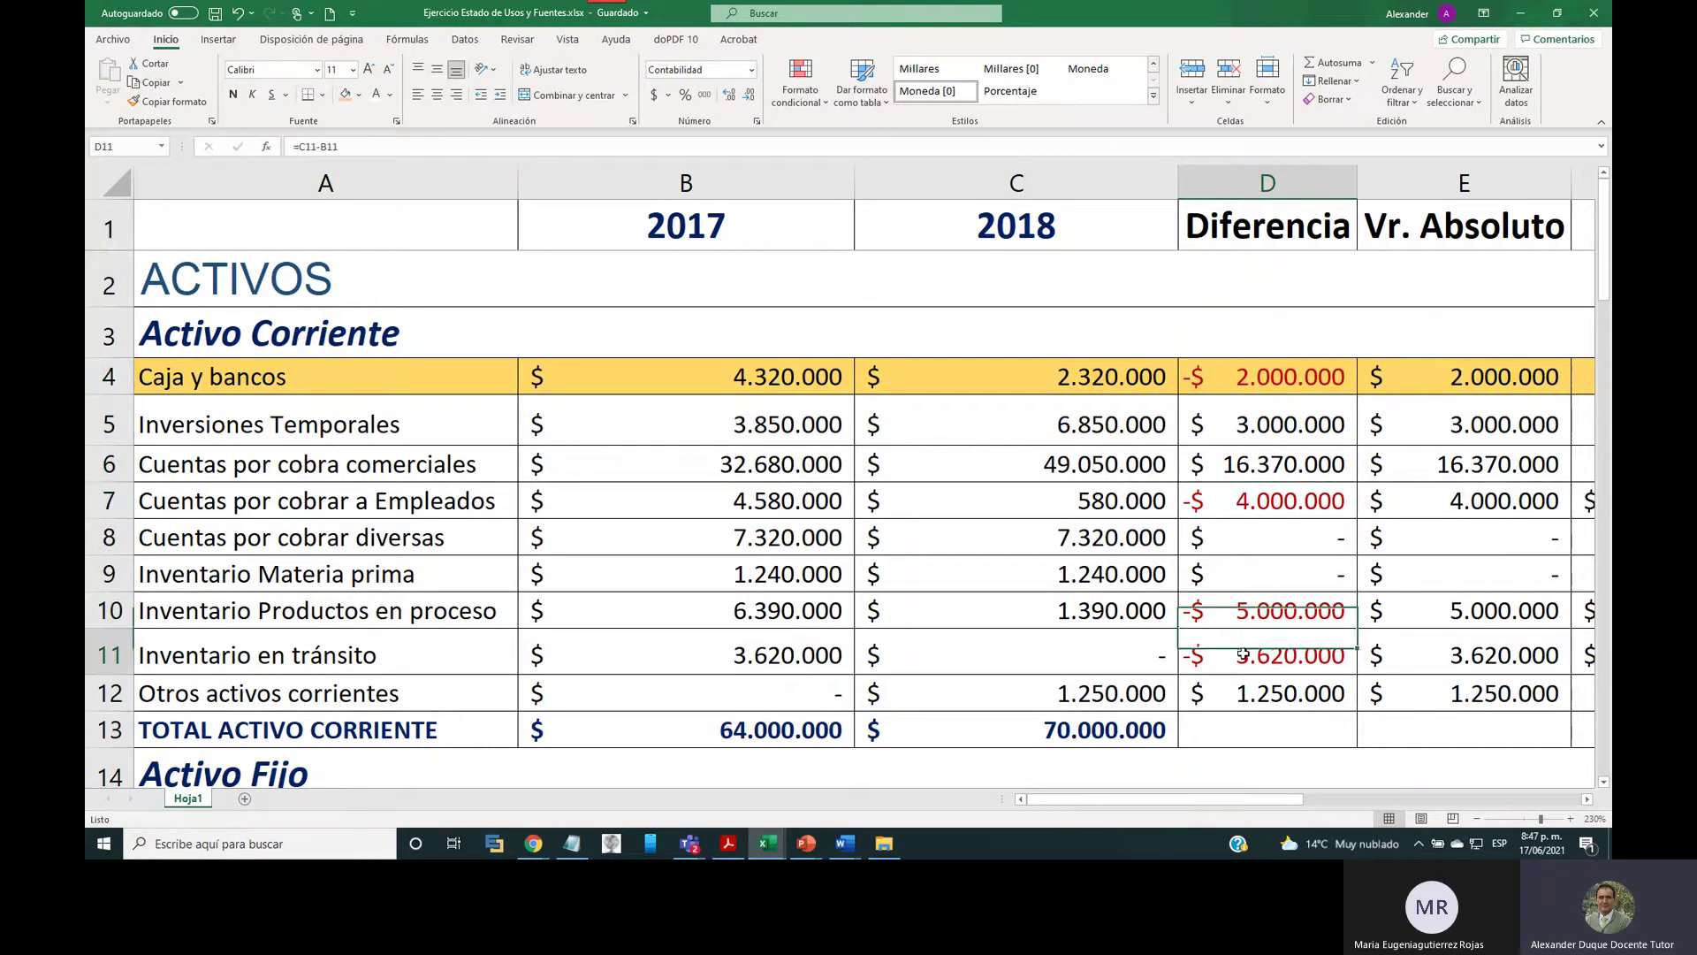
# Inspect the Vr. Absoluto formulas of Caja y bancos and Cuentas por cobrar a Empleados, comparing the latter with its Diferencia cell.
pyautogui.click(1429, 370)
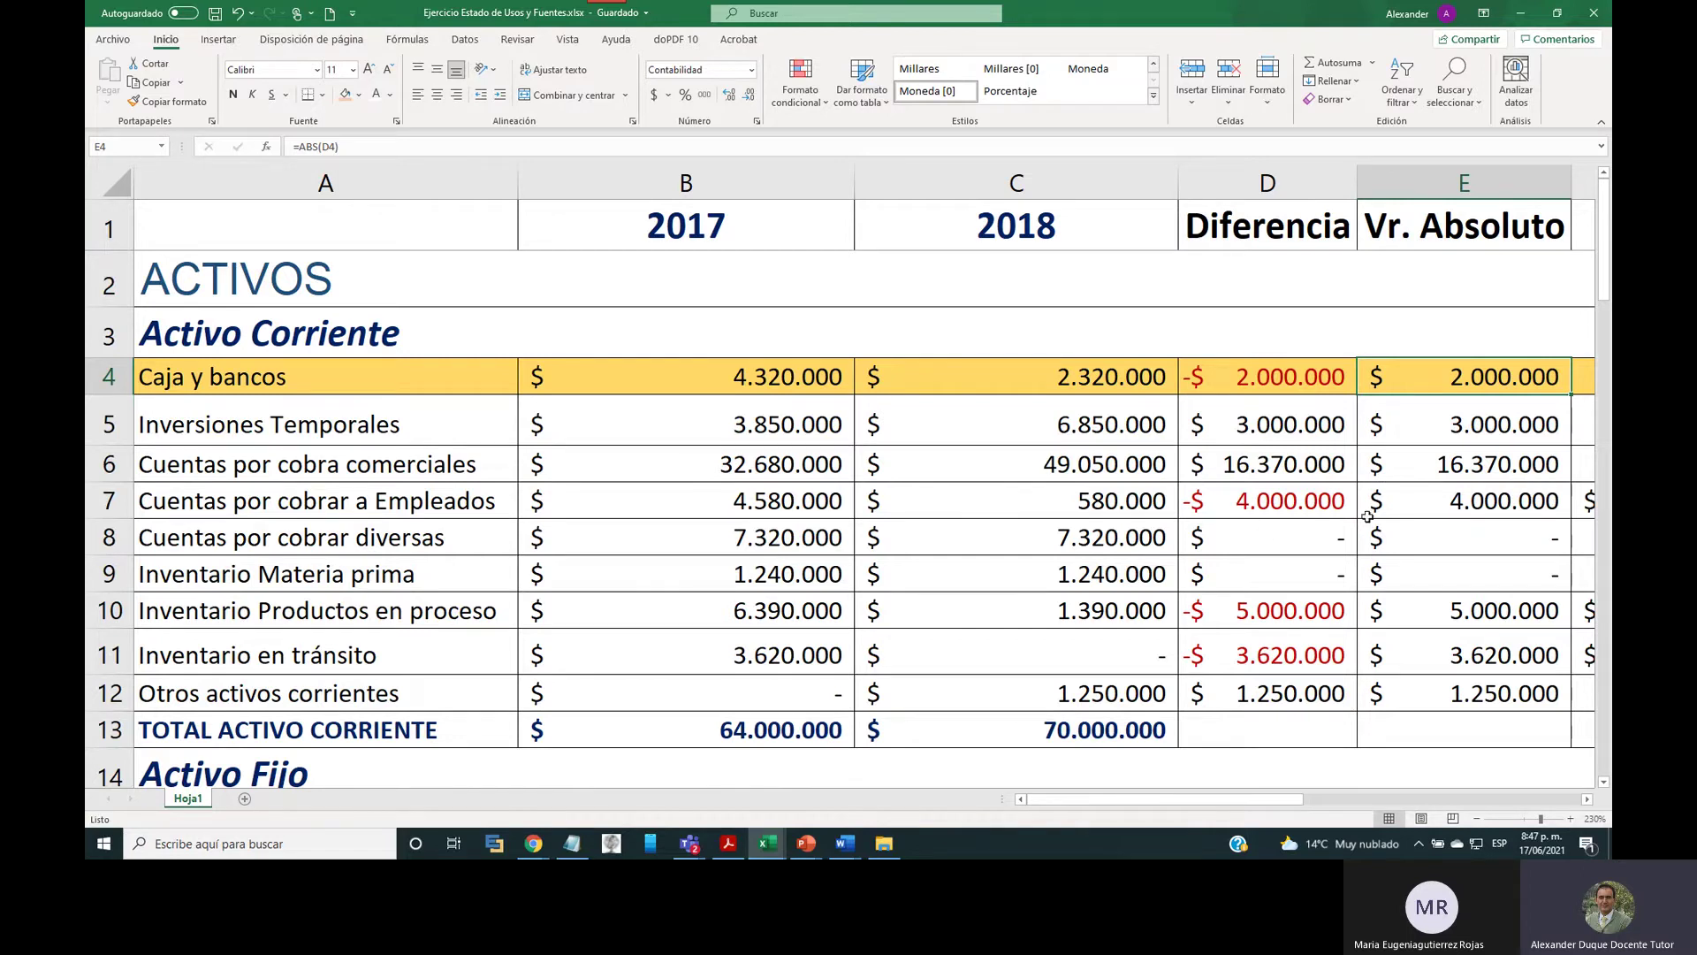
pyautogui.click(1256, 495)
pyautogui.click(1424, 494)
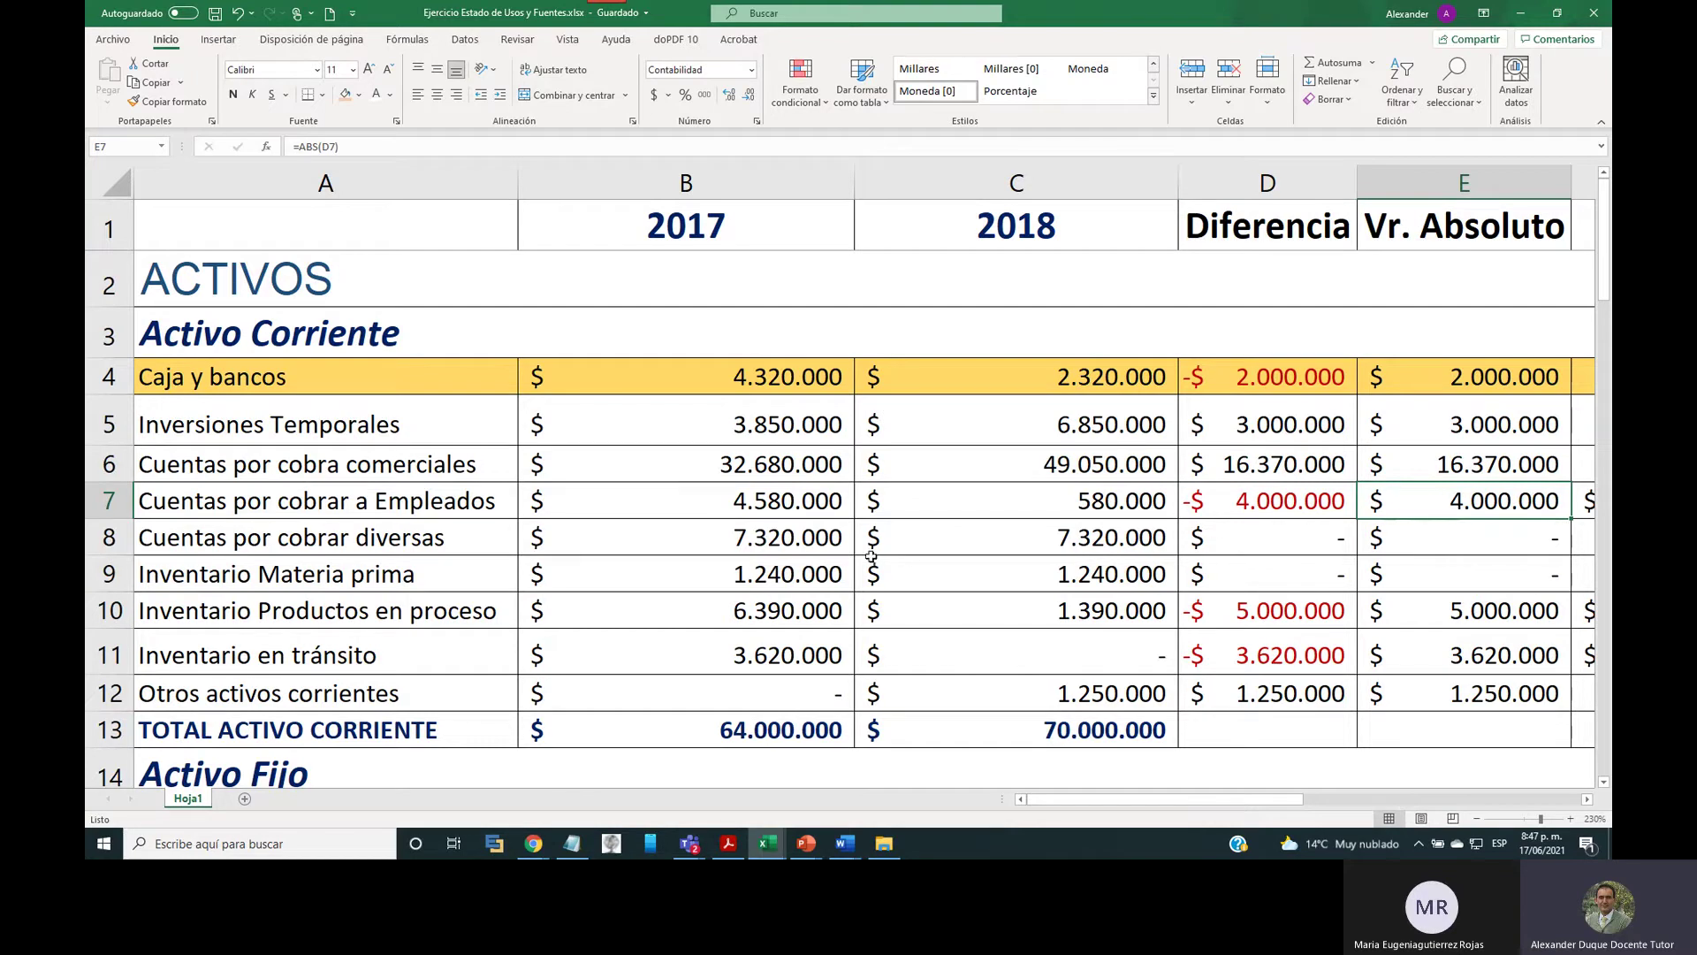
# Highlight rows 8 and 9 together, then Inventario Productos en proceso and Otros activos corrientes, to compare their differences with their absolute values.
pyautogui.moveTo(109, 533); pyautogui.dragTo(123, 571)
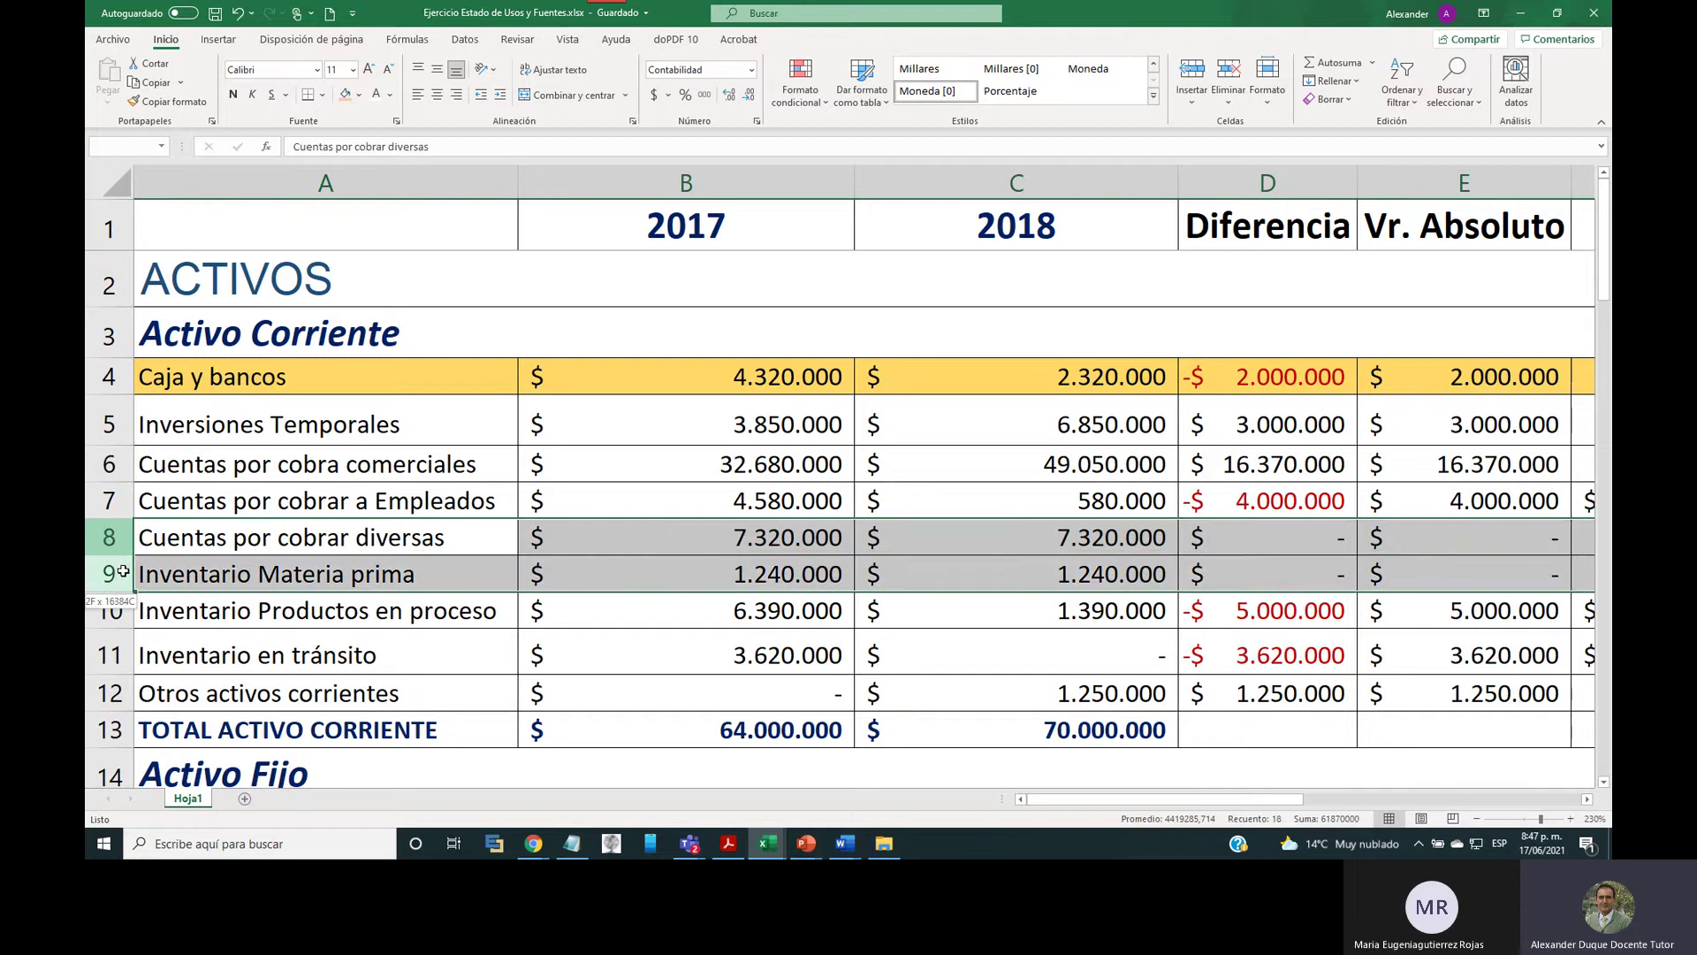
pyautogui.moveTo(122, 571); pyautogui.dragTo(118, 571)
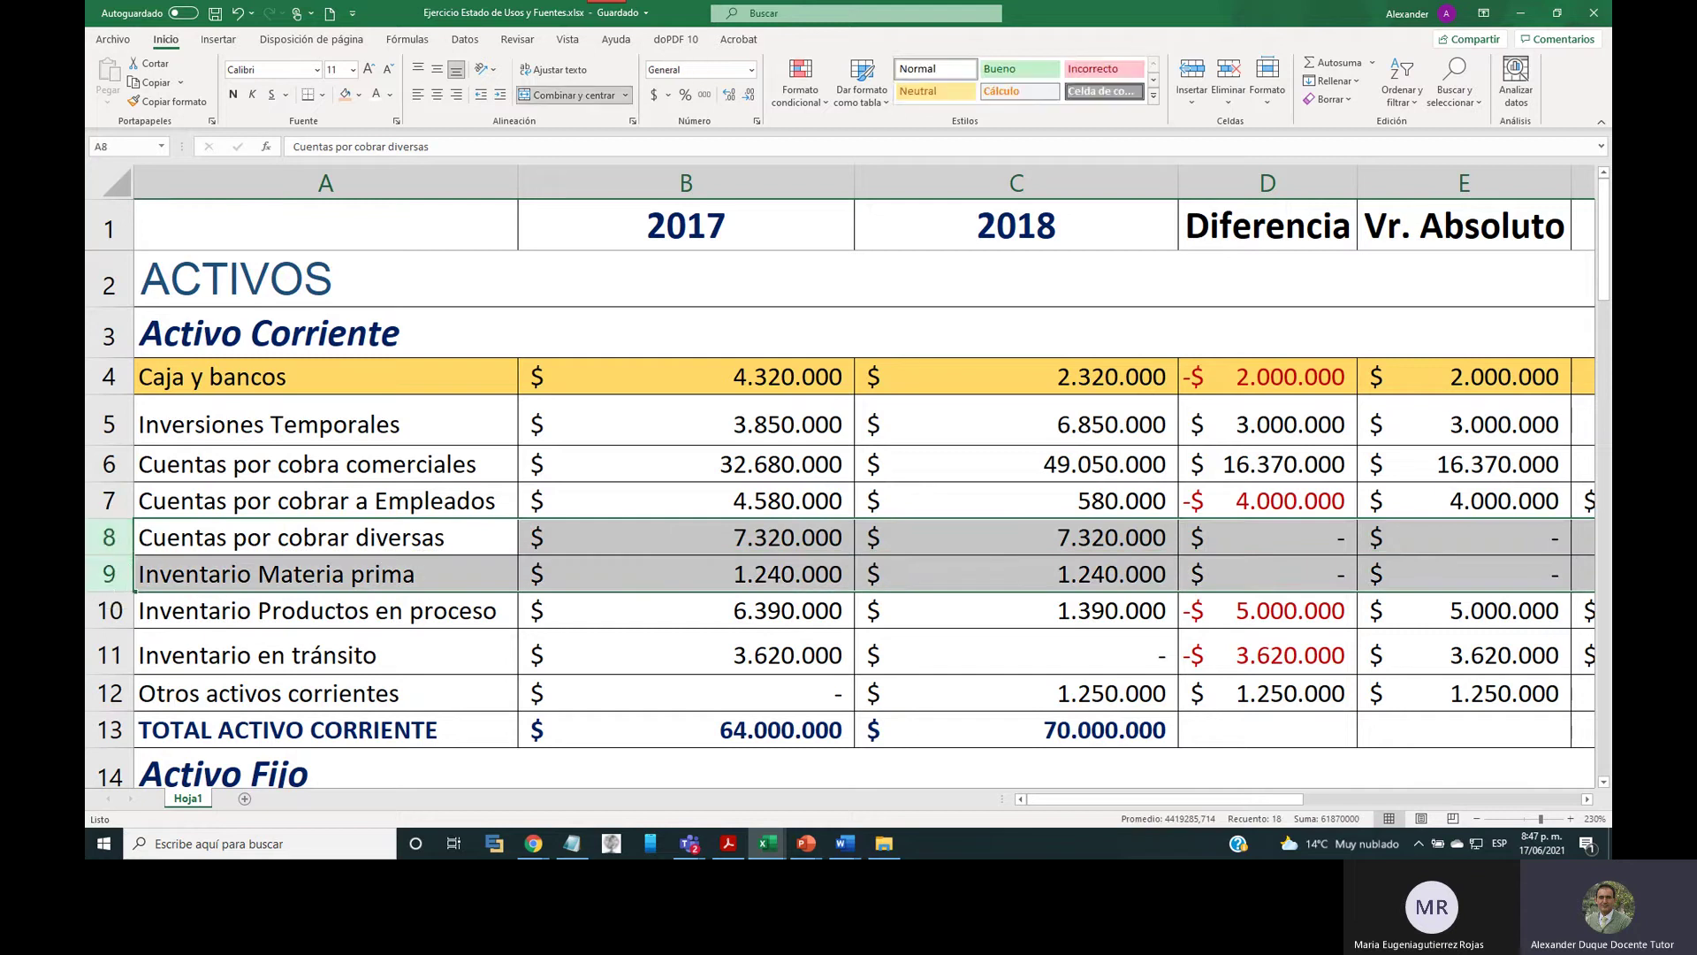
pyautogui.click(109, 610)
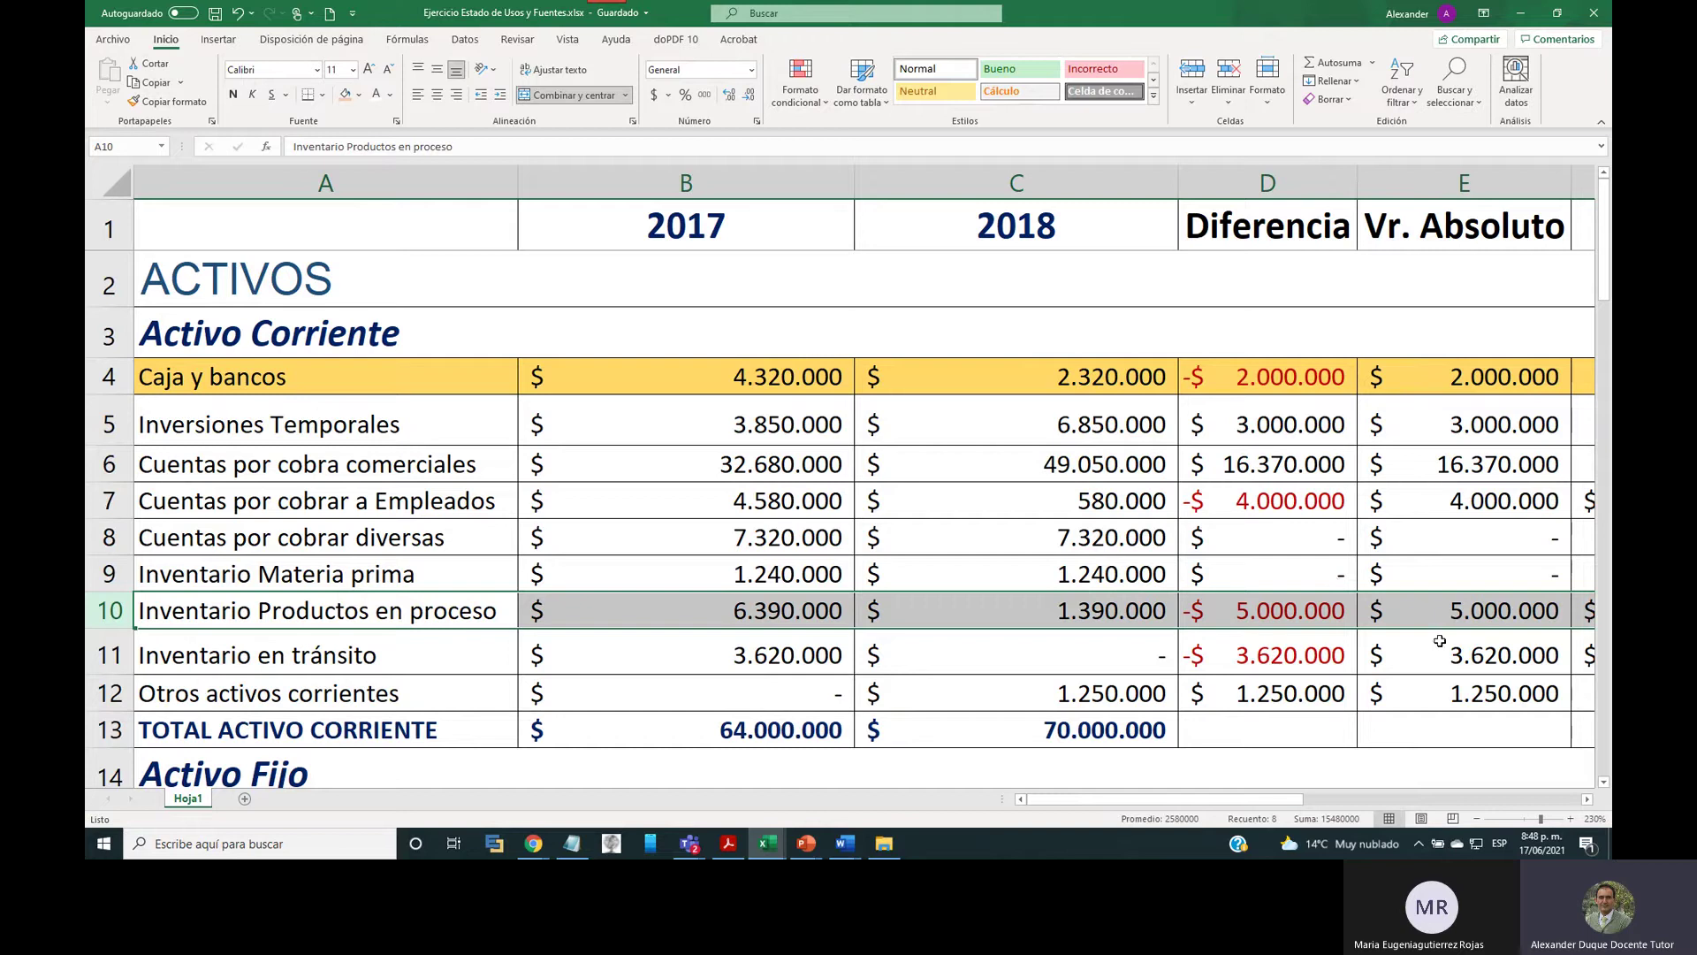
pyautogui.click(119, 691)
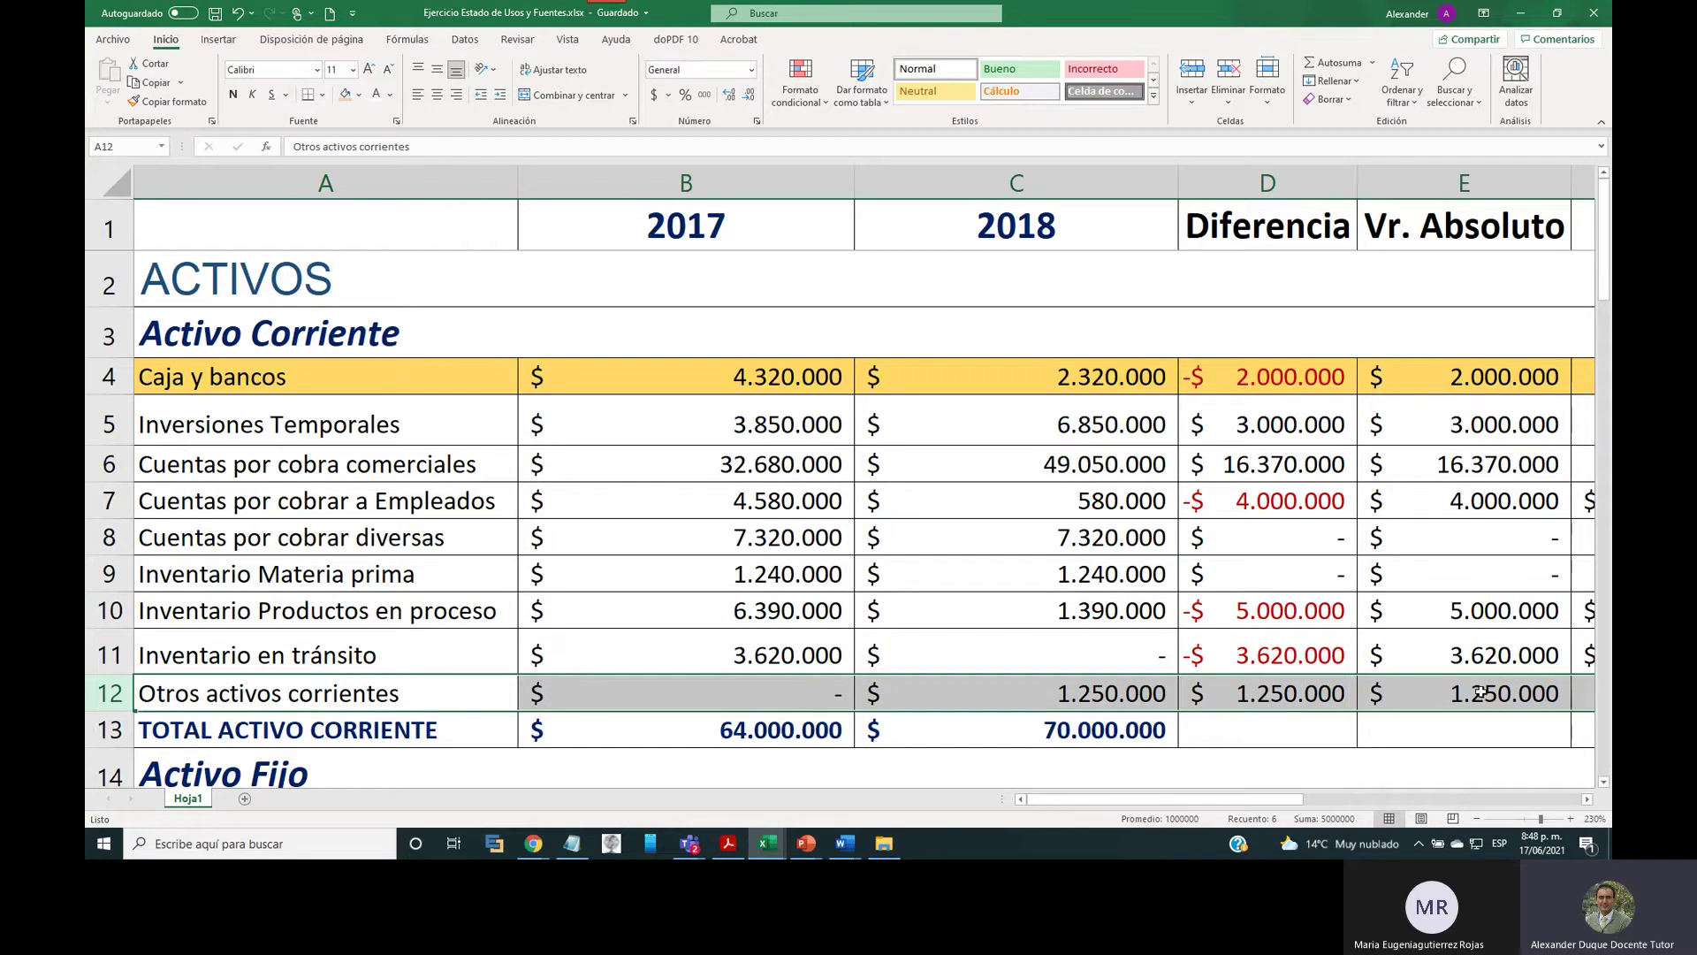
# Highlight the whole Vr. Absoluto column and review the absolute values of the Activo Fijo and Otros activos accounts.
pyautogui.click(1472, 183)
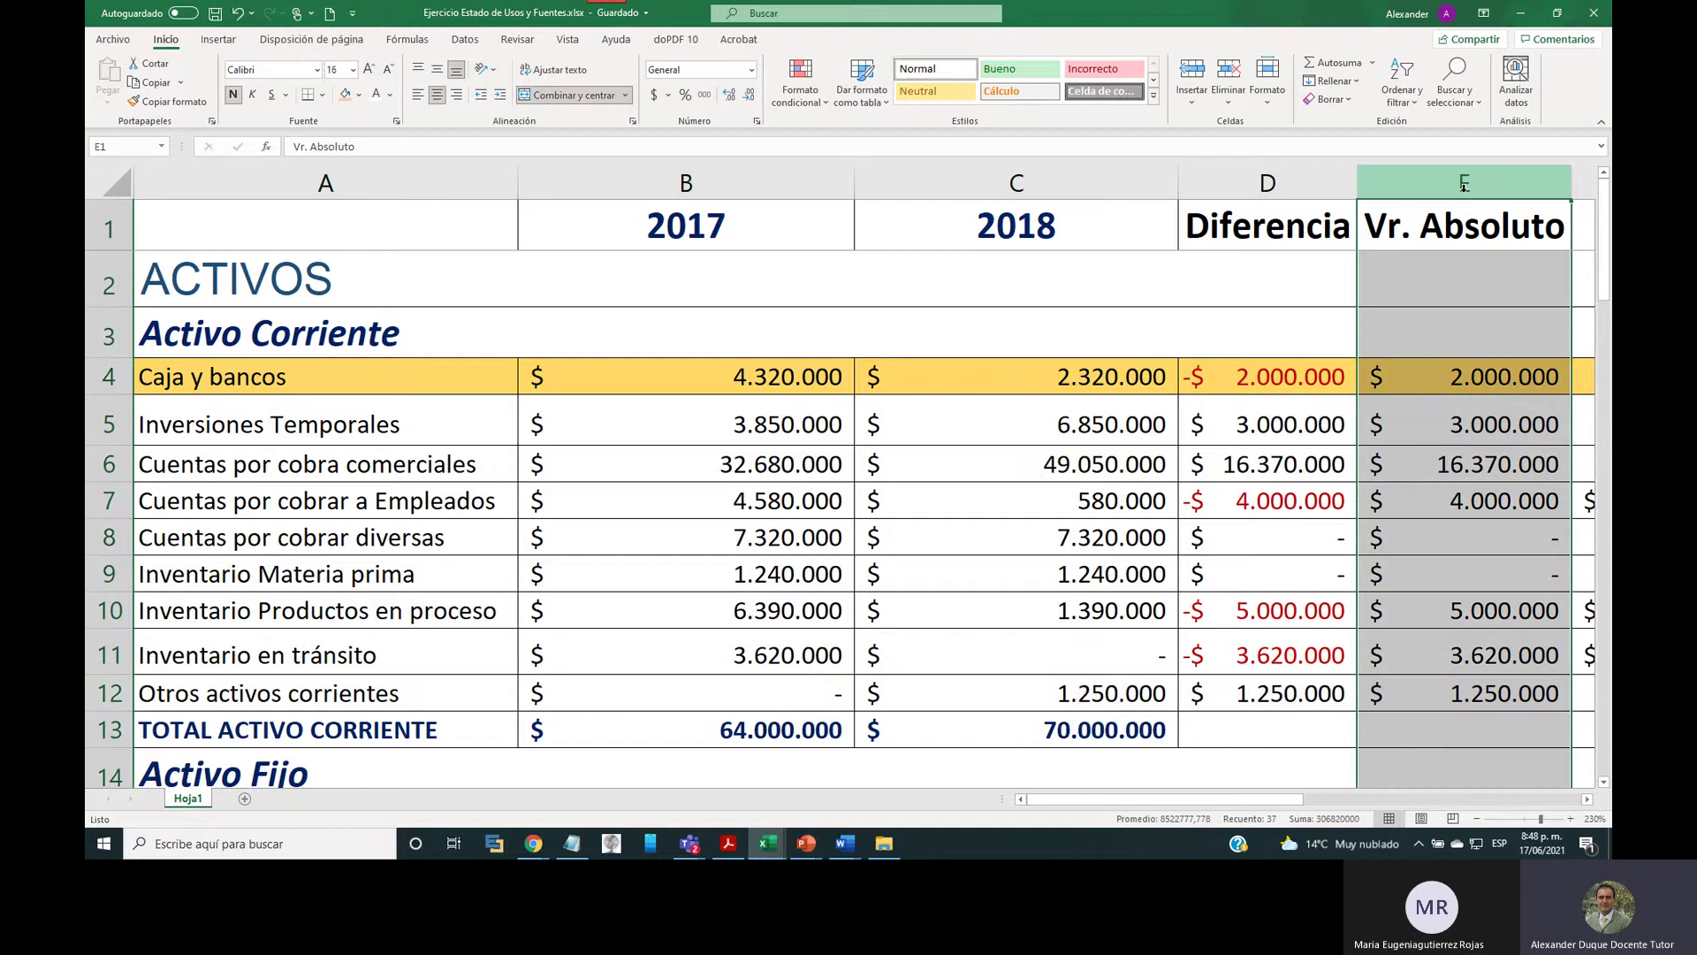
pyautogui.scroll(-4, 1231, 599)
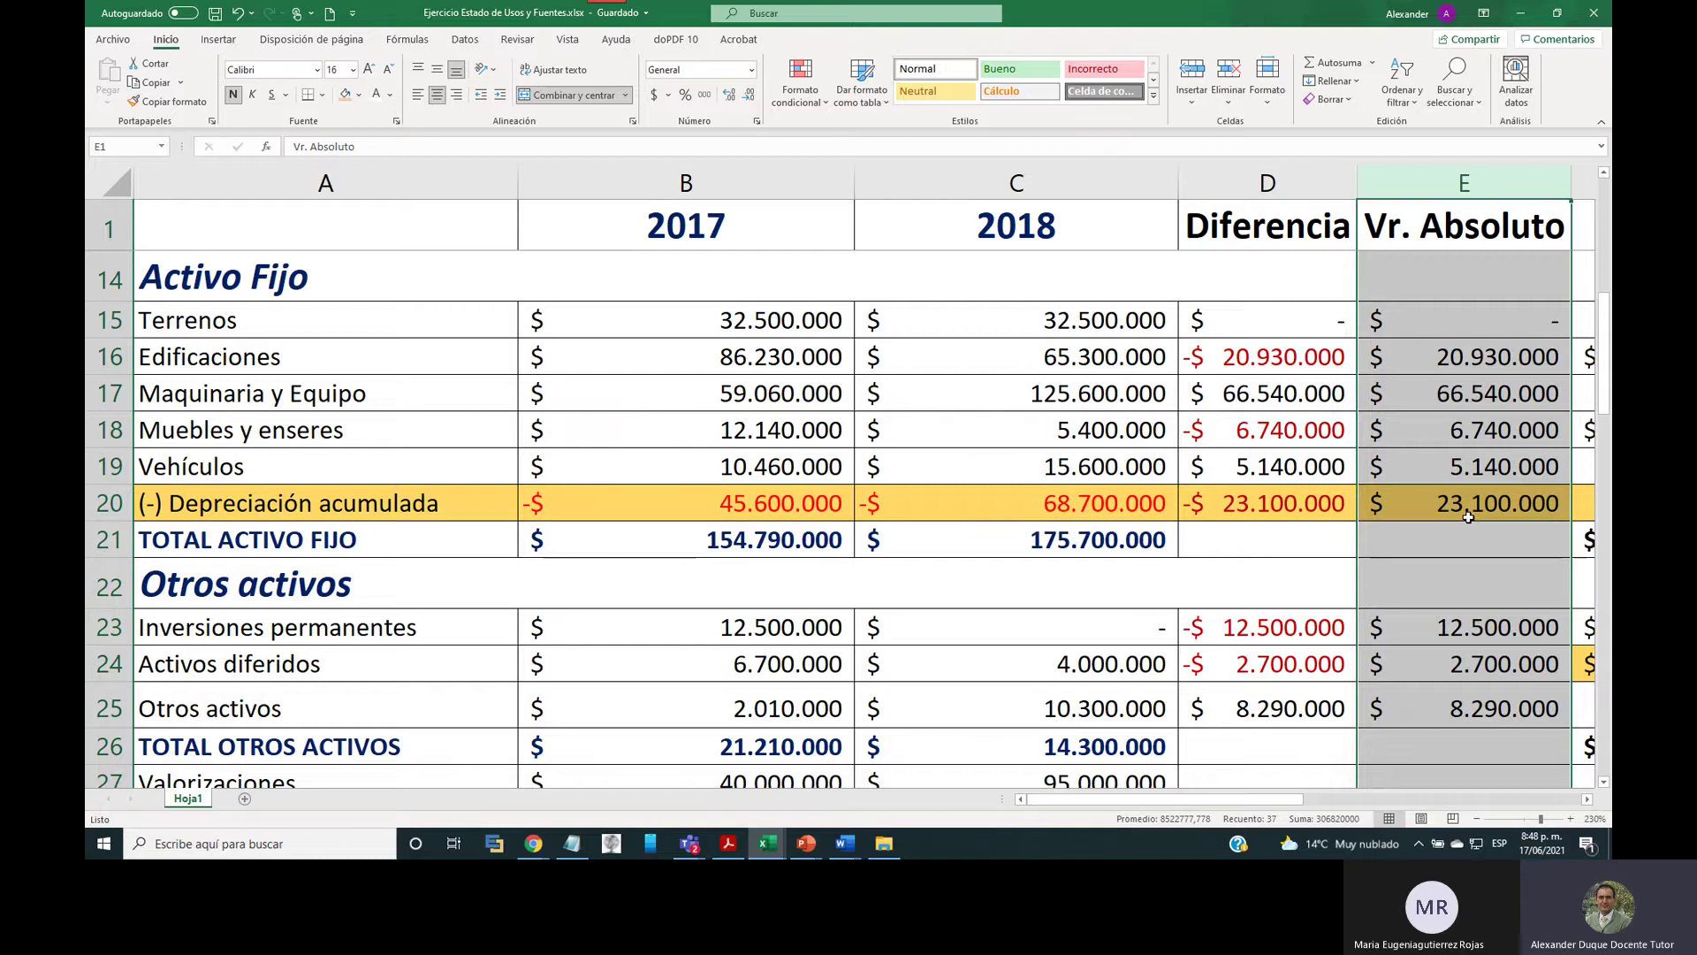
pyautogui.scroll(-2, 495, 680)
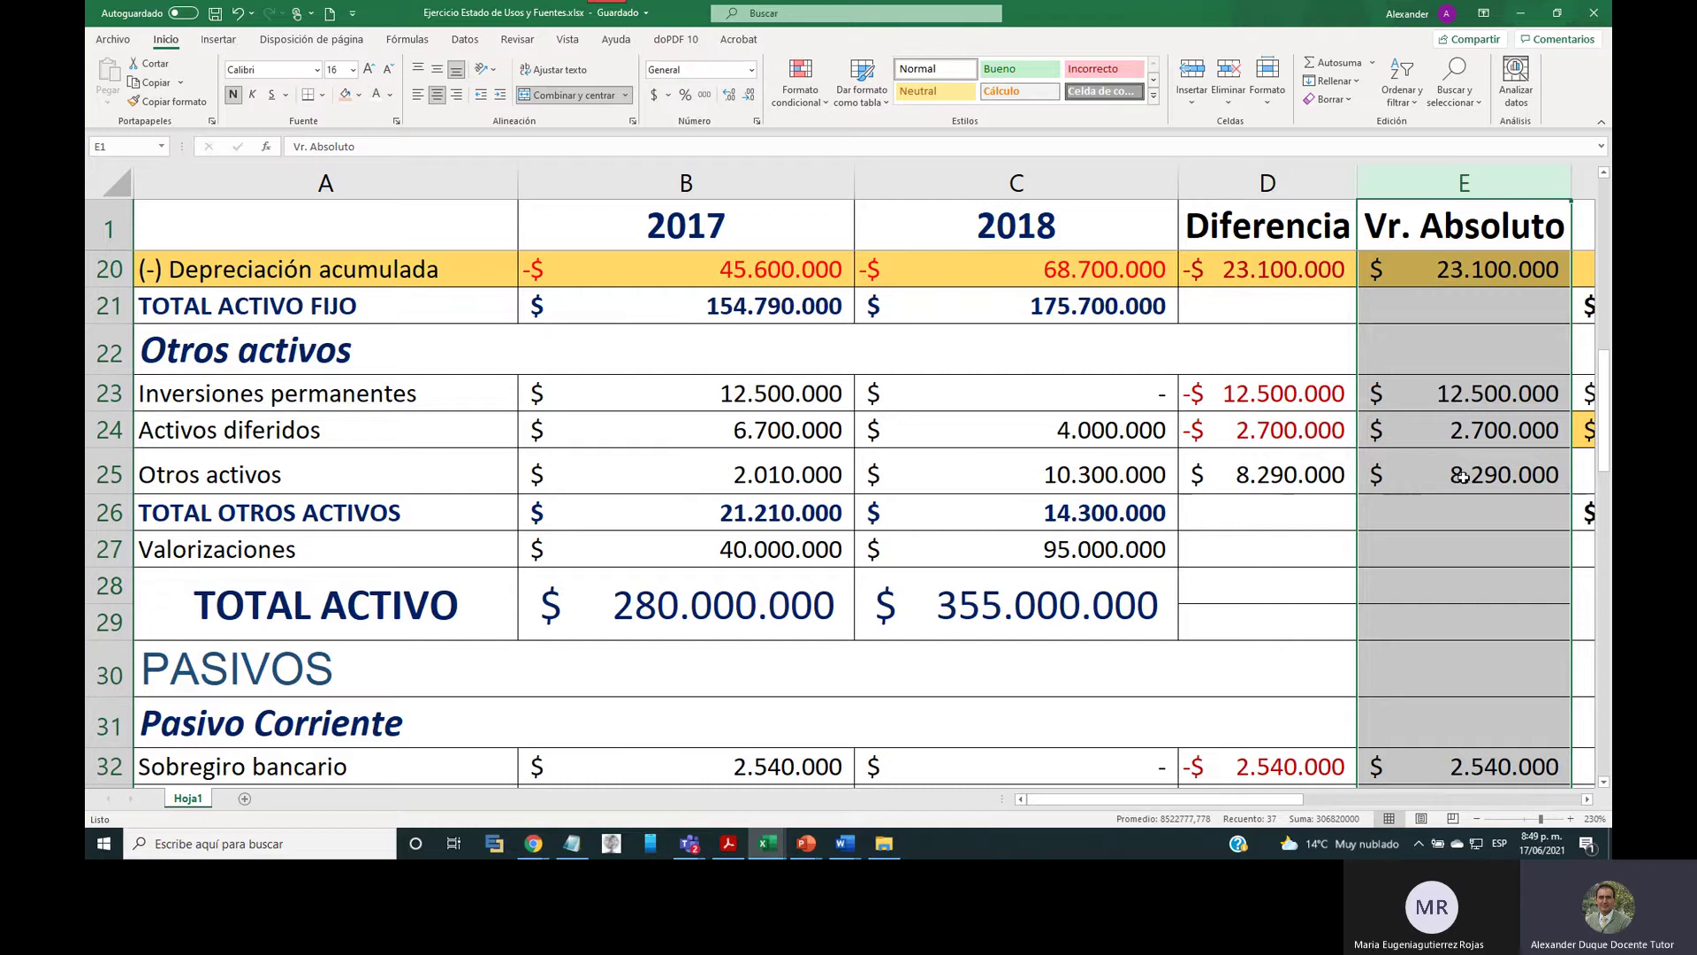
# Highlight the Sobregiro bancario row under Pasivo Corriente to compare its difference with its absolute value.
pyautogui.scroll(-5, 1459, 474)
pyautogui.scroll(1, 1459, 474)
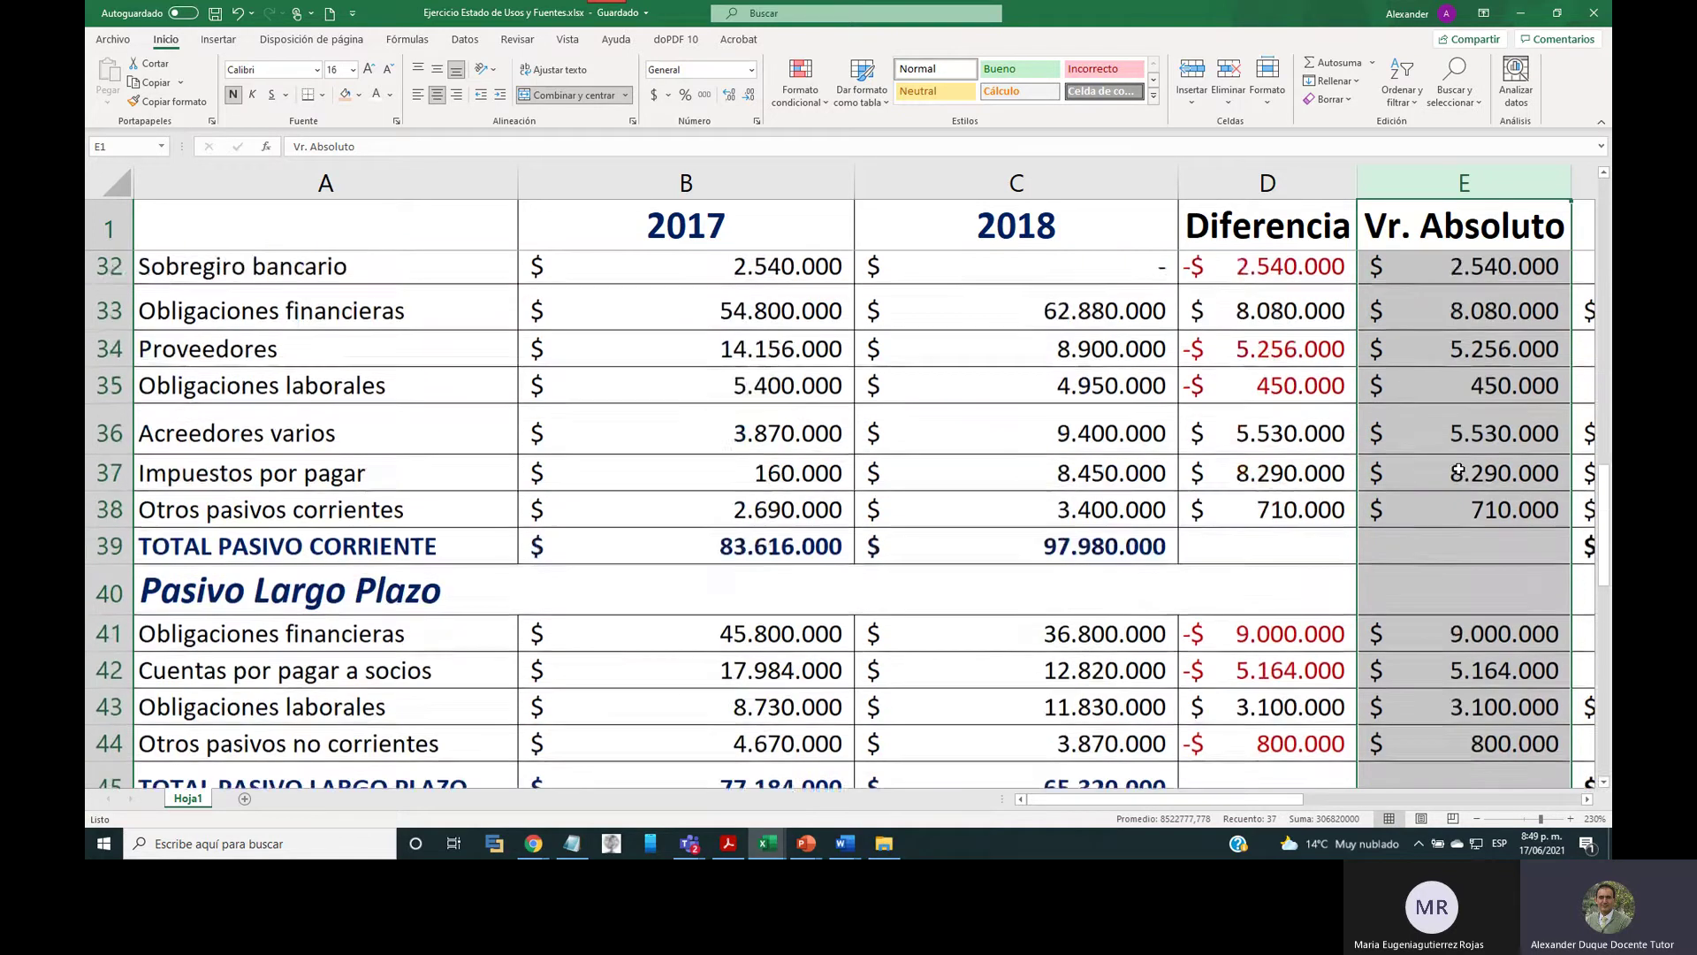
pyautogui.scroll(1, 1459, 474)
pyautogui.click(108, 413)
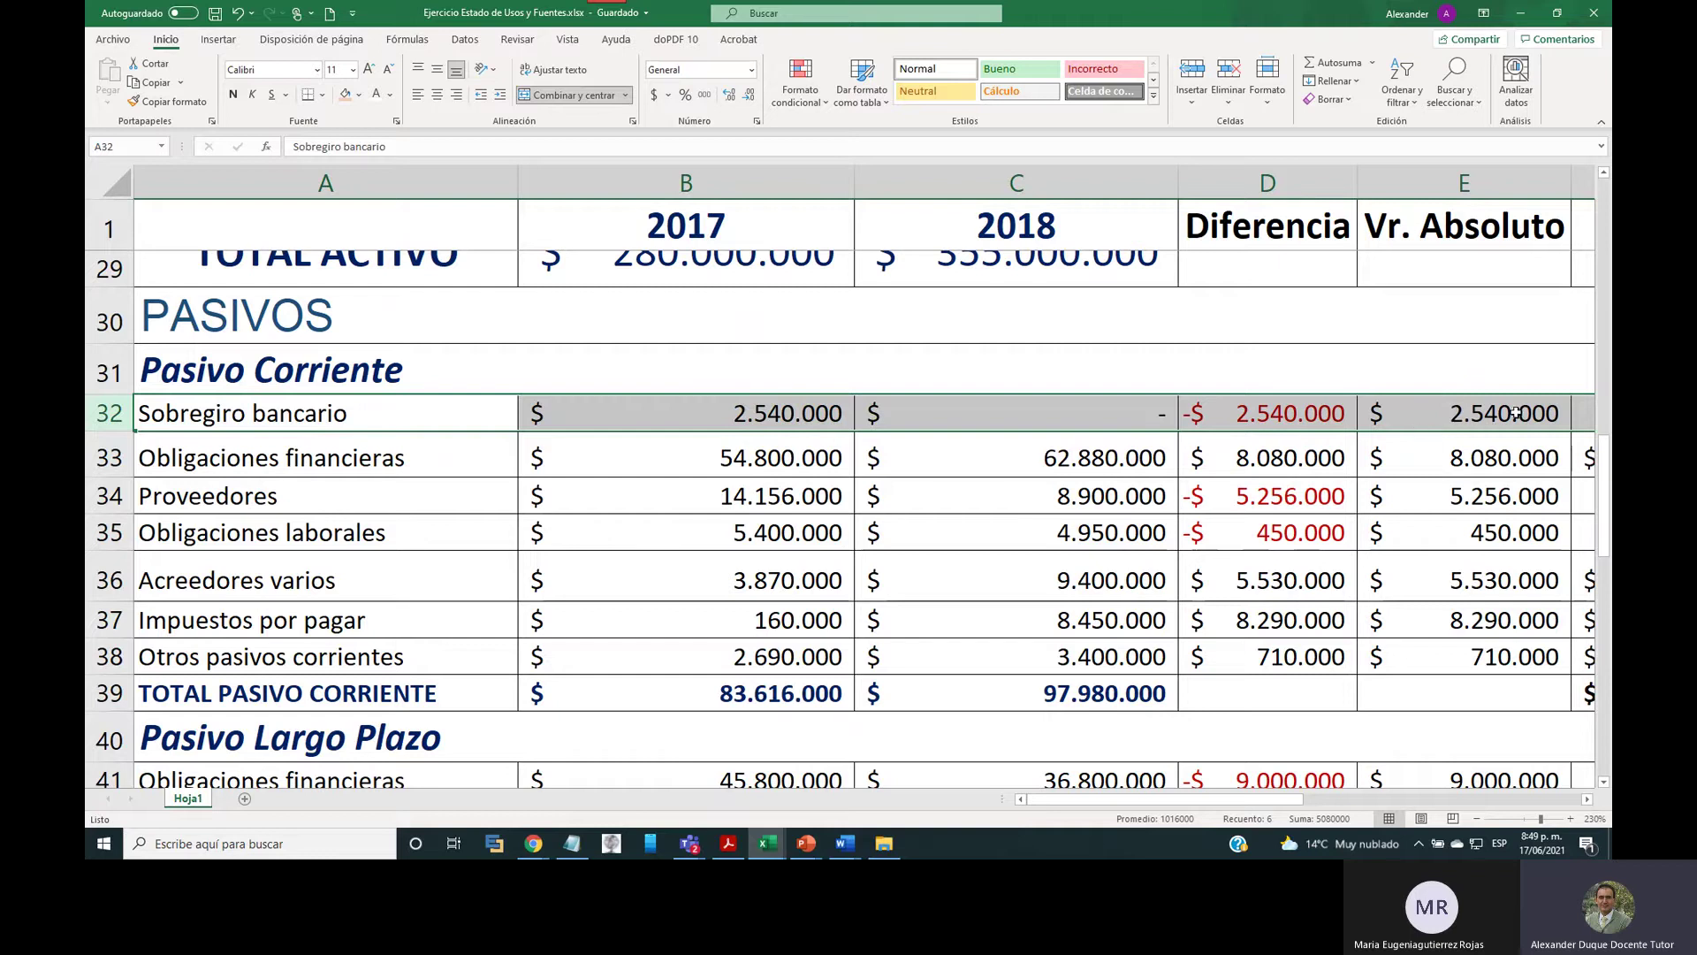
# Compare the differences and absolute values of Obligaciones financieras, Proveedores and Acreedores varios under Pasivo Corriente.
pyautogui.click(1279, 454)
pyautogui.click(1454, 455)
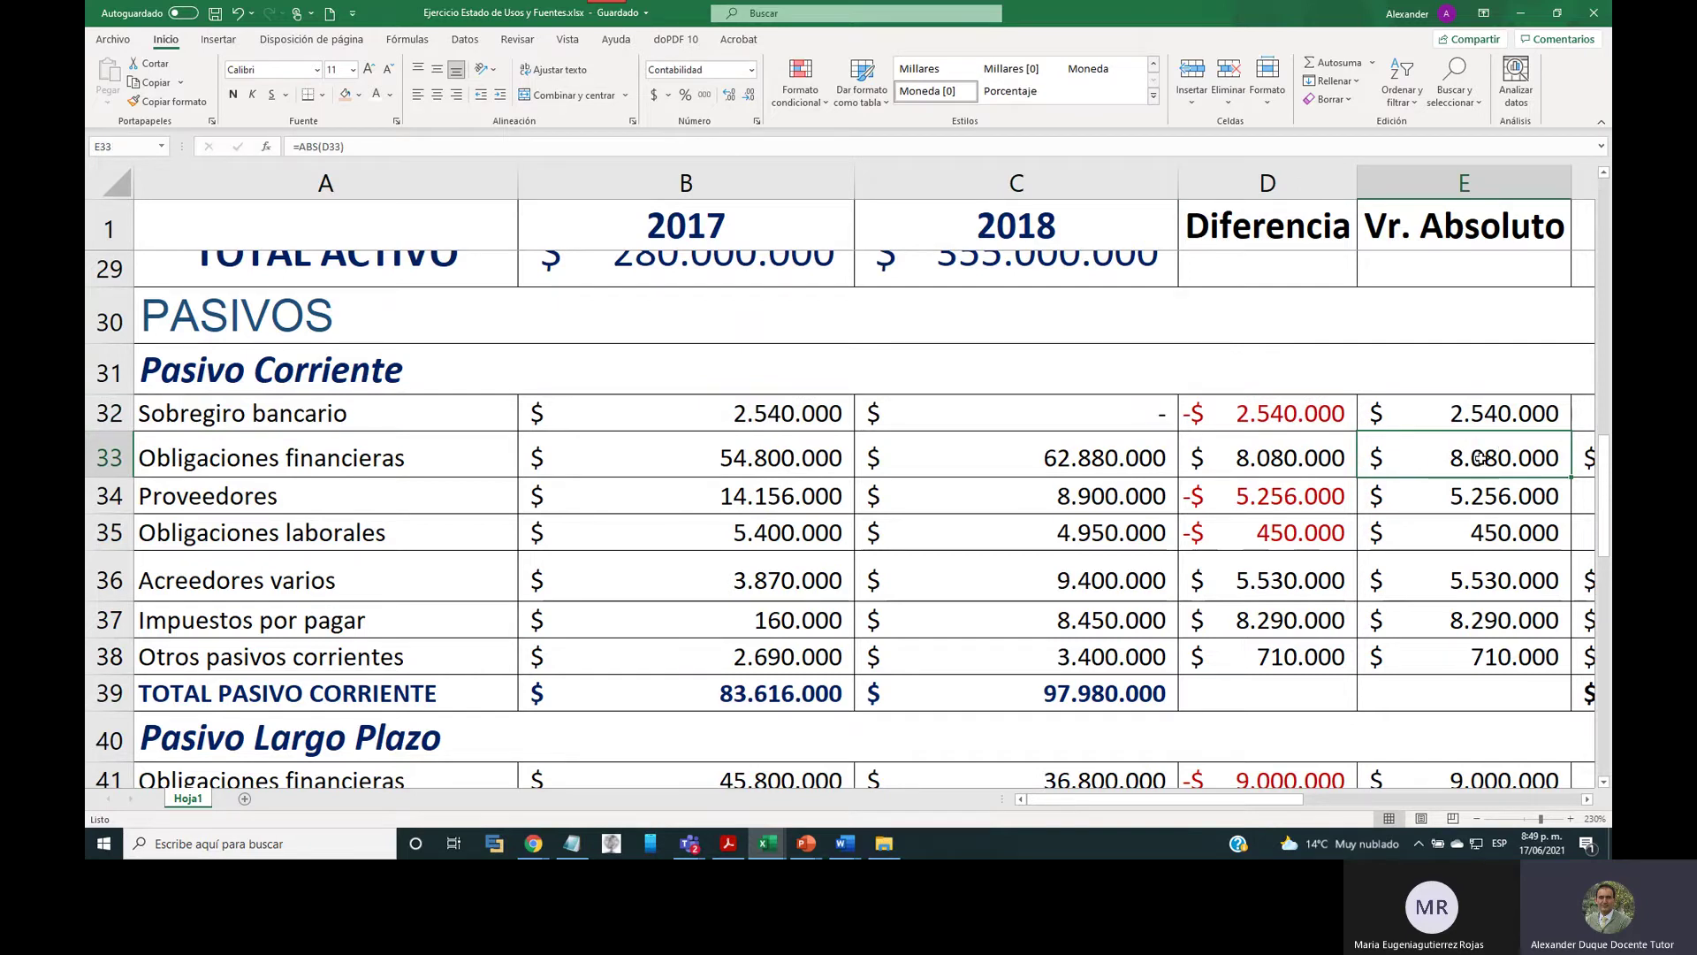
pyautogui.click(1233, 498)
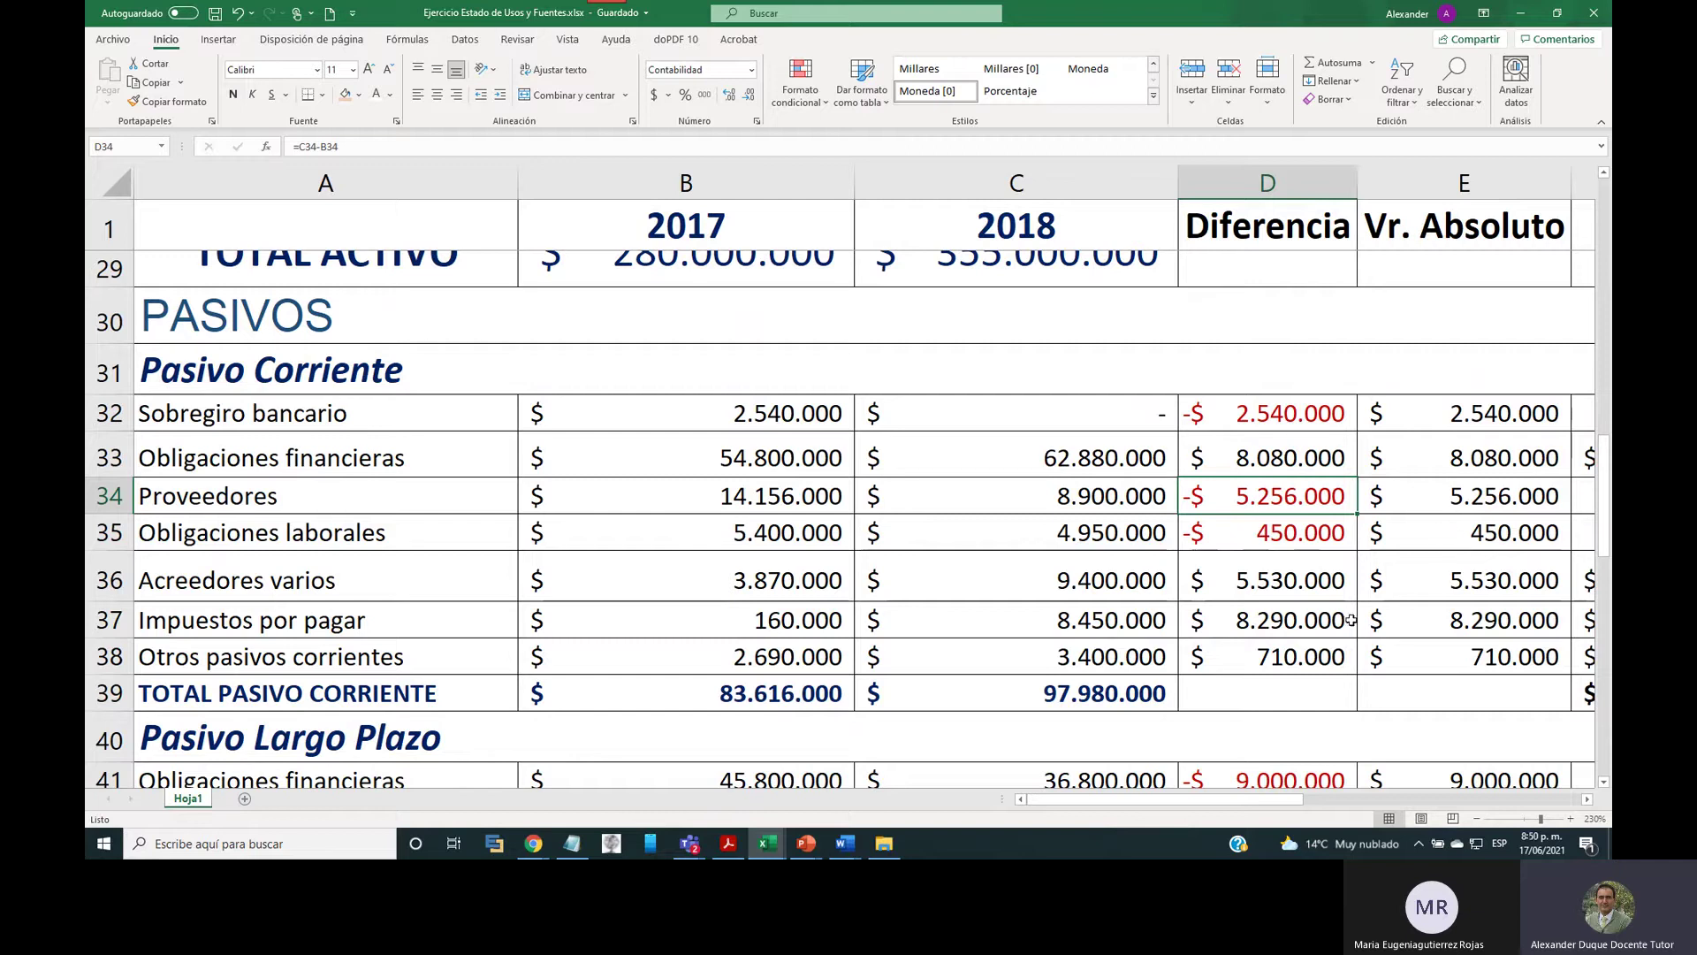
pyautogui.click(109, 579)
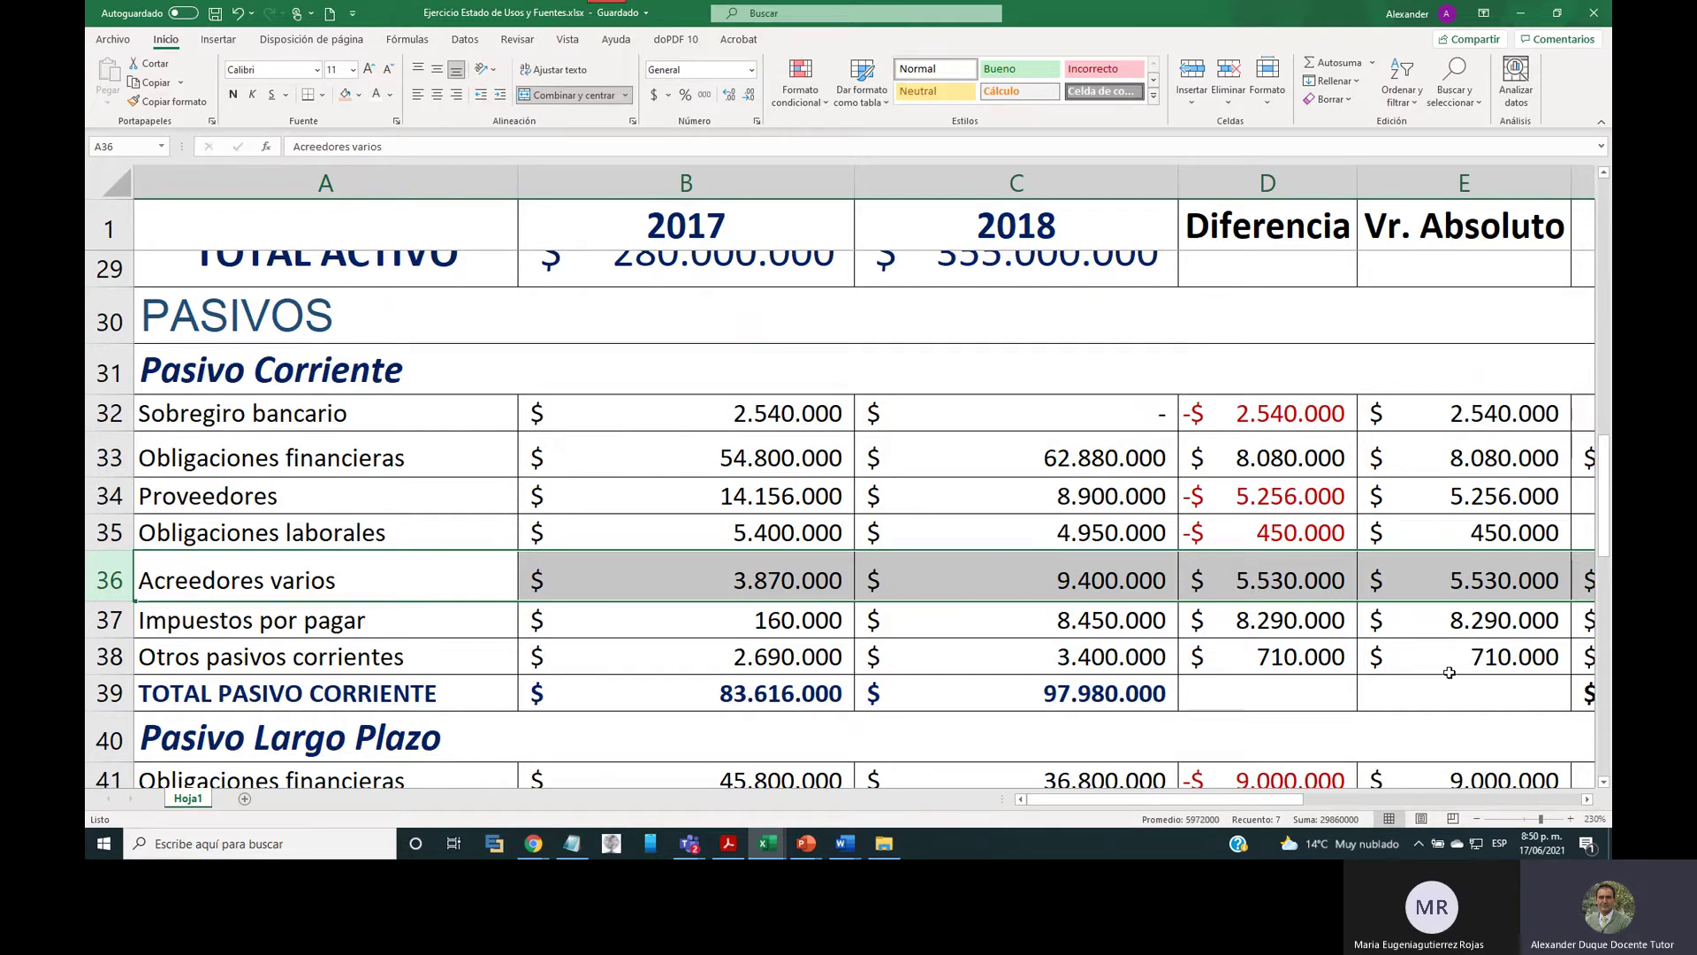
# Highlight the whole Vr. Absoluto column and review the absolute values of the long-term liability and Patrimonio accounts.
pyautogui.click(1387, 193)
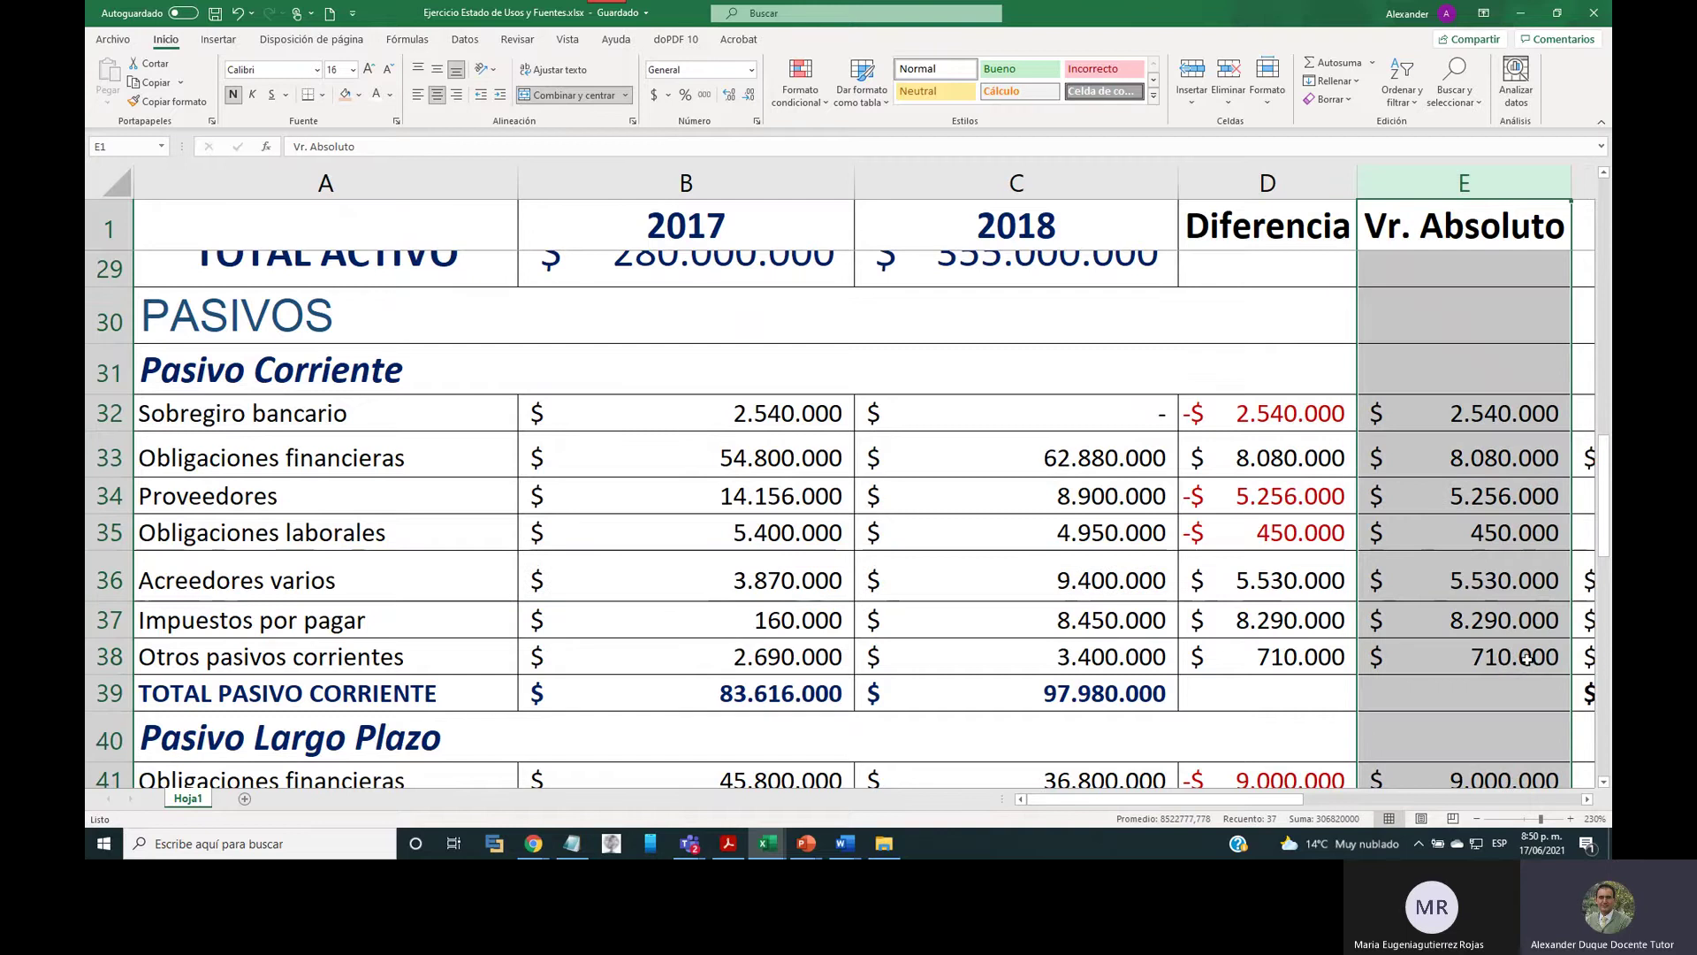
pyautogui.scroll(-7, 1459, 608)
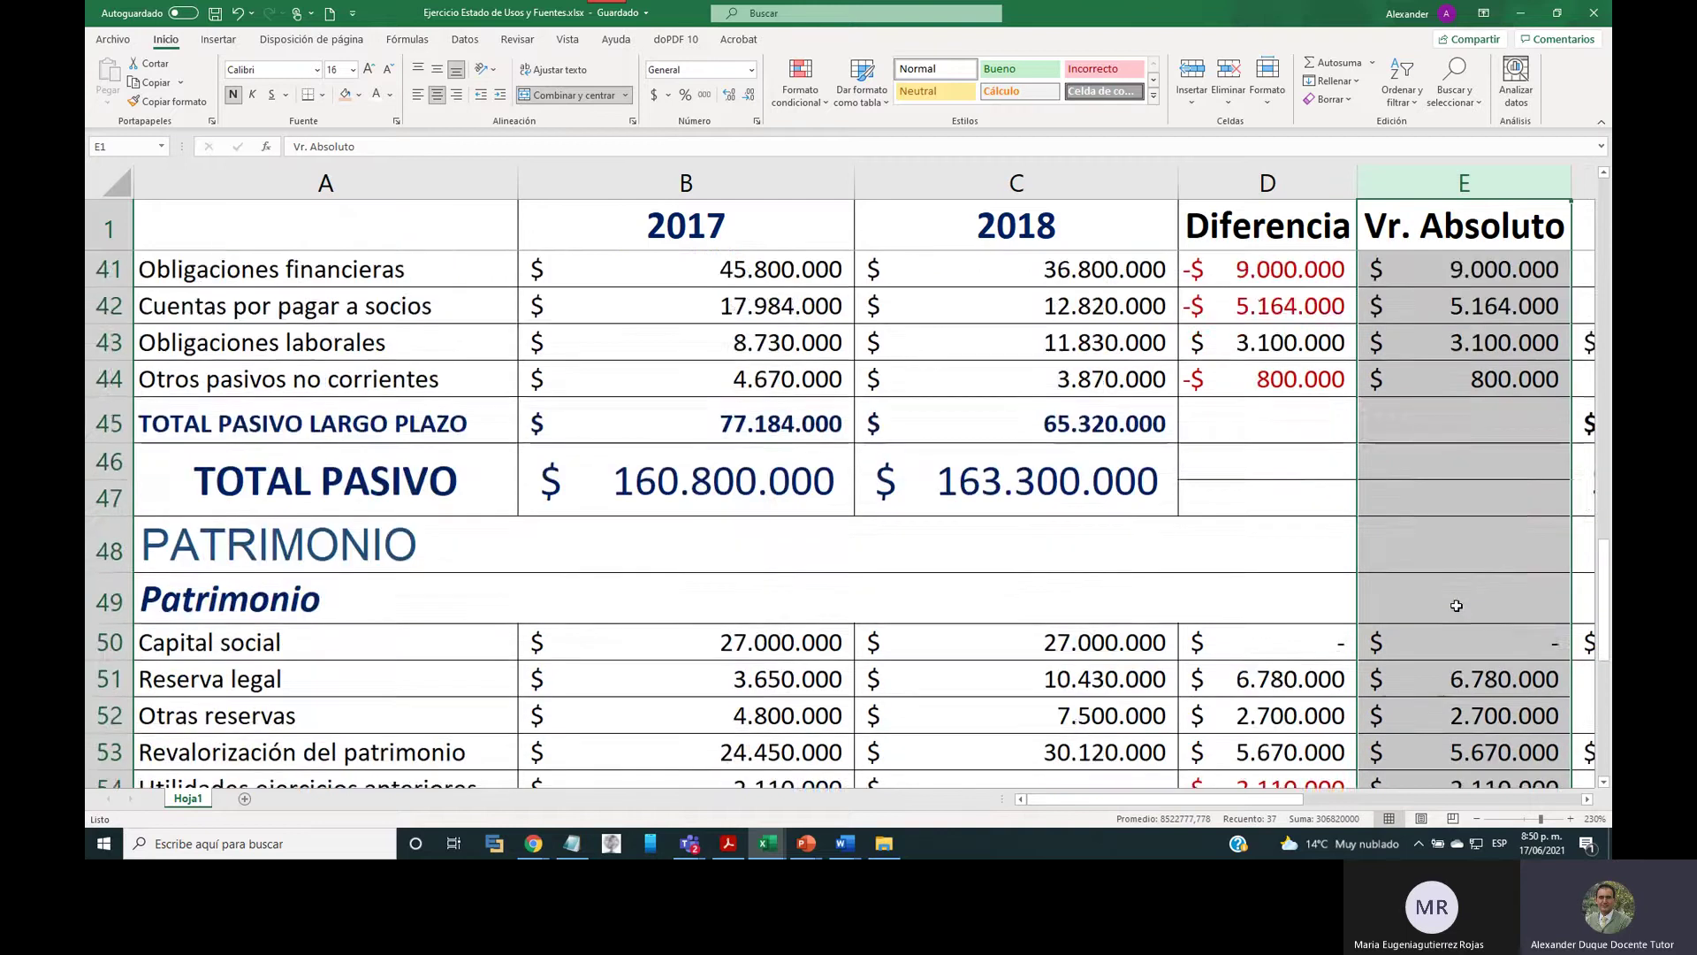
pyautogui.scroll(4, 1457, 606)
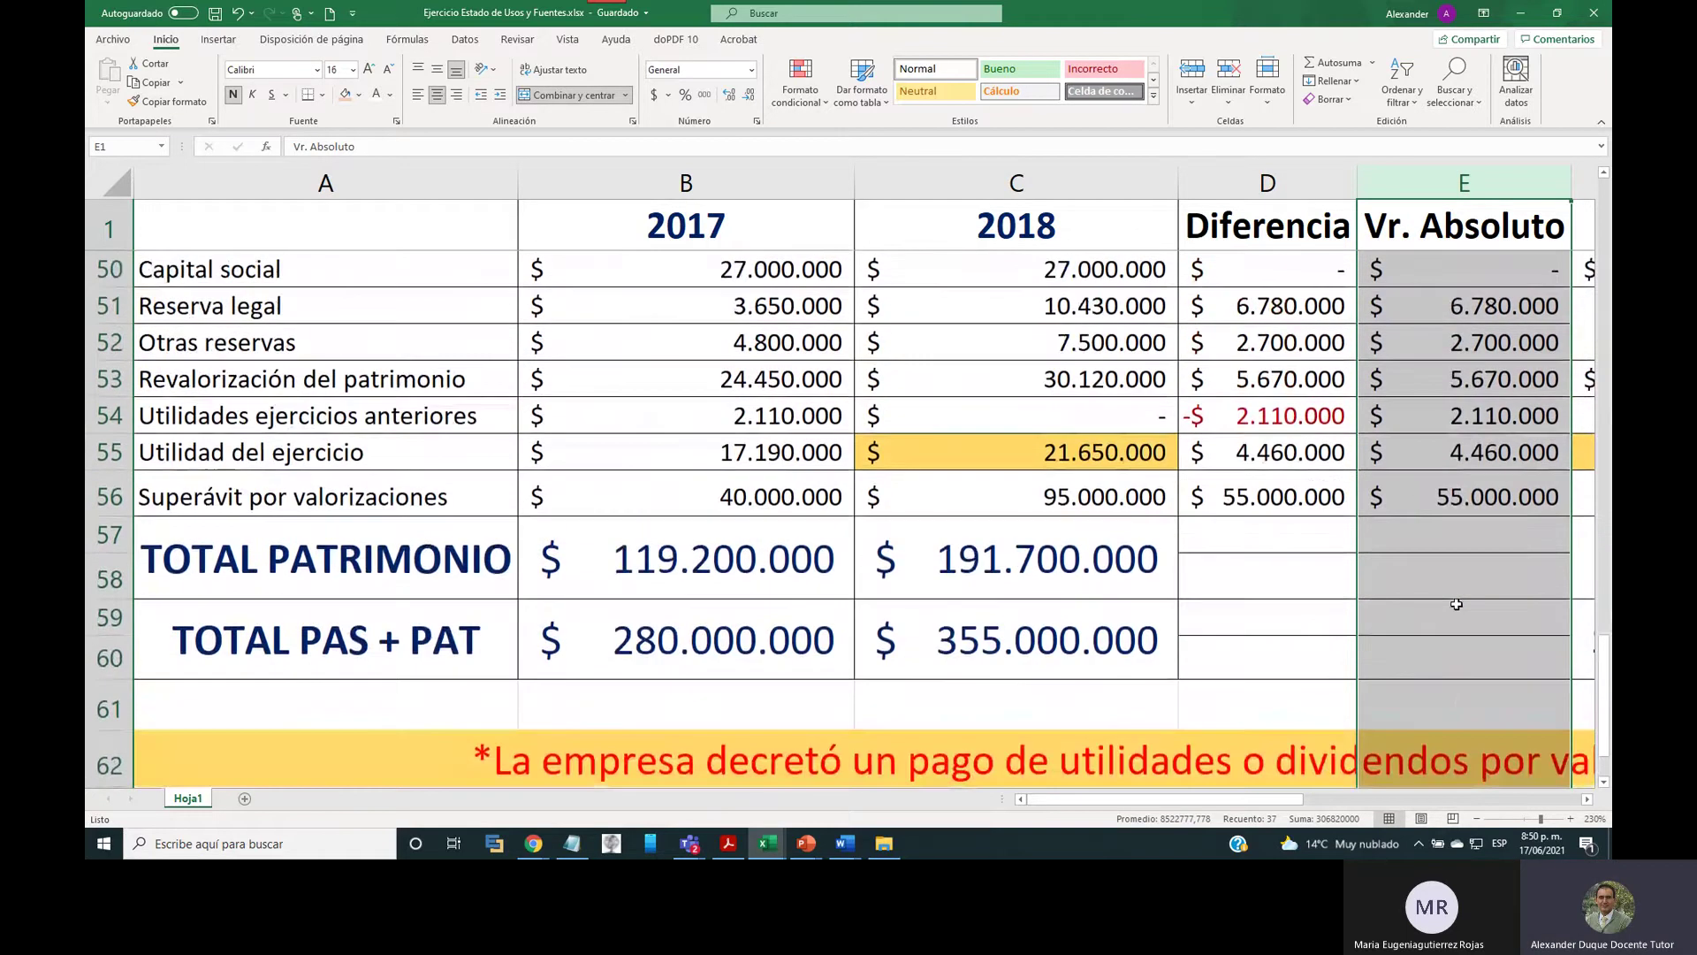
pyautogui.scroll(1, 1457, 604)
pyautogui.scroll(-1, 1455, 598)
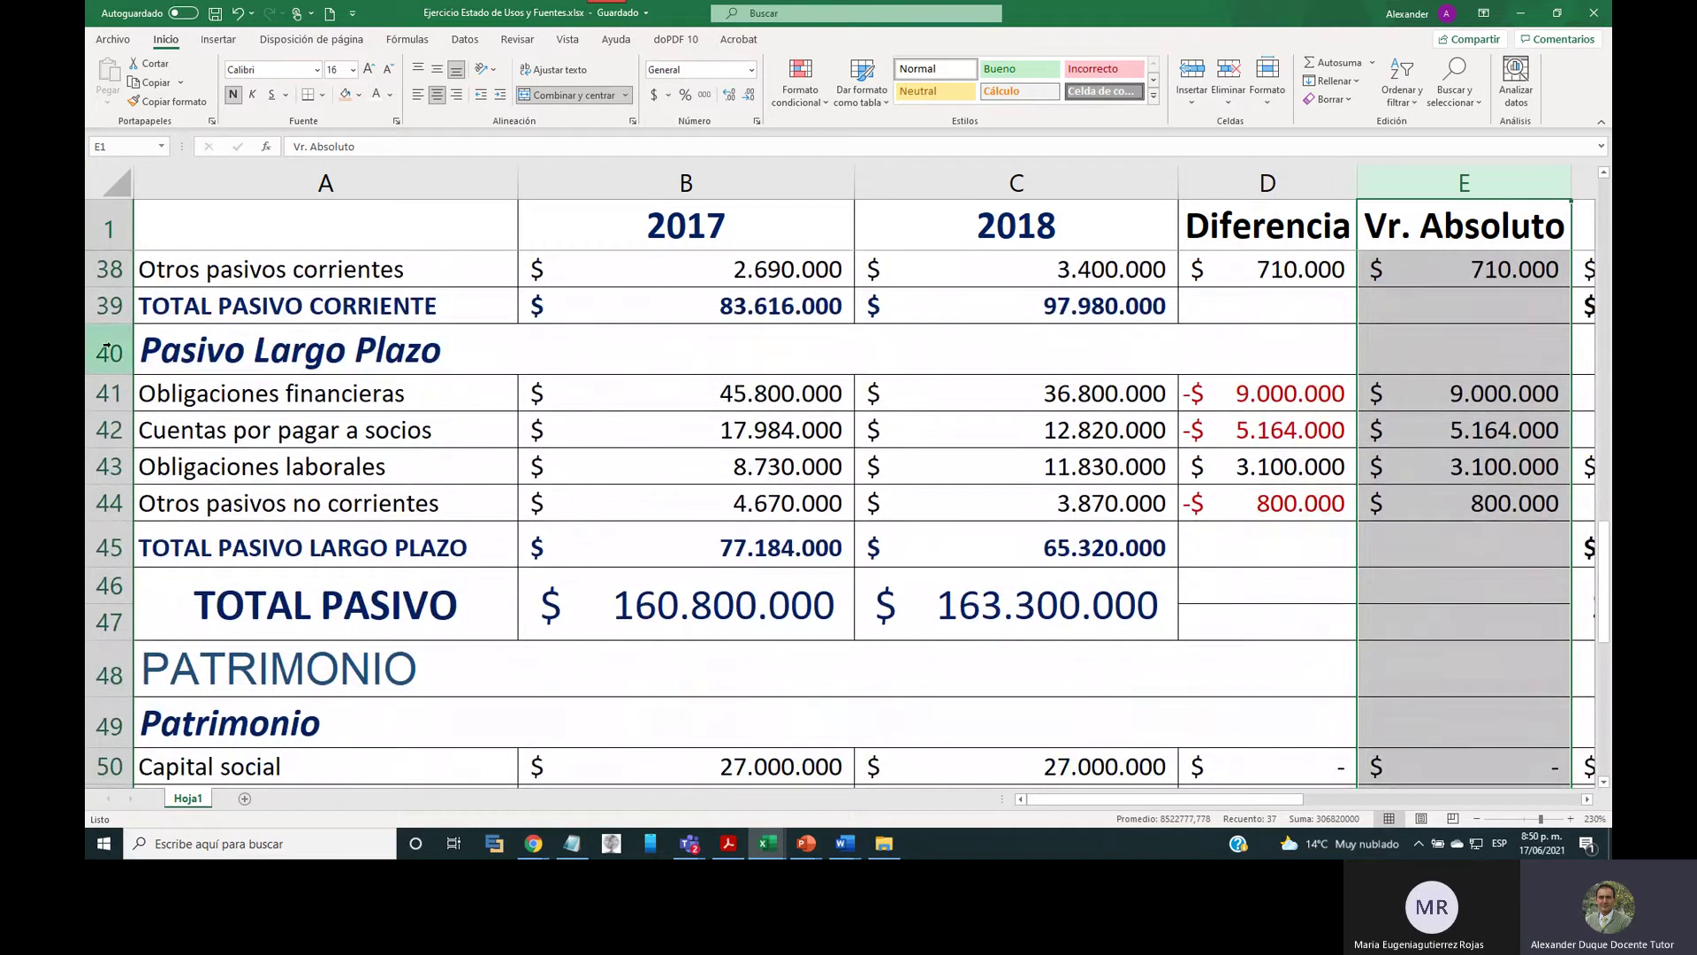
# Highlight the Pasivo Largo Plazo heading, then Cuentas por pagar a socios, Obligaciones laborales and Otros pasivos no corrientes to compare their values.
pyautogui.click(354, 352)
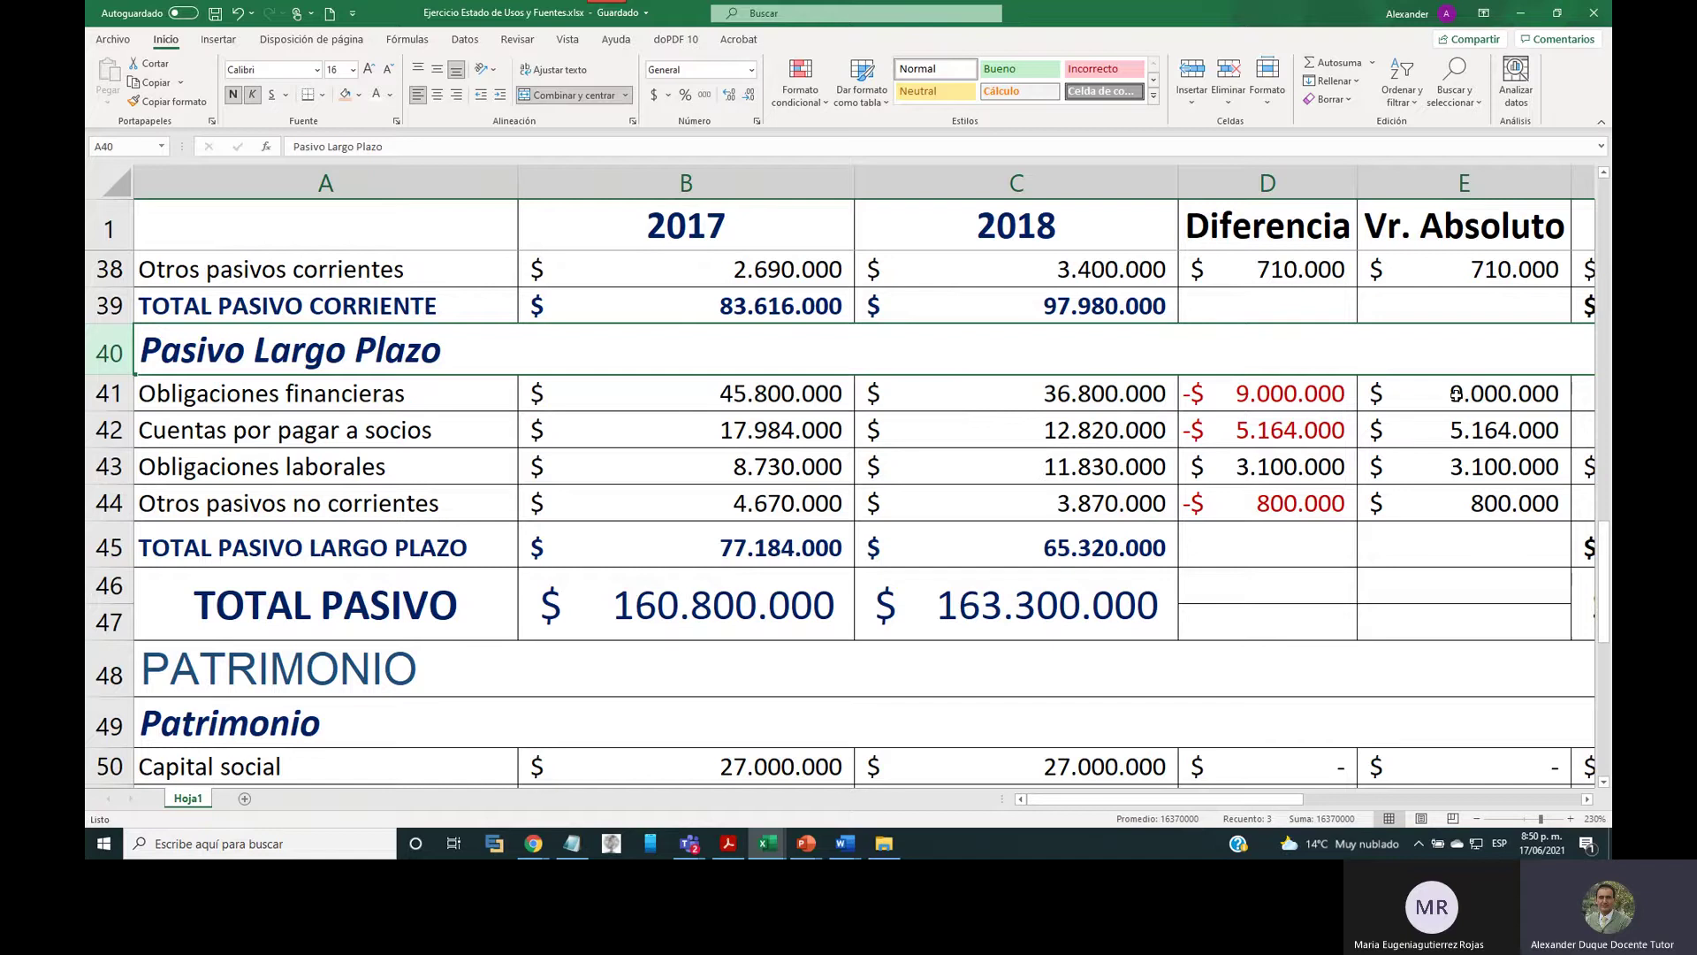
pyautogui.click(109, 429)
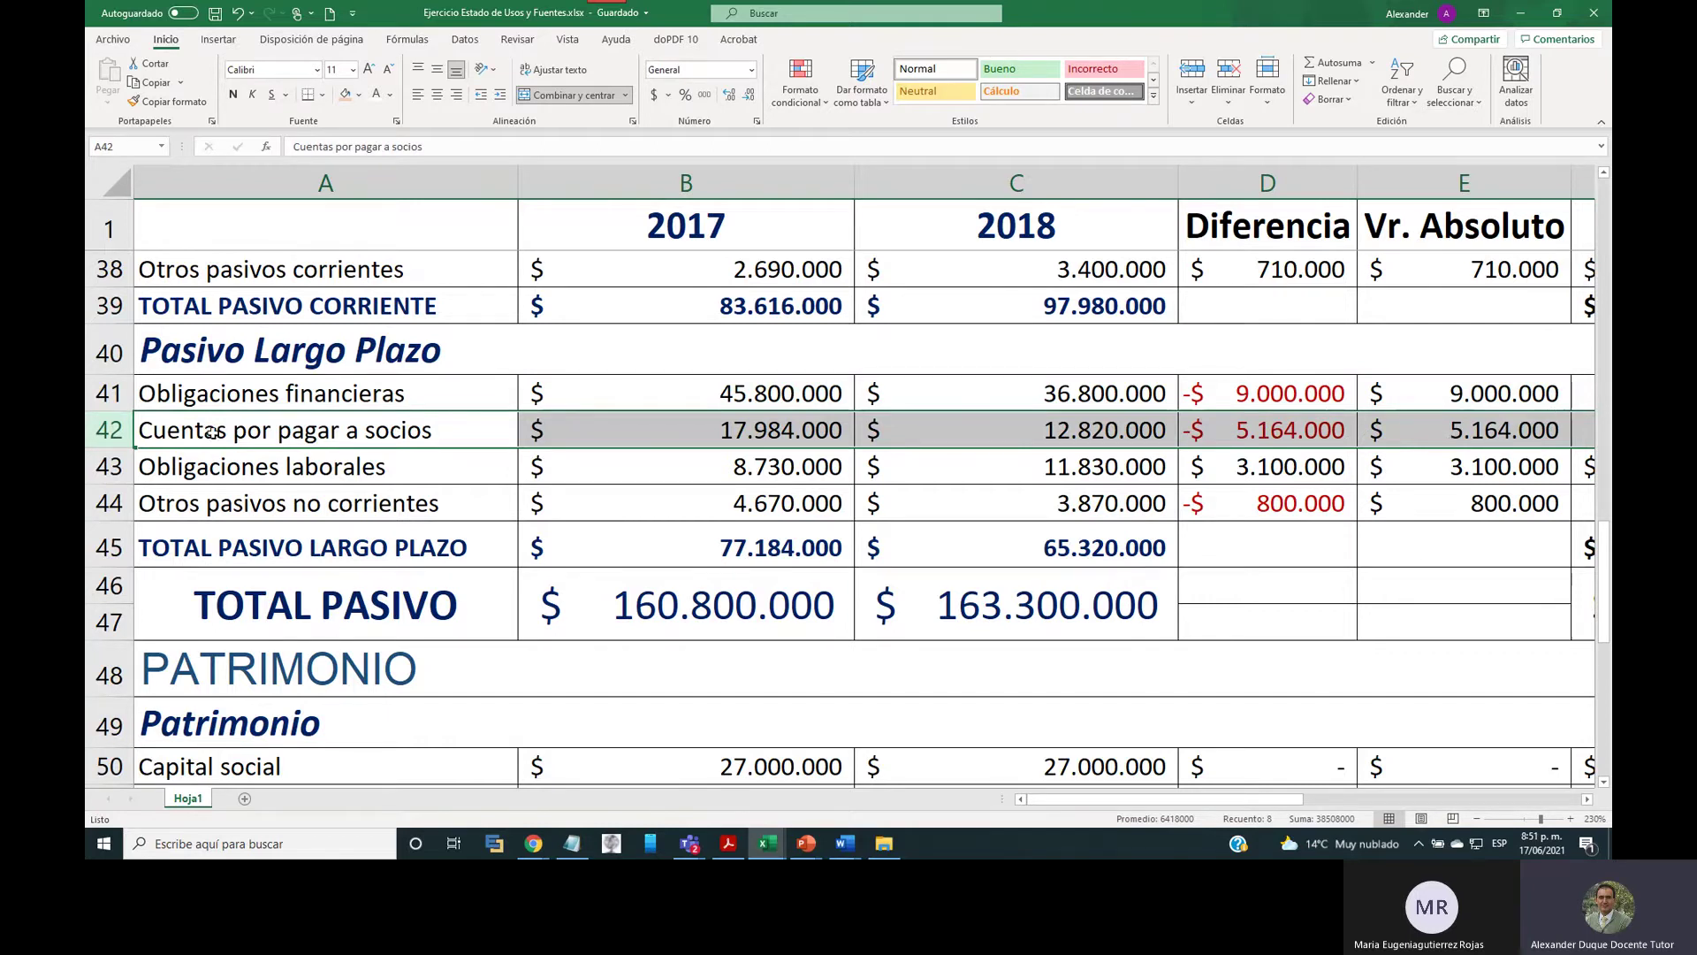
pyautogui.click(115, 468)
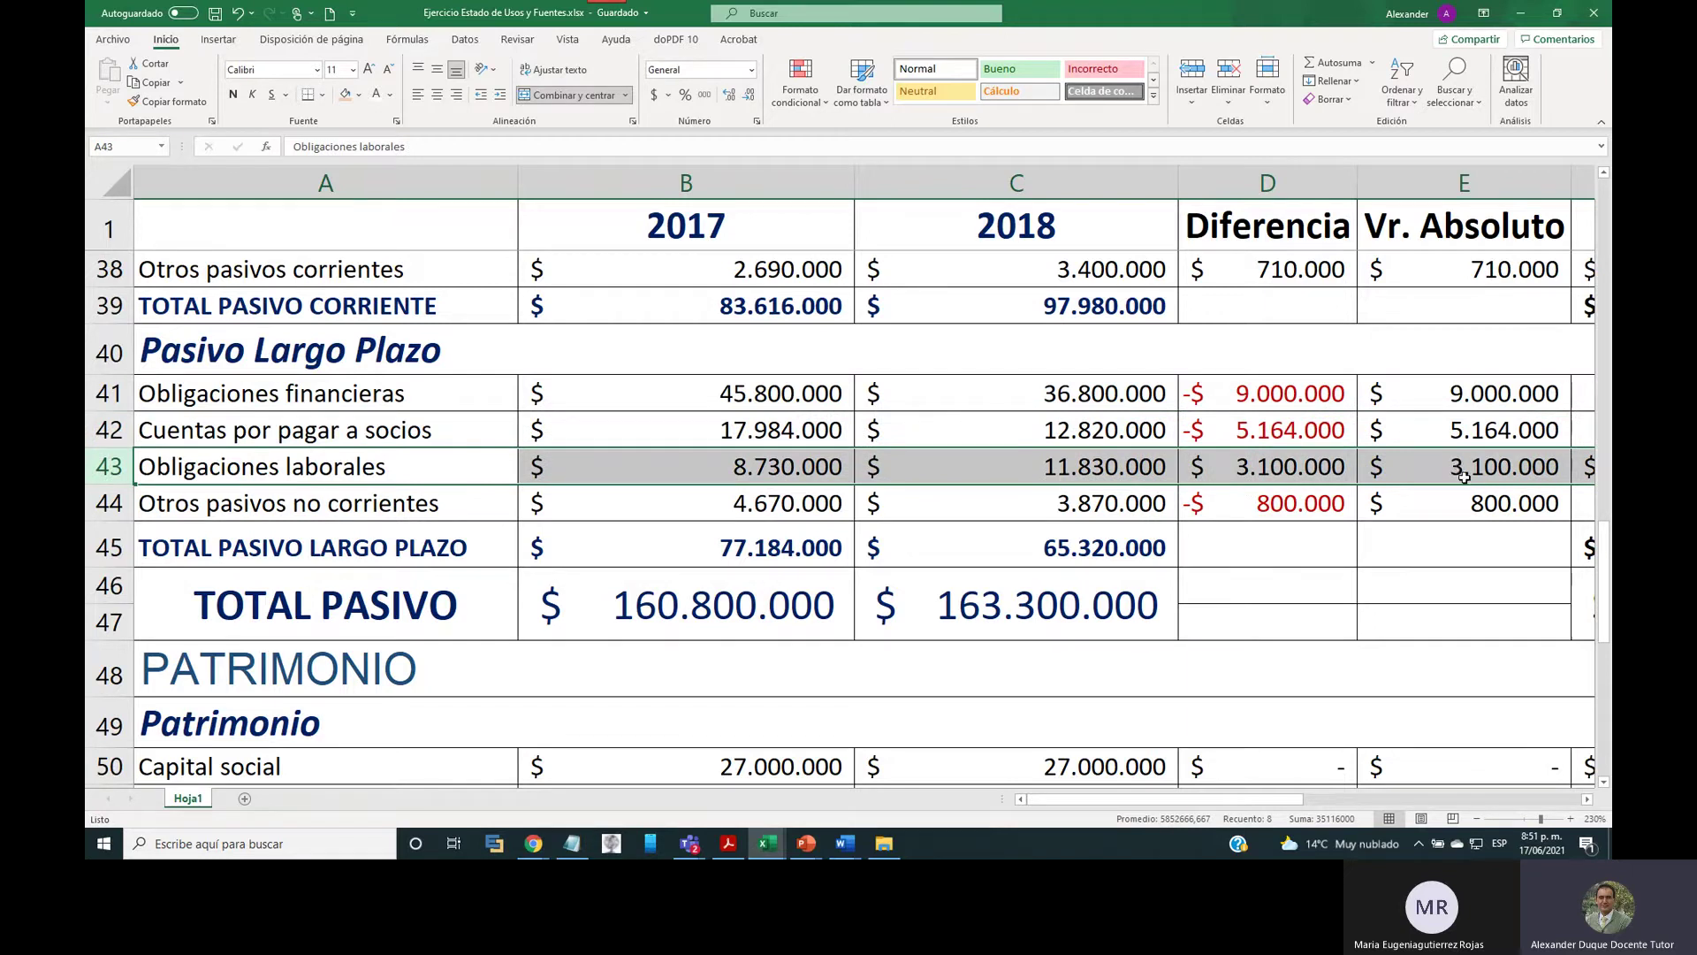
pyautogui.click(110, 503)
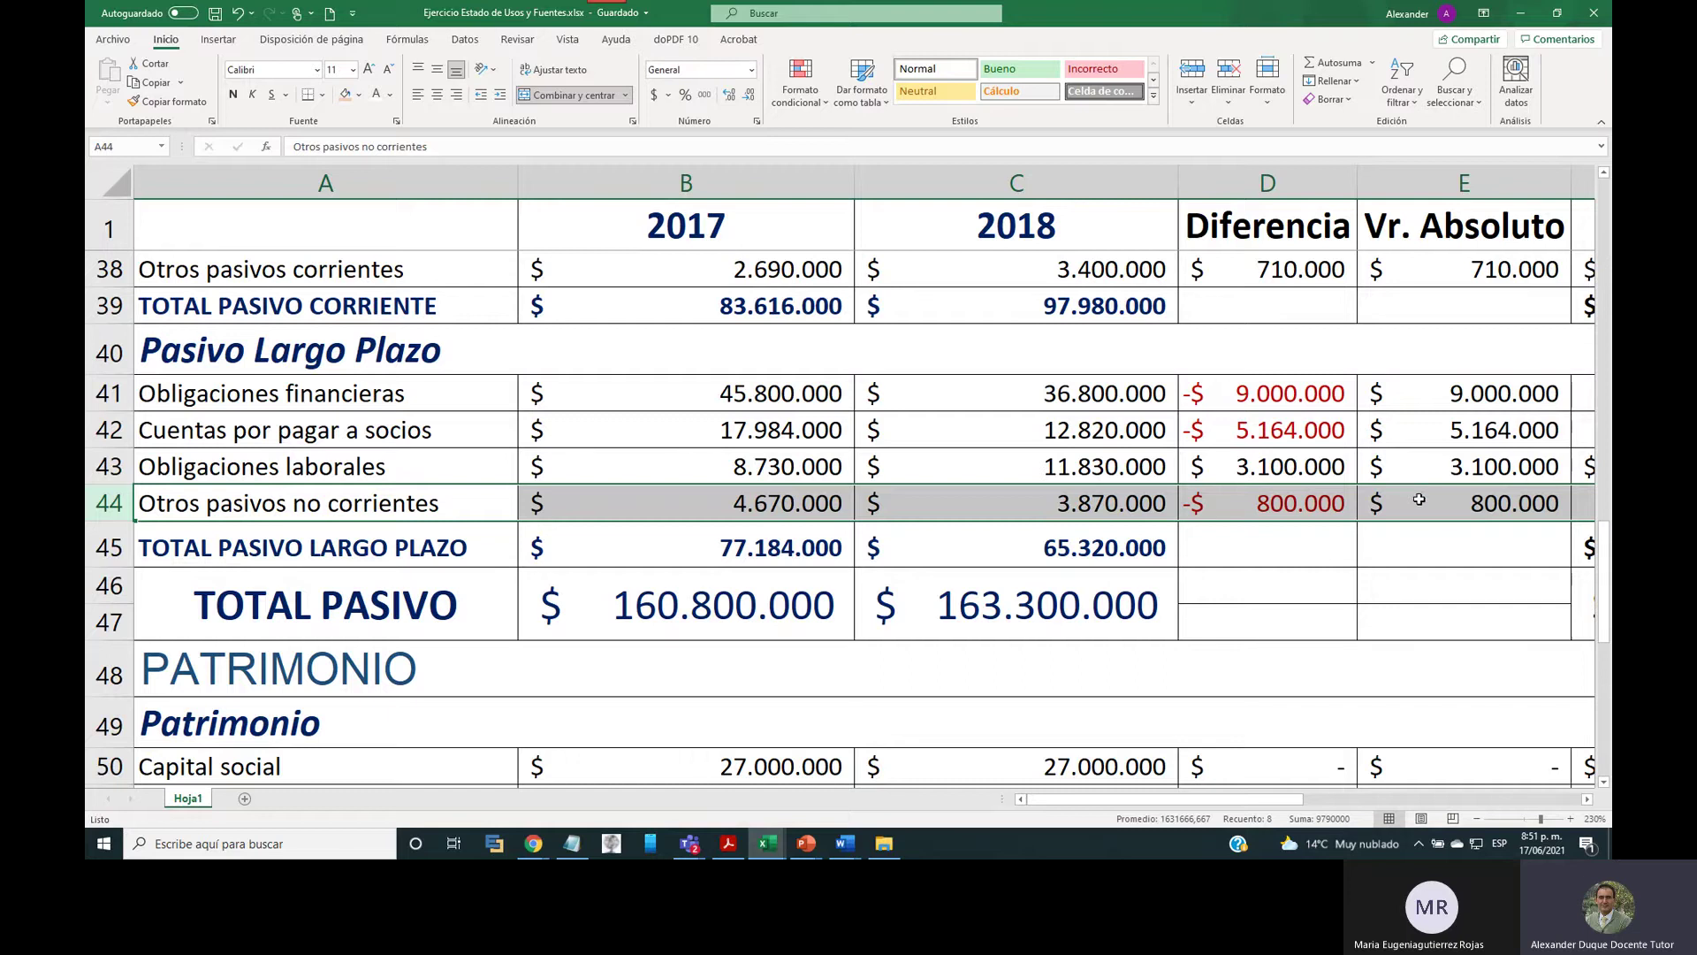
# Highlight the Patrimonio differences from Reserva legal to Revalorización del patrimonio, then inspect the Diferencia formula of Utilidades ejercicios anteriores.
pyautogui.scroll(-5, 1419, 500)
pyautogui.scroll(2, 1430, 512)
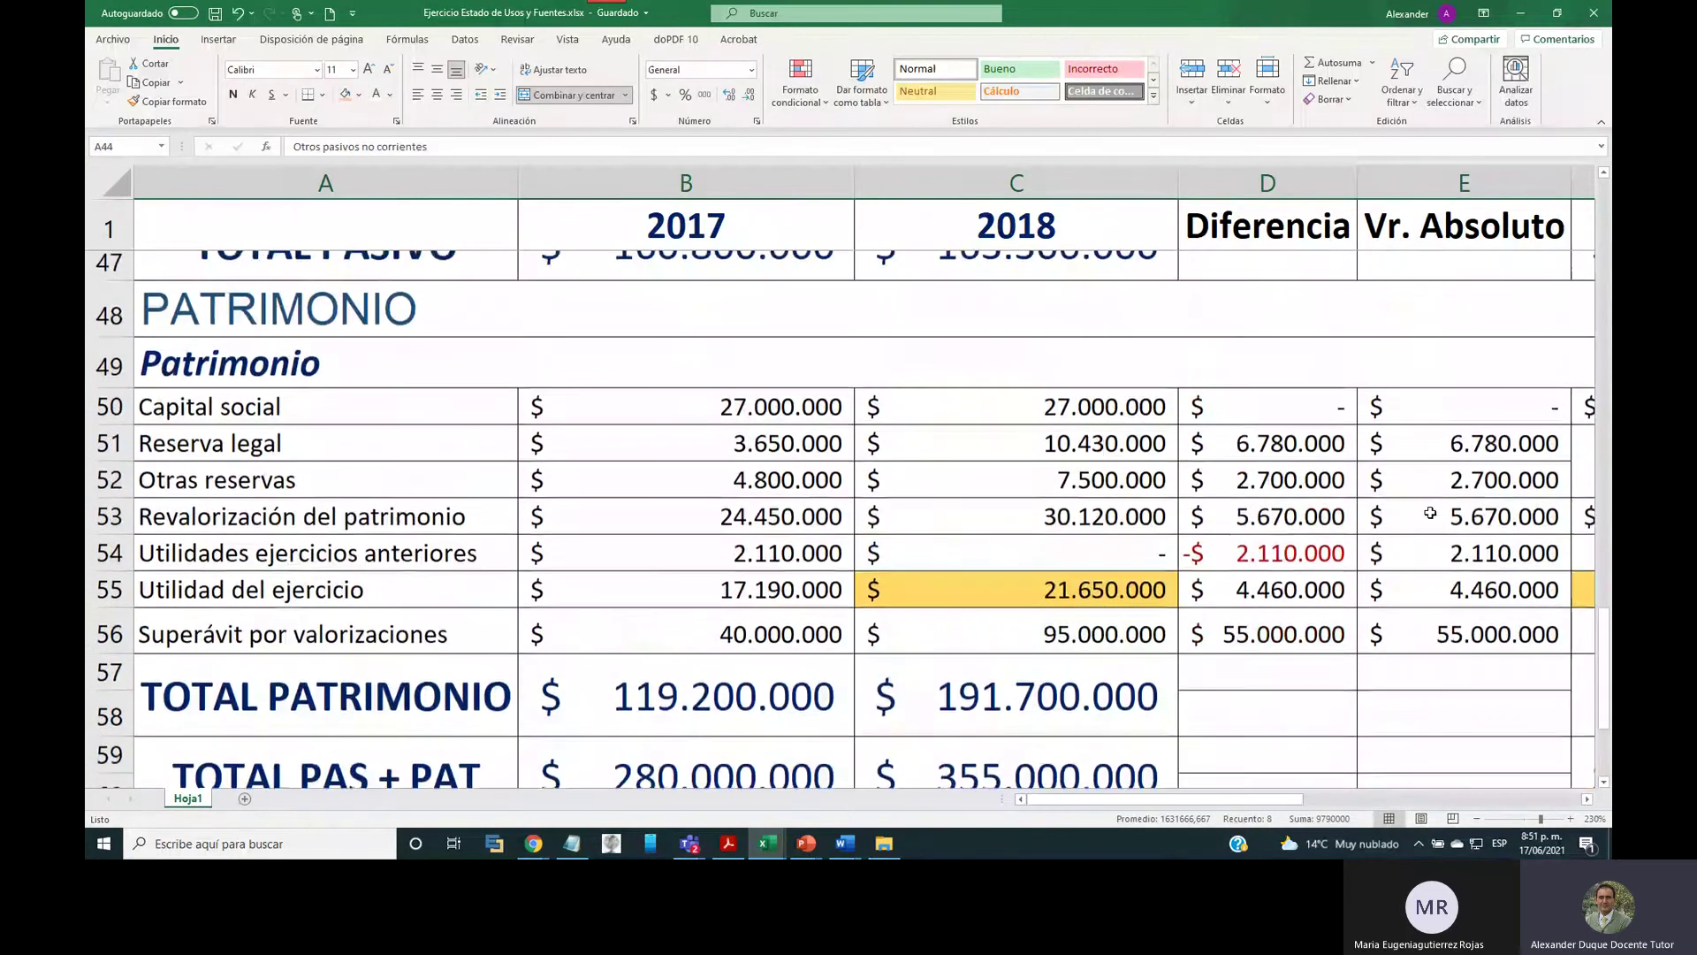
pyautogui.click(1276, 446)
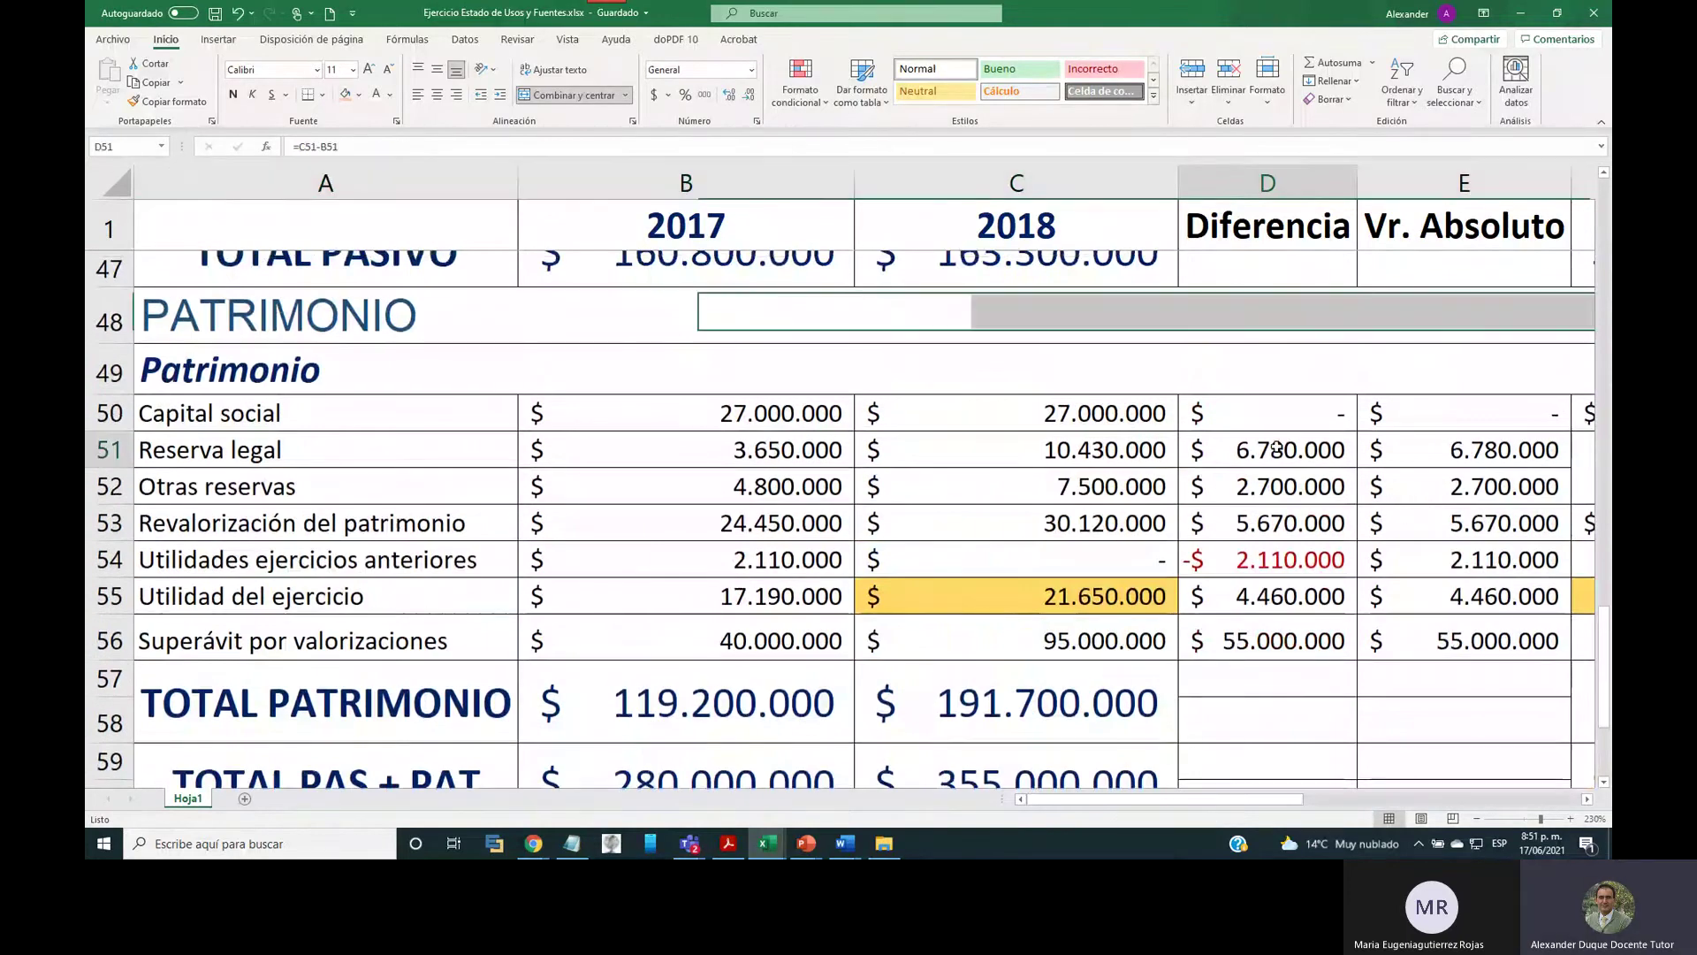
pyautogui.moveTo(1277, 446); pyautogui.dragTo(1282, 529)
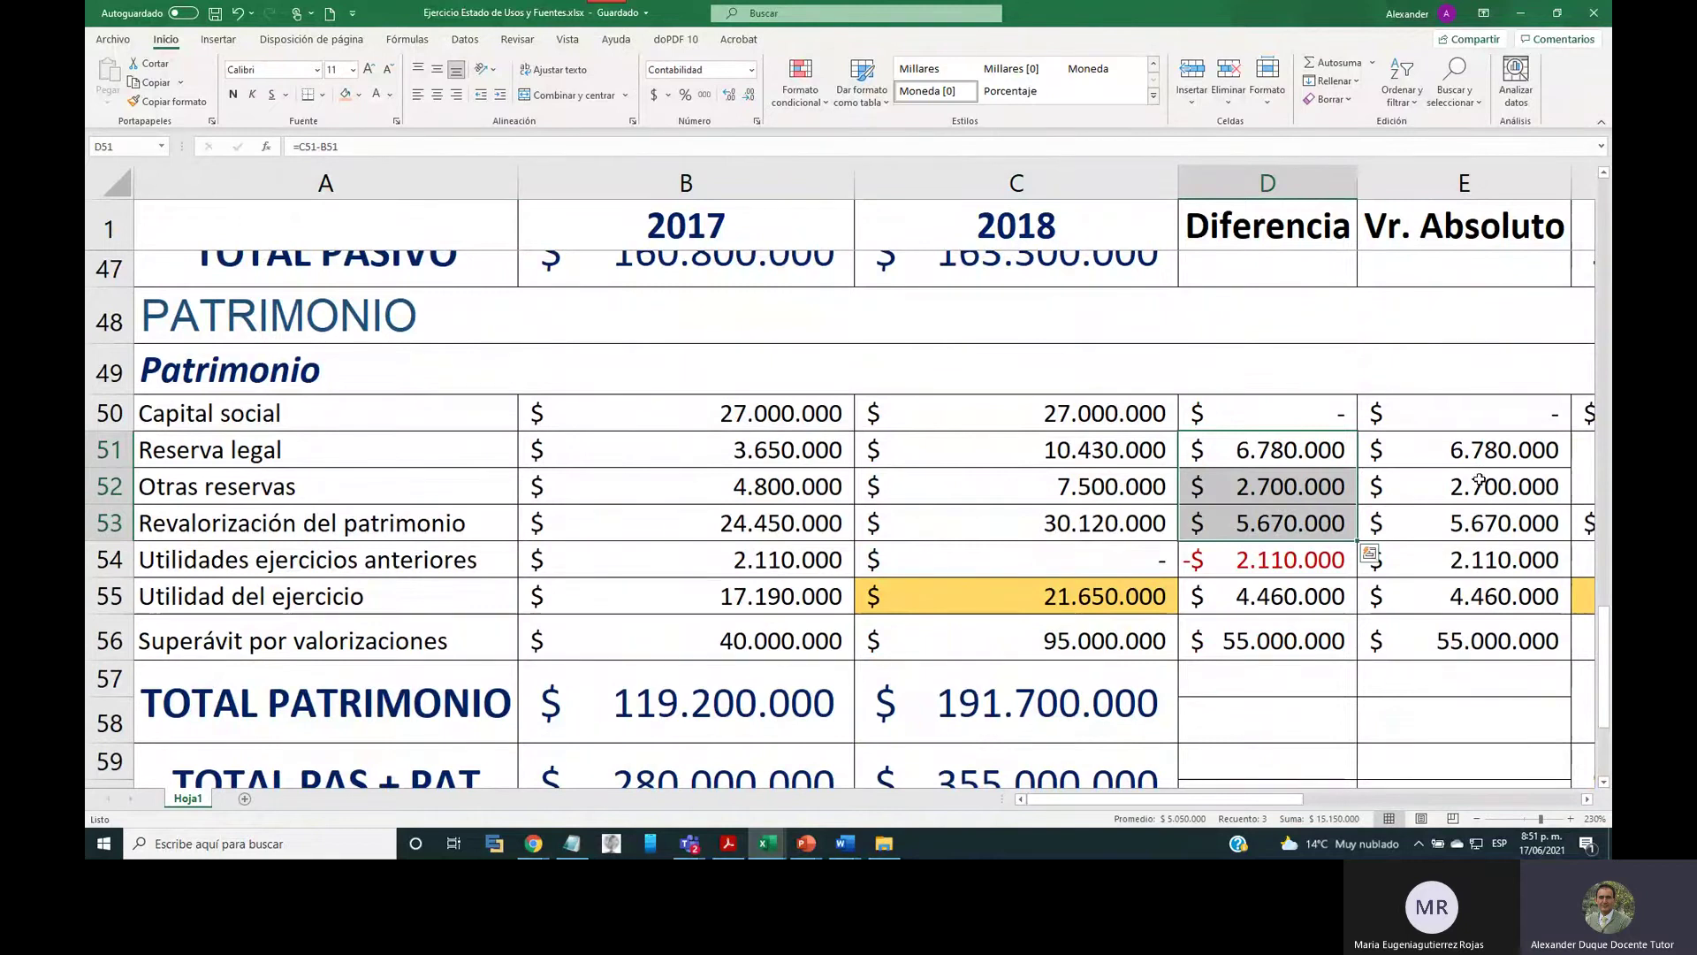
pyautogui.click(1268, 553)
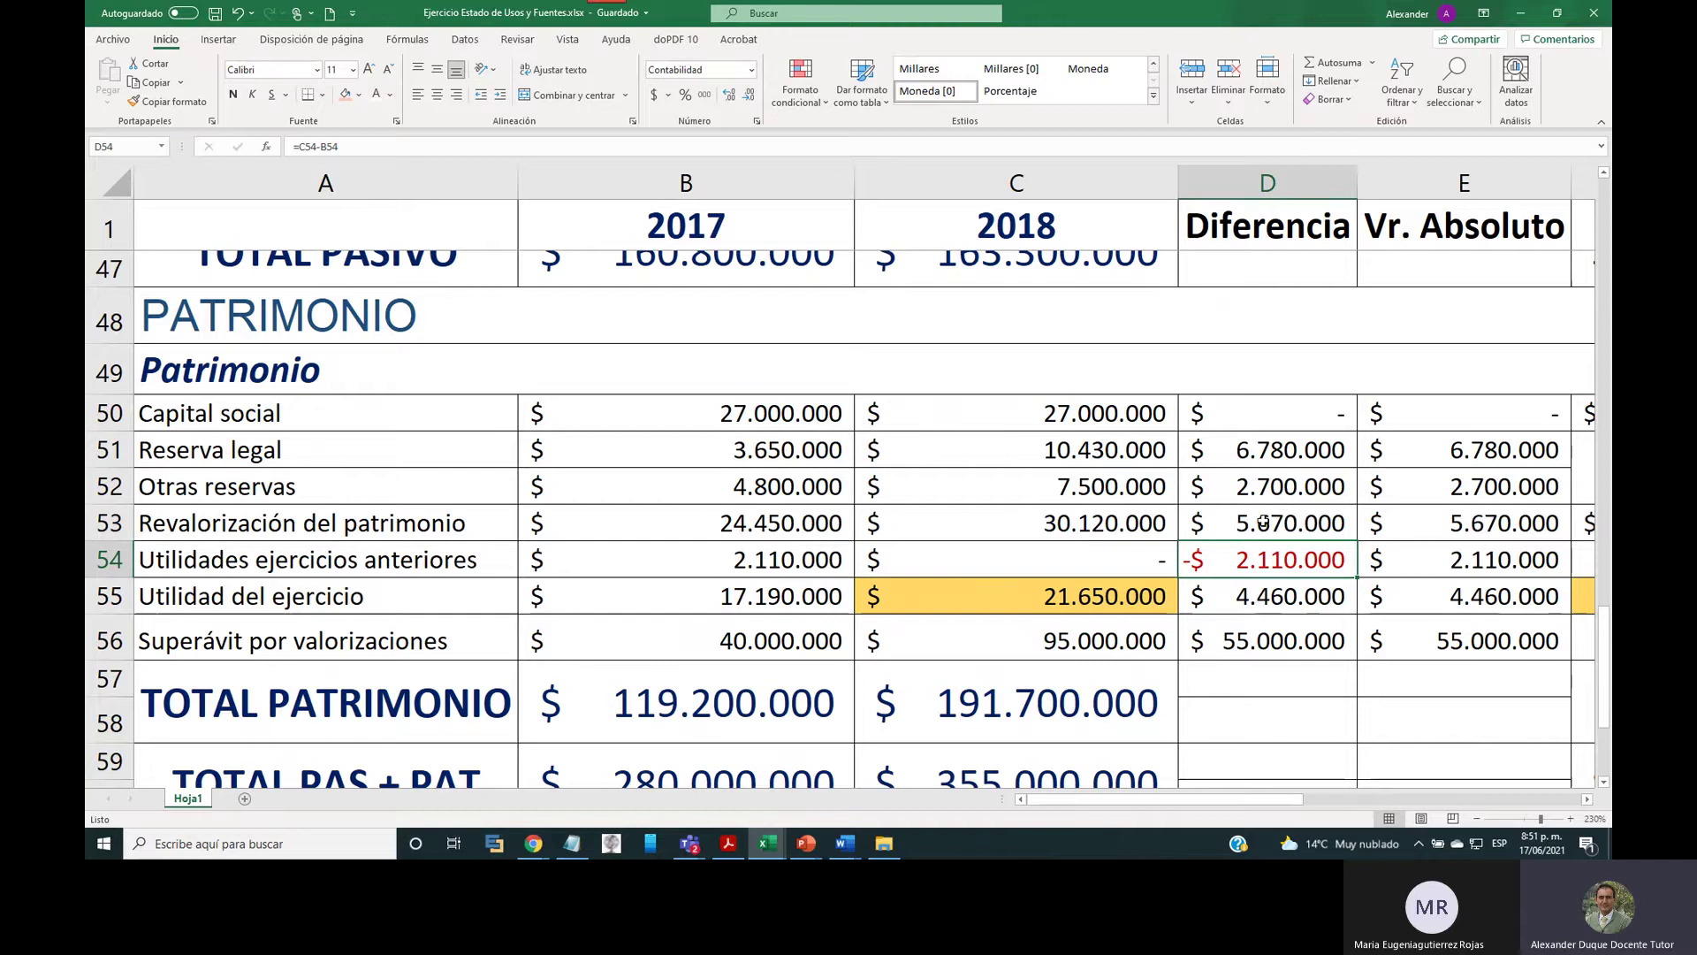
# Return to the top of the sheet and highlight the Diferencia and Vr. Absoluto columns together.
pyautogui.scroll(-2, 1427, 541)
pyautogui.scroll(17, 1263, 521)
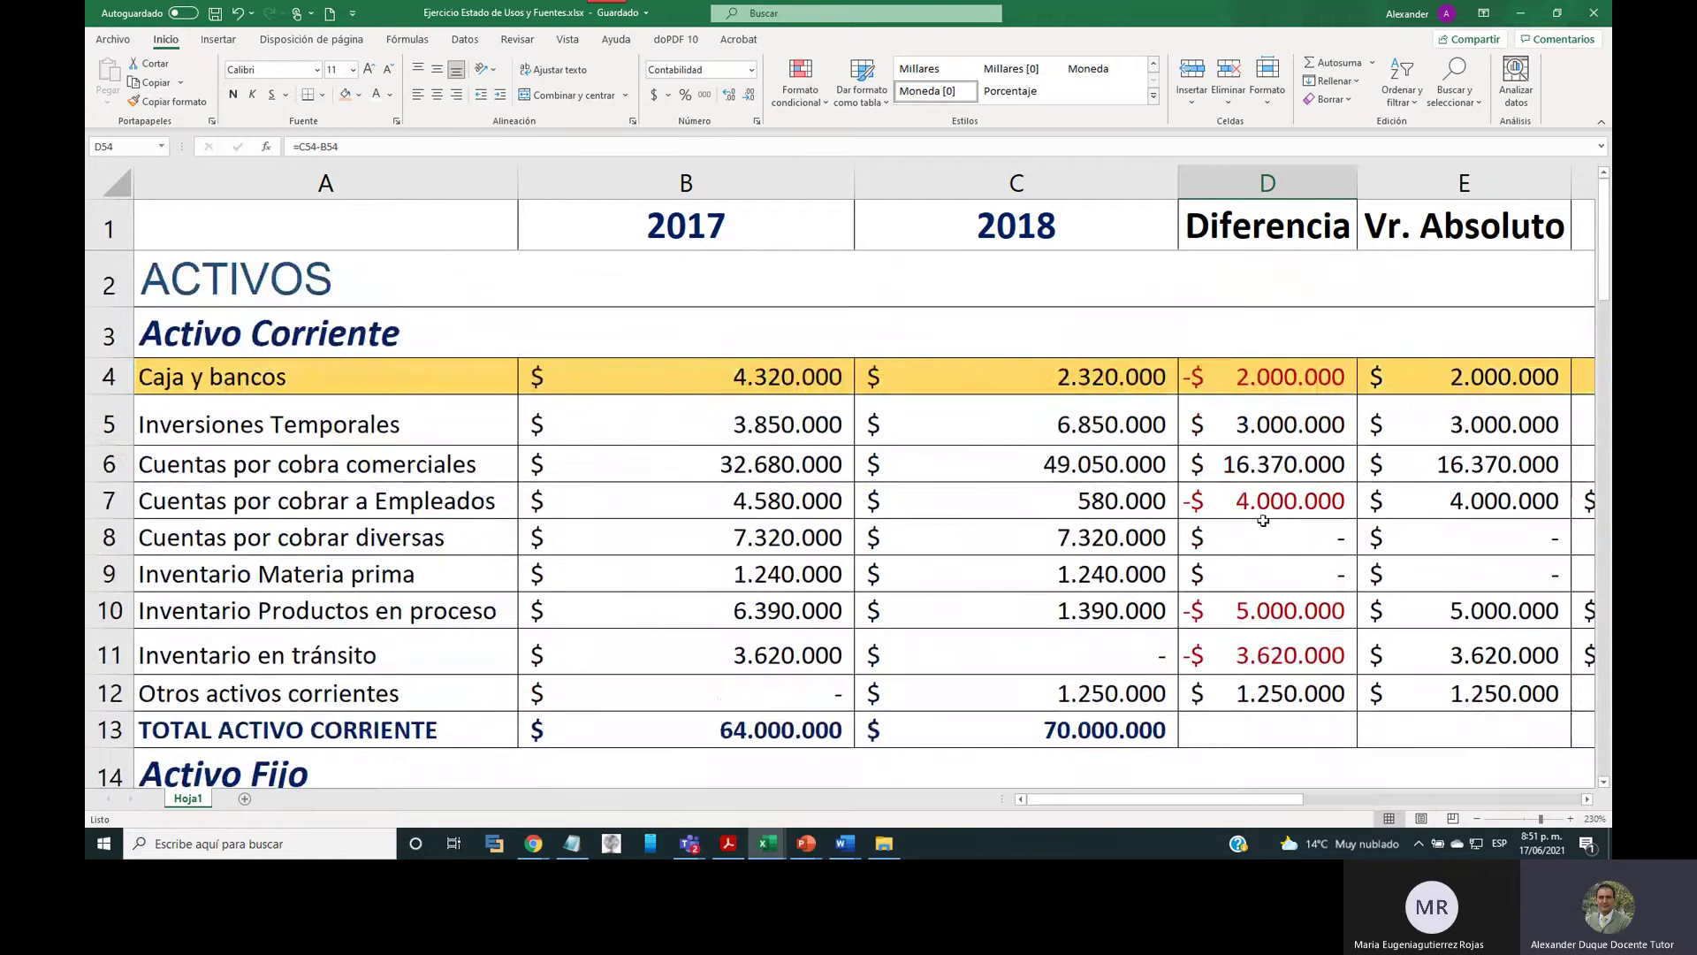
pyautogui.moveTo(1269, 181); pyautogui.dragTo(1459, 181)
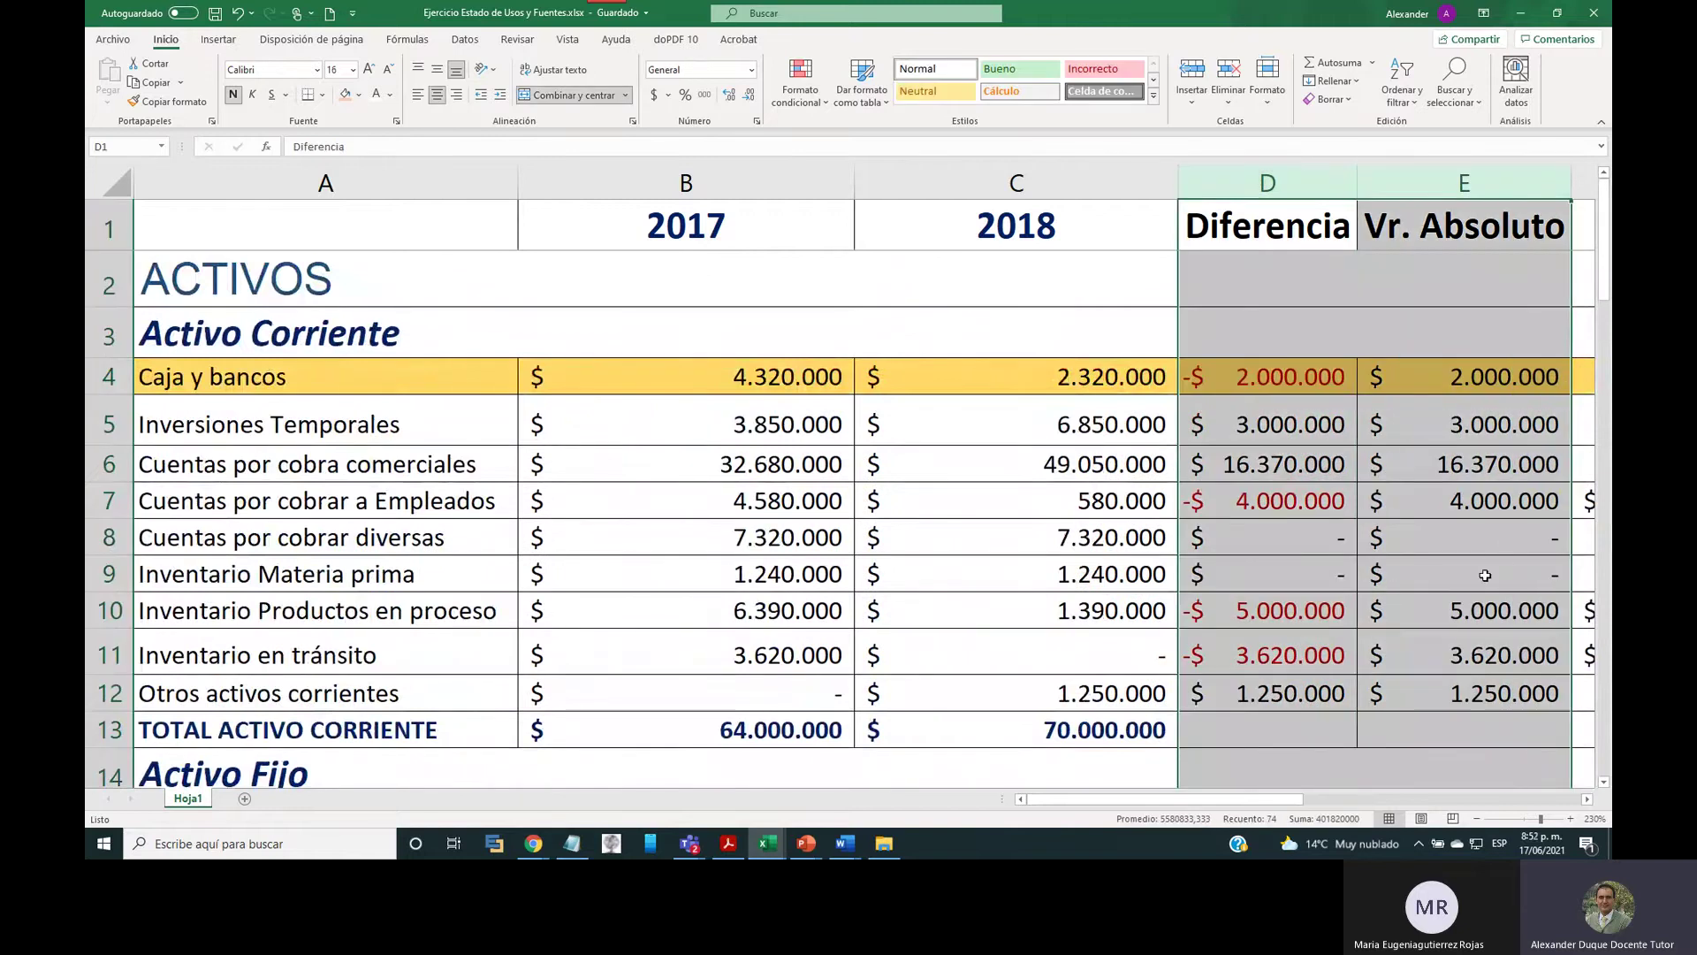
# Highlight the Fuentes column and compare it with the Diferencia and Vr. Absoluto cells of Inversiones Temporales.
pyautogui.click(1587, 799)
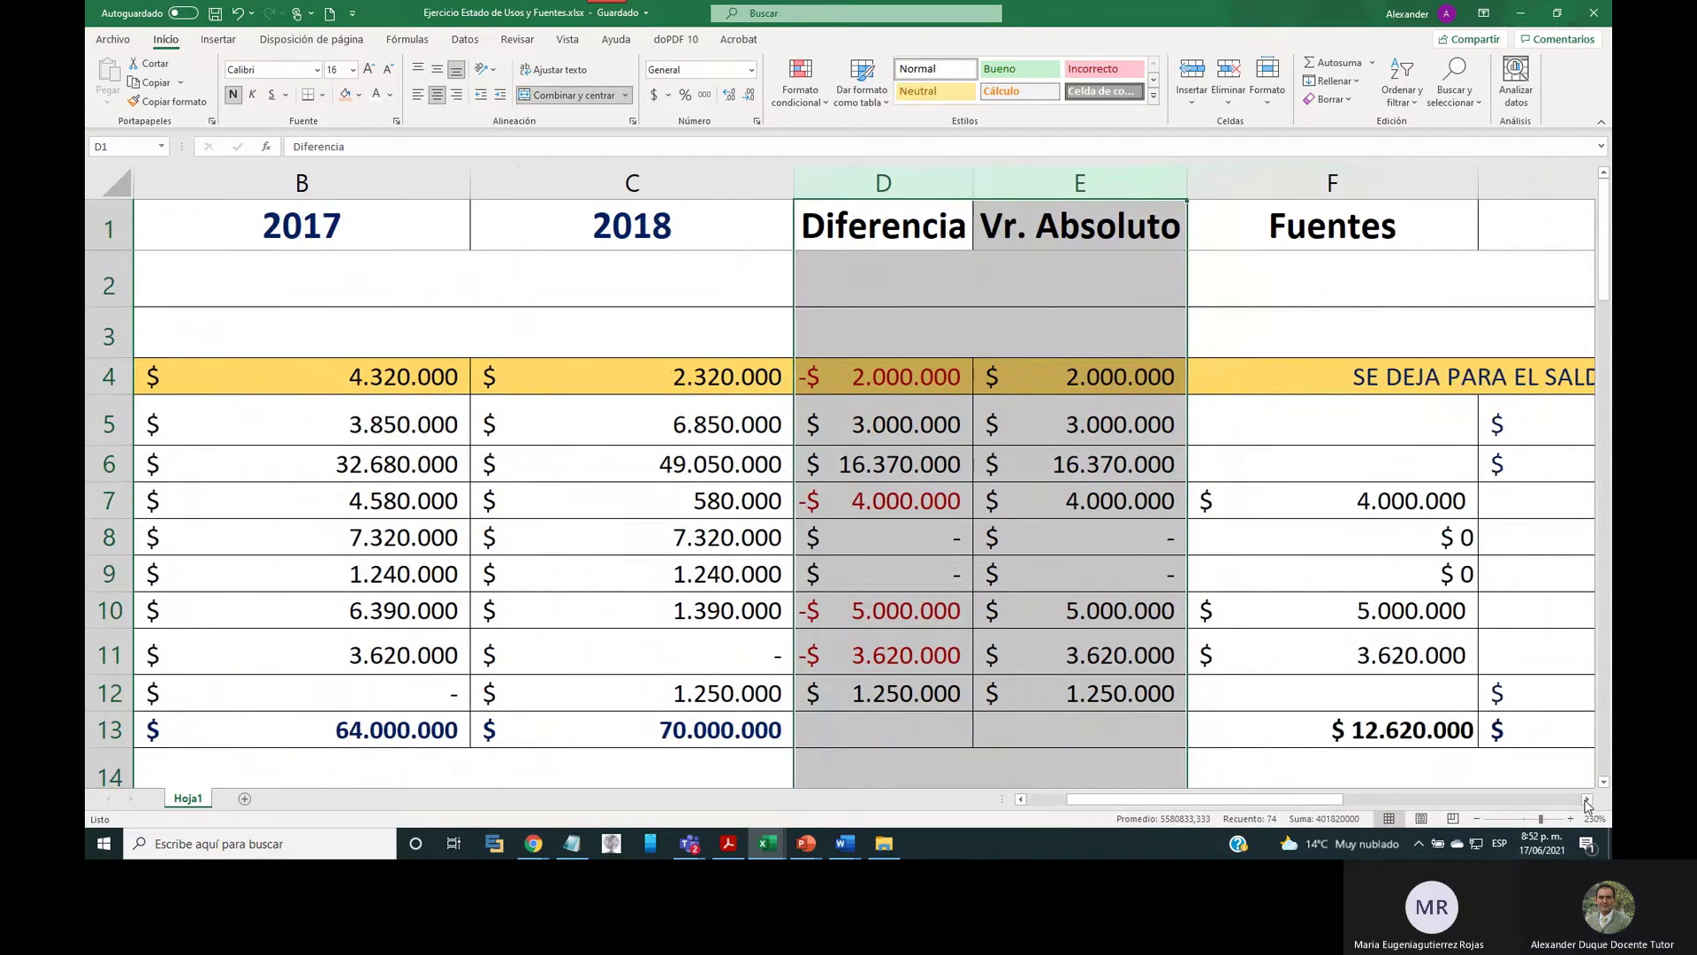
pyautogui.click(1346, 183)
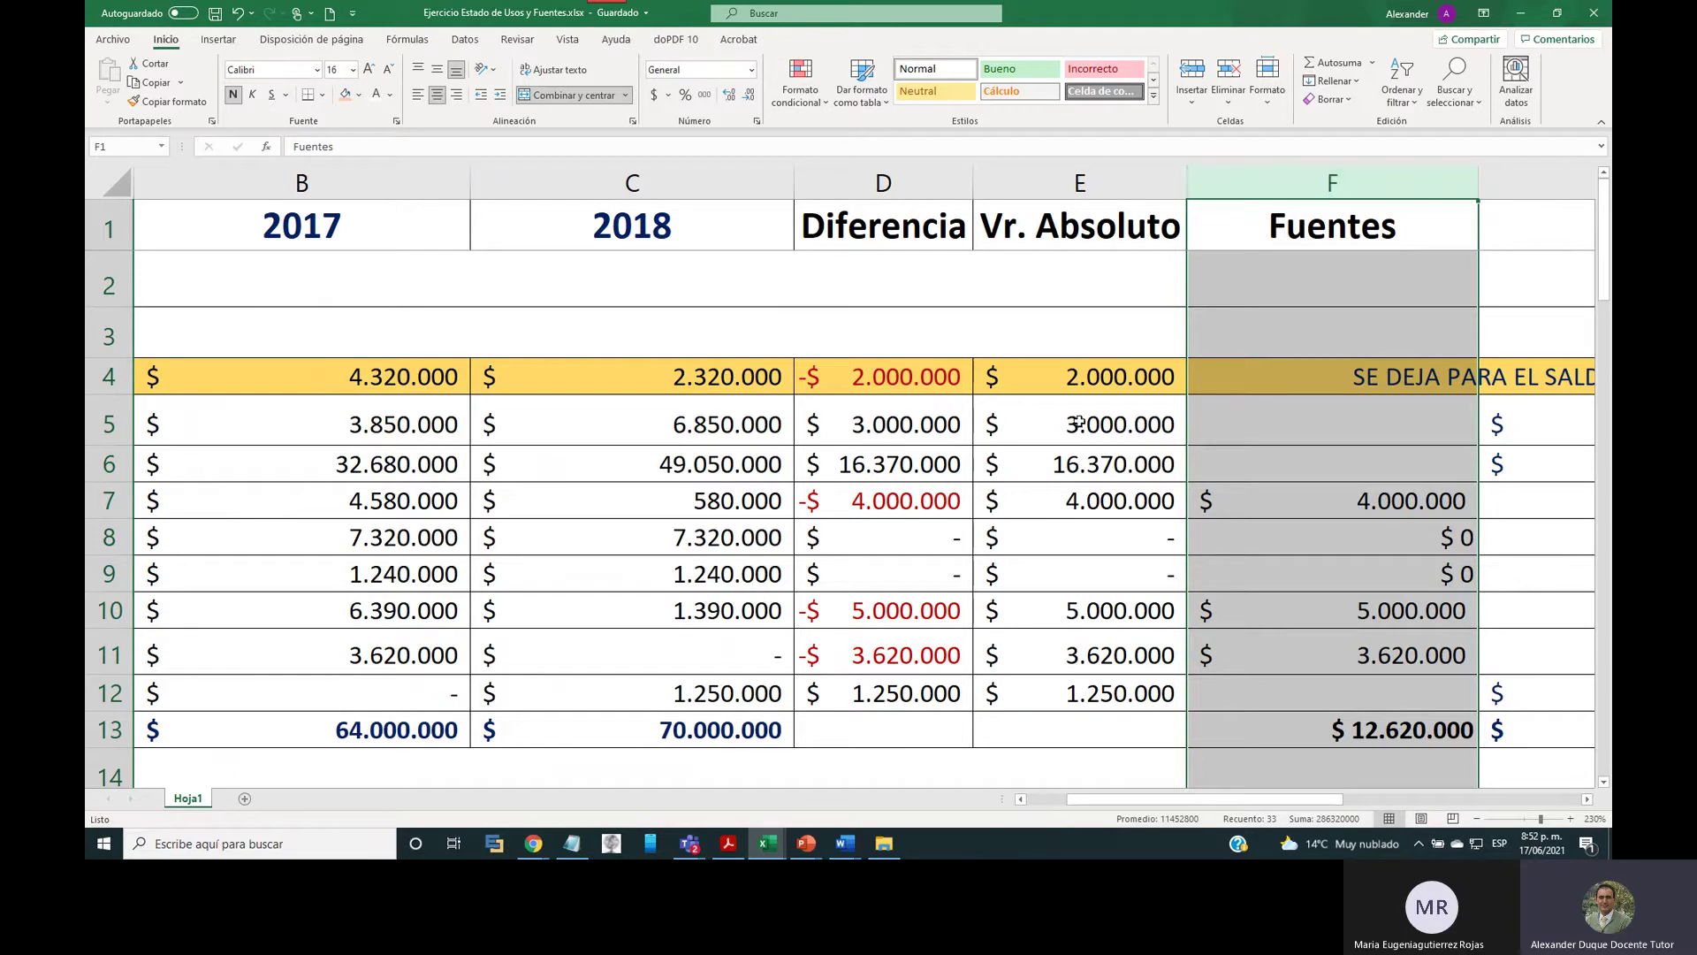
pyautogui.moveTo(856, 424); pyautogui.dragTo(984, 427)
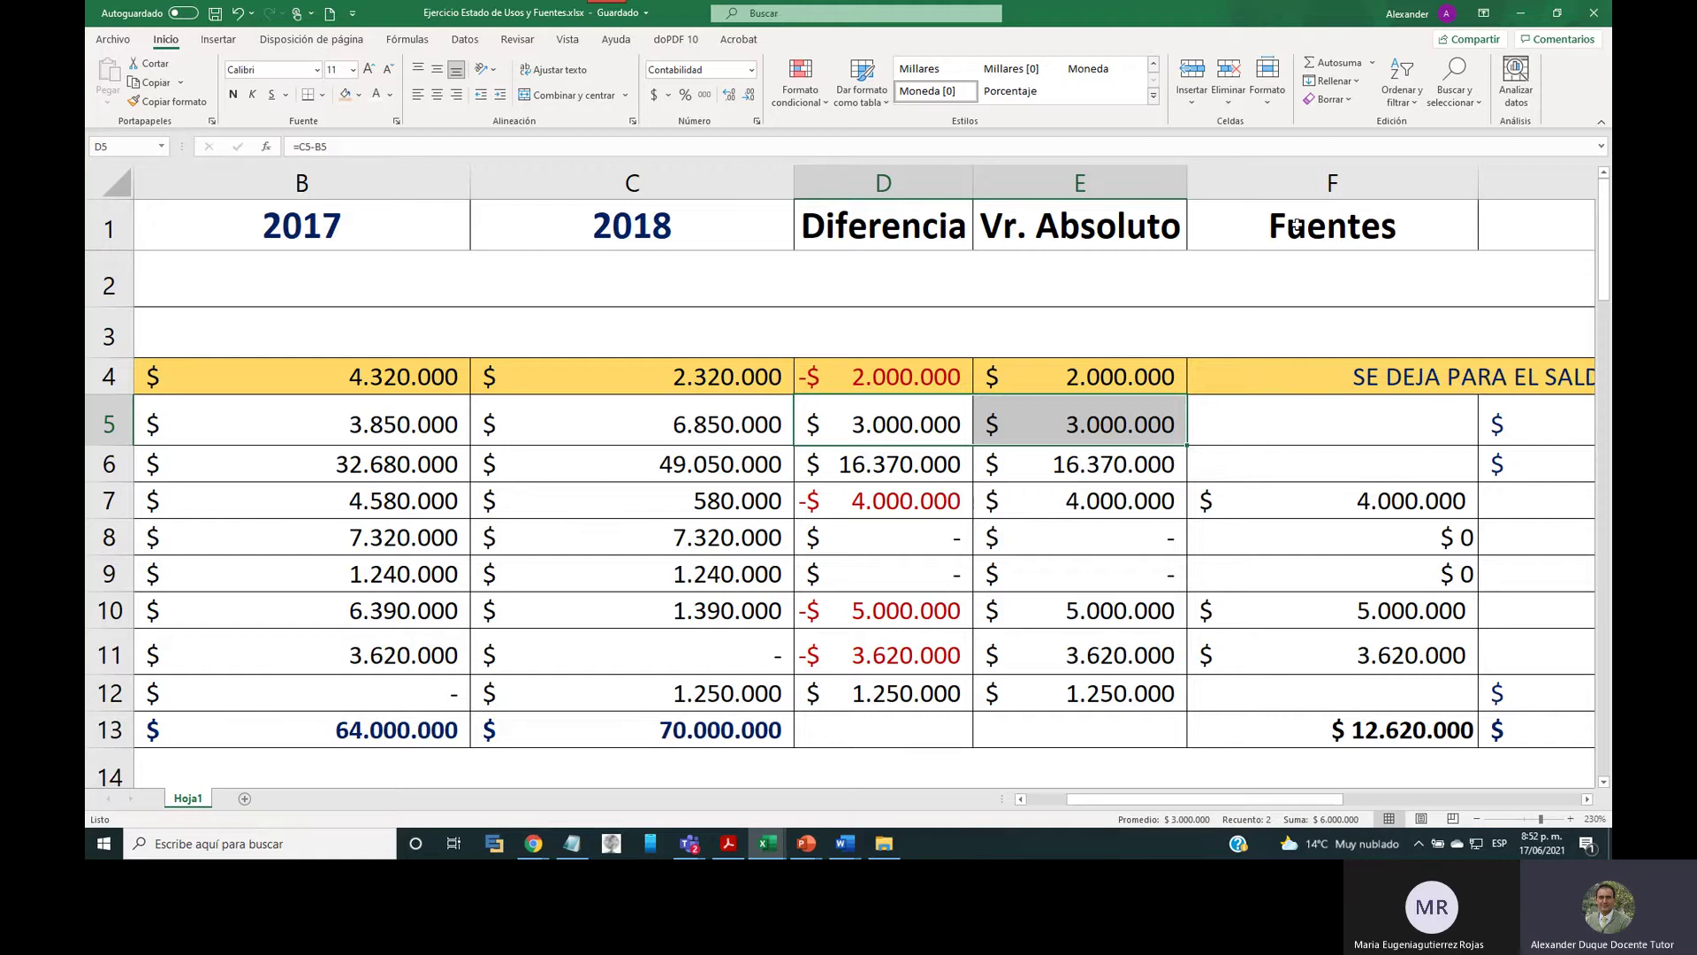
pyautogui.click(1303, 187)
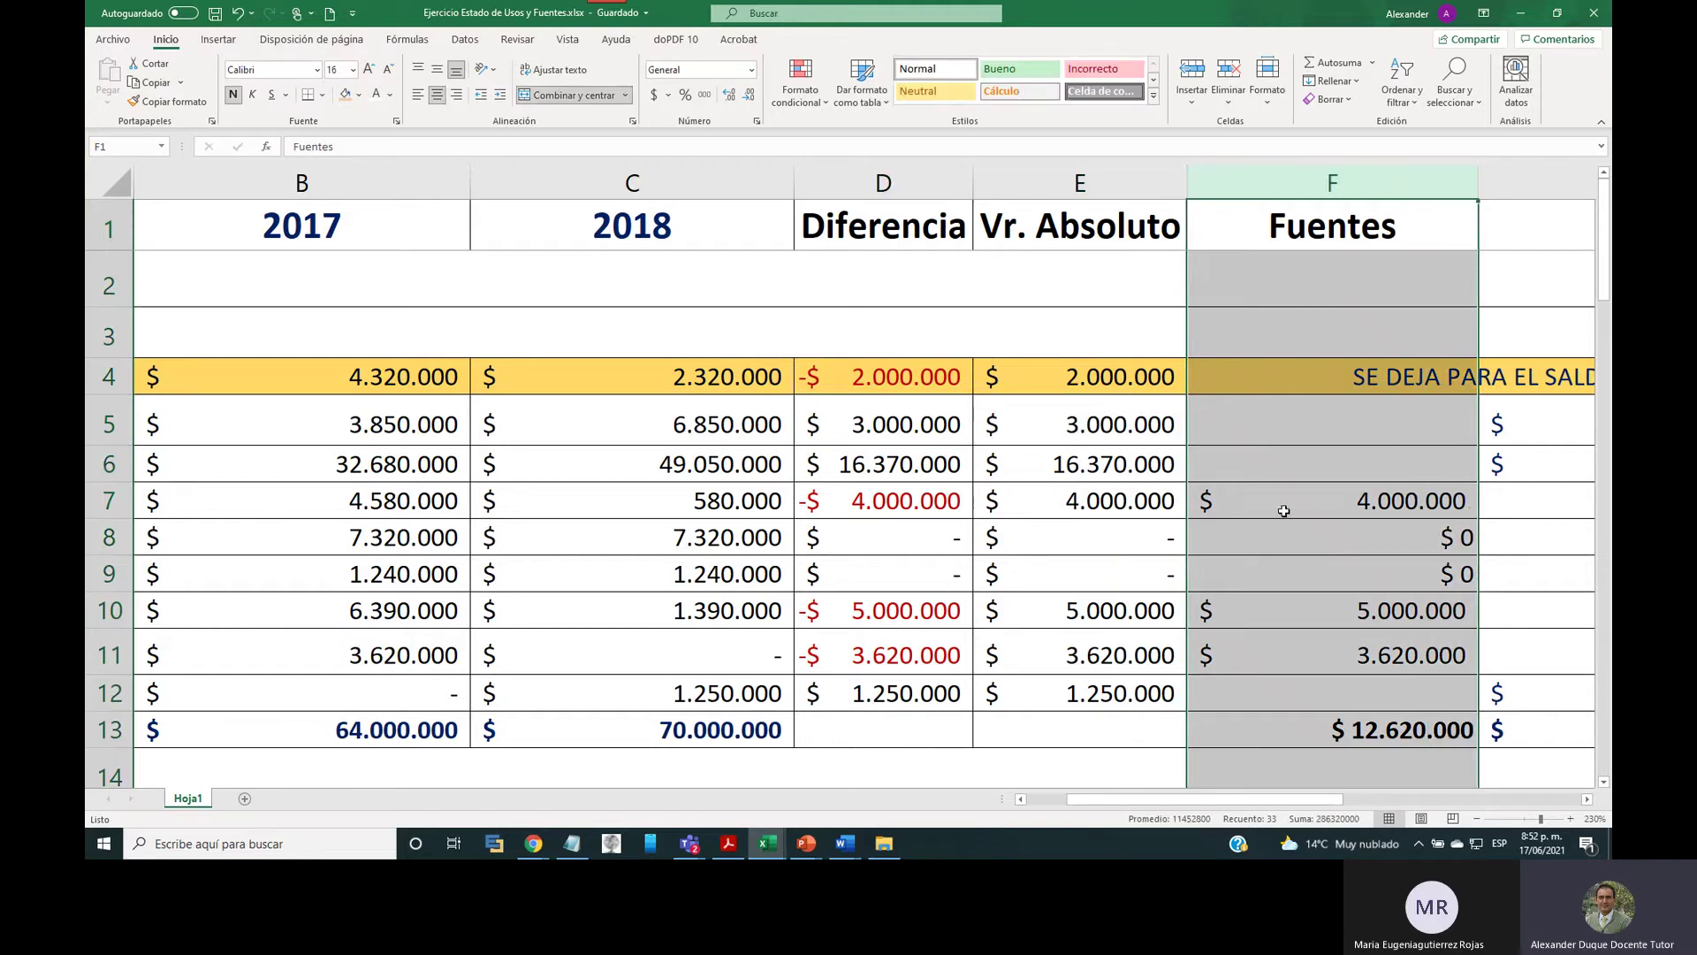
# Highlight rows 7 and 10 in turn to trace Cuentas por cobrar a Empleados and Inventario Productos en proceso to their Fuentes amounts.
pyautogui.click(112, 500)
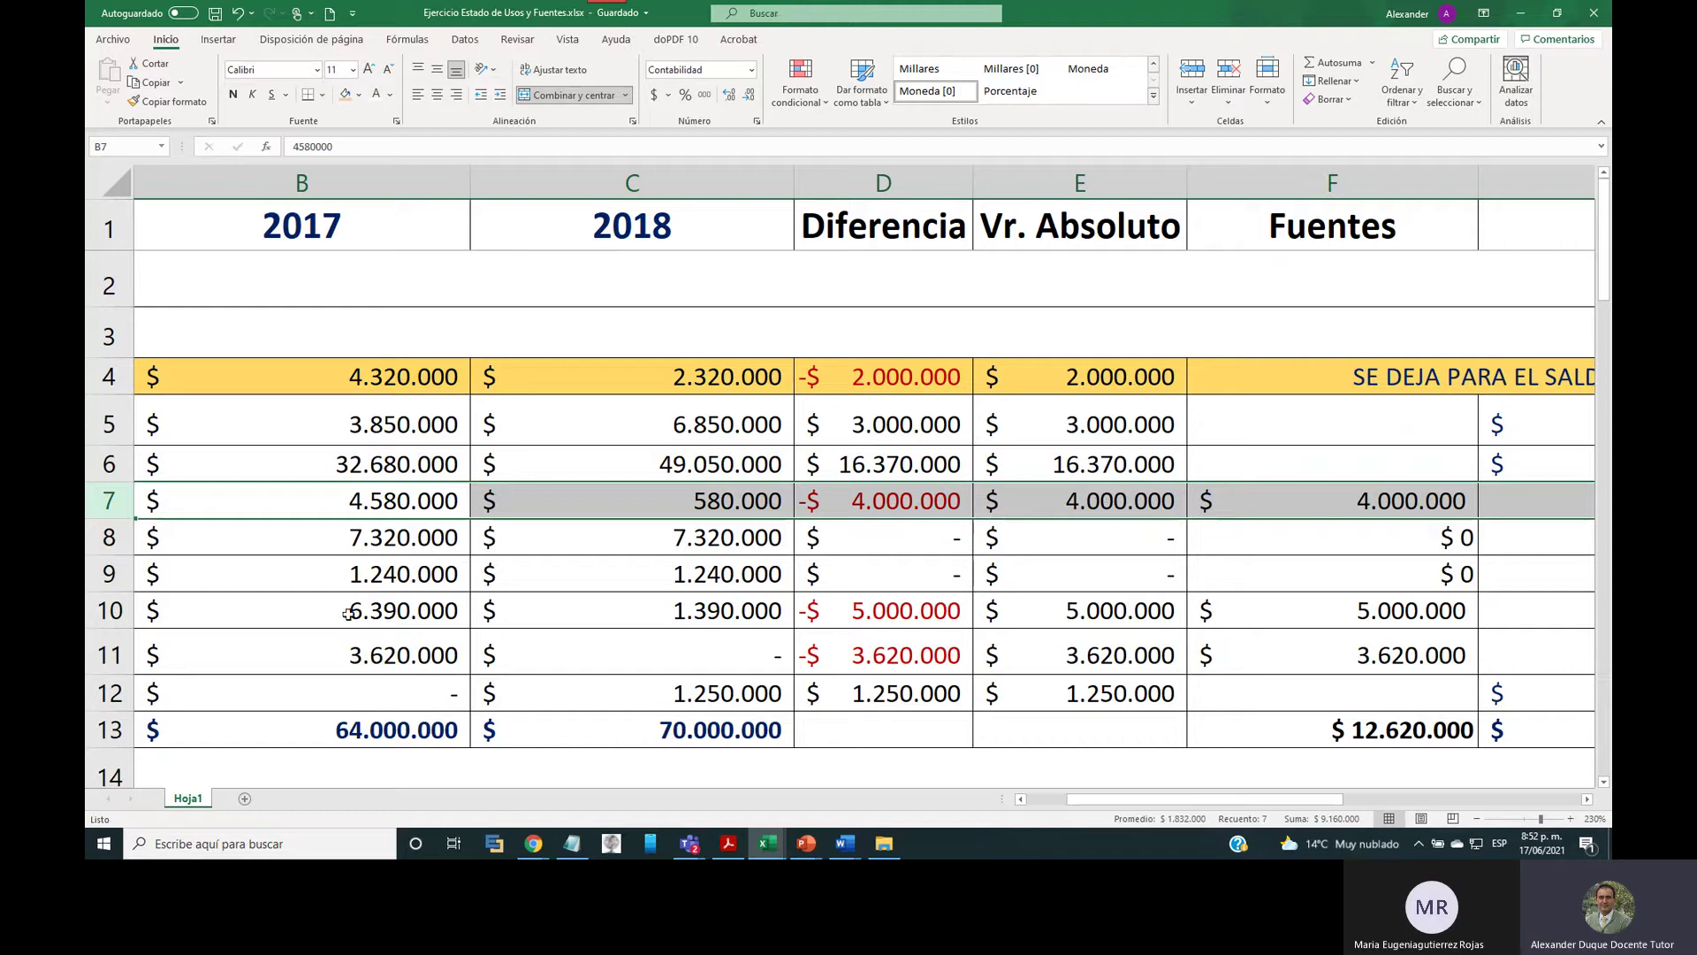
pyautogui.click(105, 608)
pyautogui.moveTo(1207, 801); pyautogui.dragTo(1129, 807)
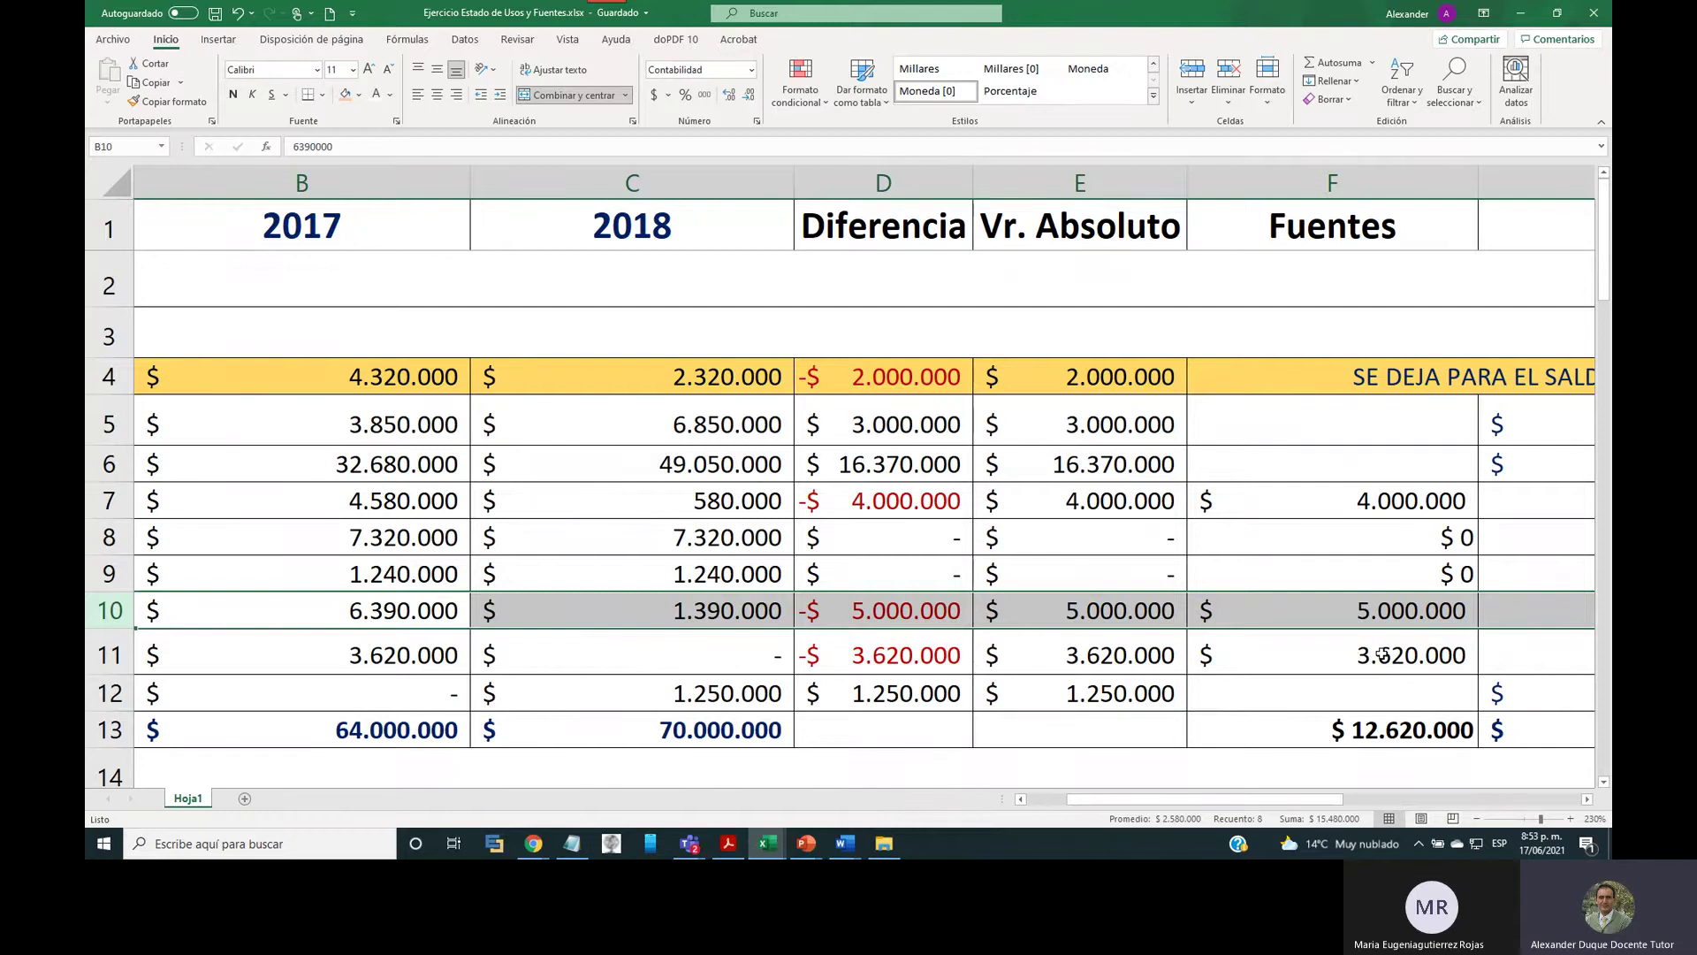
pyautogui.moveTo(1213, 799); pyautogui.dragTo(1048, 799)
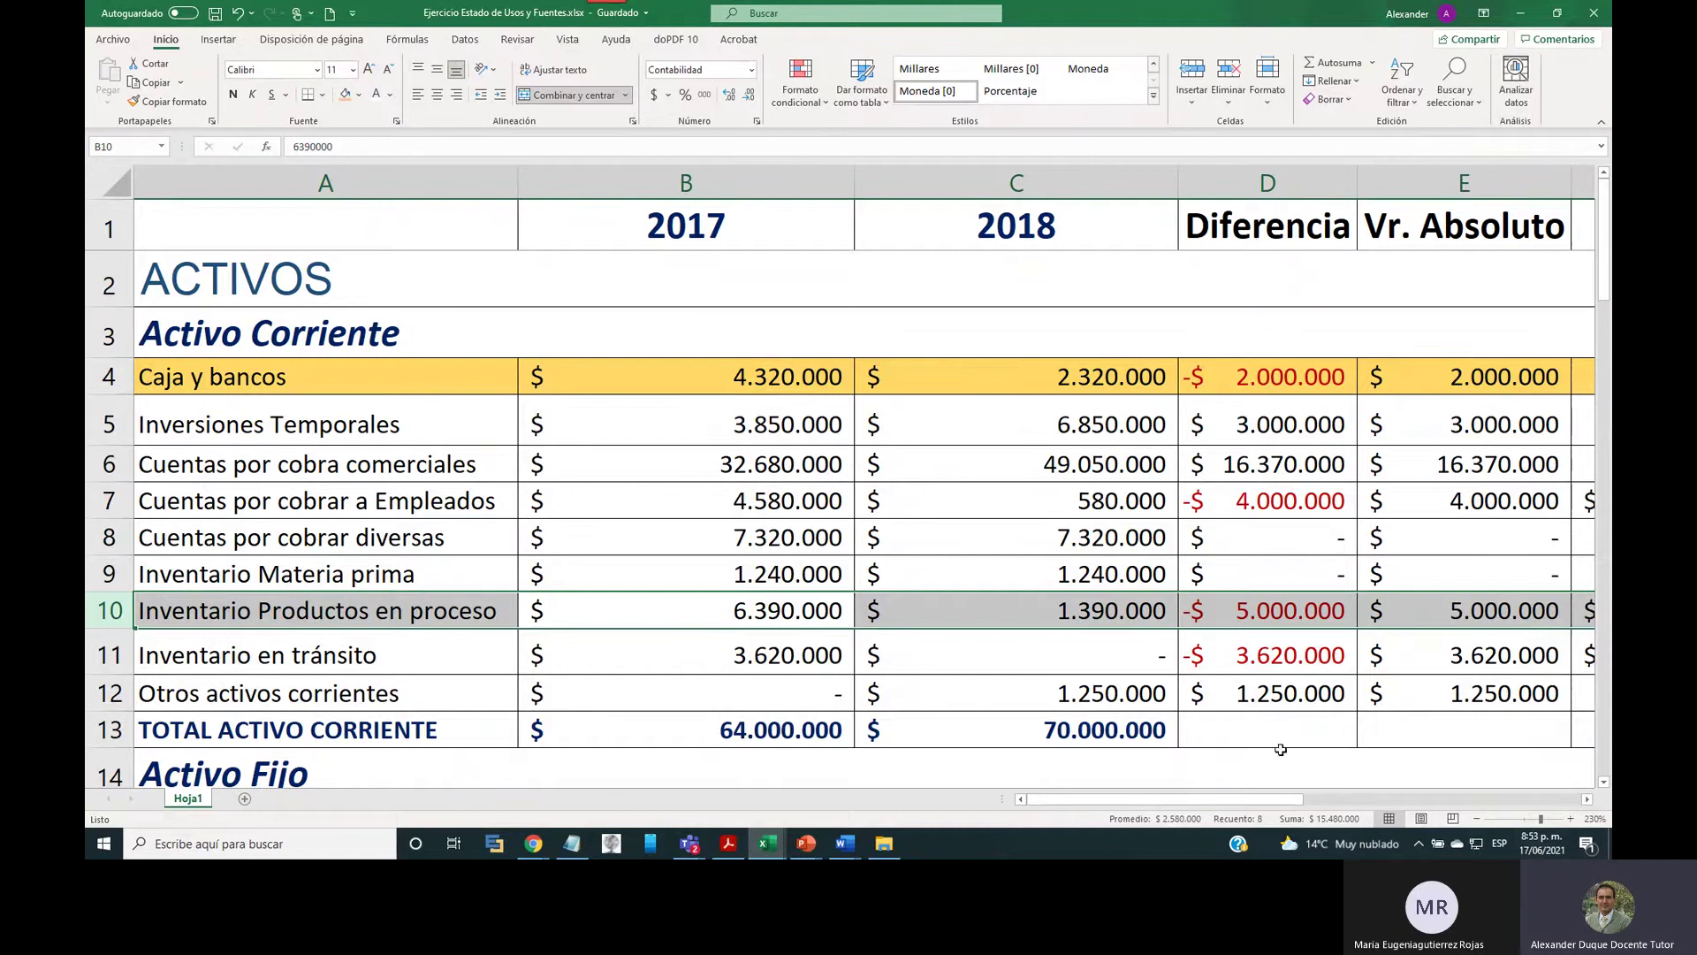
pyautogui.moveTo(1220, 803); pyautogui.dragTo(1257, 809)
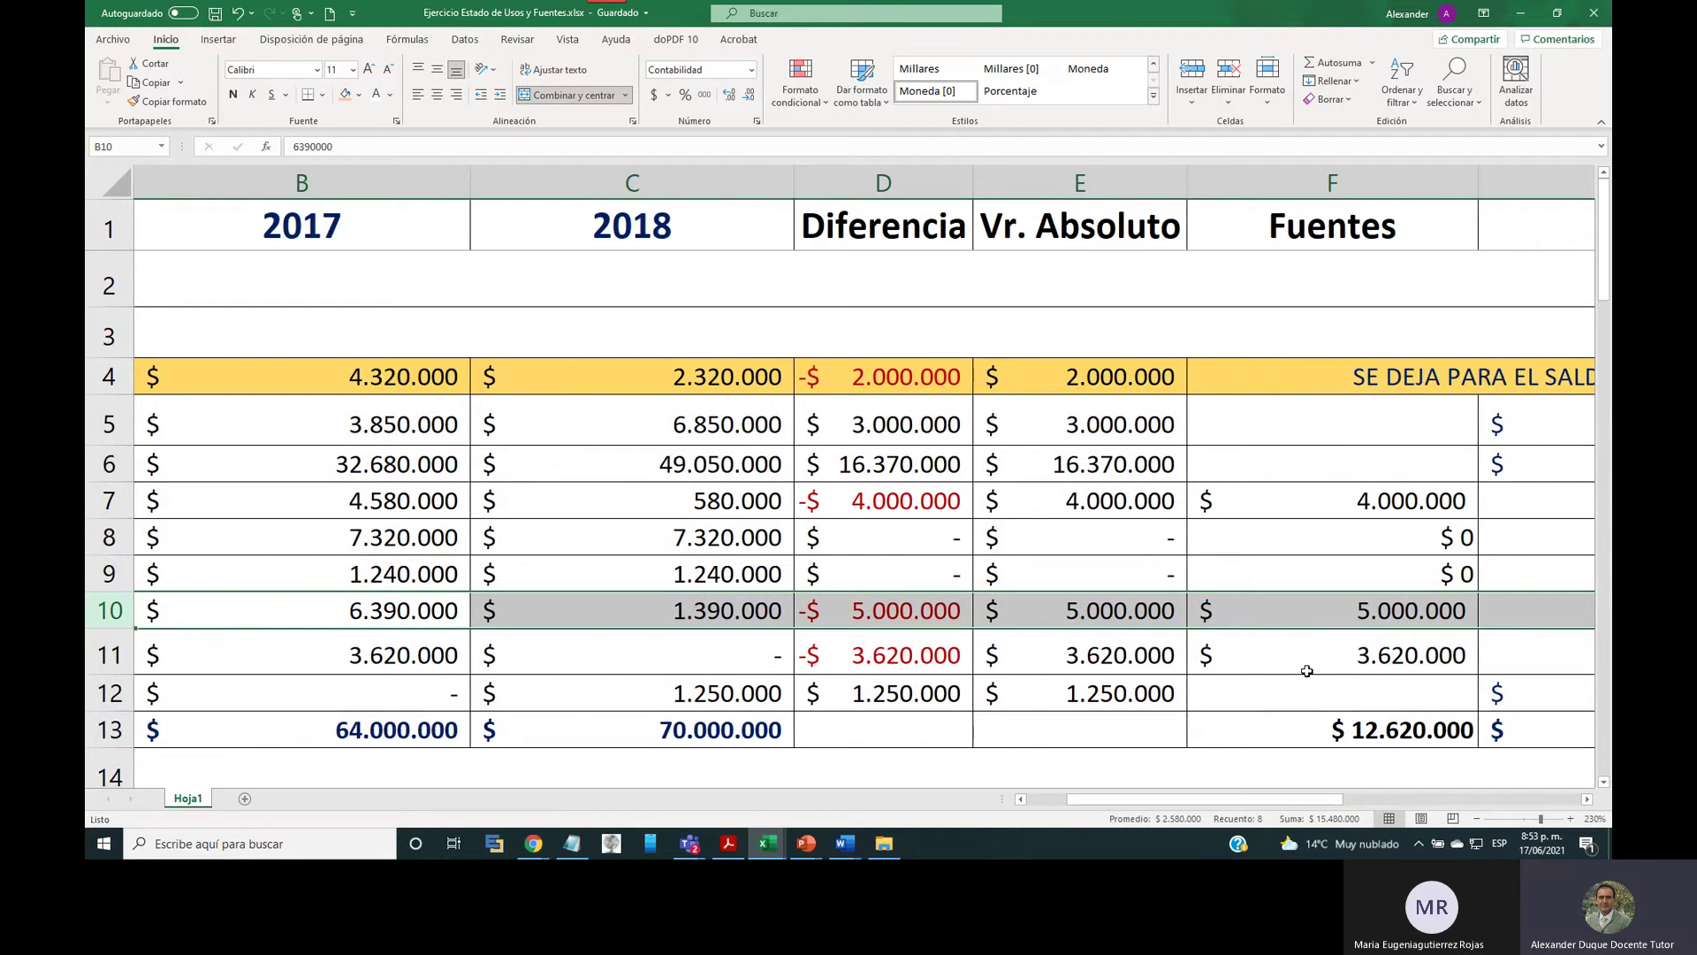
# Review the Fuentes amounts and subtotals of the Activo Corriente, Activo Fijo and Otros activos accounts.
pyautogui.scroll(-5, 1308, 682)
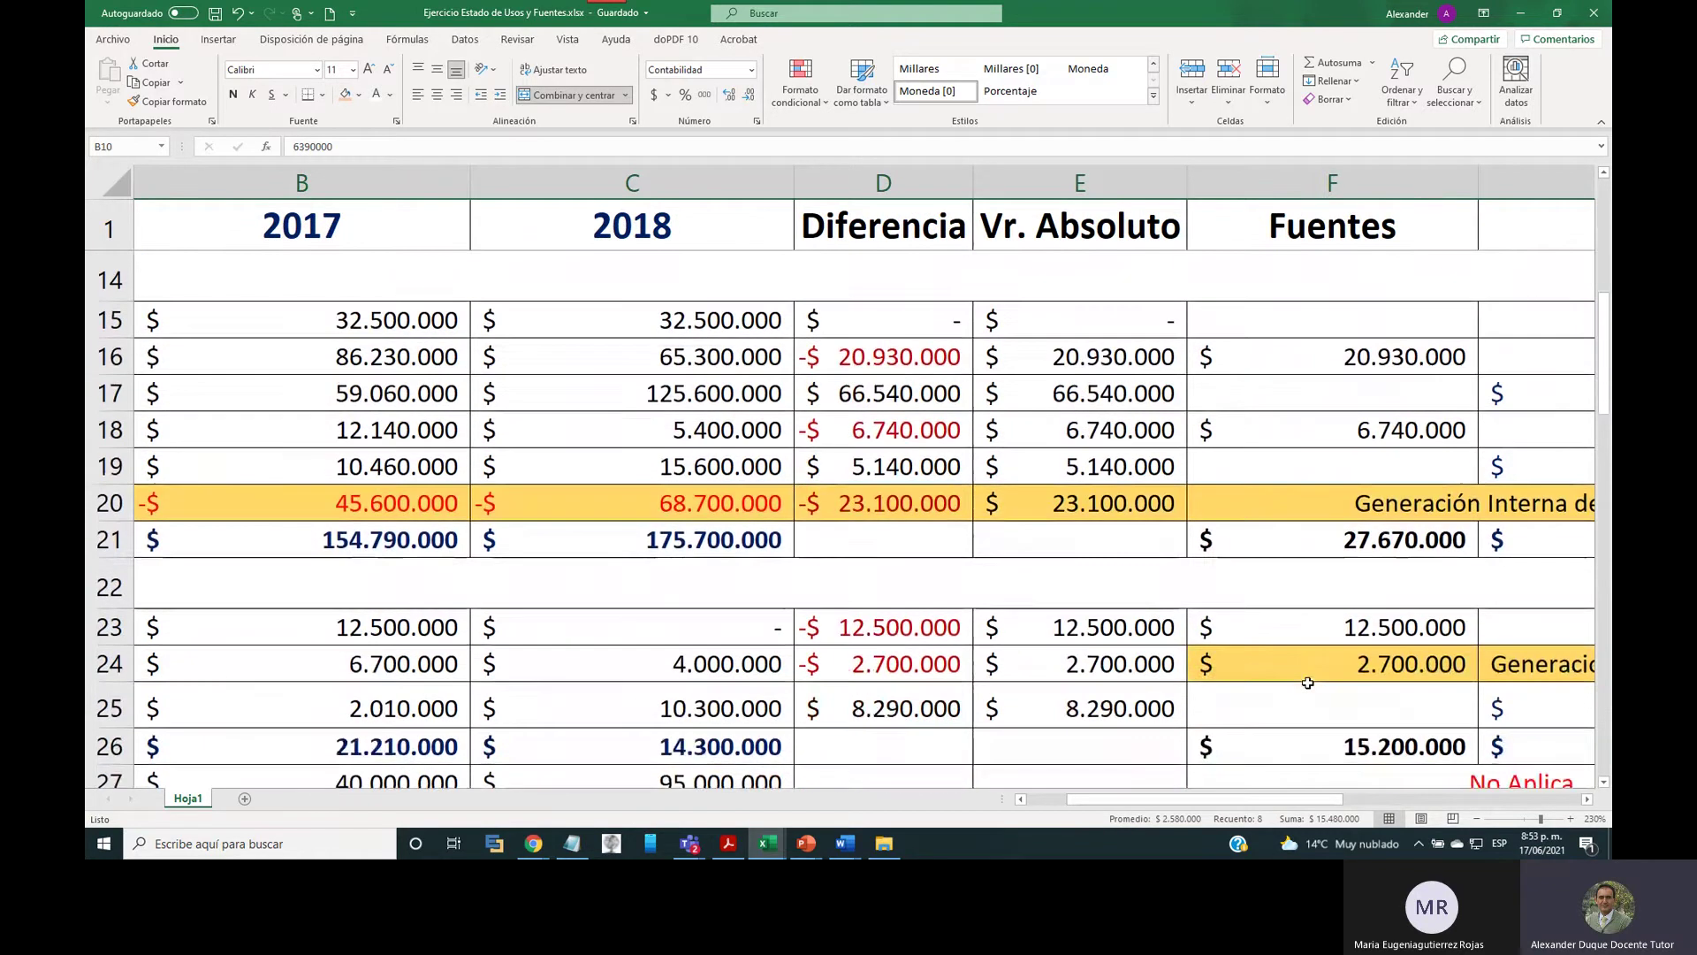
pyautogui.scroll(5, 1308, 683)
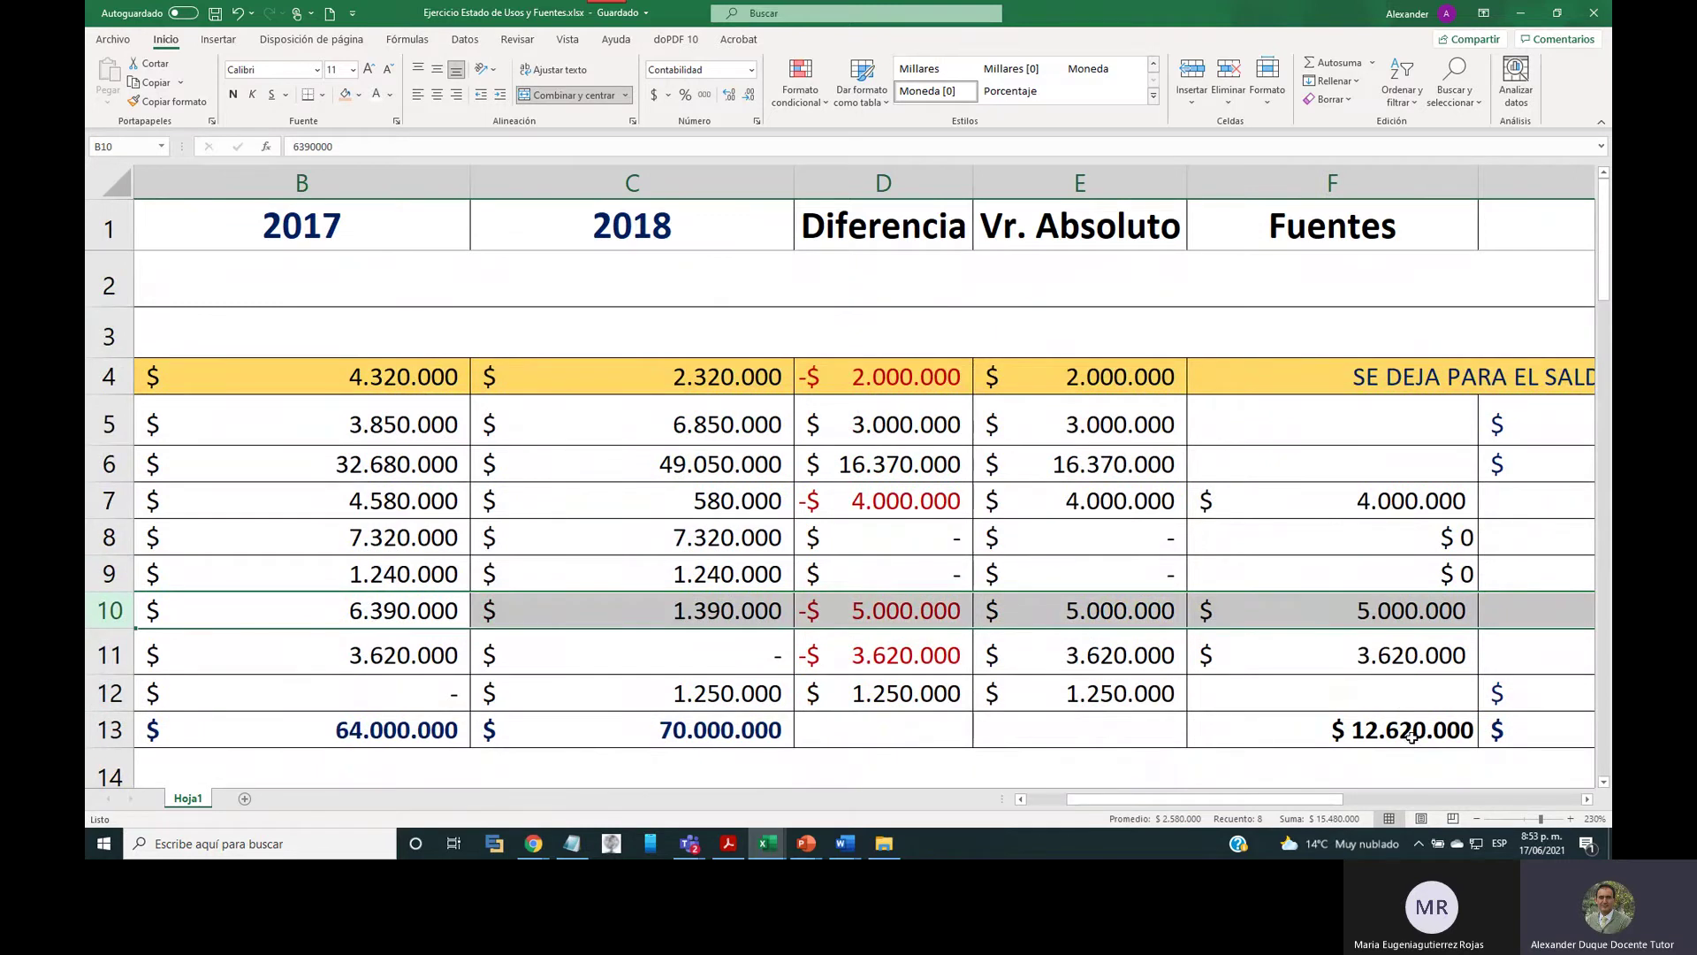
pyautogui.scroll(-4, 1411, 736)
pyautogui.scroll(1, 1322, 719)
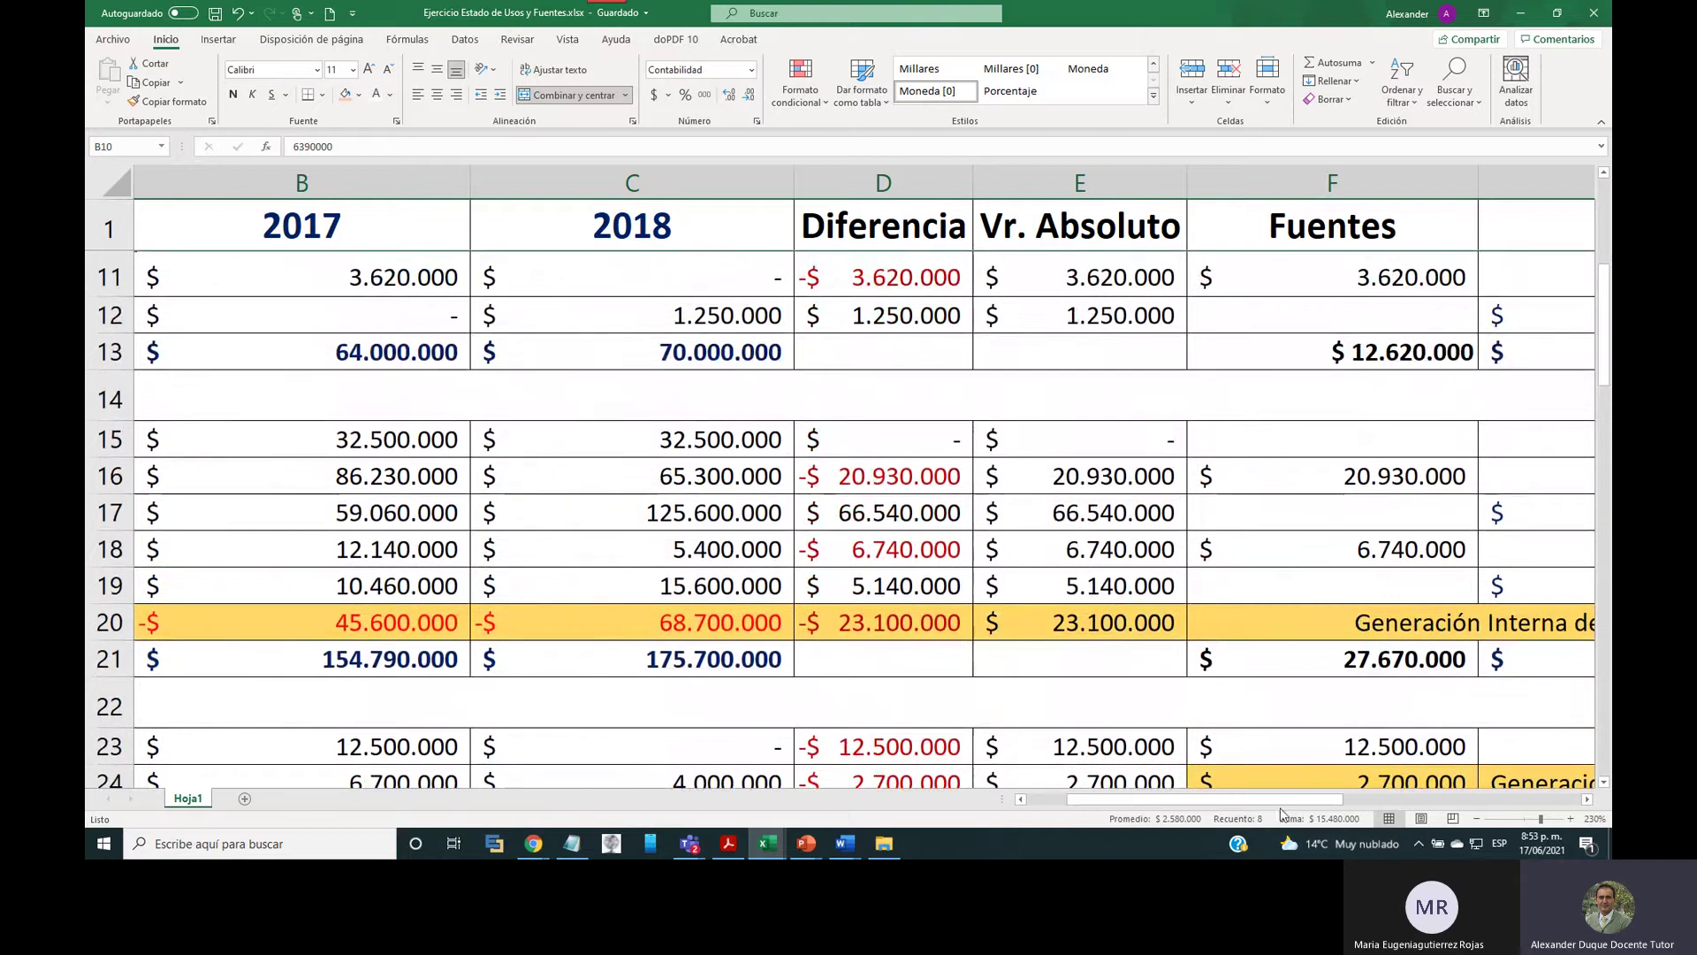
pyautogui.moveTo(1278, 799)
pyautogui.mouseDown()
pyautogui.moveTo(1090, 786)
pyautogui.moveTo(1266, 784)
pyautogui.mouseUp()
pyautogui.scroll(-2, 1341, 548)
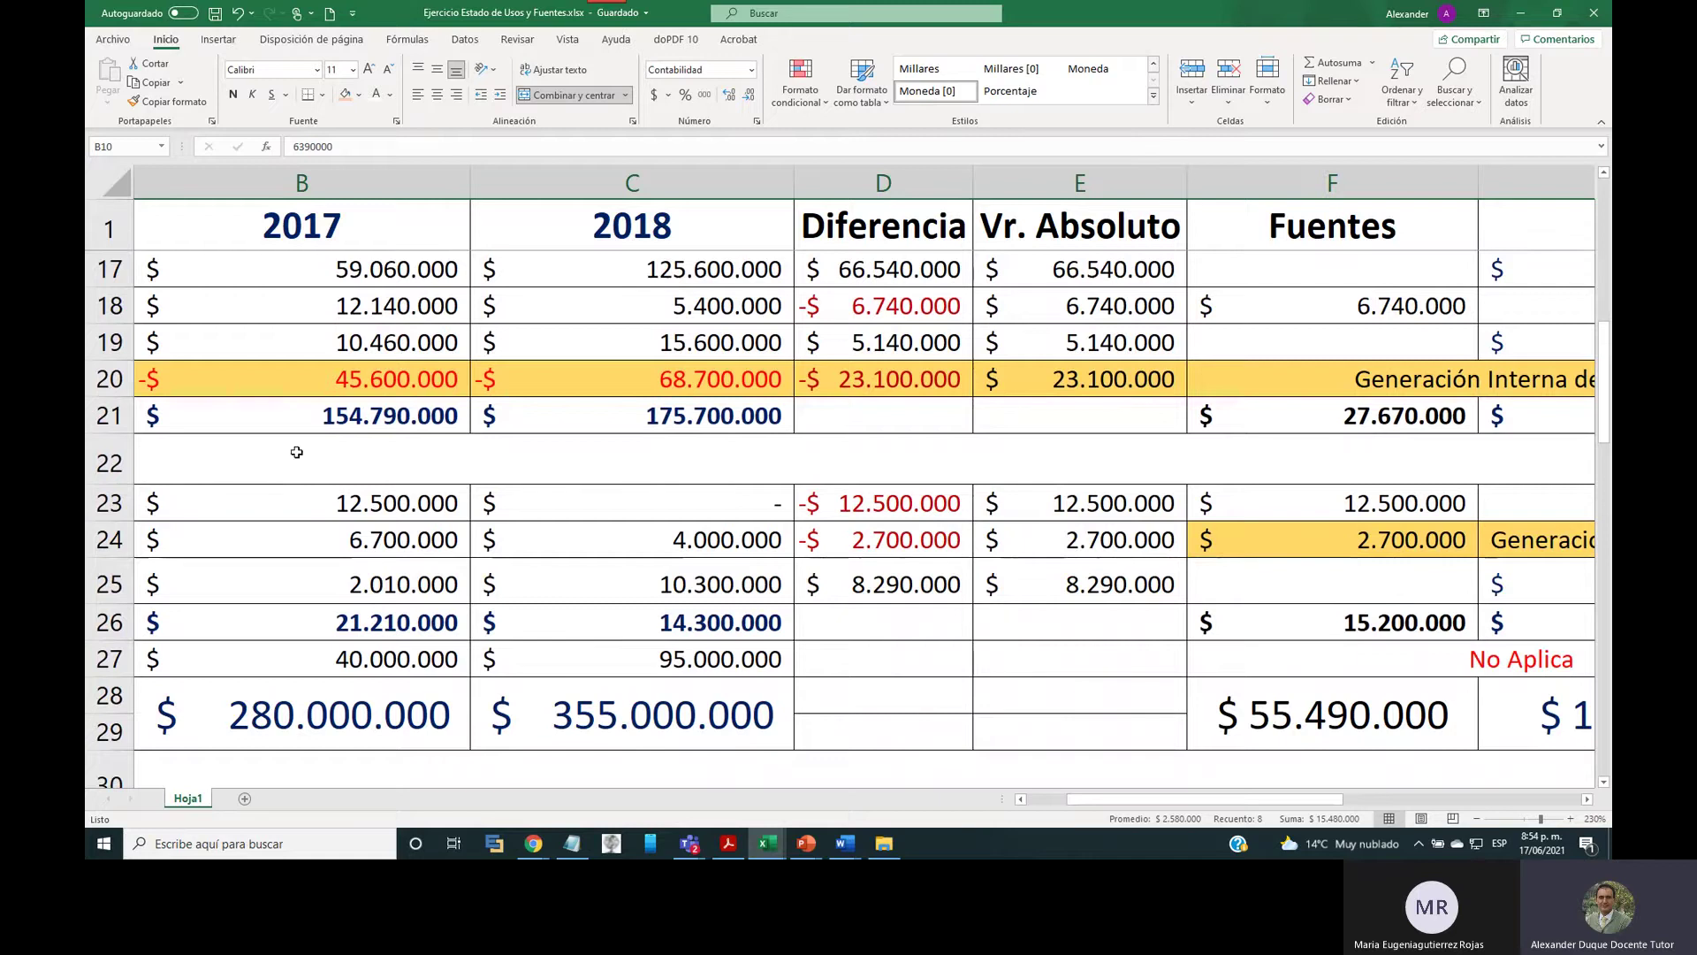
# Highlight the Depreciación acumulada row, follow it across to the Fuentes and Usos columns, and examine how the asset accounts are classified there.
pyautogui.moveTo(1295, 799); pyautogui.dragTo(1254, 799)
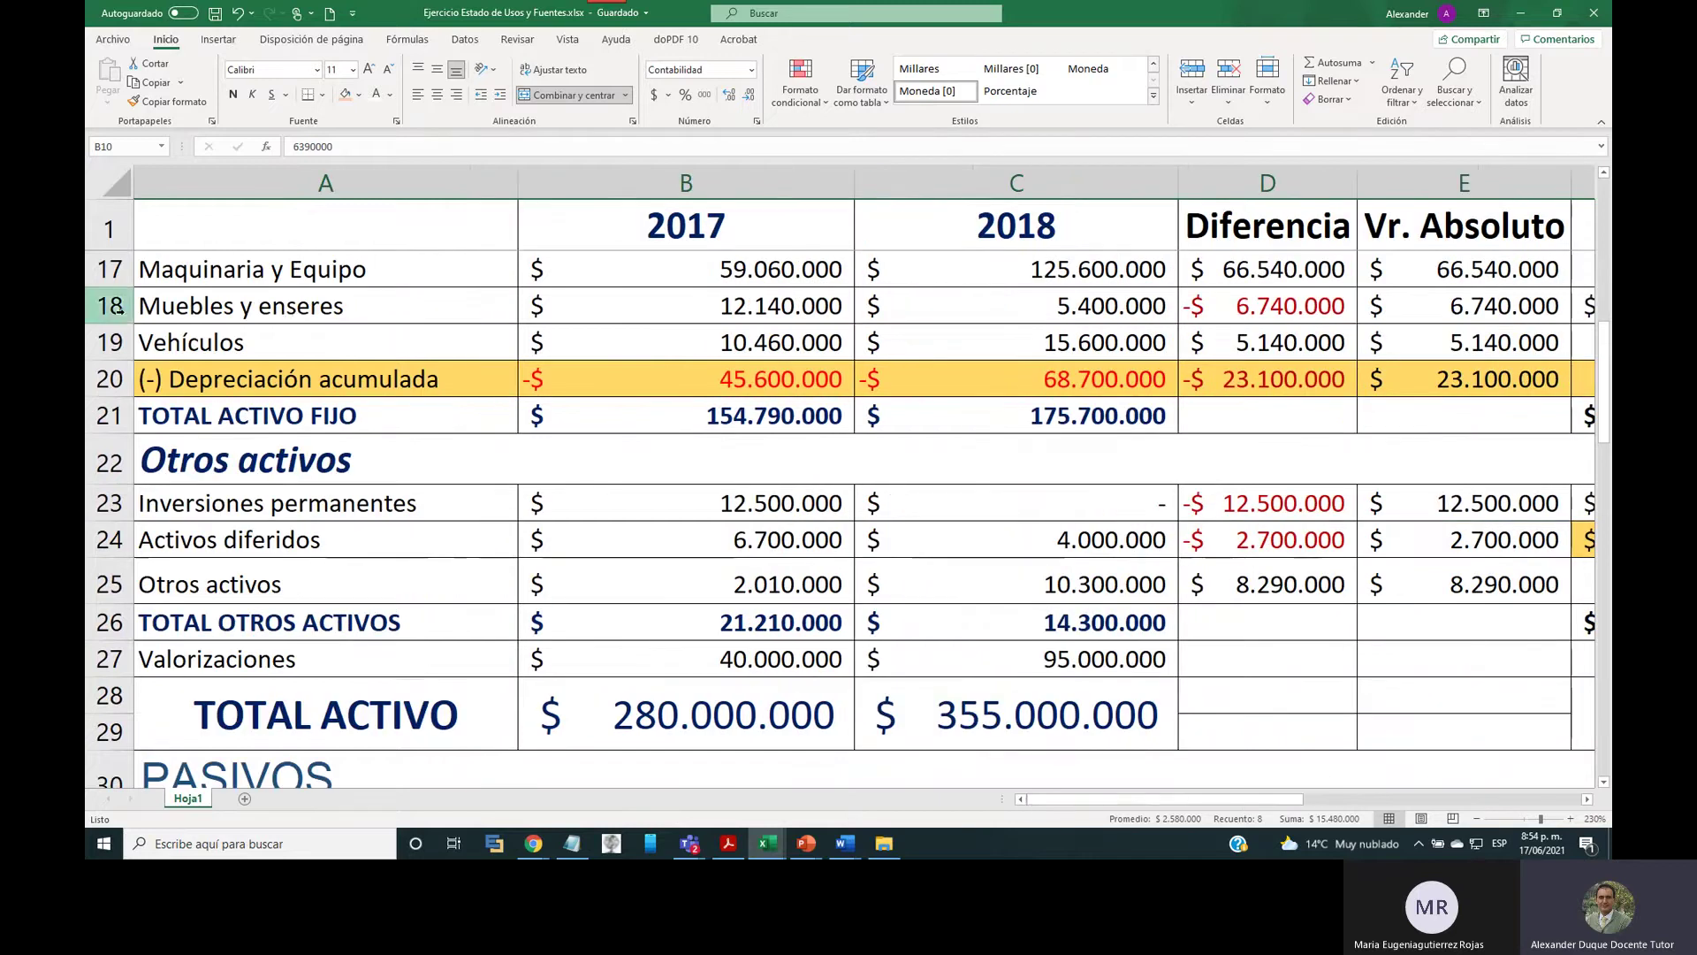
pyautogui.click(111, 379)
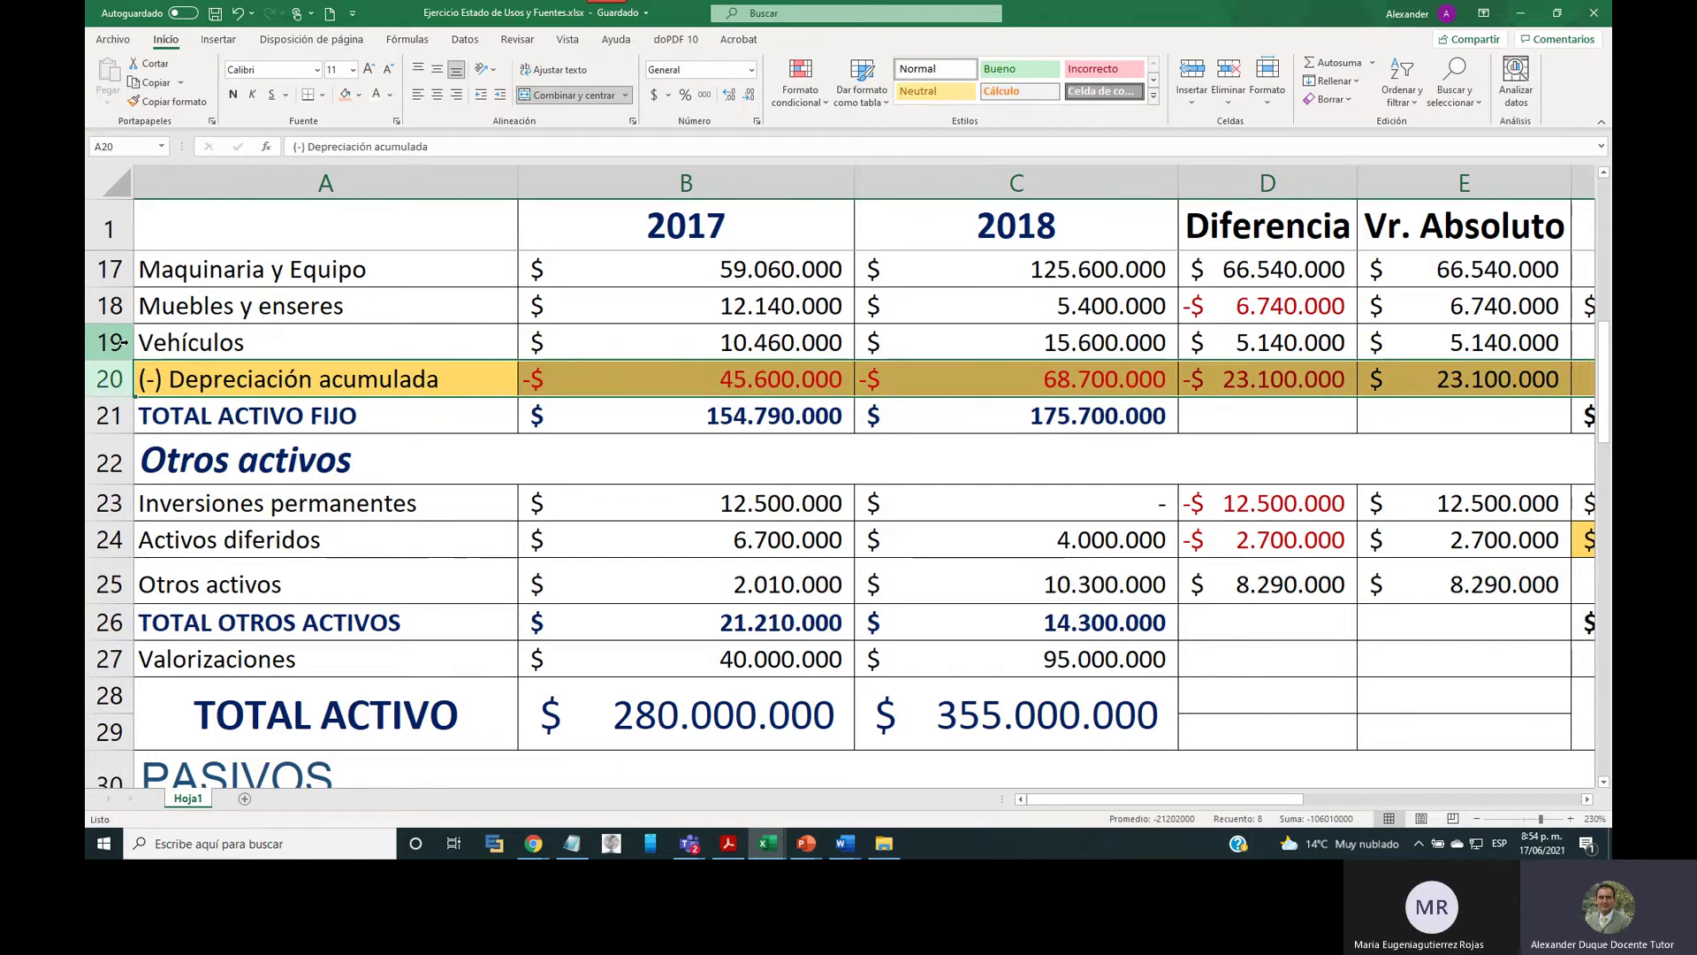
pyautogui.moveTo(1273, 798); pyautogui.dragTo(1189, 800)
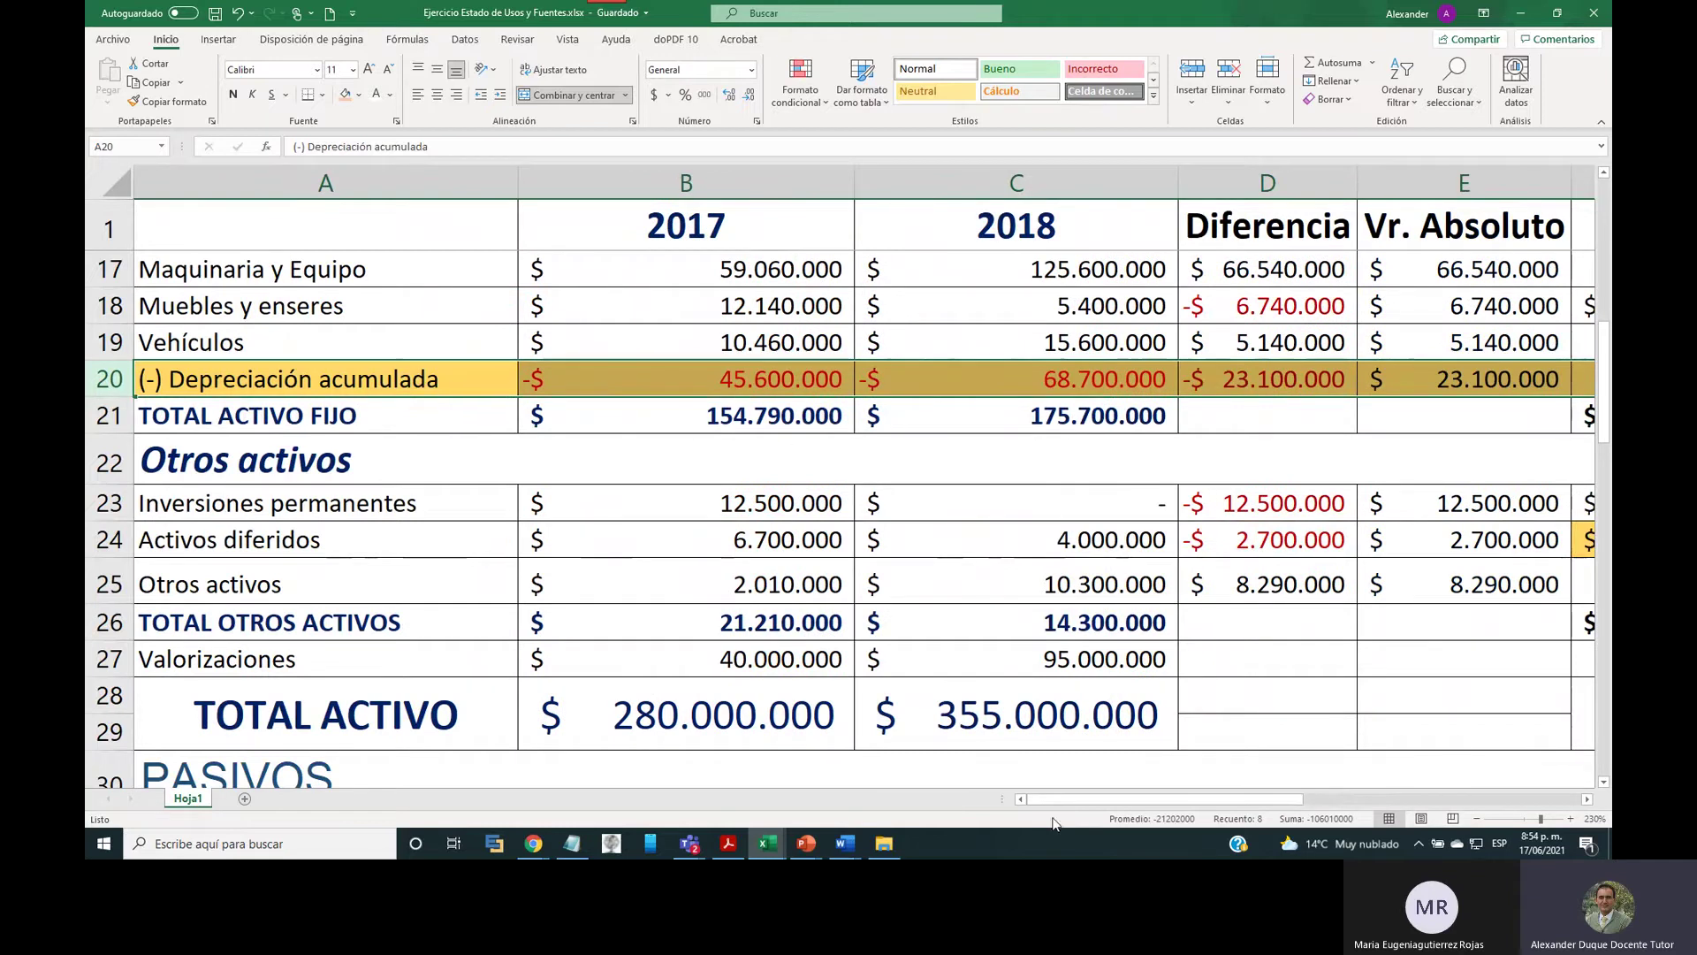
pyautogui.hscroll(3, 1207, 779)
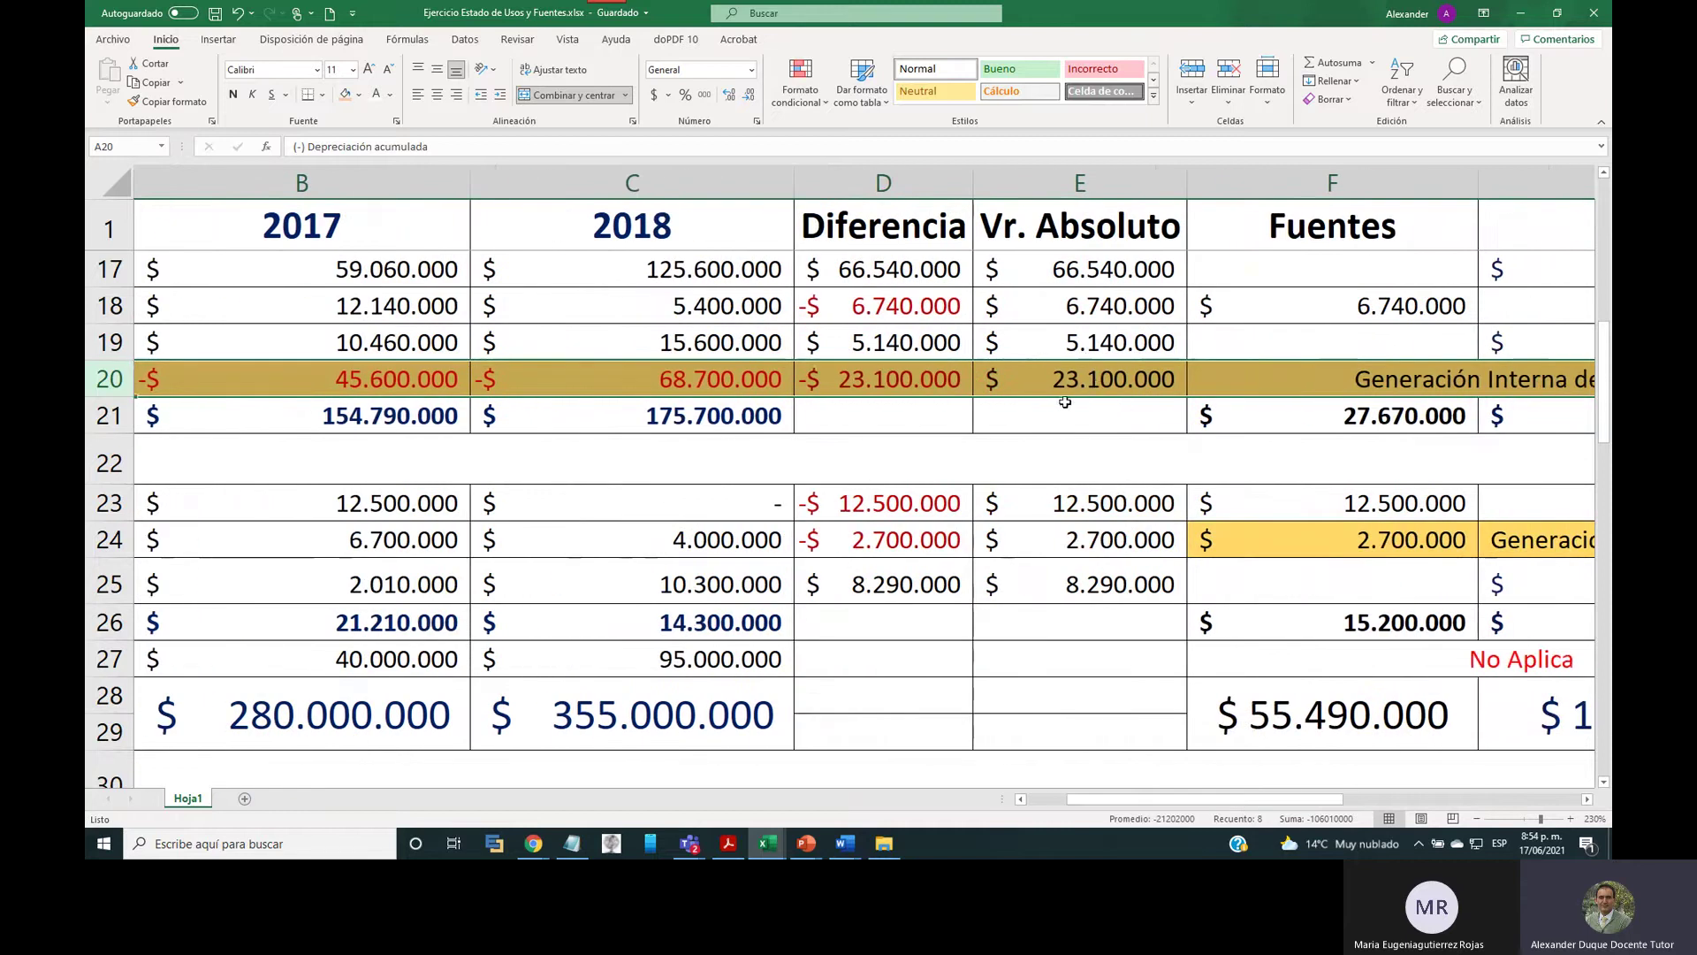
pyautogui.moveTo(1273, 800); pyautogui.dragTo(1348, 802)
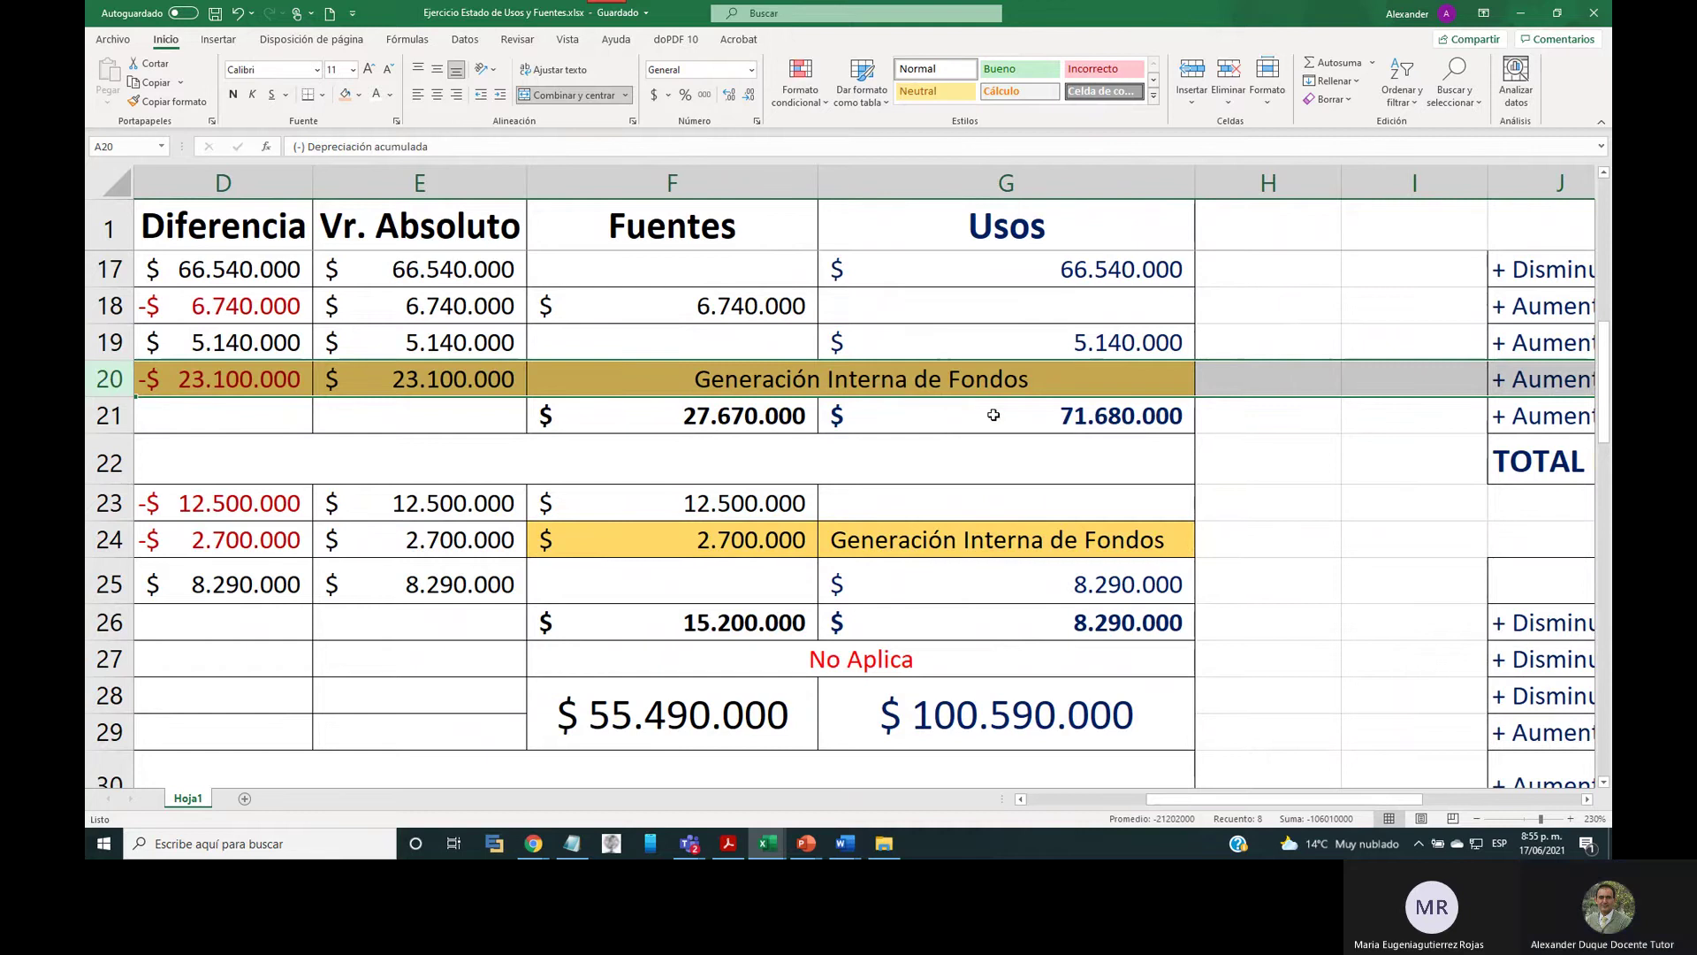
pyautogui.scroll(4, 973, 400)
pyautogui.scroll(1, 972, 401)
pyautogui.scroll(-5, 972, 398)
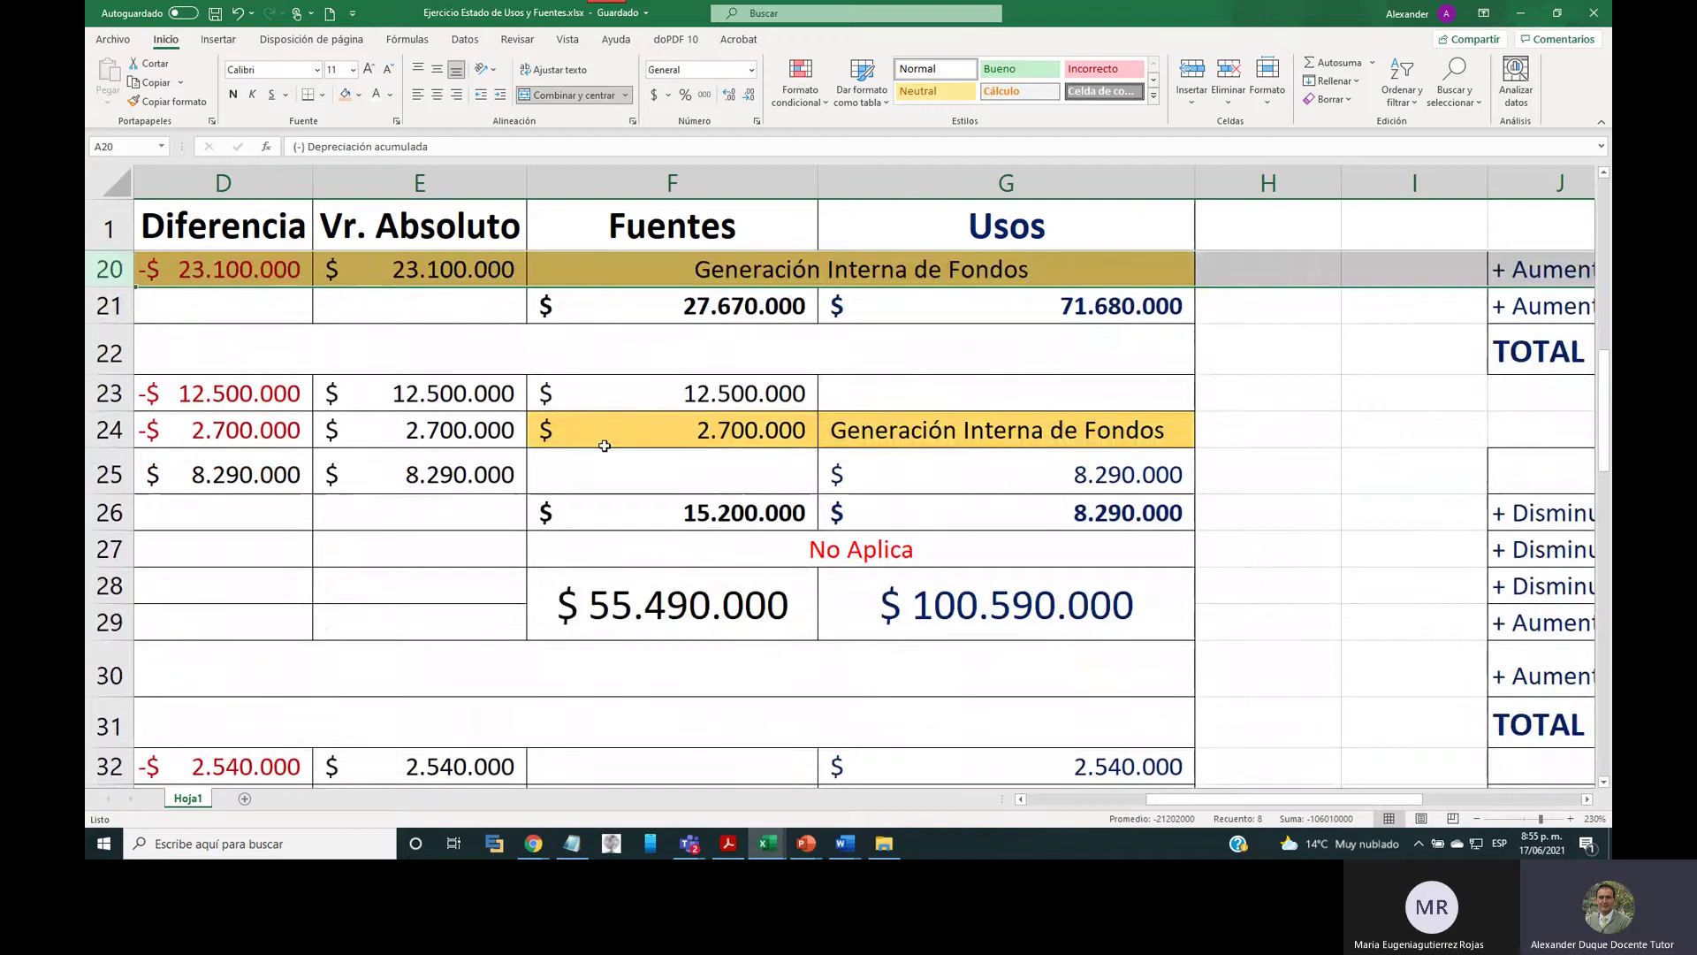
# Highlight row 24, compare its 2018 amount and Diferencia with its Fuentes classification, and highlight the Usos column.
pyautogui.click(109, 429)
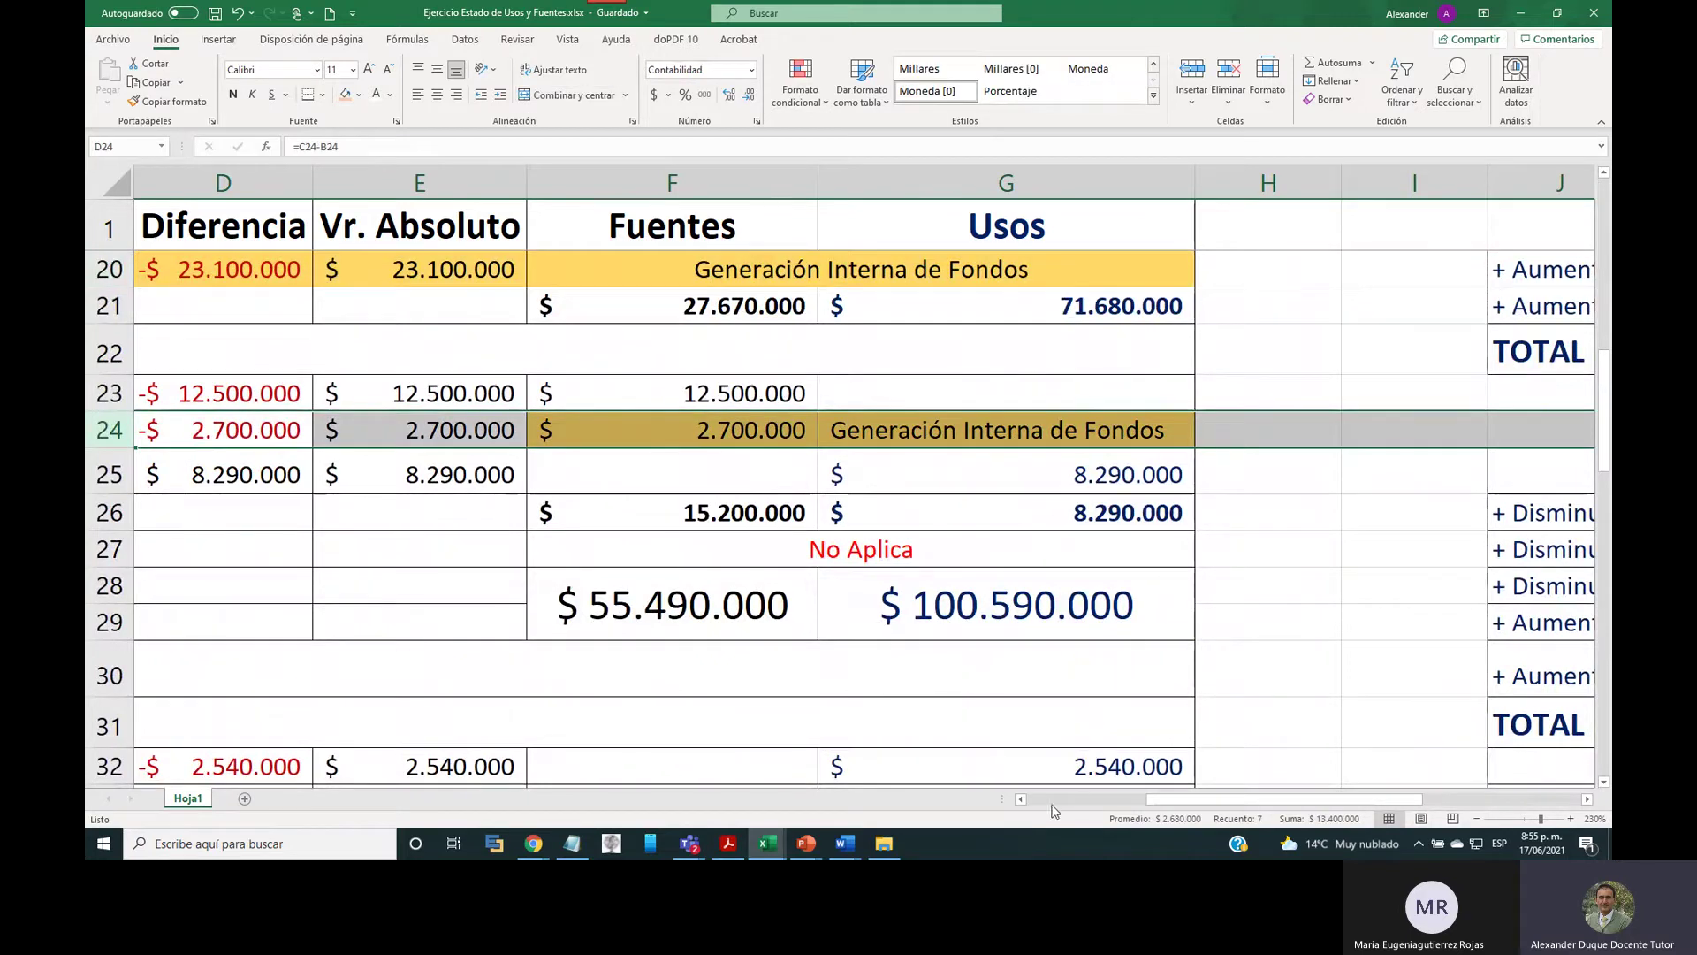
pyautogui.moveTo(1149, 799)
pyautogui.mouseDown()
pyautogui.moveTo(1029, 803)
pyautogui.moveTo(1146, 799)
pyautogui.mouseUp()
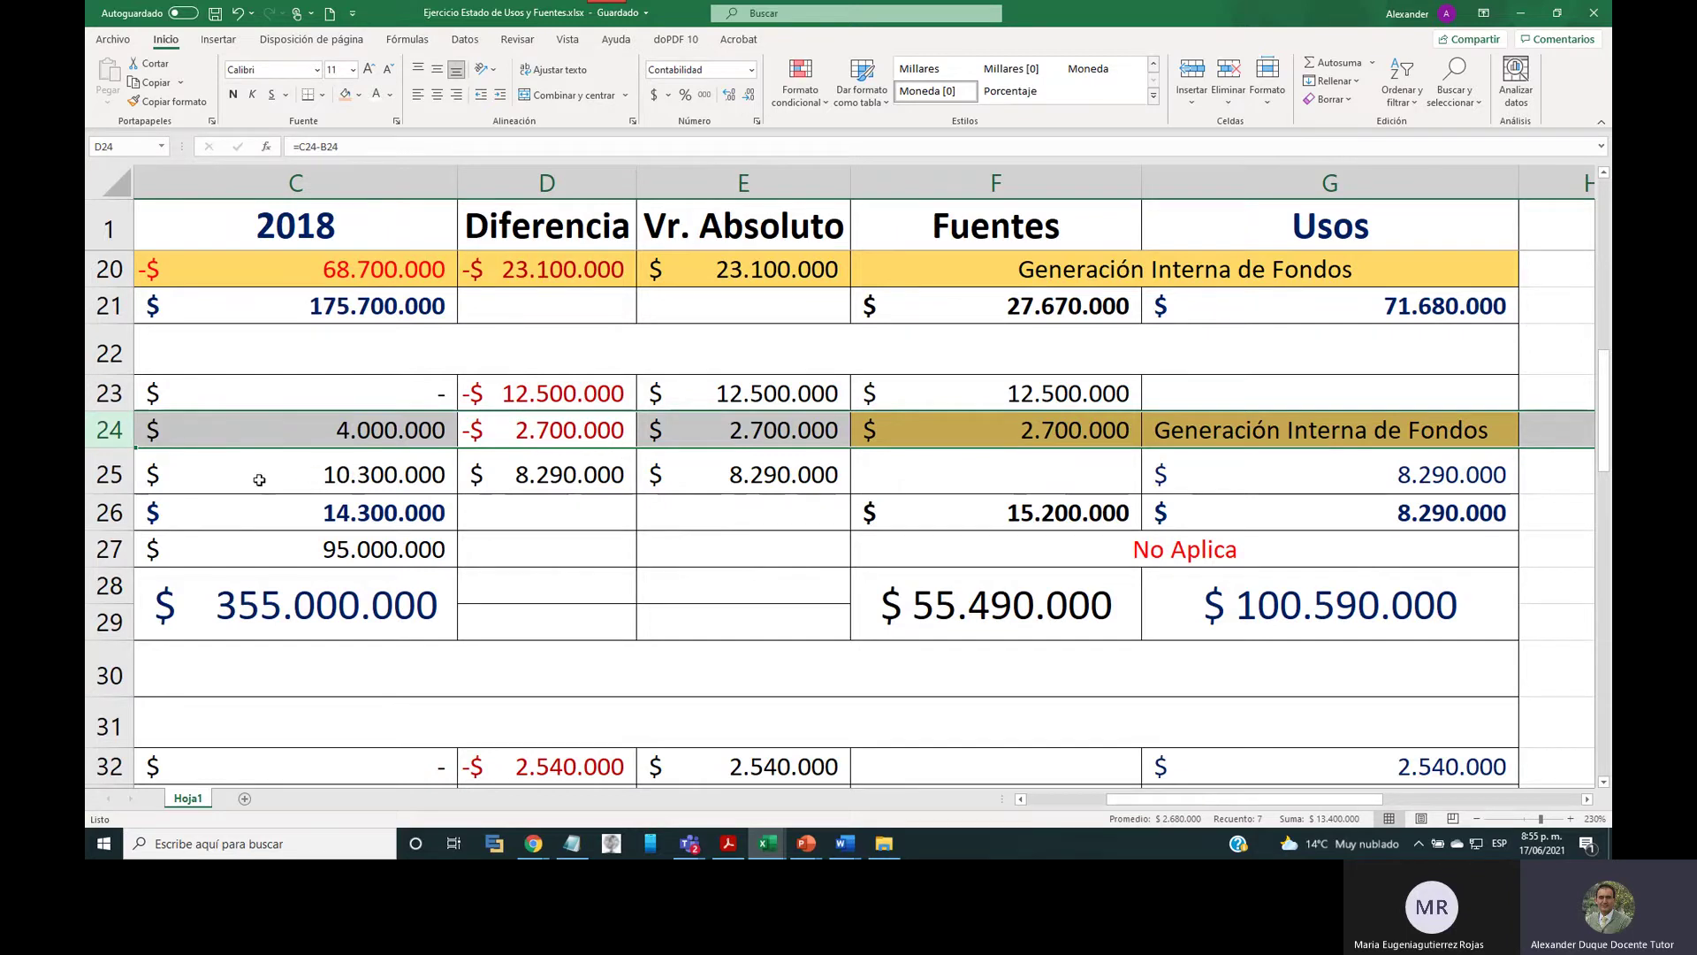
pyautogui.moveTo(1300, 800)
pyautogui.mouseDown()
pyautogui.moveTo(1202, 806)
pyautogui.moveTo(1295, 803)
pyautogui.mouseUp()
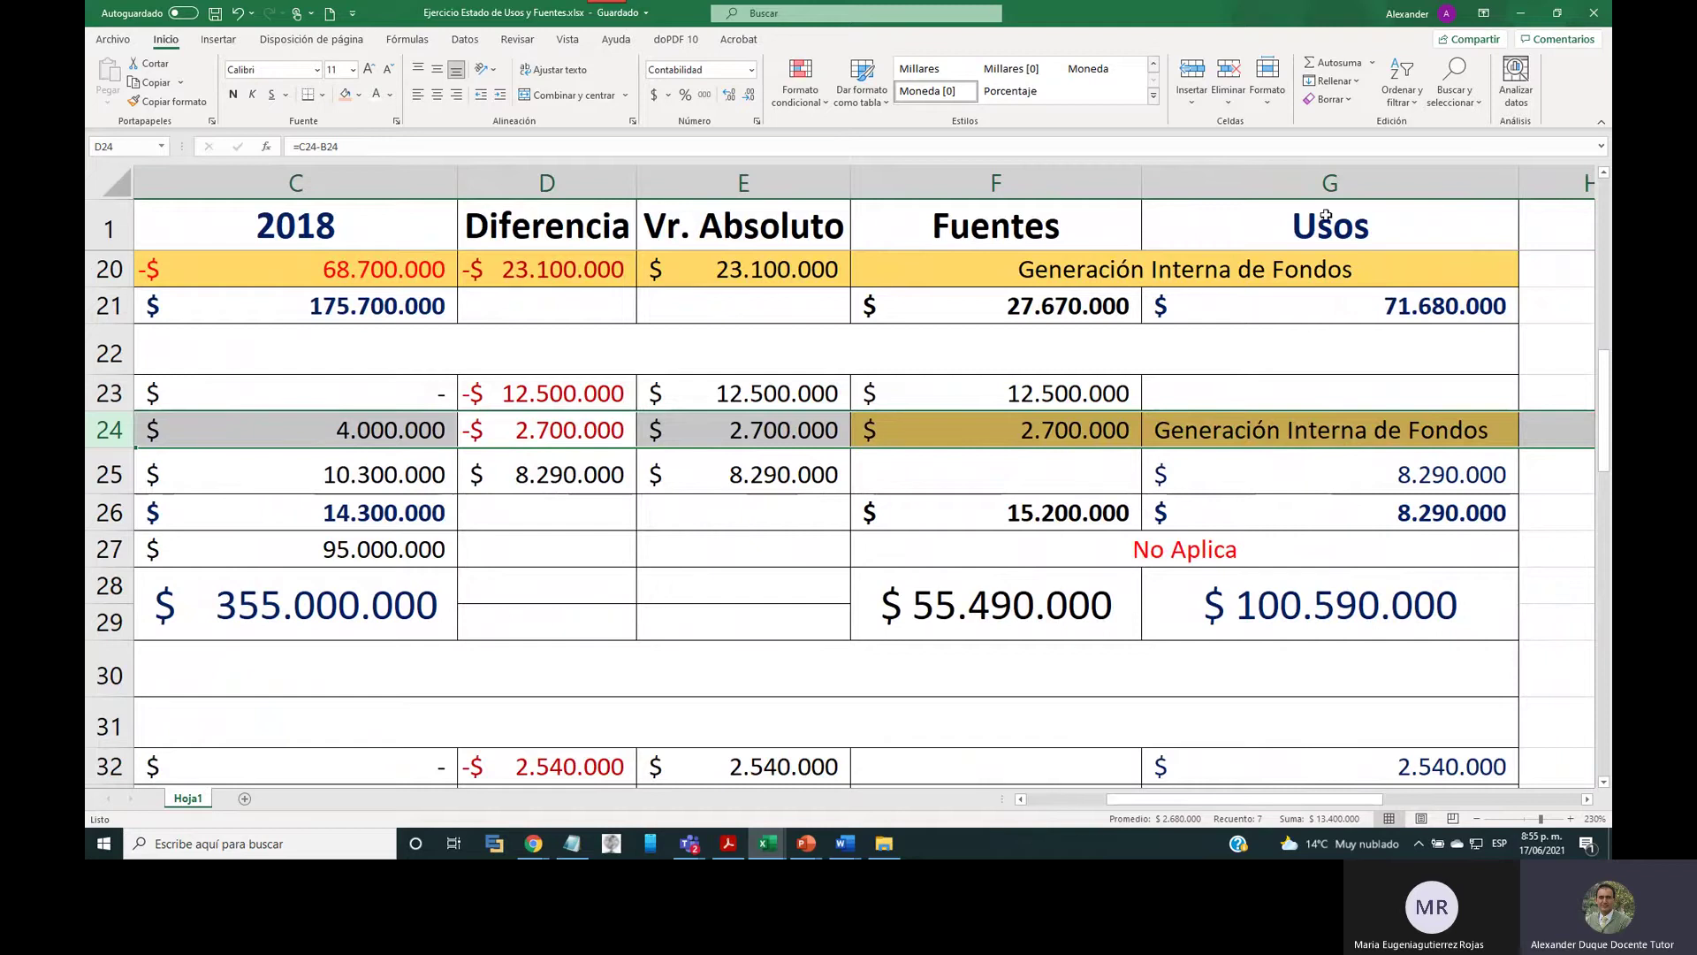
pyautogui.click(1319, 186)
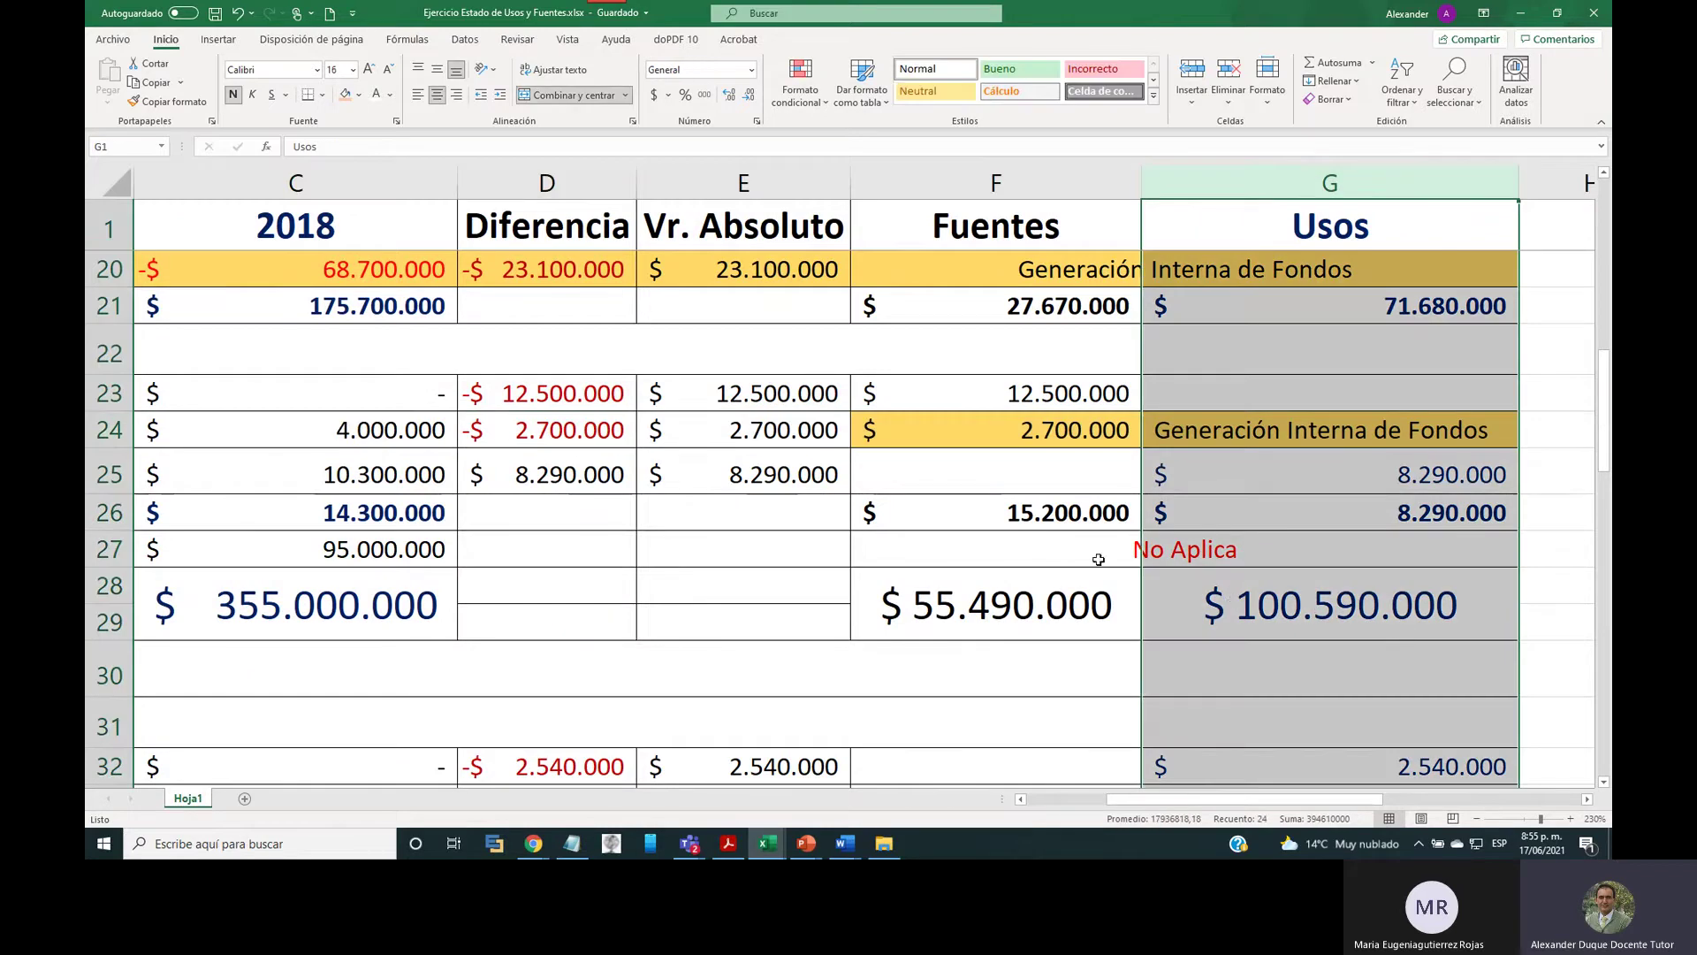
# Check the Fuentes subtotal in F26 against the source amounts in F23 and F24.
pyautogui.click(966, 511)
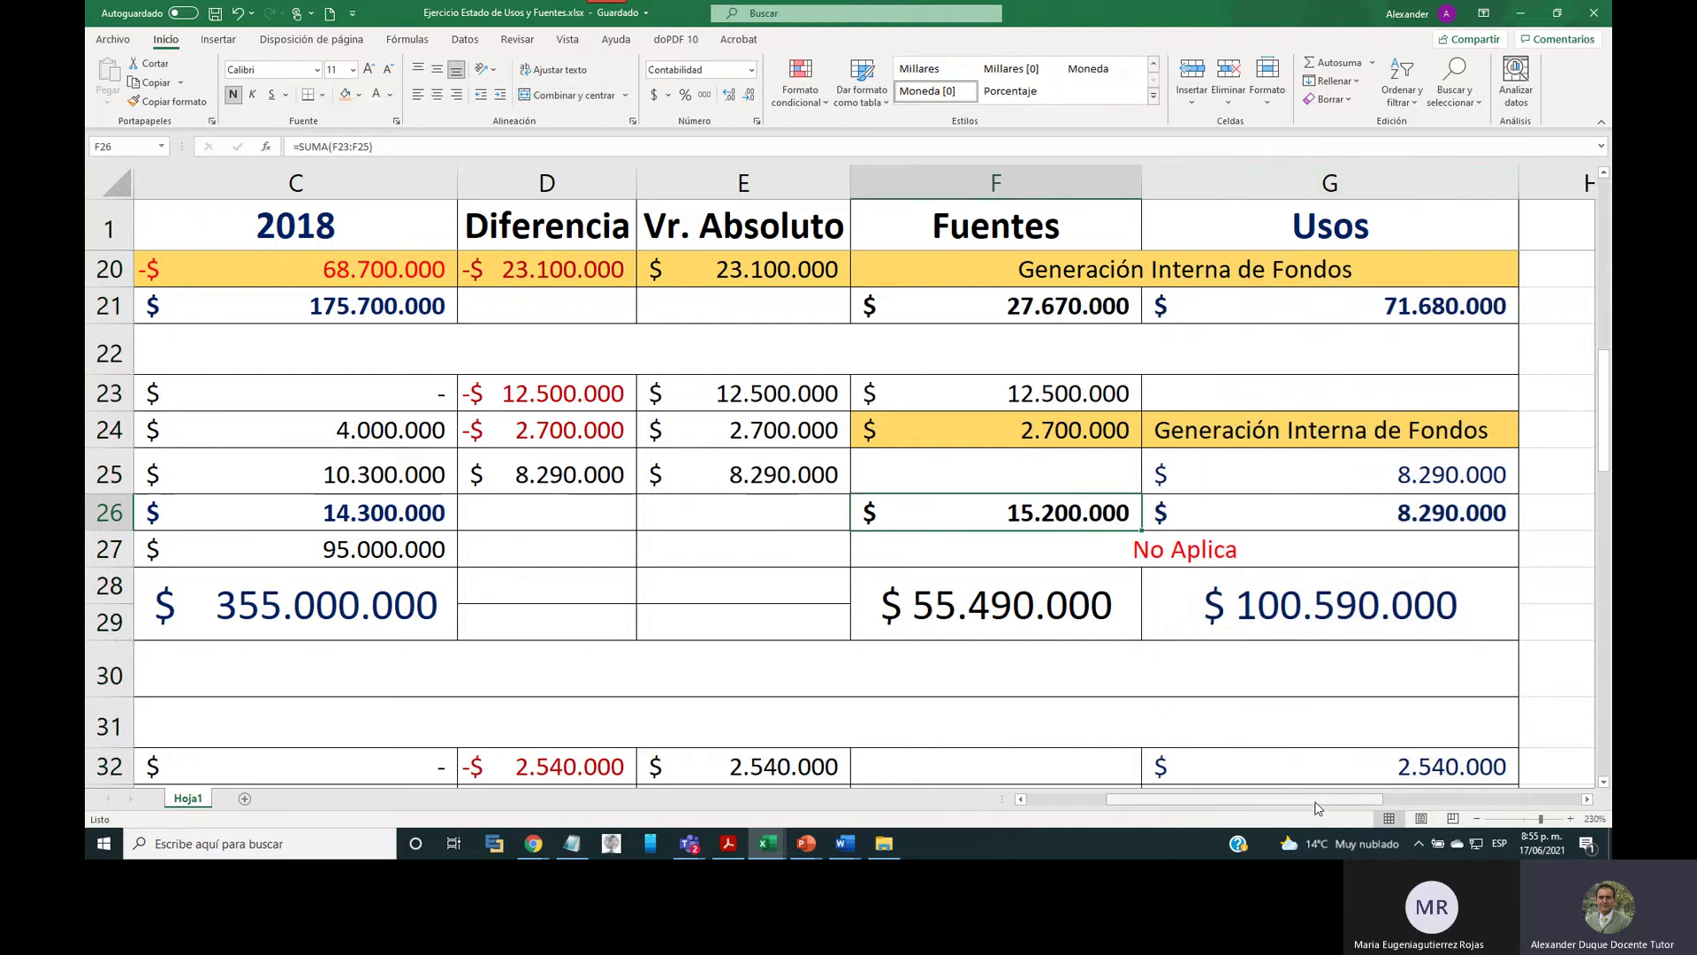
pyautogui.moveTo(1317, 800)
pyautogui.mouseDown()
pyautogui.moveTo(1190, 818)
pyautogui.moveTo(1292, 817)
pyautogui.mouseUp()
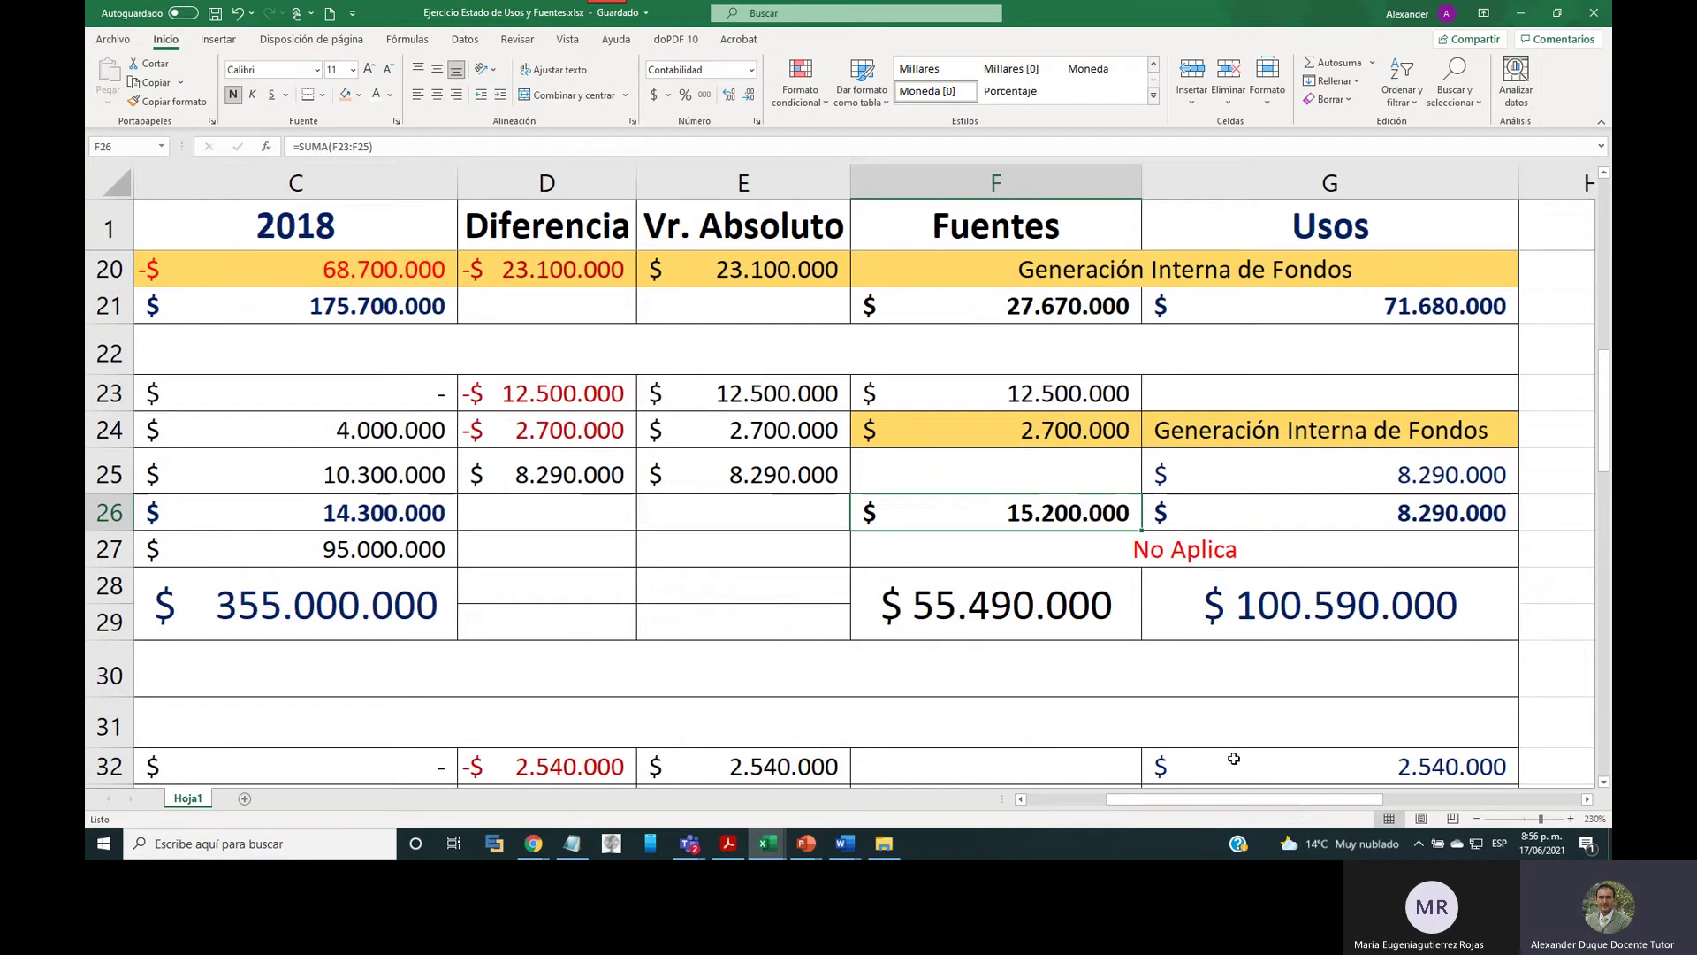
pyautogui.click(1026, 391)
pyautogui.moveTo(1025, 392); pyautogui.dragTo(1023, 428)
pyautogui.click(1008, 513)
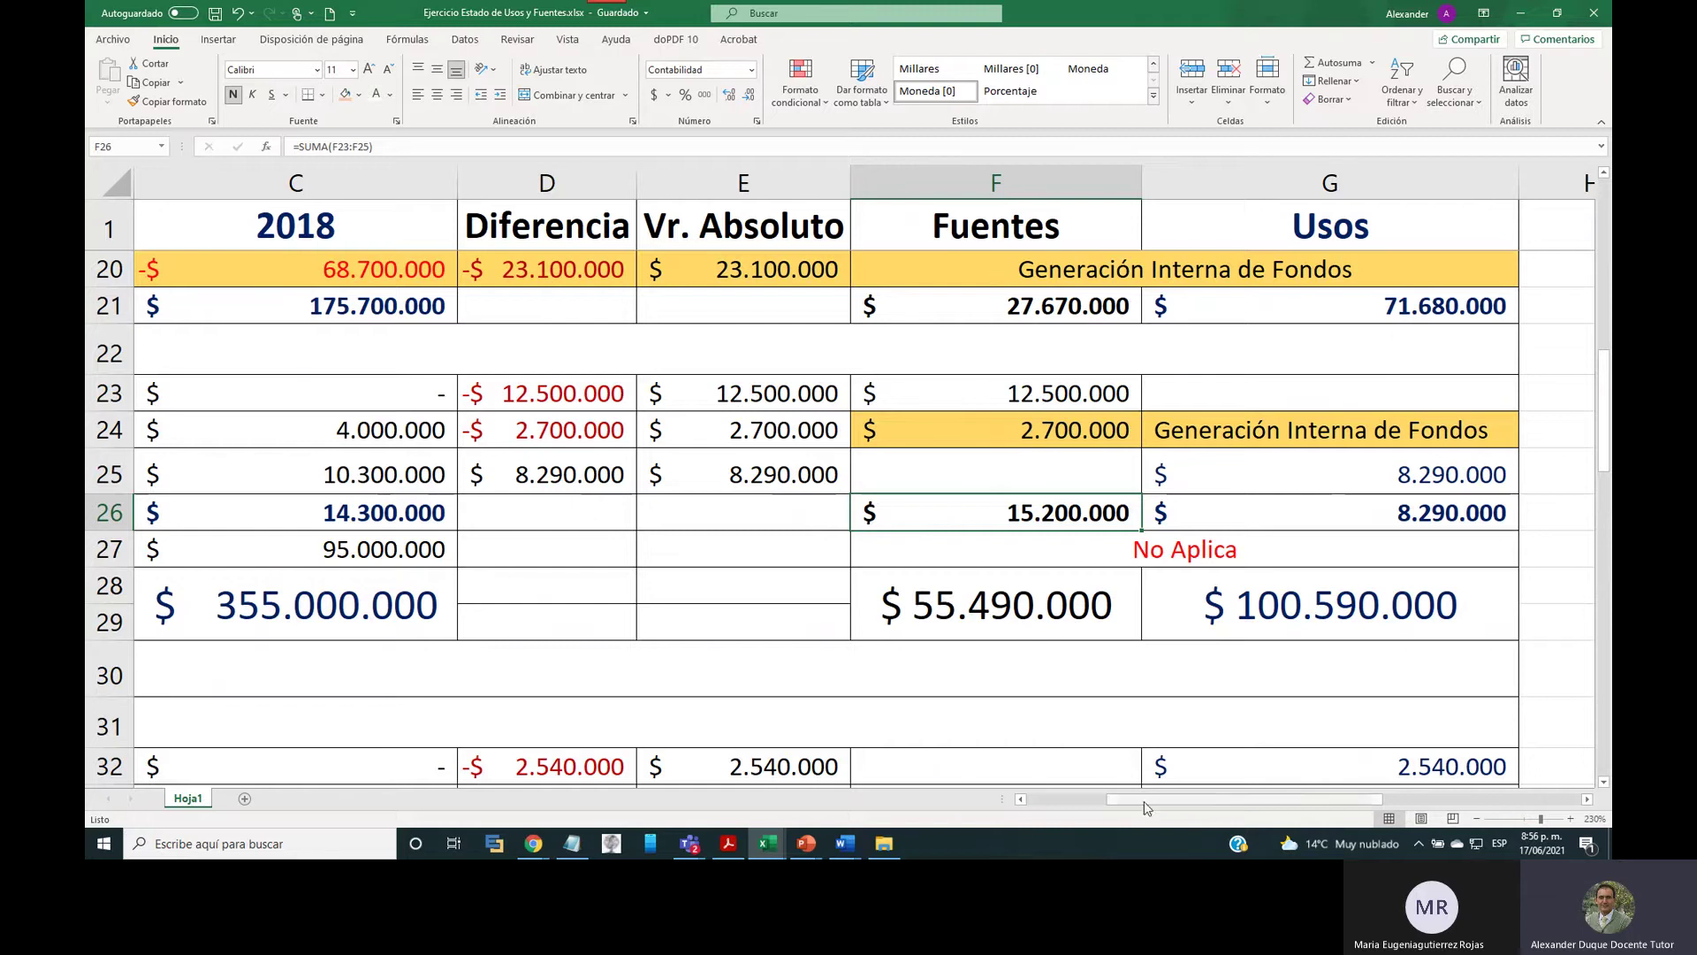
# Highlight the Obligaciones financieras row under Pasivo Corriente and compare its 2017 and 2018 amounts.
pyautogui.hscroll(-3, 787, 646)
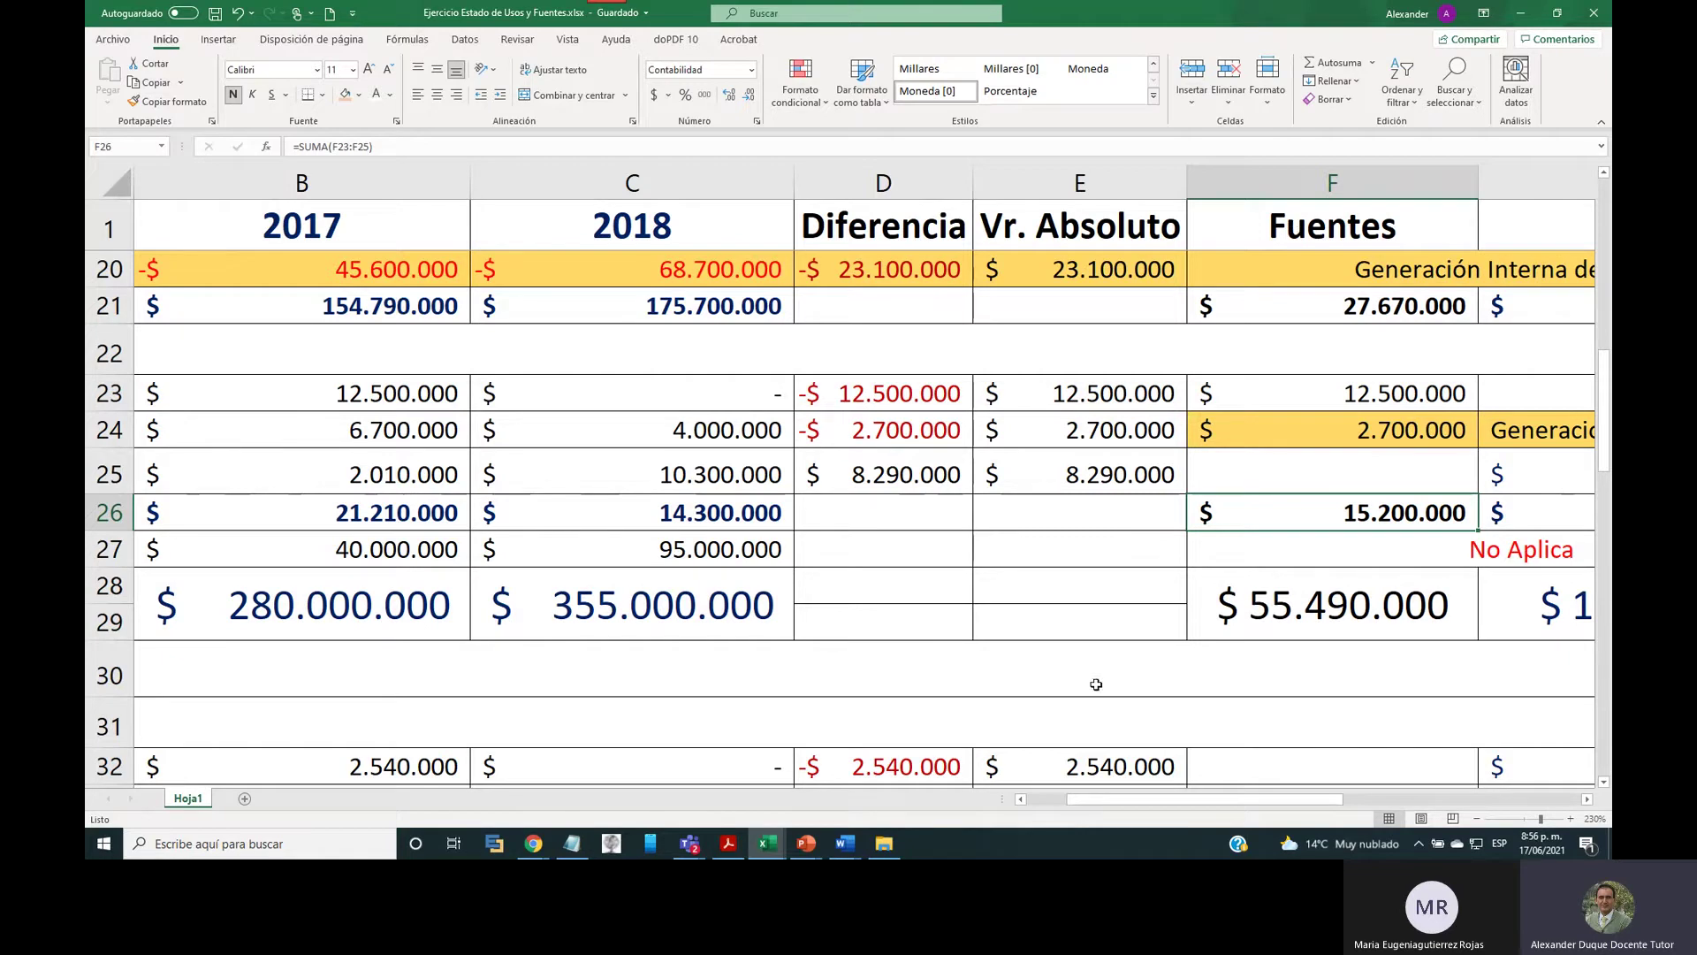
pyautogui.moveTo(1134, 806); pyautogui.dragTo(1193, 646)
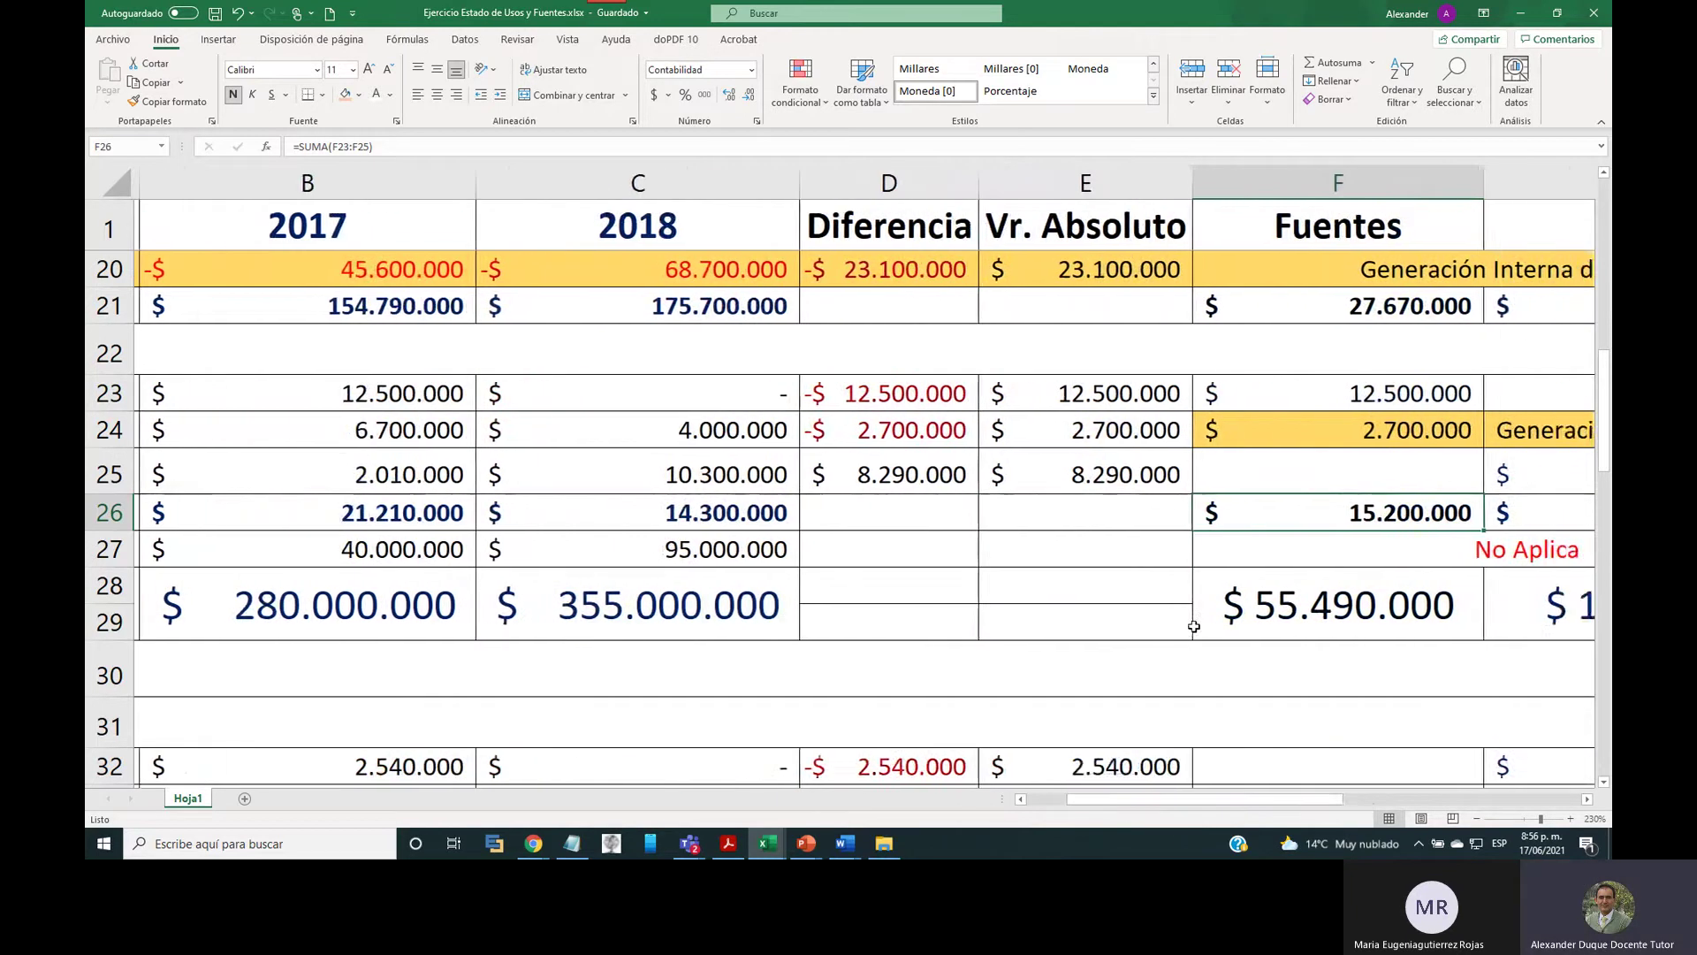
pyautogui.scroll(-5, 1193, 637)
pyautogui.scroll(2, 1193, 626)
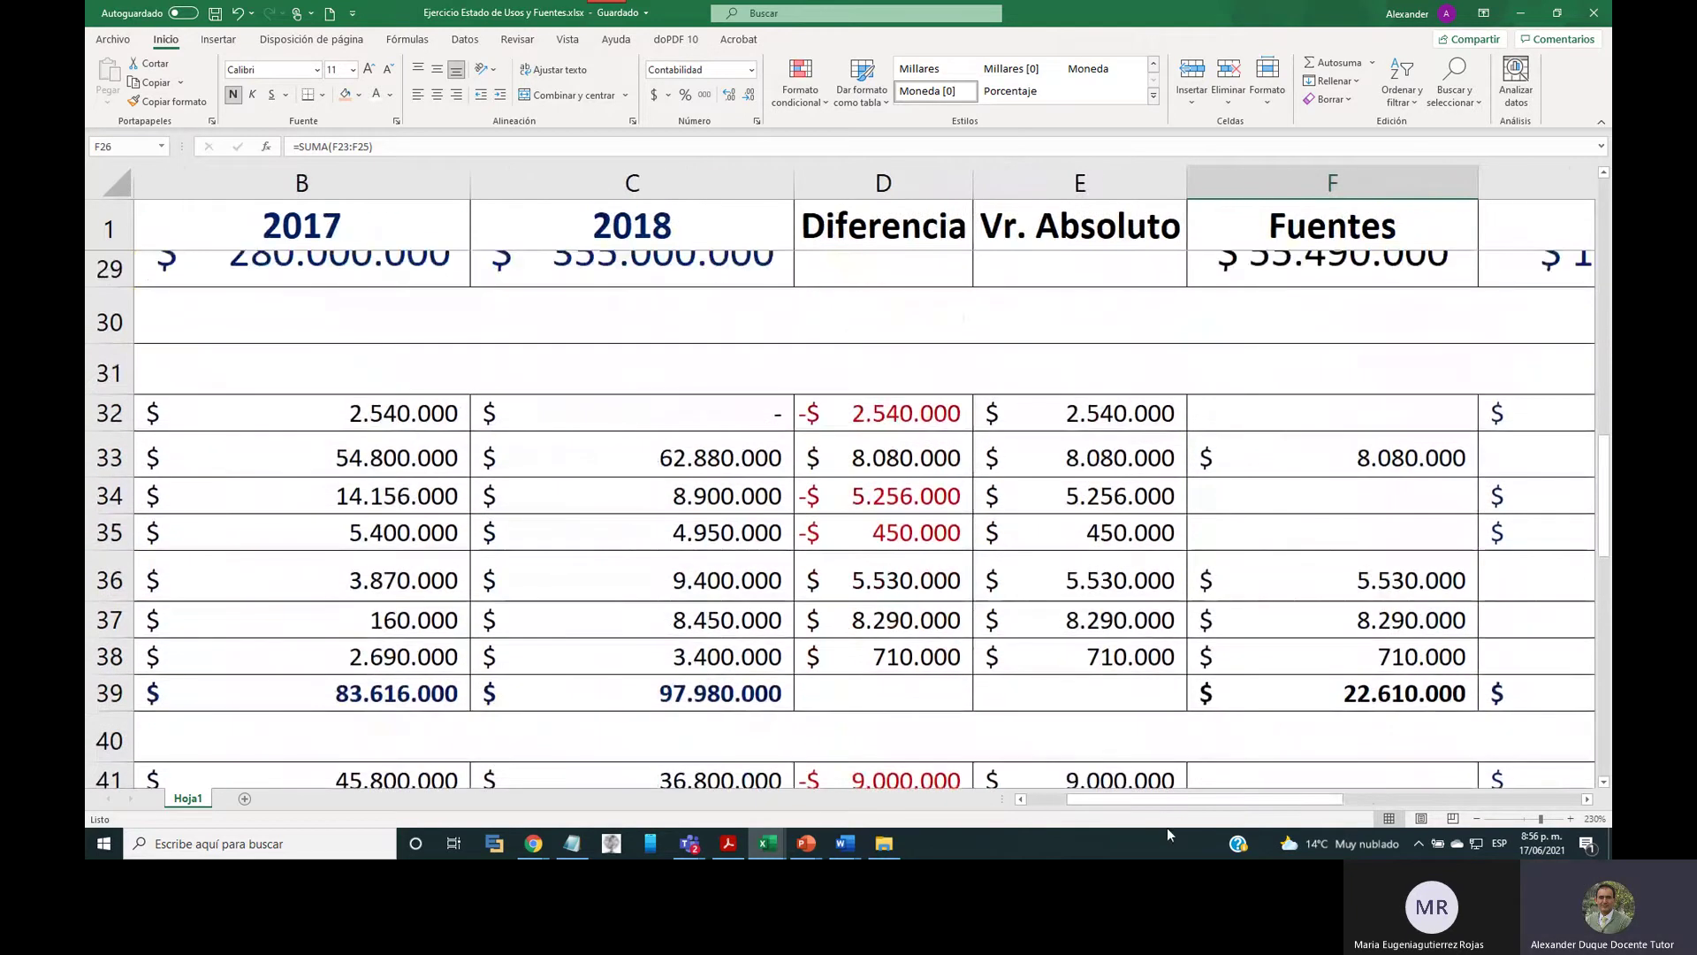
pyautogui.click(112, 455)
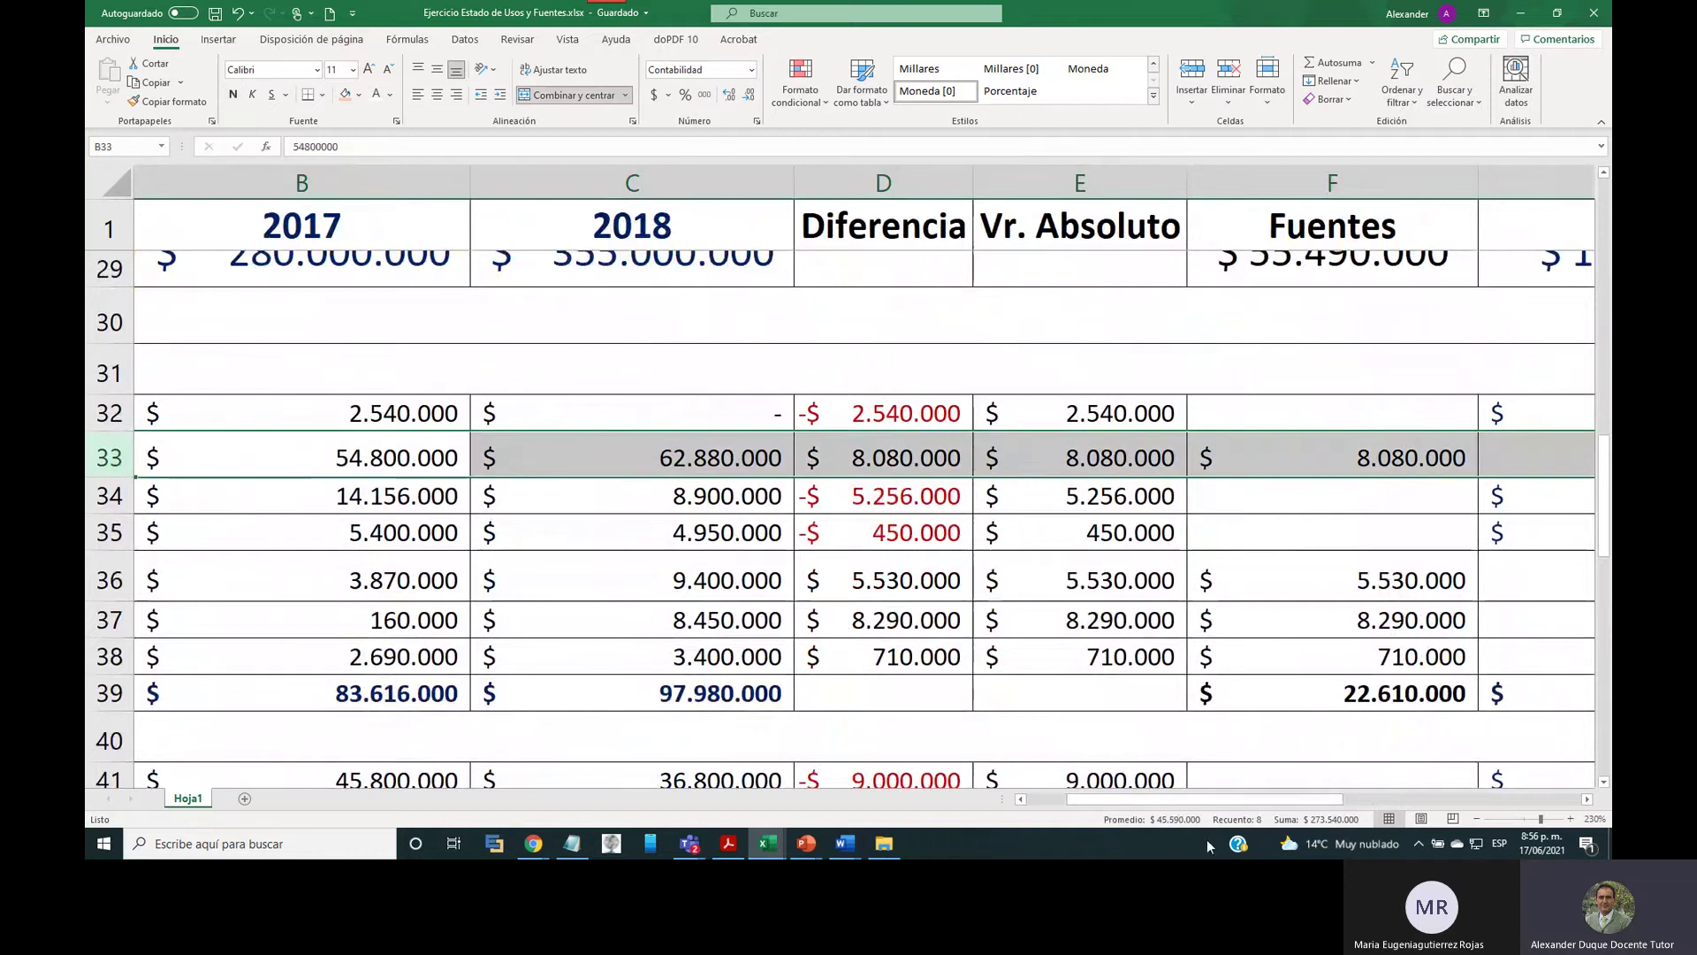
pyautogui.moveTo(1107, 801); pyautogui.dragTo(1067, 803)
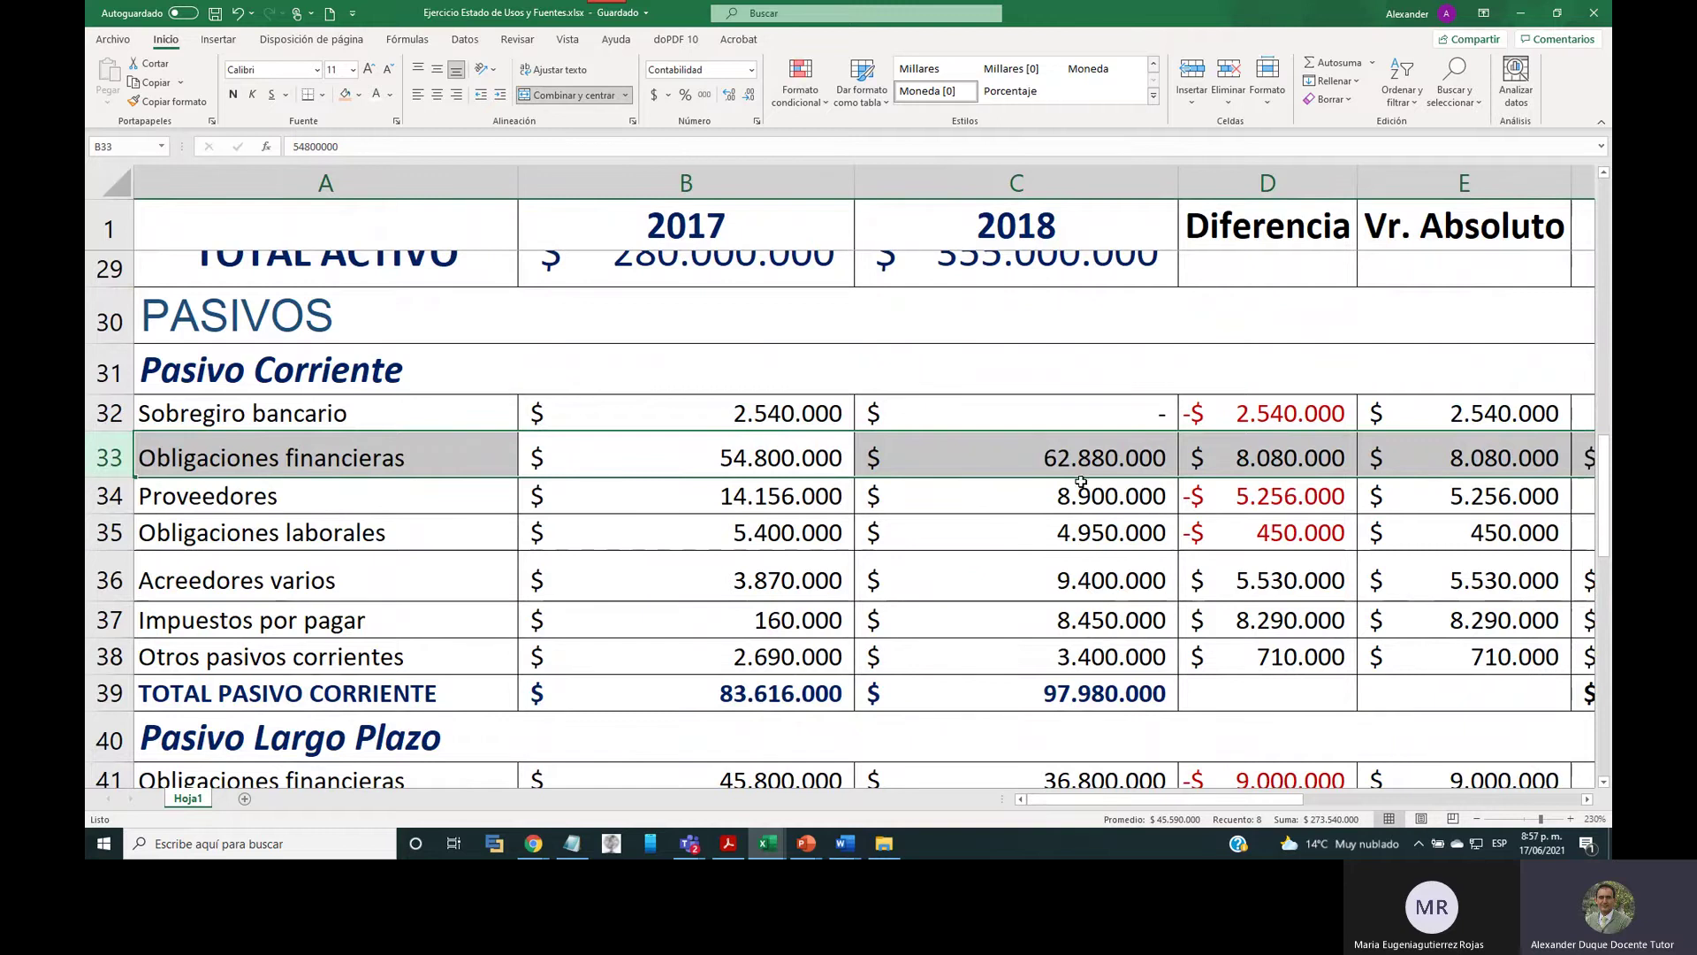
# Highlight the Sobregiro bancario and Obligaciones financieras rows in turn and follow each across to its difference and Fuentes or Usos classification.
pyautogui.click(110, 413)
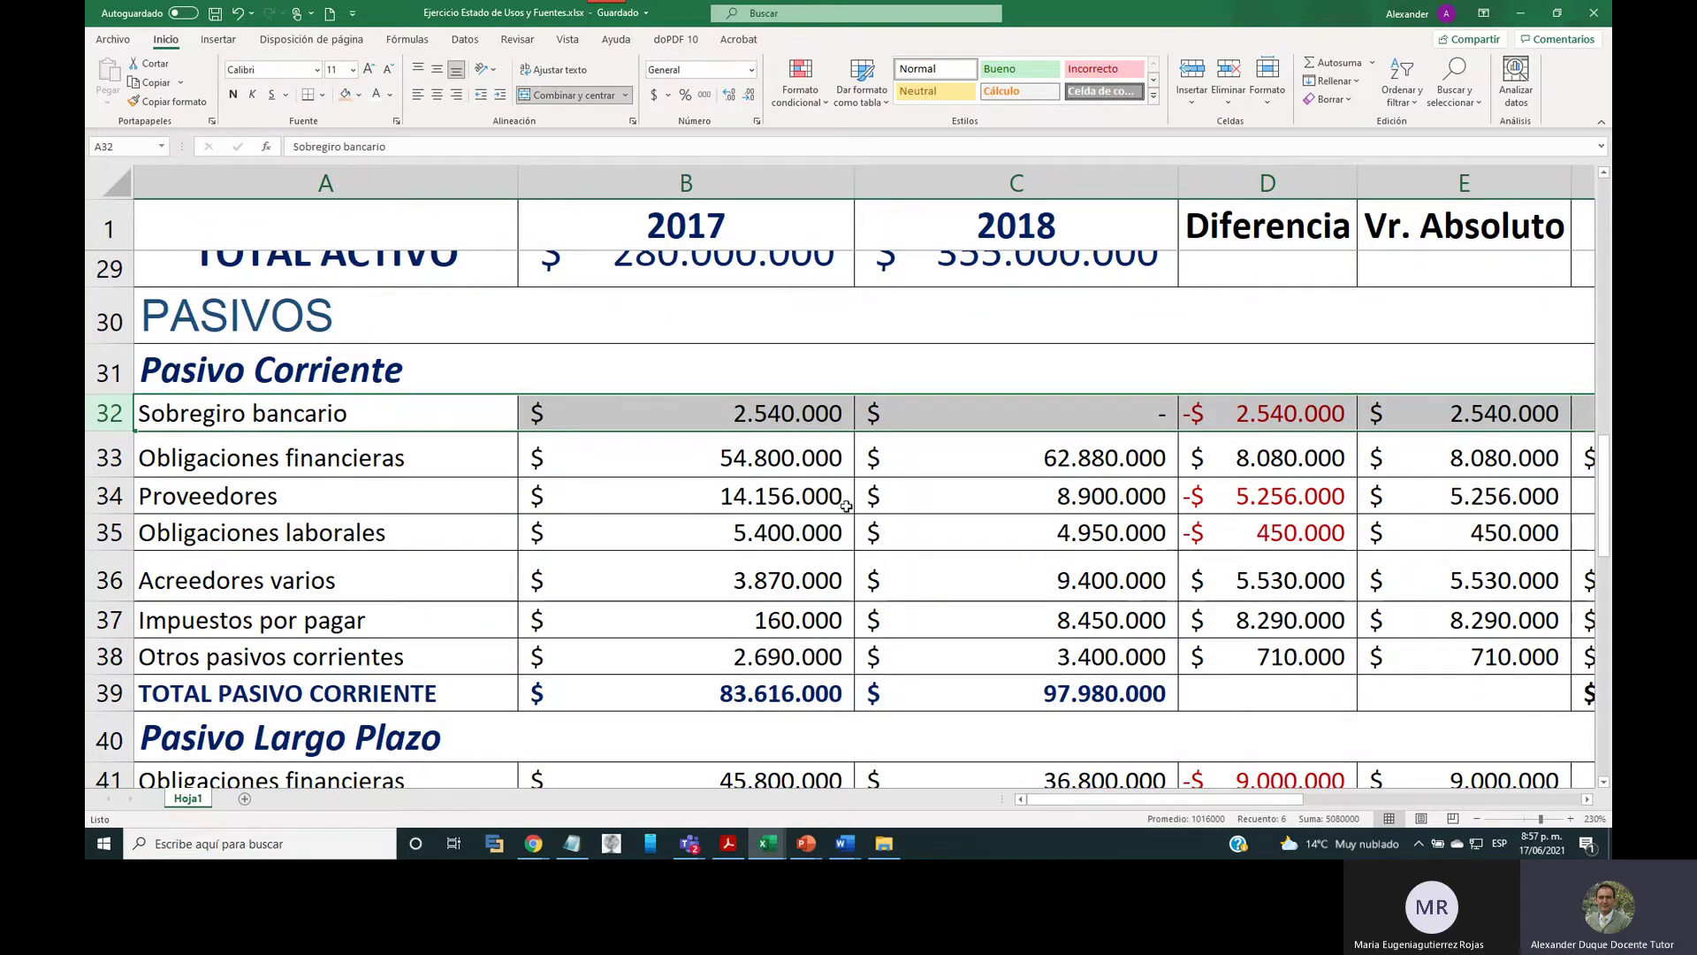
pyautogui.click(115, 369)
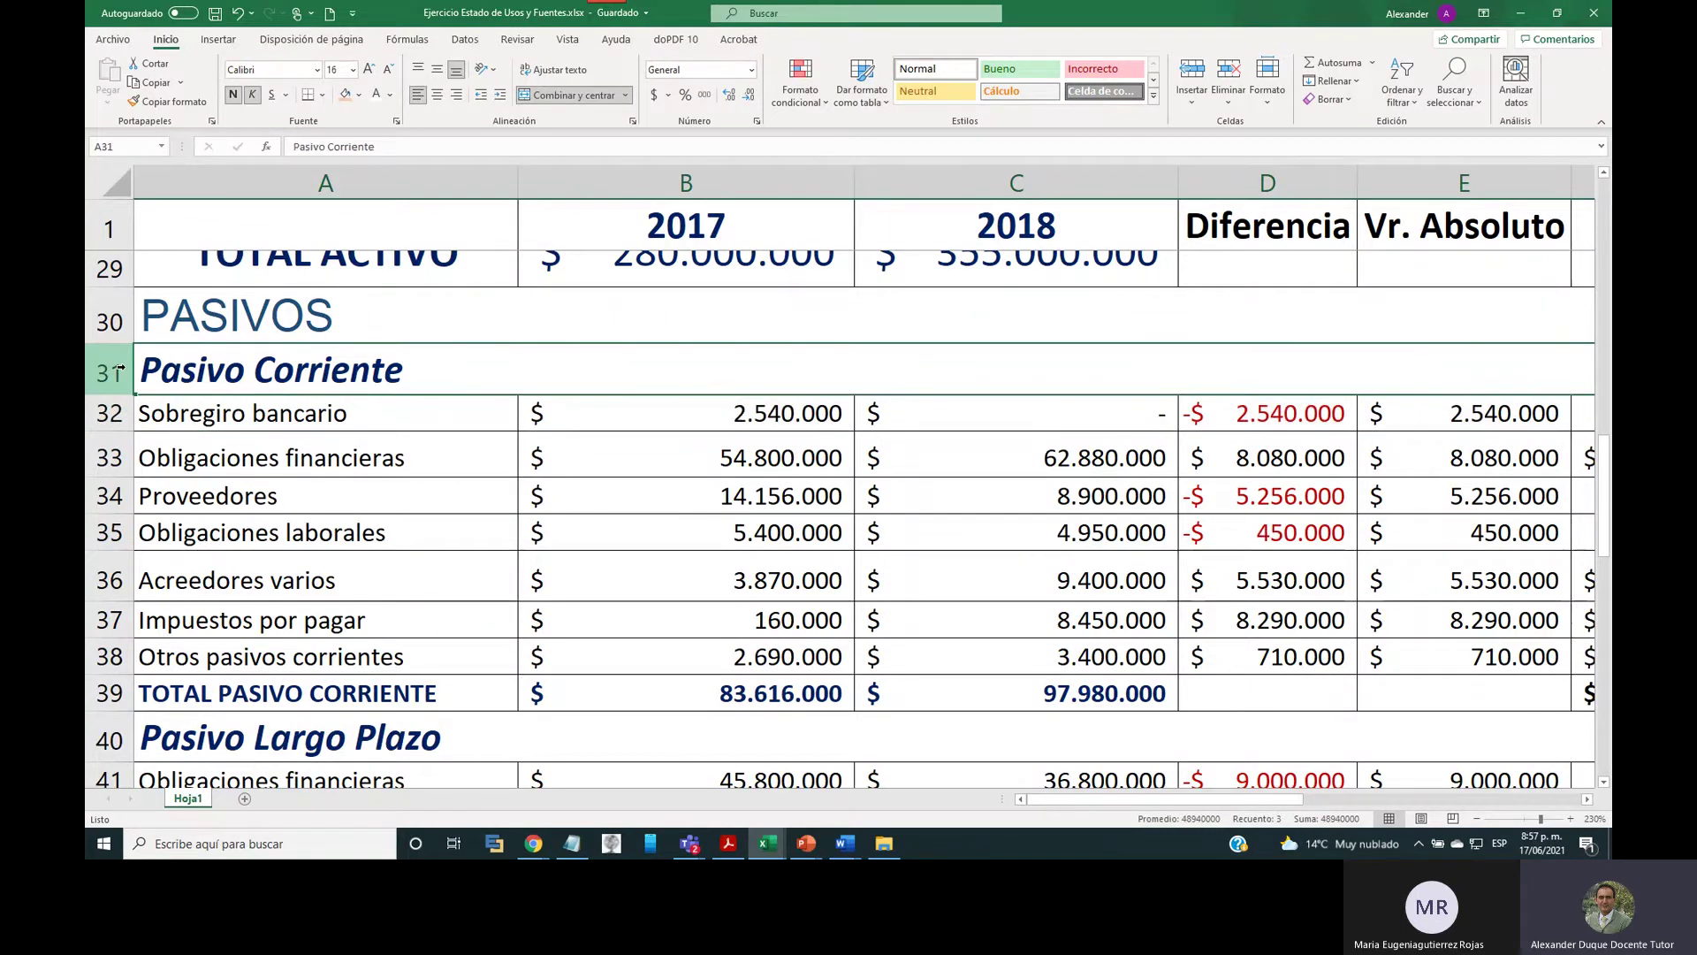
pyautogui.click(100, 411)
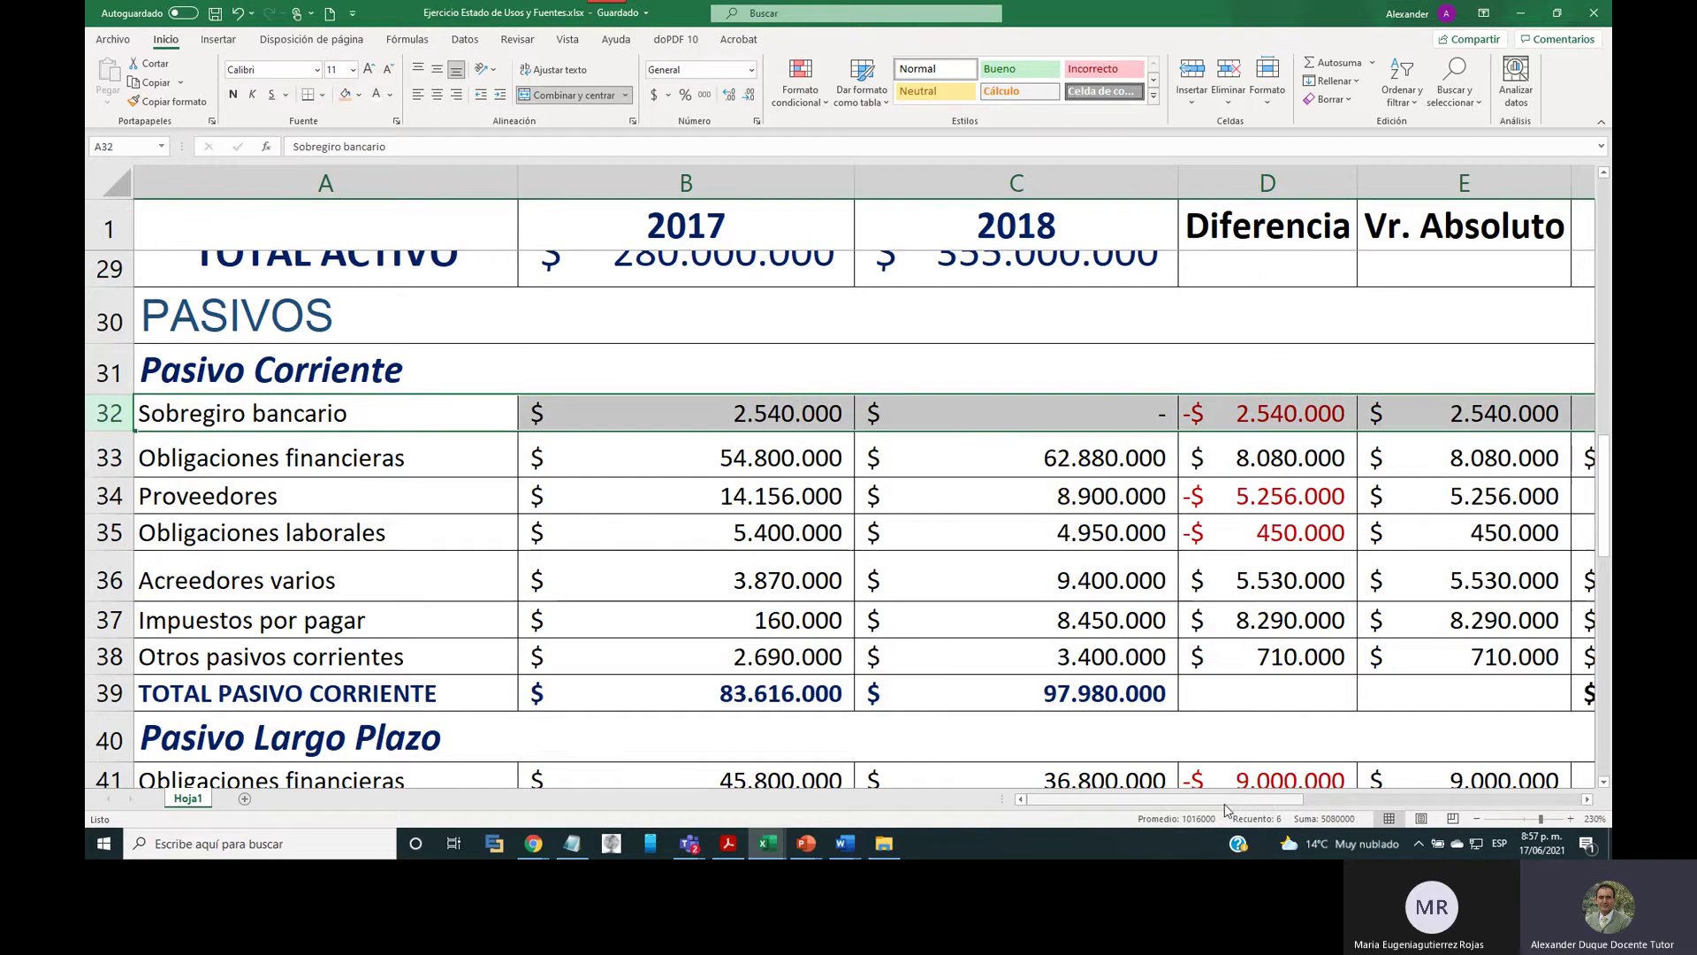
pyautogui.moveTo(1225, 799); pyautogui.dragTo(1265, 803)
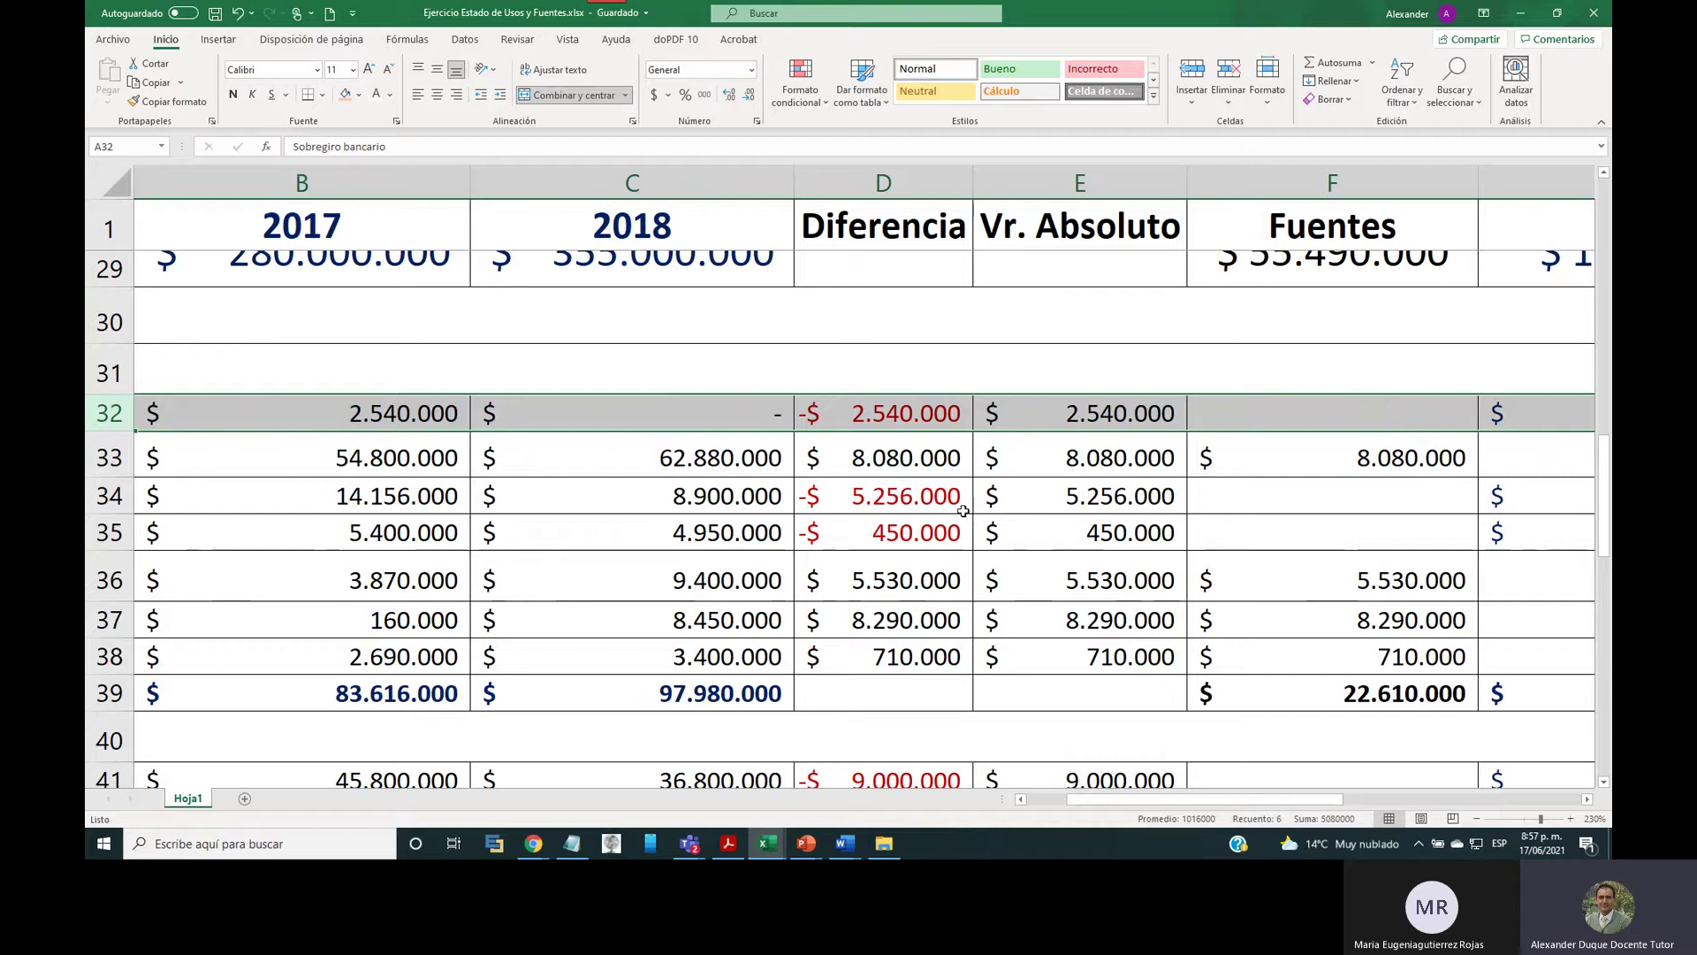
pyautogui.moveTo(185, 473); pyautogui.dragTo(1582, 459)
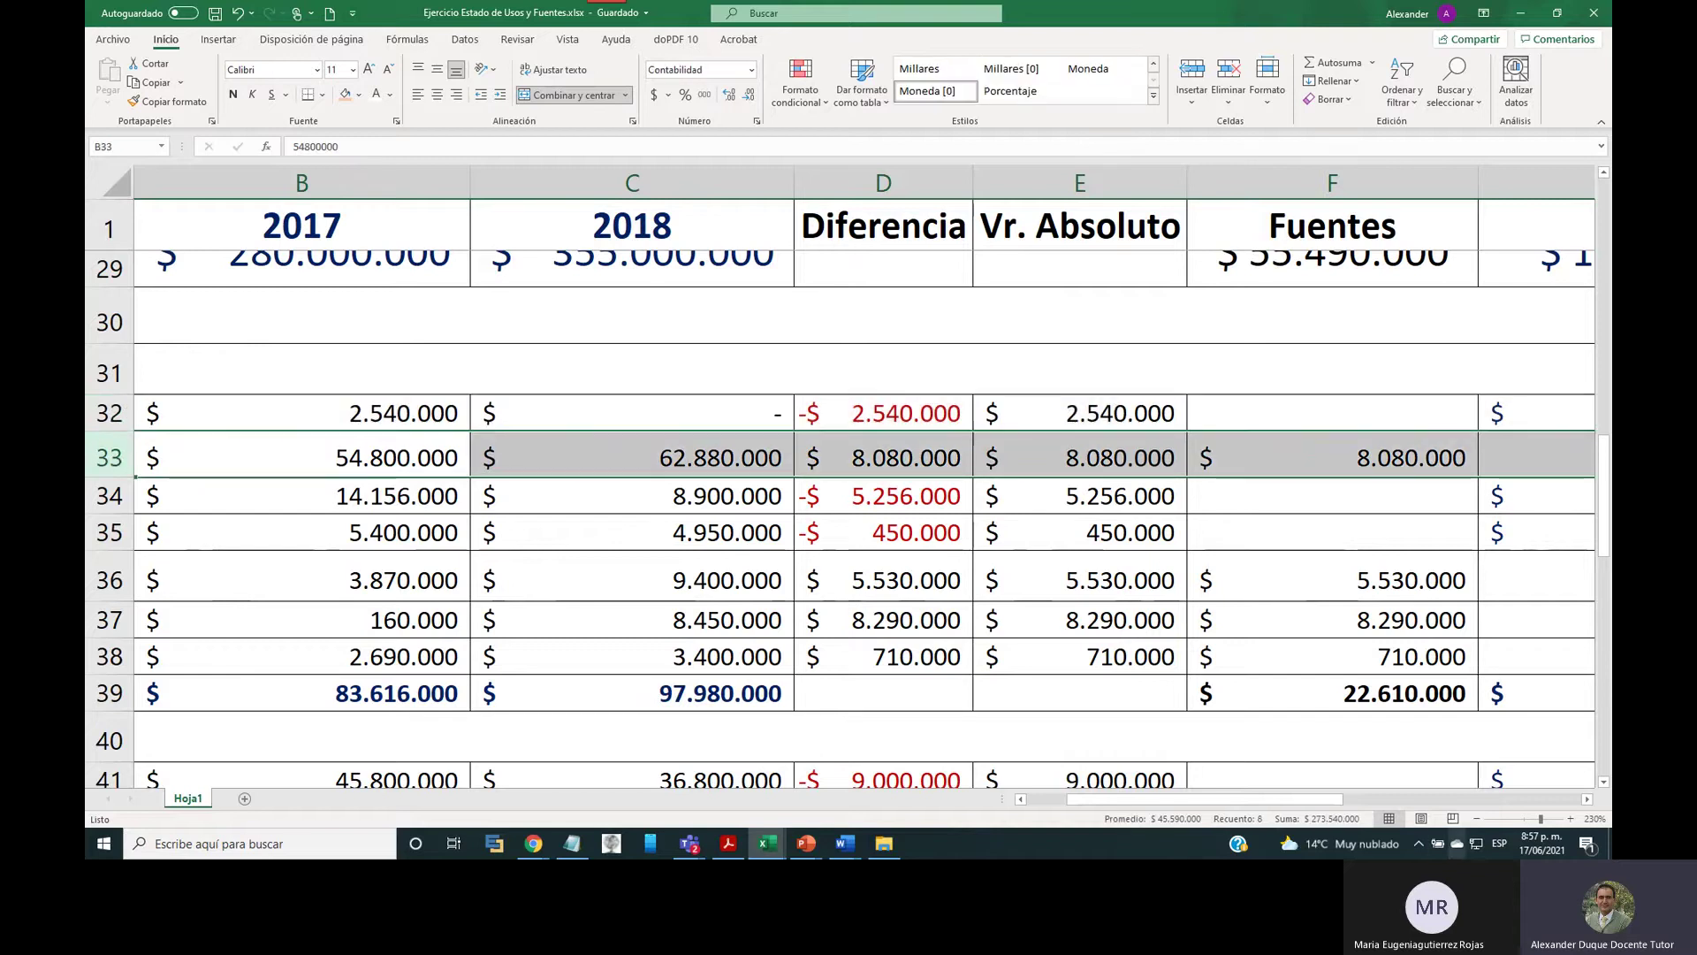
pyautogui.moveTo(1158, 798); pyautogui.dragTo(1260, 788)
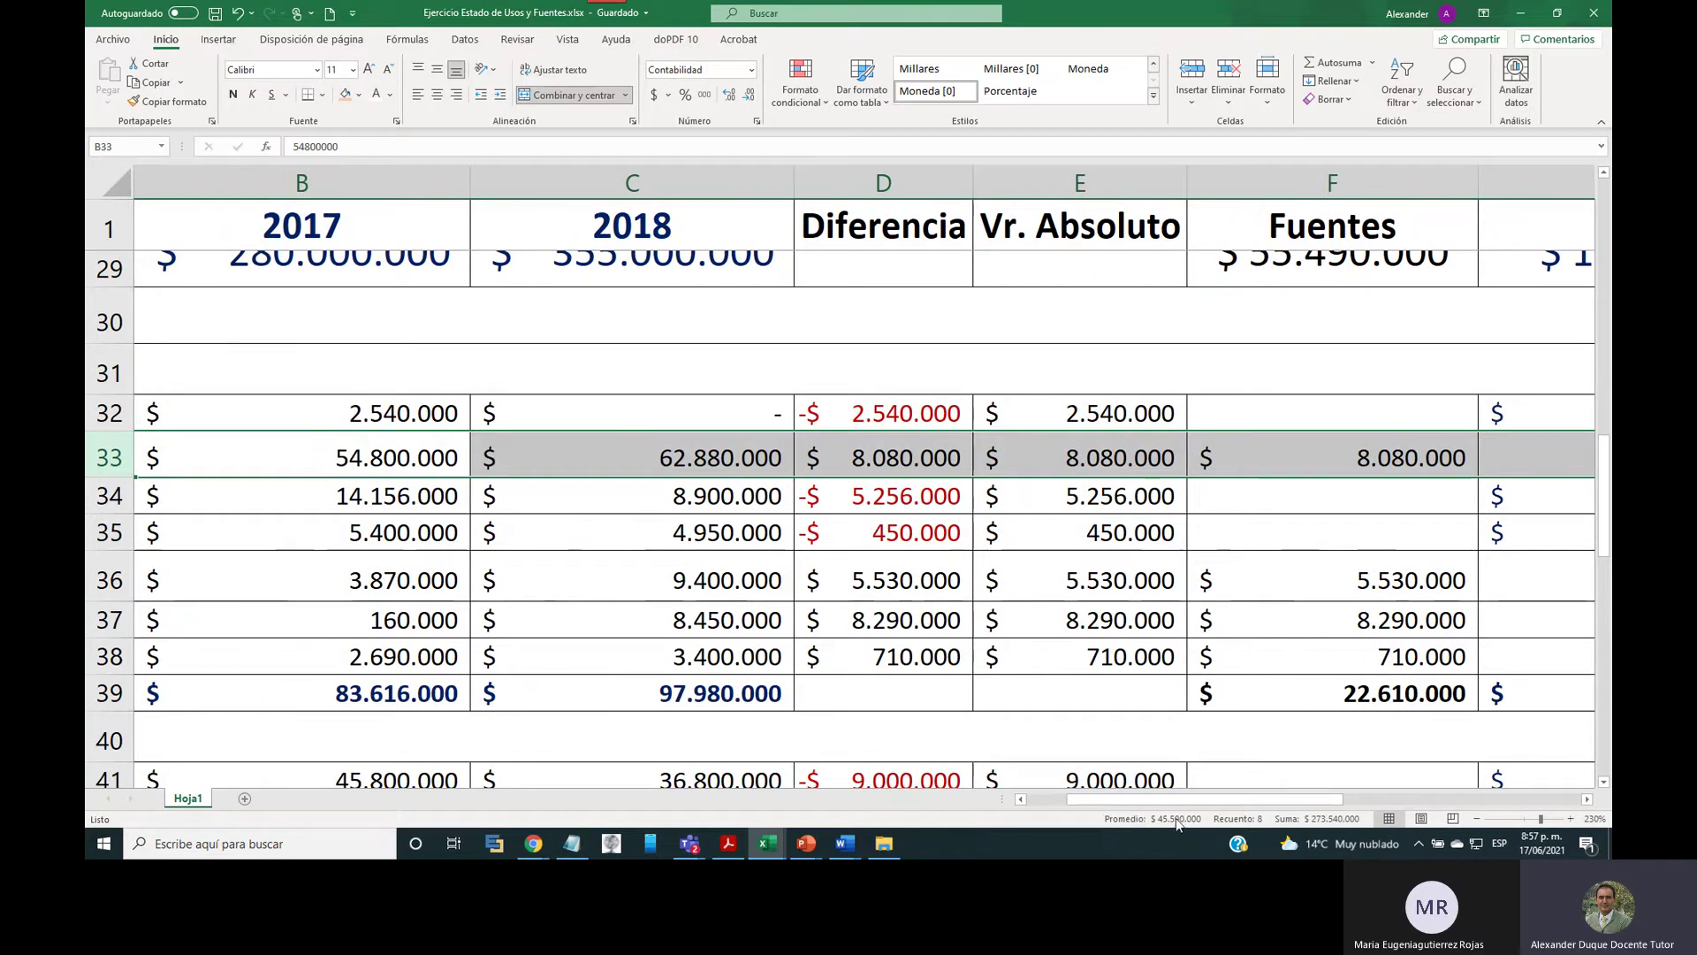
# Highlight the Proveedores and Obligaciones laborales rows together and trace their differences across to the Usos column.
pyautogui.moveTo(110, 495); pyautogui.dragTo(110, 532)
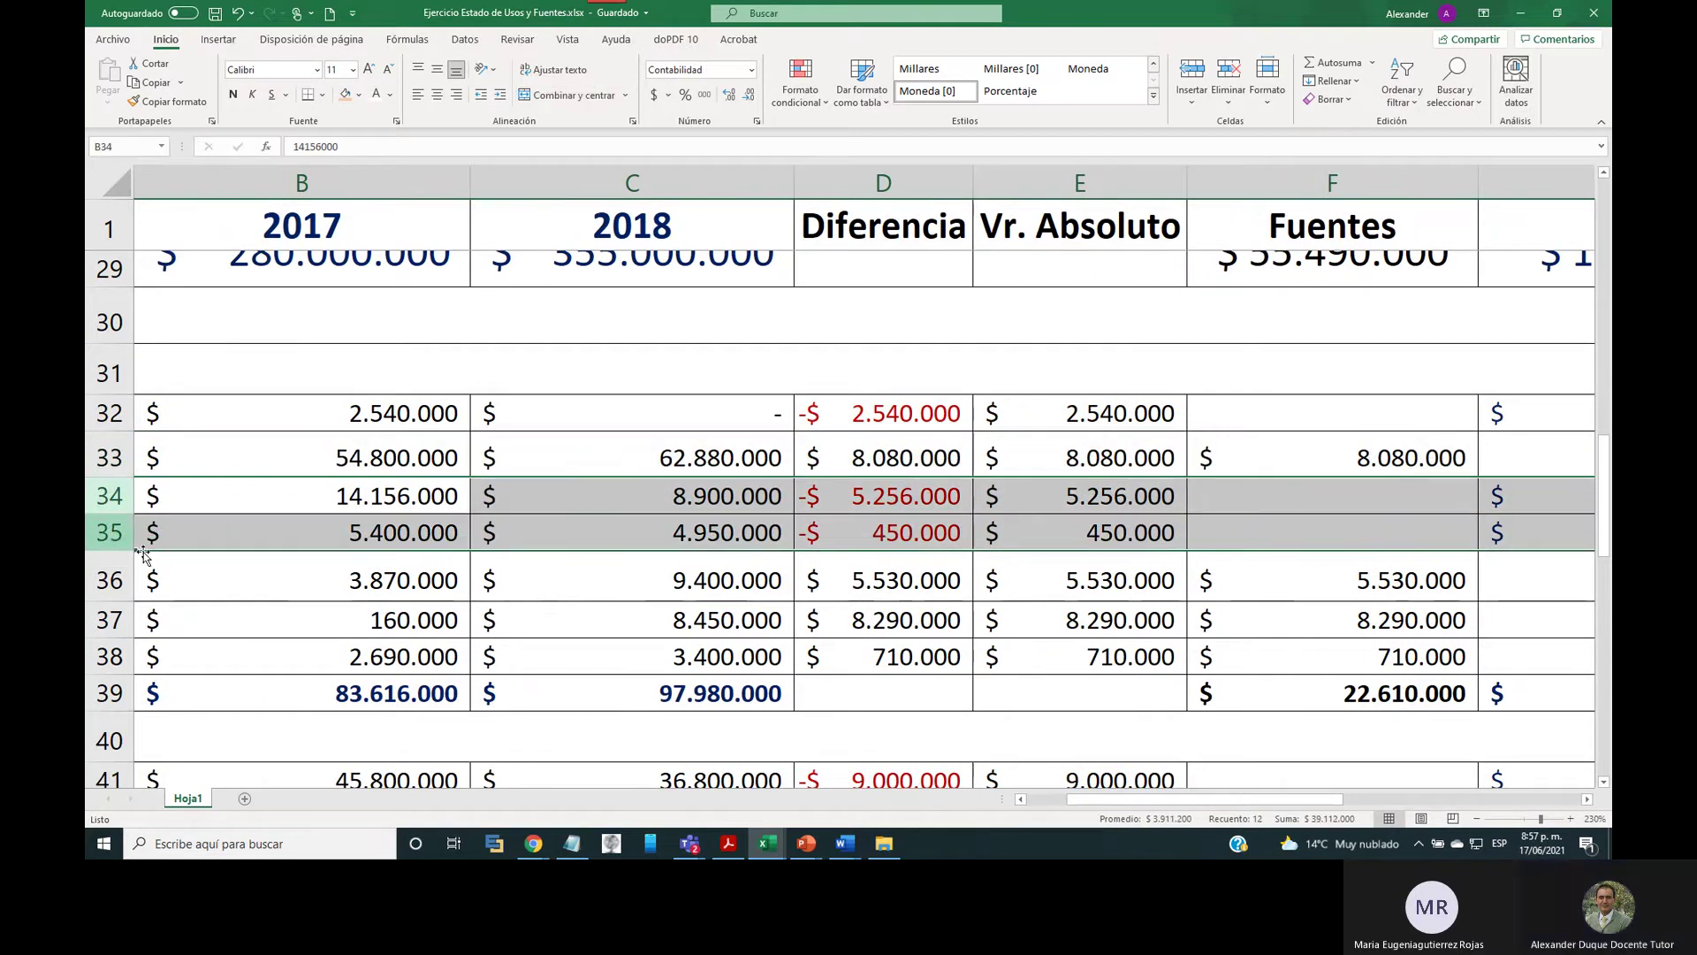
pyautogui.moveTo(1259, 801); pyautogui.dragTo(1121, 802)
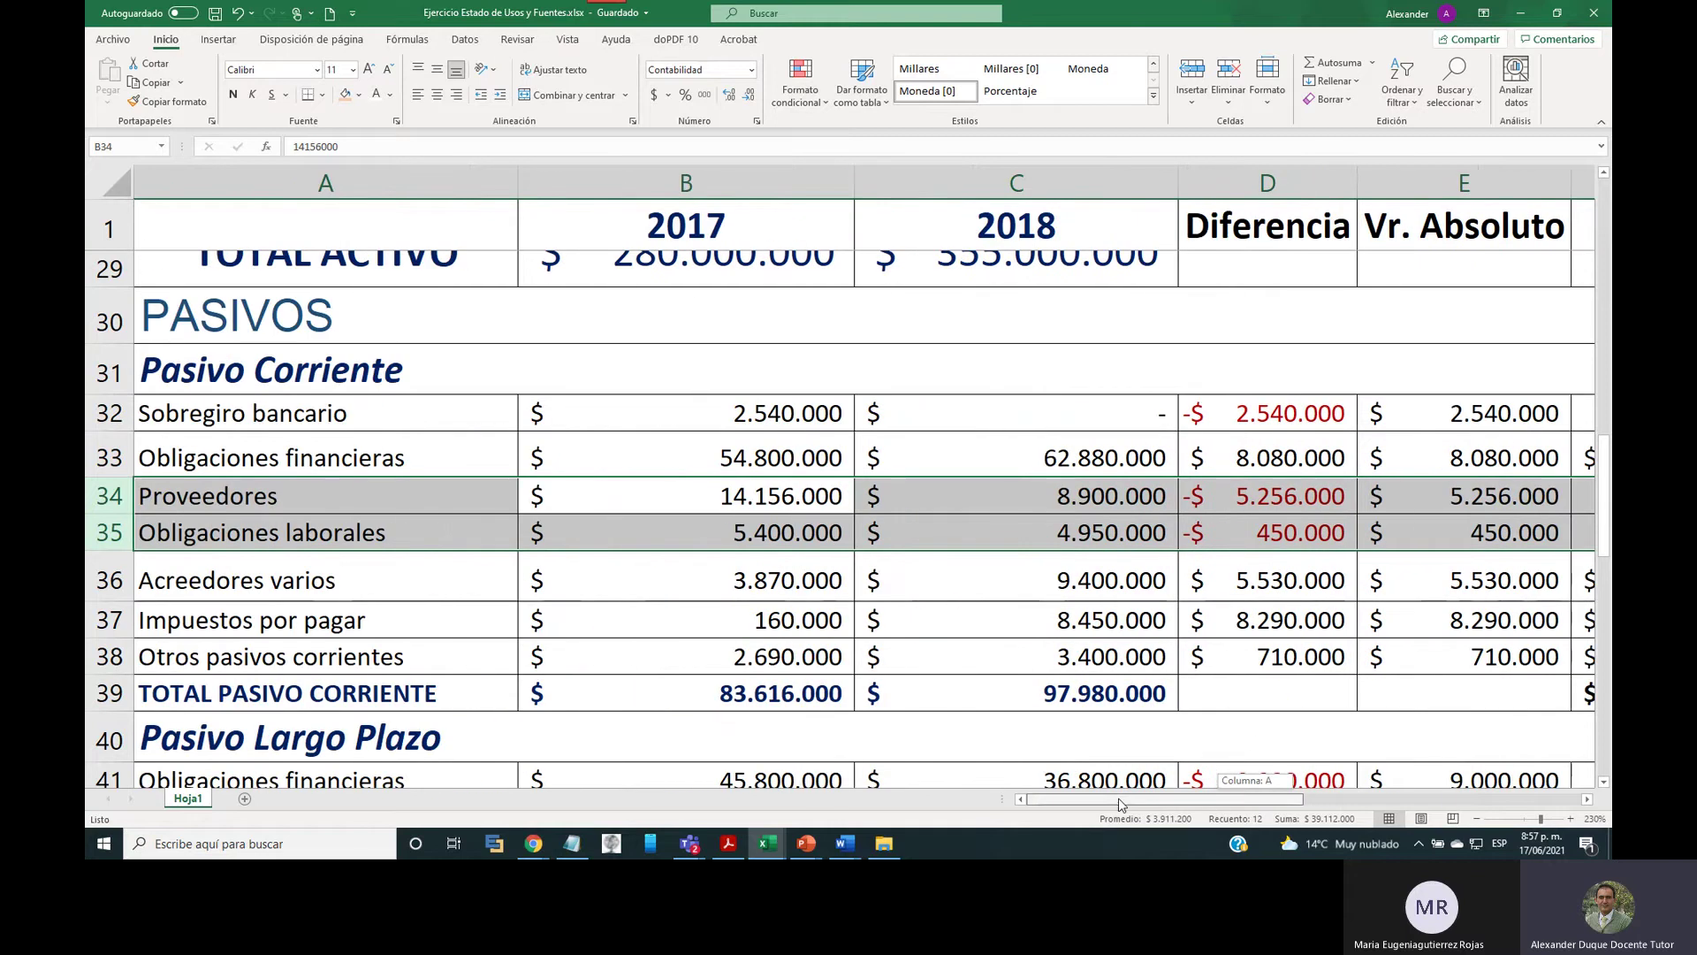
pyautogui.moveTo(1185, 801); pyautogui.dragTo(1228, 800)
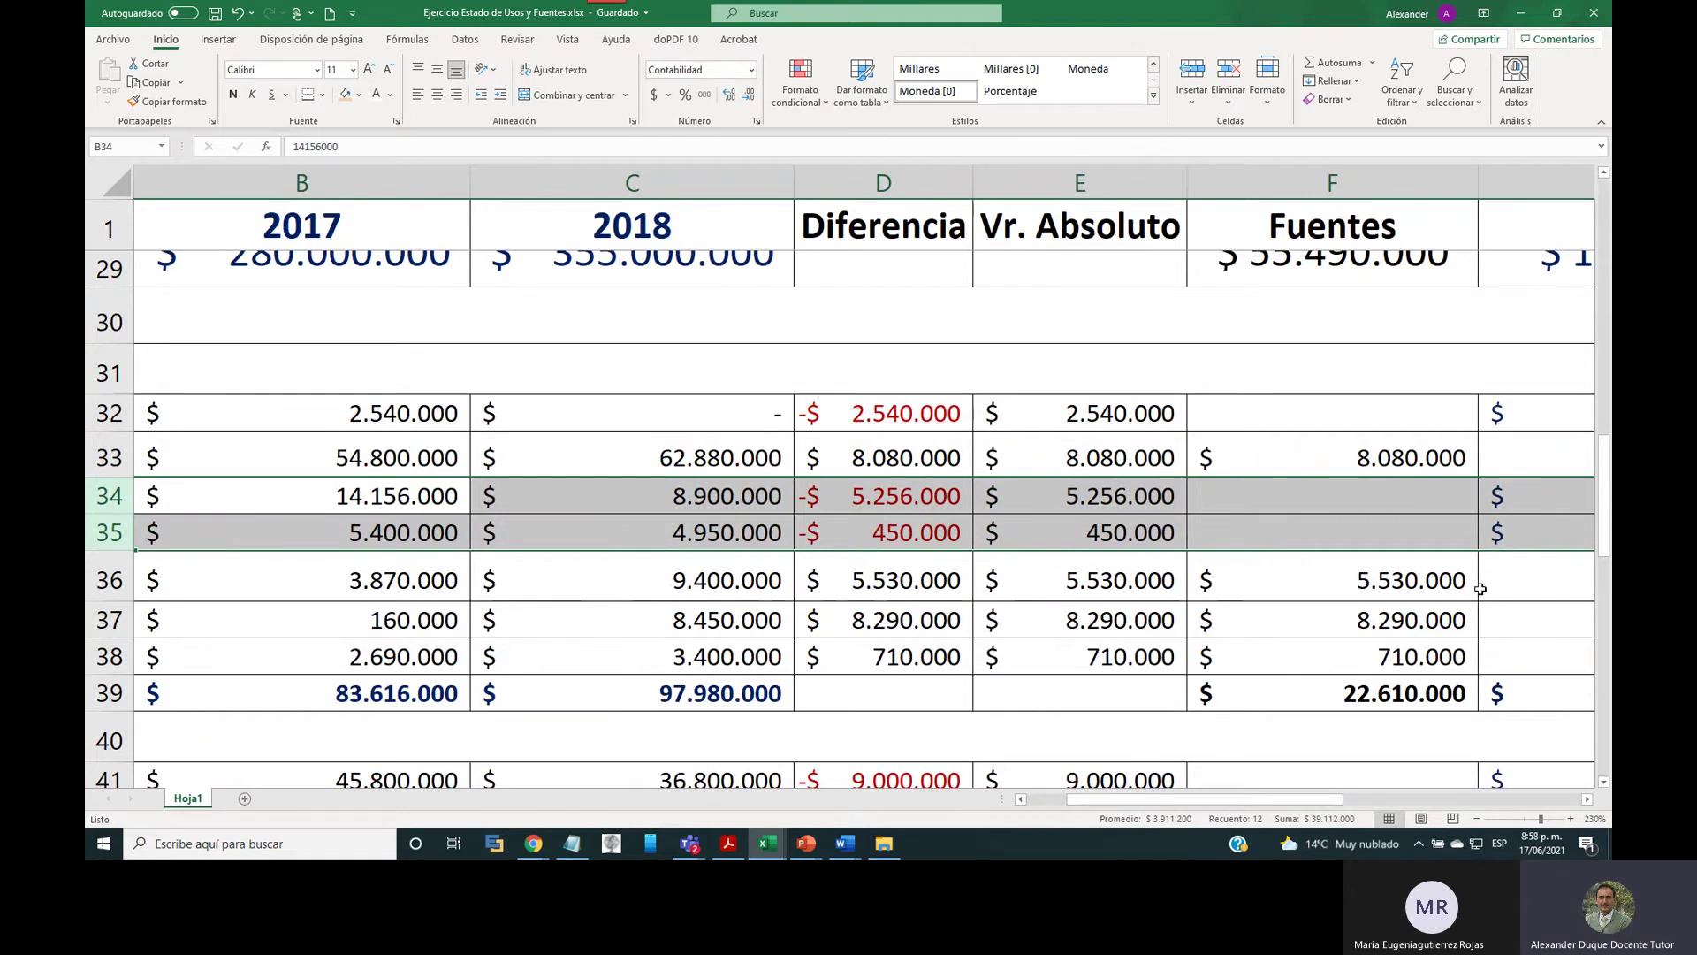
pyautogui.moveTo(1317, 800); pyautogui.dragTo(1357, 806)
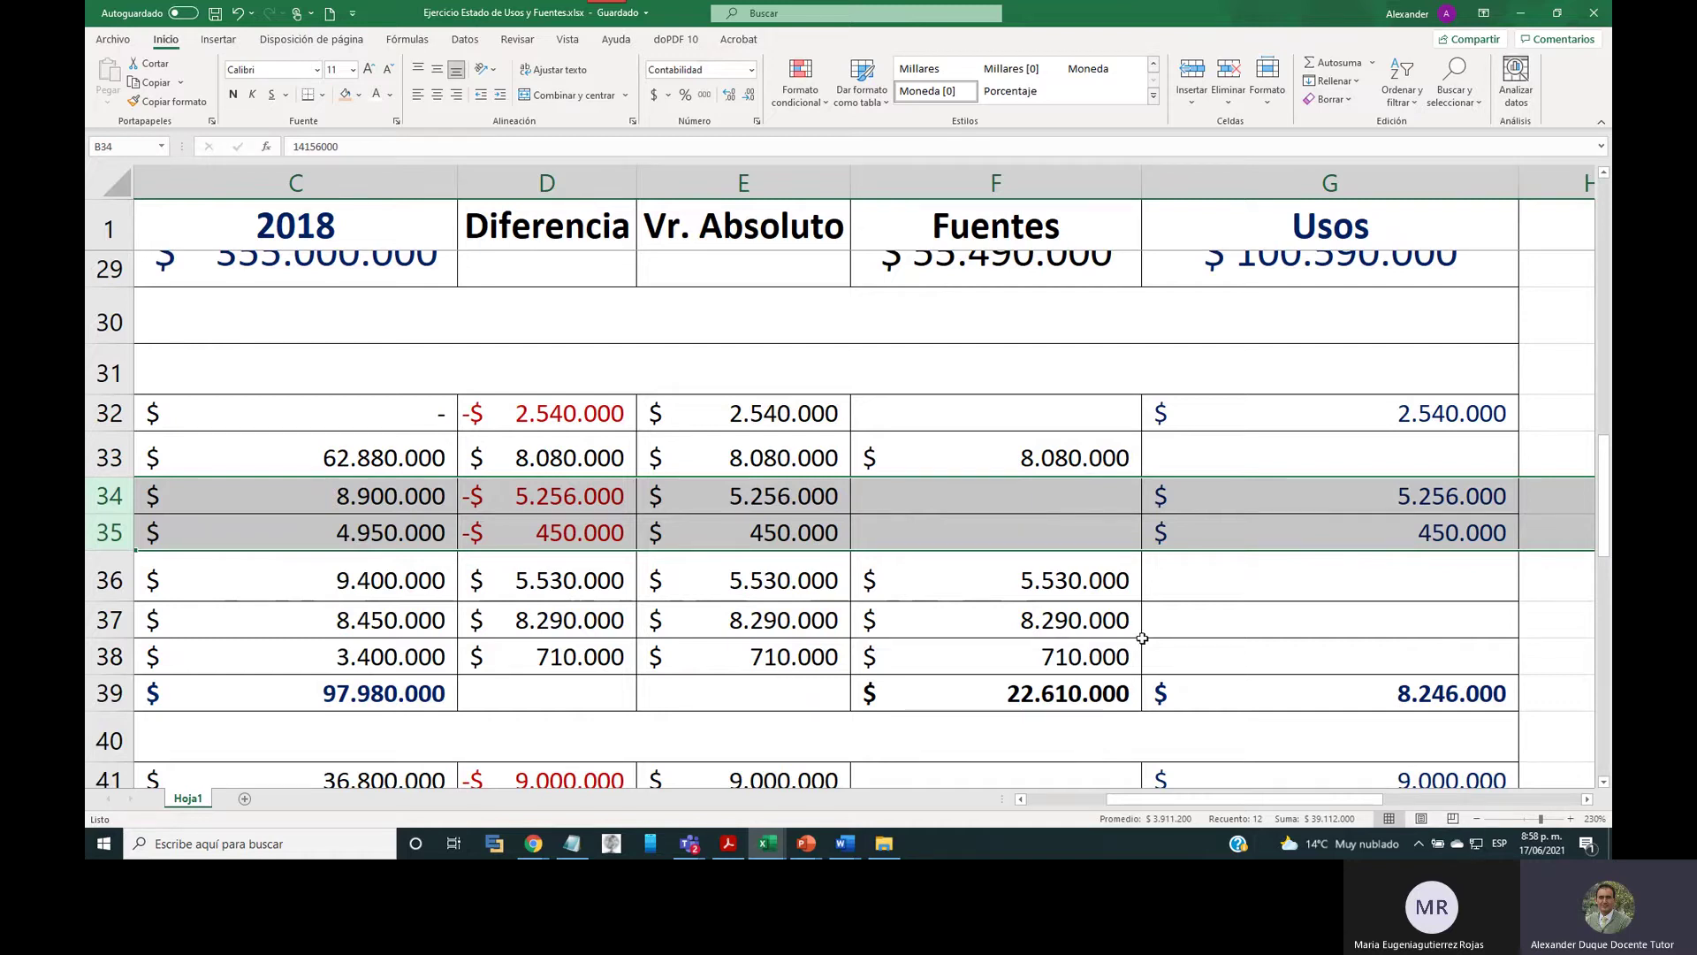
pyautogui.moveTo(1368, 801)
pyautogui.mouseDown()
pyautogui.moveTo(1250, 822)
pyautogui.moveTo(1387, 800)
pyautogui.moveTo(1370, 798)
pyautogui.mouseUp()
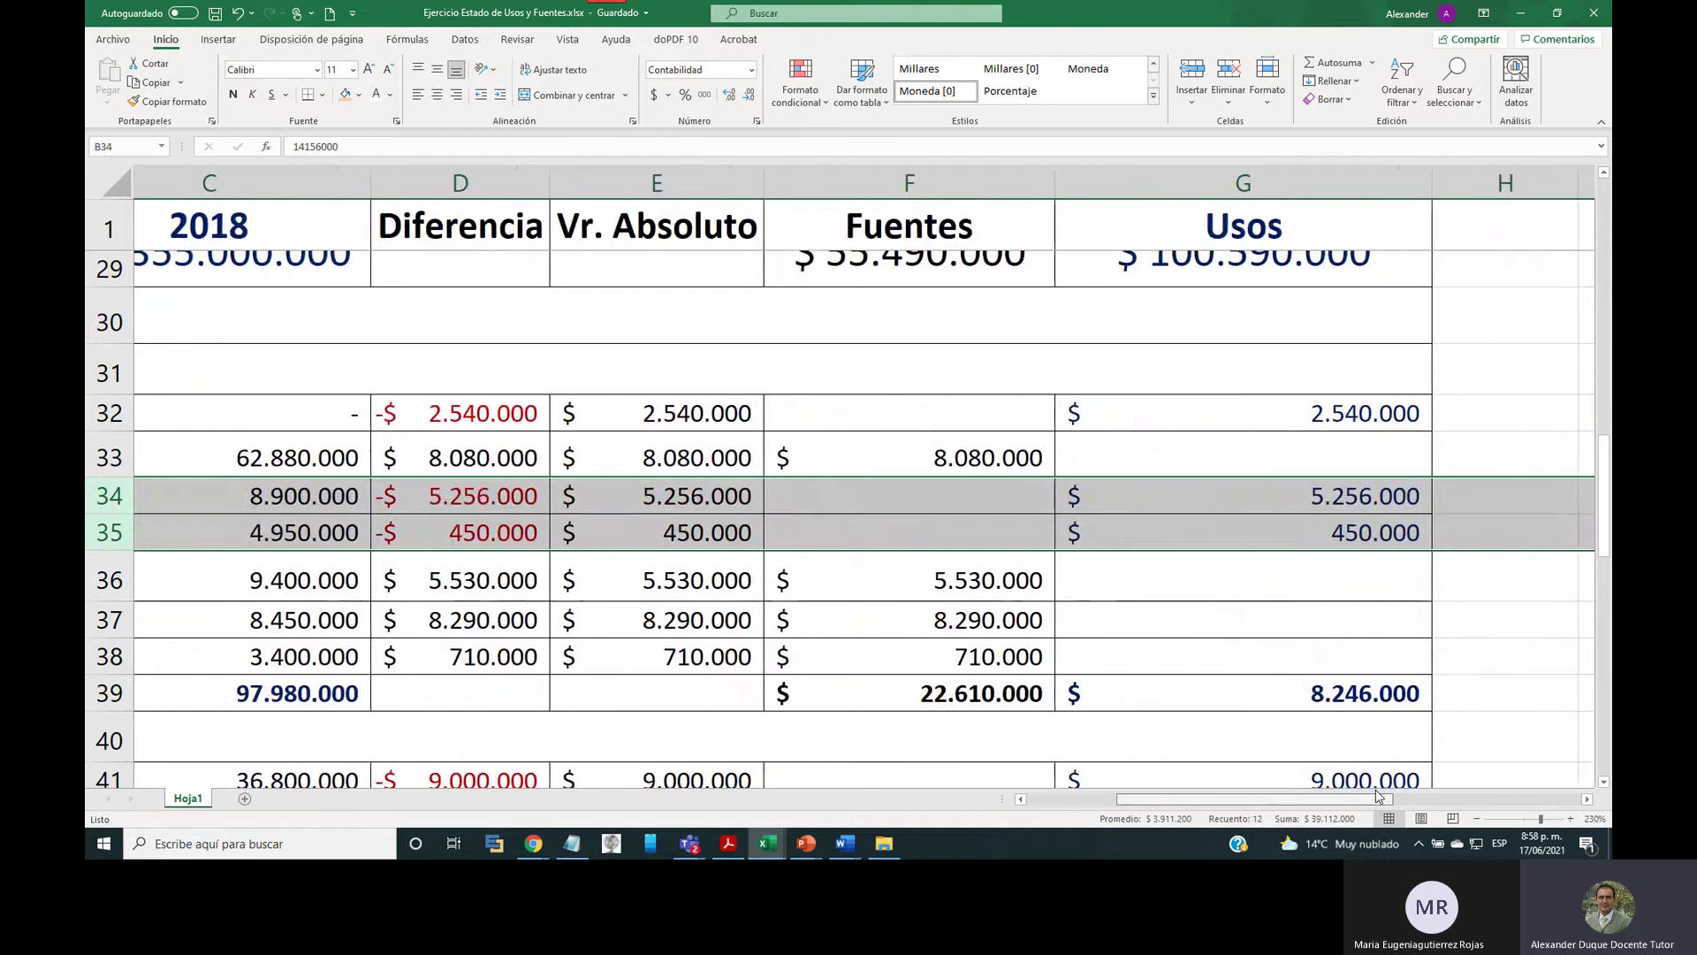
# Review the Pasivo Largo Plazo accounts in rows 41 to 44, highlighting the Usos and Fuentes columns and the source amount in F43.
pyautogui.scroll(-4, 1382, 584)
pyautogui.scroll(1, 1383, 584)
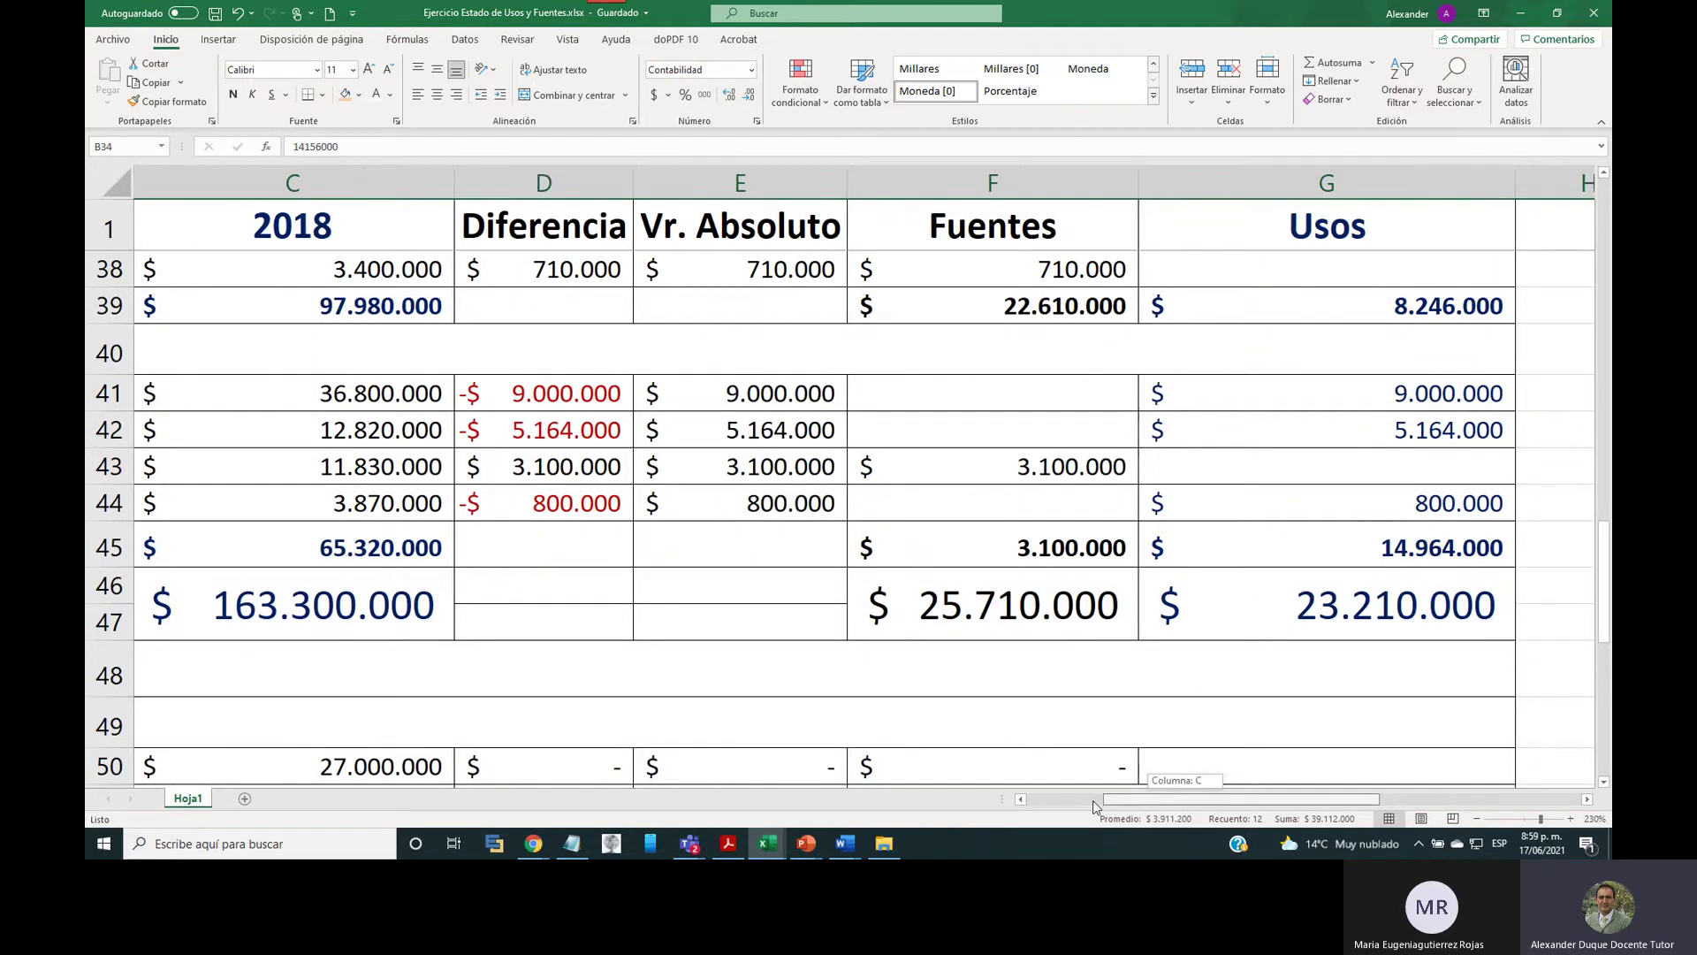
pyautogui.moveTo(1194, 800); pyautogui.dragTo(1112, 800)
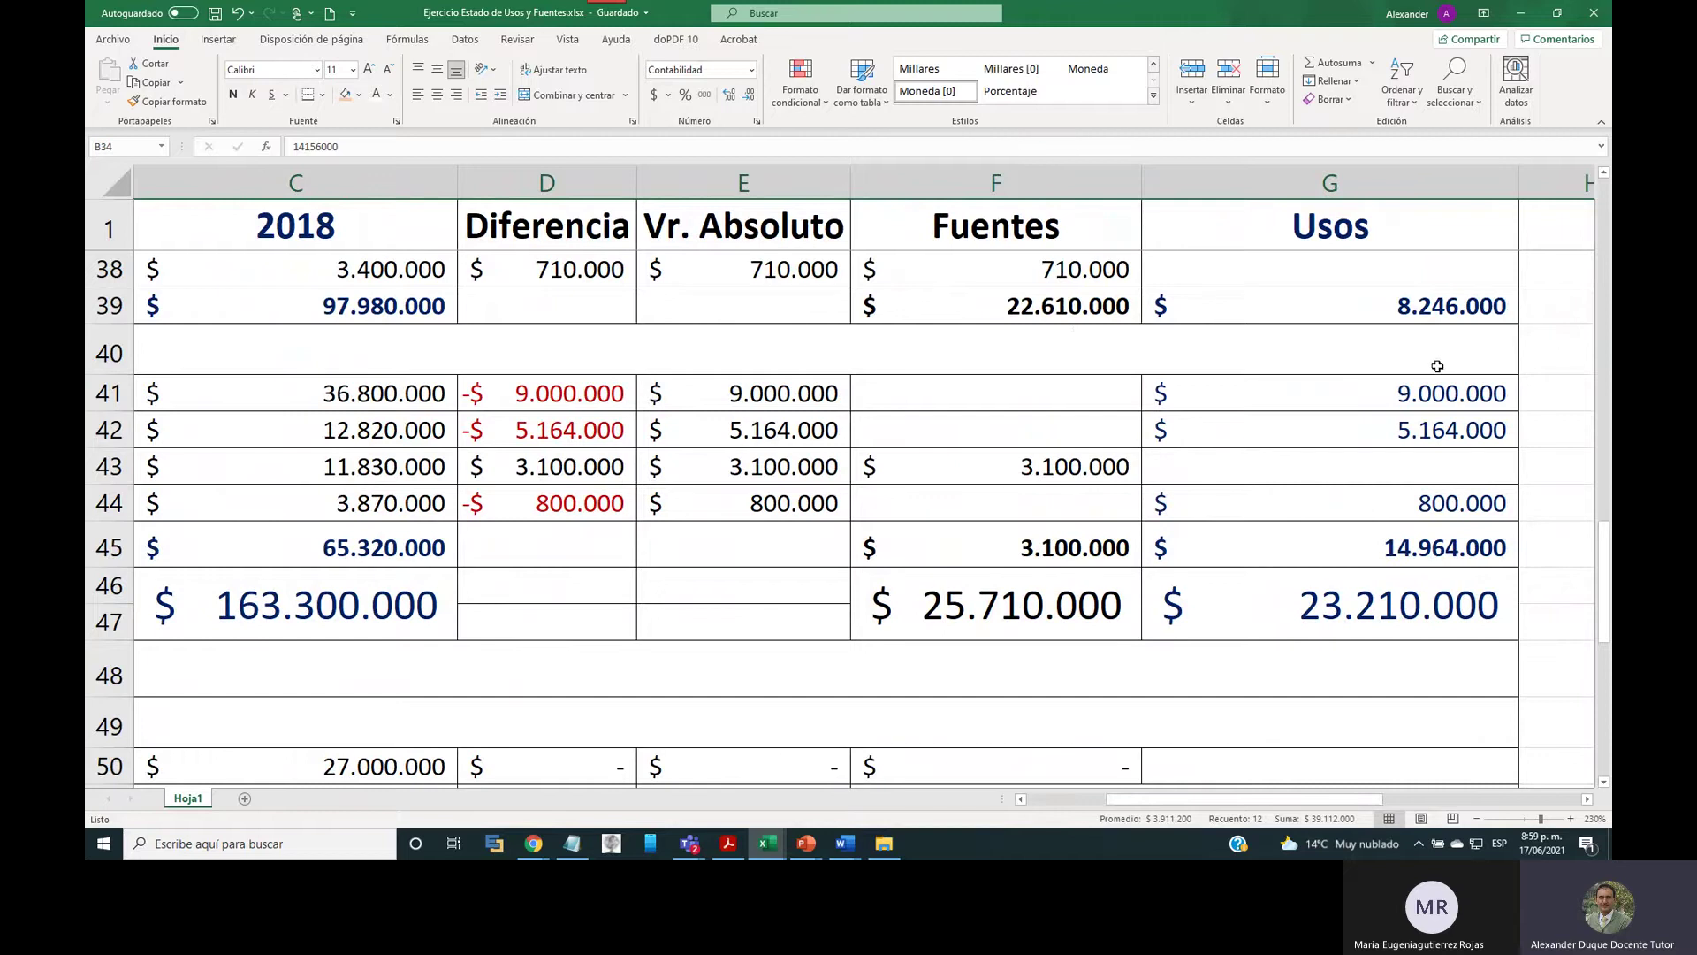
pyautogui.click(1326, 183)
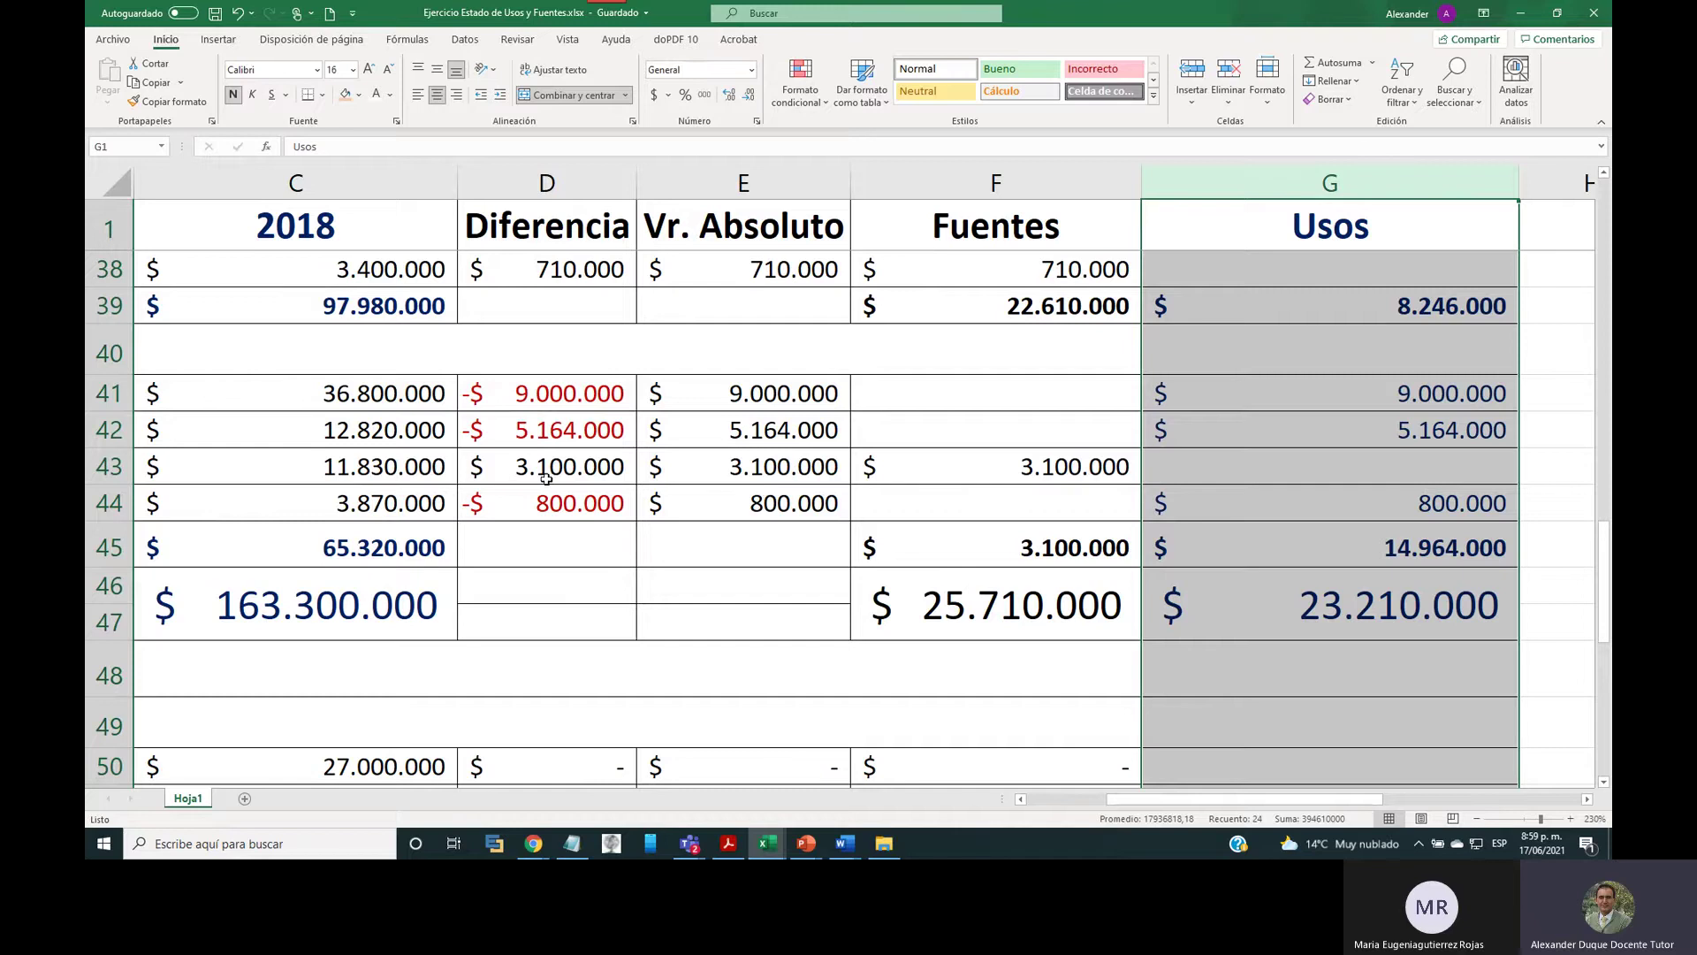
pyautogui.click(1043, 182)
pyautogui.click(1051, 456)
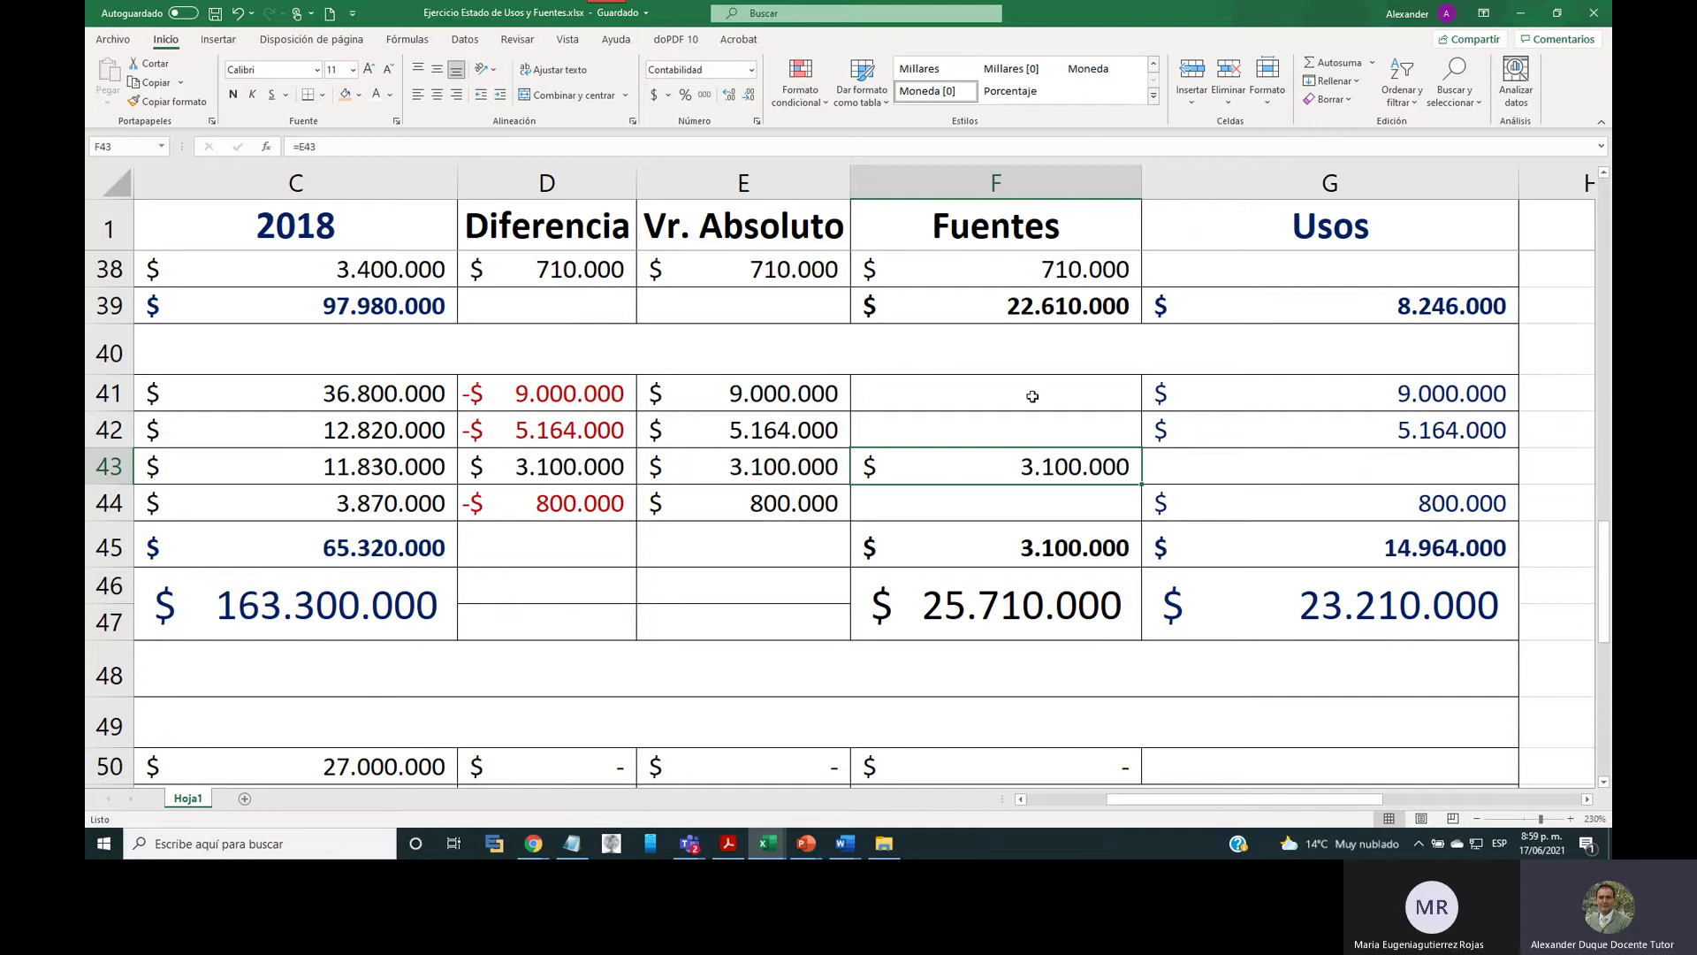
# Check the Fuentes cells F38 and F39 and the formulas of the total liability Fuentes and Usos in F46 and G46.
pyautogui.moveTo(1044, 257); pyautogui.dragTo(1044, 308)
pyautogui.click(1025, 601)
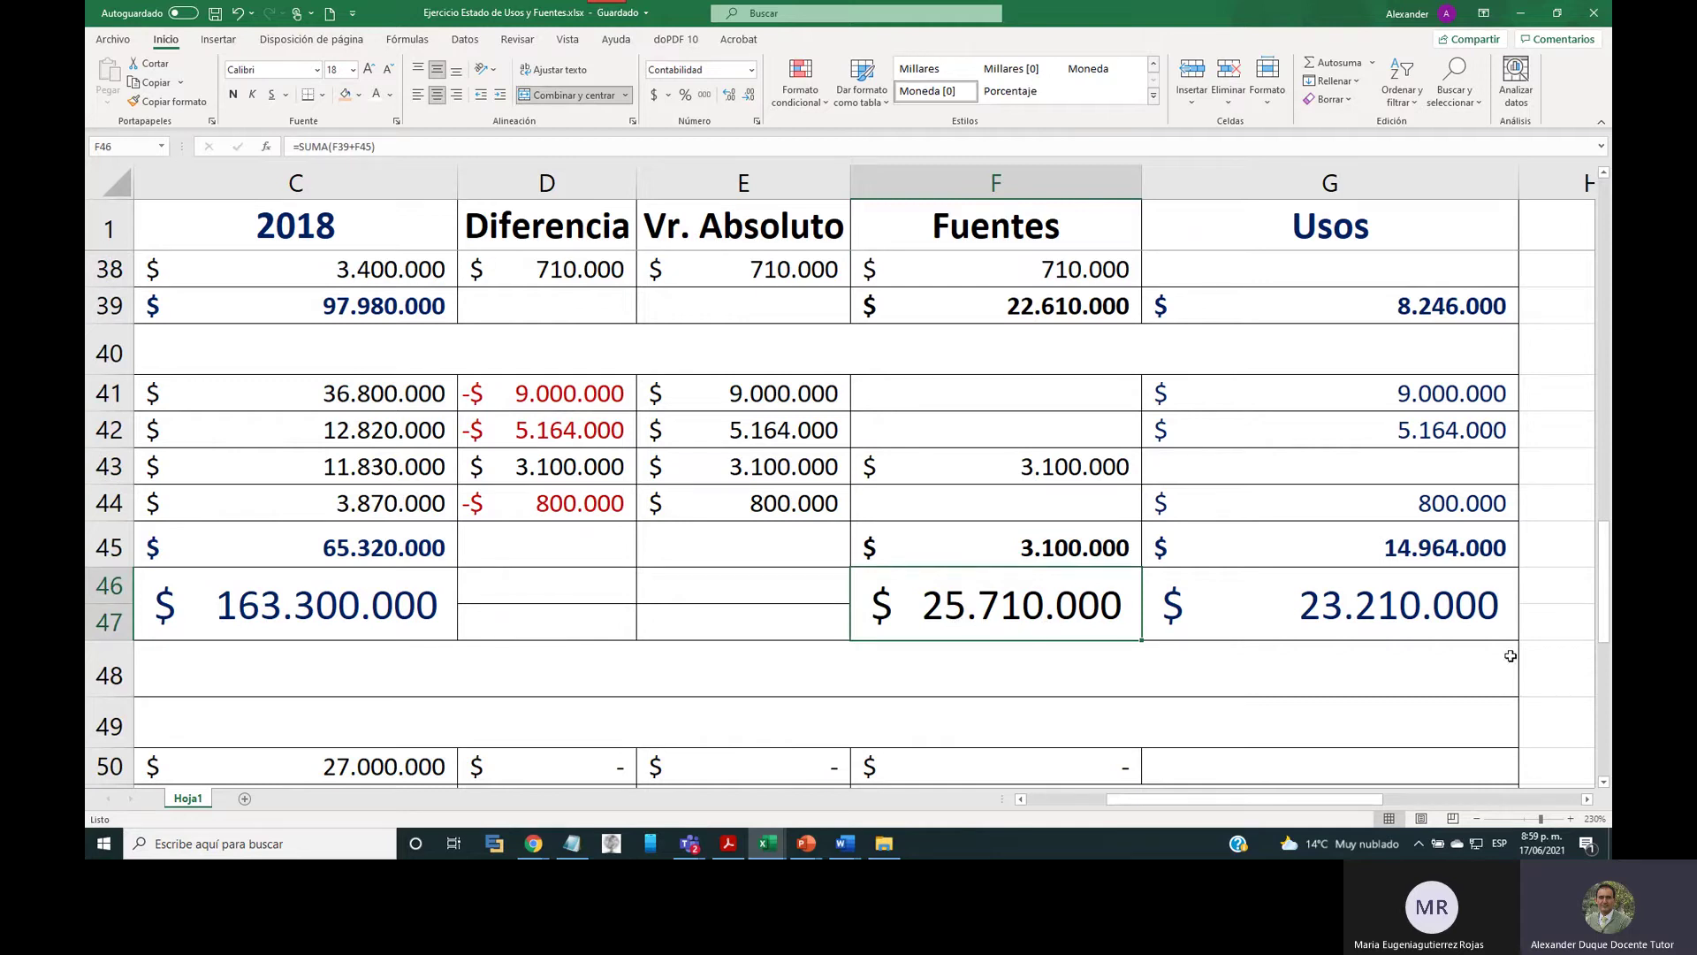
pyautogui.click(1412, 604)
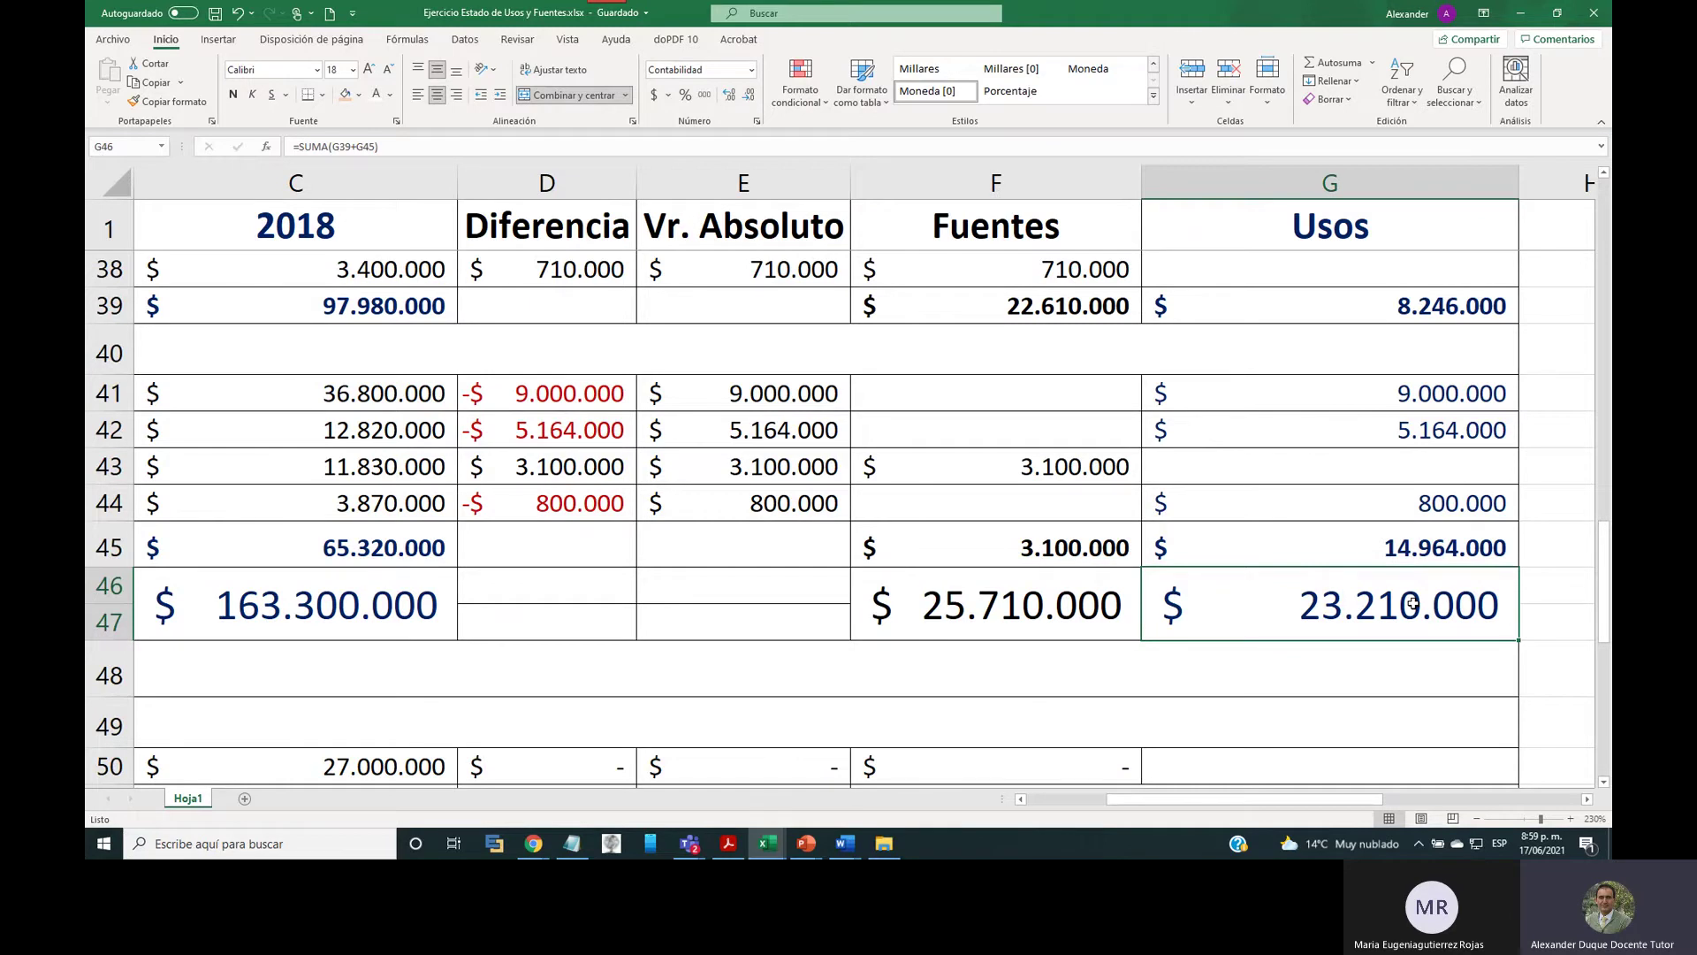
# Review the equity accounts from Capital social to Superávit por valorizaciones and their classification in the Fuentes and Usos columns.
pyautogui.scroll(-4, 1412, 605)
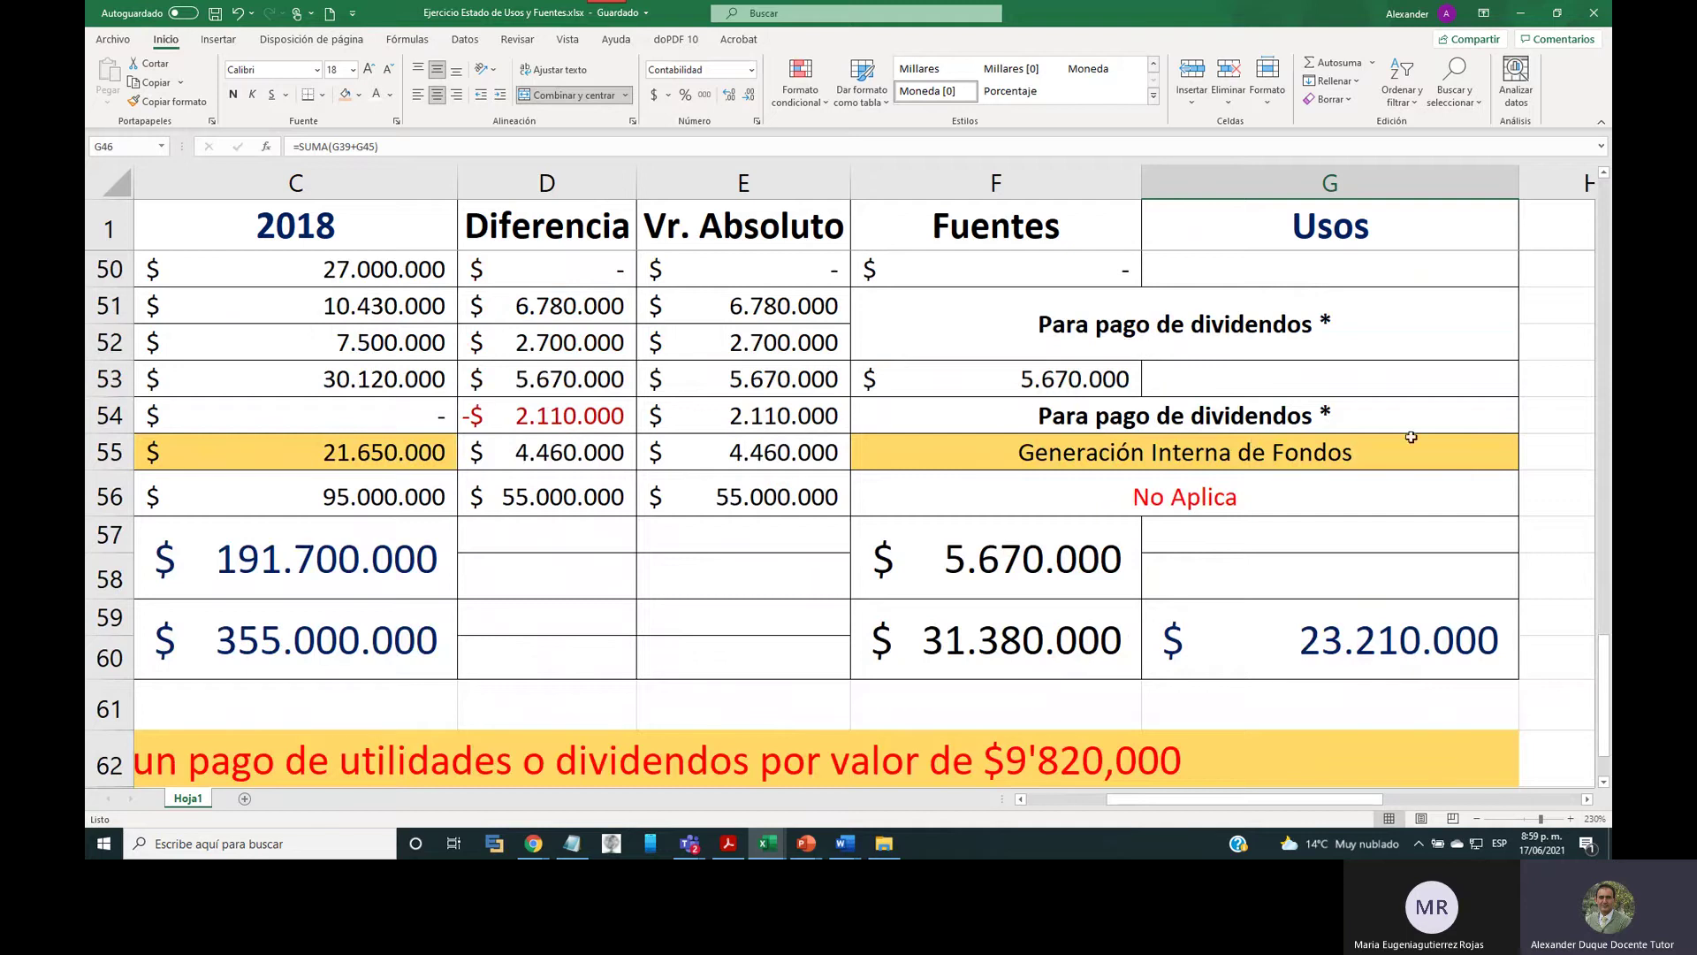
pyautogui.moveTo(1235, 800); pyautogui.dragTo(1198, 799)
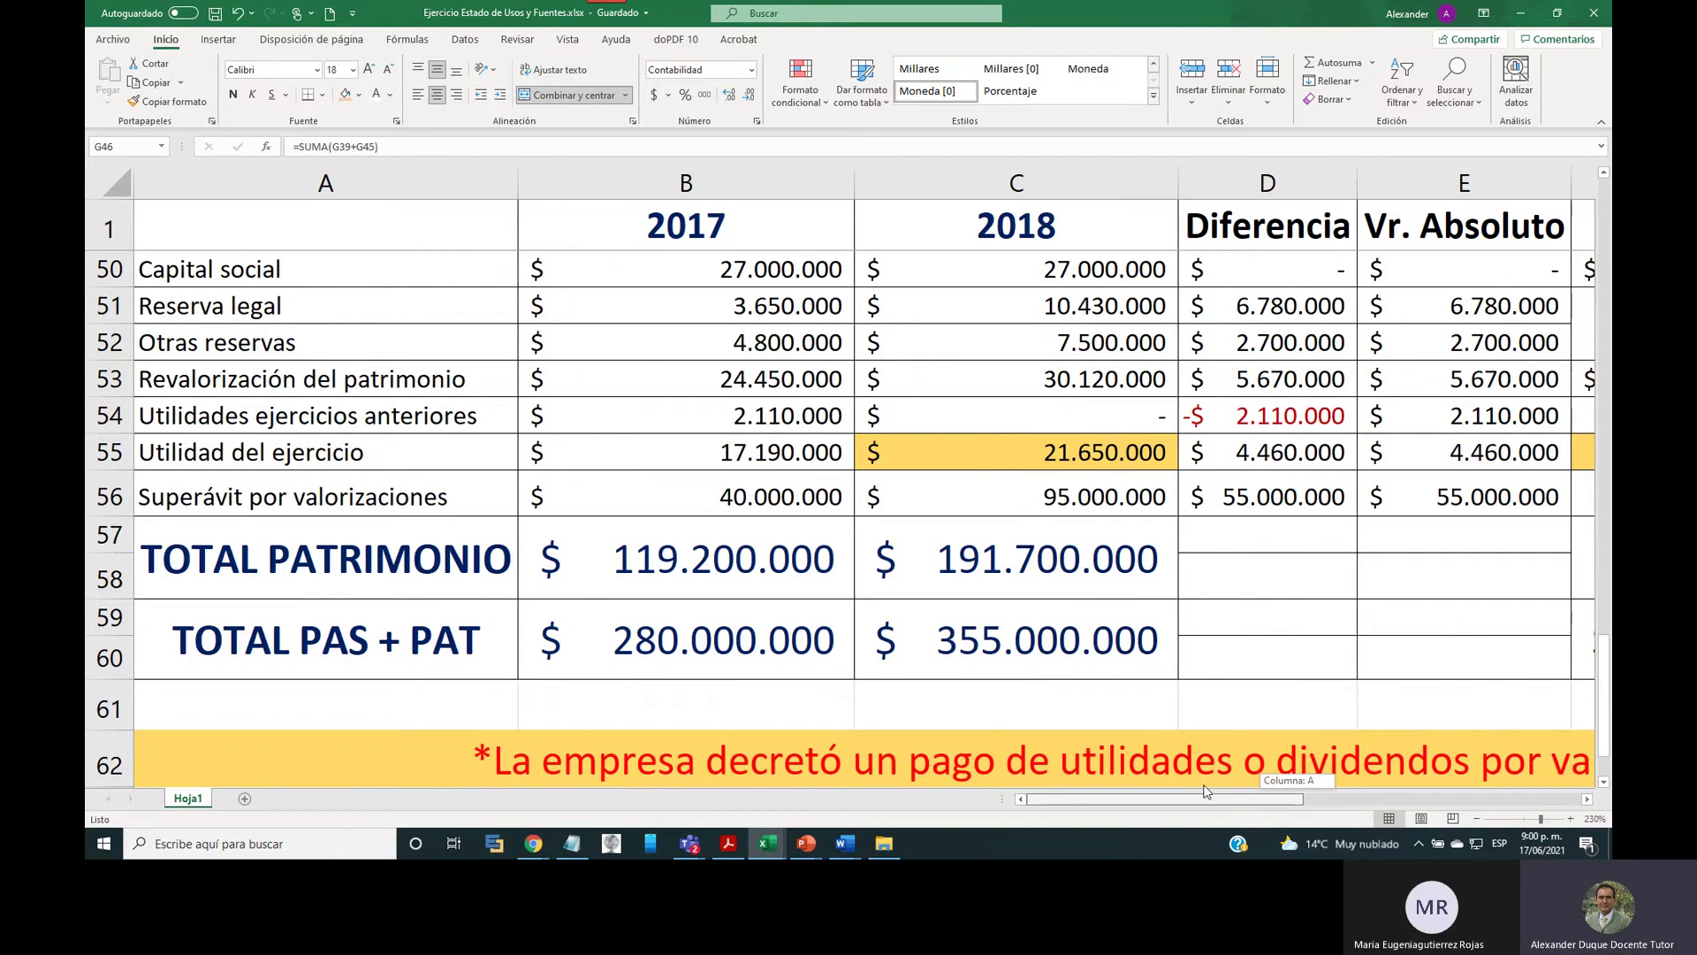
pyautogui.moveTo(1206, 791); pyautogui.dragTo(1296, 775)
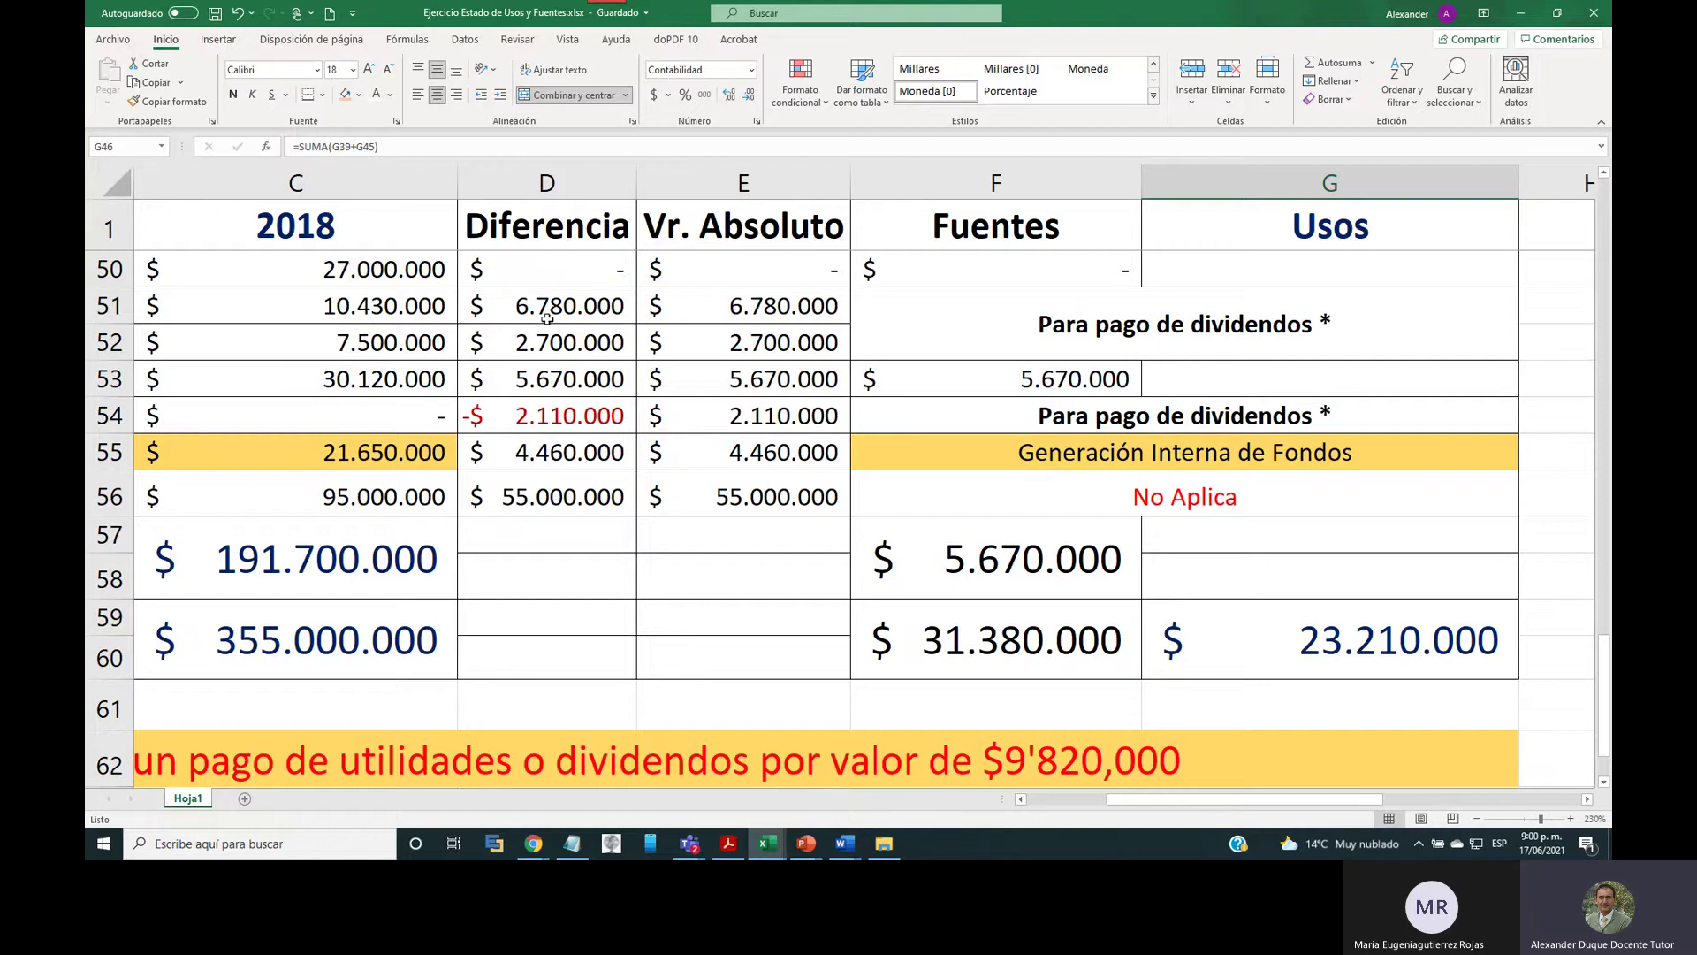
# Highlight the Diferencia cells and the full rows of Reserva legal and Otras reservas to relate them to the dividend payment note.
pyautogui.moveTo(548, 319); pyautogui.dragTo(563, 336)
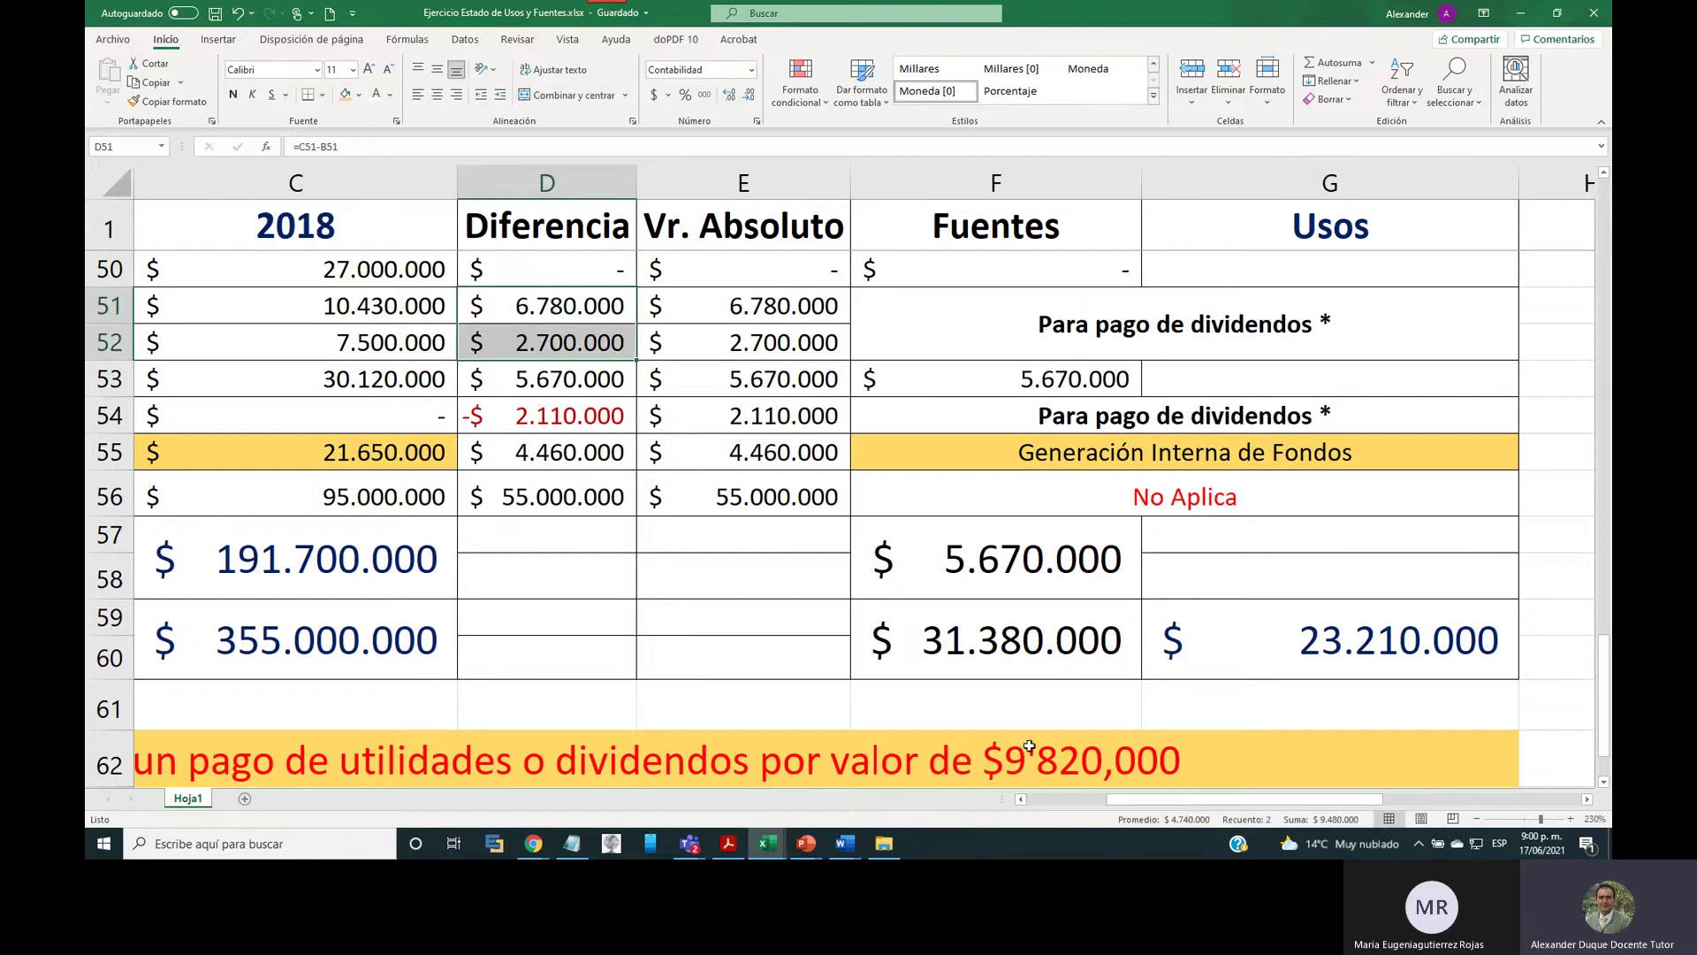
pyautogui.moveTo(1220, 801); pyautogui.dragTo(1096, 806)
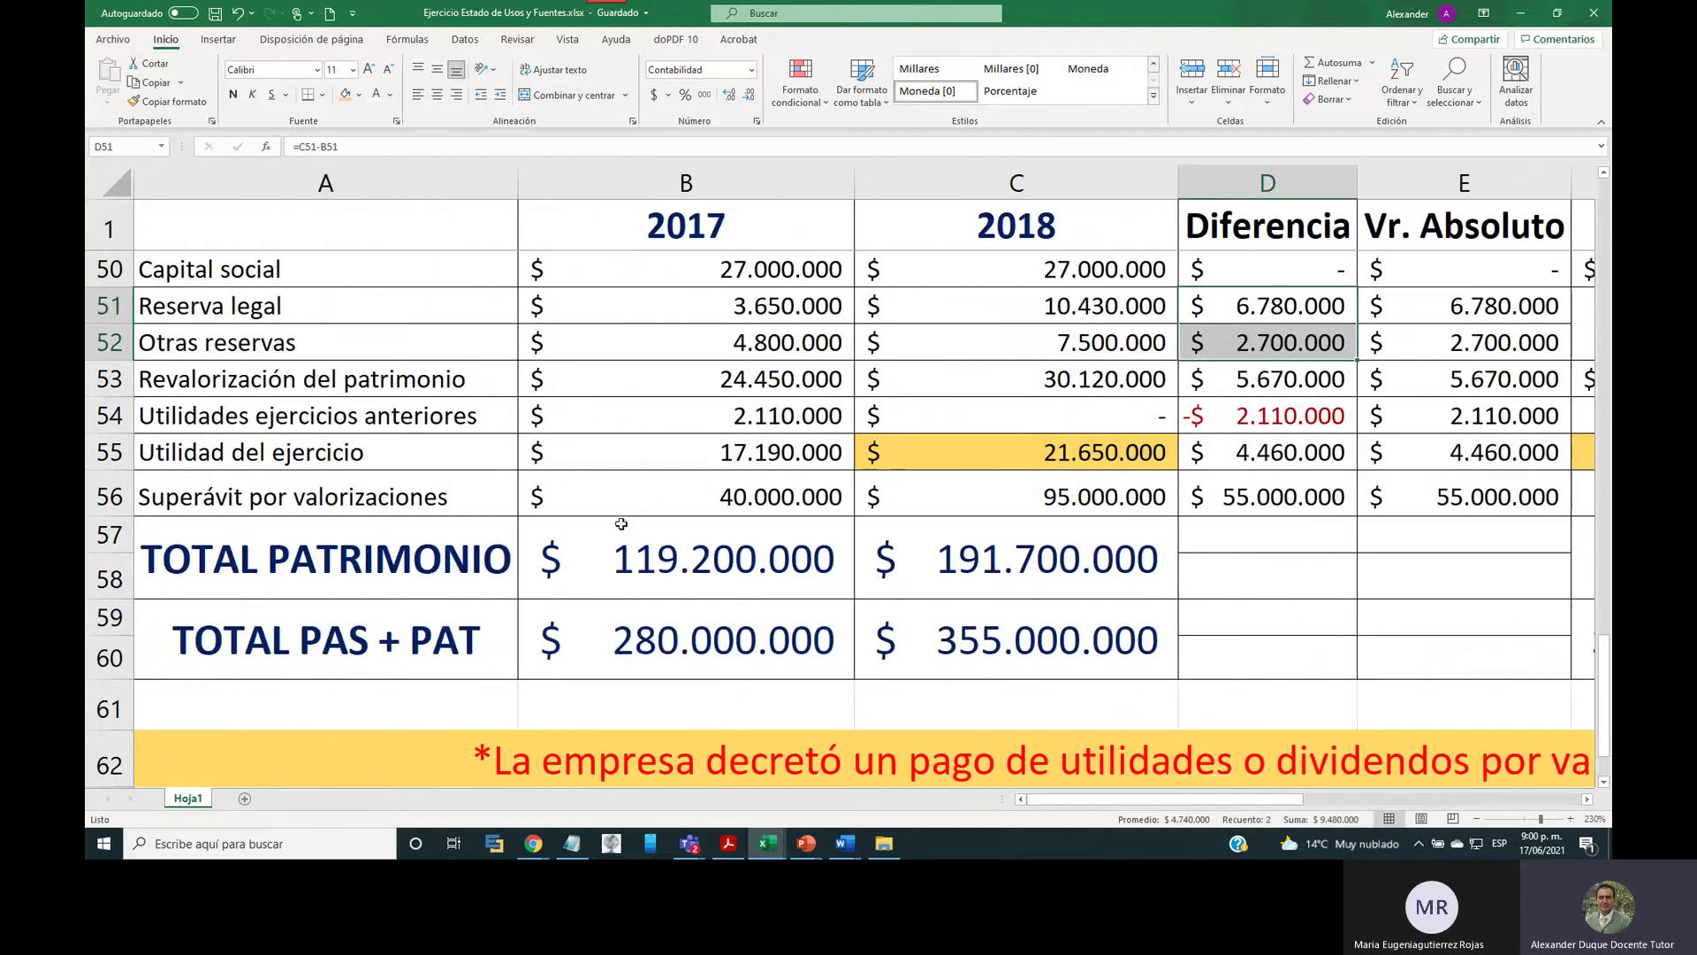
pyautogui.click(120, 311)
pyautogui.moveTo(123, 322); pyautogui.dragTo(132, 340)
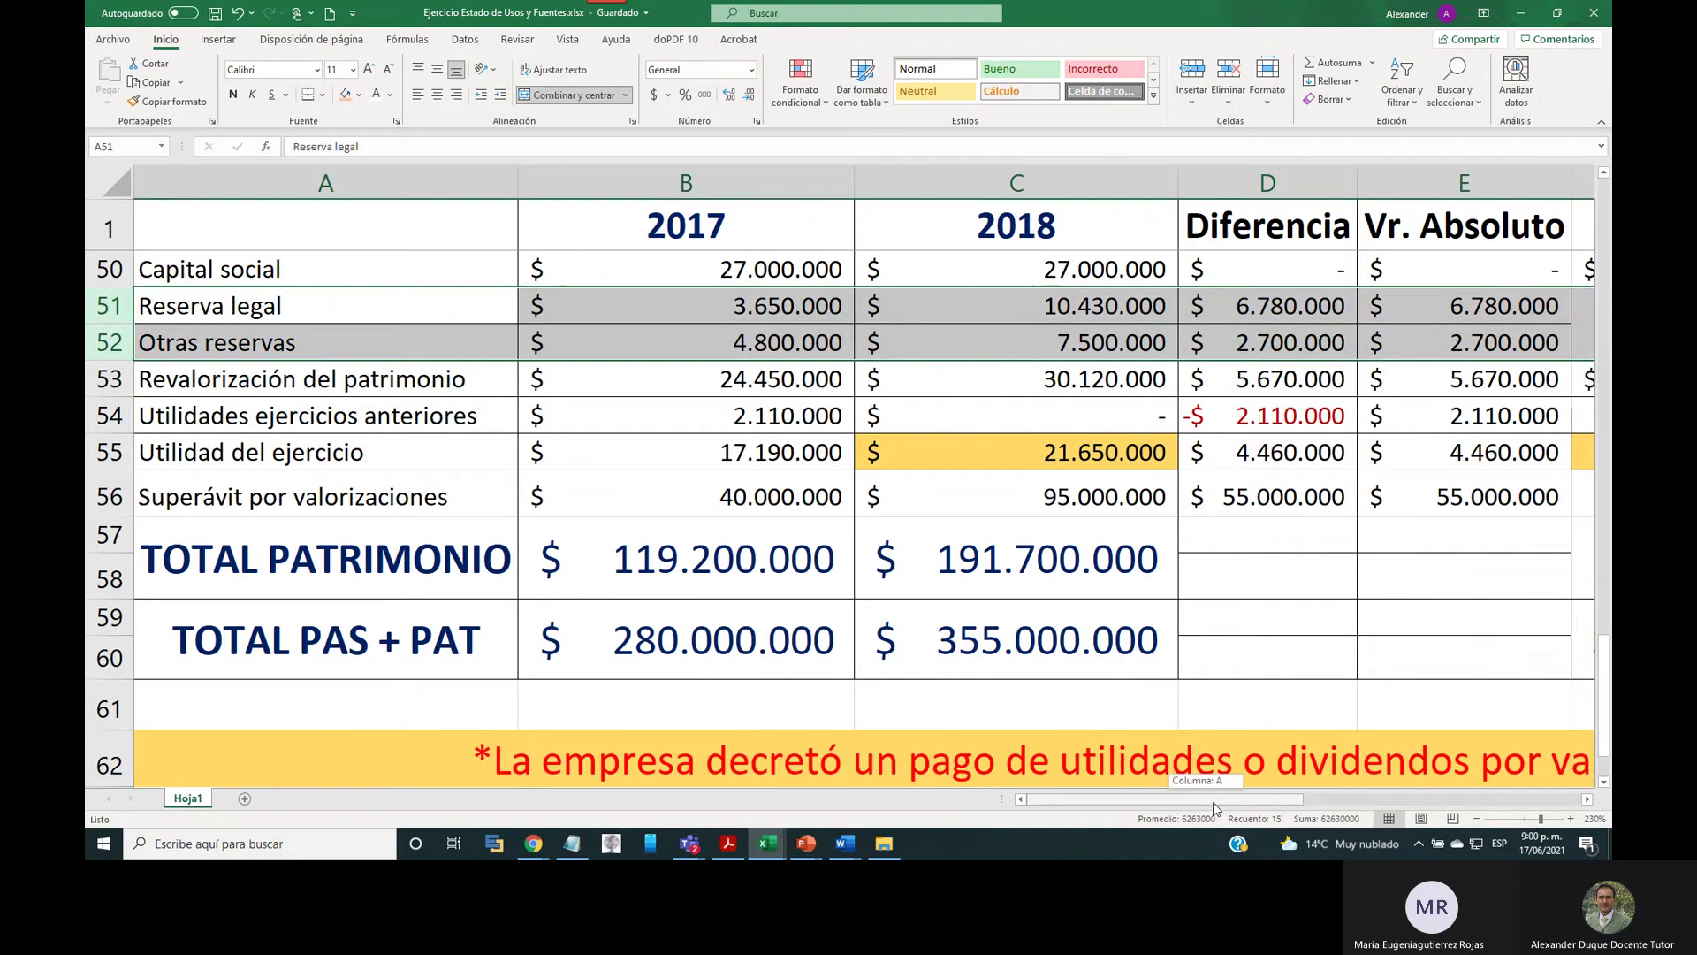
# Check the dividend payment note for the reserves and highlight the Revalorización del patrimonio row and the Fuentes column.
pyautogui.moveTo(1206, 803); pyautogui.dragTo(1325, 801)
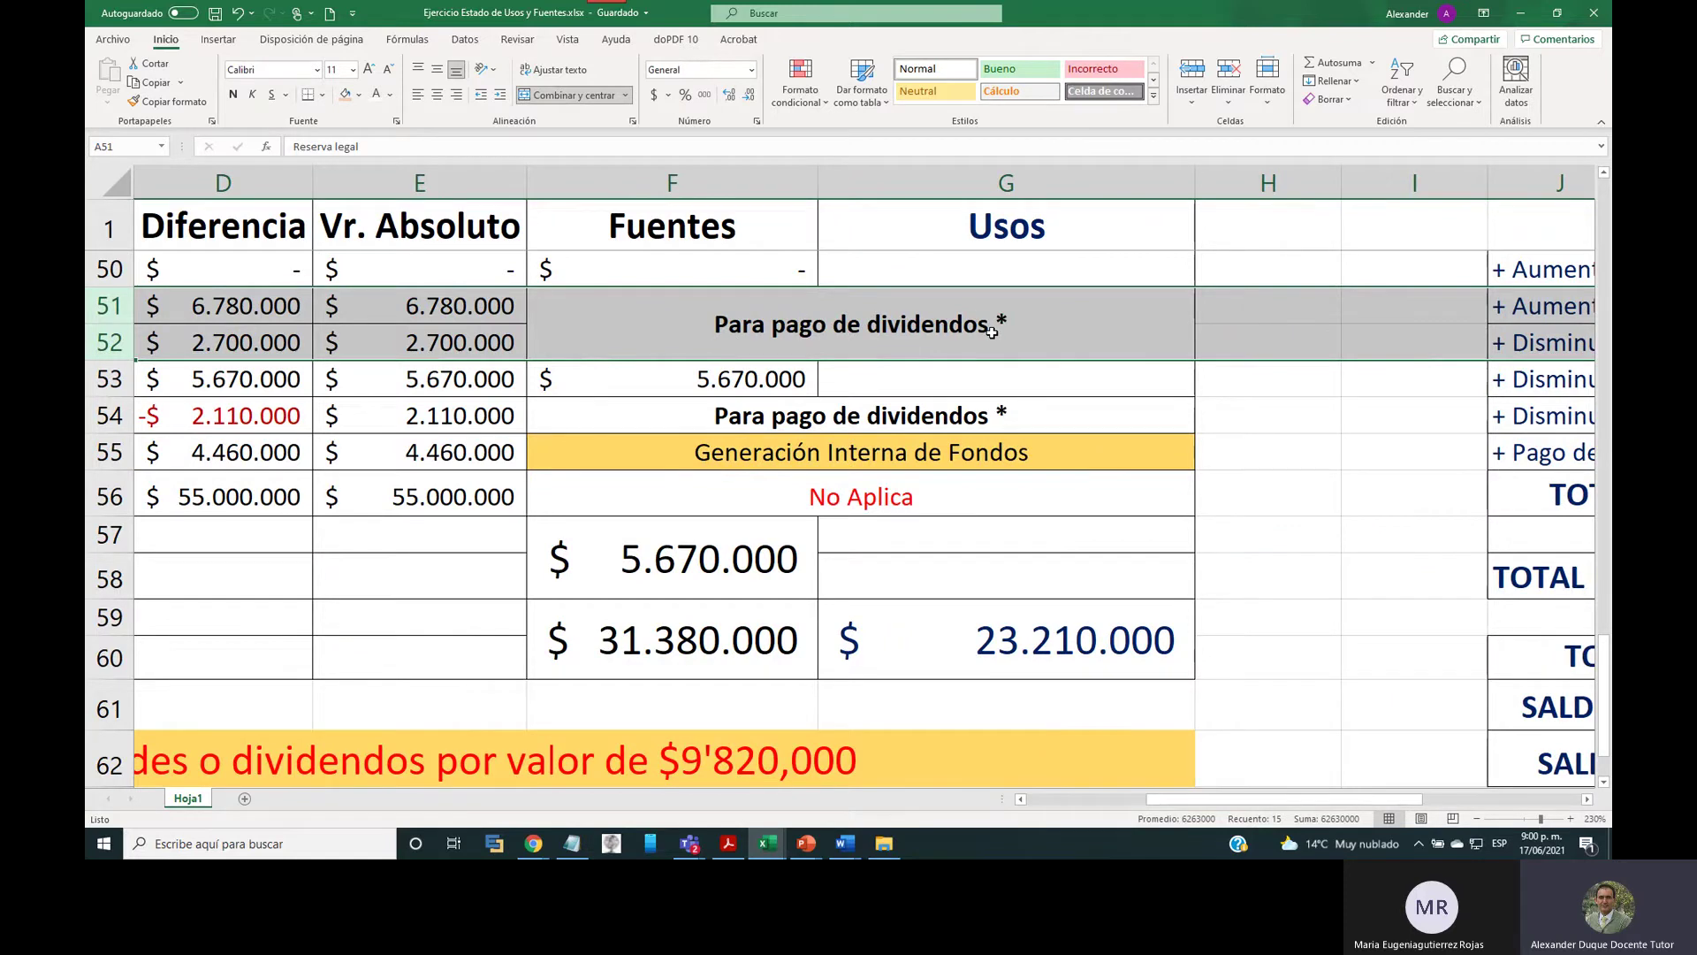
pyautogui.moveTo(1157, 800); pyautogui.dragTo(1041, 792)
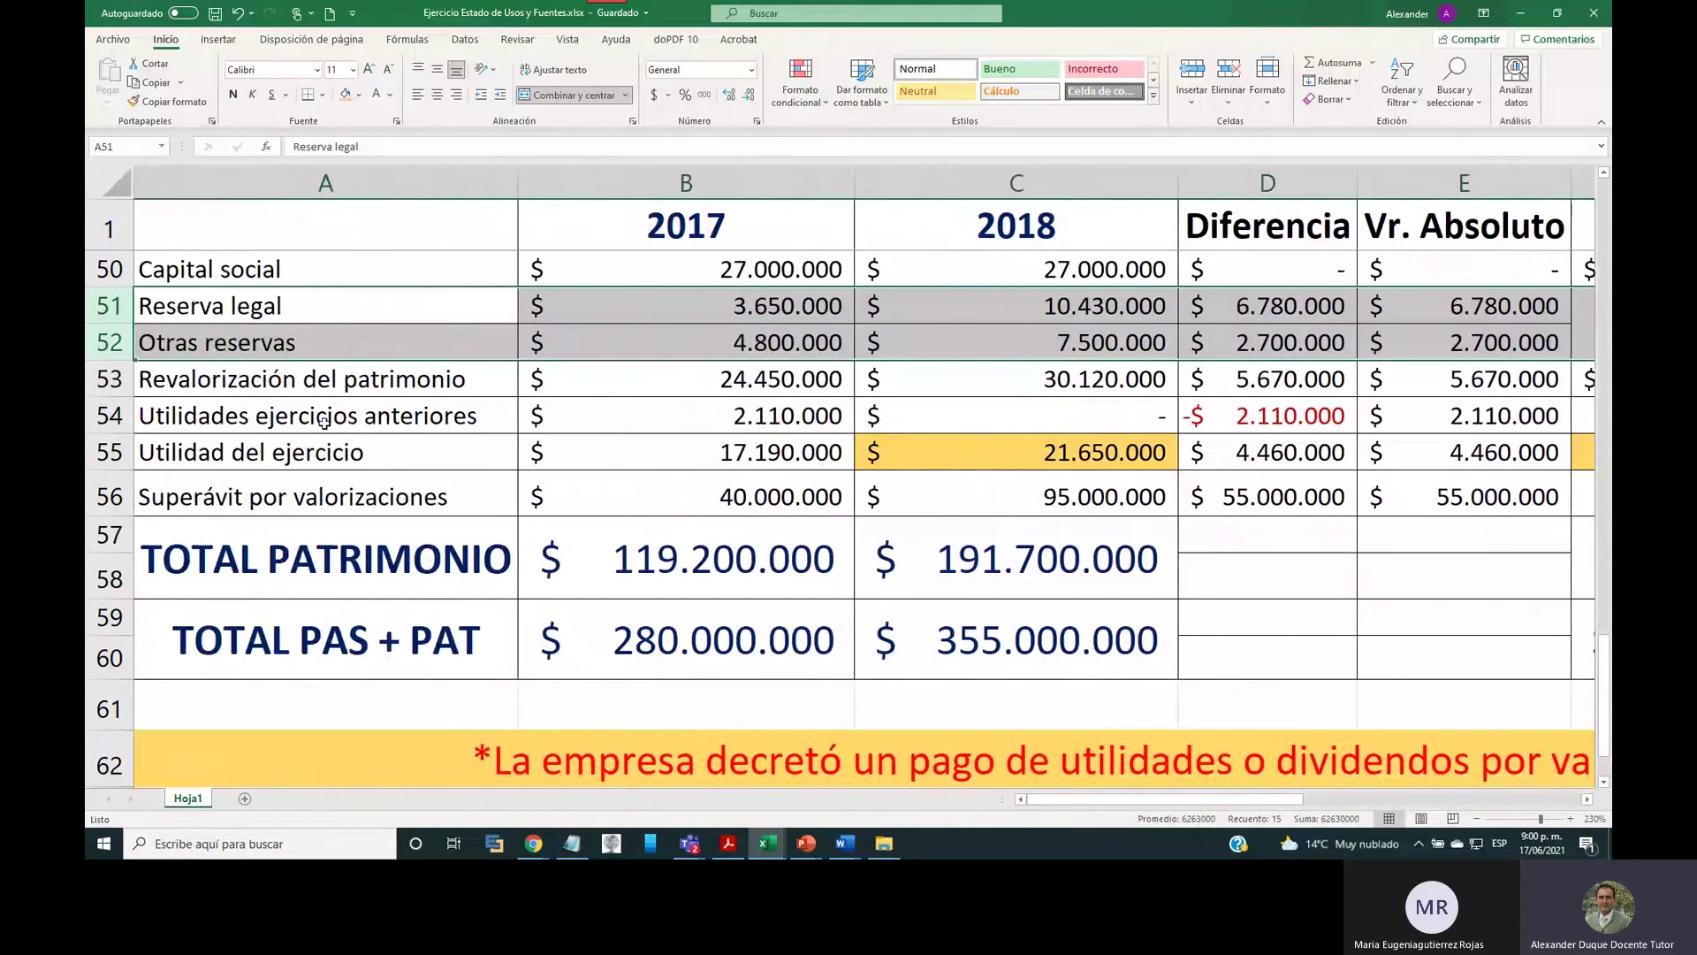
pyautogui.click(111, 380)
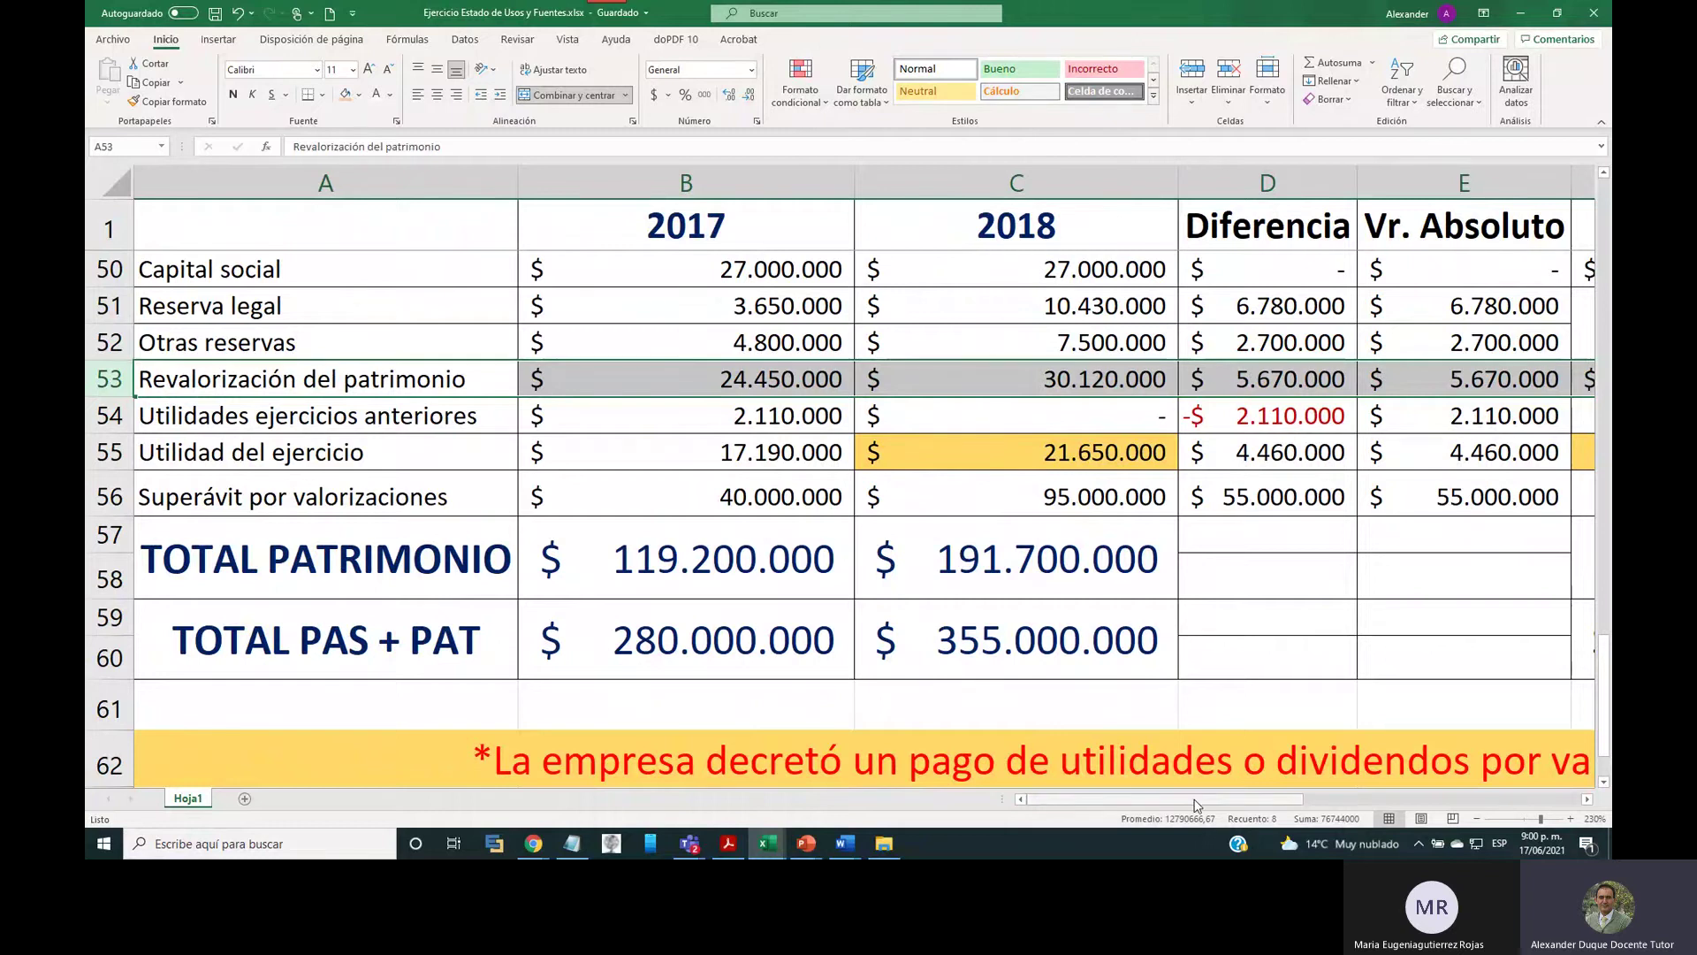
pyautogui.moveTo(1195, 806); pyautogui.dragTo(1278, 802)
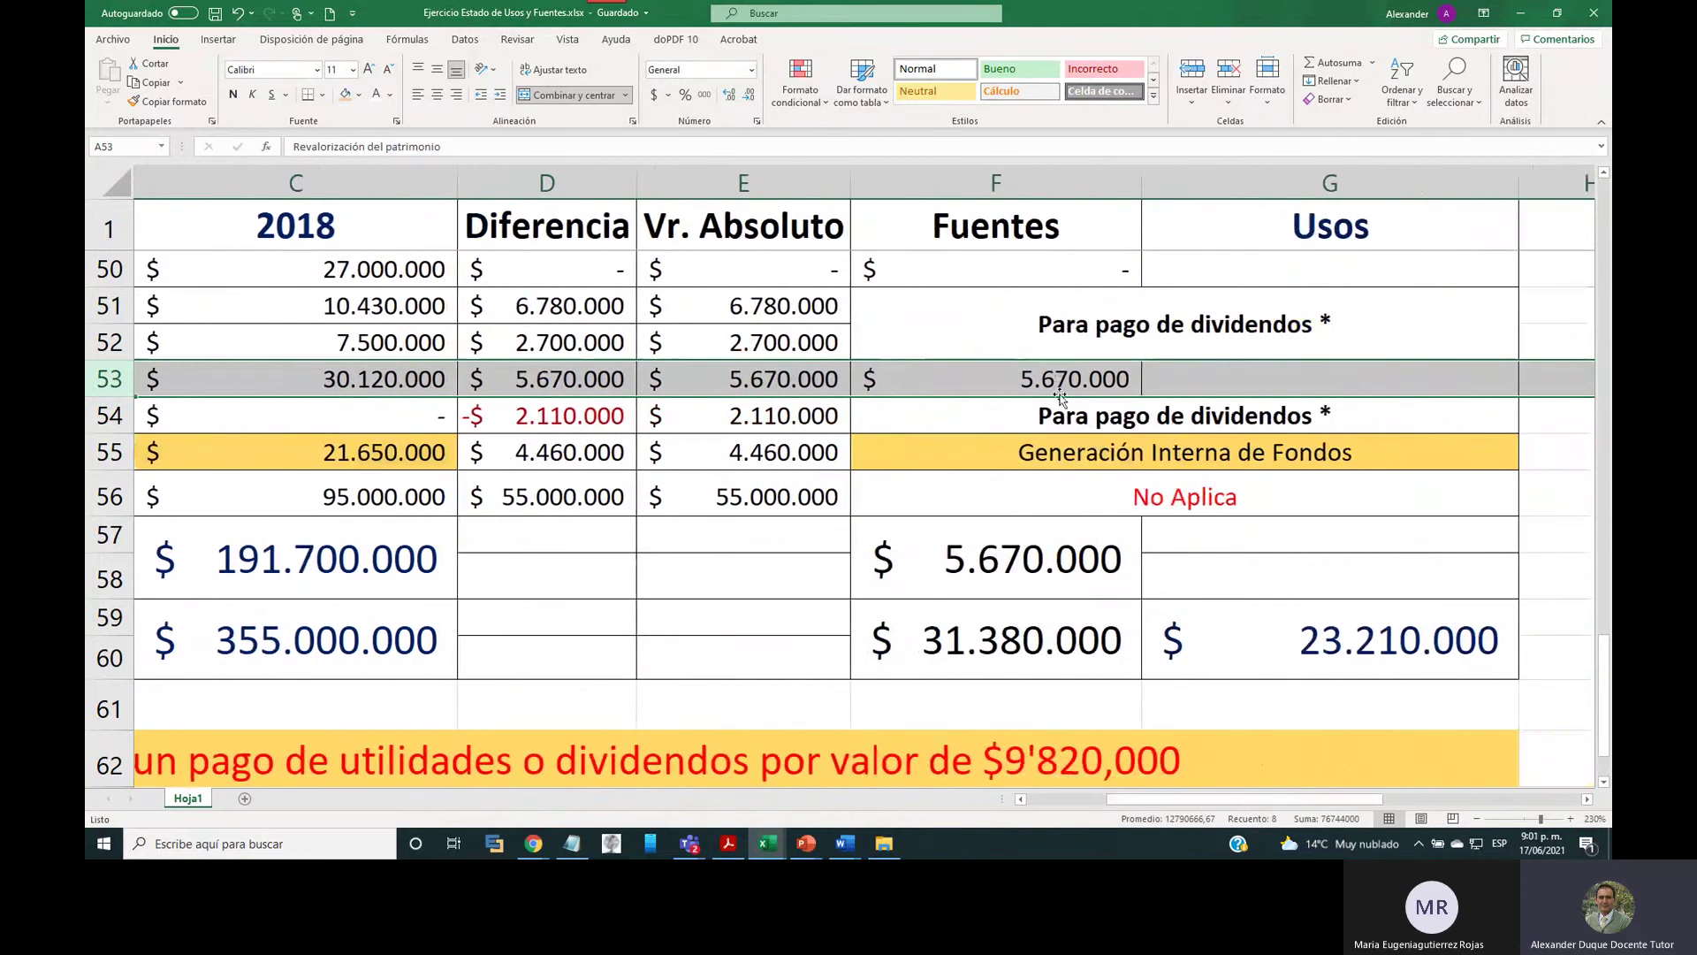
pyautogui.click(1026, 181)
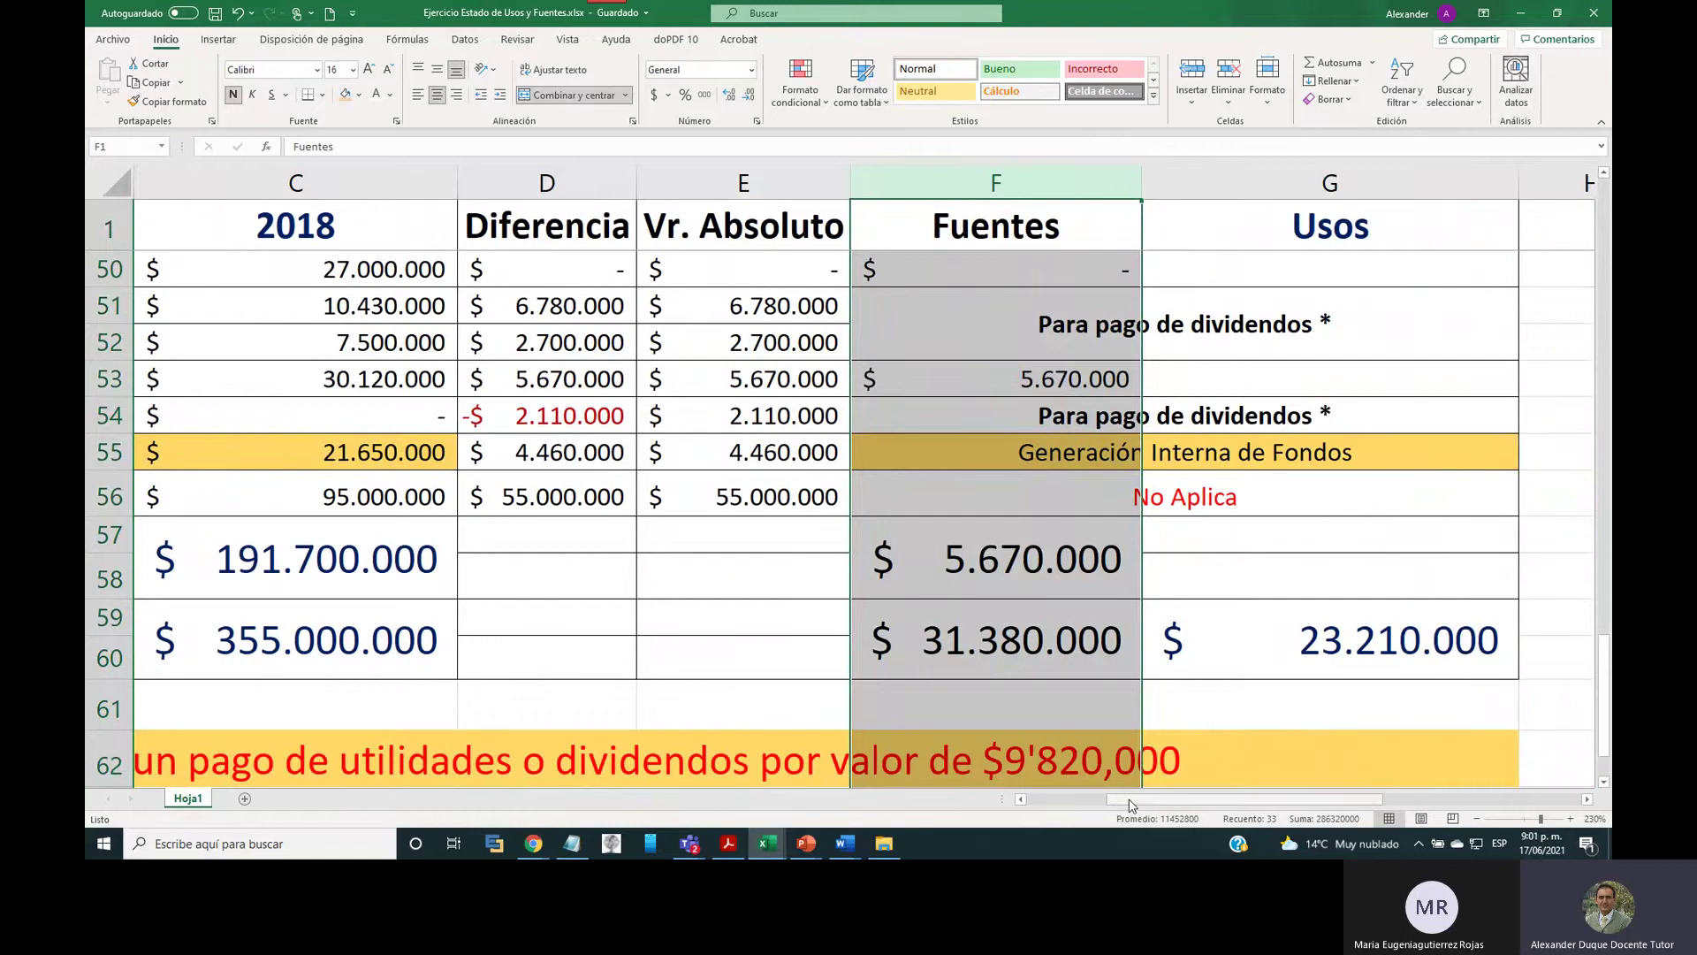
pyautogui.moveTo(1132, 804); pyautogui.dragTo(1089, 803)
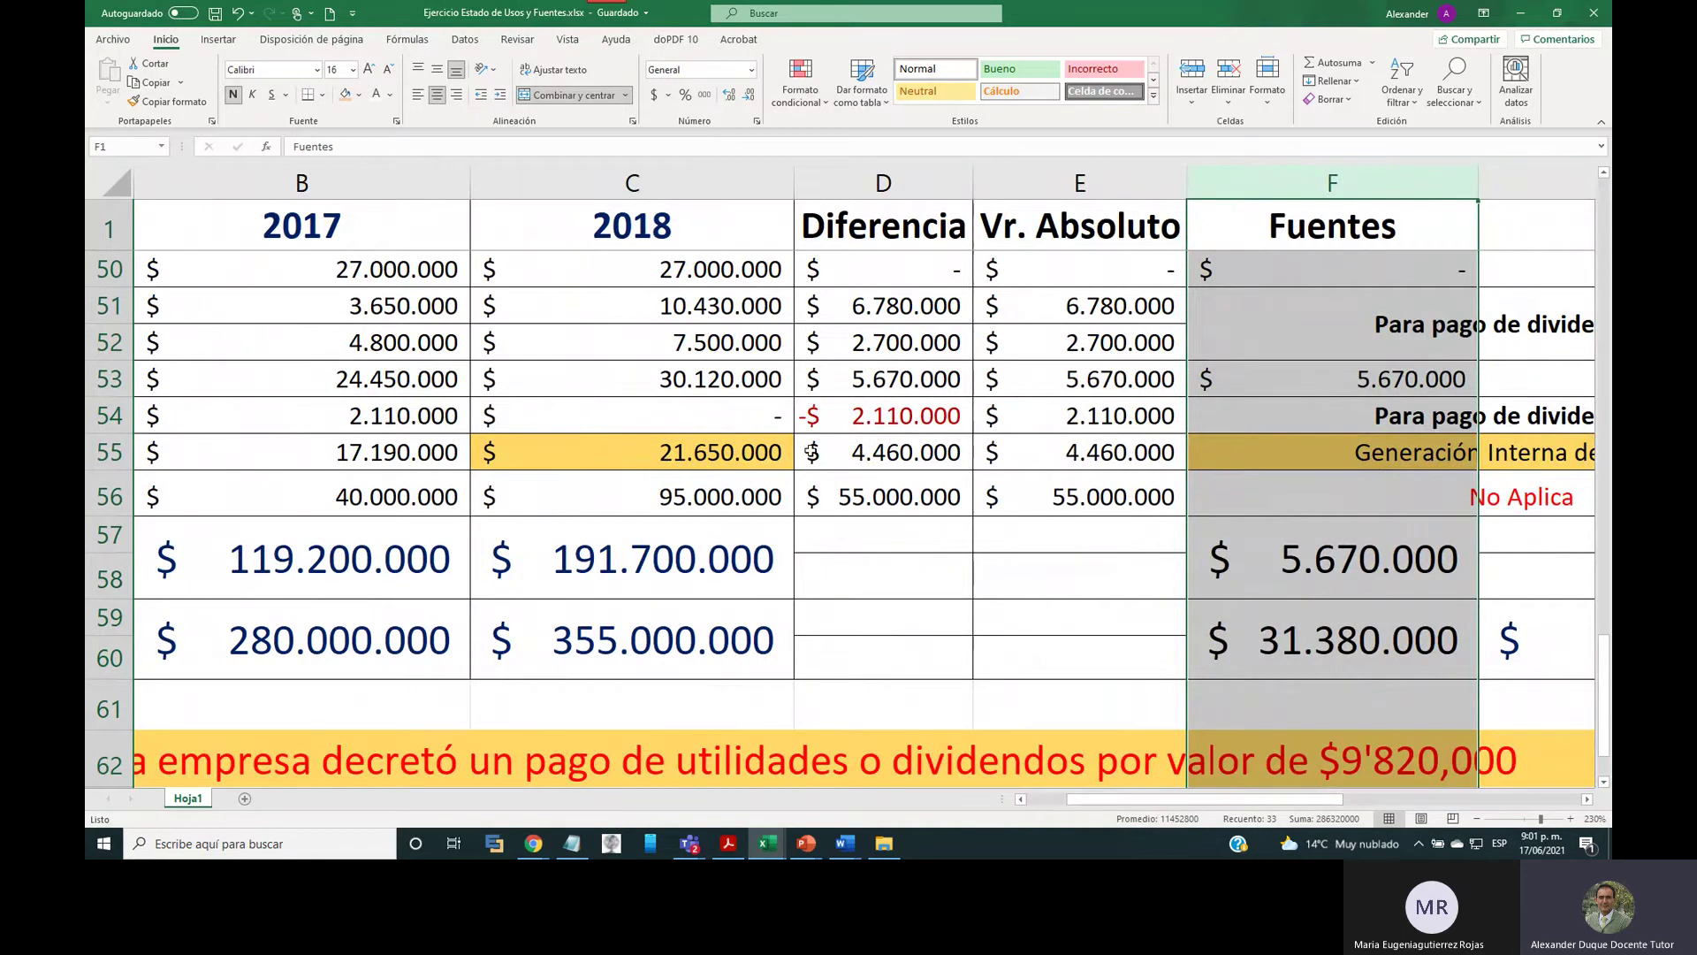
# Highlight the Utilidades ejercicios anteriores amounts and the Utilidad del ejercicio row to review their classification.
pyautogui.moveTo(157, 422); pyautogui.dragTo(1408, 425)
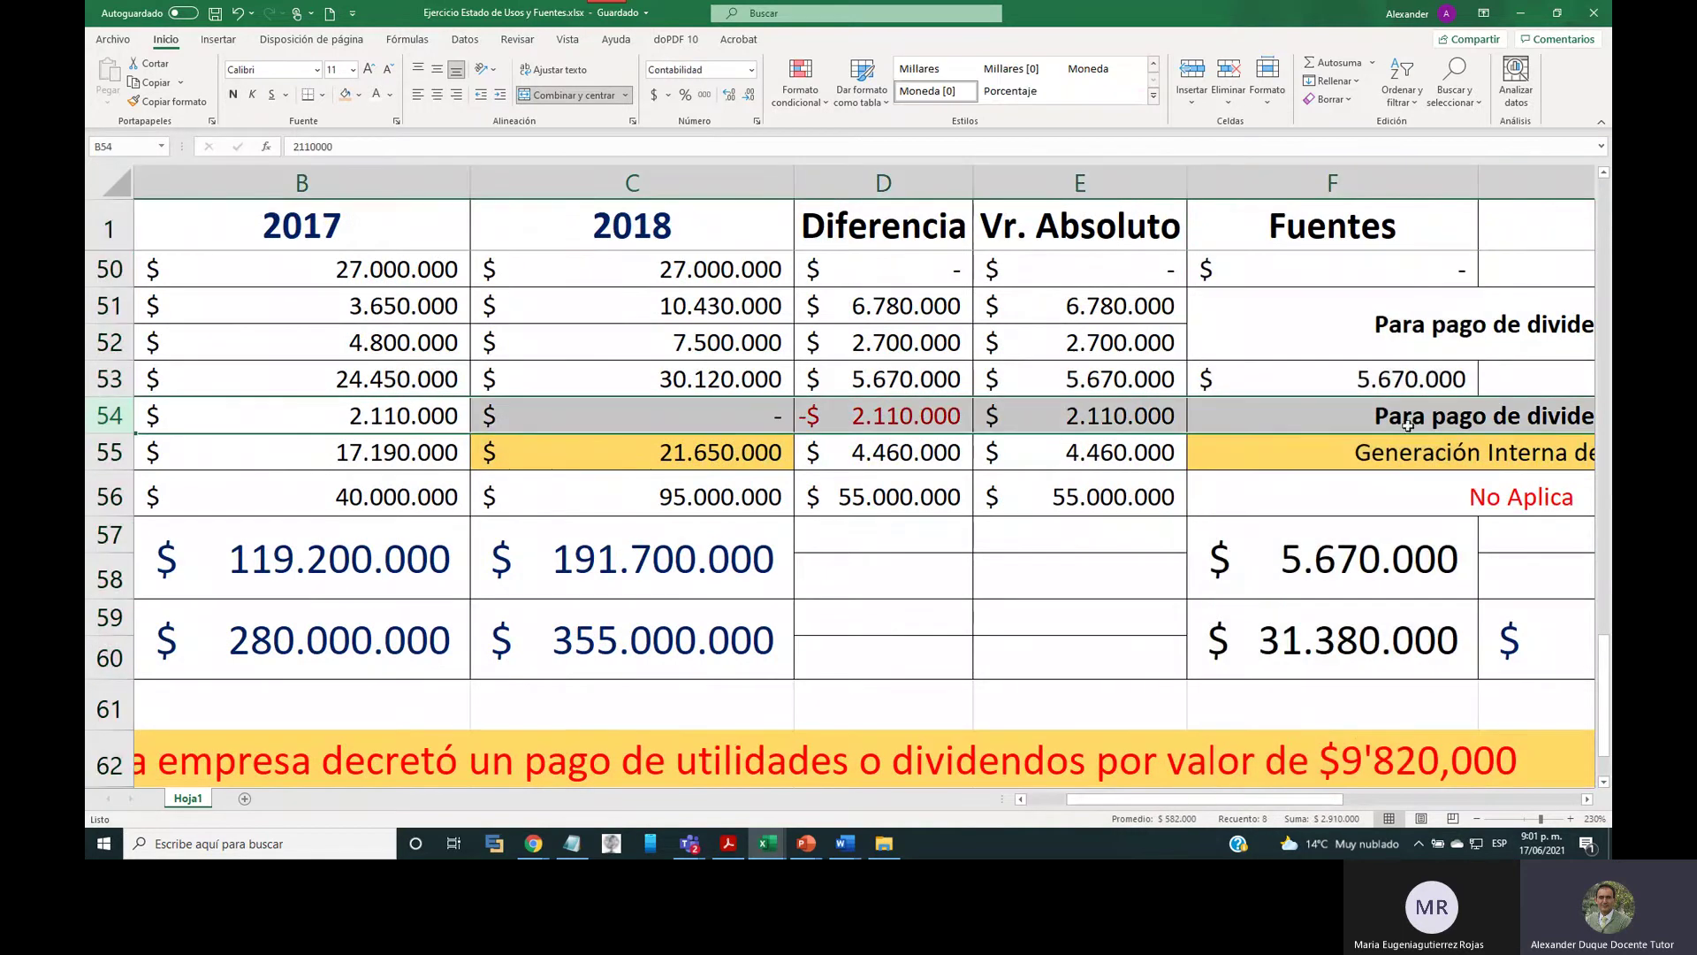
pyautogui.moveTo(1242, 800); pyautogui.dragTo(1200, 805)
pyautogui.click(129, 442)
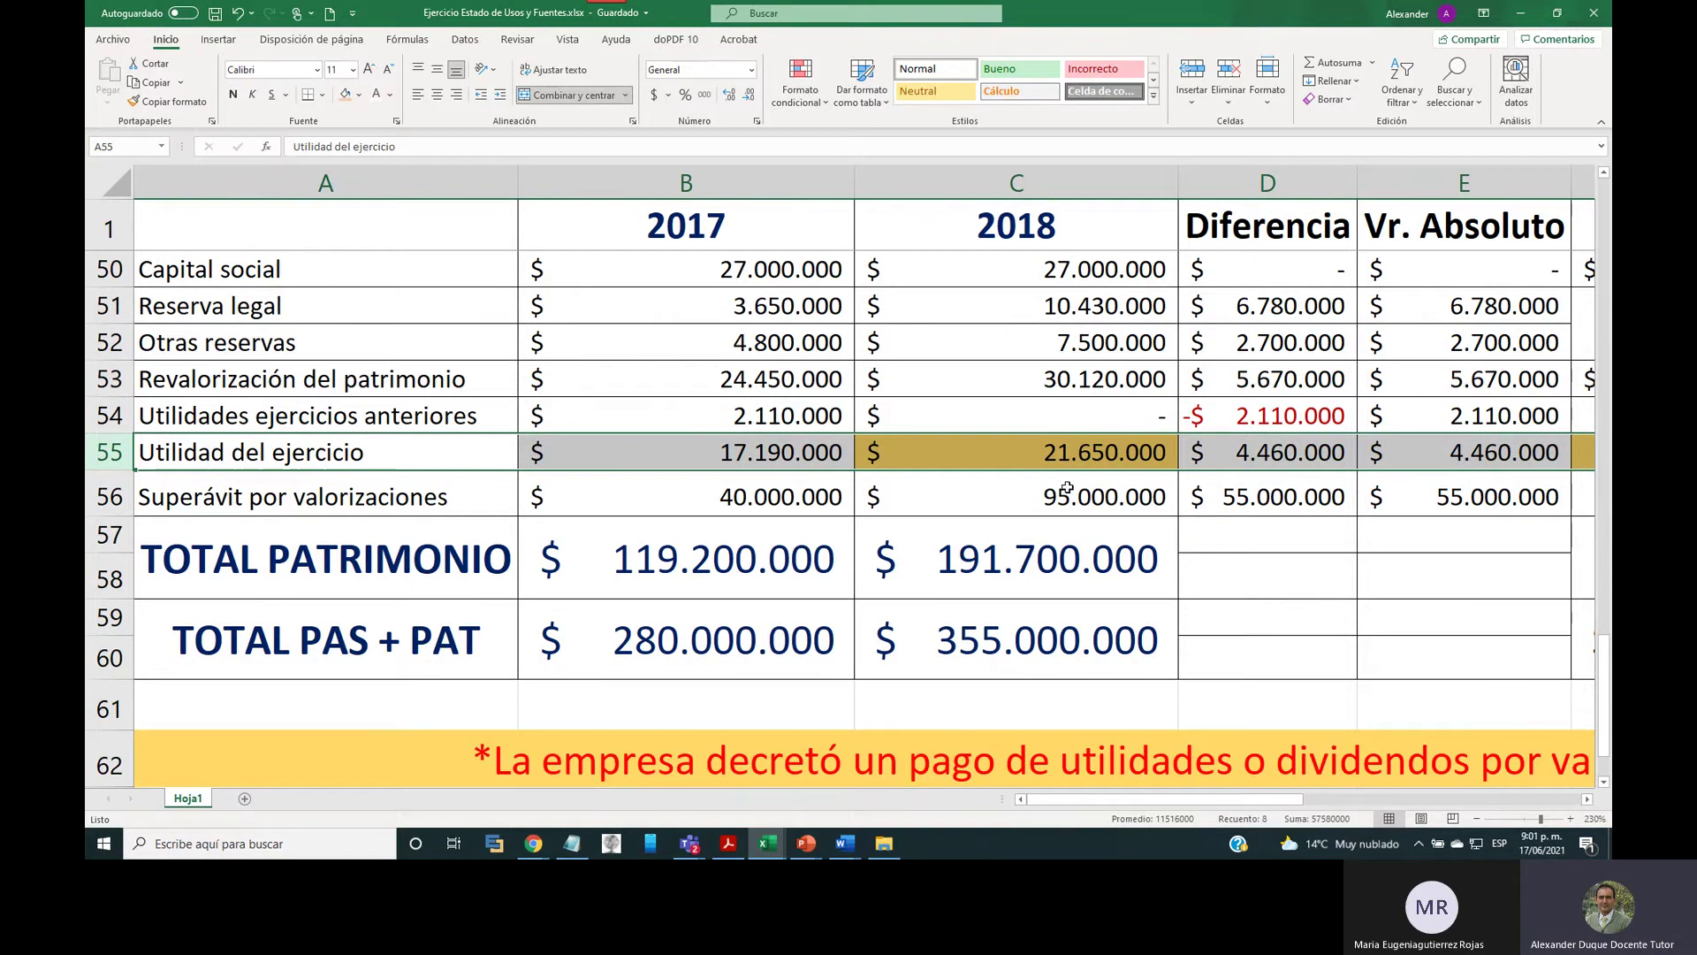
pyautogui.moveTo(1141, 799); pyautogui.dragTo(1229, 803)
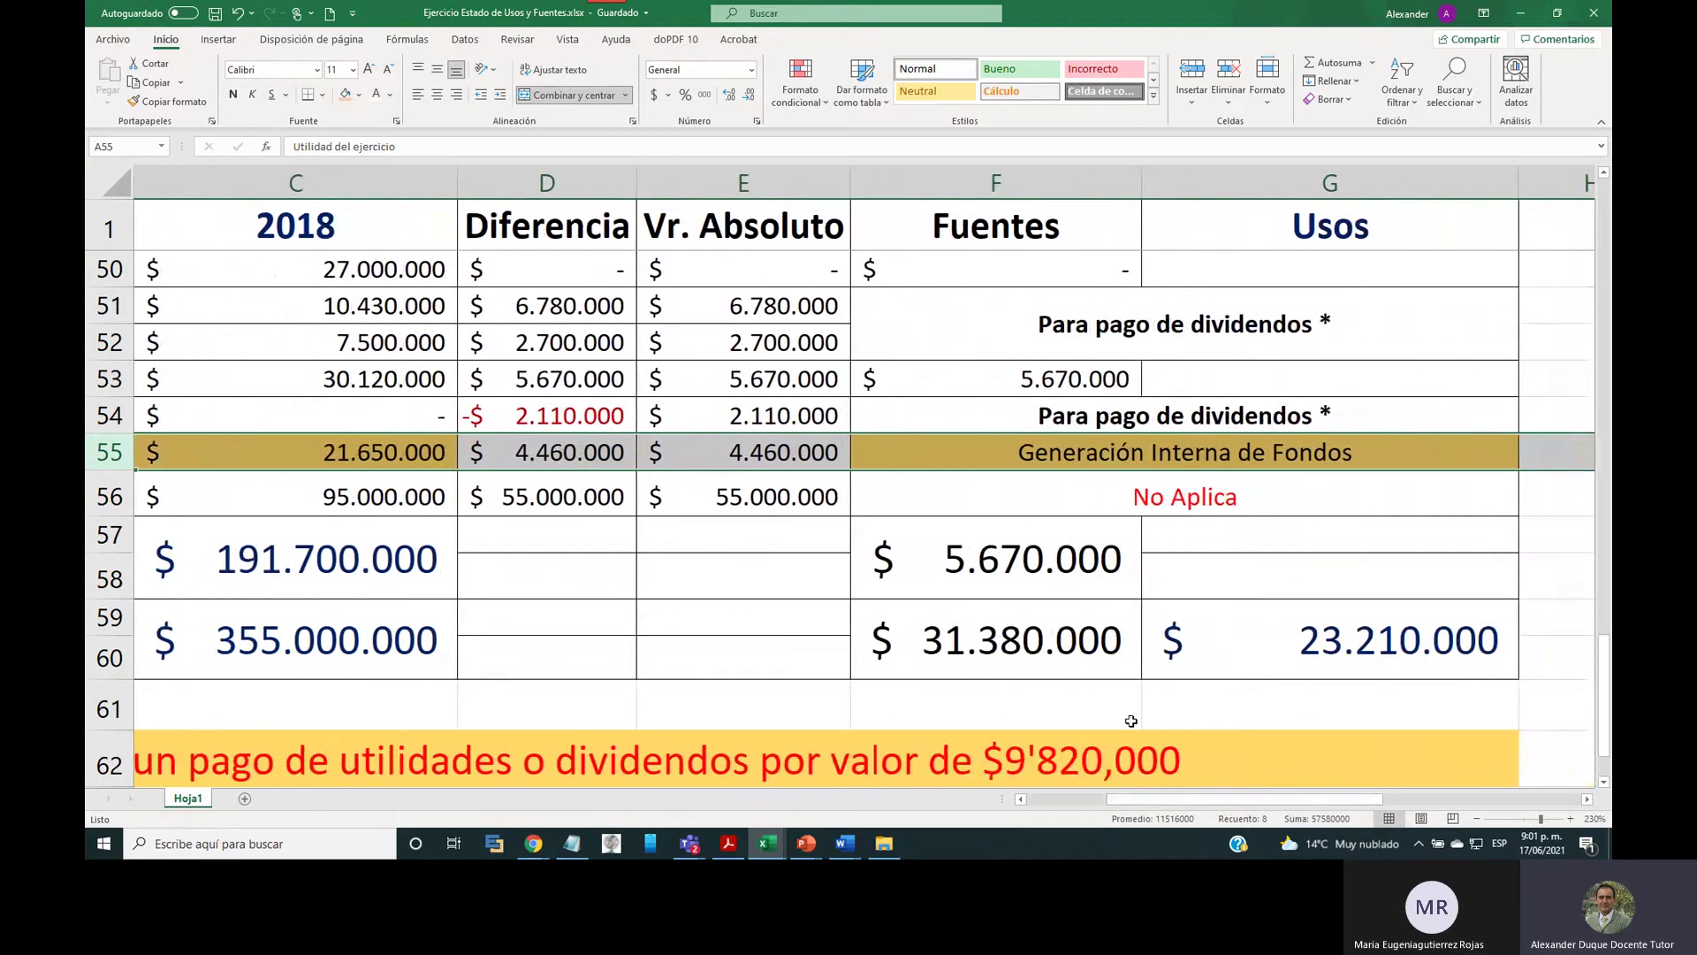
pyautogui.moveTo(1149, 800); pyautogui.dragTo(1114, 800)
pyautogui.moveTo(1134, 811); pyautogui.dragTo(1109, 810)
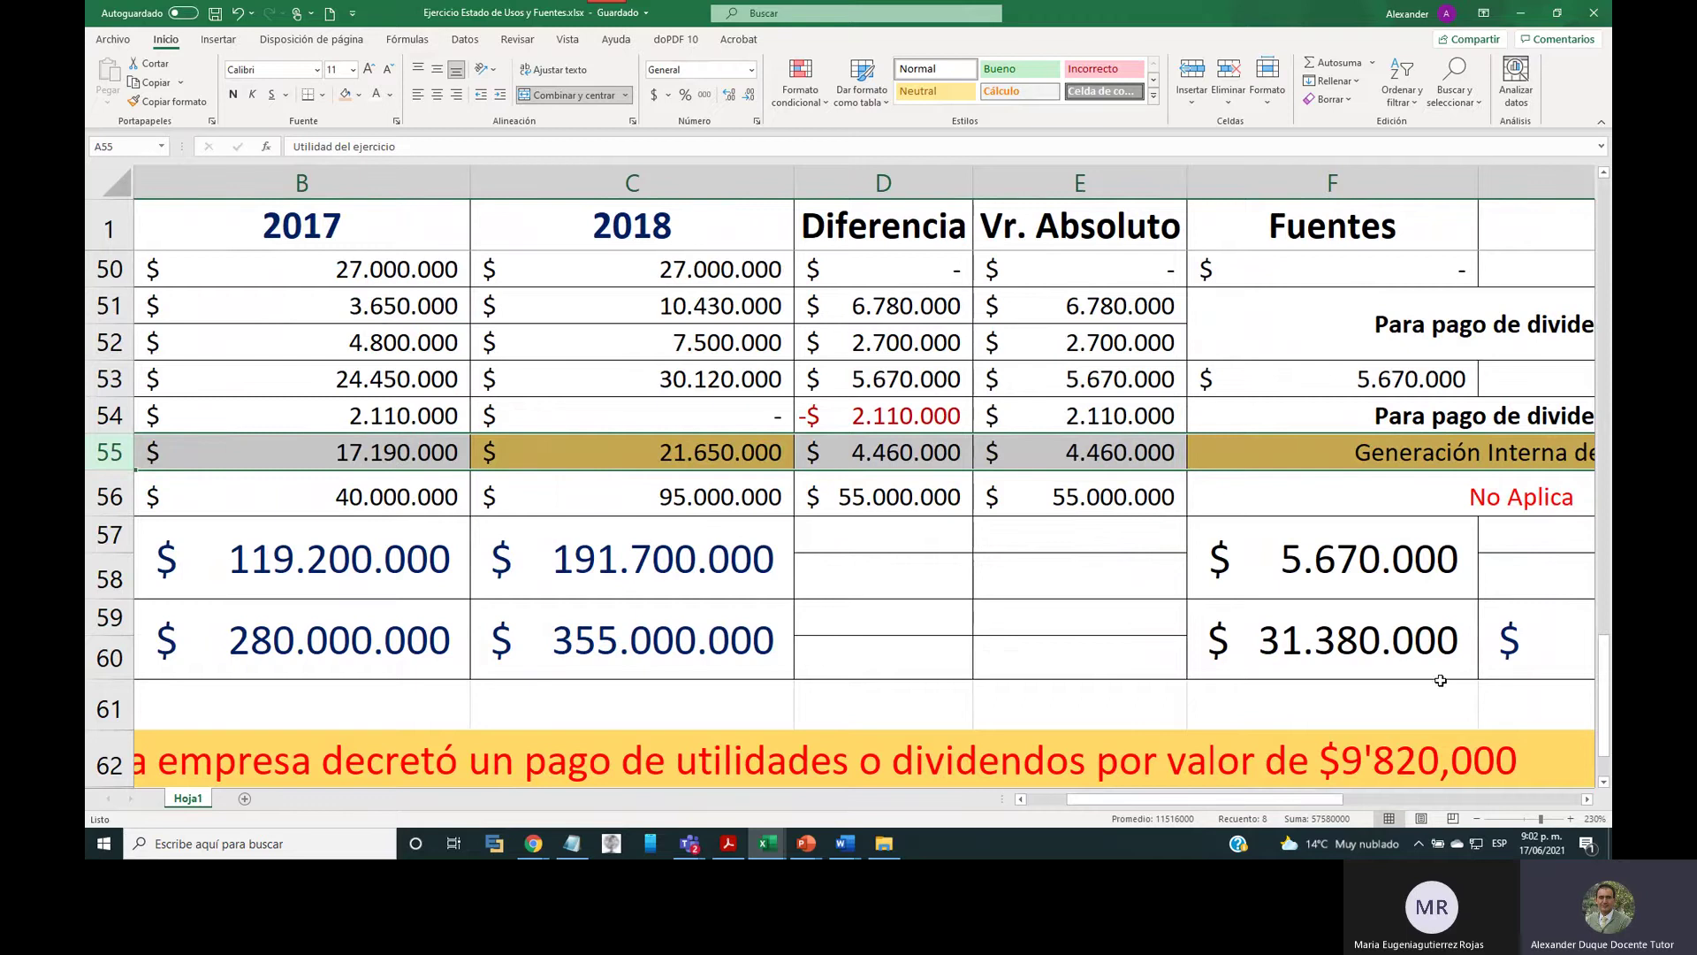
# Check the formulas of the equity Fuentes total in F57 and the Revalorización del patrimonio source in F53.
pyautogui.scroll(1, 1366, 620)
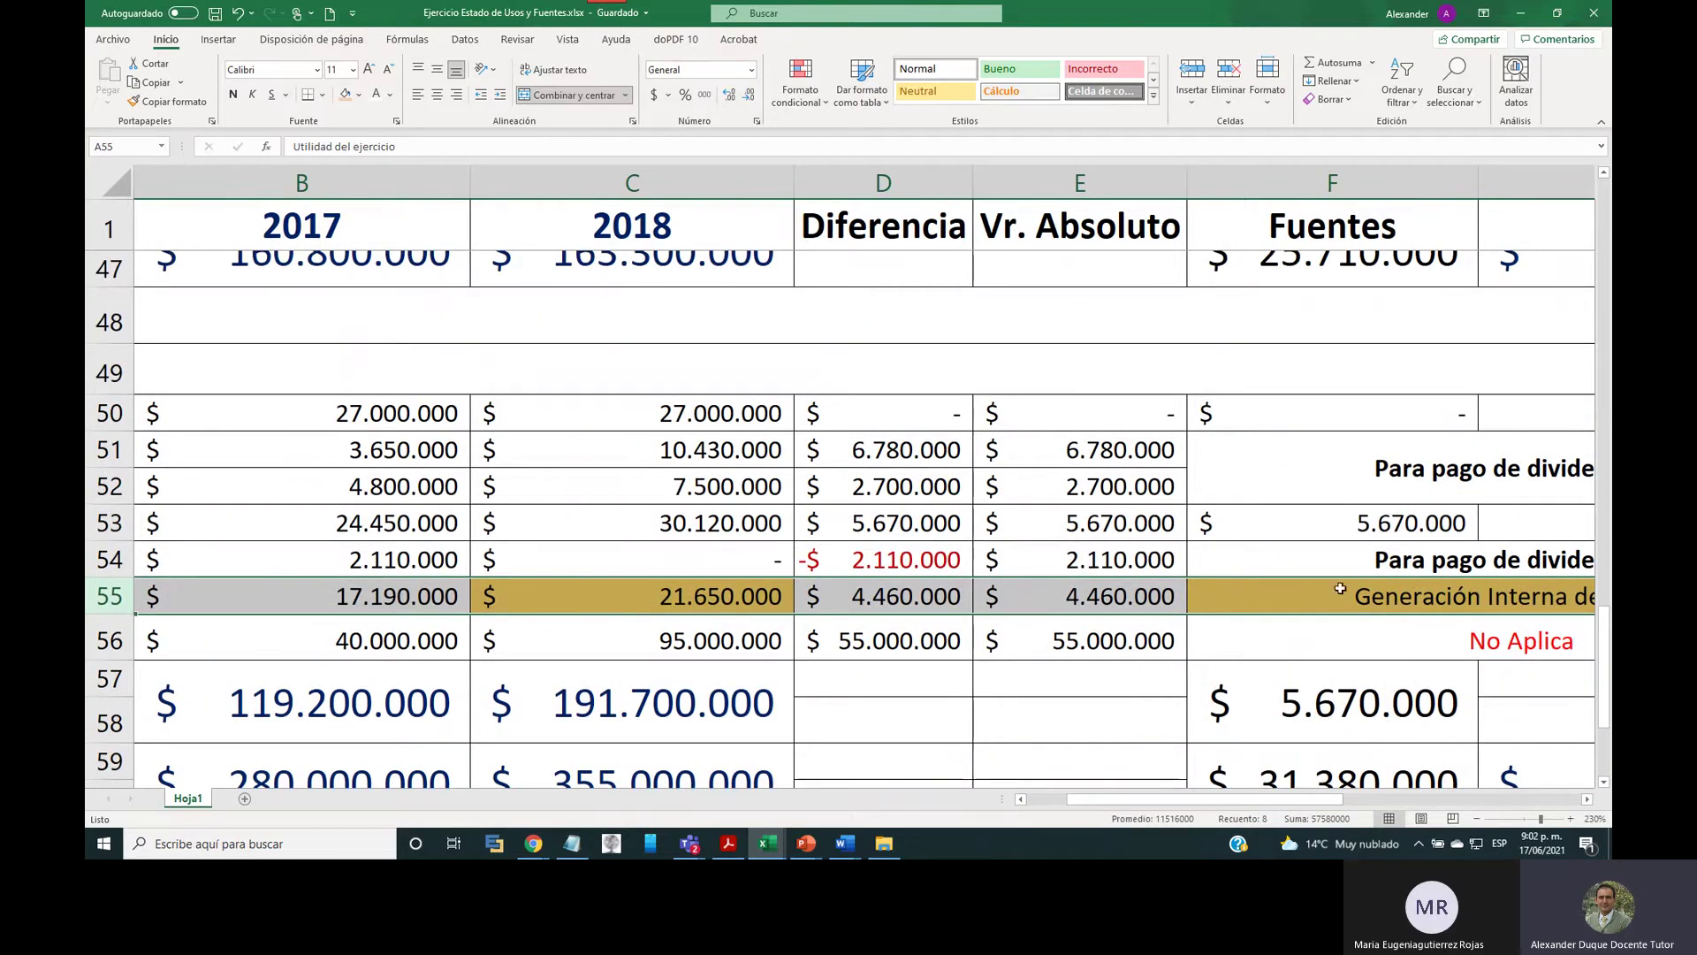
pyautogui.click(1319, 716)
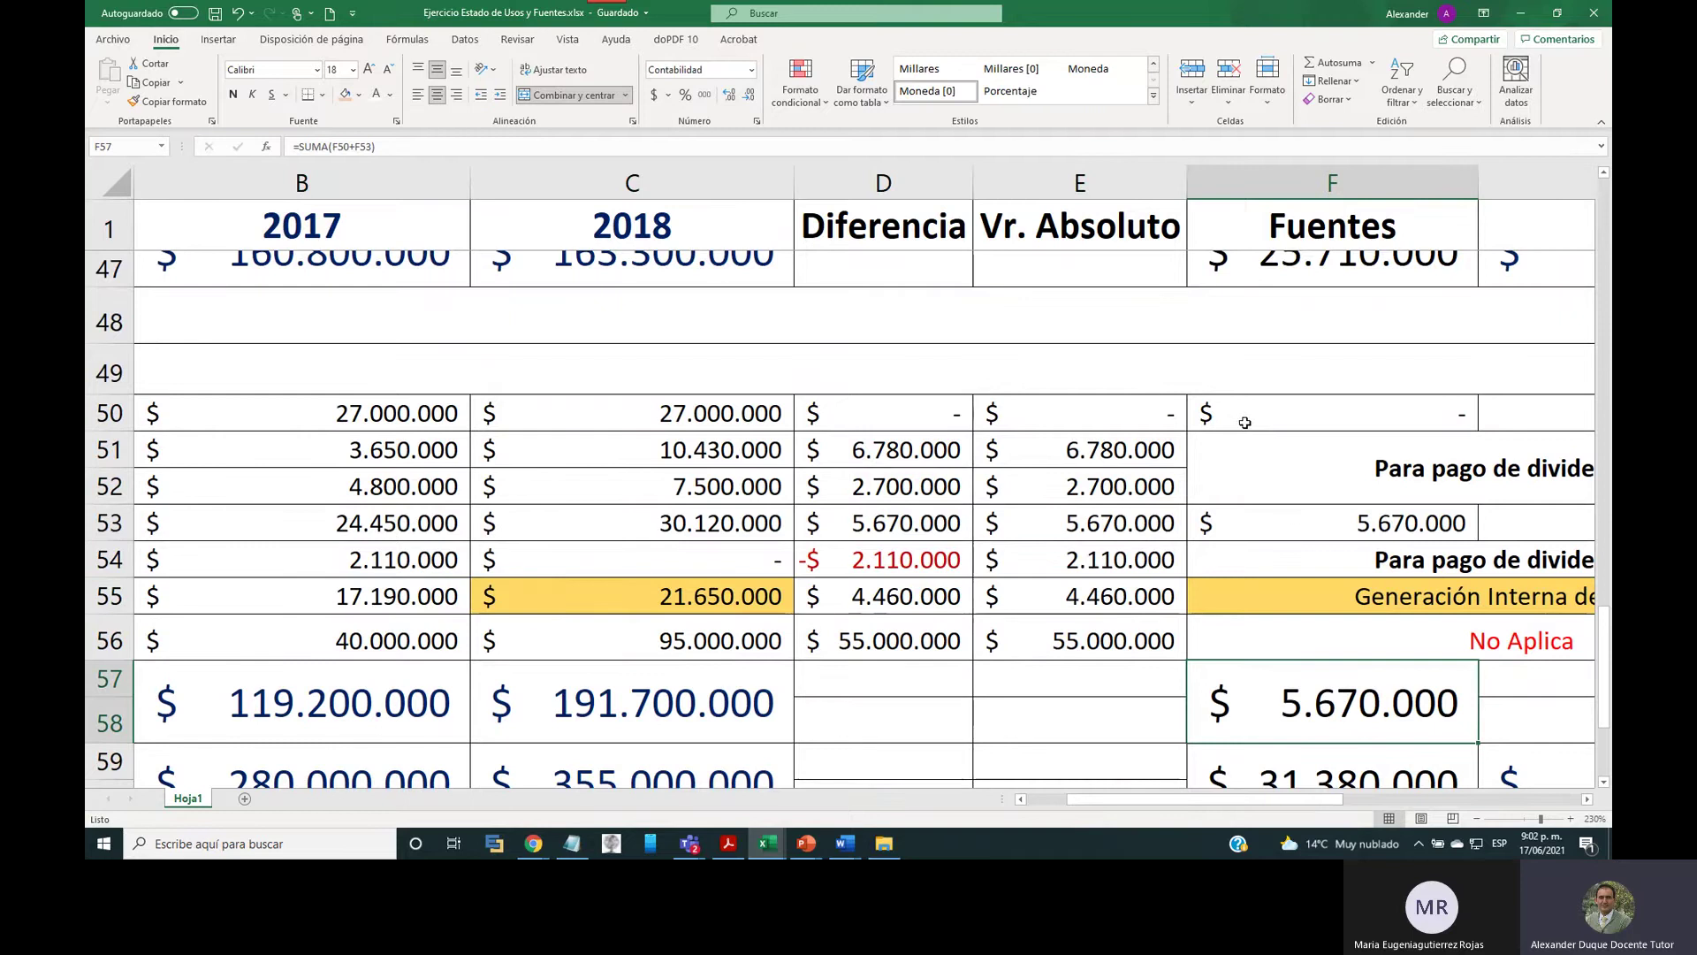
pyautogui.click(1335, 531)
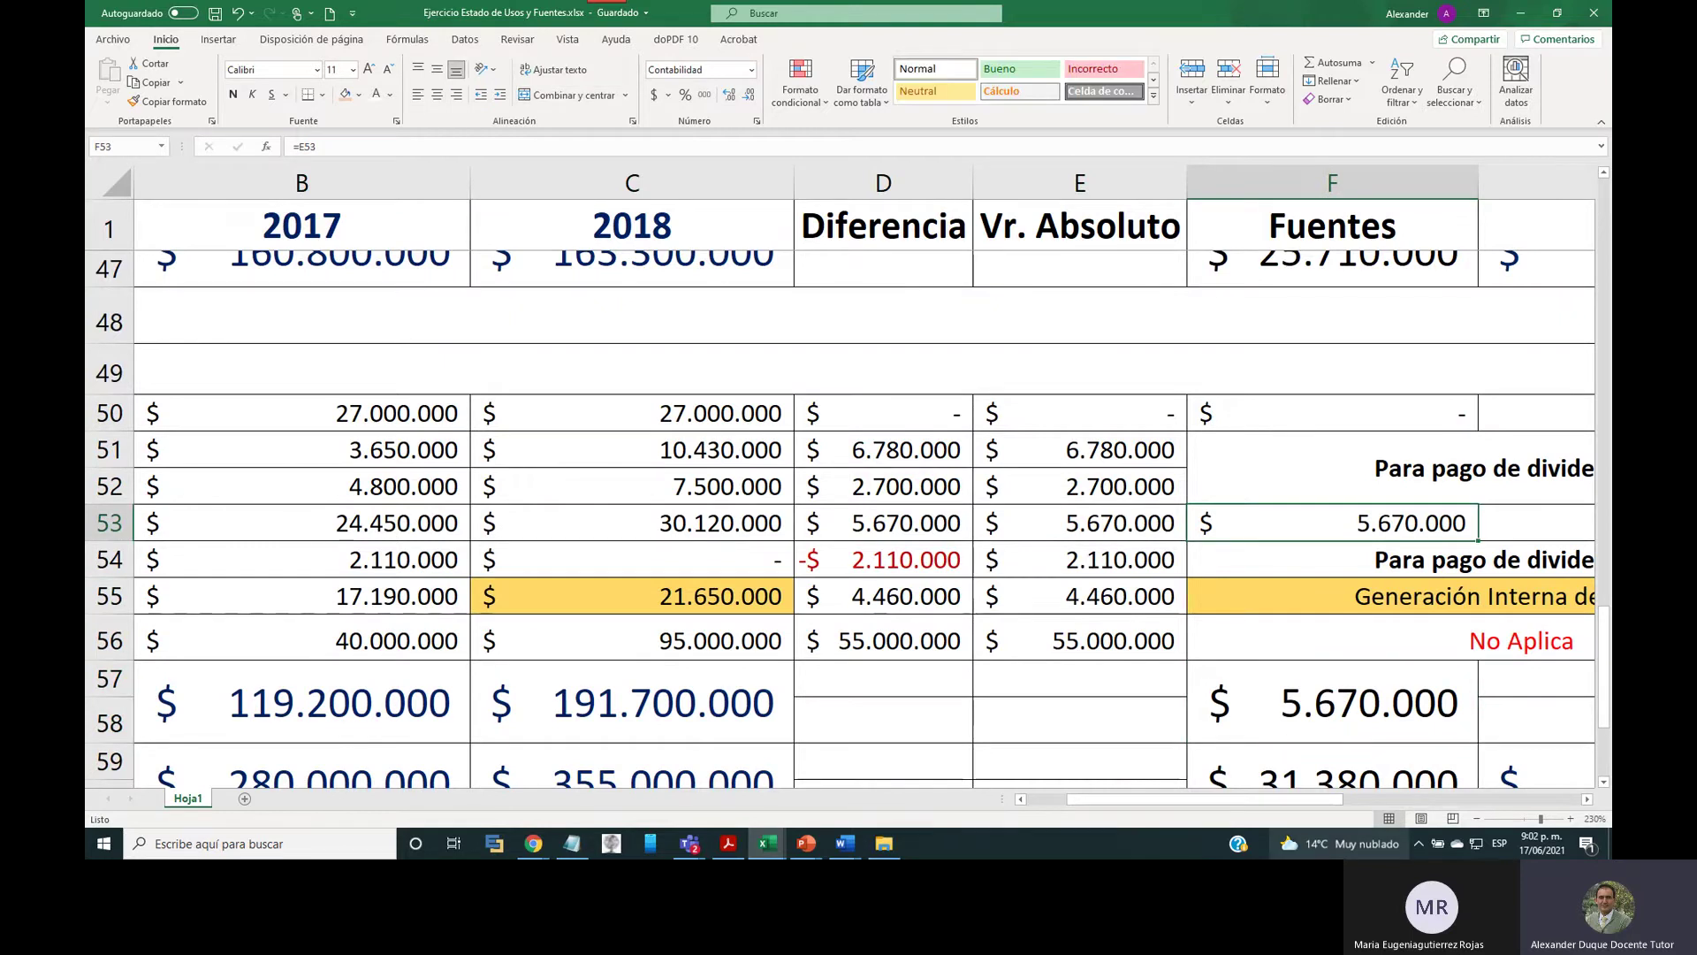
pyautogui.hscroll(1, 1262, 799)
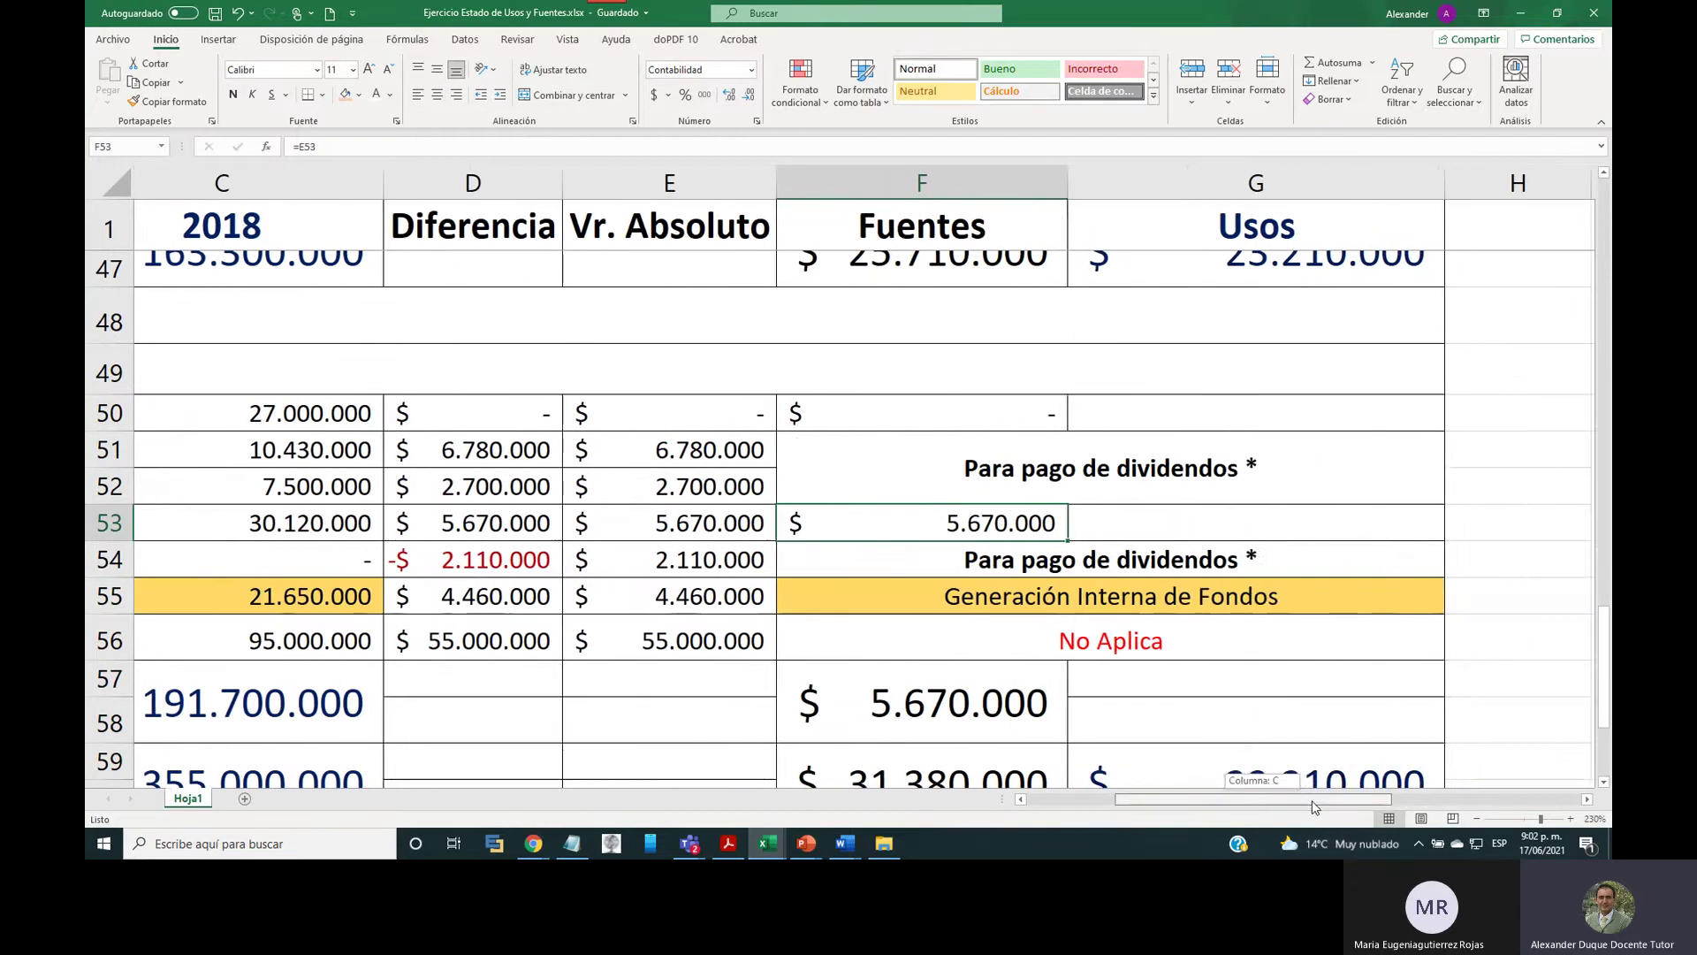
pyautogui.moveTo(1340, 843)
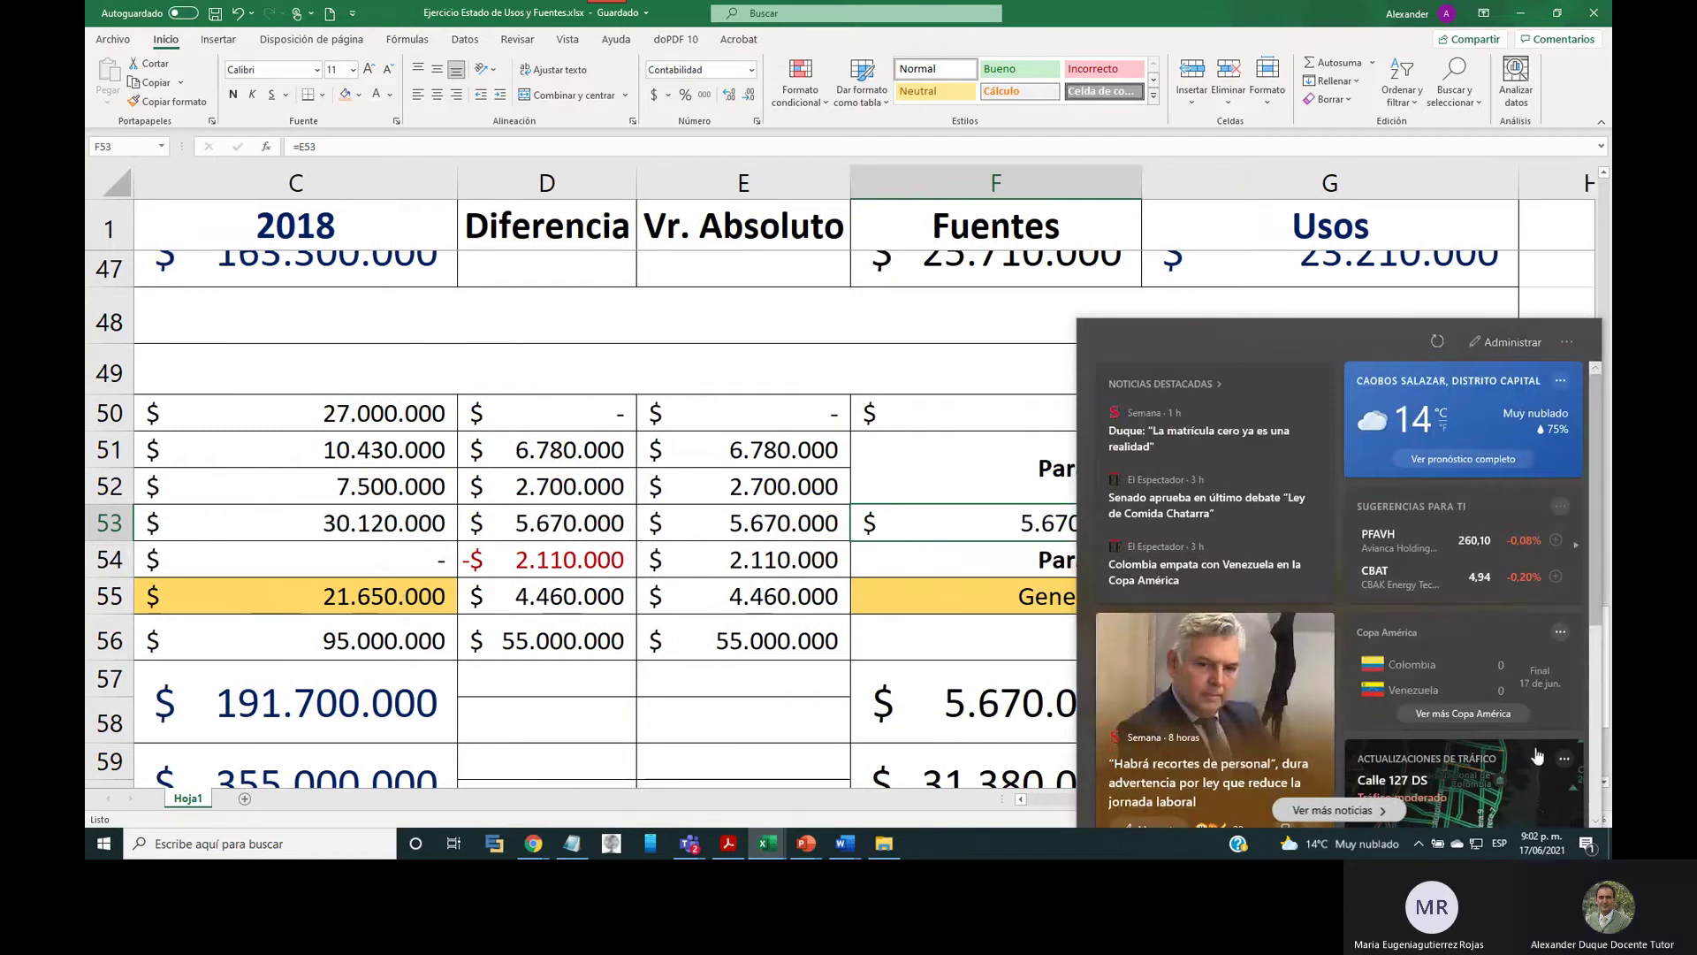
pyautogui.click(1568, 345)
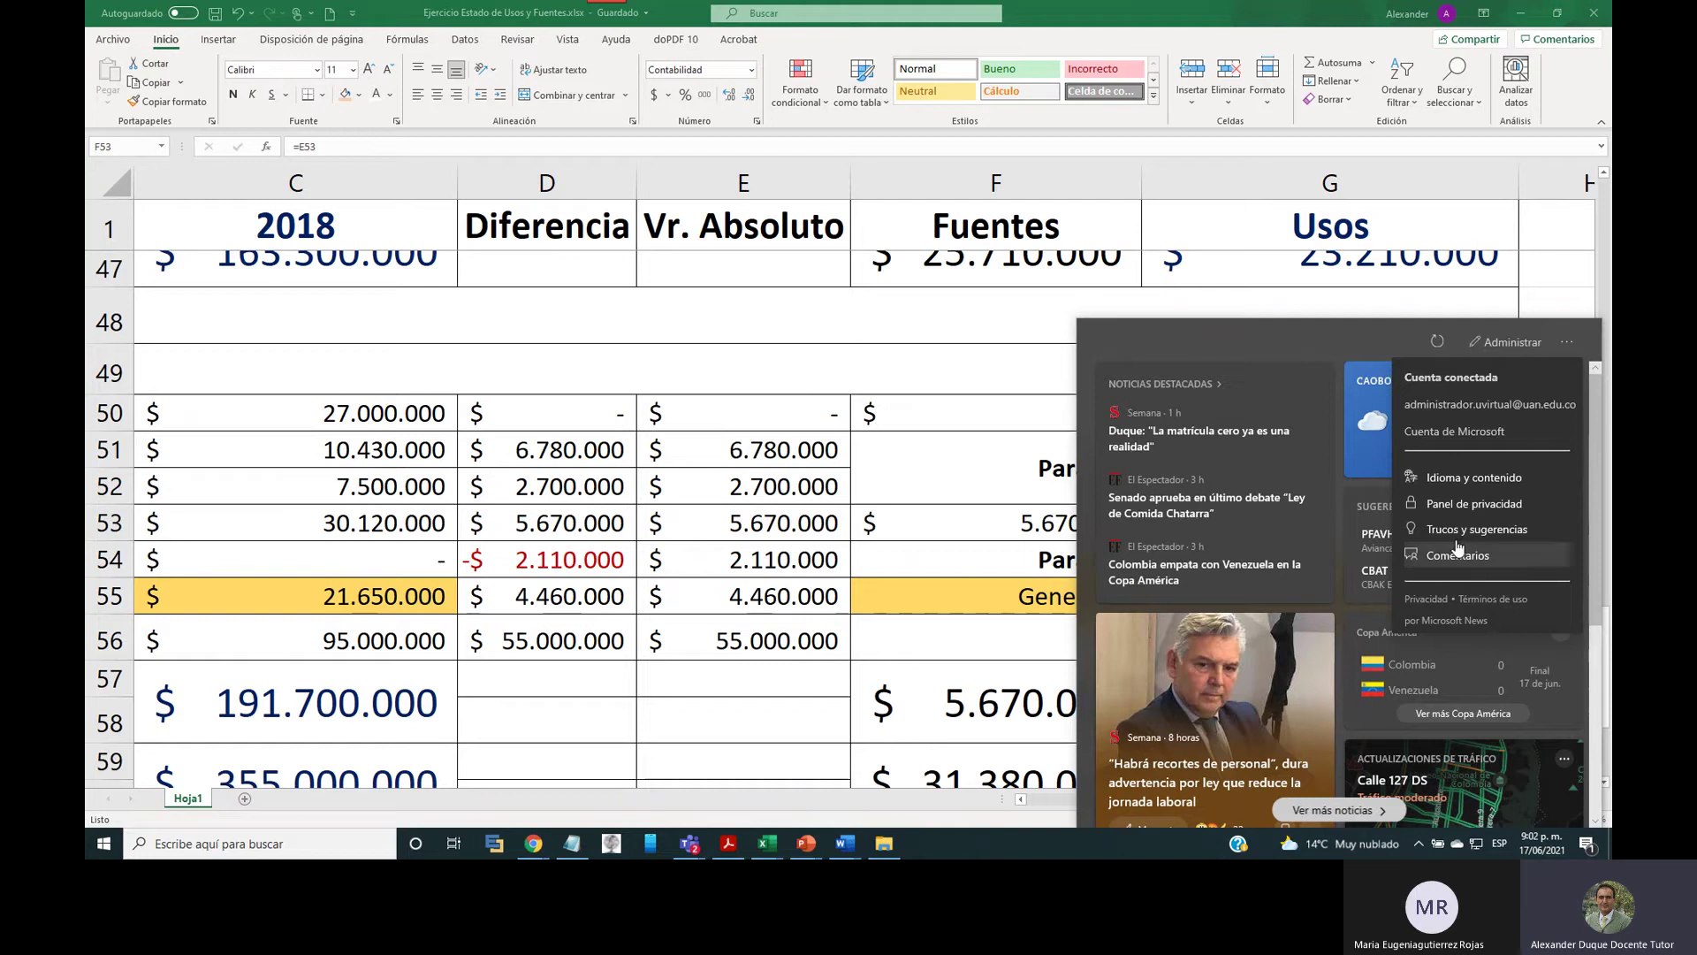
pyautogui.click(1565, 343)
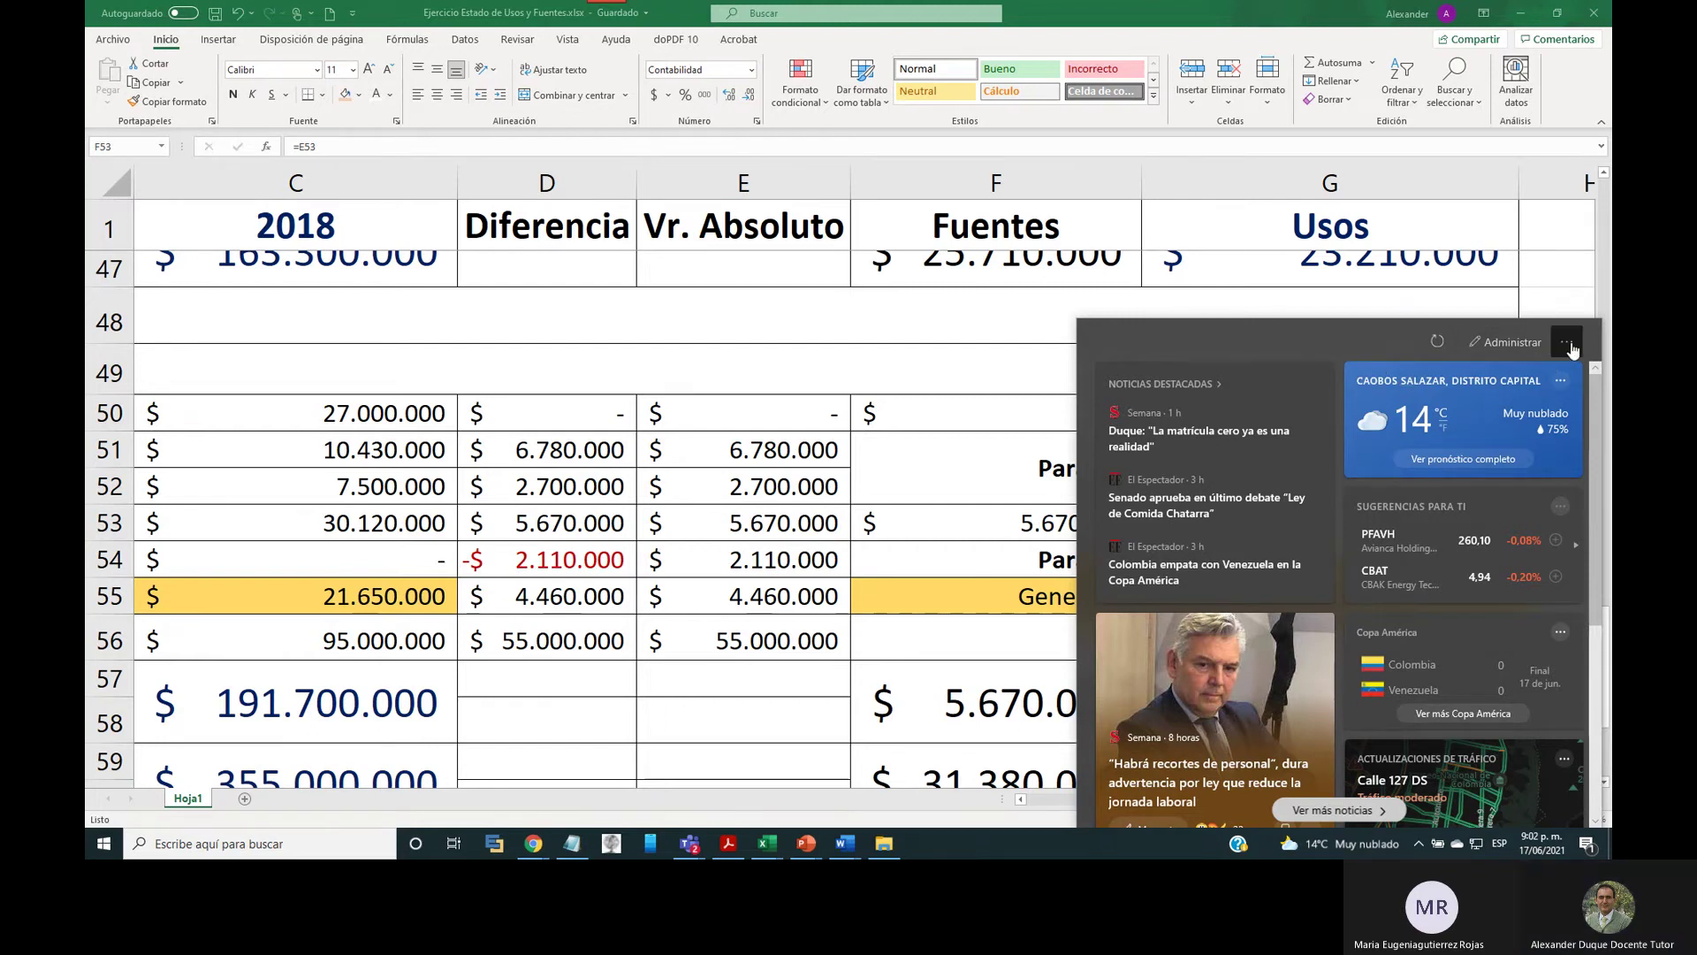
pyautogui.click(1392, 809)
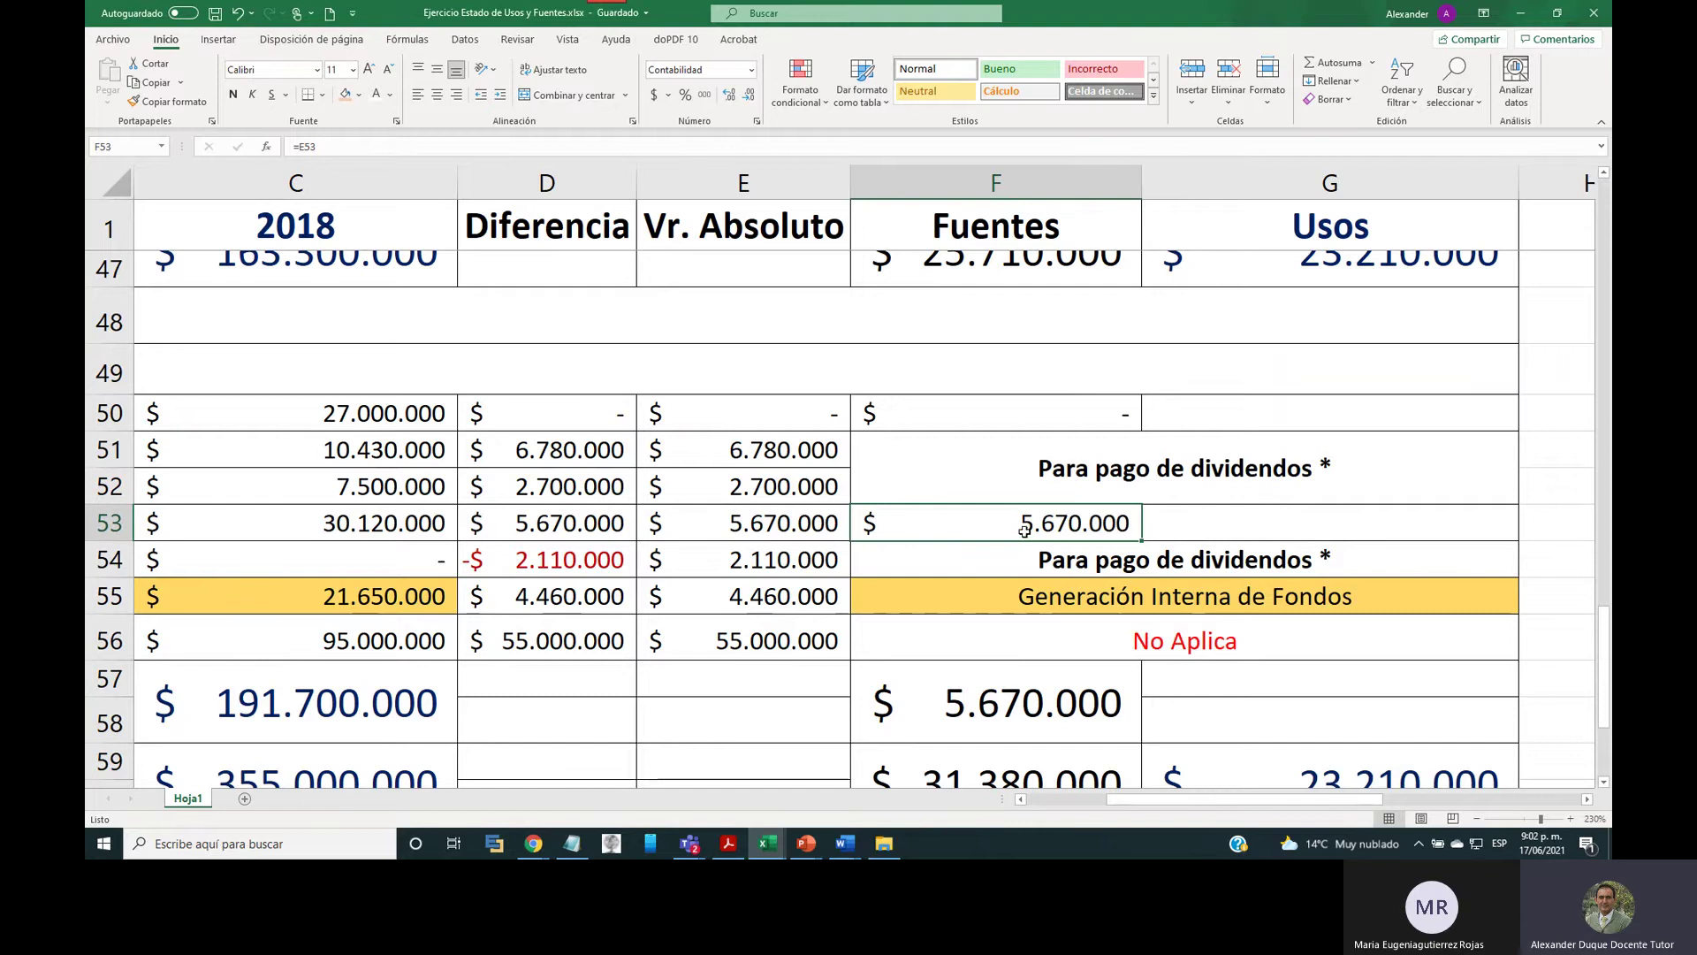
# Highlight the Fuentes and Usos columns in turn and review their amounts and totals across equity, liabilities and assets.
pyautogui.click(992, 183)
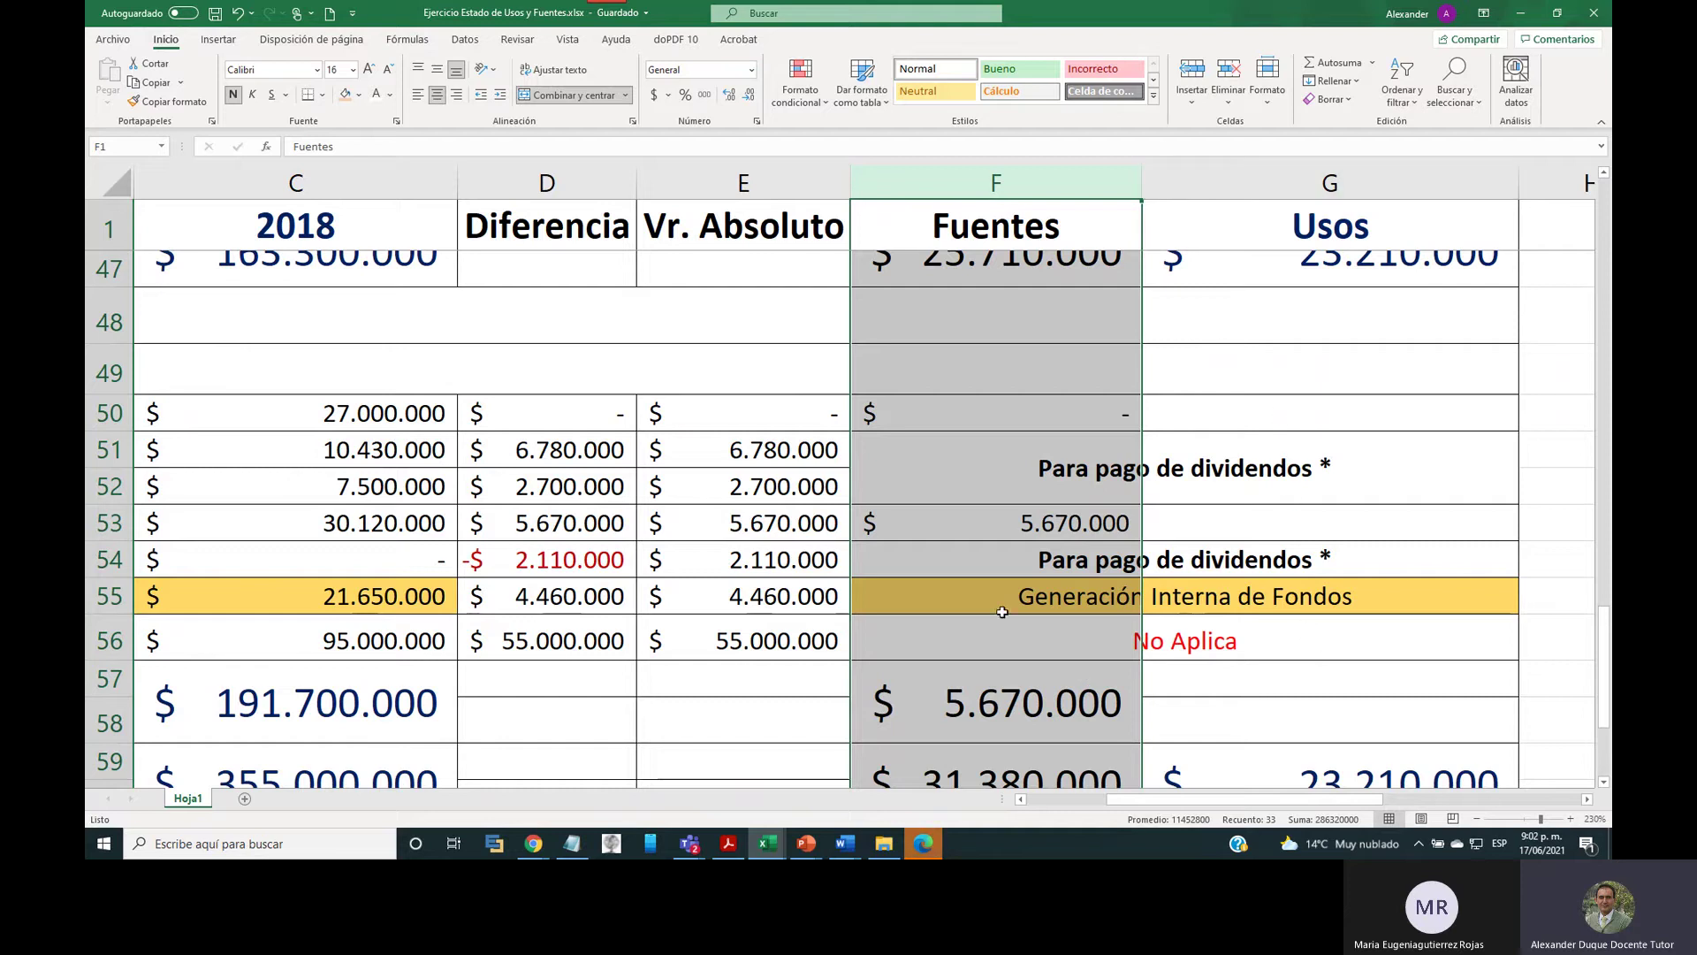
pyautogui.scroll(1, 1001, 612)
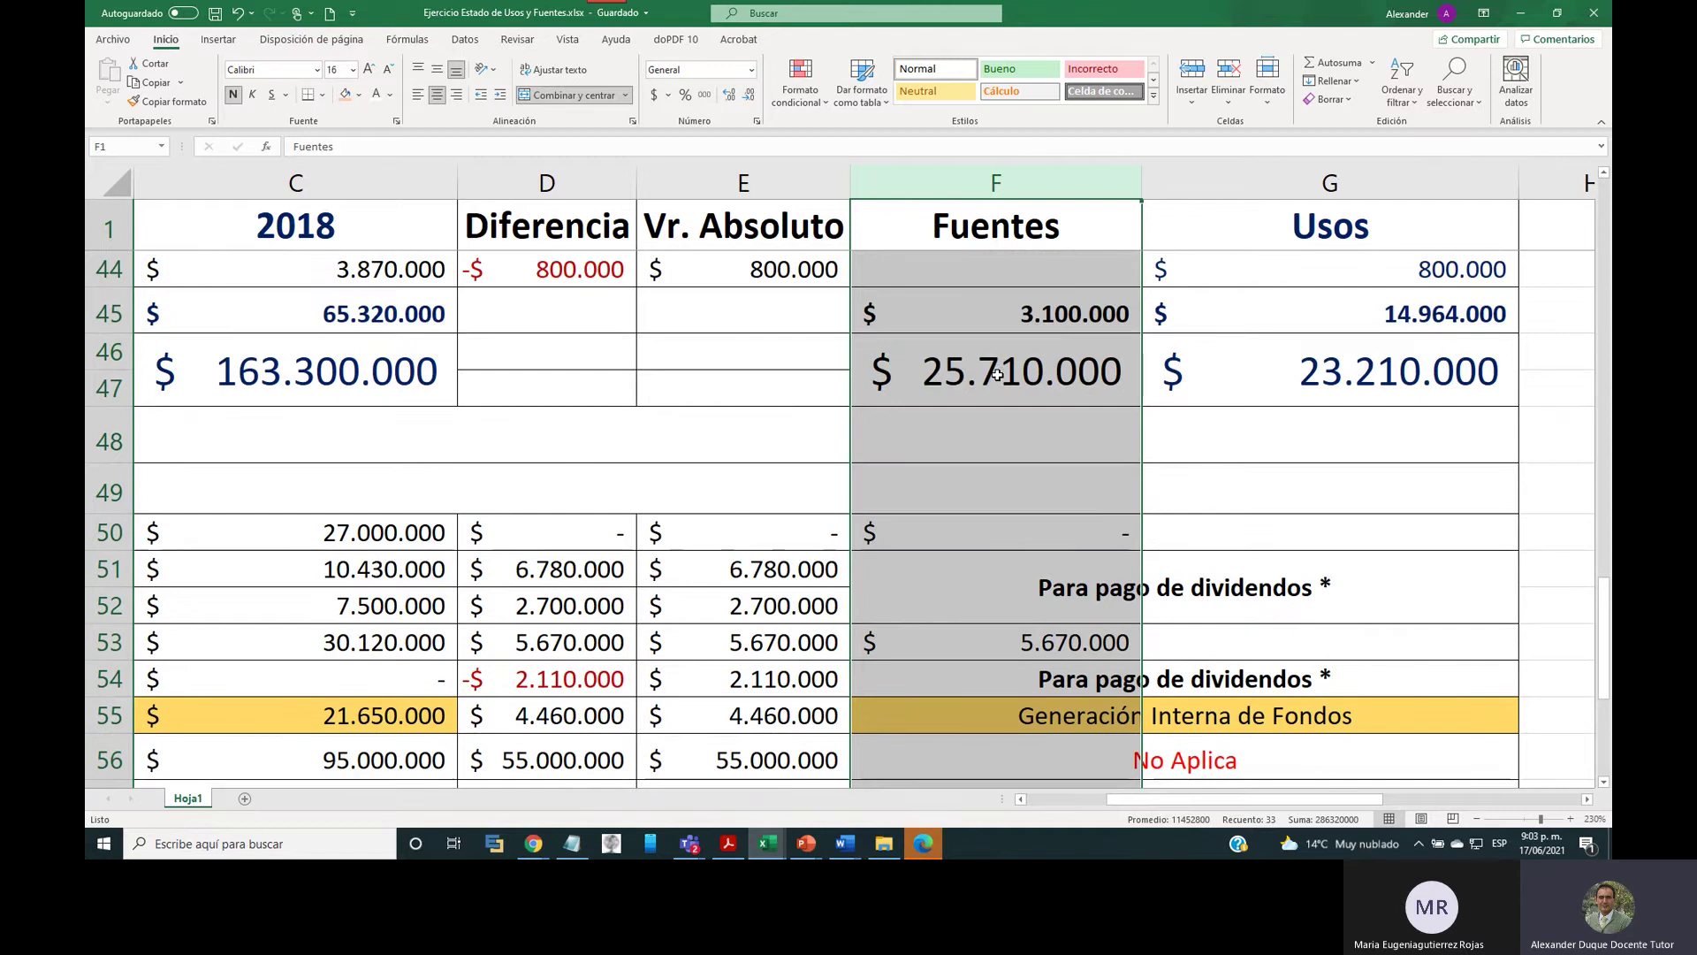
pyautogui.scroll(-2, 997, 375)
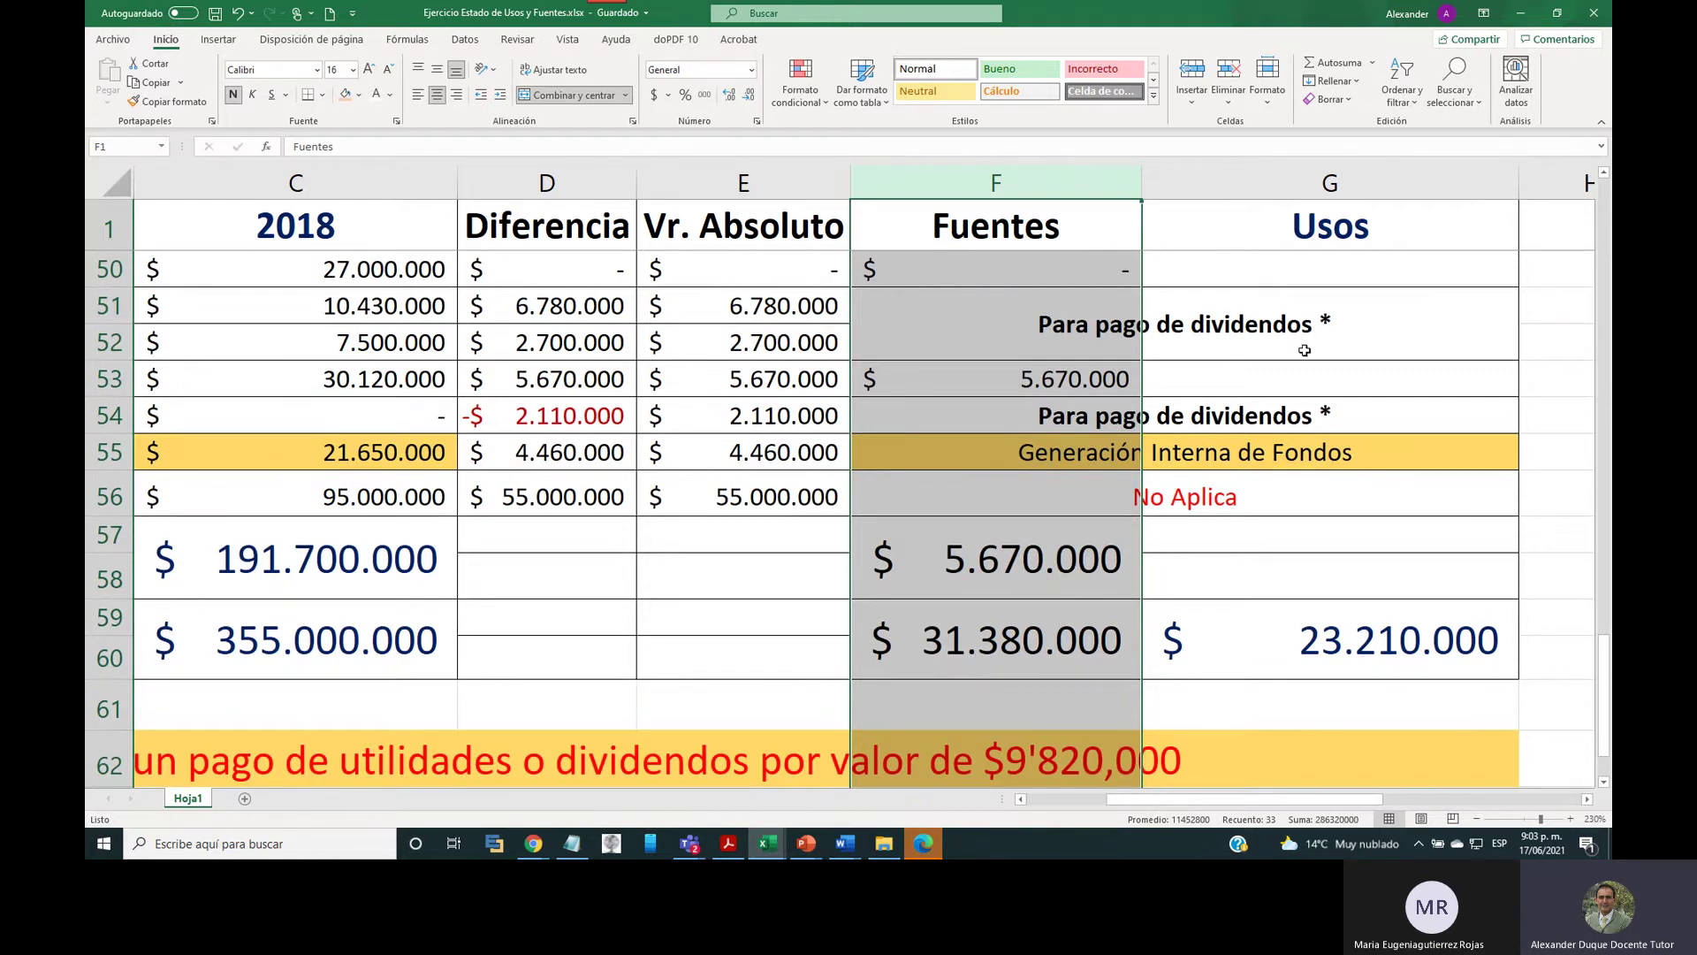
pyautogui.keyDown('ctrl'); pyautogui.click(1283, 185); pyautogui.keyUp('ctrl')
pyautogui.click(1282, 185)
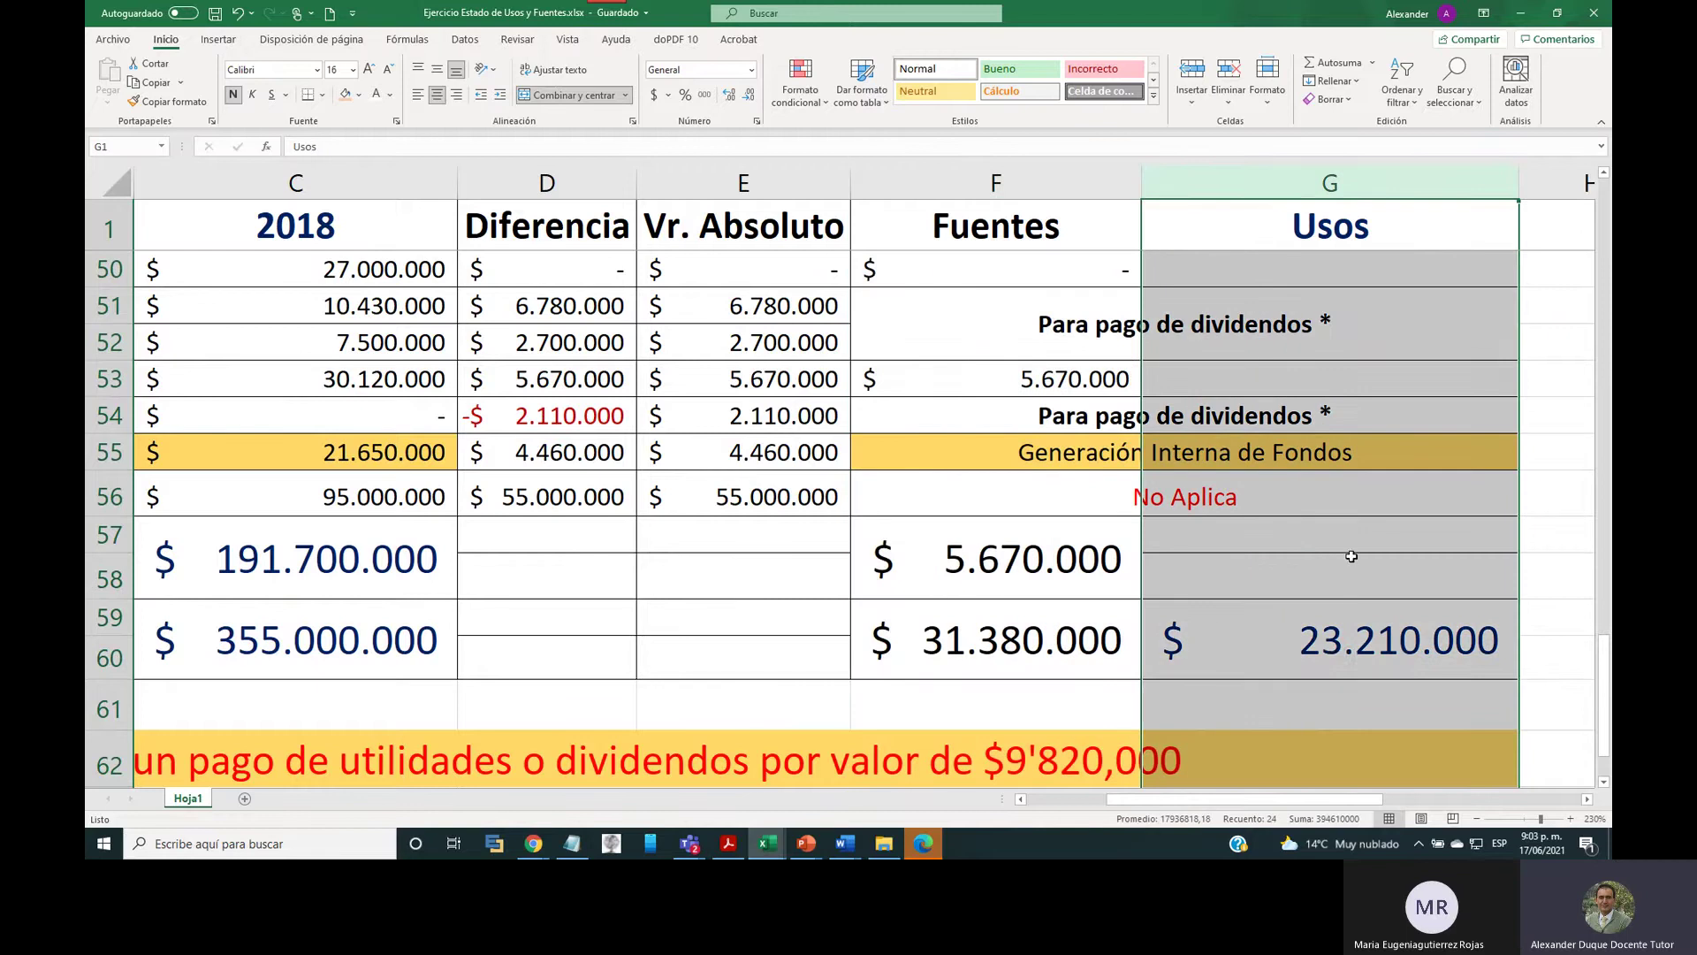
pyautogui.scroll(9, 1349, 653)
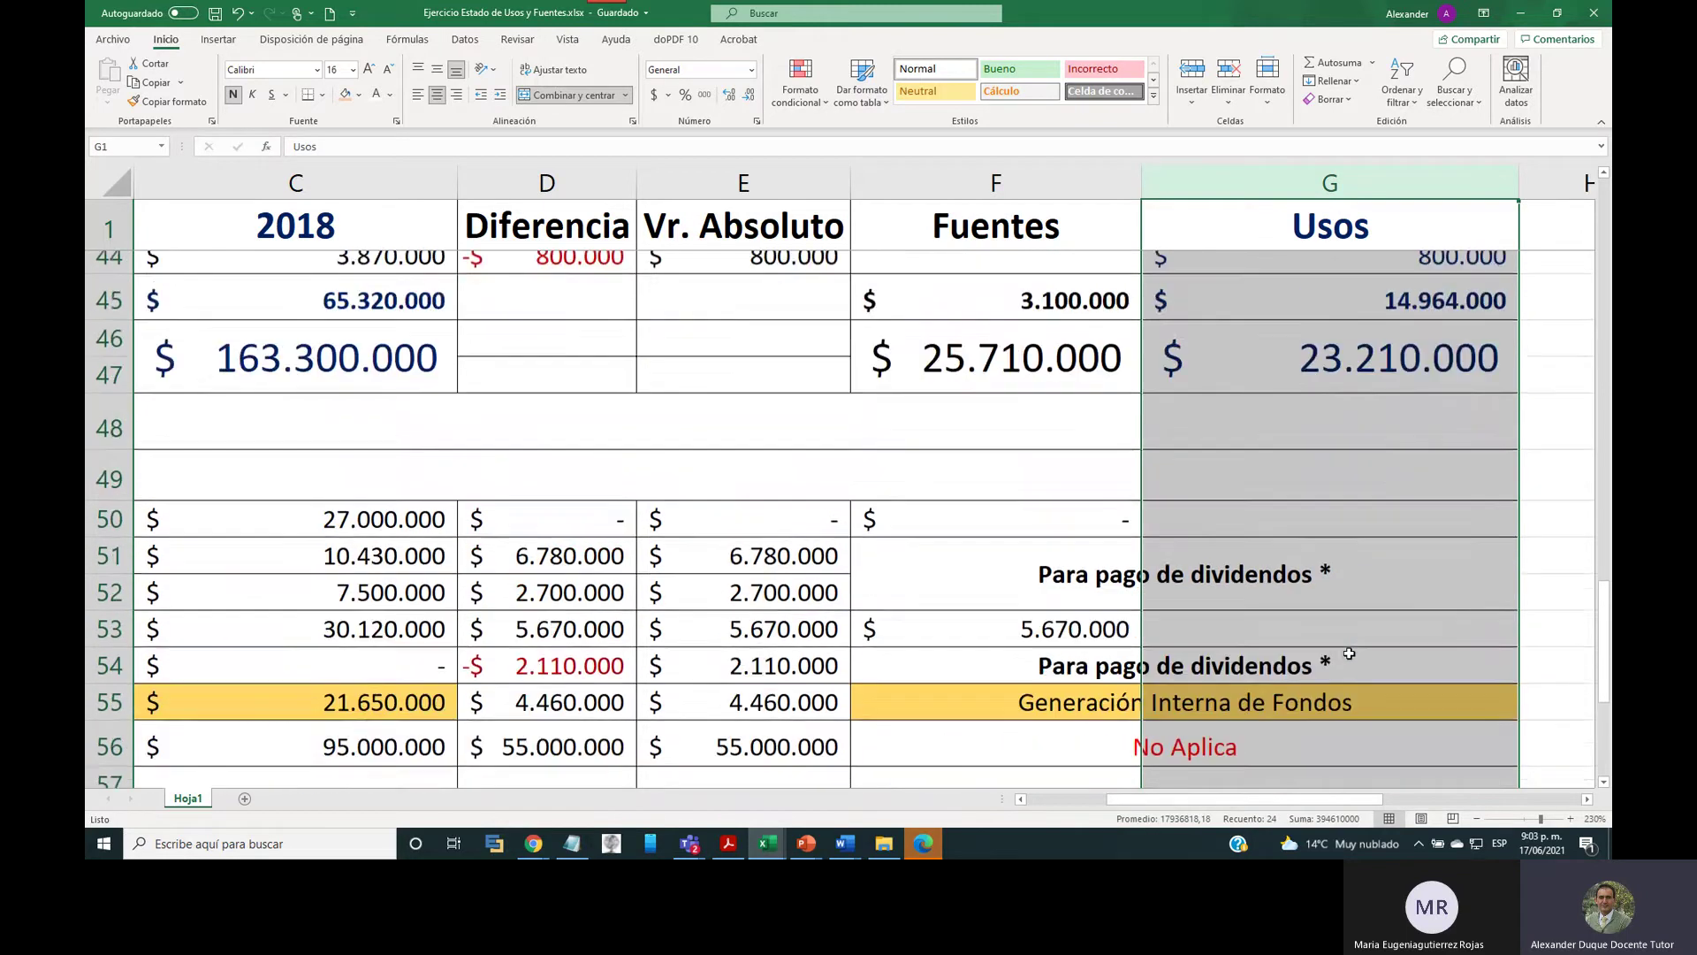
pyautogui.scroll(4, 1286, 574)
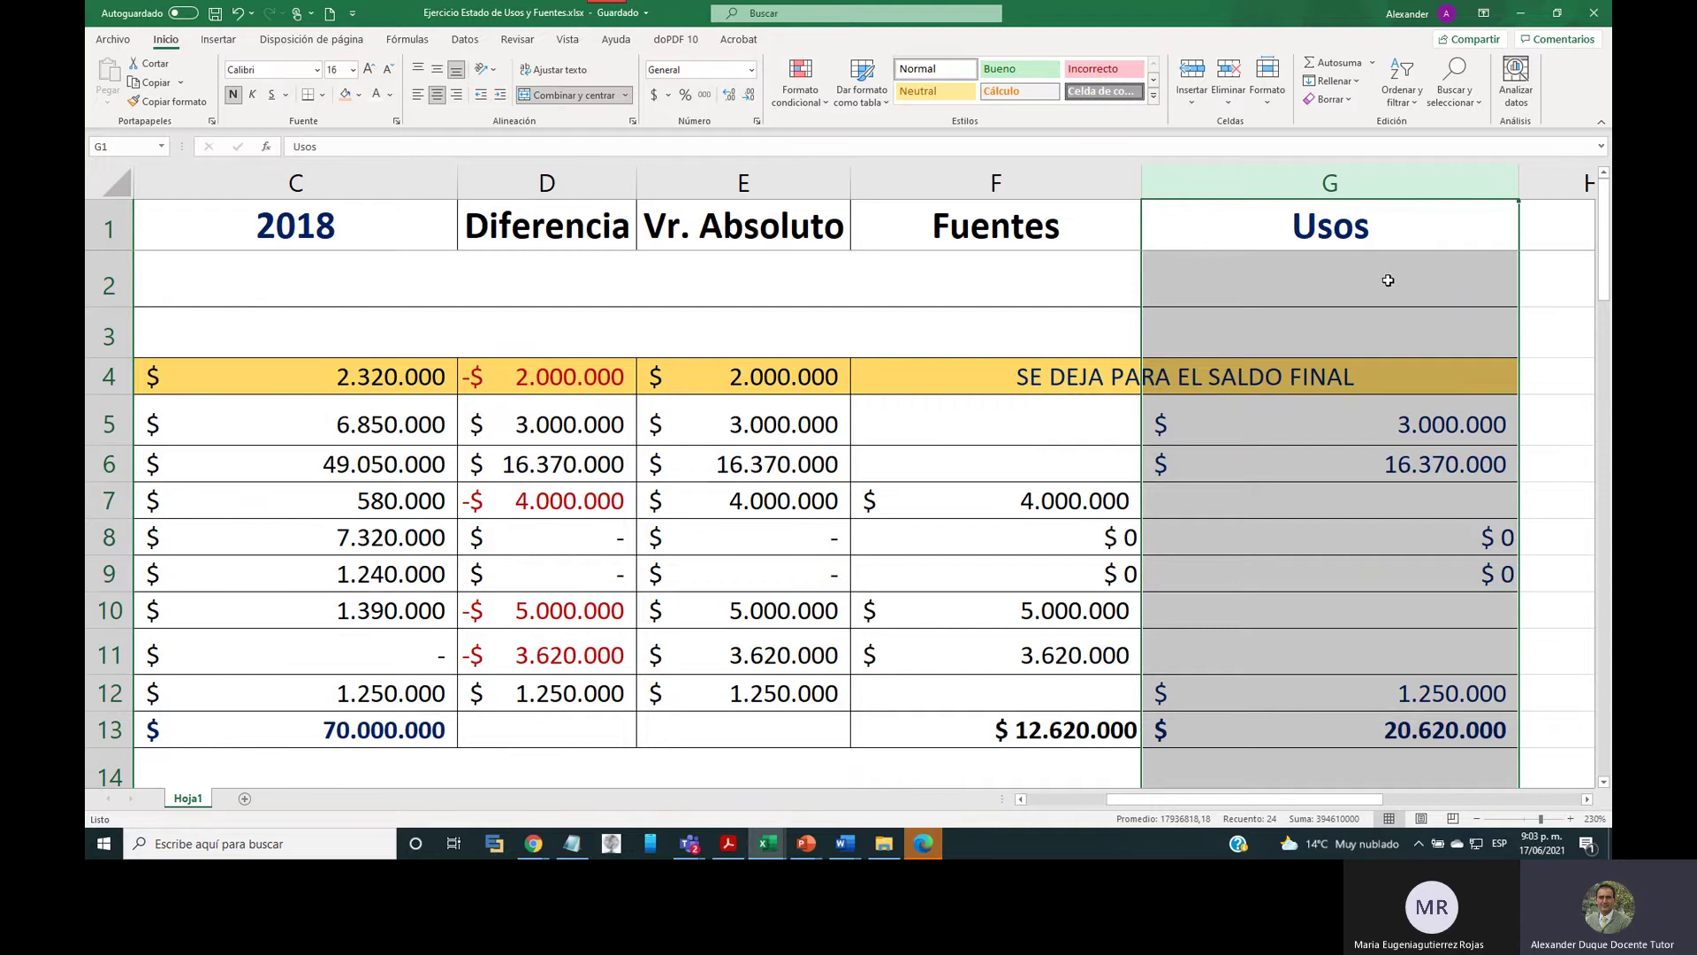
# Bring up the Elaboracion Estado de Fuentes y Usos statement, highlight columns J to M and select the Fuentes de Recursos heading.
pyautogui.moveTo(1339, 800); pyautogui.dragTo(1532, 819)
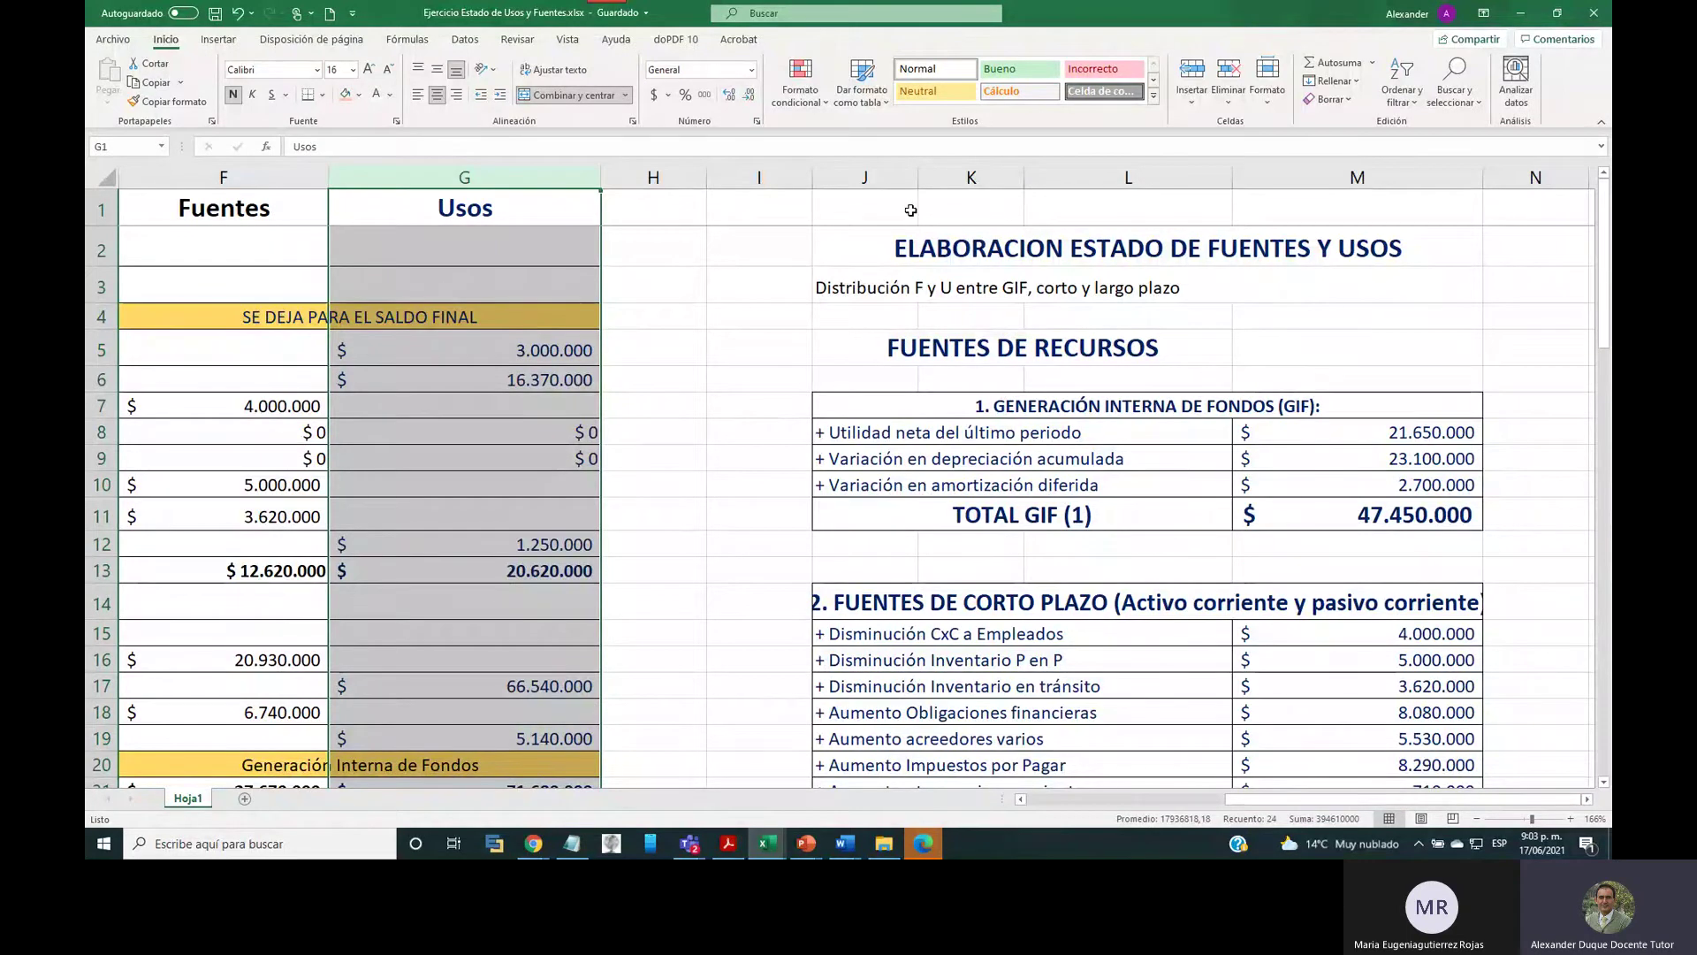
pyautogui.moveTo(883, 181); pyautogui.dragTo(1339, 218)
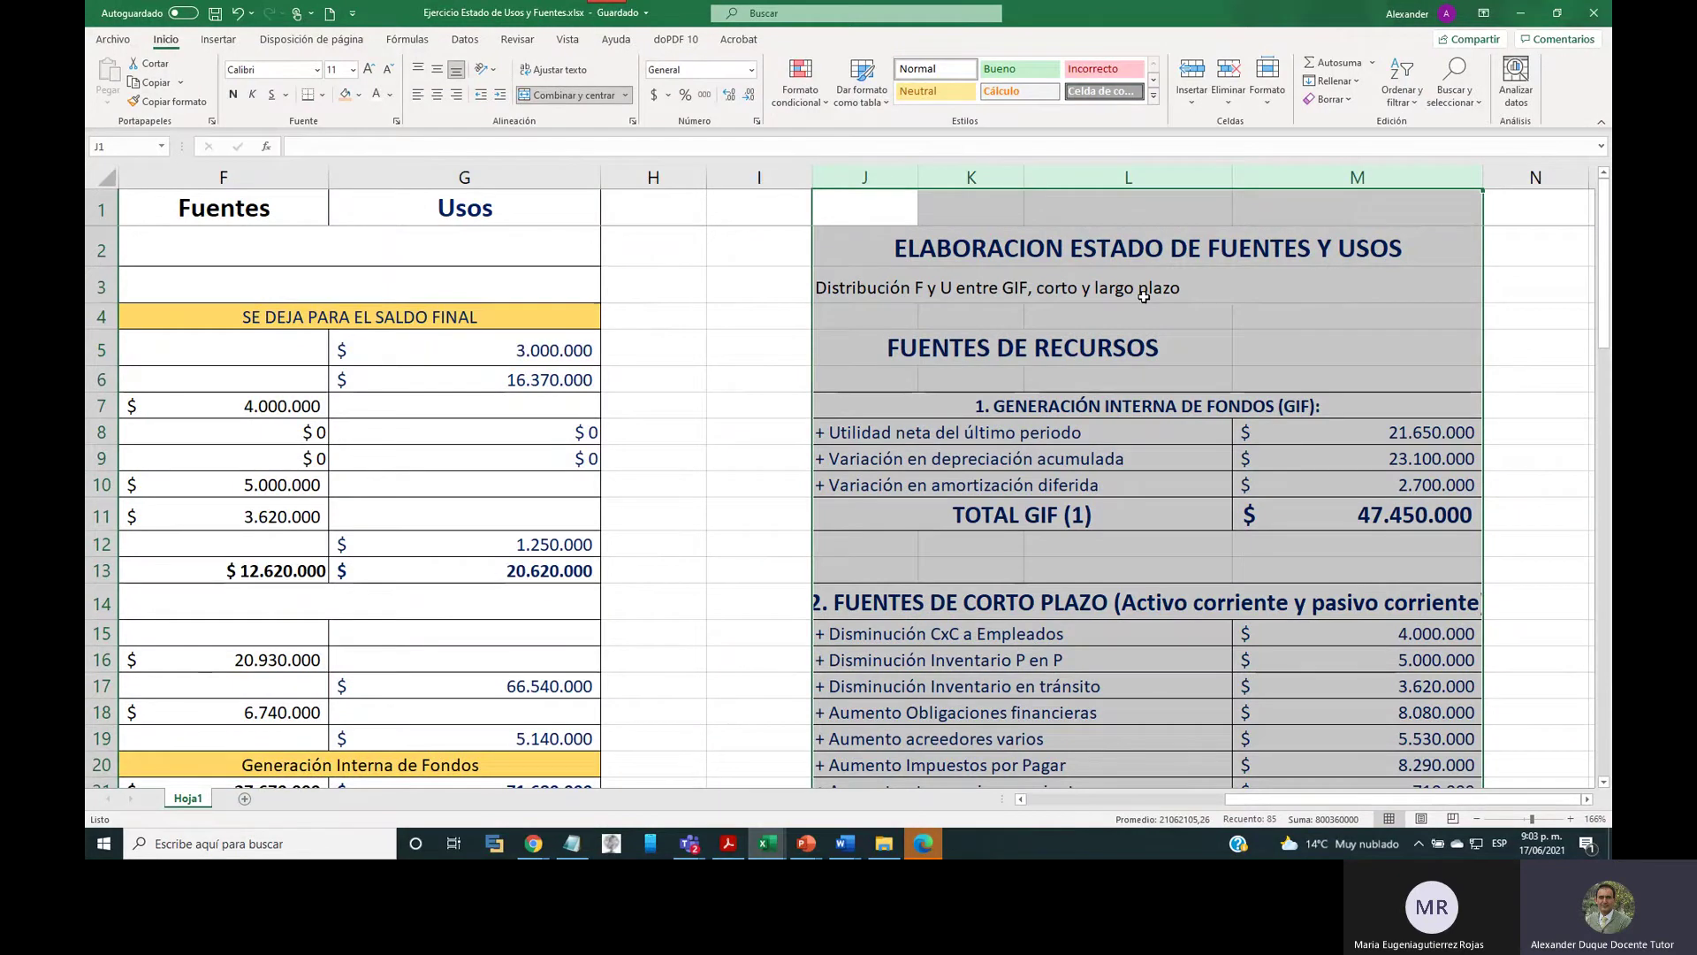
pyautogui.click(1125, 320)
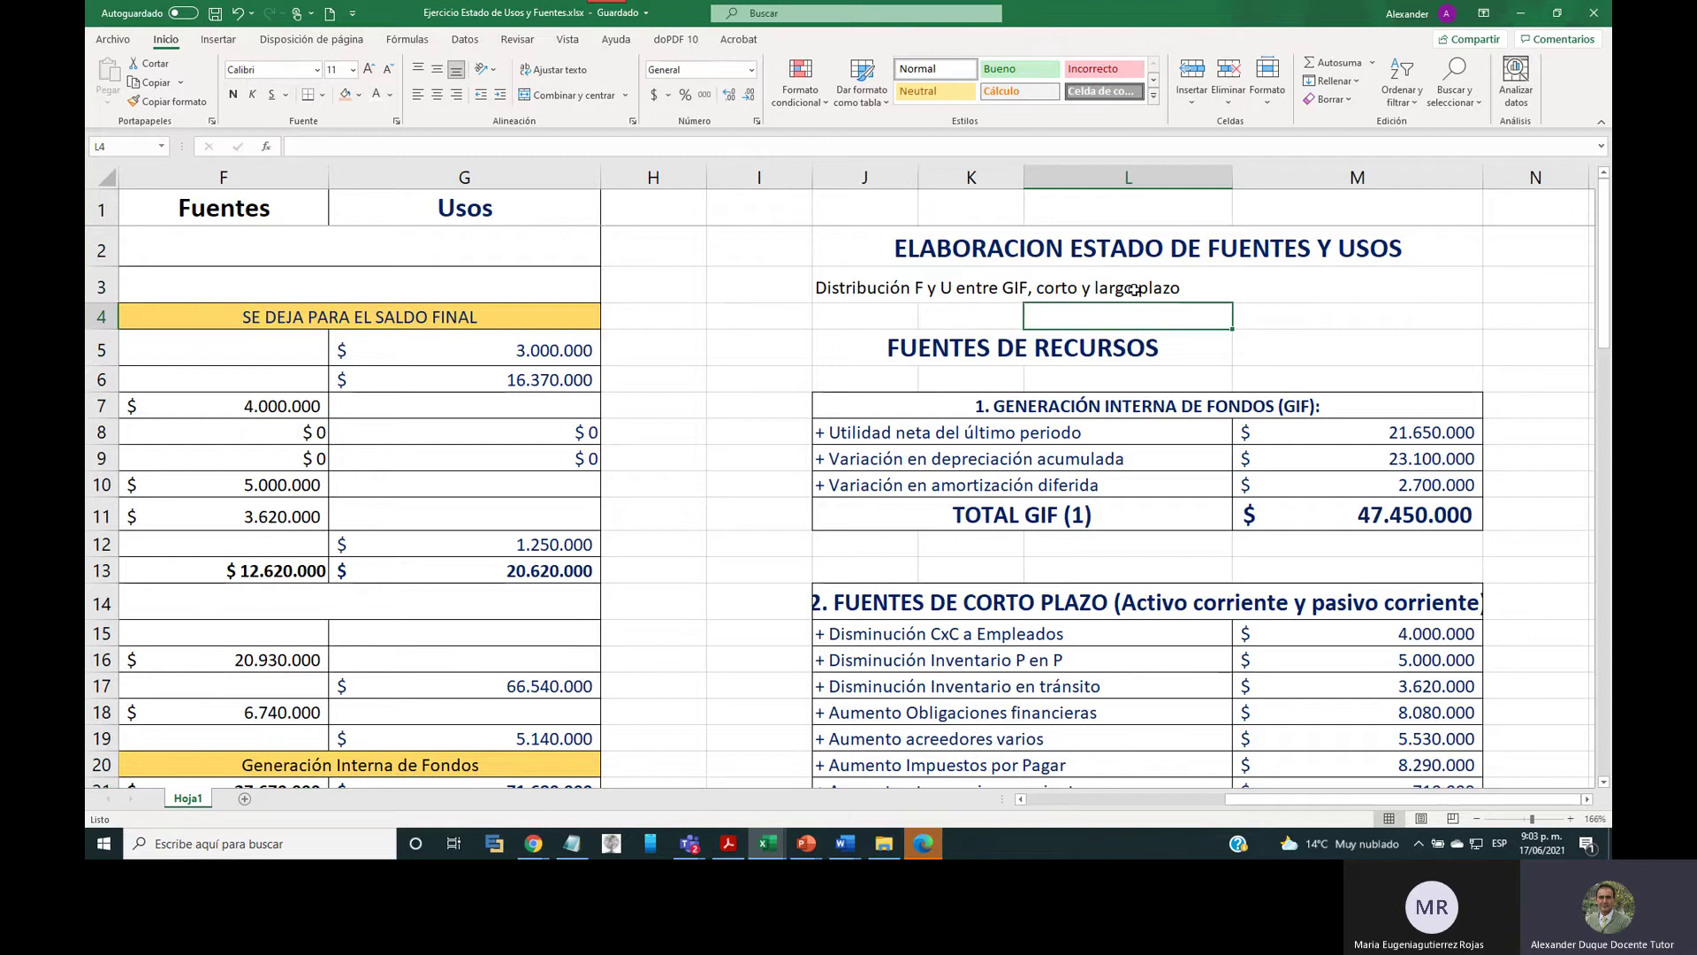
pyautogui.click(1003, 347)
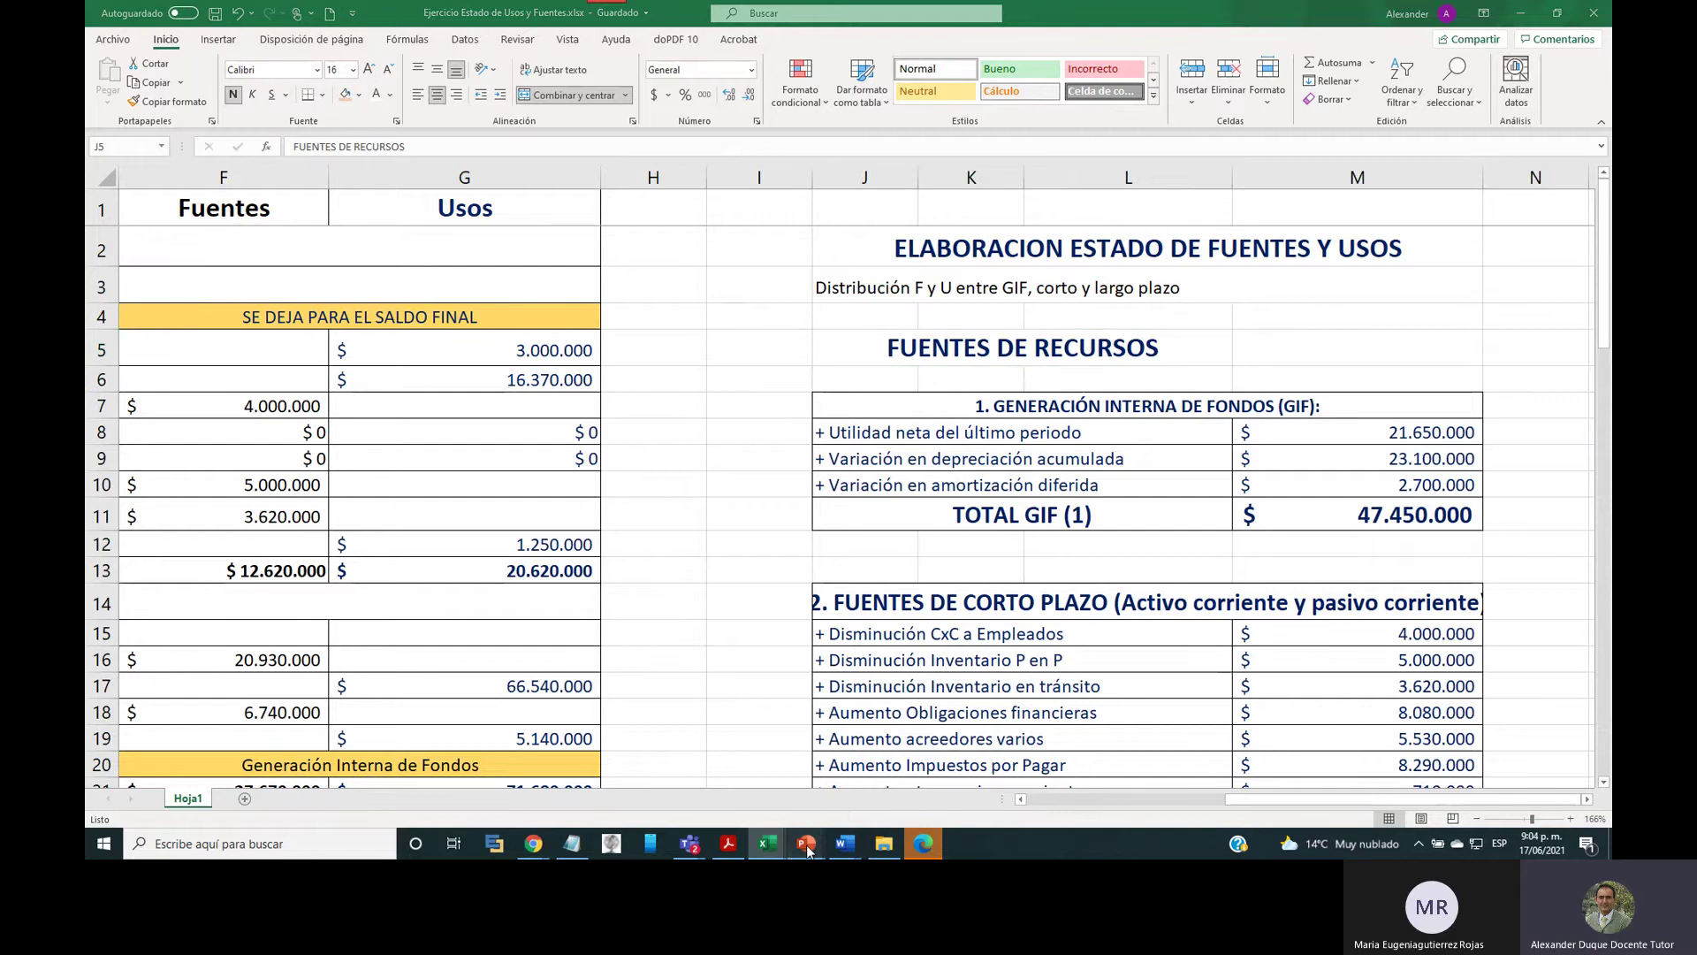
# Switch to the PowerPoint presentation and show slide 5, 3.1. Fuentes, with the structure of the sources of funds.
pyautogui.moveTo(816, 826)
pyautogui.click(898, 774)
pyautogui.press('Up')
pyautogui.press('Up')
pyautogui.press('Up')
pyautogui.press('Up')
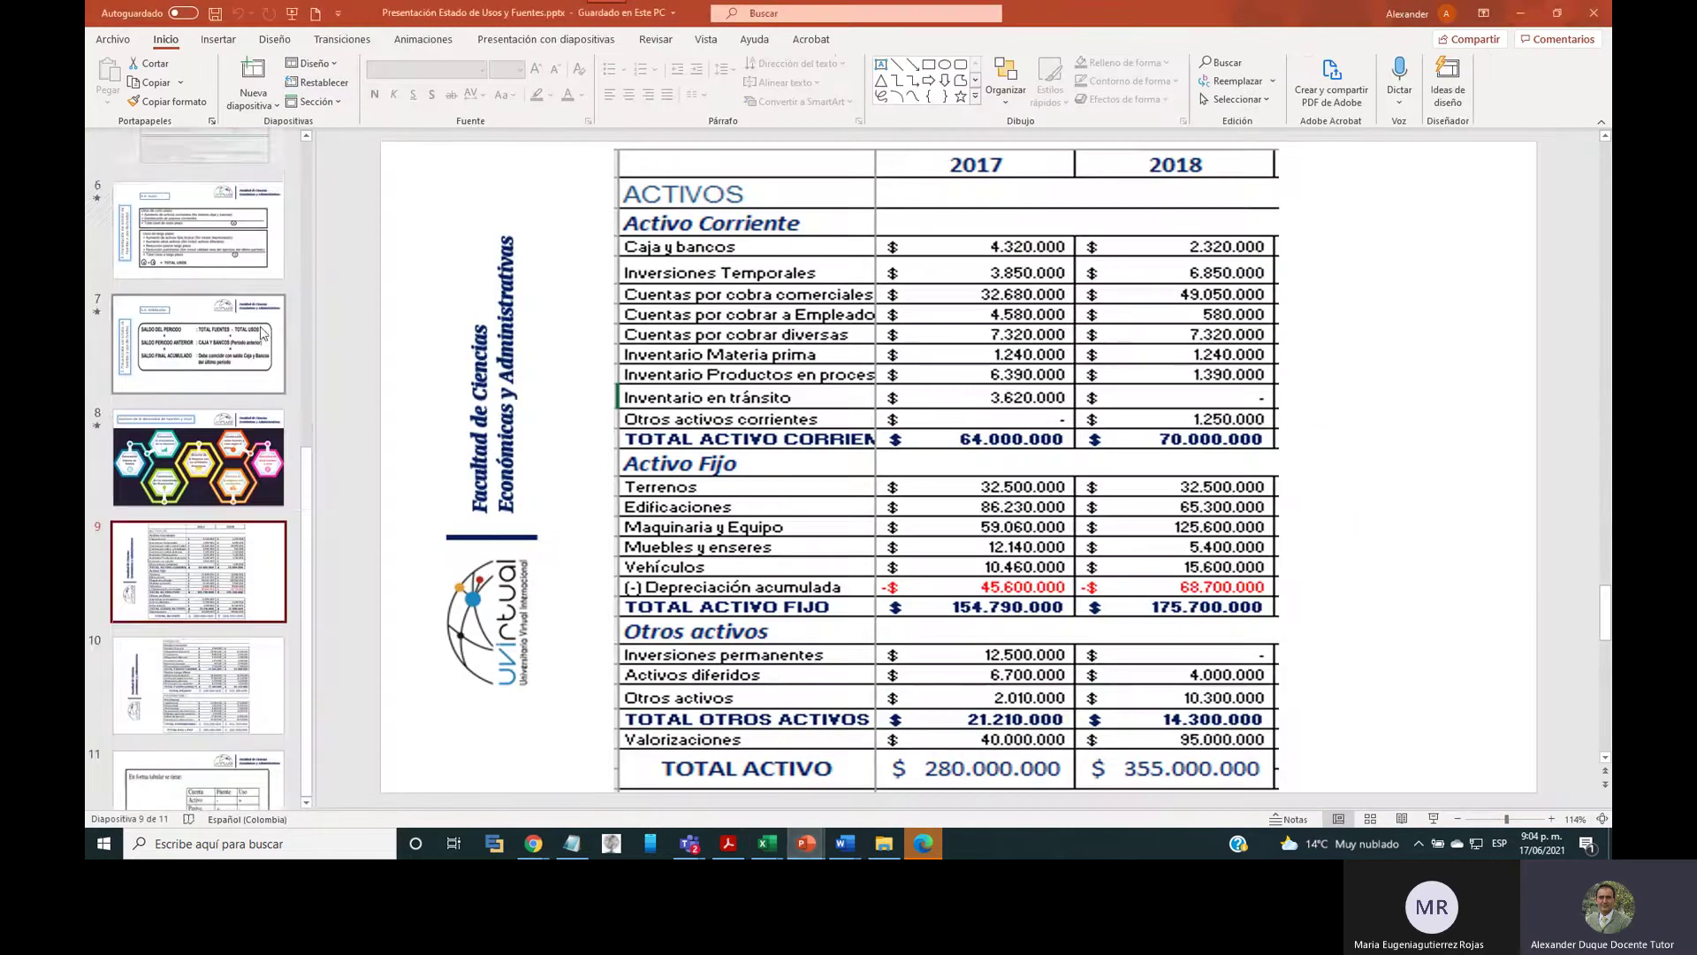
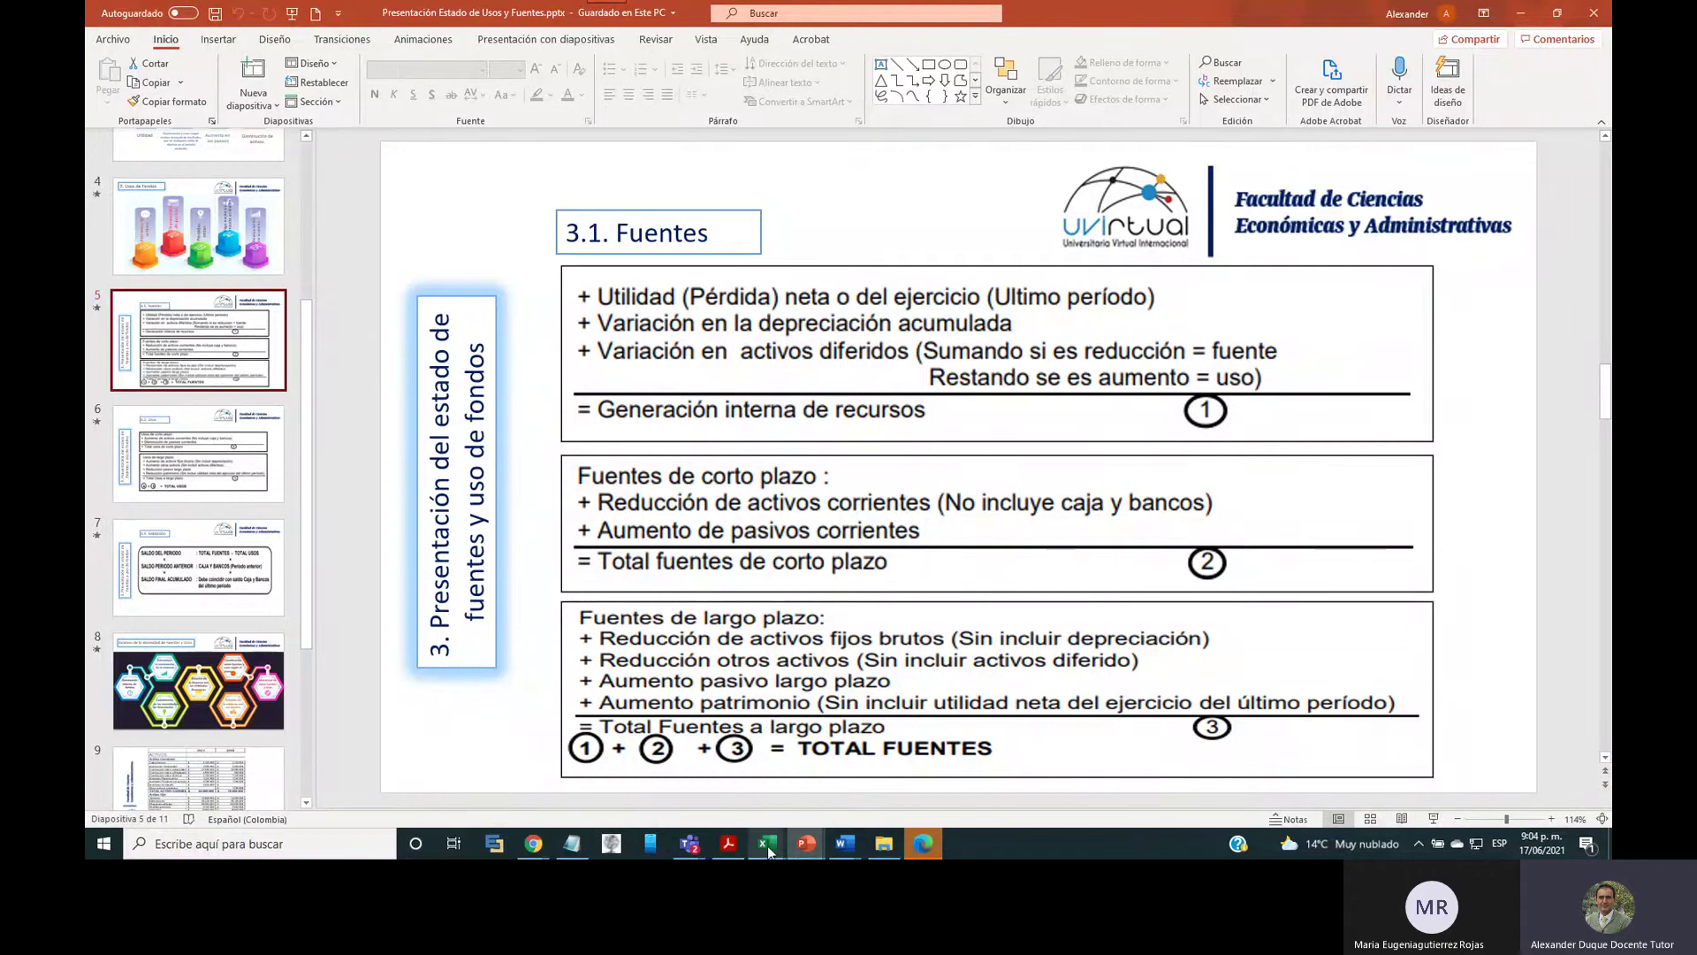
# Switch back to the Excel workbook and select the Utilidad neta del último periodo line in the Generación Interna de Fondos section.
pyautogui.moveTo(767, 845)
pyautogui.click(889, 794)
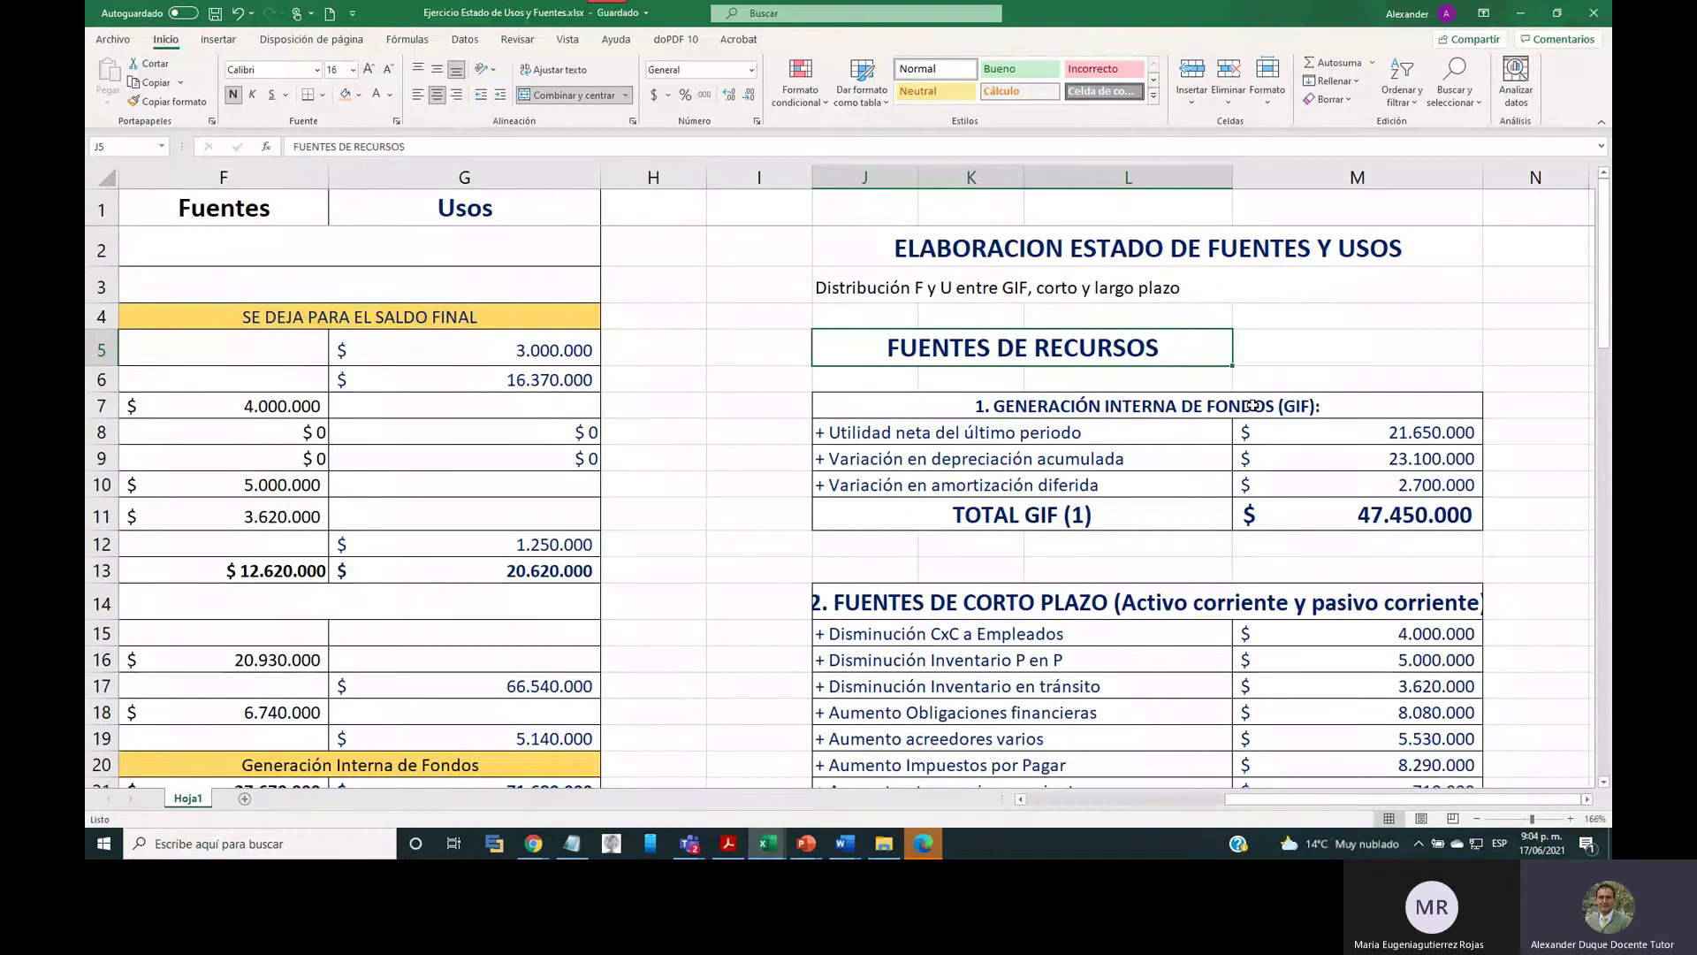
pyautogui.click(886, 432)
# Trace the net profit source in the Patrimonio section: highlight the Utilidad del ejercicio row and select its 2018 amount in C55.
pyautogui.moveTo(1243, 800); pyautogui.dragTo(1080, 802)
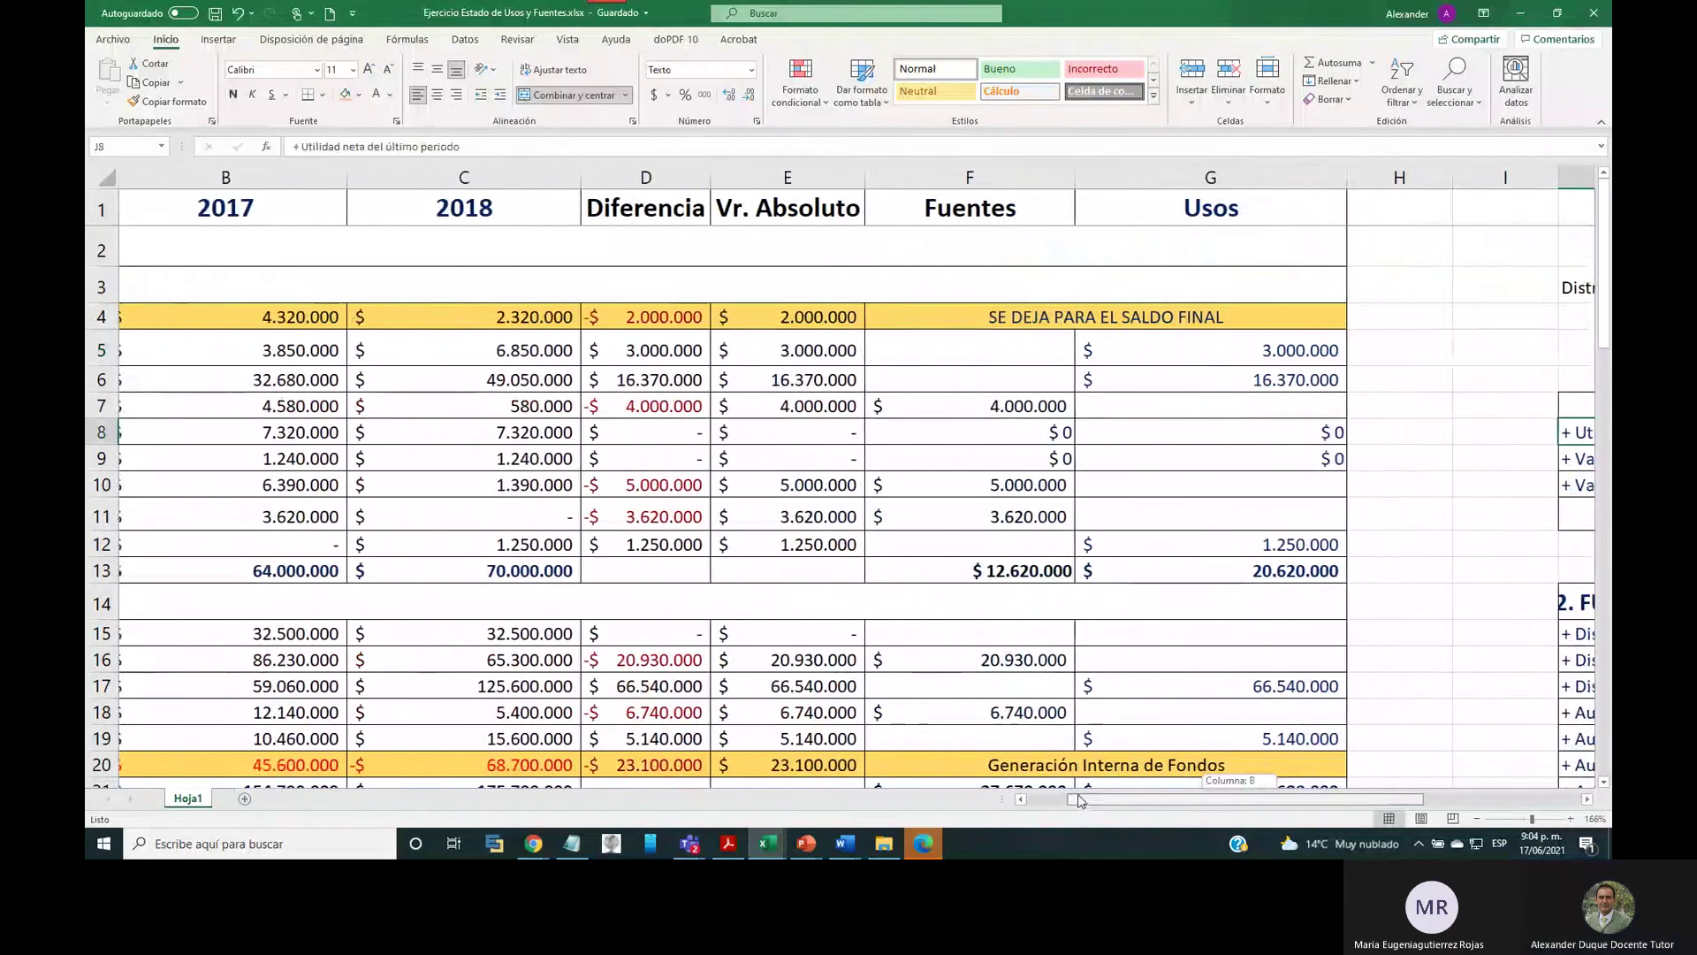
pyautogui.scroll(-6, 434, 510)
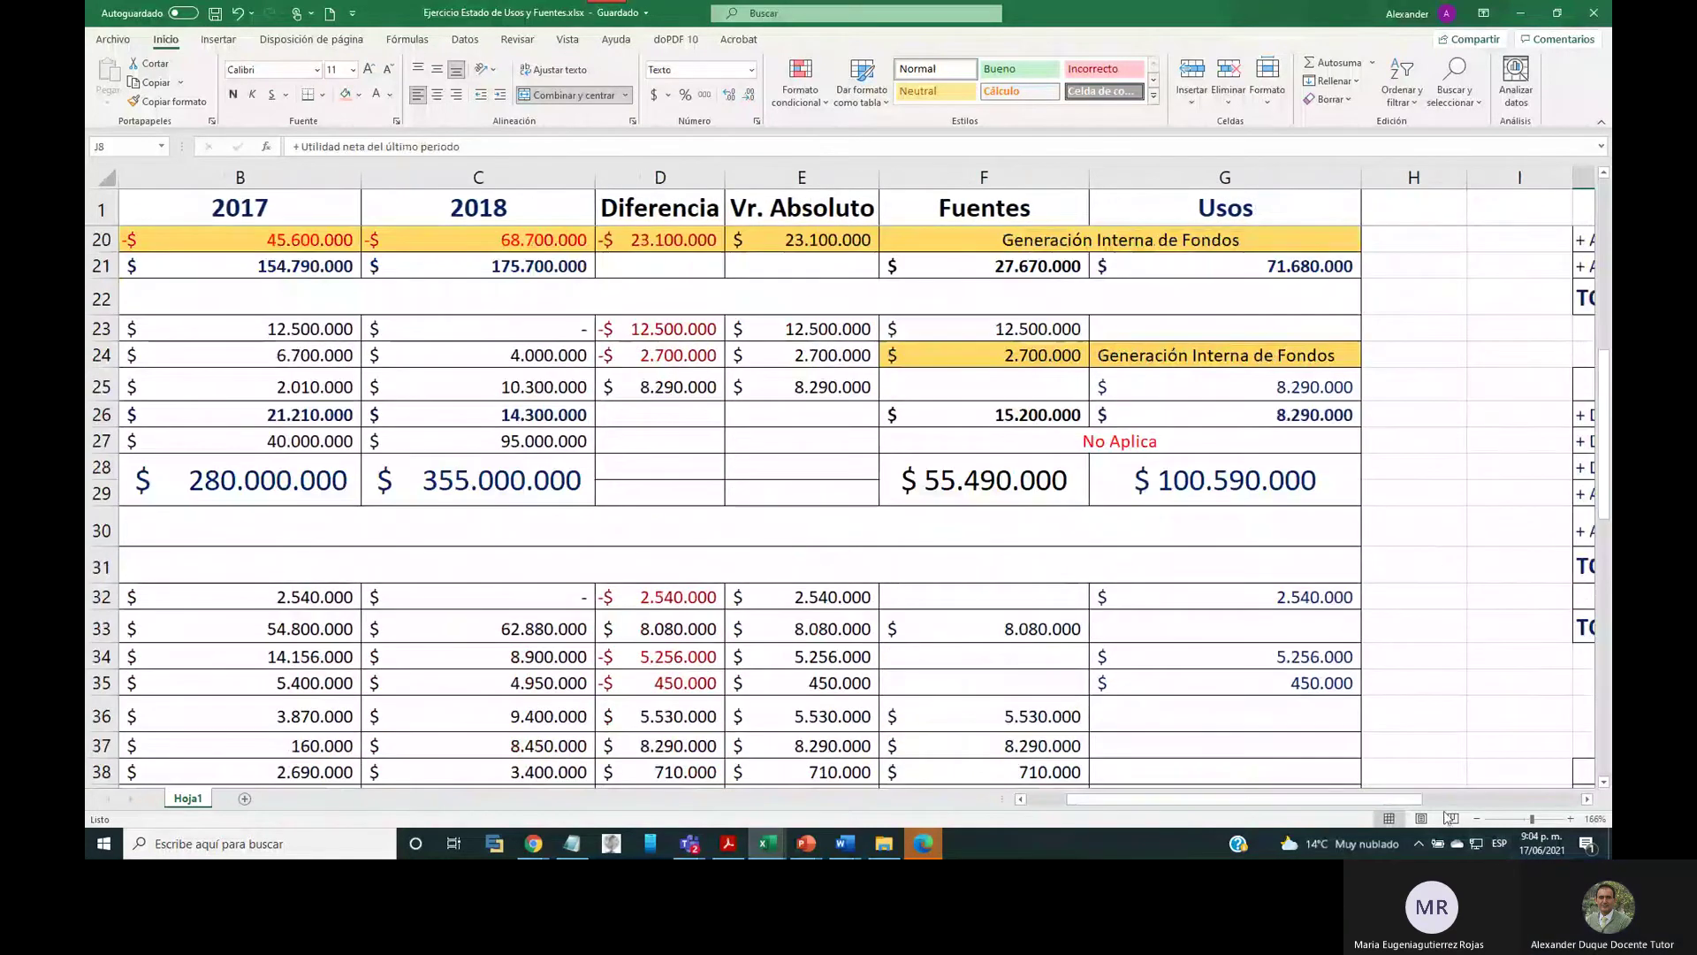
pyautogui.hscroll(-1, 875, 508)
pyautogui.scroll(-11, 875, 508)
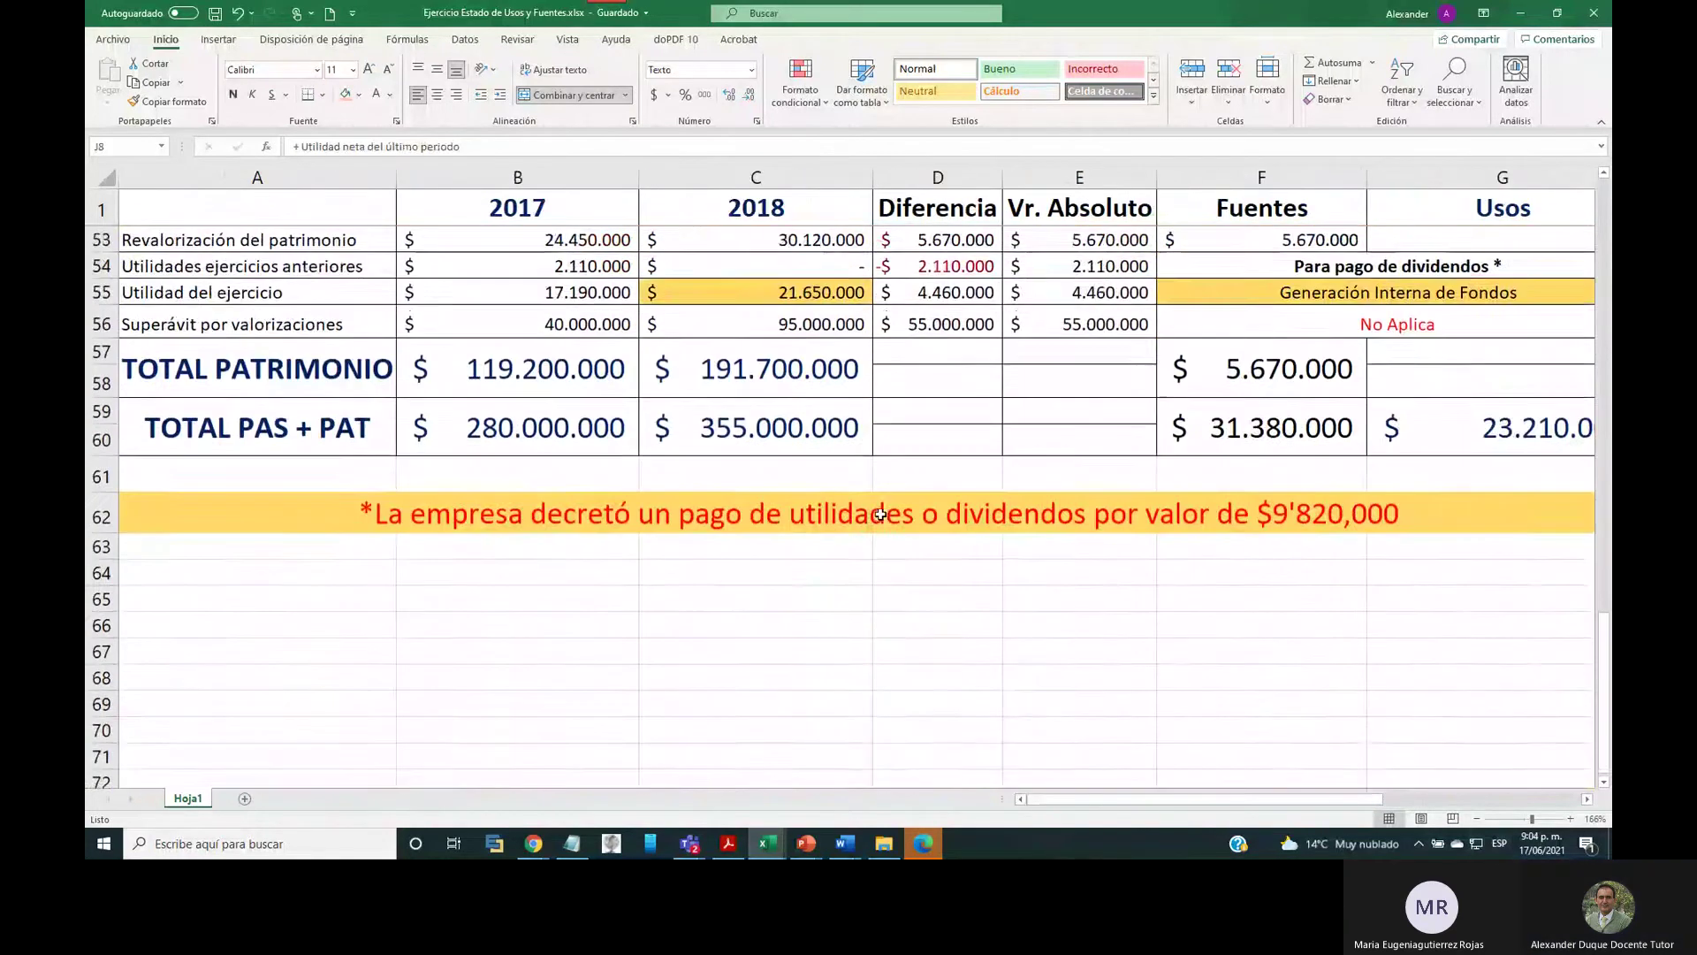
pyautogui.scroll(3, 807, 511)
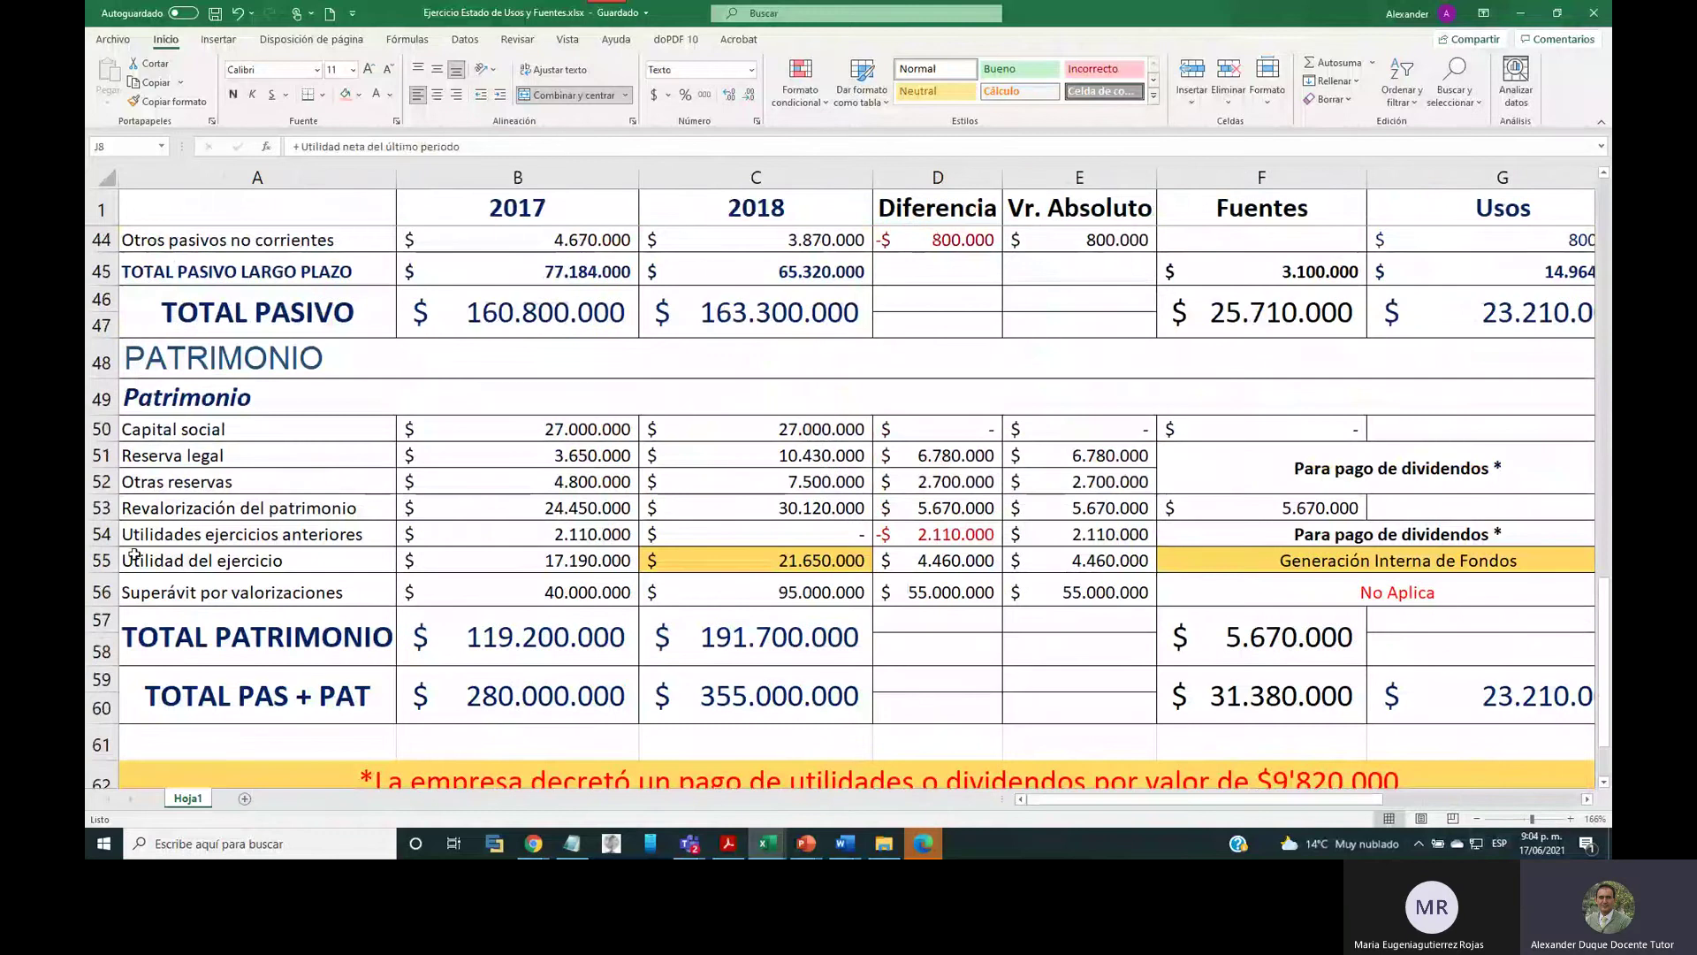
pyautogui.click(102, 559)
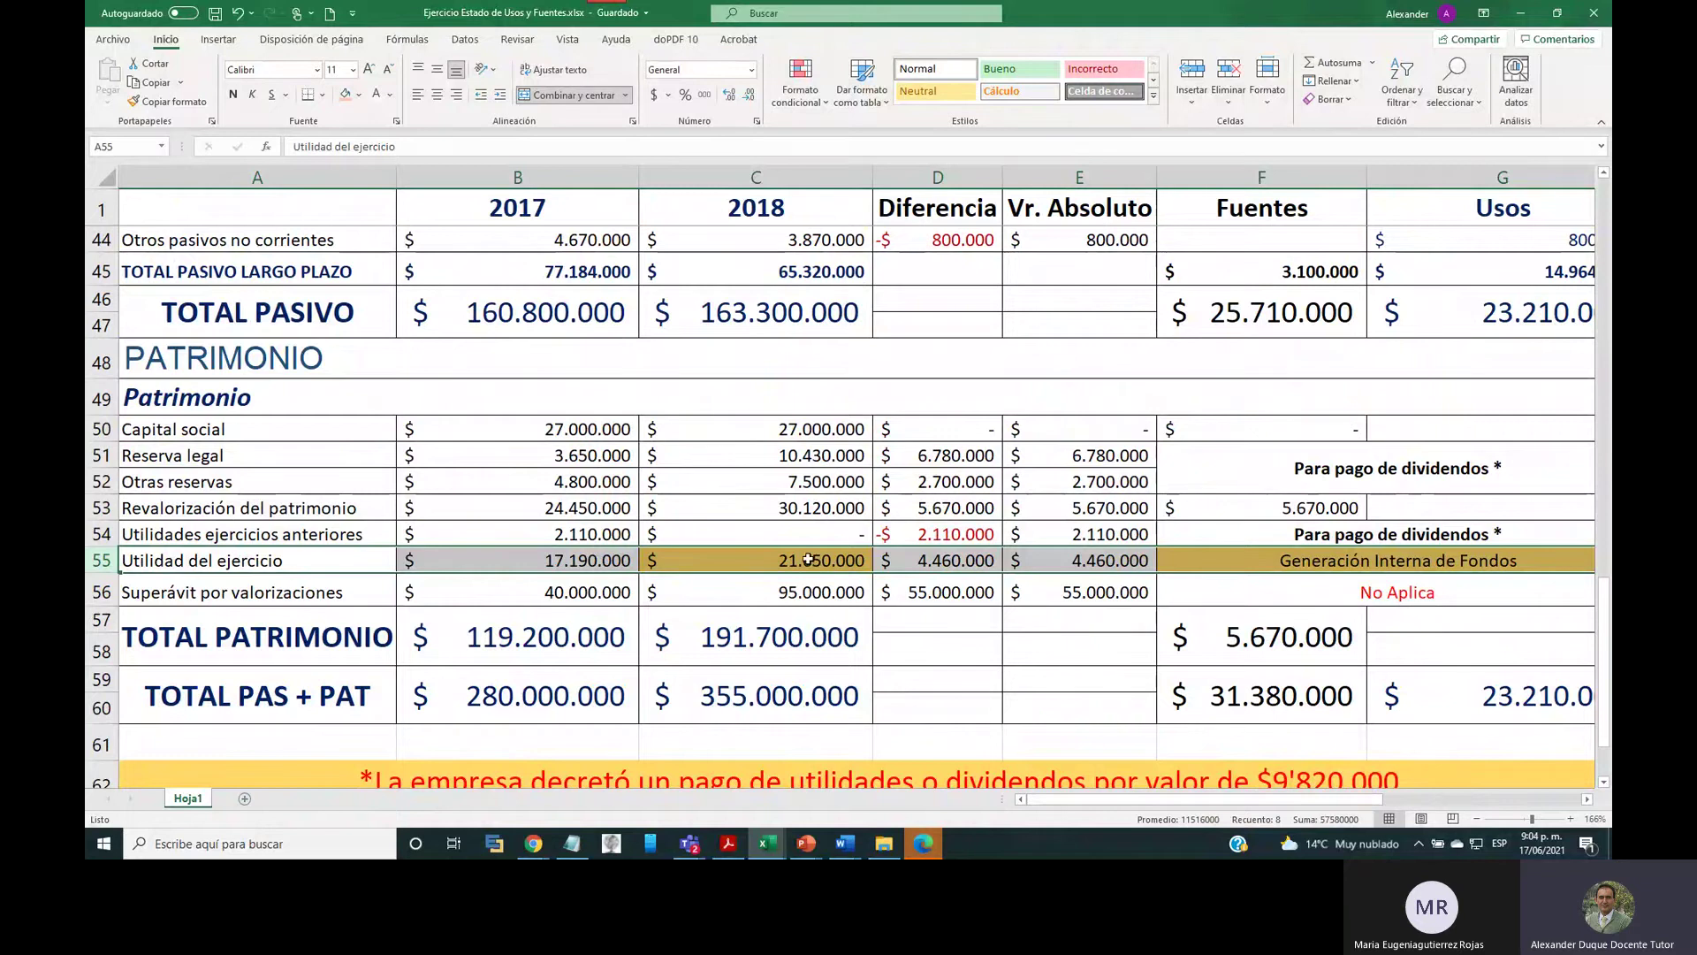
pyautogui.click(794, 563)
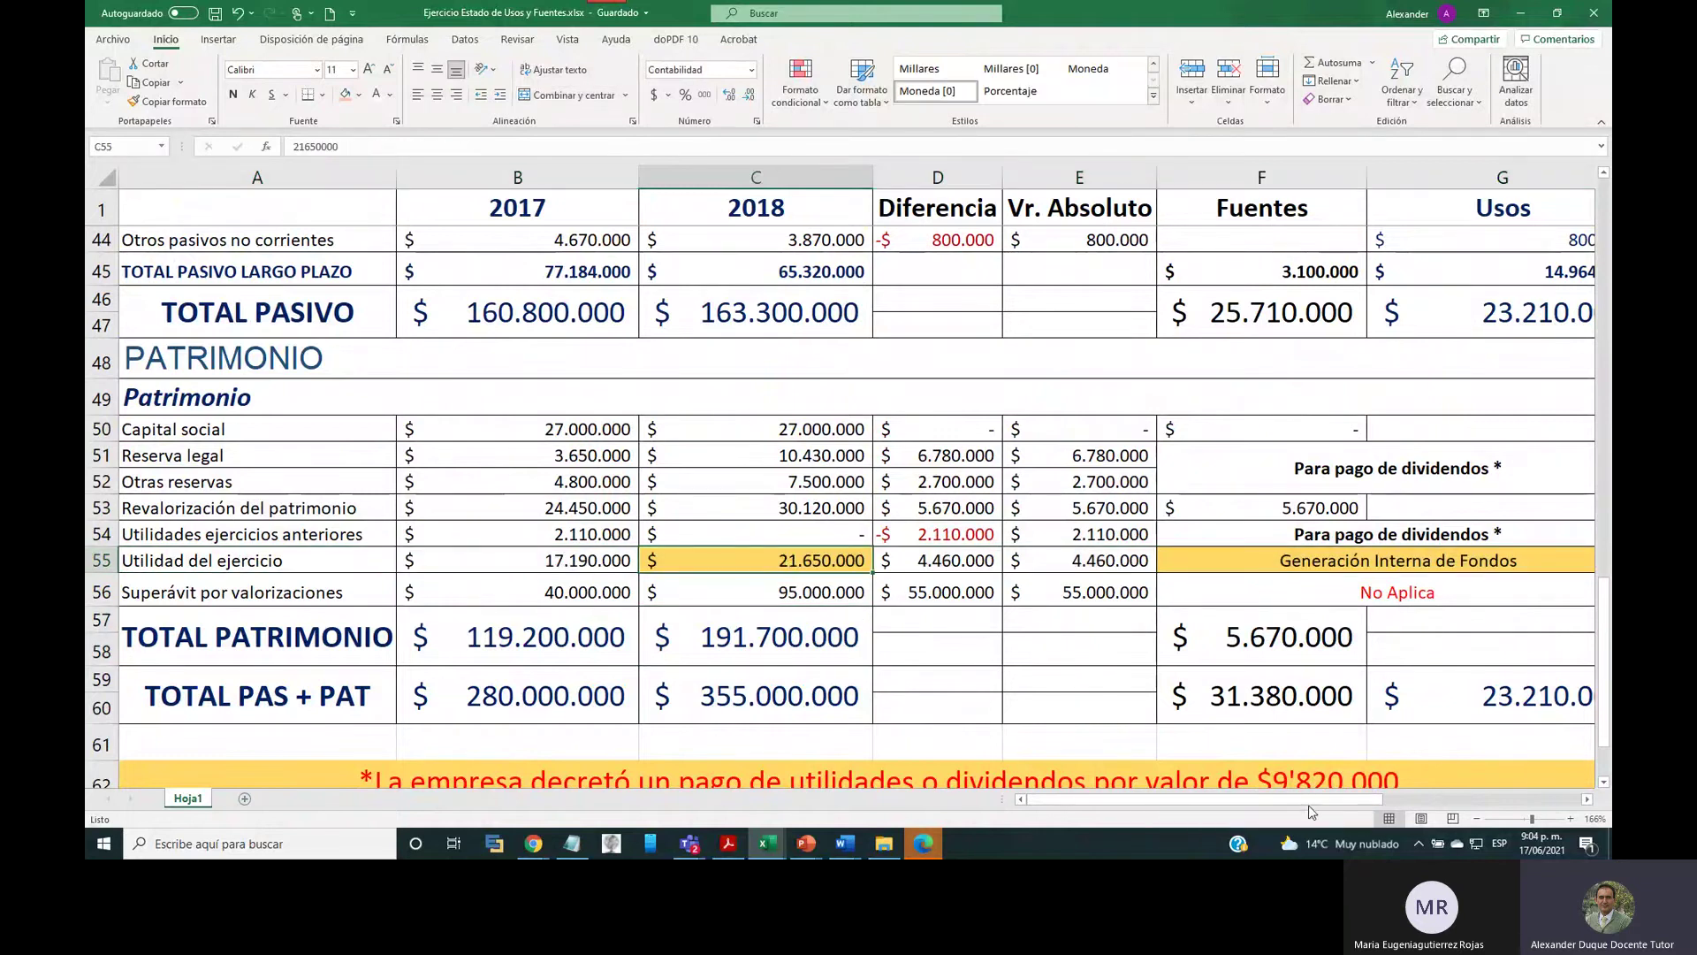
# Return to the Fuentes de Recursos statement and highlight the Utilidad neta del último periodo line together with its amount.
pyautogui.moveTo(1308, 799); pyautogui.dragTo(1520, 800)
pyautogui.scroll(10, 1389, 588)
pyautogui.scroll(4, 1389, 588)
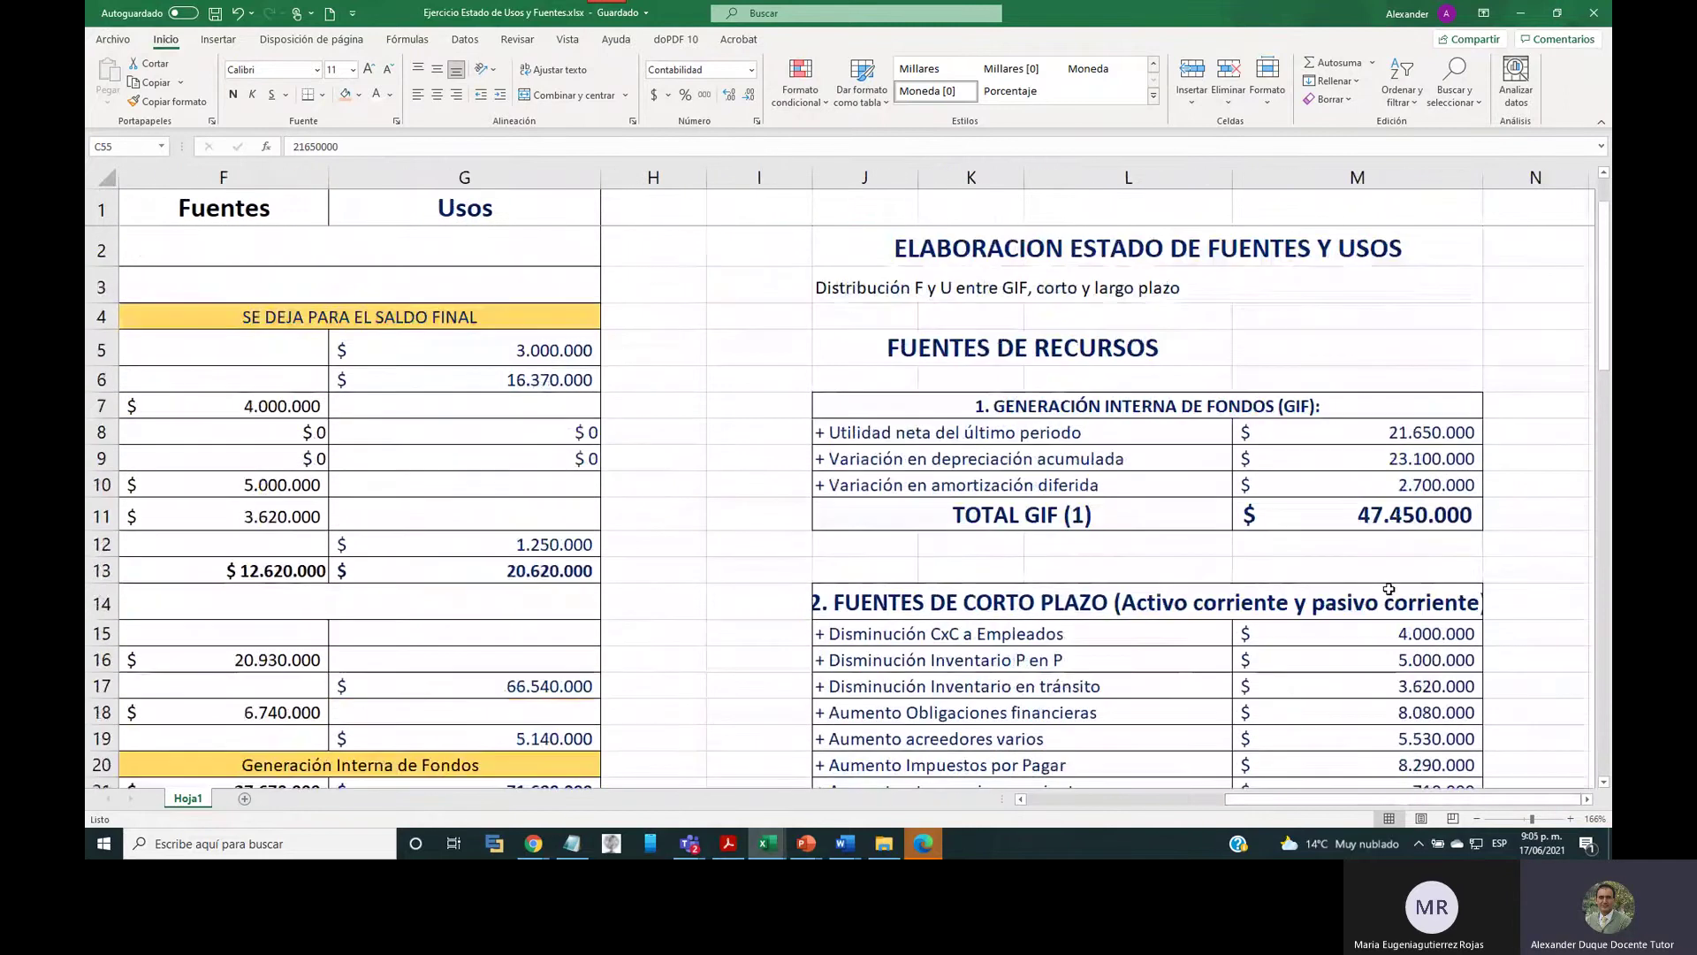
pyautogui.moveTo(898, 429); pyautogui.dragTo(1282, 431)
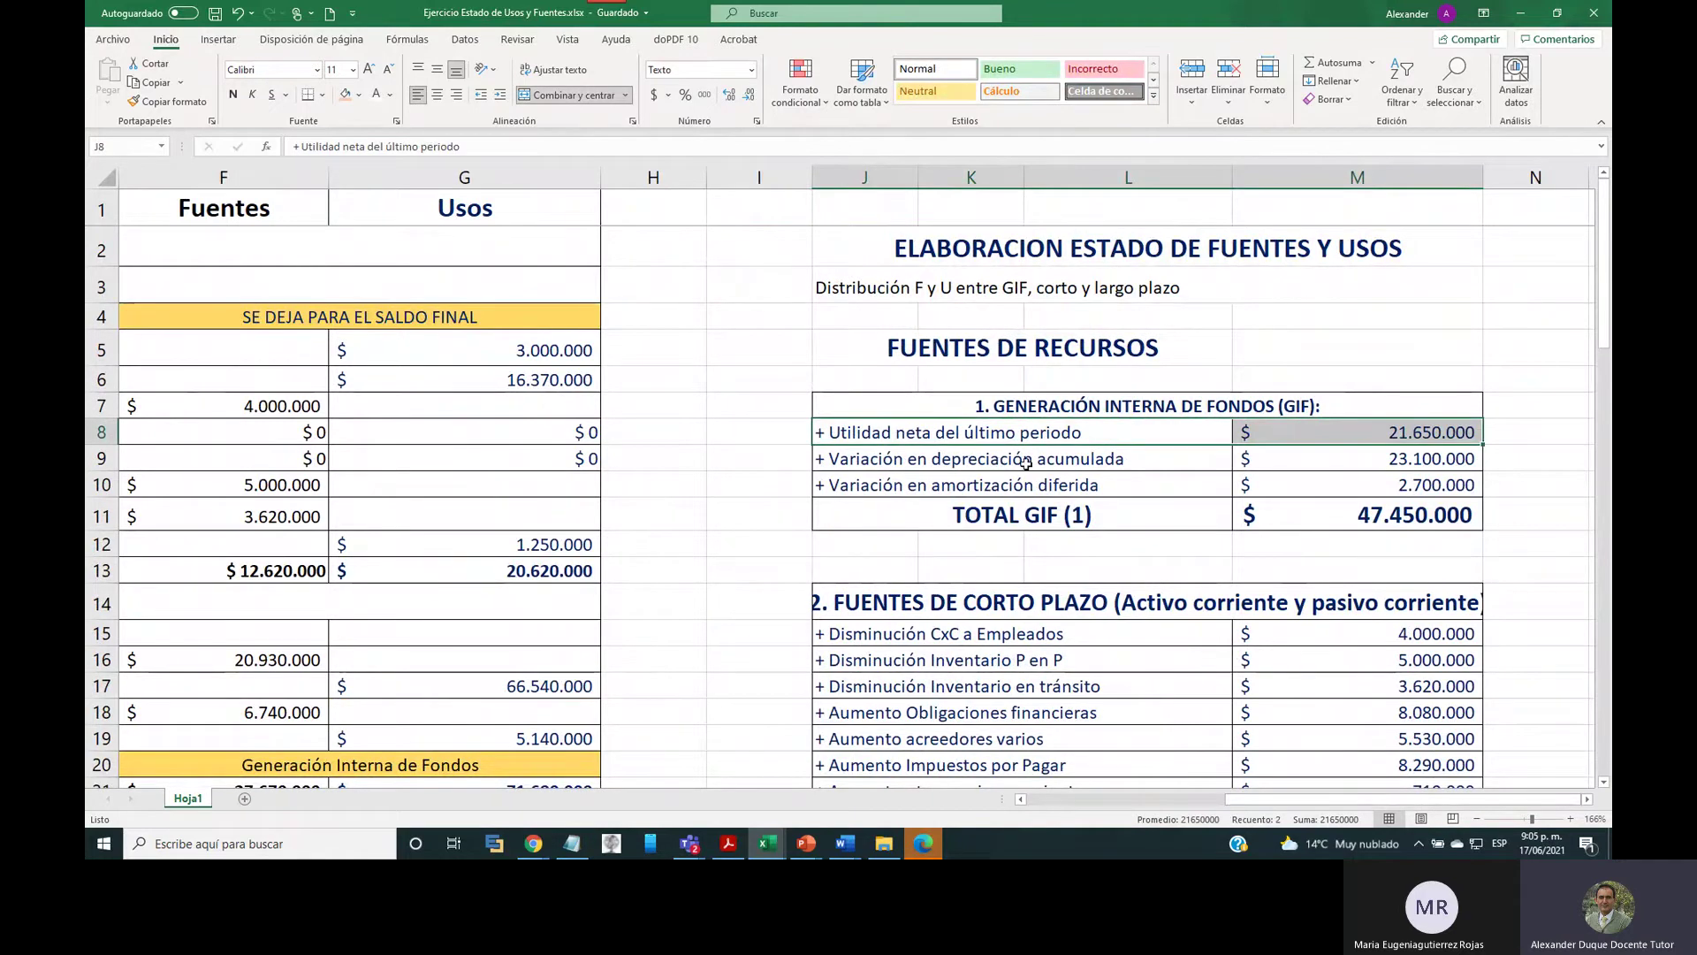
# Locate the Depreciación acumulada account under Activo Fijo and highlight its whole row 20.
pyautogui.moveTo(1294, 799); pyautogui.dragTo(1115, 799)
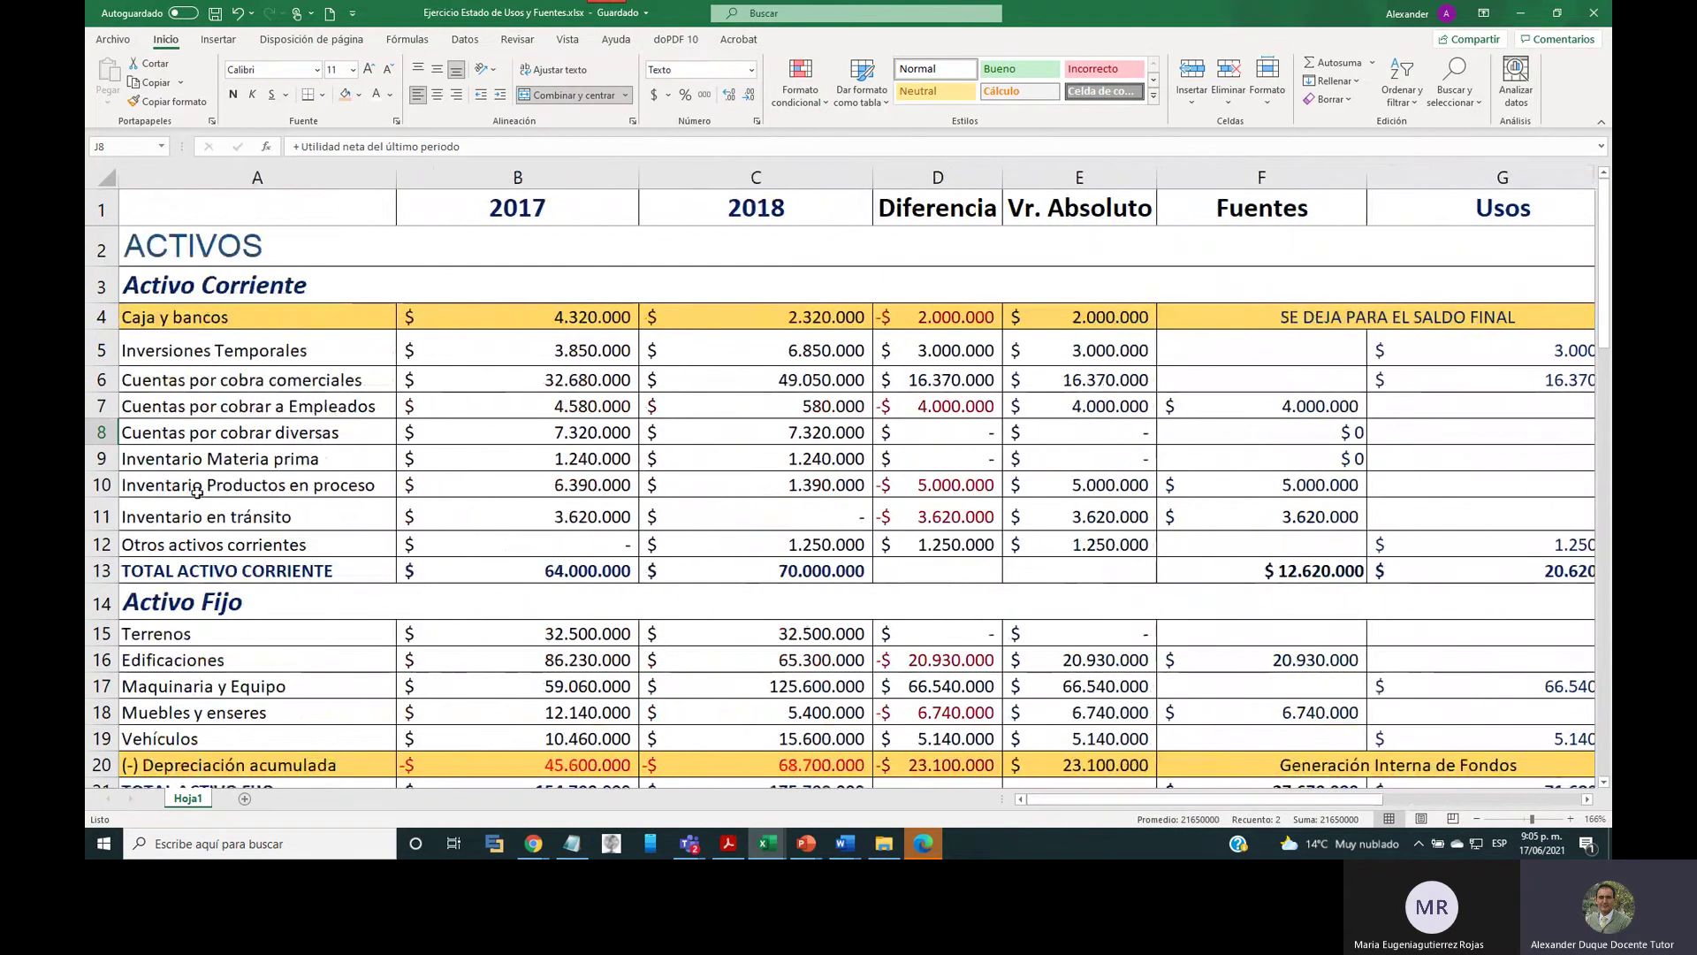
pyautogui.scroll(-2, 200, 674)
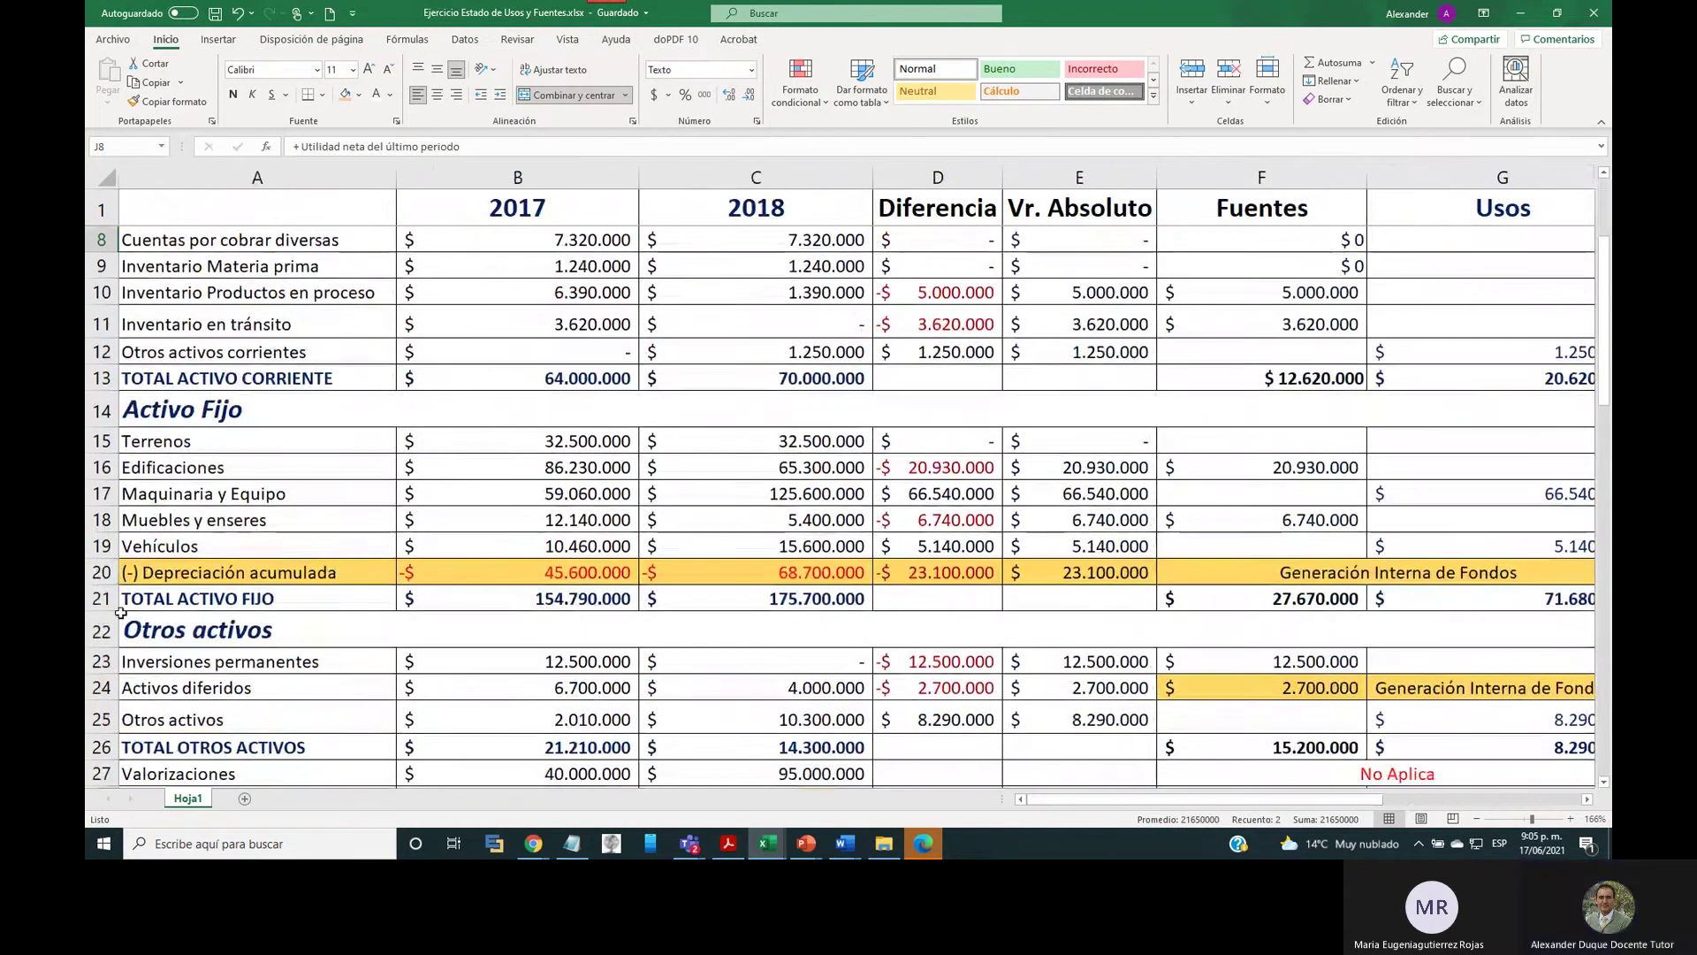
pyautogui.click(101, 572)
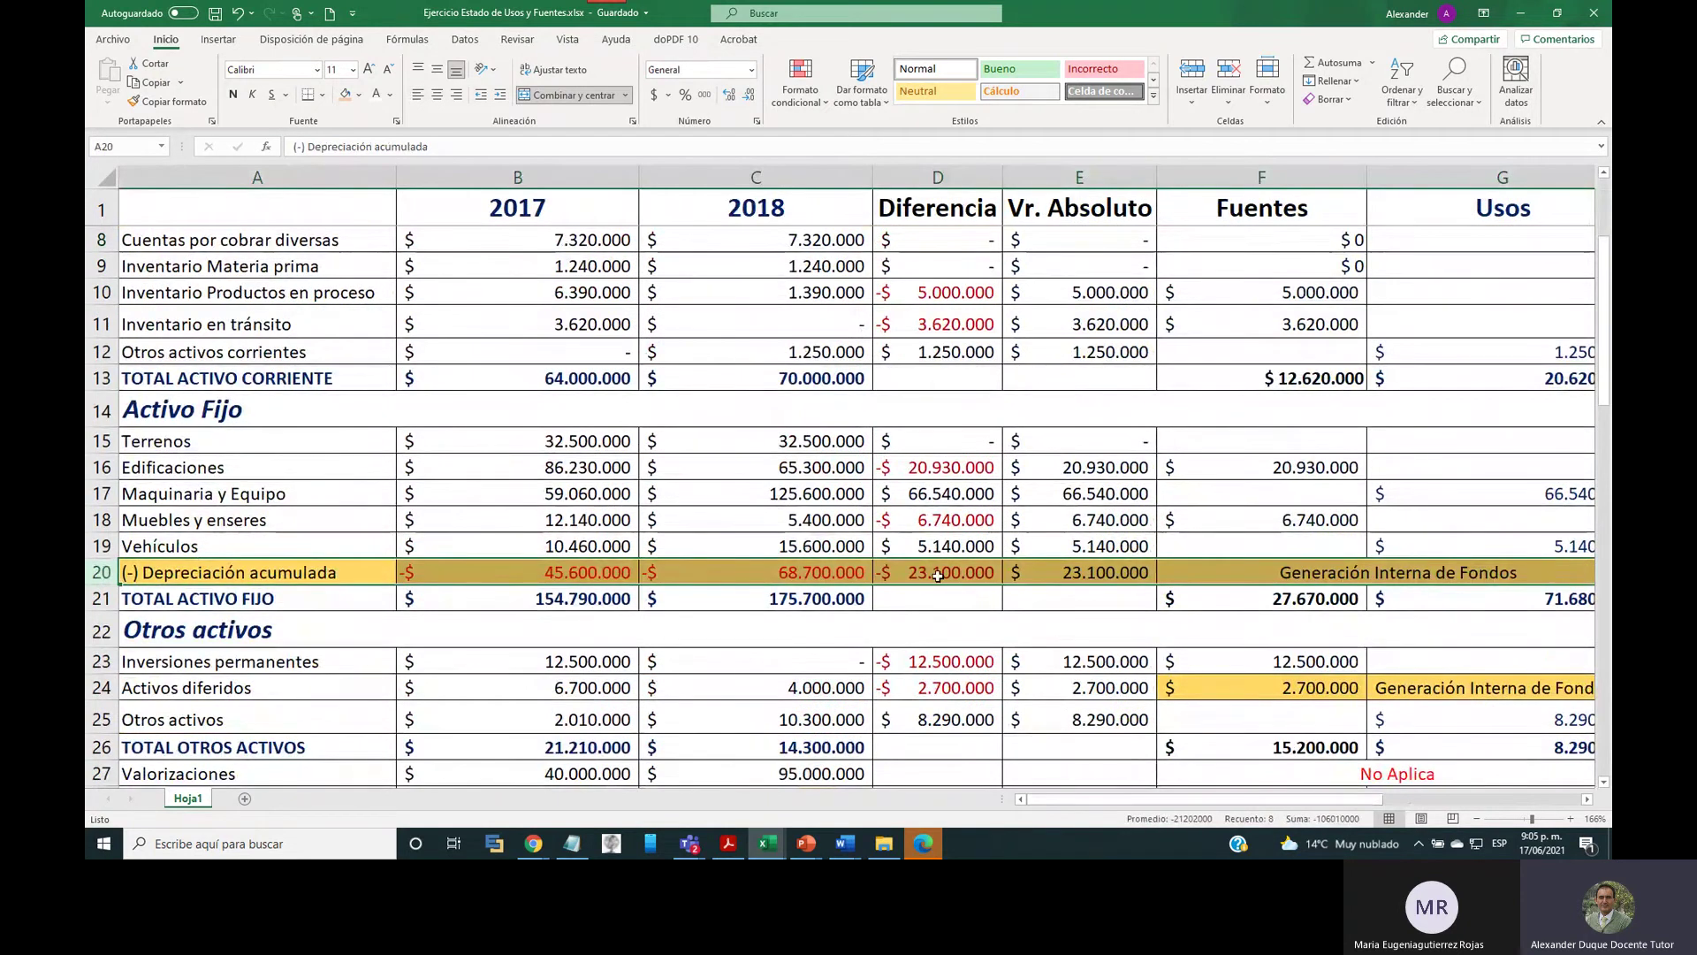
# Highlight the accumulated depreciation variation and its amount in the Generación Interna de Fondos table.
pyautogui.moveTo(1105, 803); pyautogui.dragTo(1321, 778)
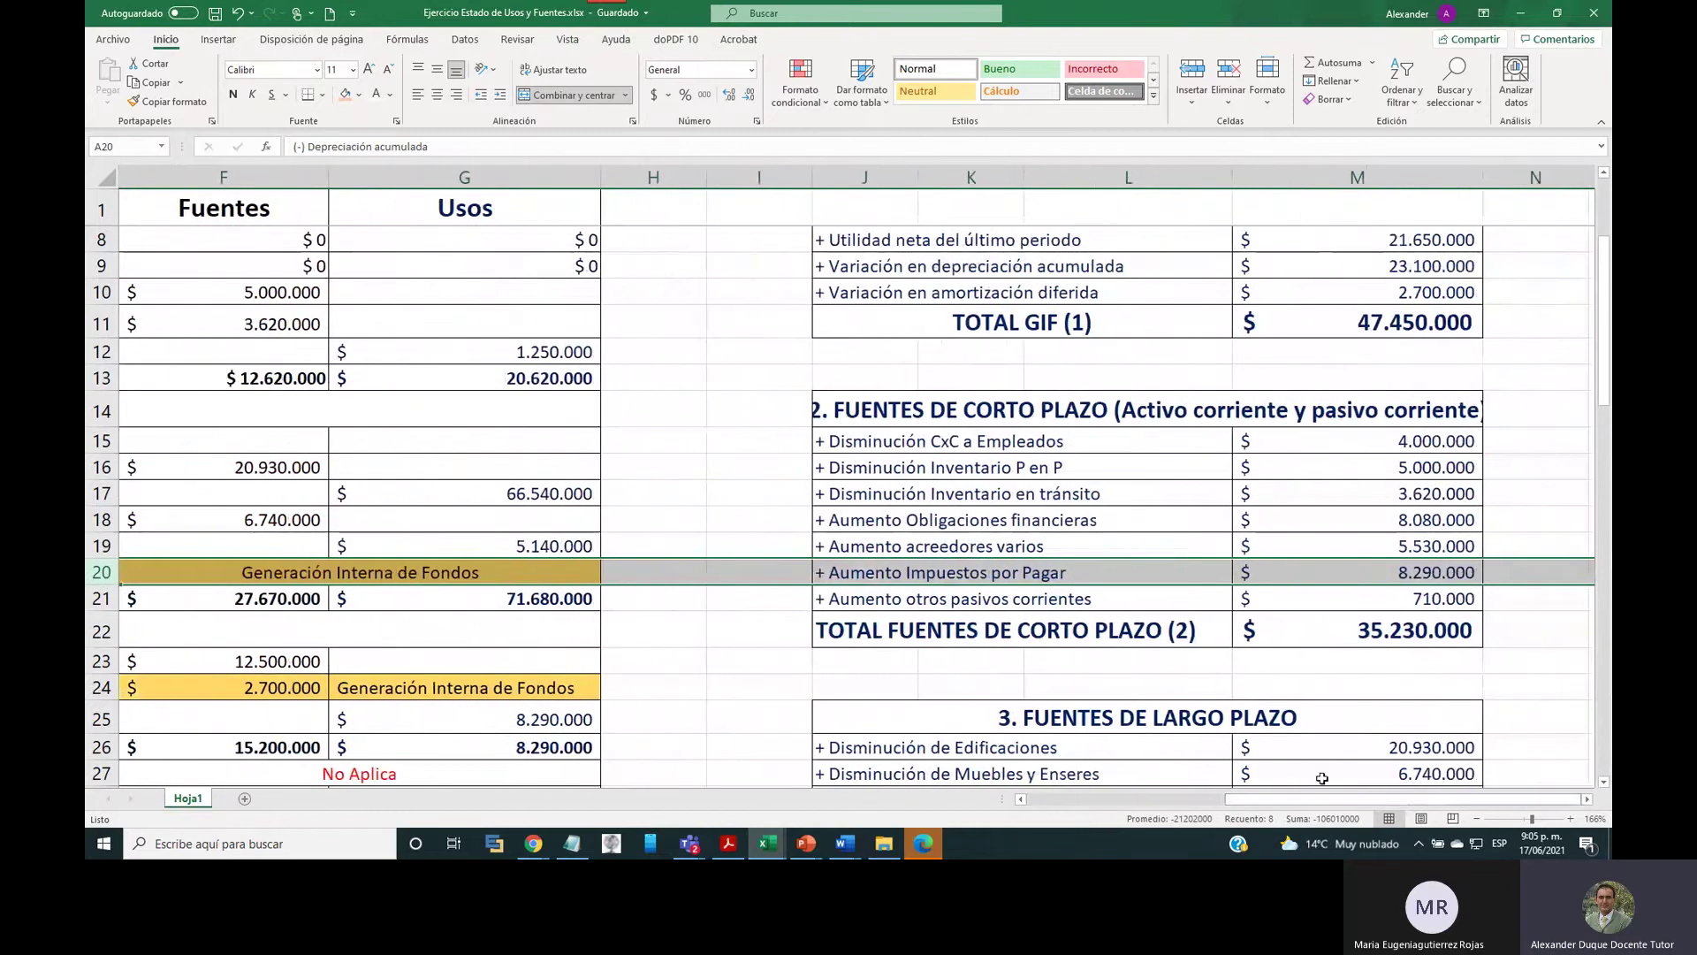
pyautogui.click(1068, 269)
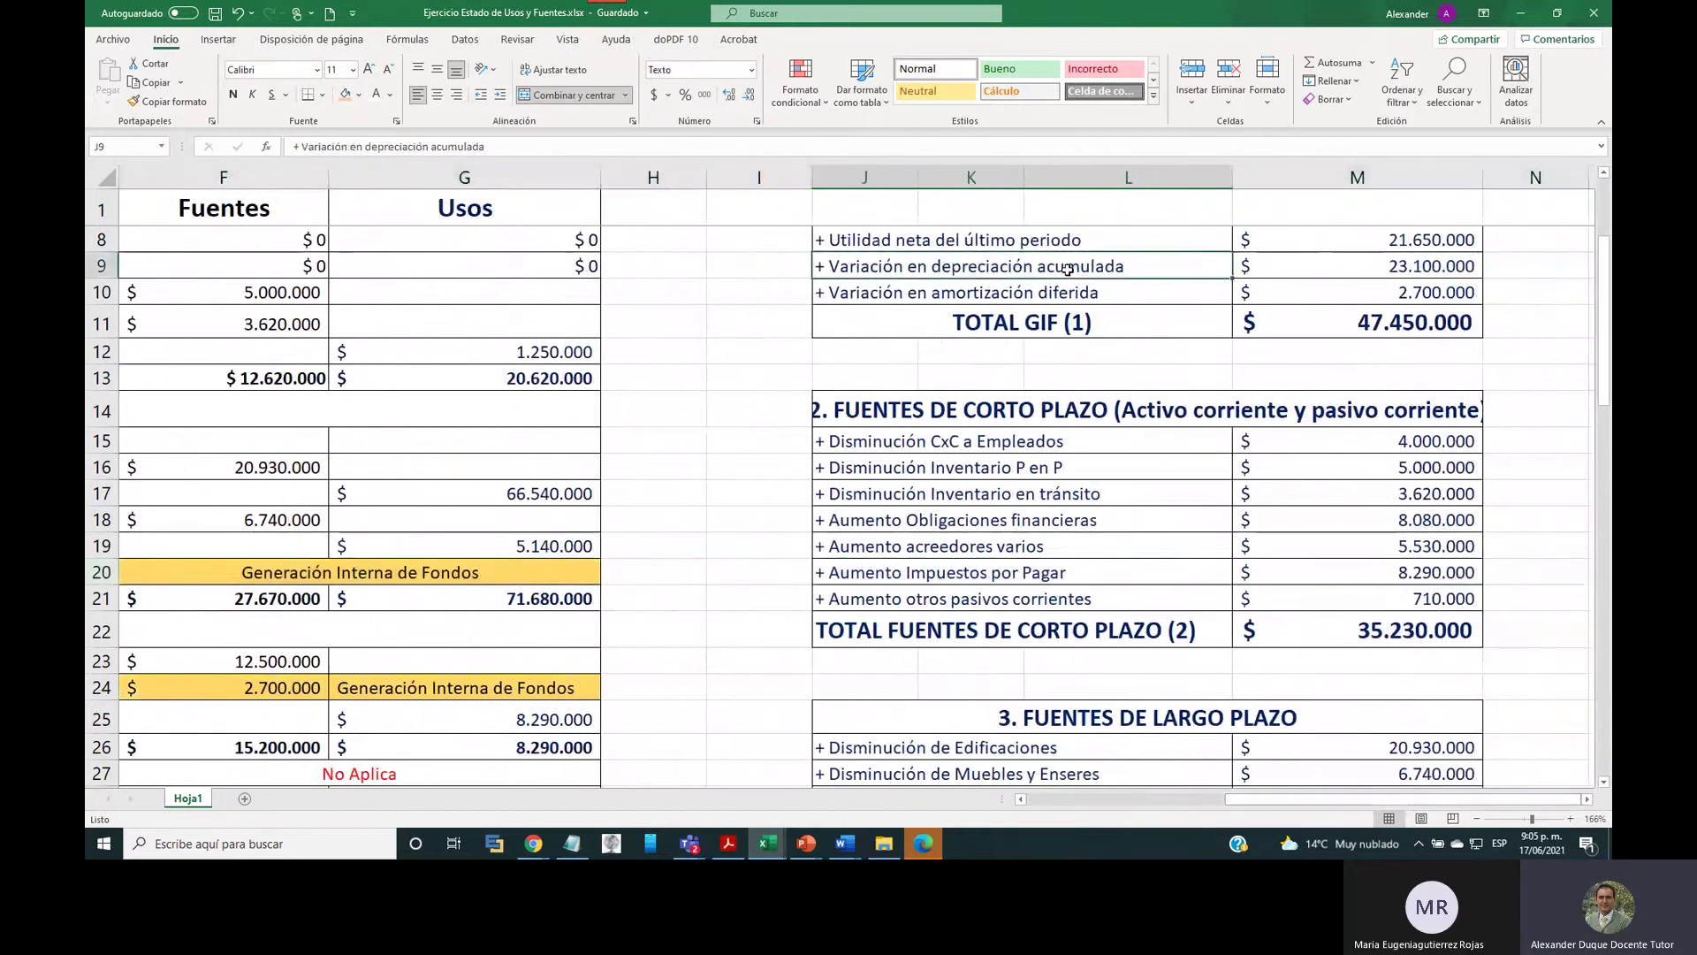
pyautogui.hotkey('shift', 'Right')
pyautogui.scroll(3, 1065, 274)
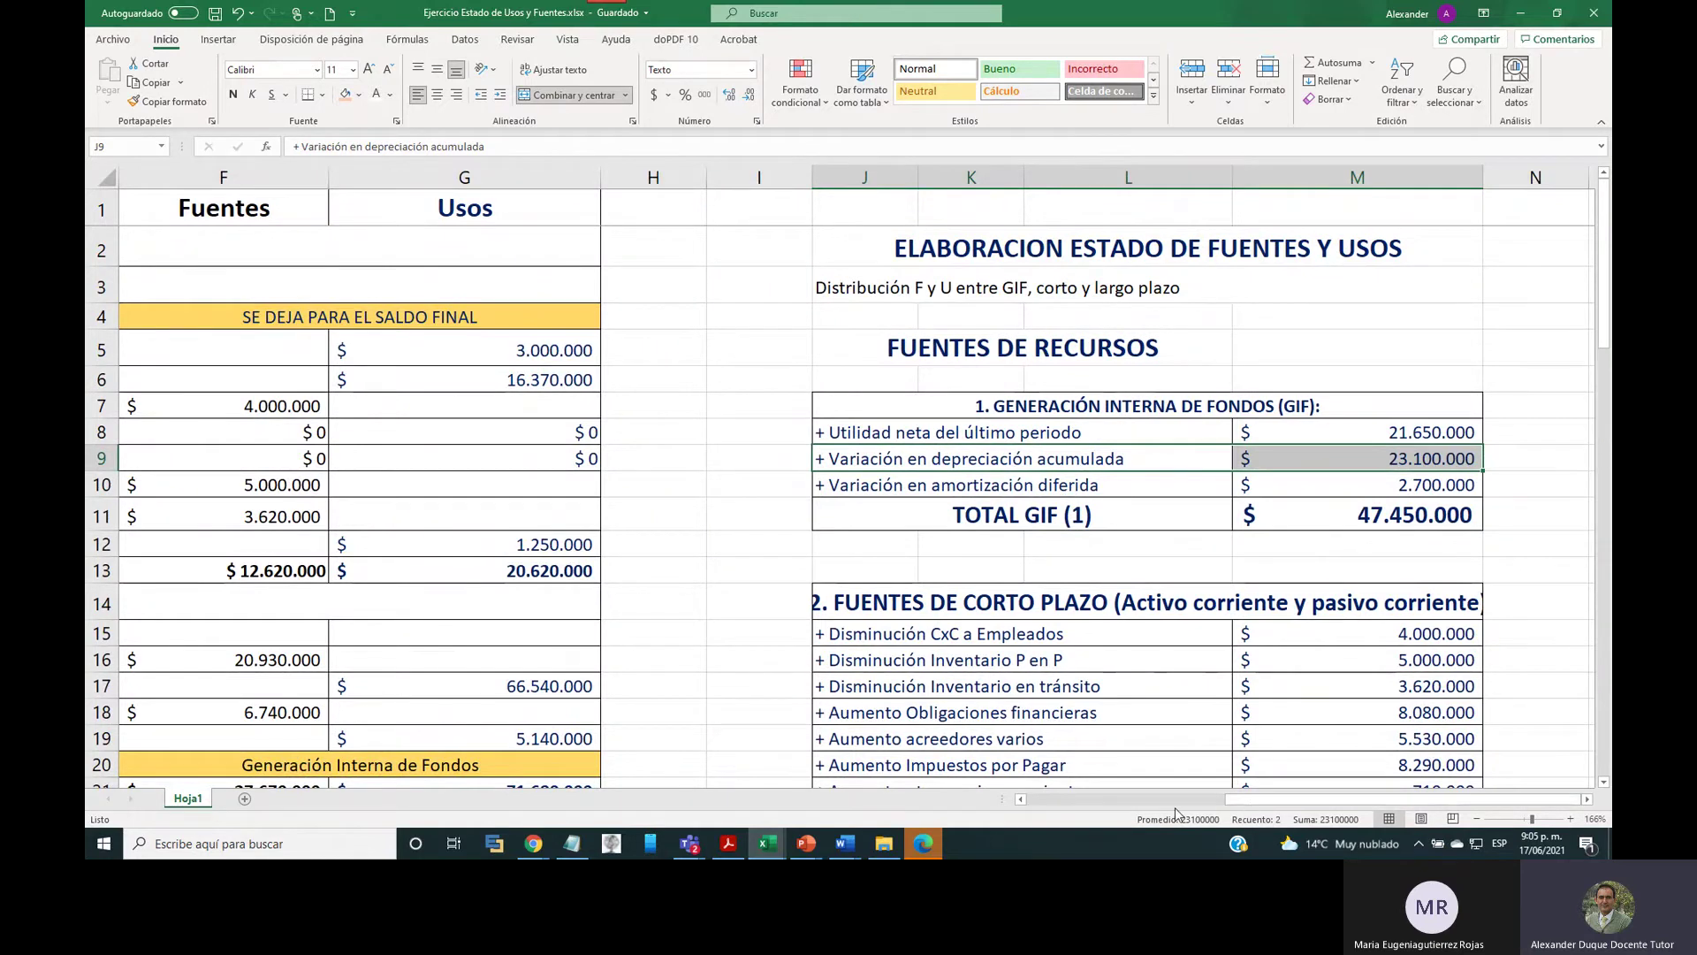
# Highlight the Otras reservas row in the Patrimonio section of the balance sheet.
pyautogui.moveTo(1233, 801); pyautogui.dragTo(1087, 802)
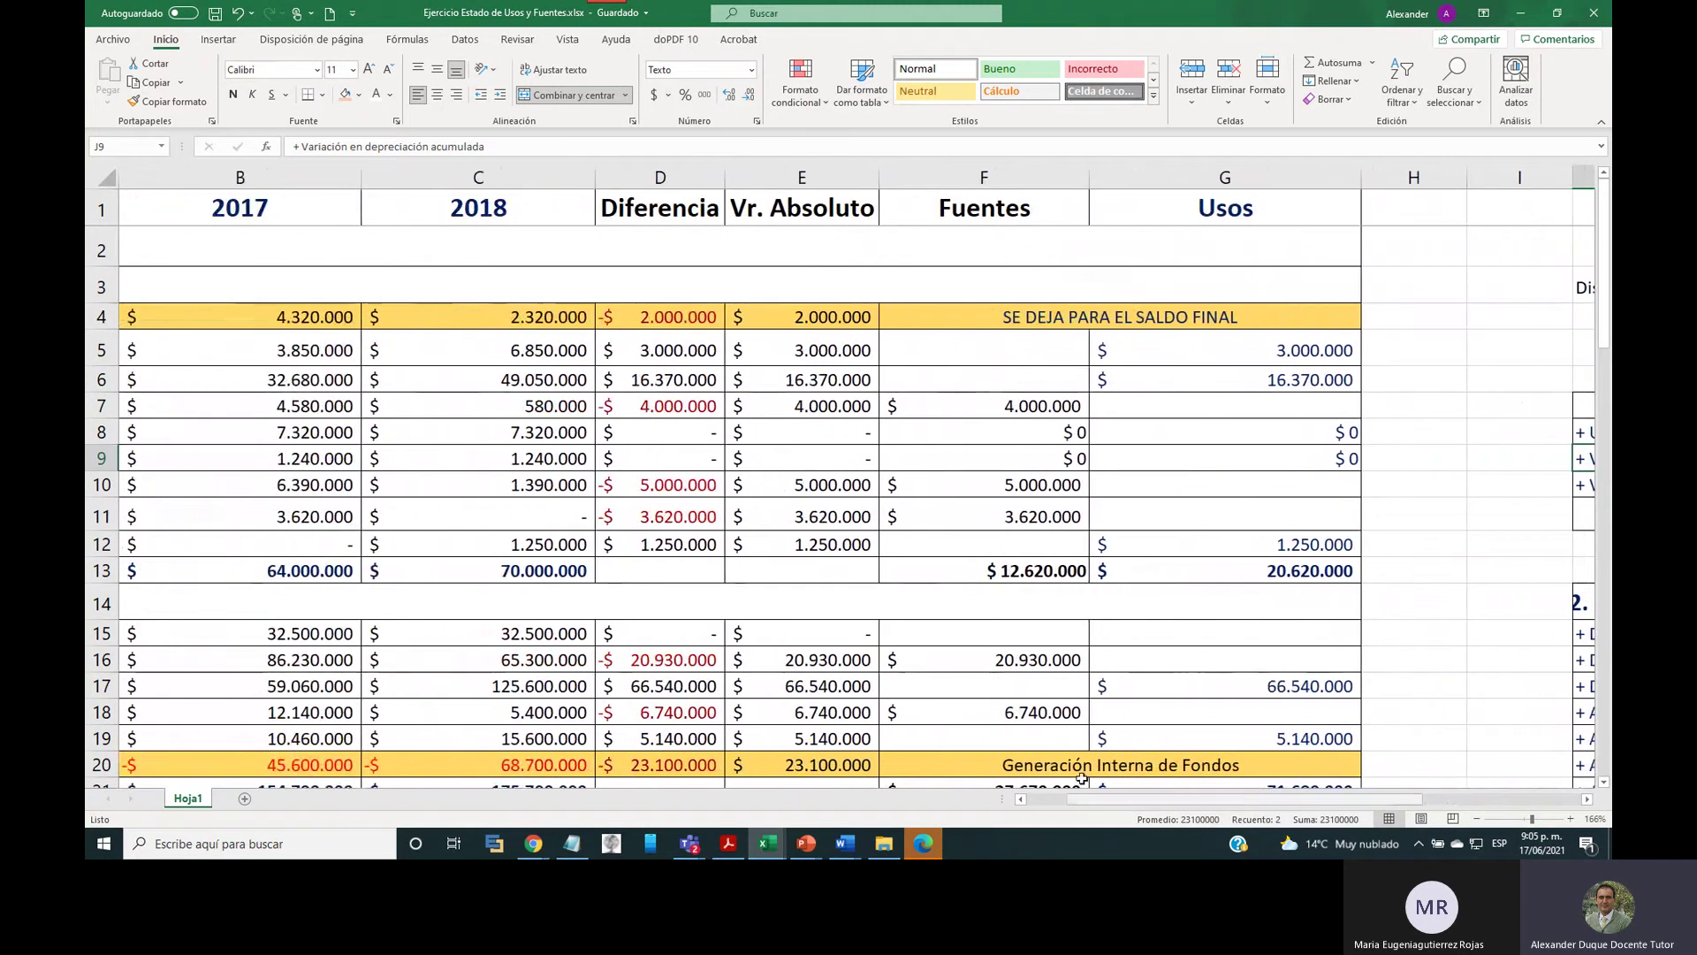
pyautogui.scroll(-5, 954, 575)
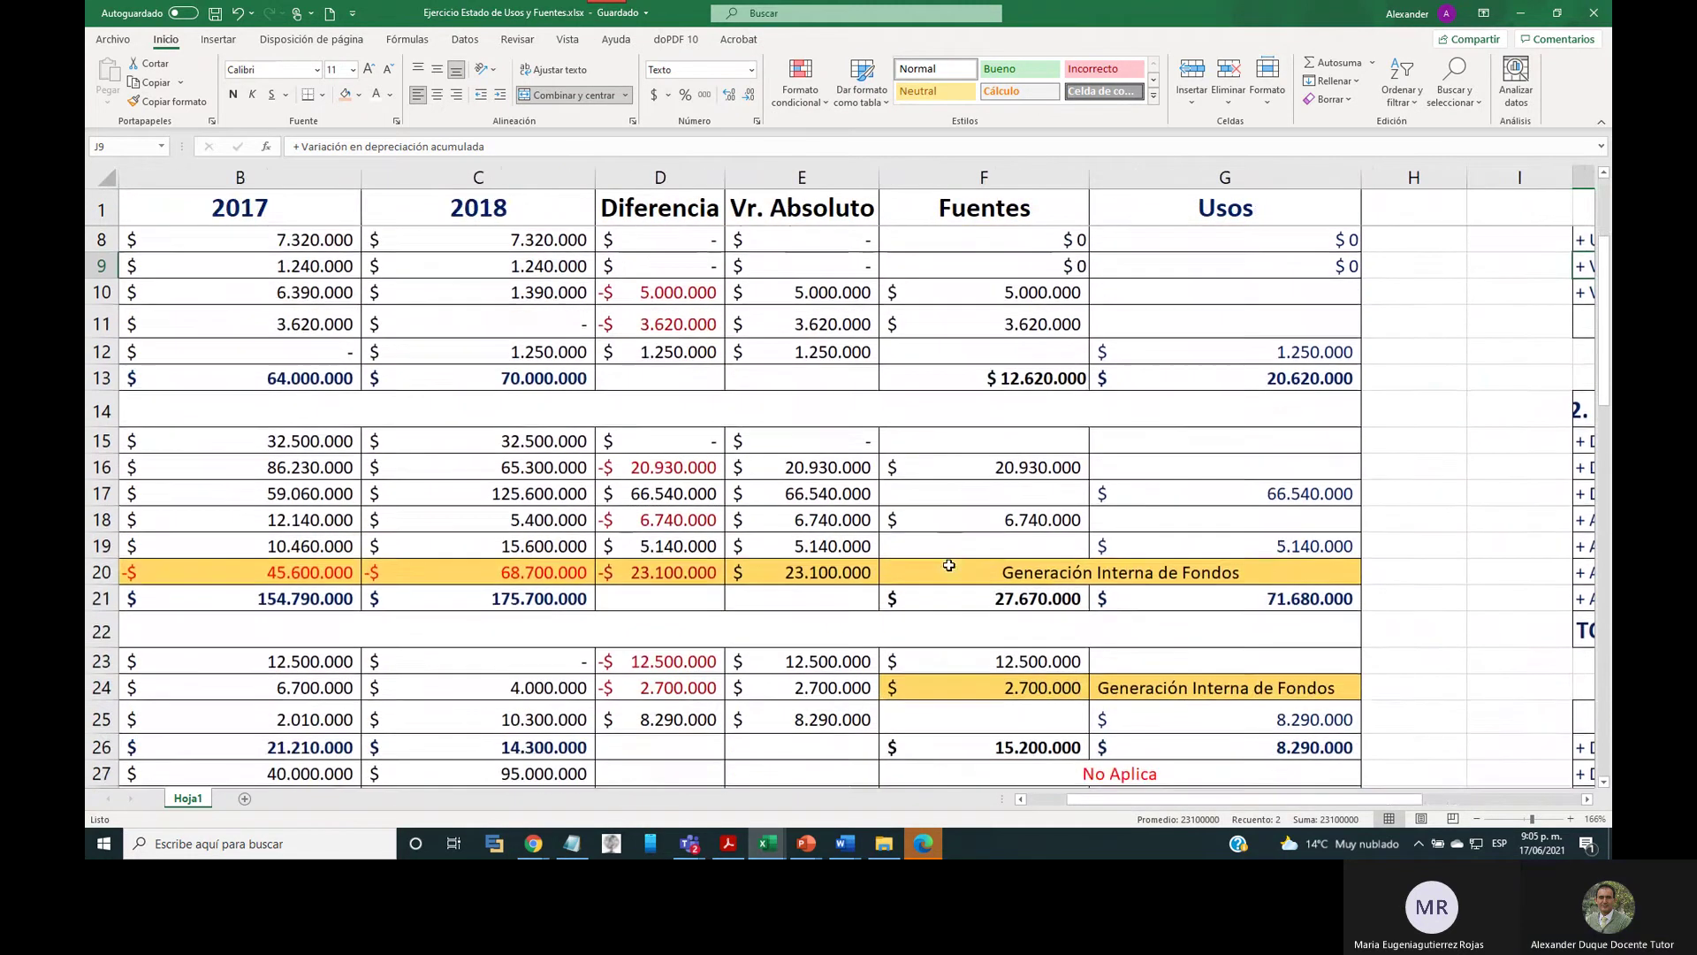
pyautogui.scroll(-5, 947, 564)
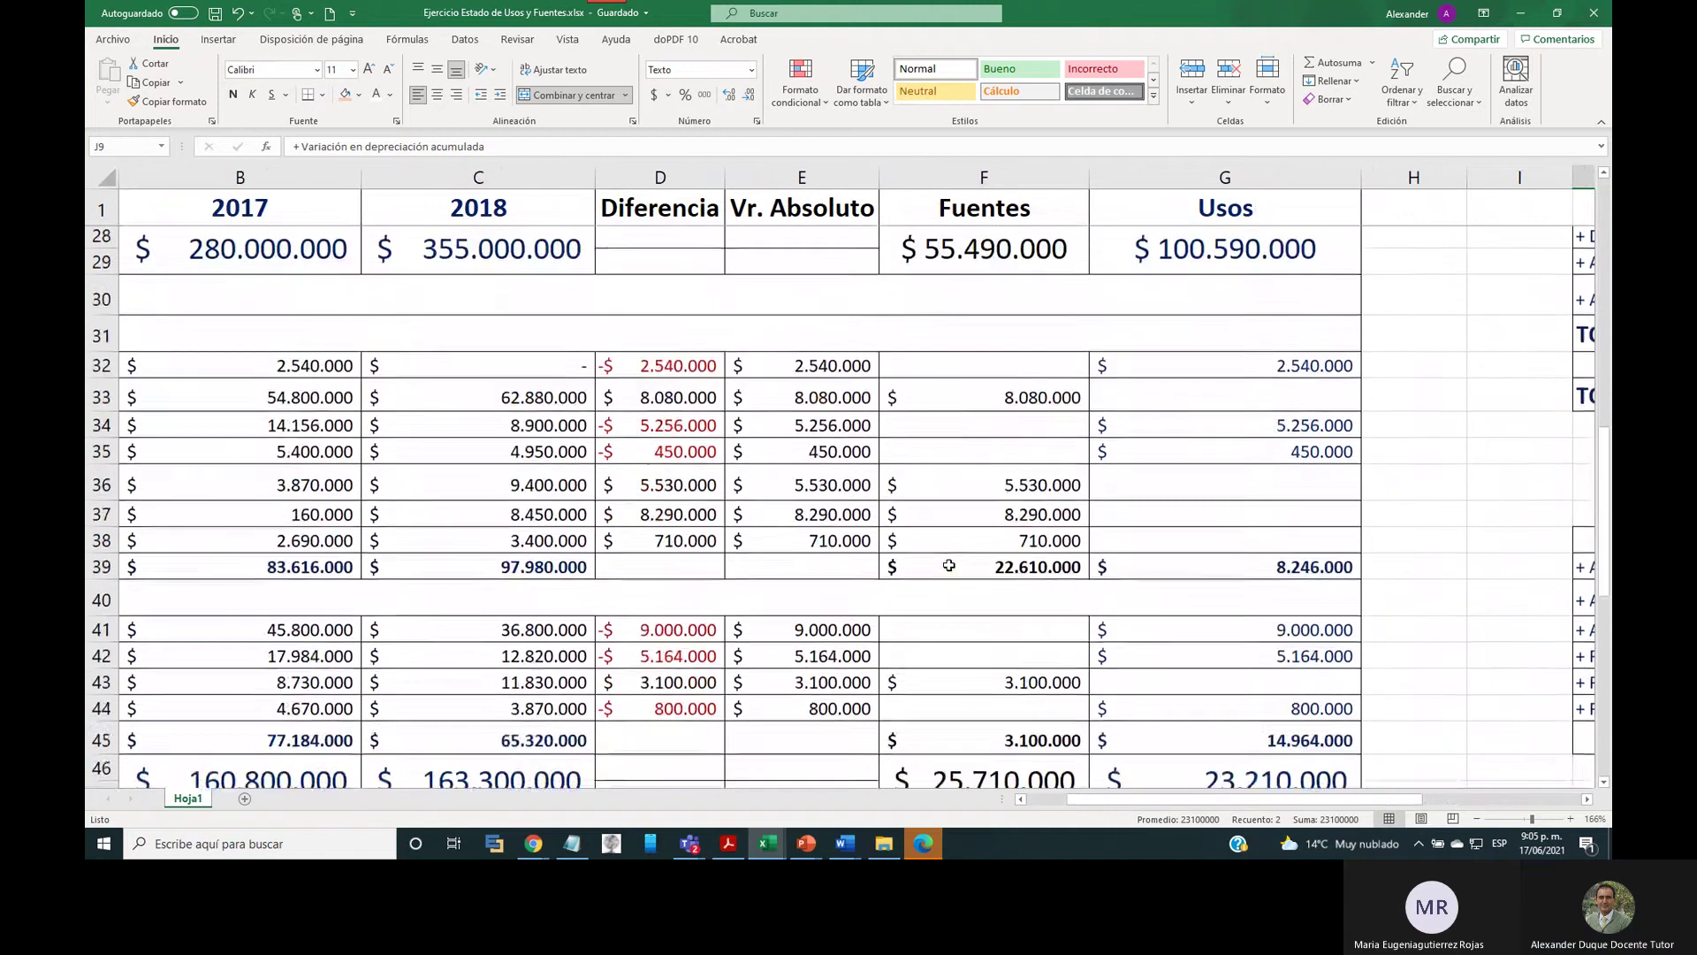
pyautogui.scroll(-4, 948, 564)
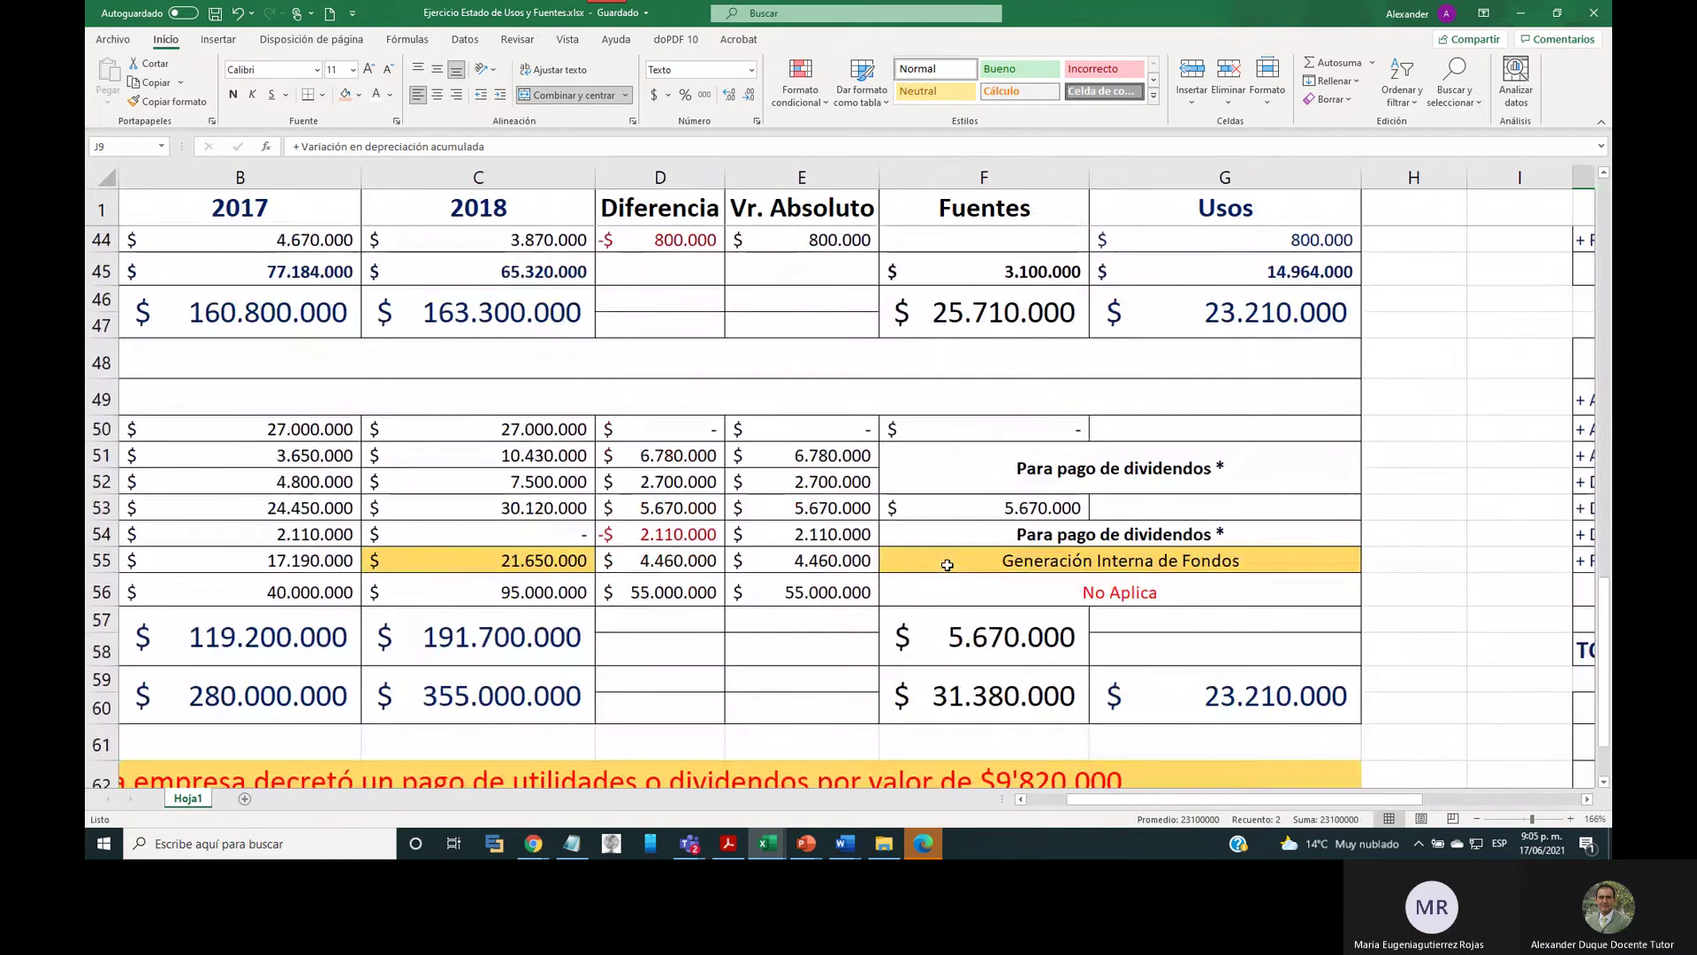
pyautogui.click(103, 481)
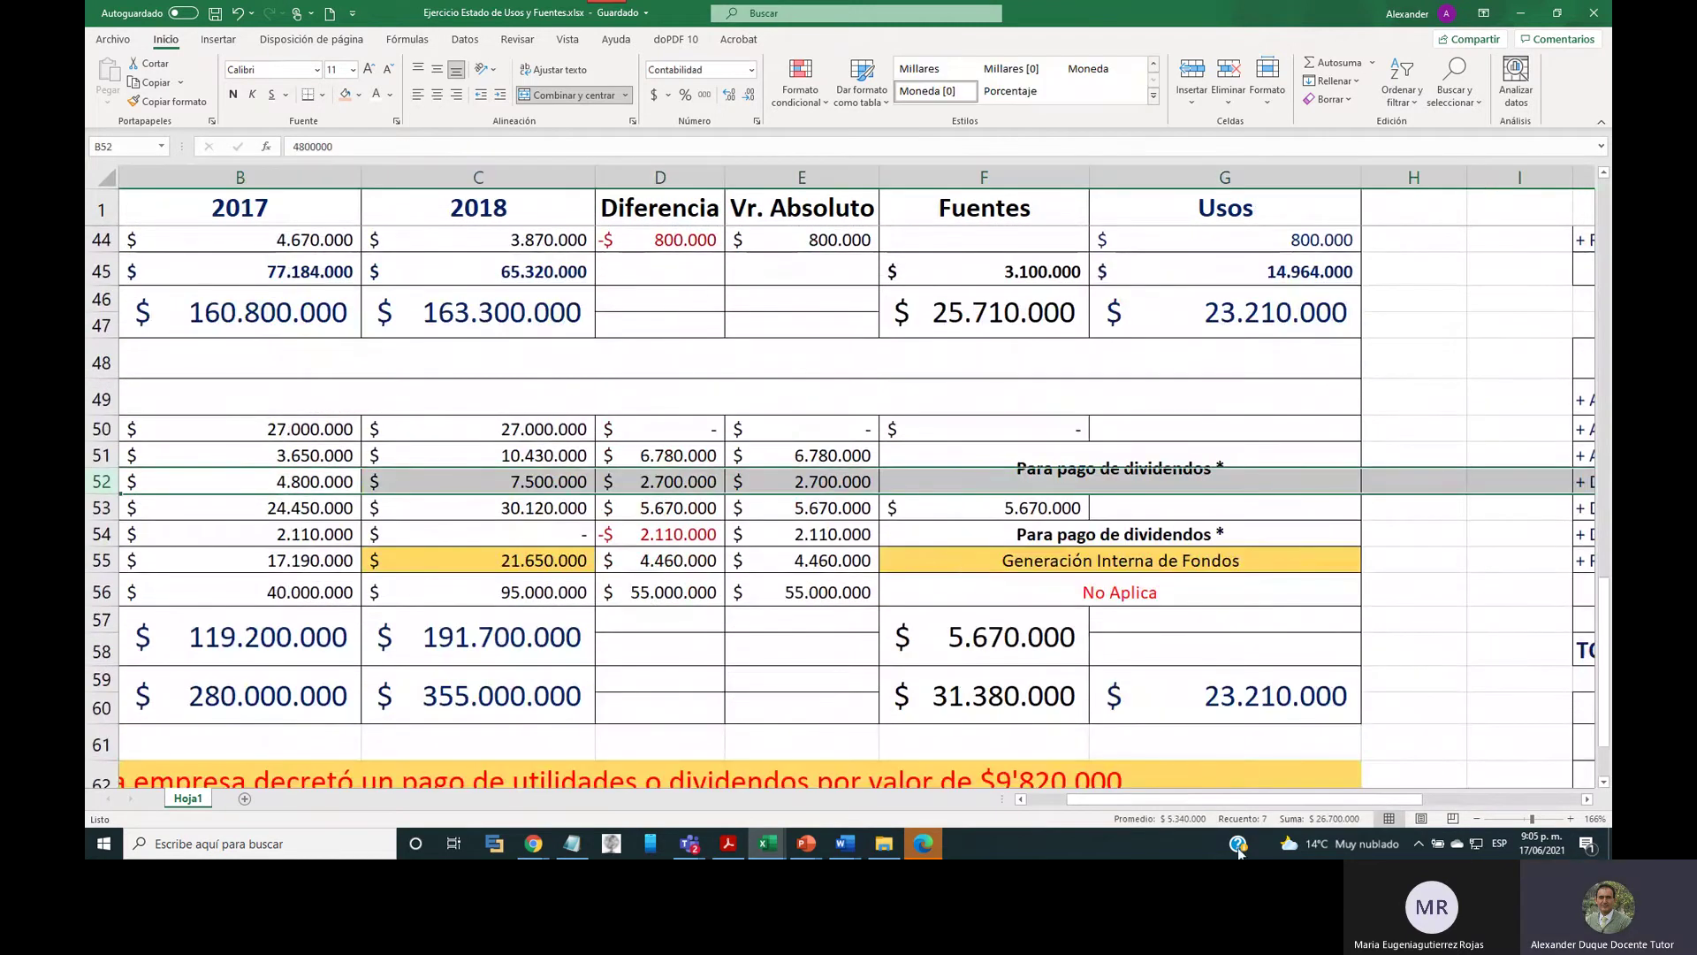
pyautogui.moveTo(1146, 799); pyautogui.dragTo(1070, 803)
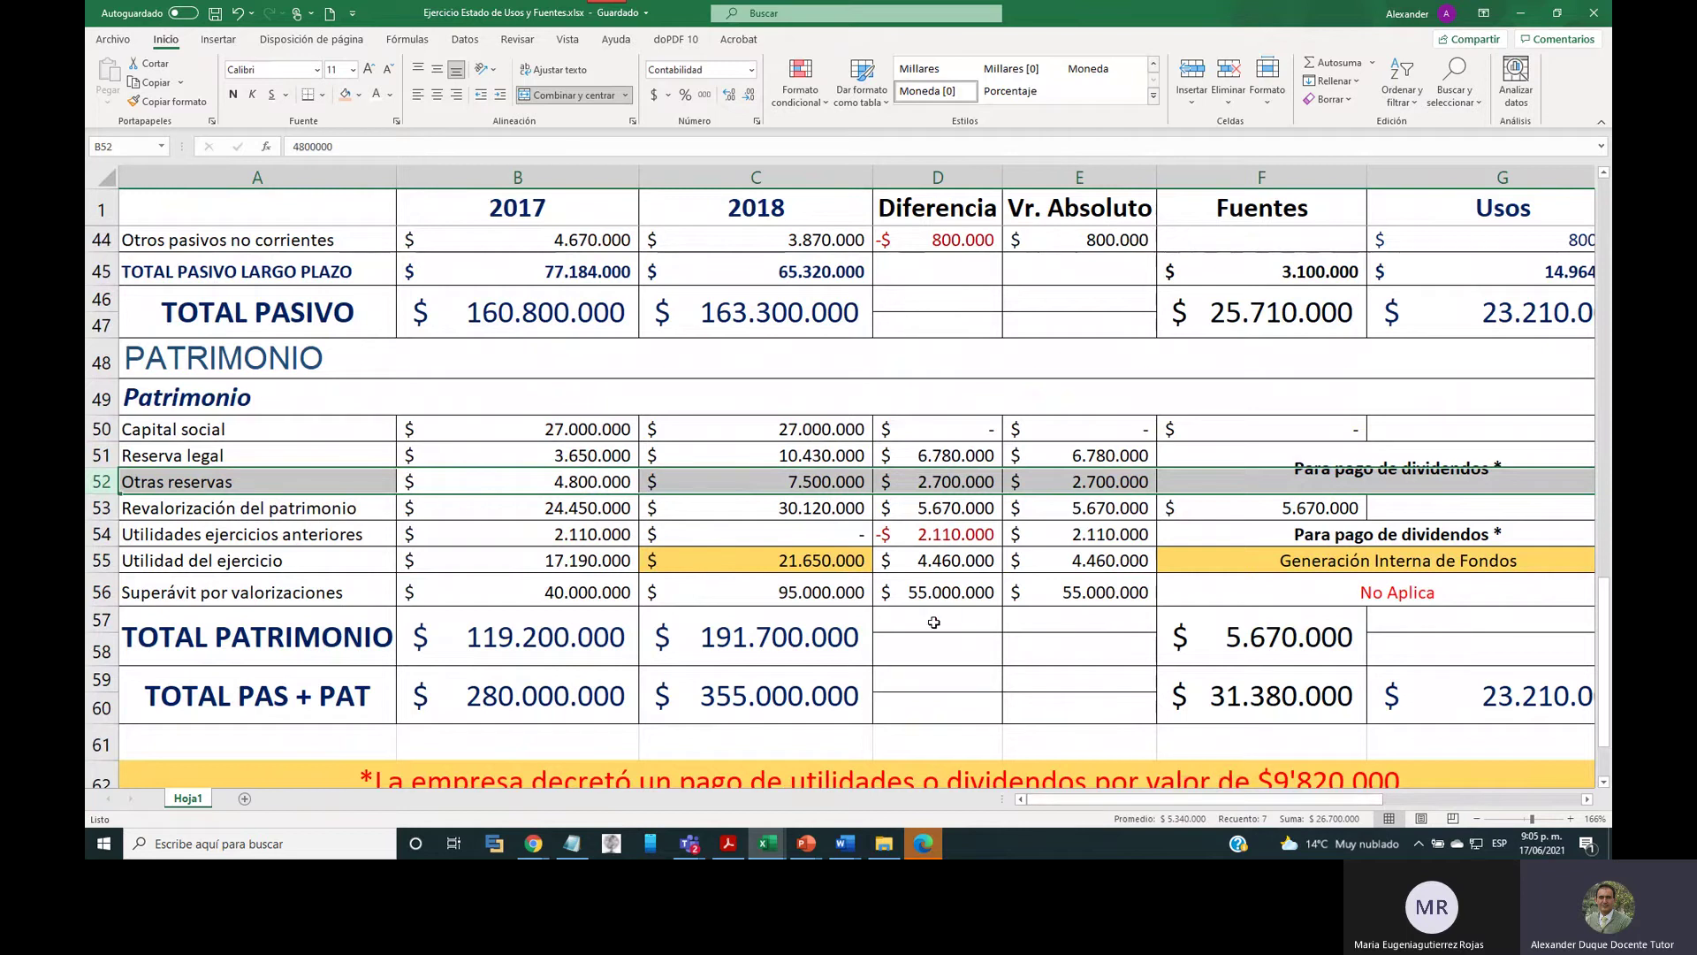
# Review the balance sheet's asset and liability accounts to locate the deferred assets entry.
pyautogui.scroll(4, 933, 623)
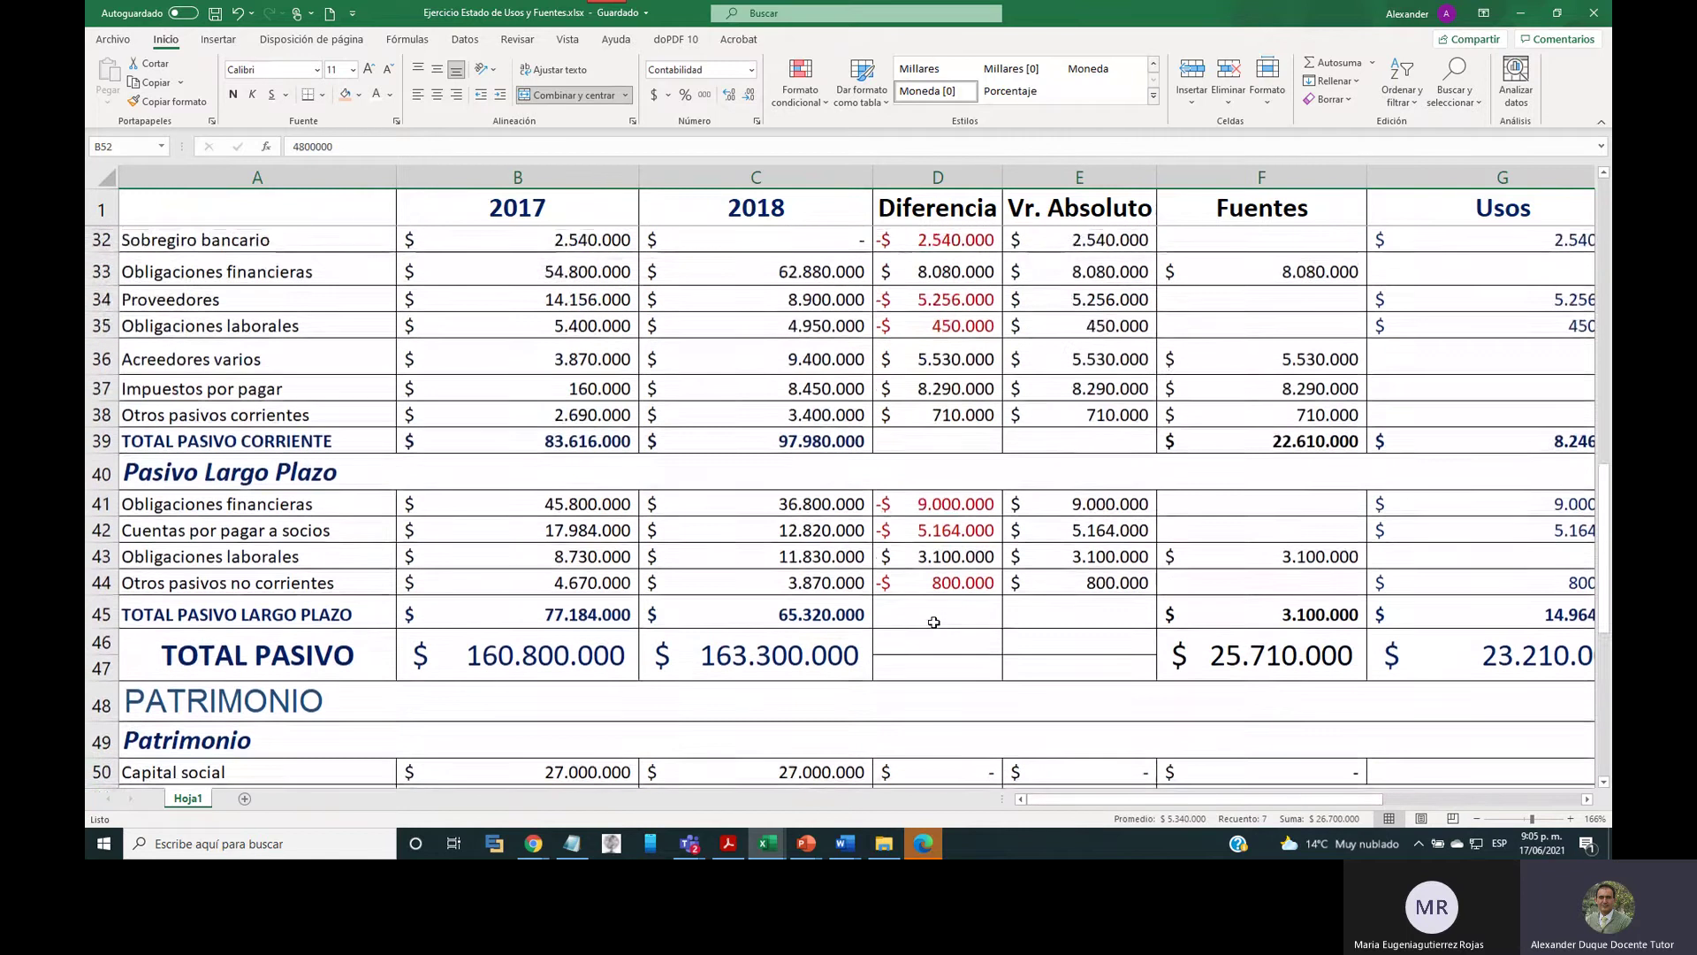
pyautogui.scroll(4, 934, 622)
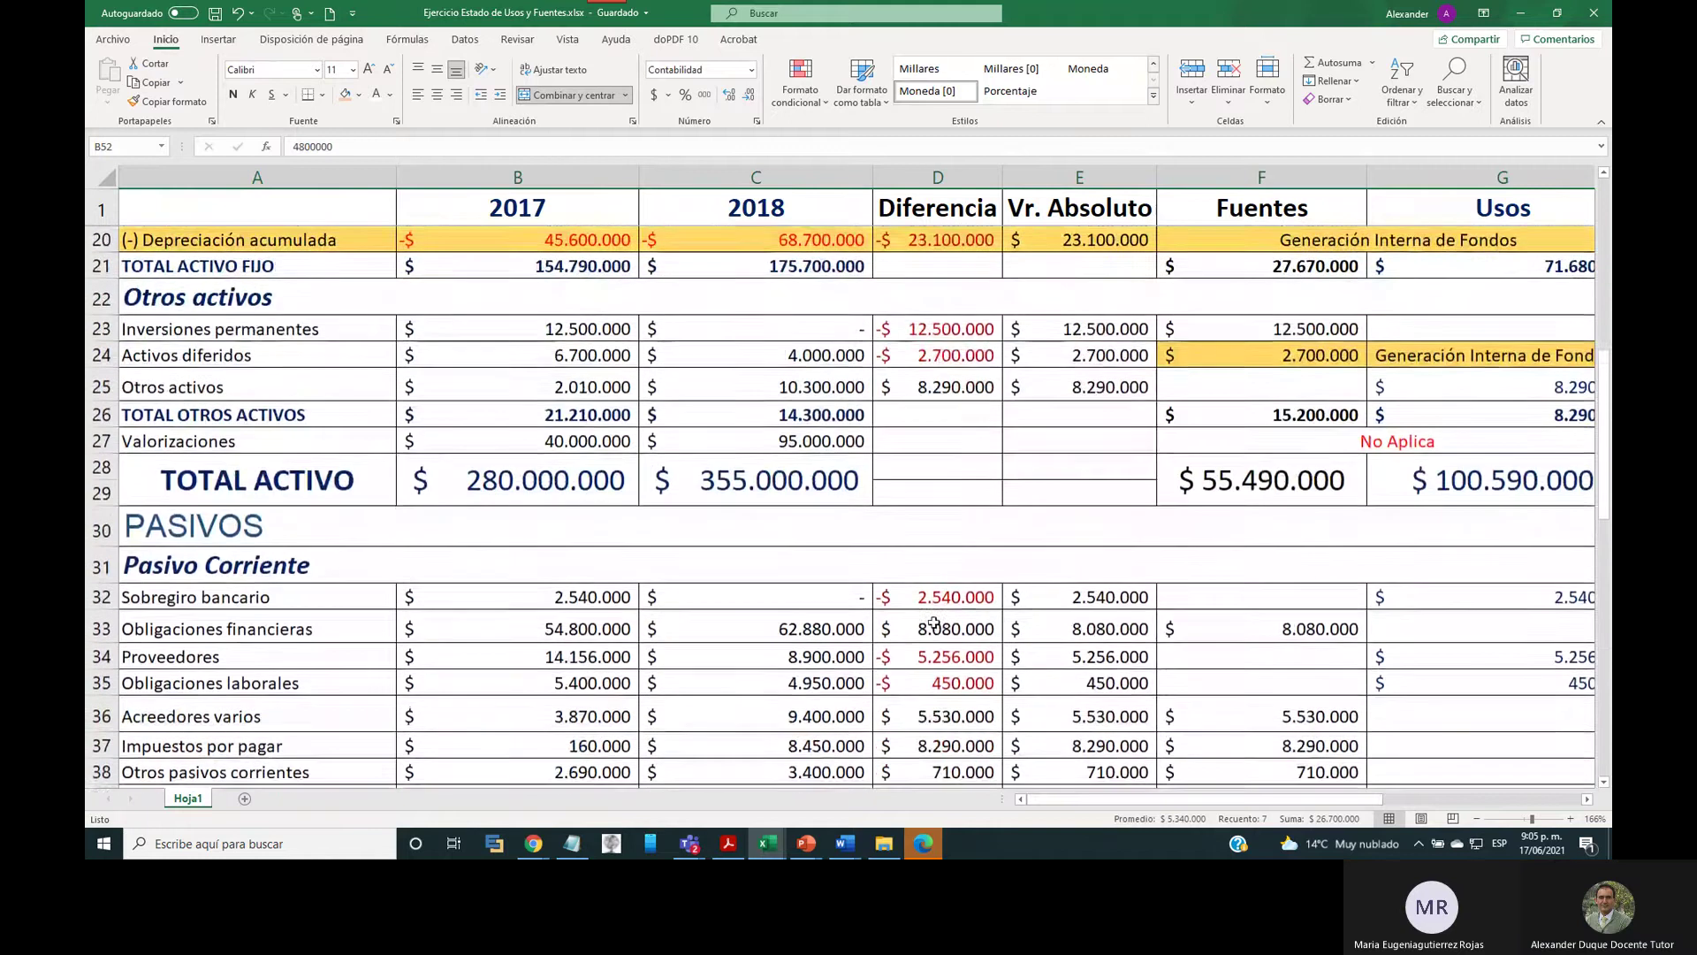
pyautogui.scroll(2, 934, 622)
pyautogui.scroll(1, 934, 622)
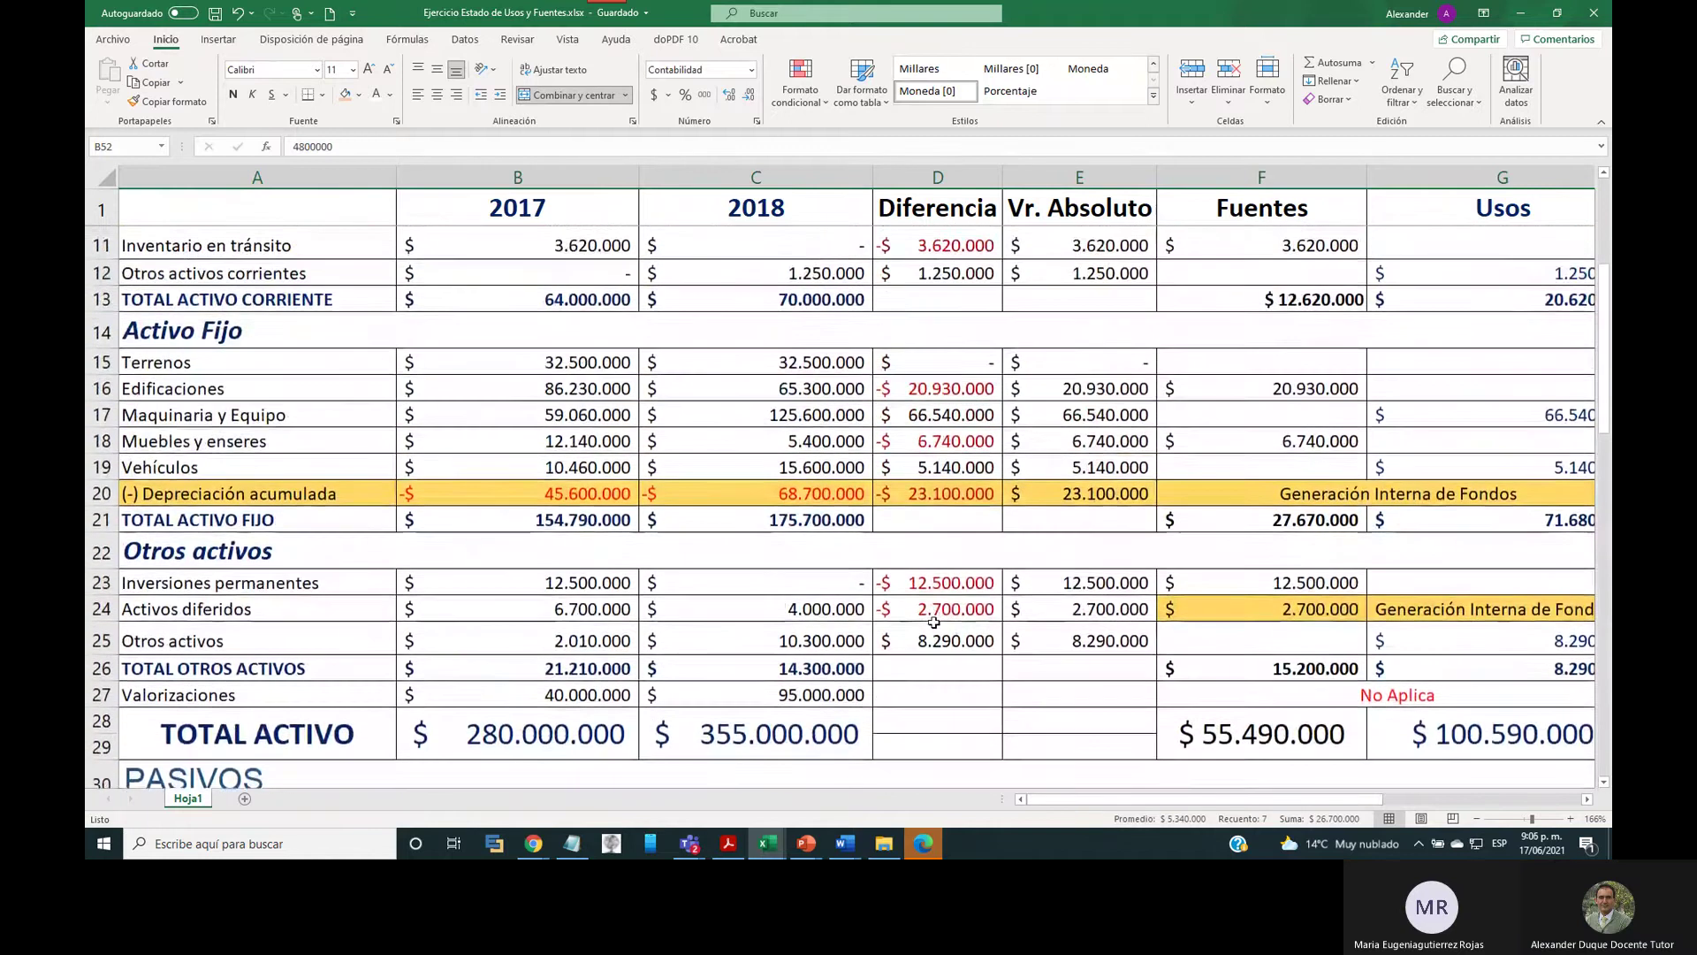
pyautogui.scroll(3, 933, 622)
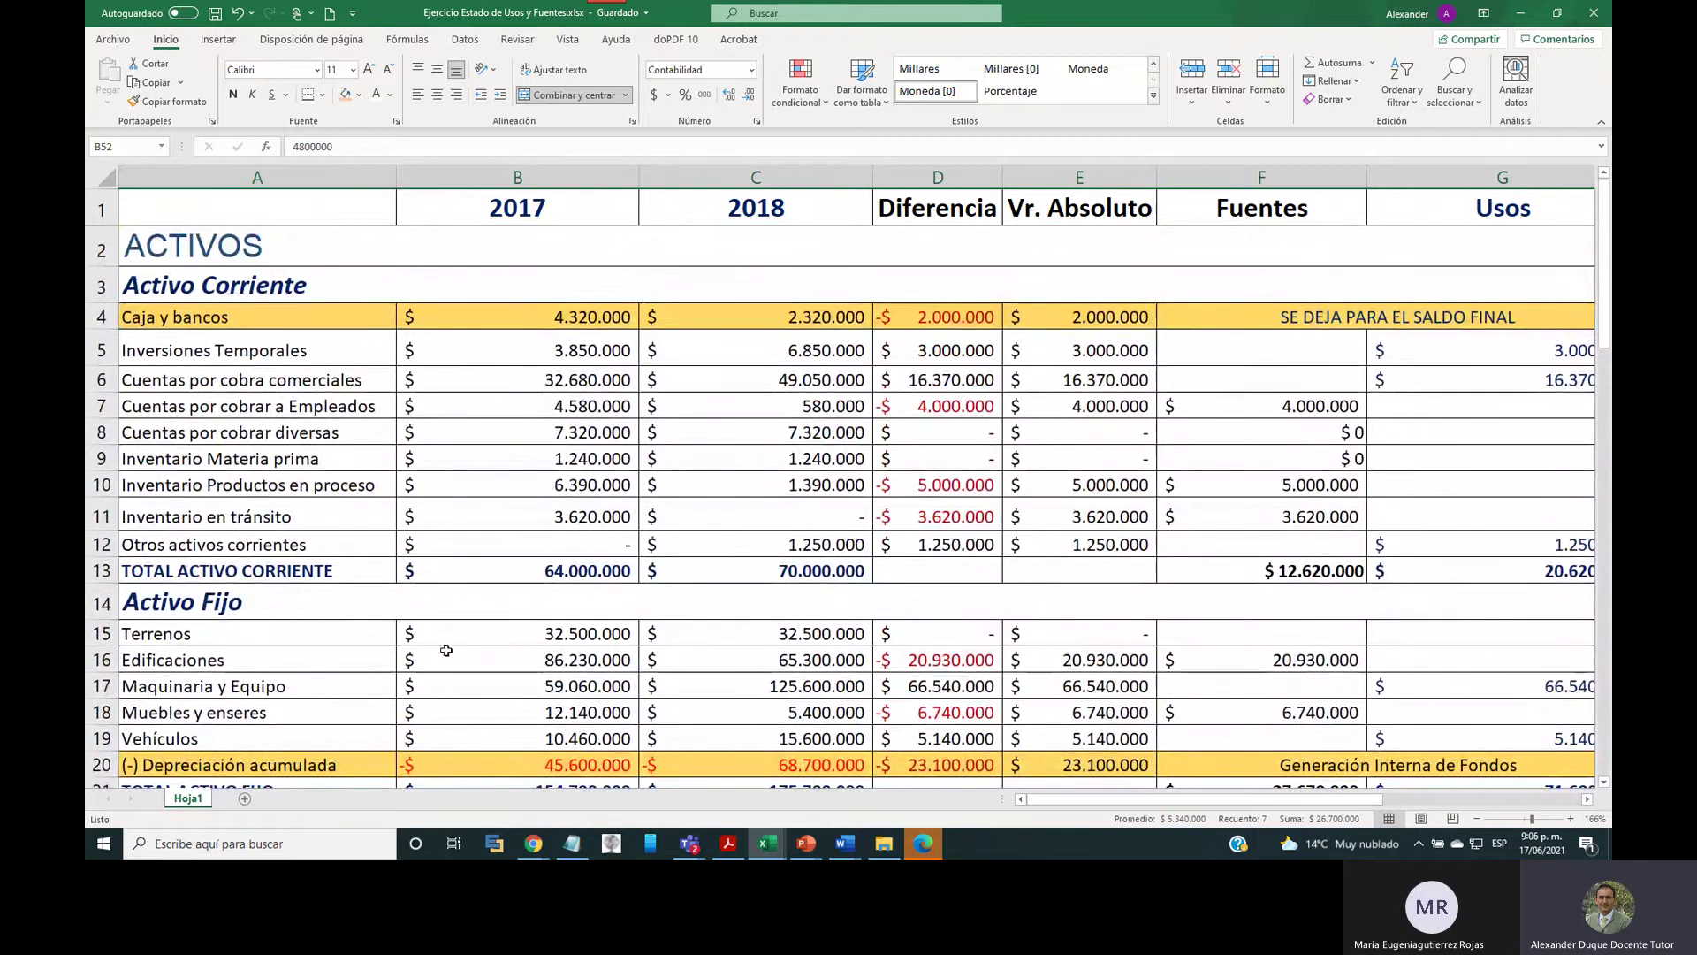
pyautogui.scroll(-2, 449, 650)
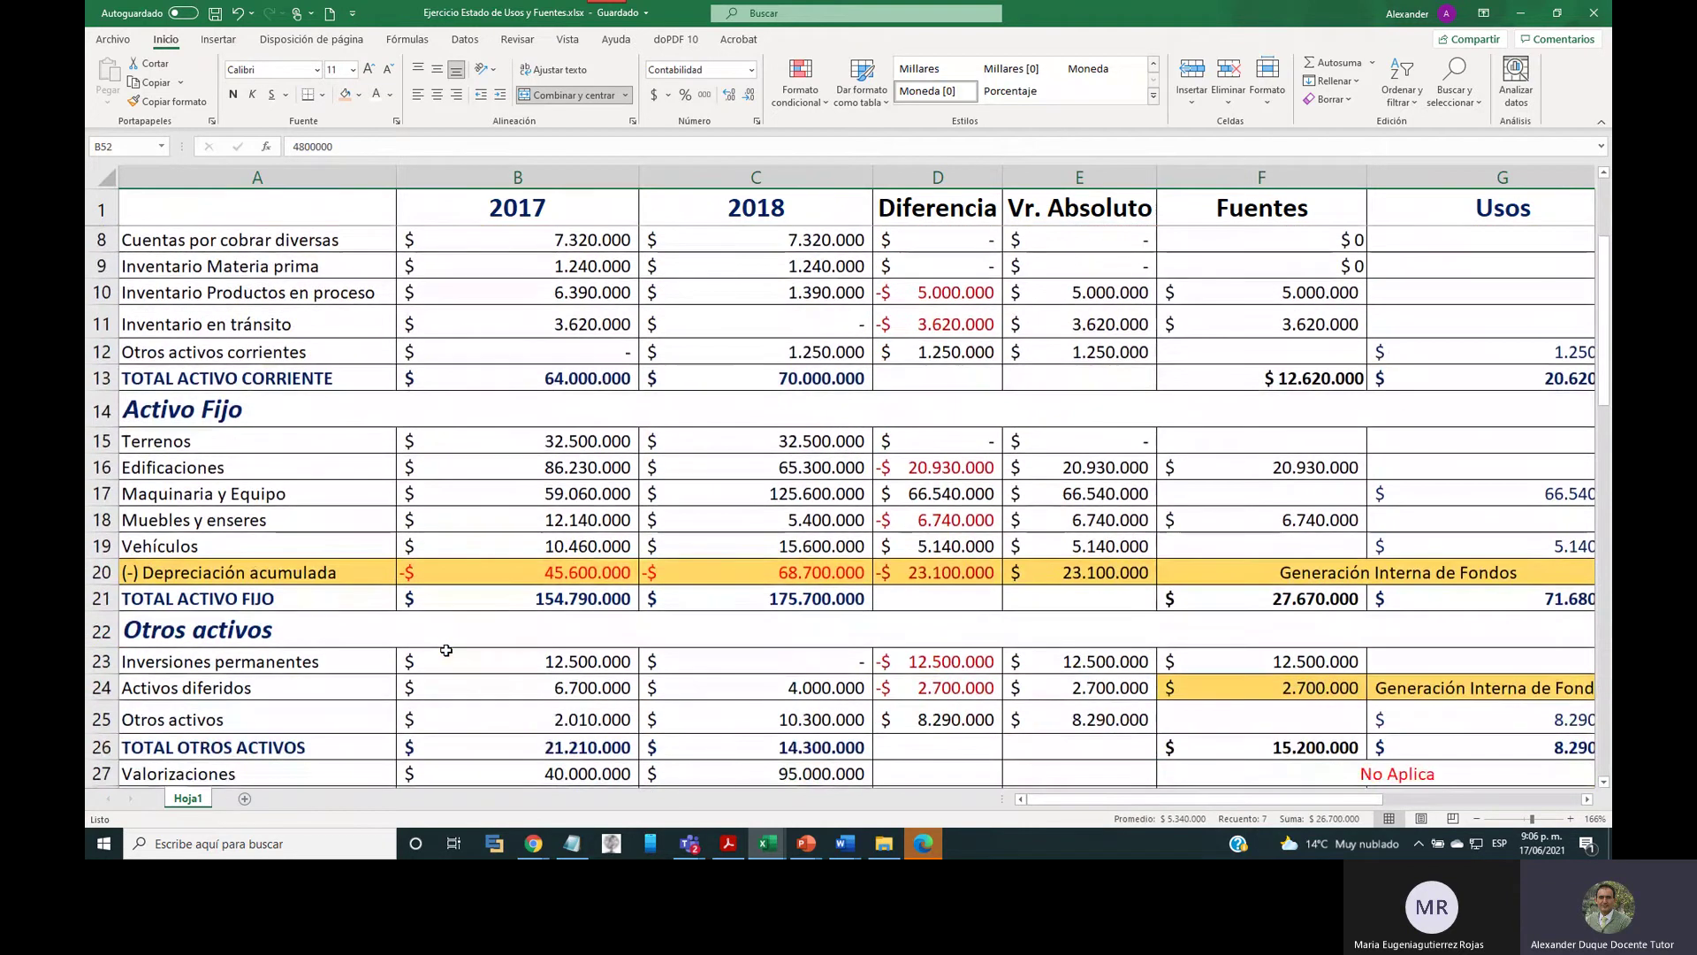
pyautogui.scroll(-3, 447, 650)
pyautogui.scroll(-3, 447, 650)
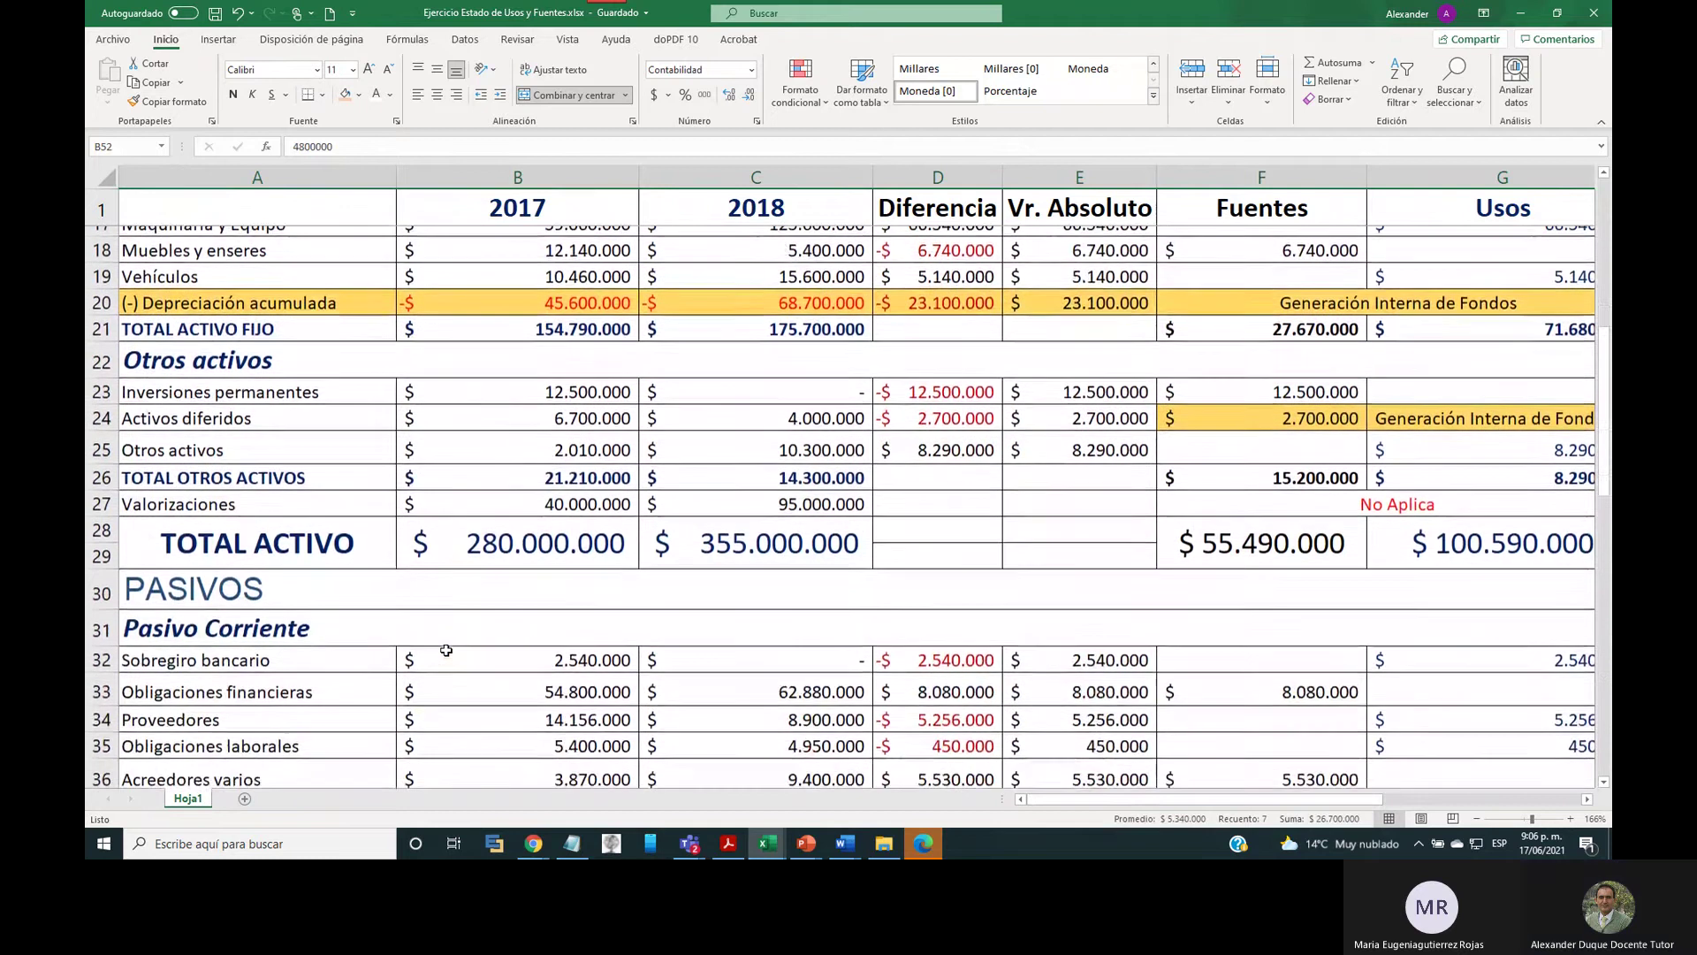
pyautogui.scroll(5, 447, 650)
pyautogui.scroll(2, 447, 650)
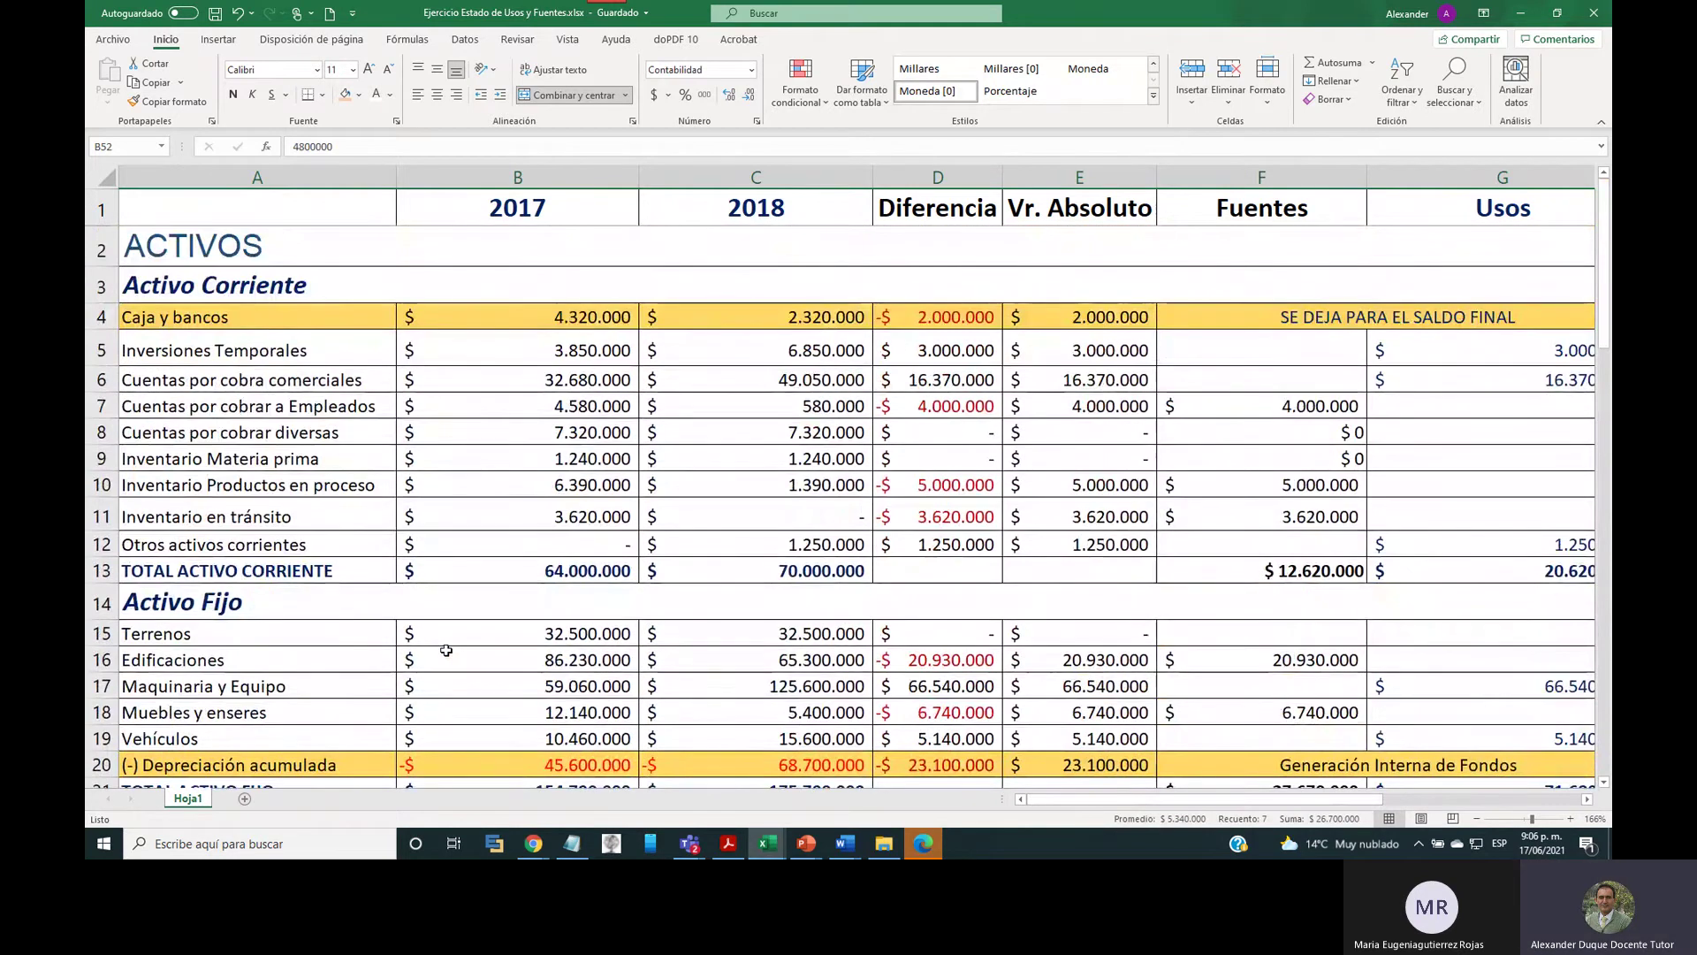
pyautogui.scroll(-2, 447, 650)
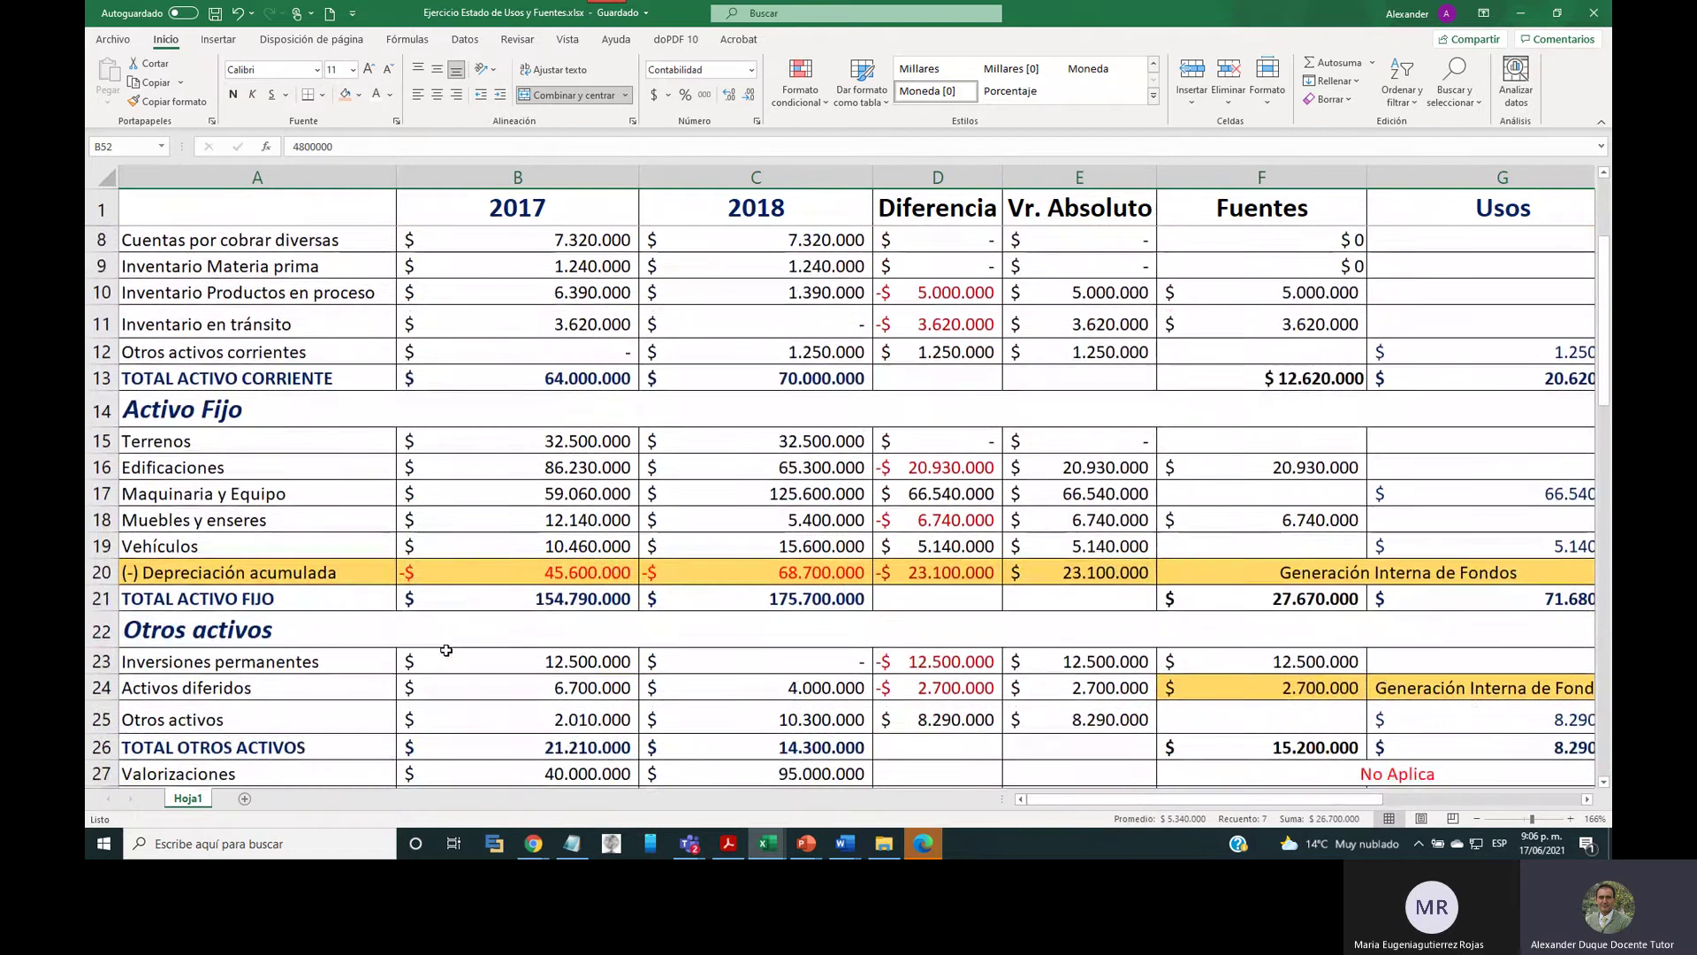
pyautogui.scroll(-2, 445, 650)
pyautogui.scroll(-1, 446, 649)
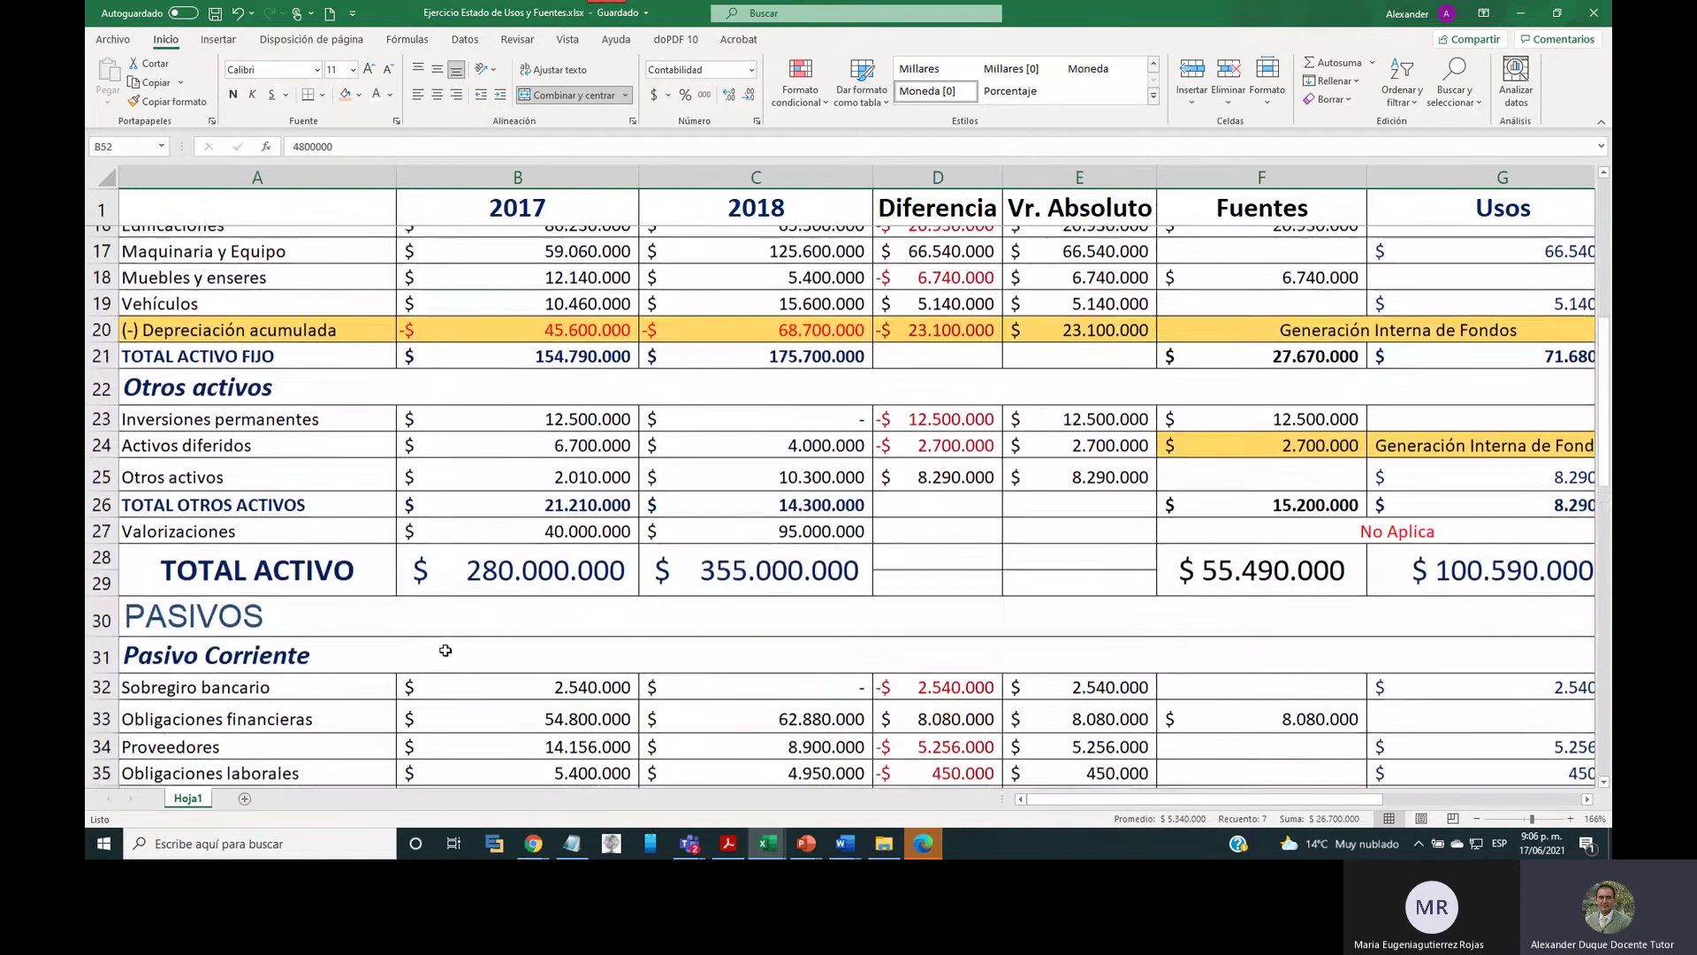
pyautogui.scroll(-1, 446, 649)
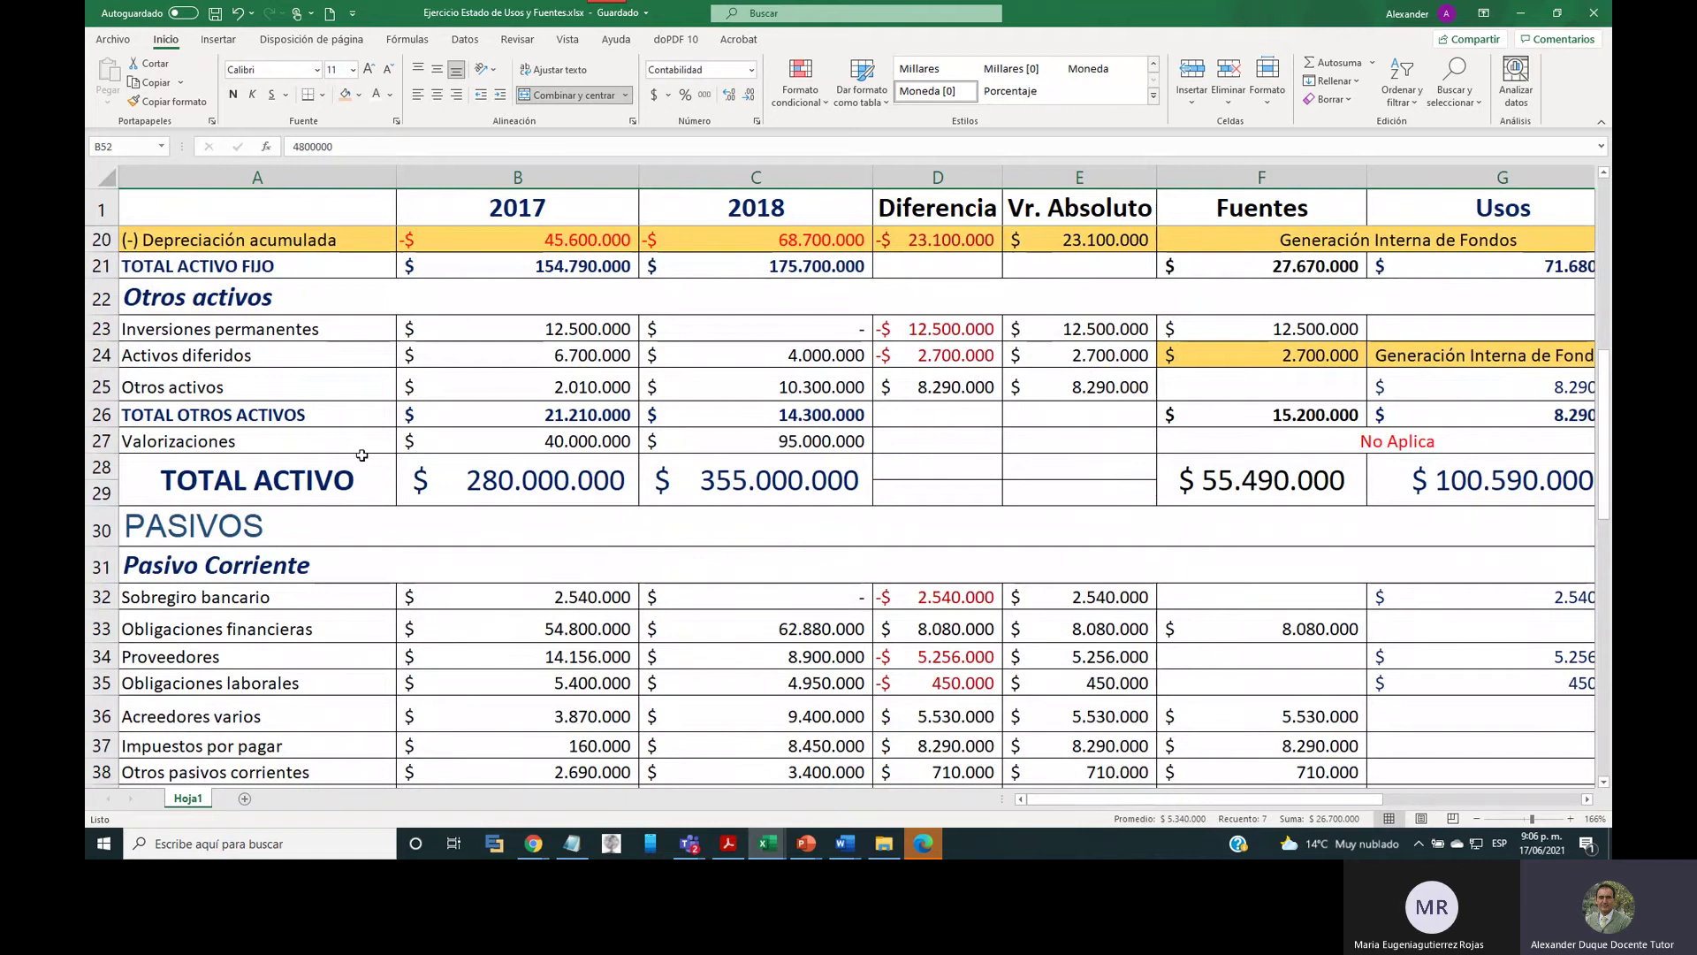
# Highlight the Activos diferidos row and the matching deferred amortization variation with its amount in the GIF table.
pyautogui.click(102, 355)
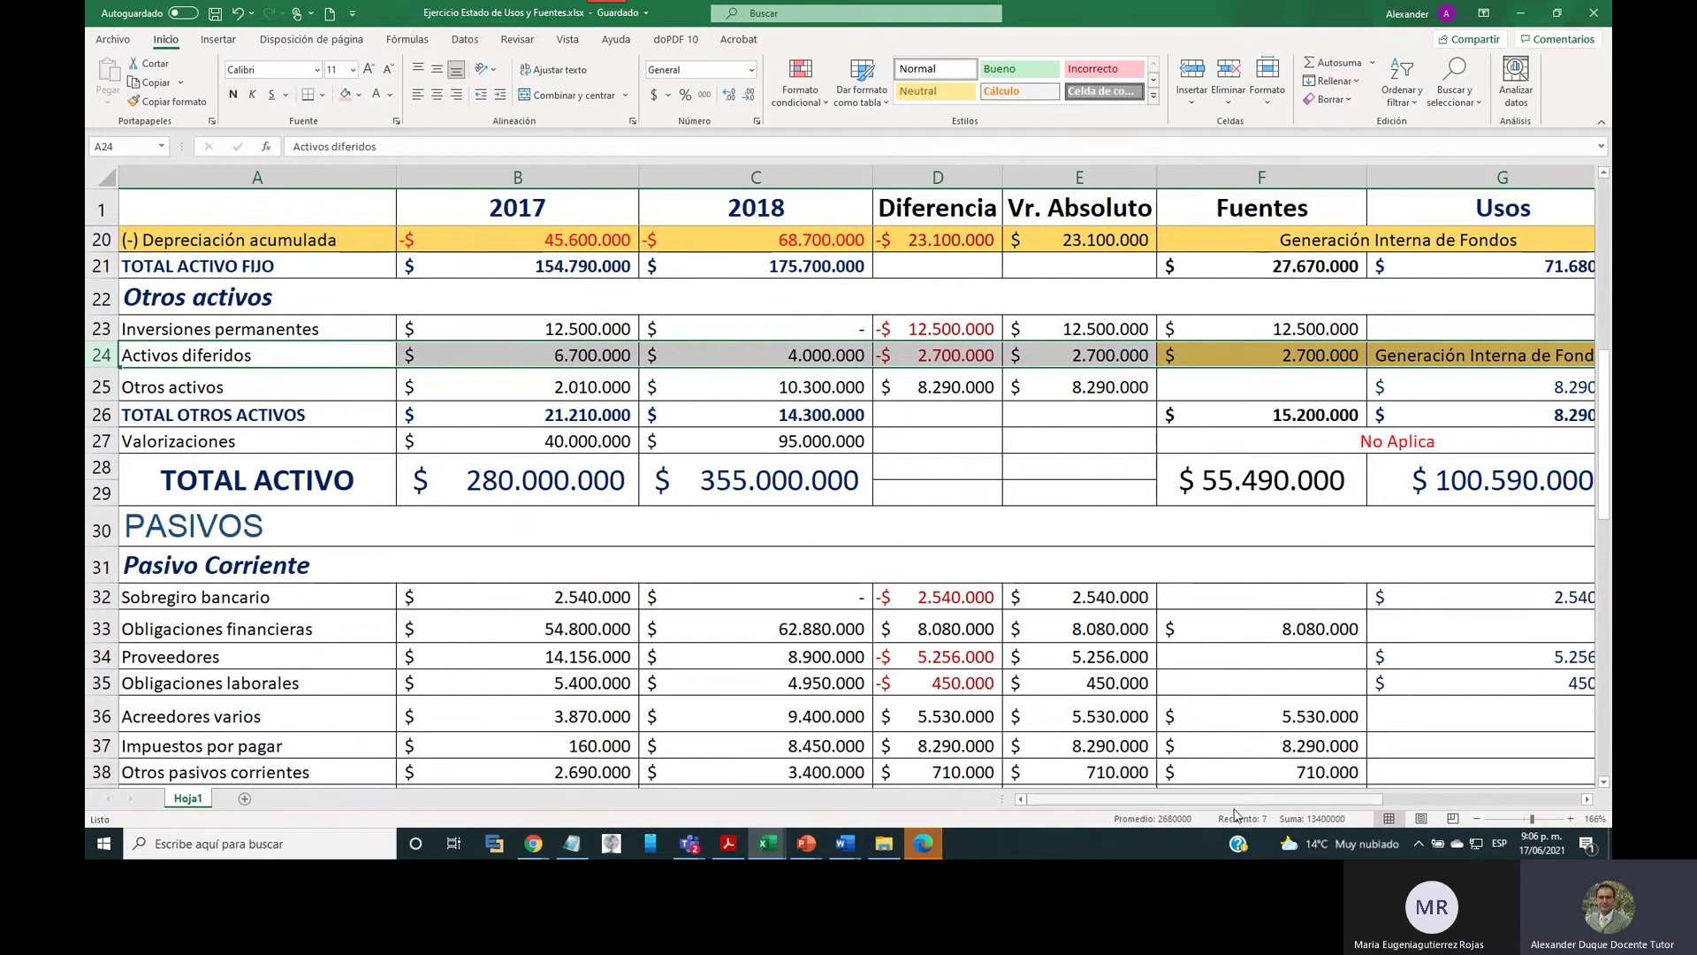
pyautogui.moveTo(1225, 805); pyautogui.dragTo(1450, 790)
pyautogui.scroll(6, 1200, 562)
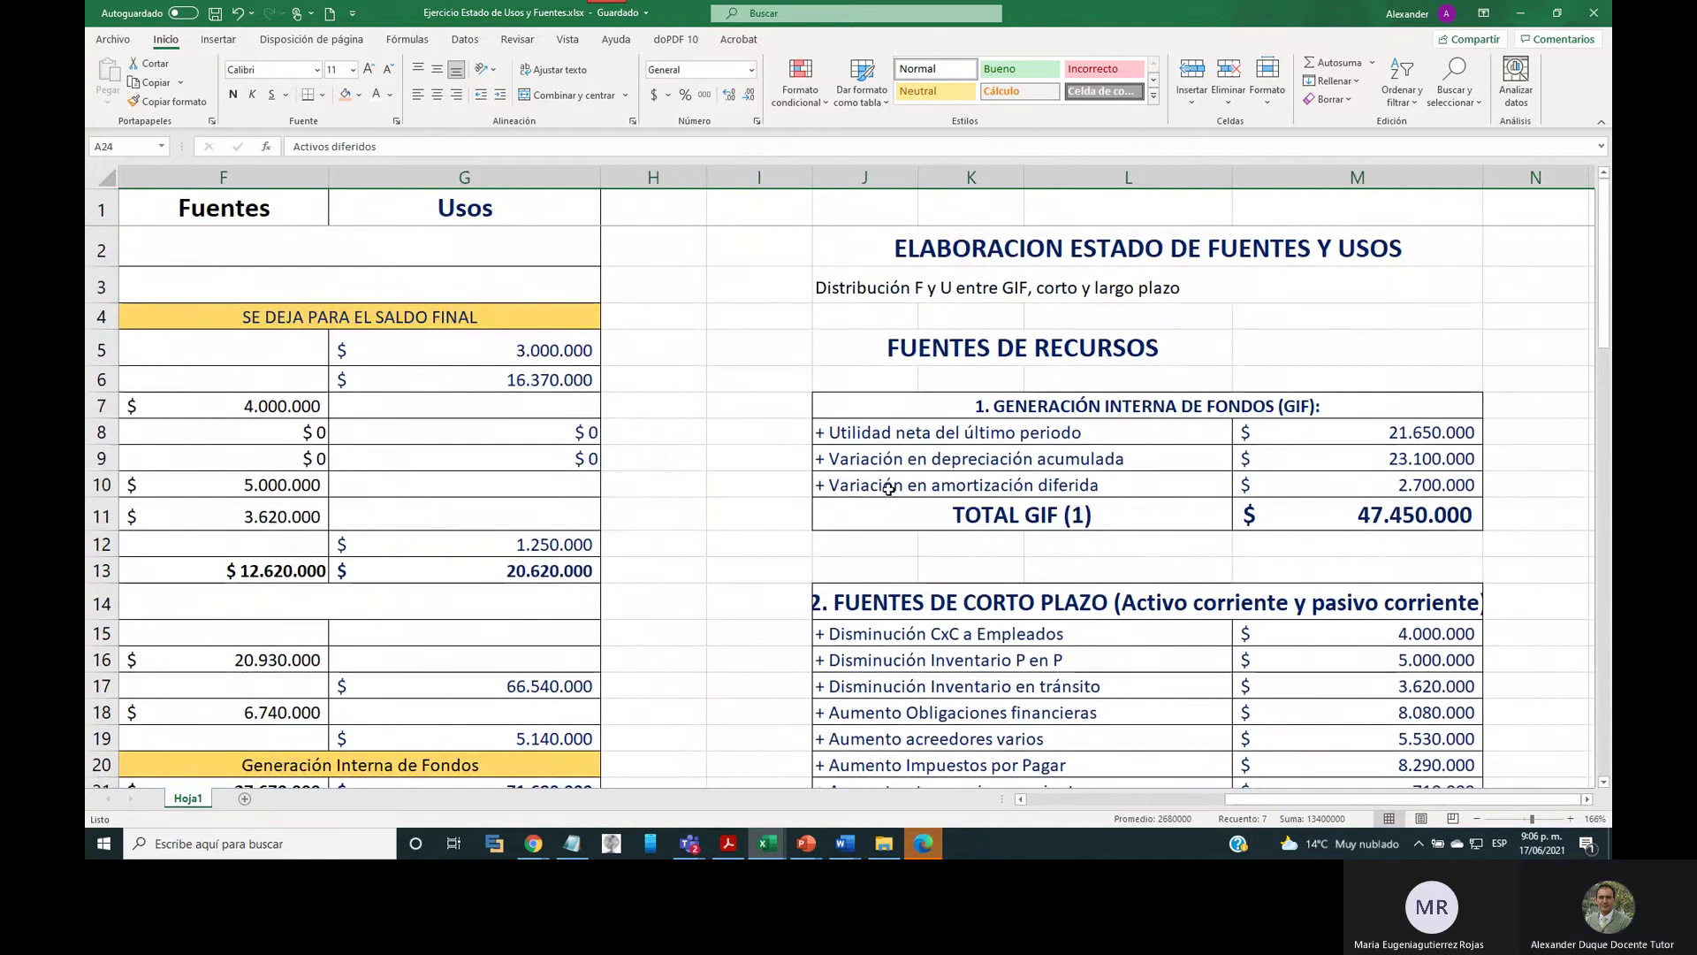
pyautogui.moveTo(906, 482); pyautogui.dragTo(1308, 485)
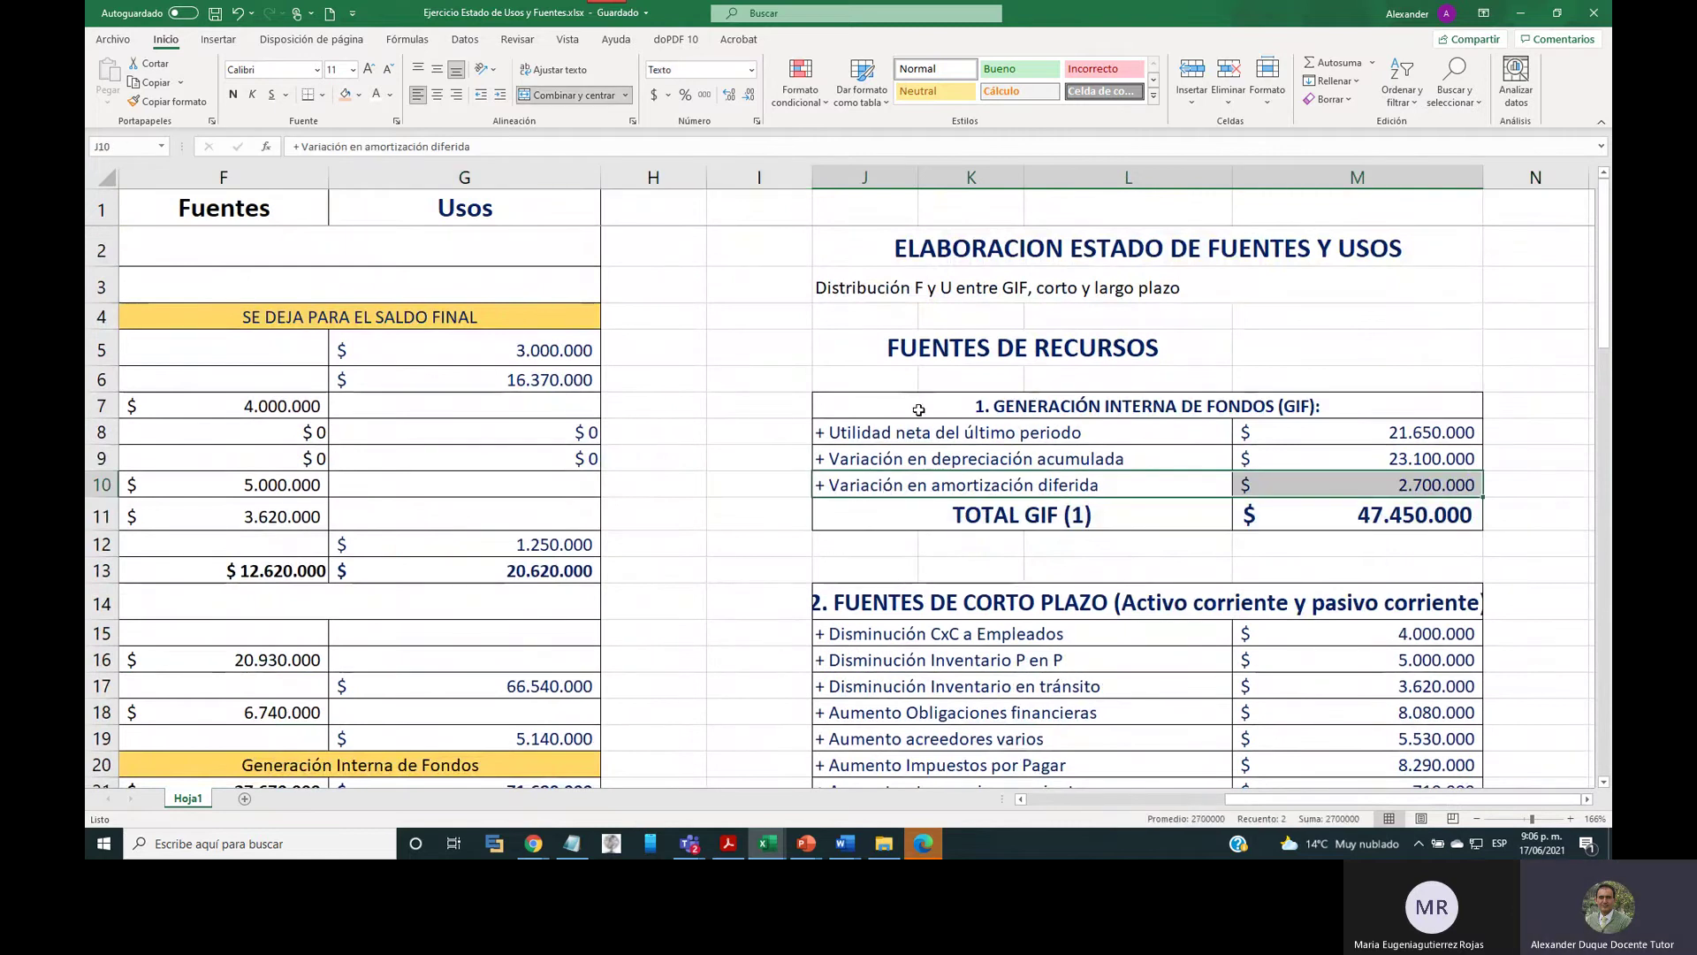
# Highlight the complete GIF table from heading to total, and the heading of the short-term sources section.
pyautogui.moveTo(915, 402); pyautogui.dragTo(1290, 525)
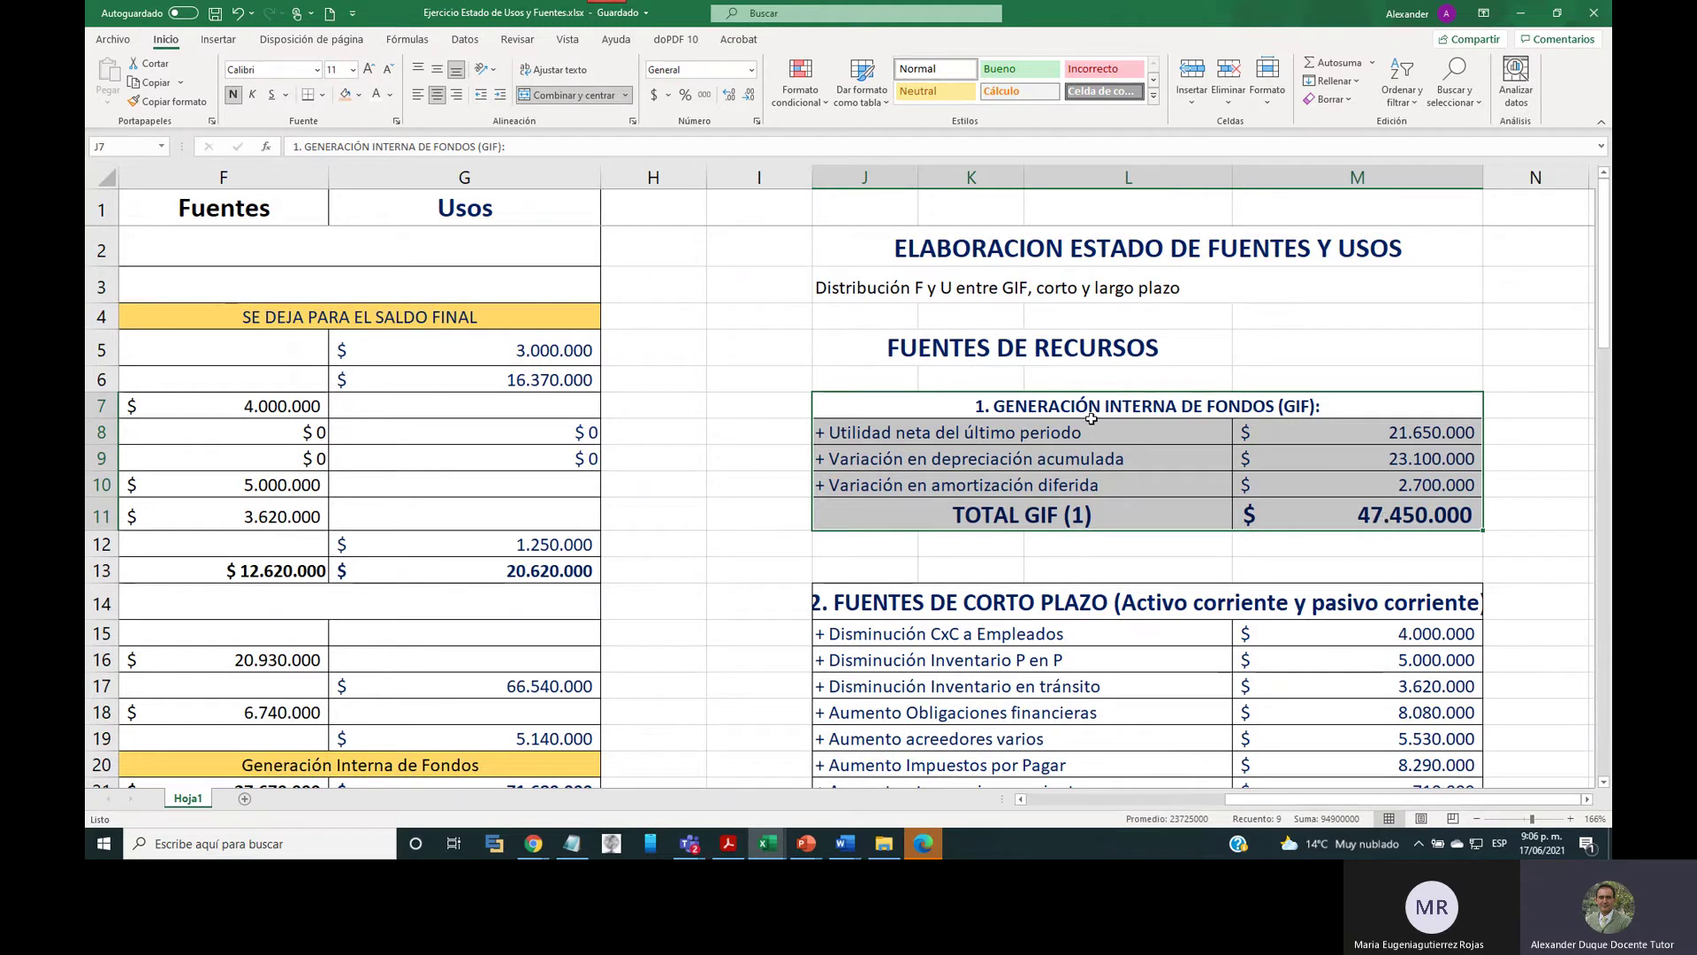
pyautogui.click(1030, 247)
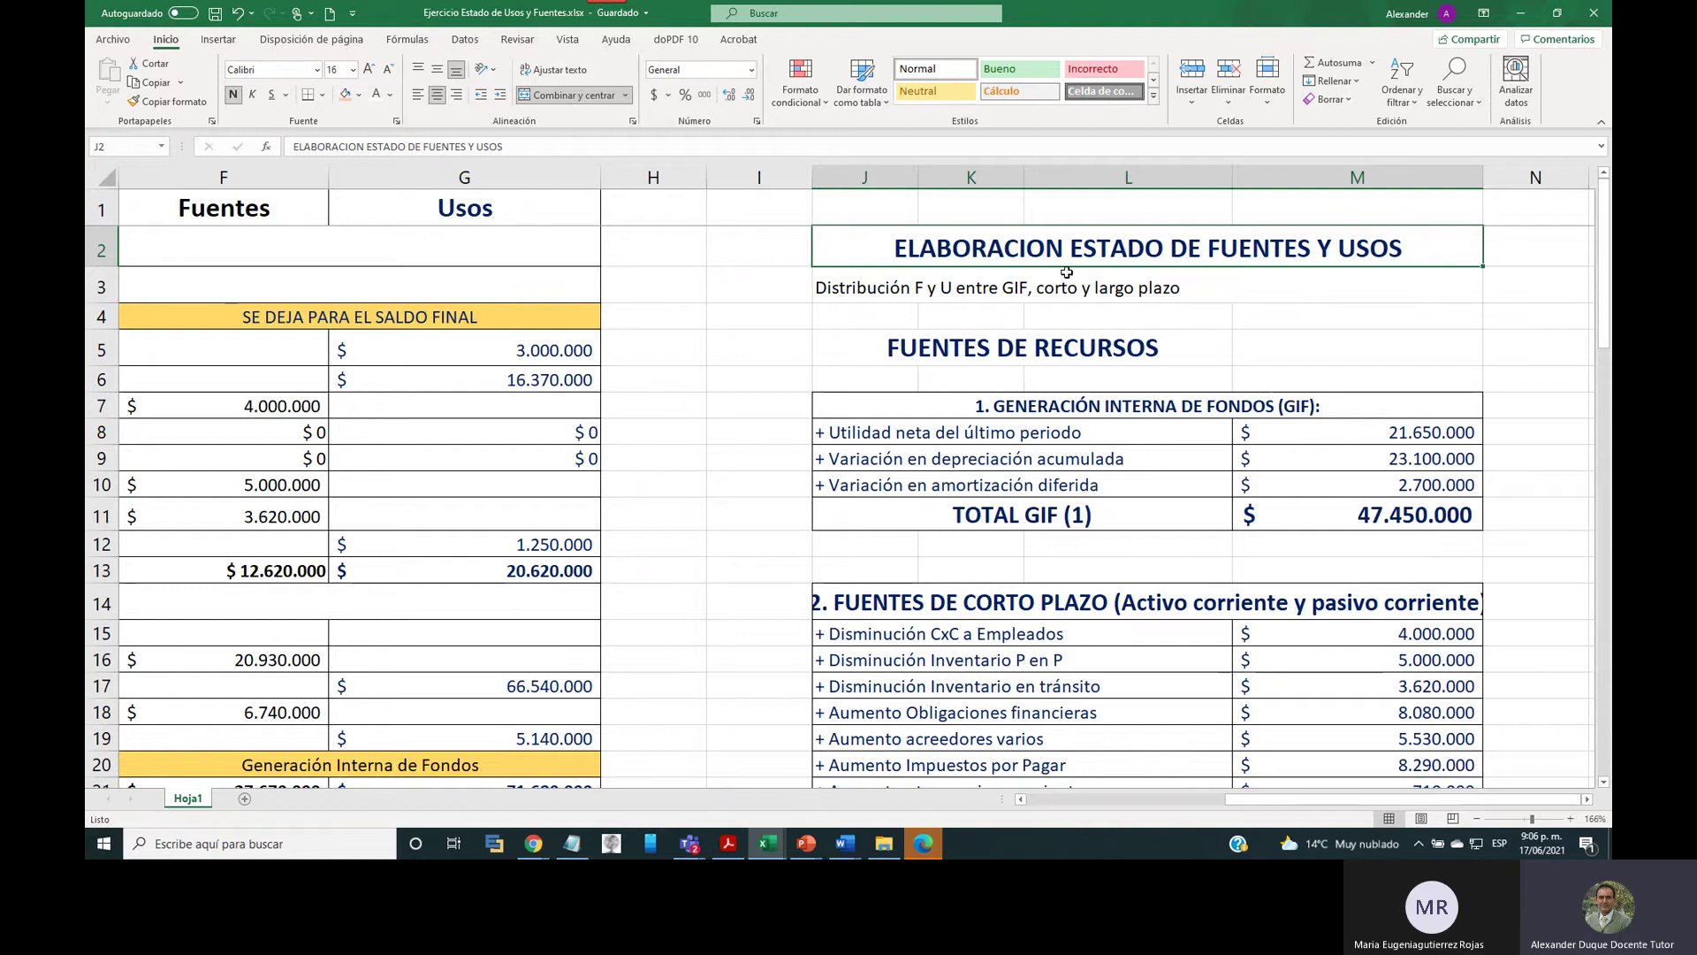
pyautogui.scroll(-2, 1115, 527)
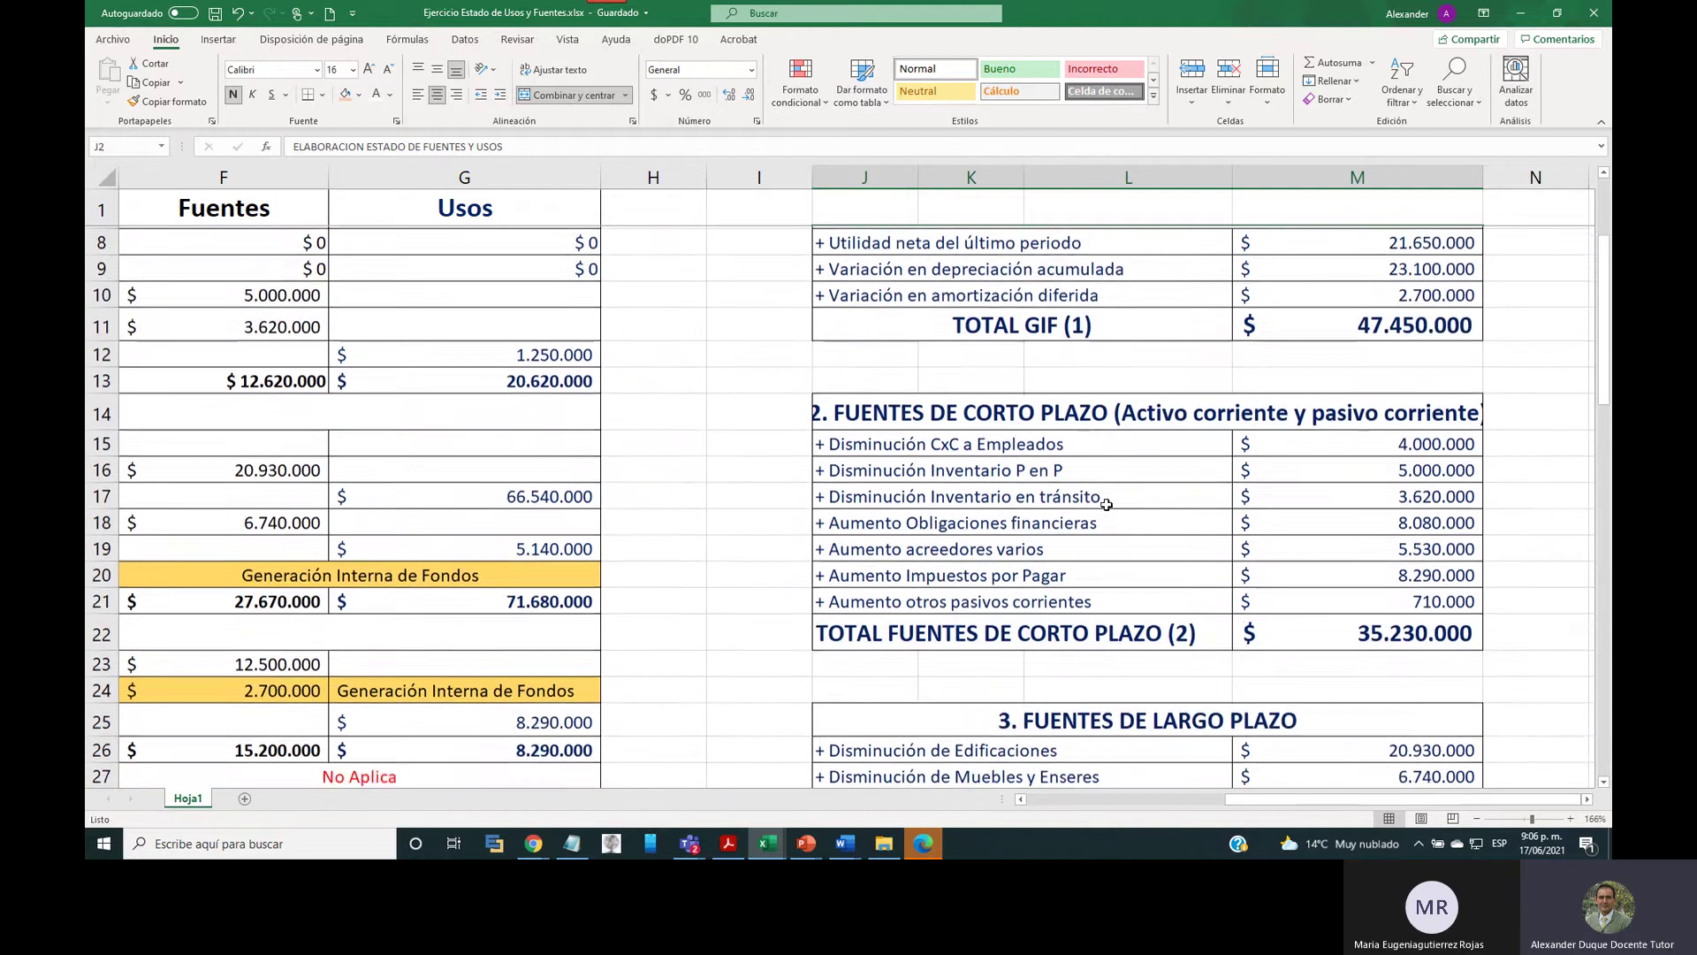
pyautogui.click(1023, 414)
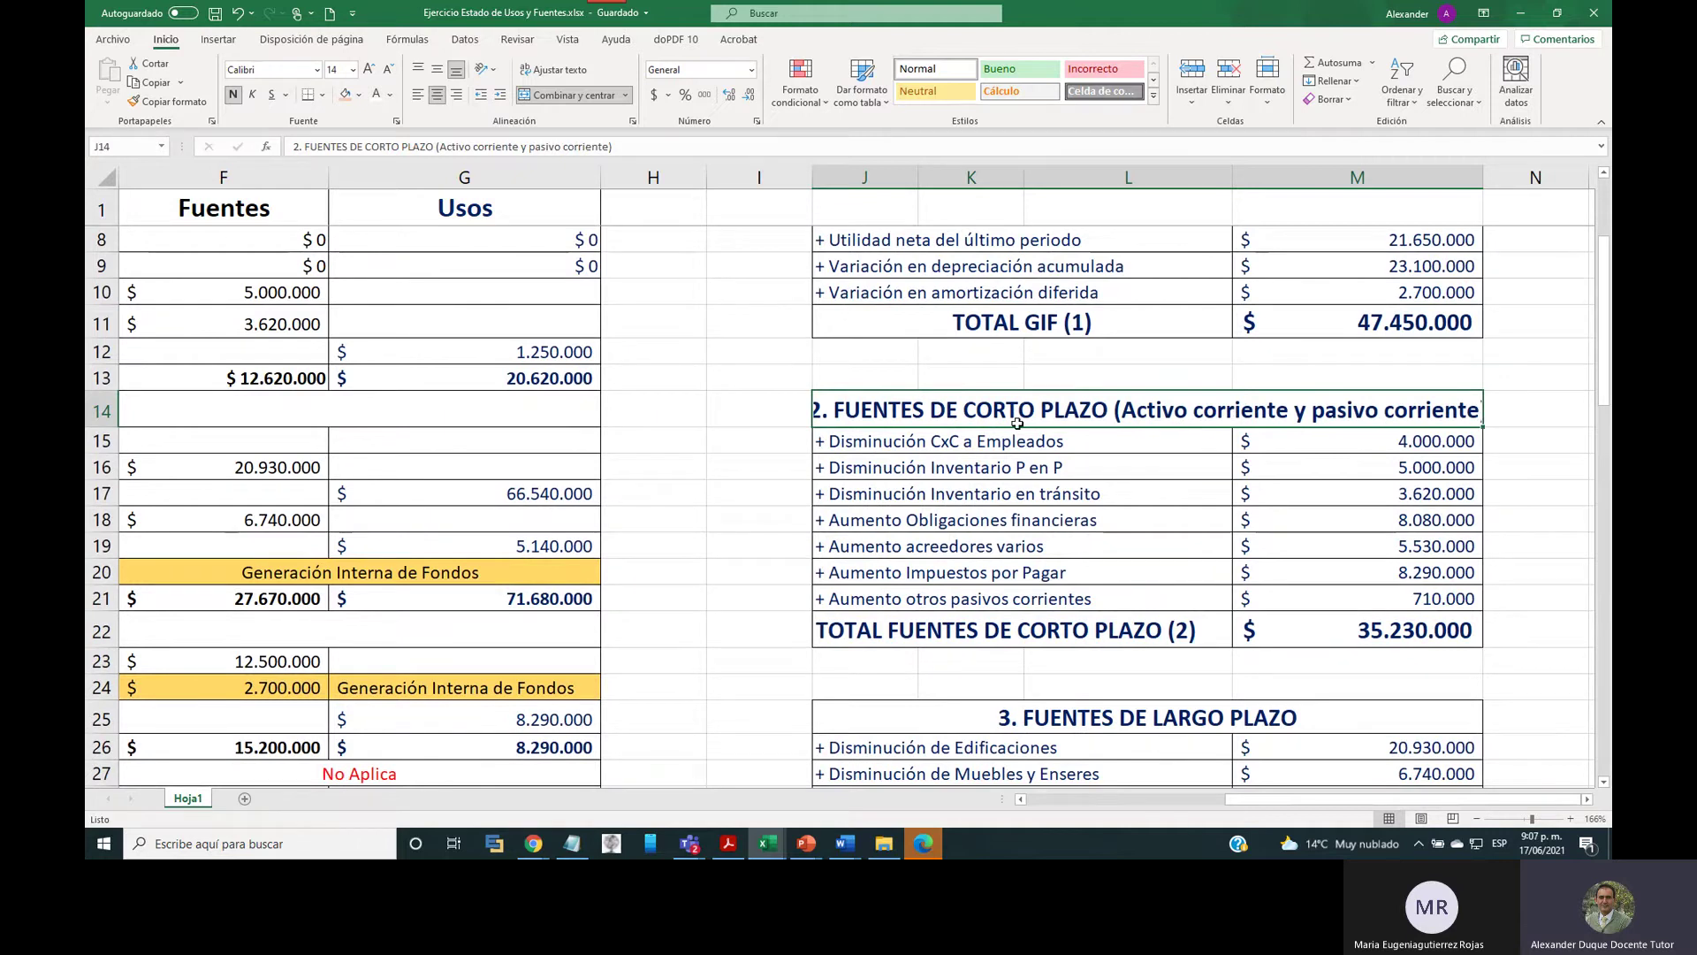
# Select the whole Fuentes column and view it alongside the balance sheet account names.
pyautogui.click(247, 177)
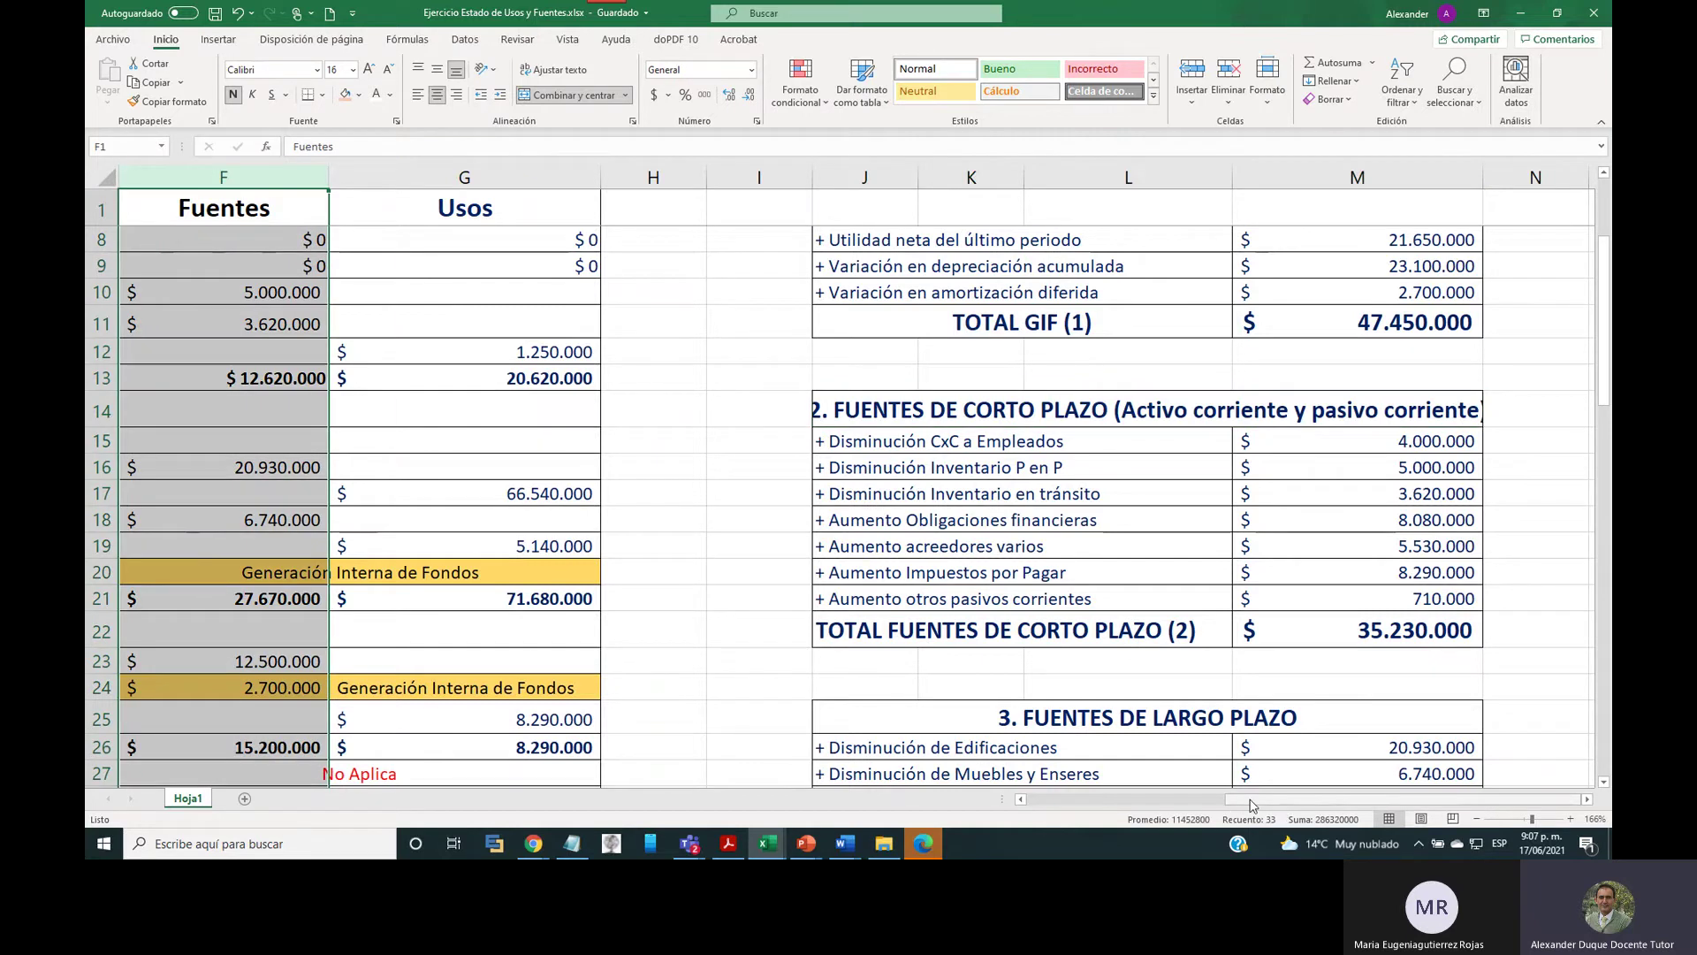
pyautogui.moveTo(1251, 803); pyautogui.dragTo(1131, 803)
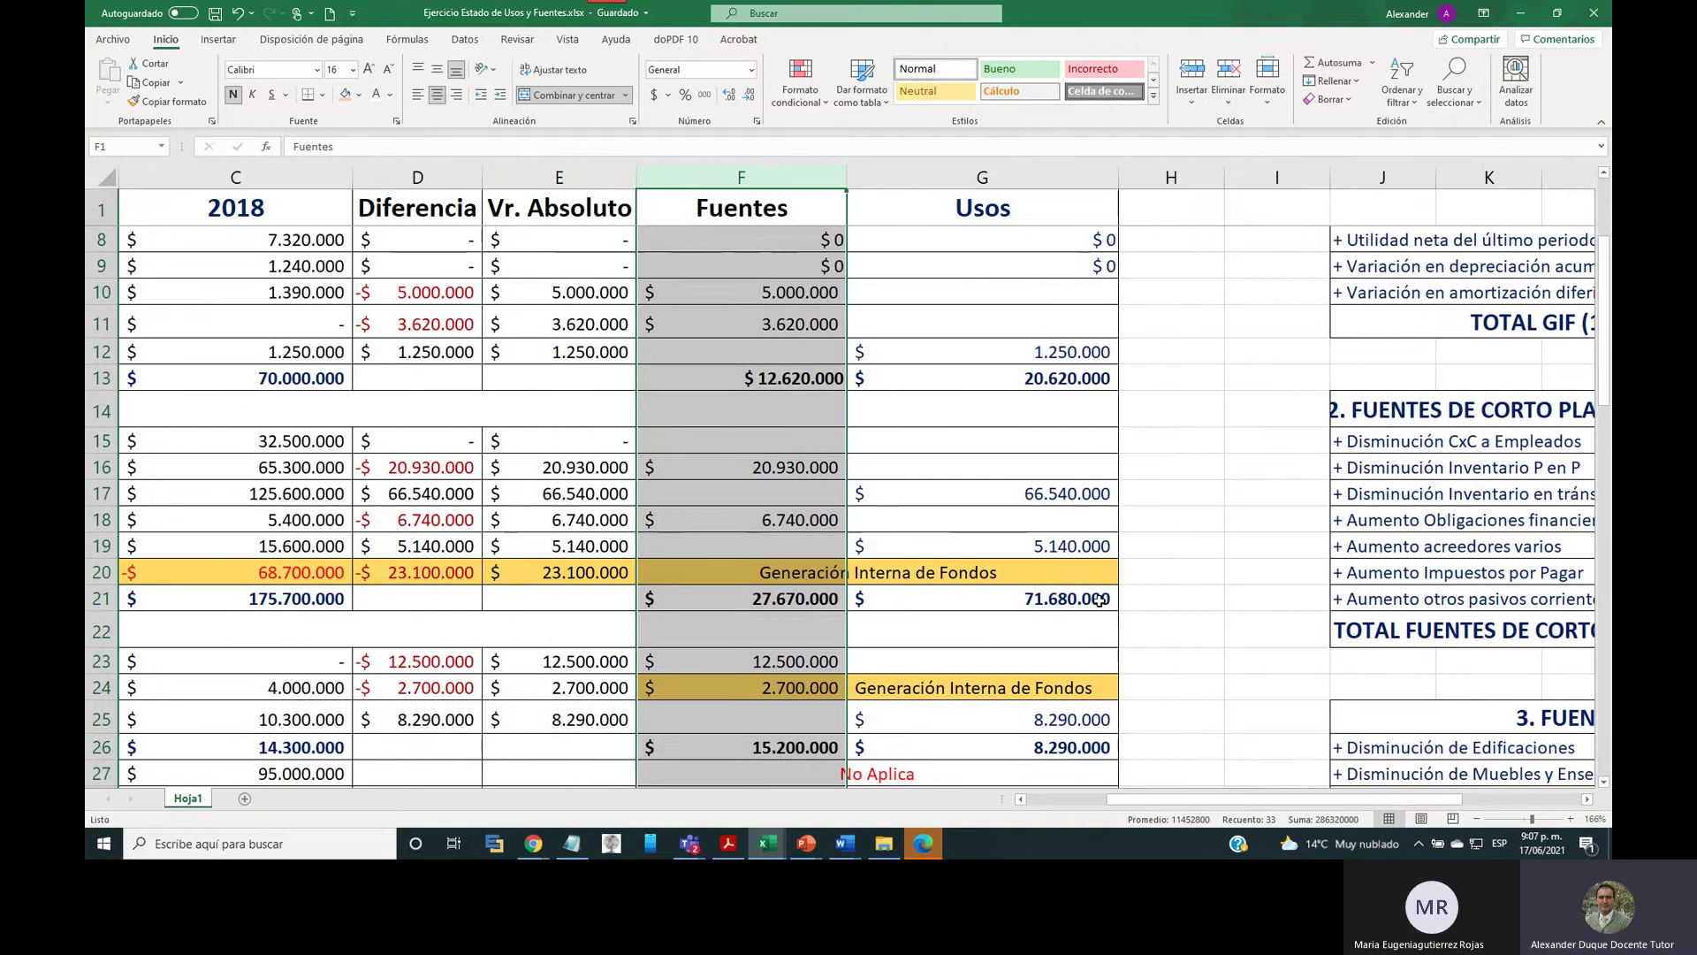
pyautogui.scroll(2, 1099, 600)
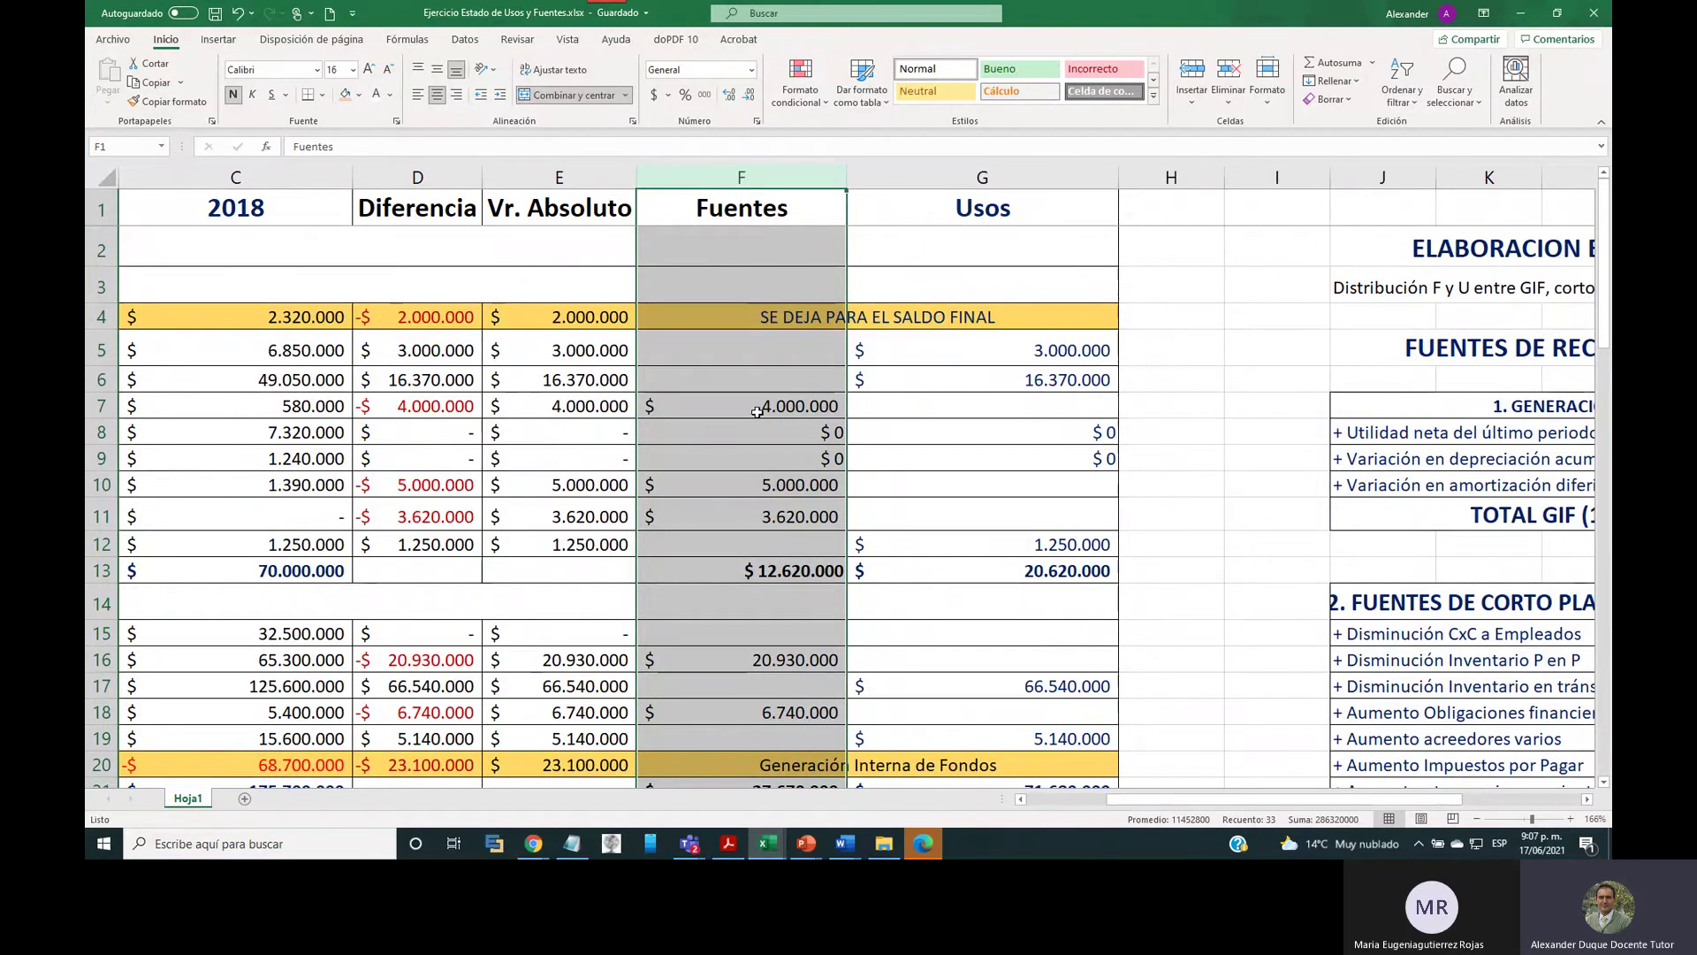
pyautogui.moveTo(1207, 800); pyautogui.dragTo(1127, 803)
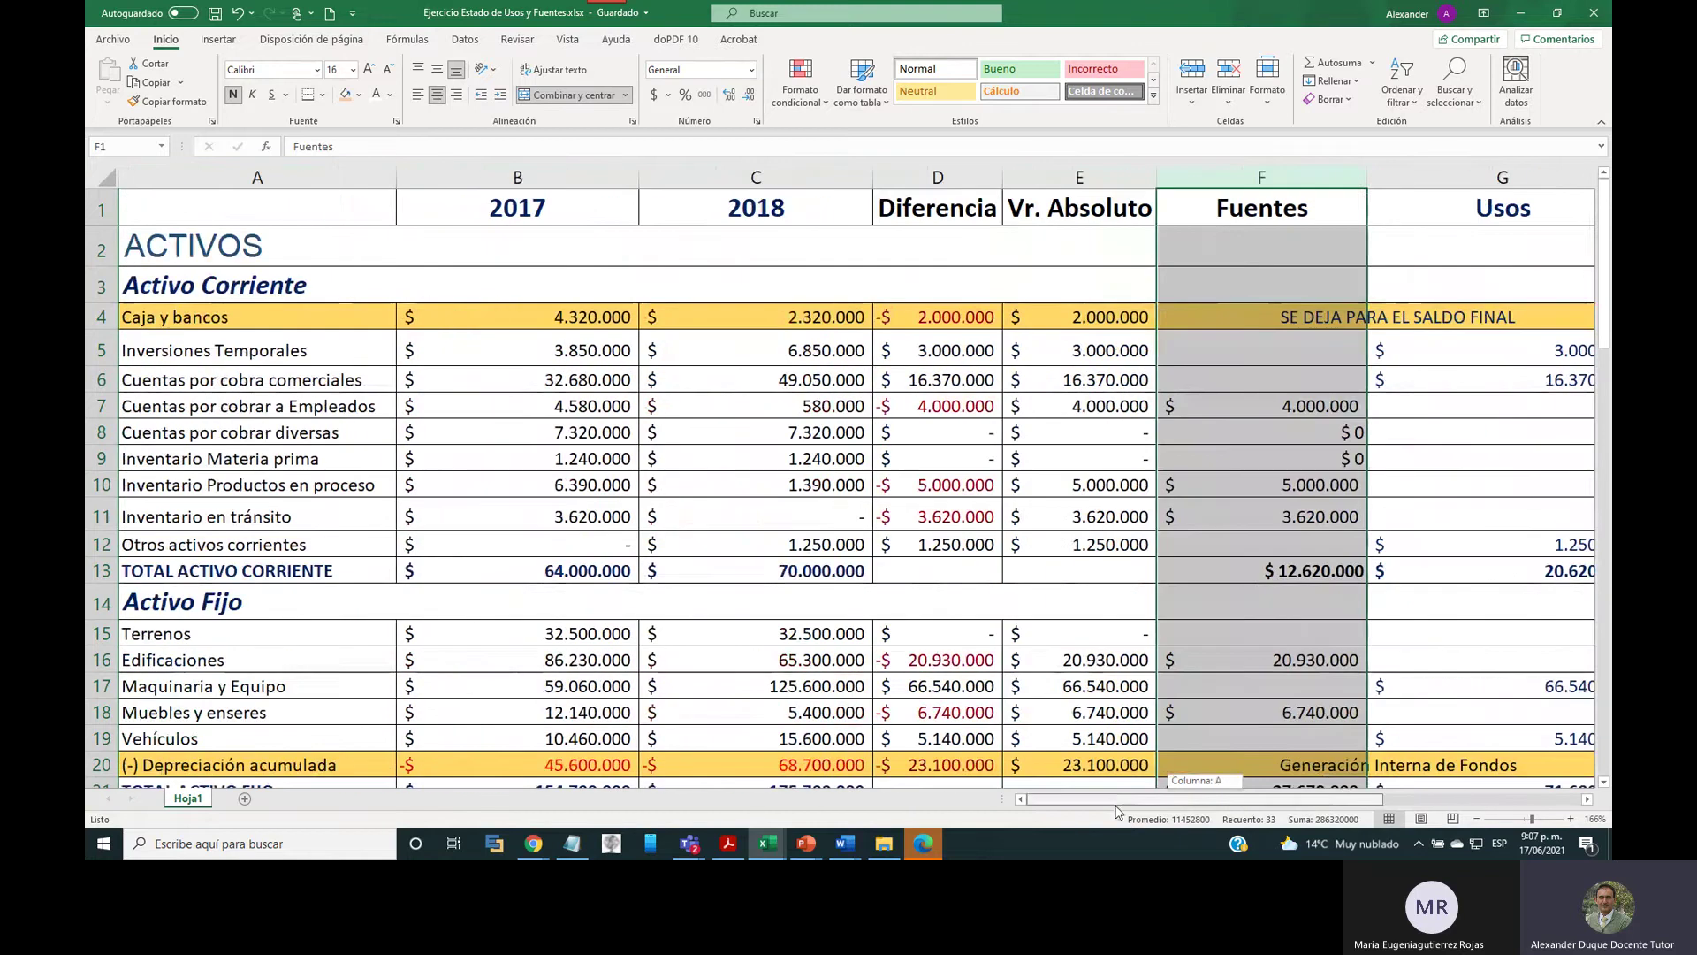
# Select the Cuentas por cobrar a Empleados row from its Fuentes amount back to the account name.
pyautogui.click(1197, 405)
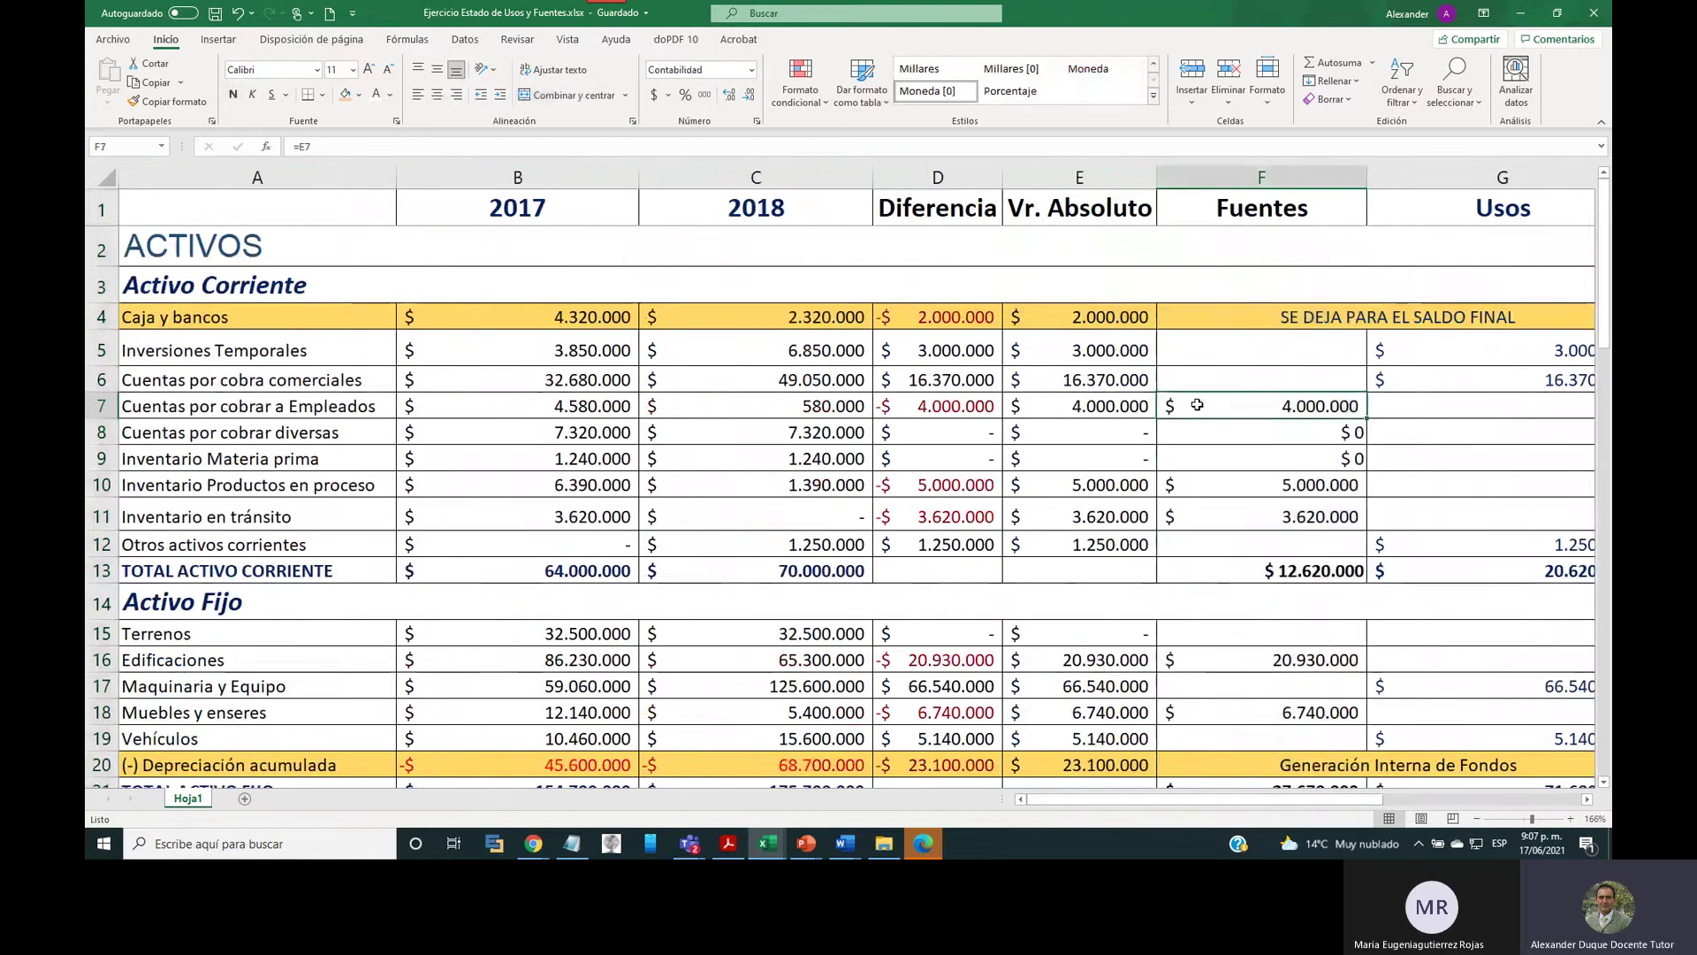
pyautogui.hotkey('shift', 'Left')
pyautogui.hotkey('shift', 'Left')
pyautogui.hotkey('shift', 'Left')
pyautogui.hotkey('shift', 'Left')
pyautogui.hotkey('shift', 'Left')
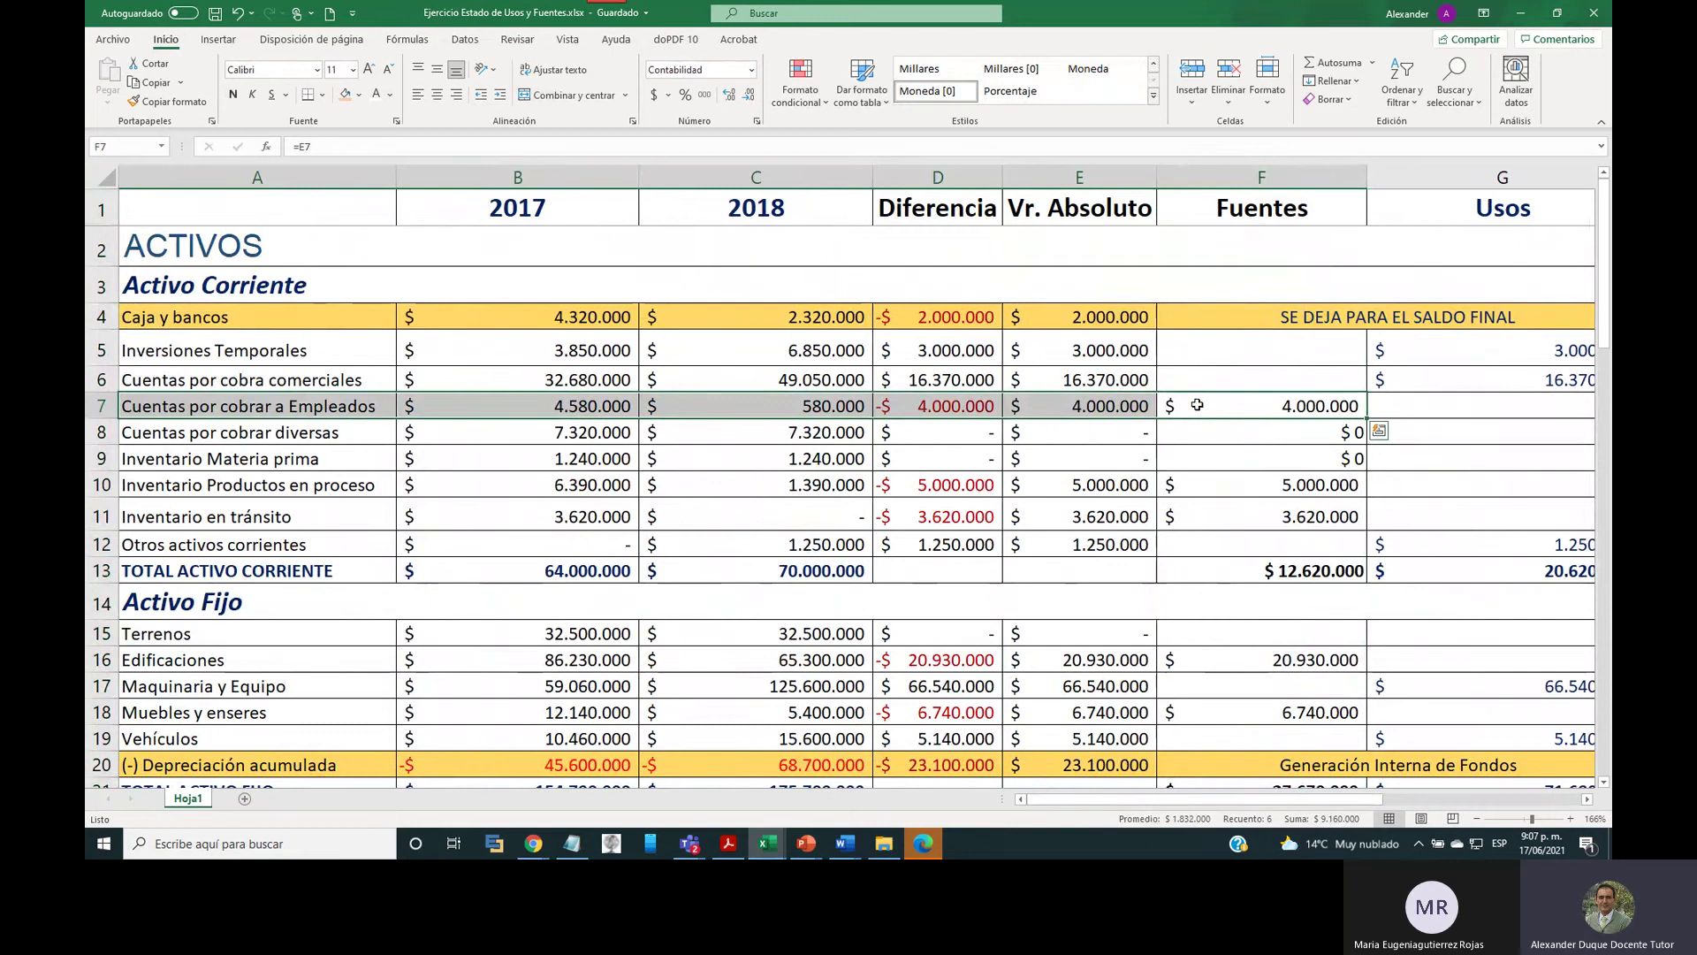
# Select the Inventario Productos en proceso and Inventario en tránsito rows from the account names through the Fuentes column.
pyautogui.click(213, 478)
pyautogui.hotkey('shift', 'Right')
pyautogui.hotkey('shift', 'Right')
pyautogui.hotkey('shift', 'Right')
pyautogui.hotkey('shift', 'Right')
pyautogui.hotkey('shift', 'Right')
pyautogui.hotkey('shift', 'Right')
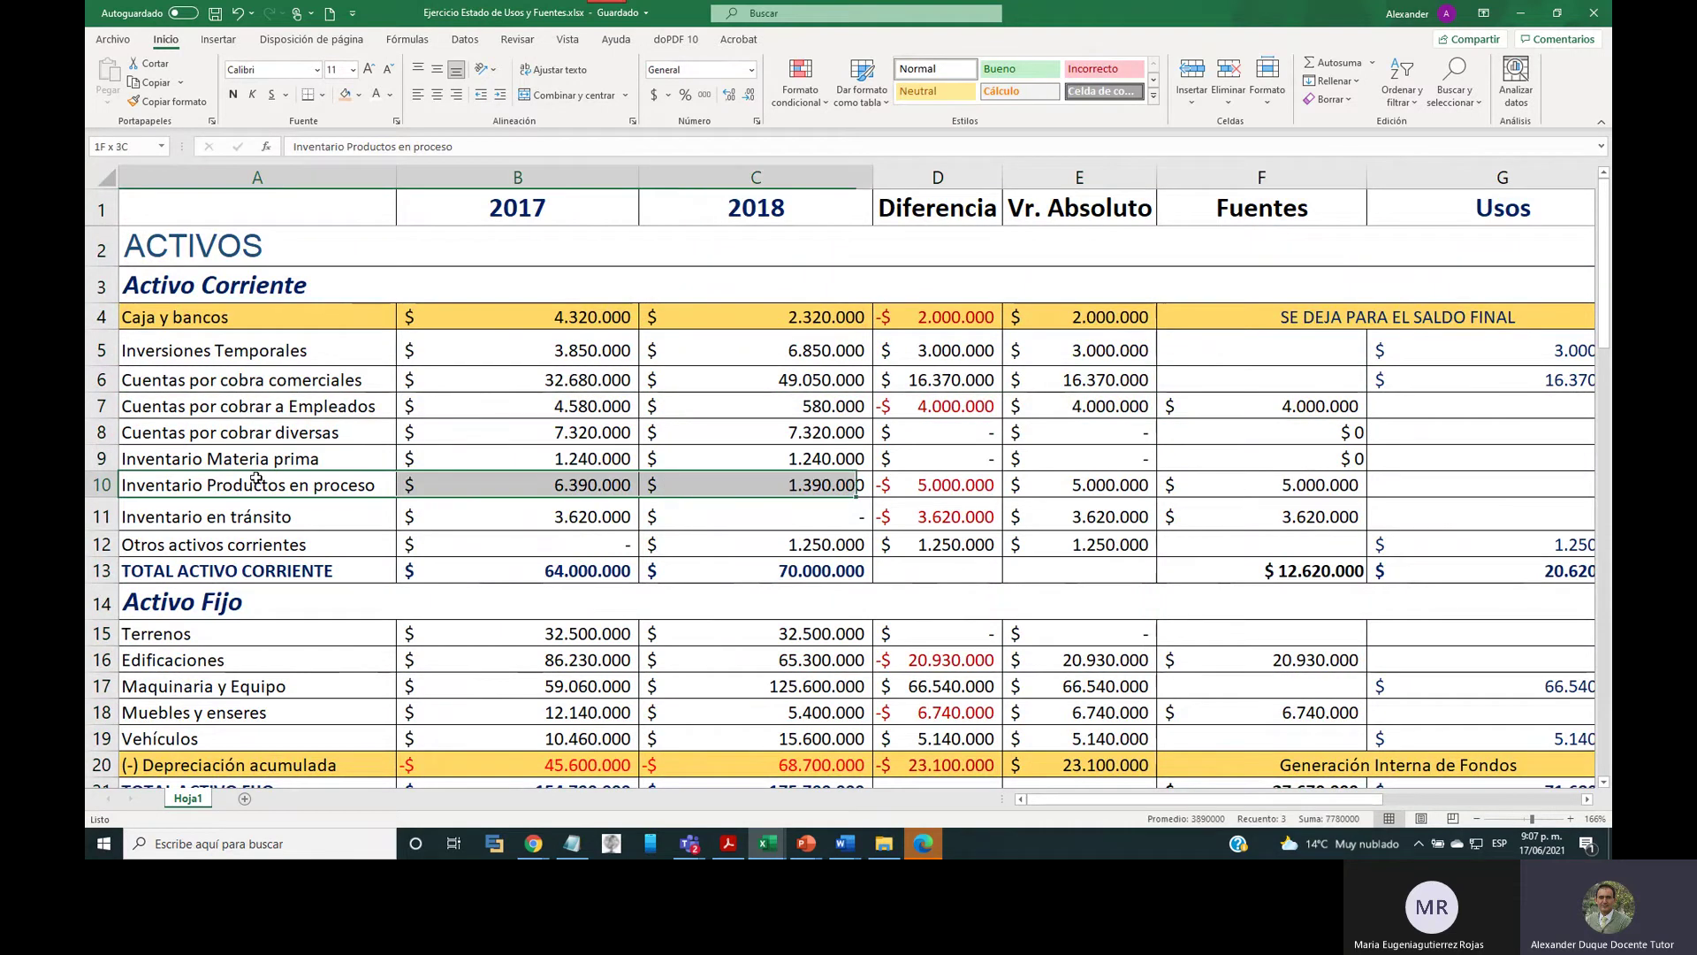
pyautogui.hotkey('shift', 'Left')
pyautogui.hotkey('shift', 'Left')
pyautogui.hotkey('shift', 'Right')
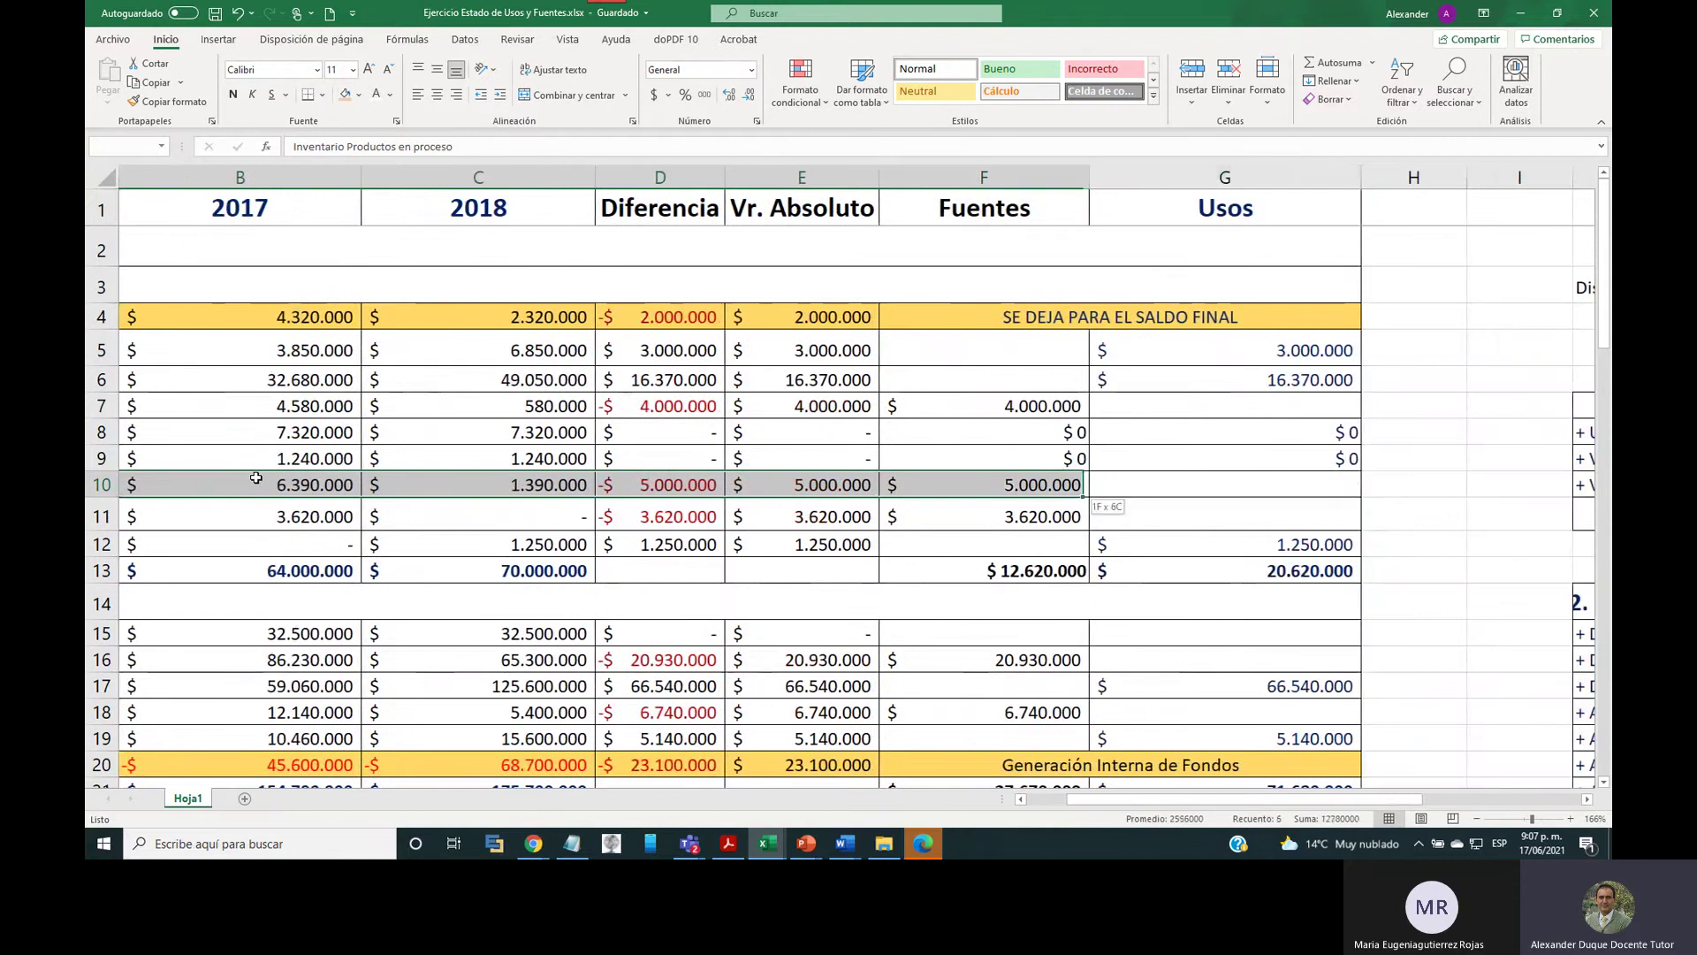
pyautogui.hotkey('shift', 'Down')
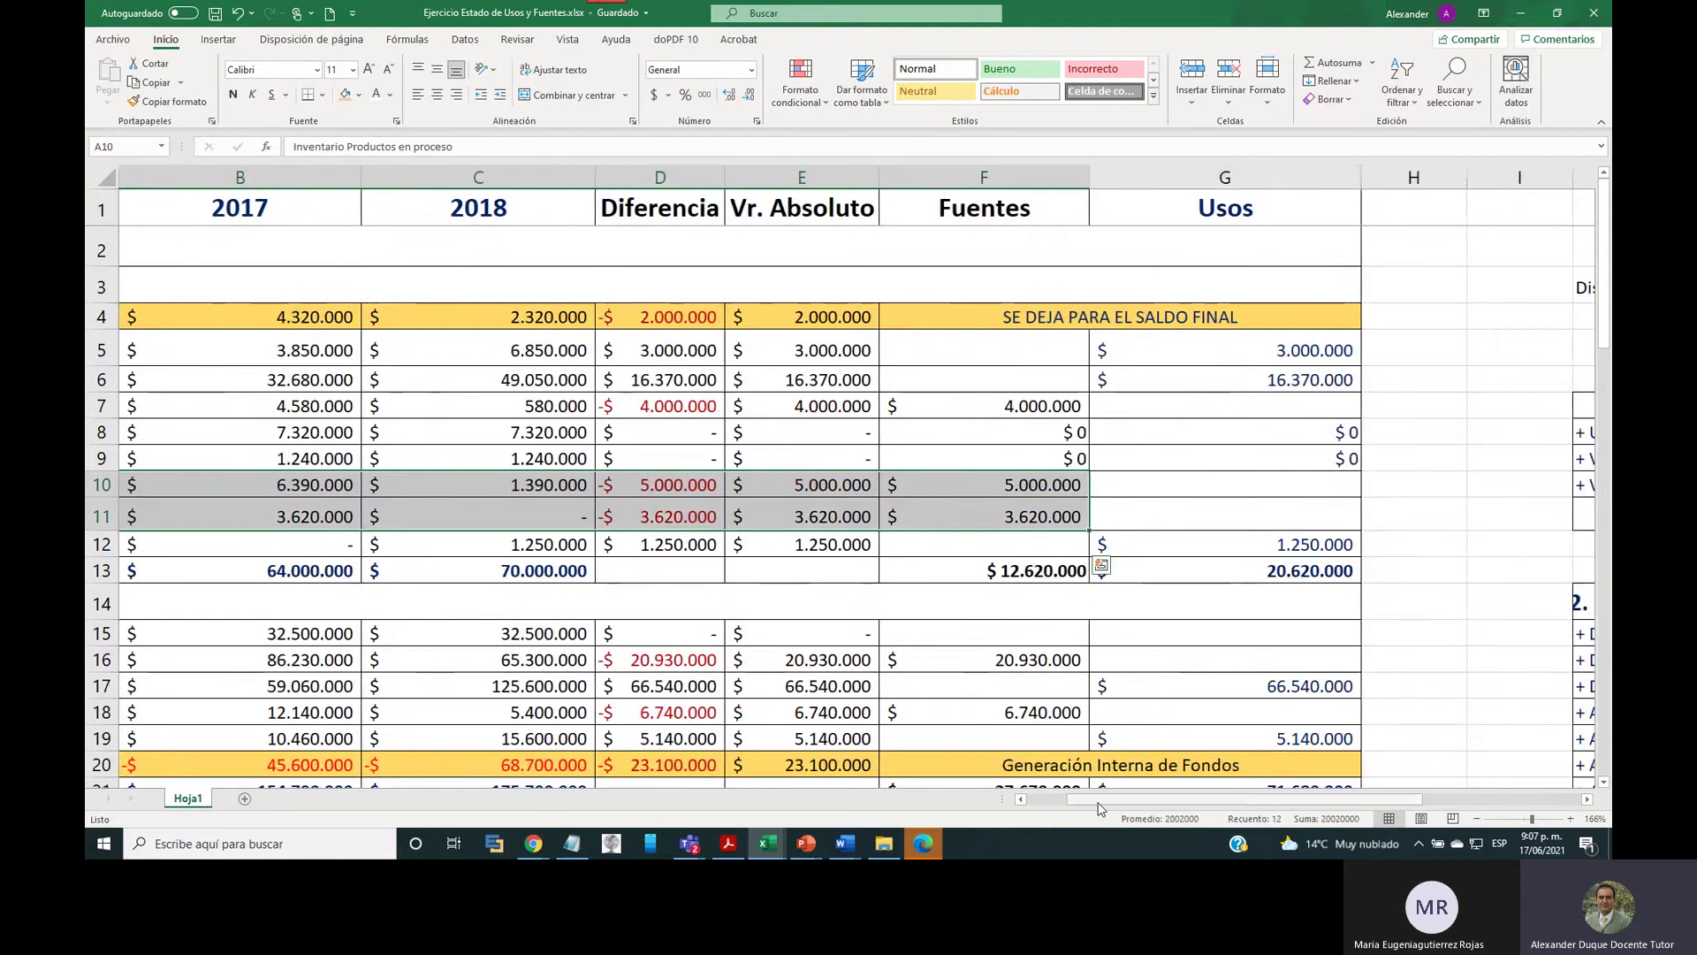
# Compare the two inventory rows' Fuentes amounts with their entries in the short-term sources table.
pyautogui.moveTo(1107, 800); pyautogui.dragTo(1017, 806)
pyautogui.hscroll(3, 1181, 645)
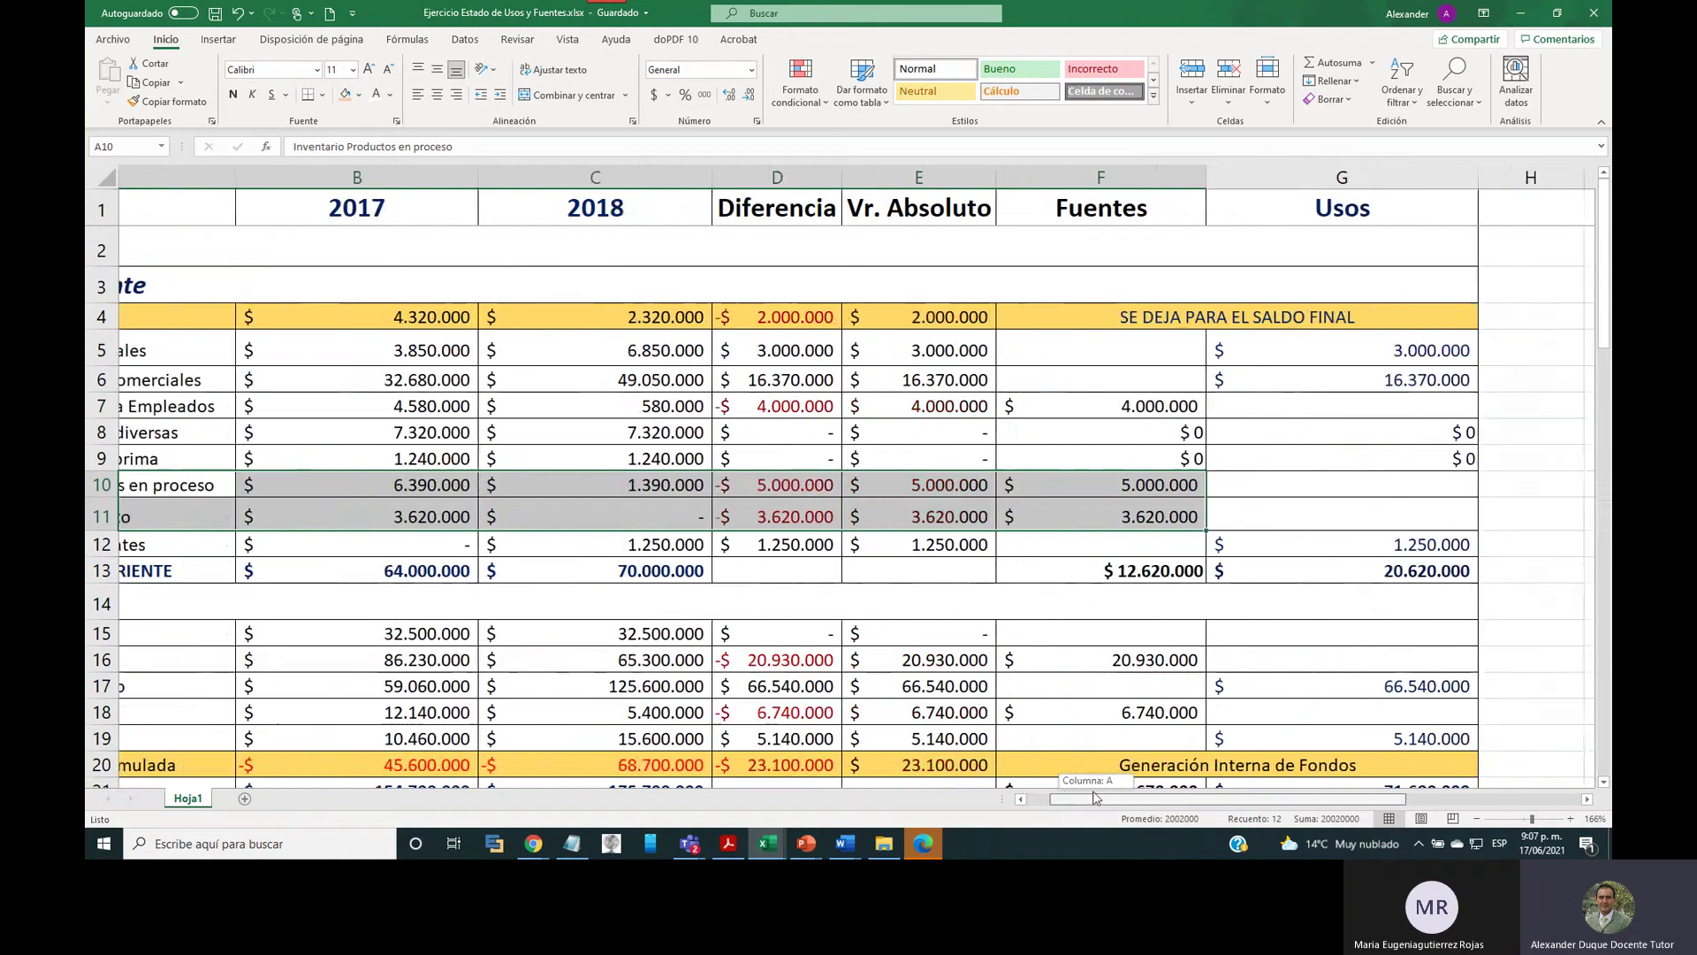
pyautogui.scroll(-1, 1181, 644)
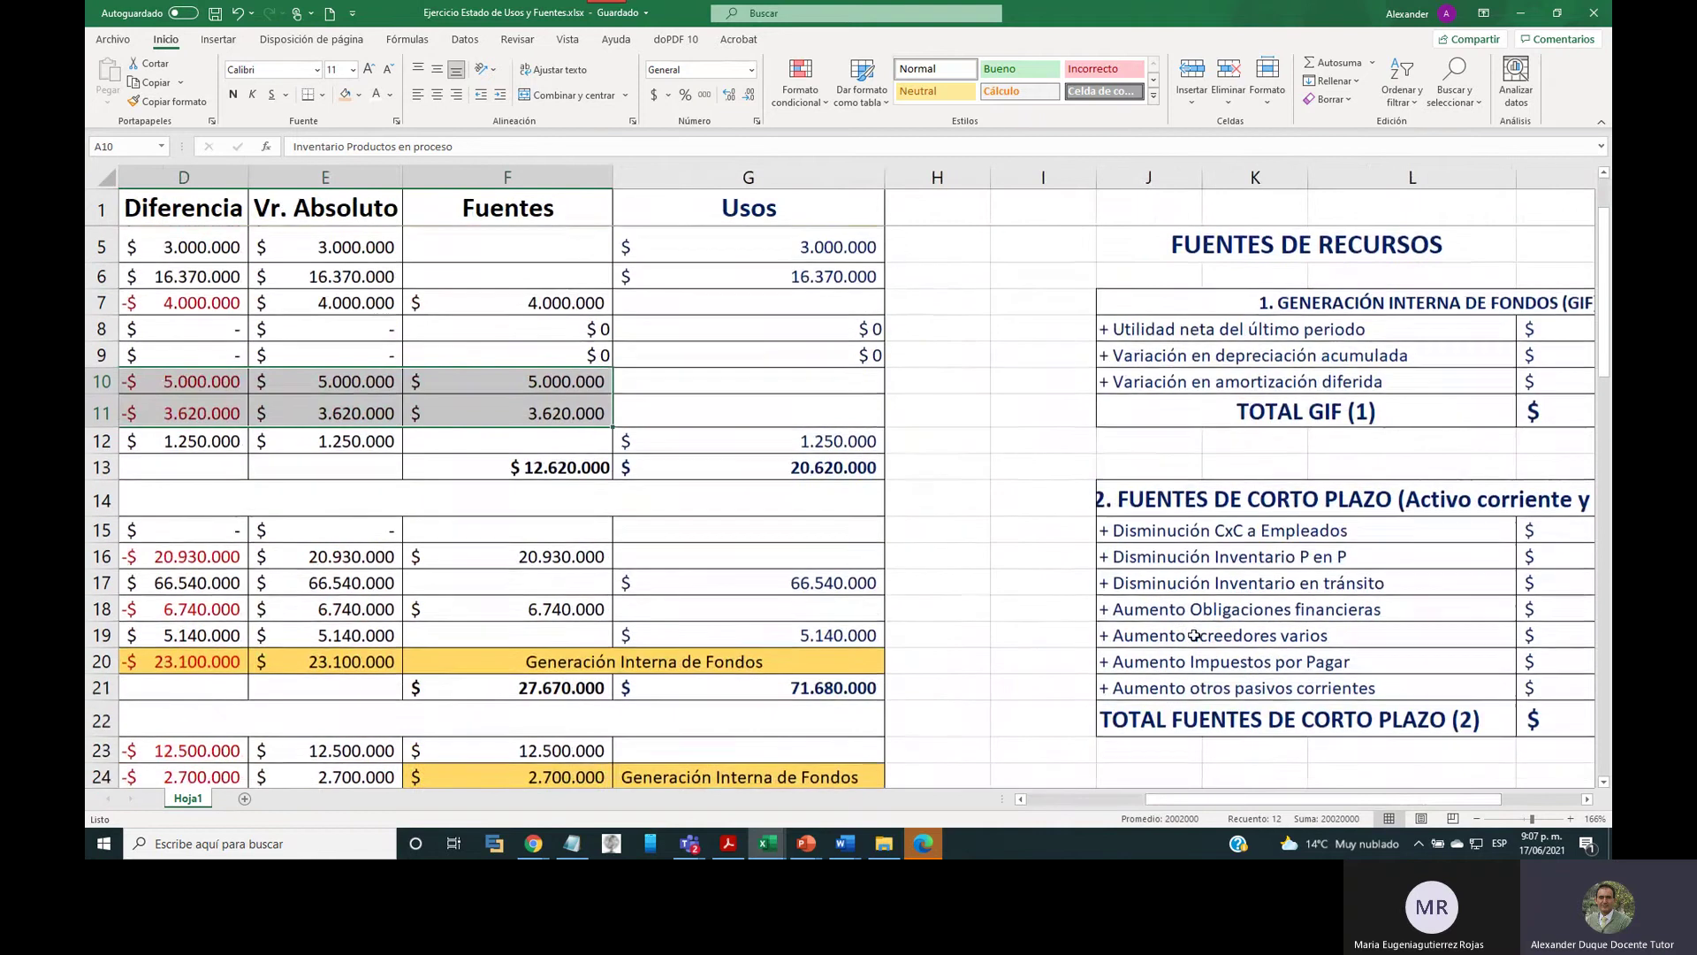
pyautogui.moveTo(1197, 800); pyautogui.dragTo(1275, 801)
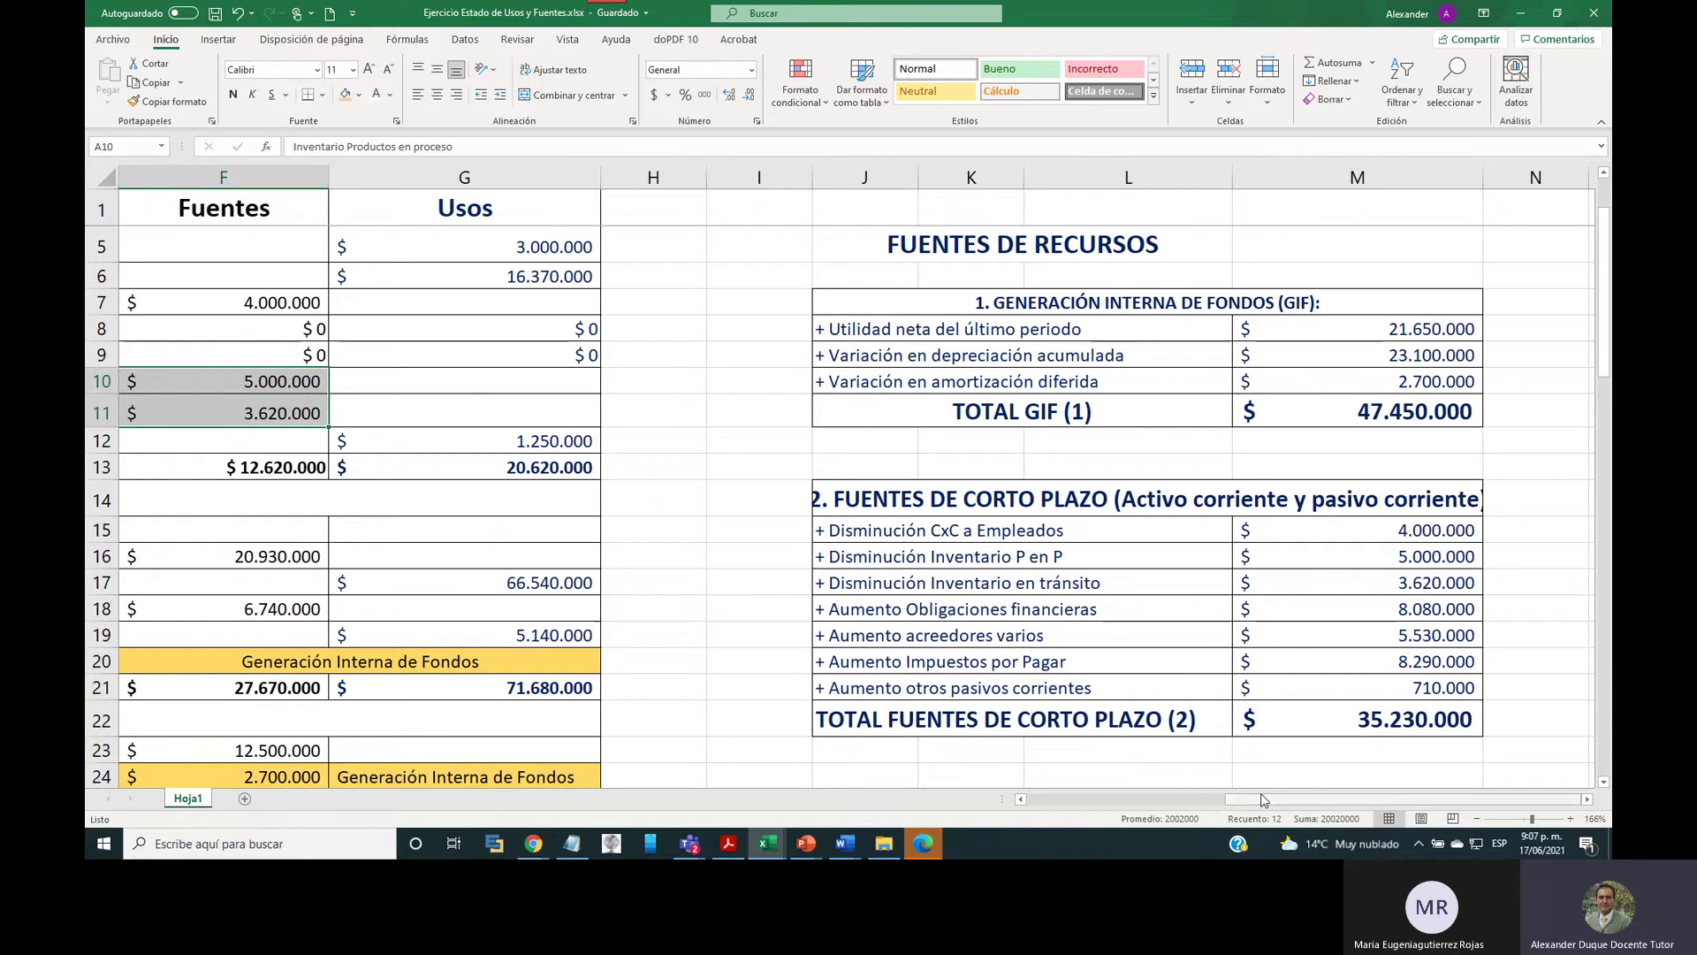
# Select the whole Fuentes column, and the entire Obligaciones financieras row under Pasivo Corriente.
pyautogui.moveTo(1264, 805); pyautogui.dragTo(968, 800)
pyautogui.scroll(-1, 504, 553)
pyautogui.scroll(-7, 504, 552)
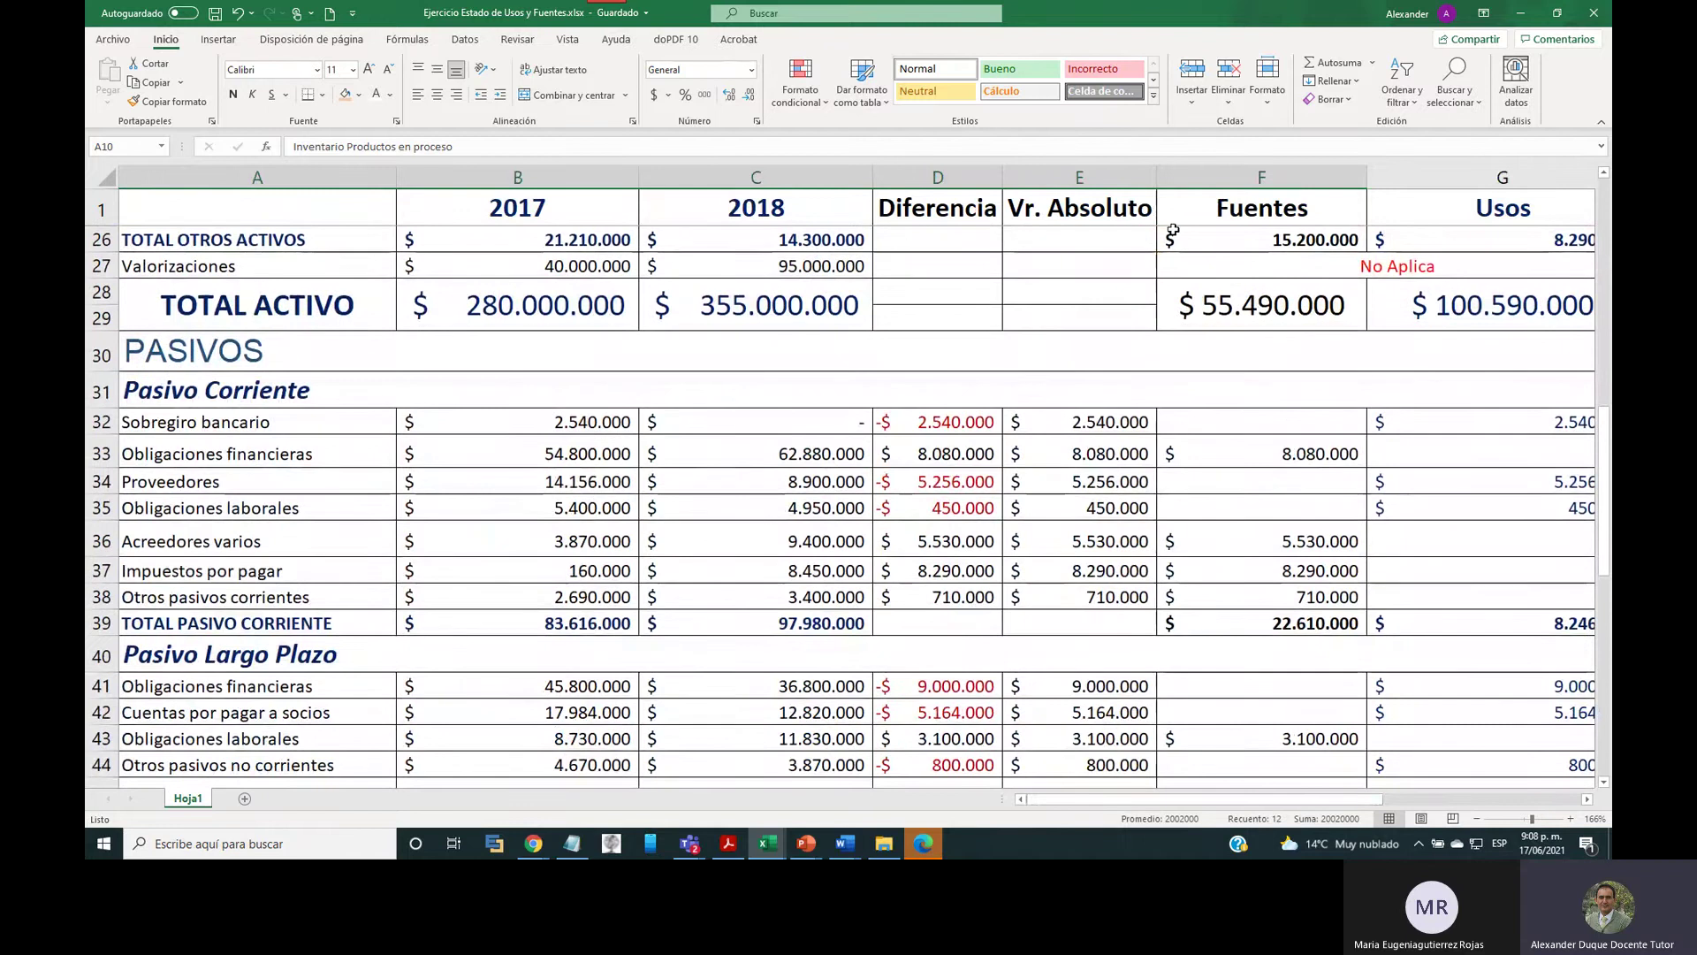
pyautogui.click(1196, 177)
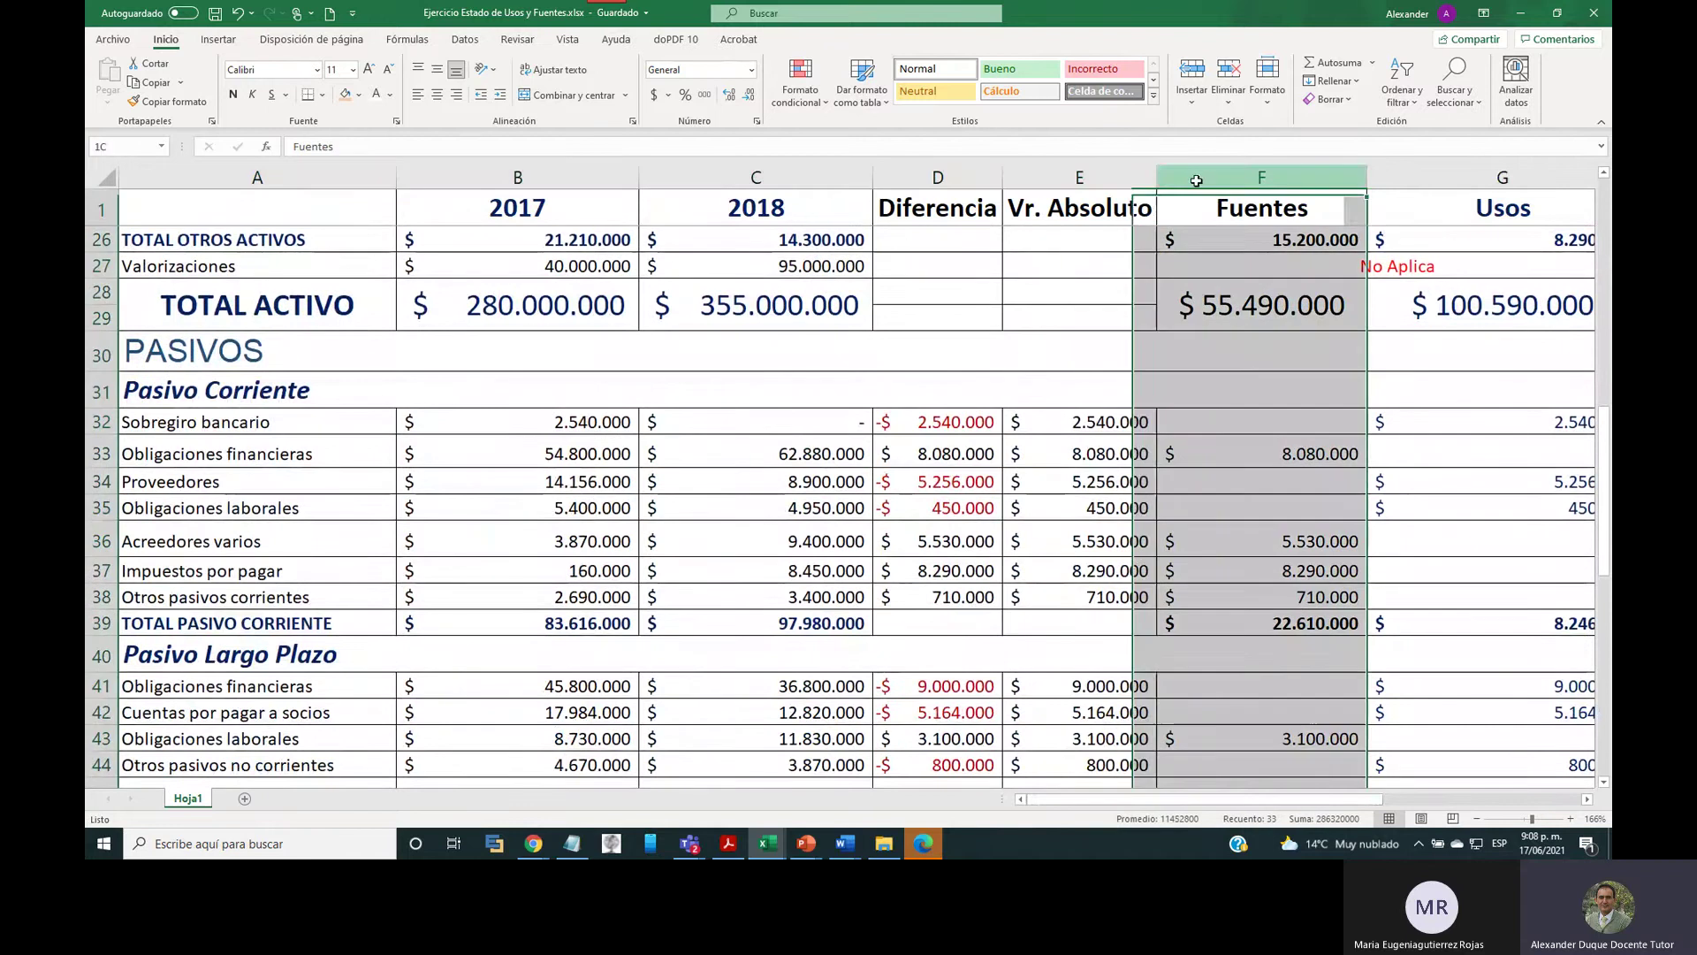
pyautogui.click(103, 454)
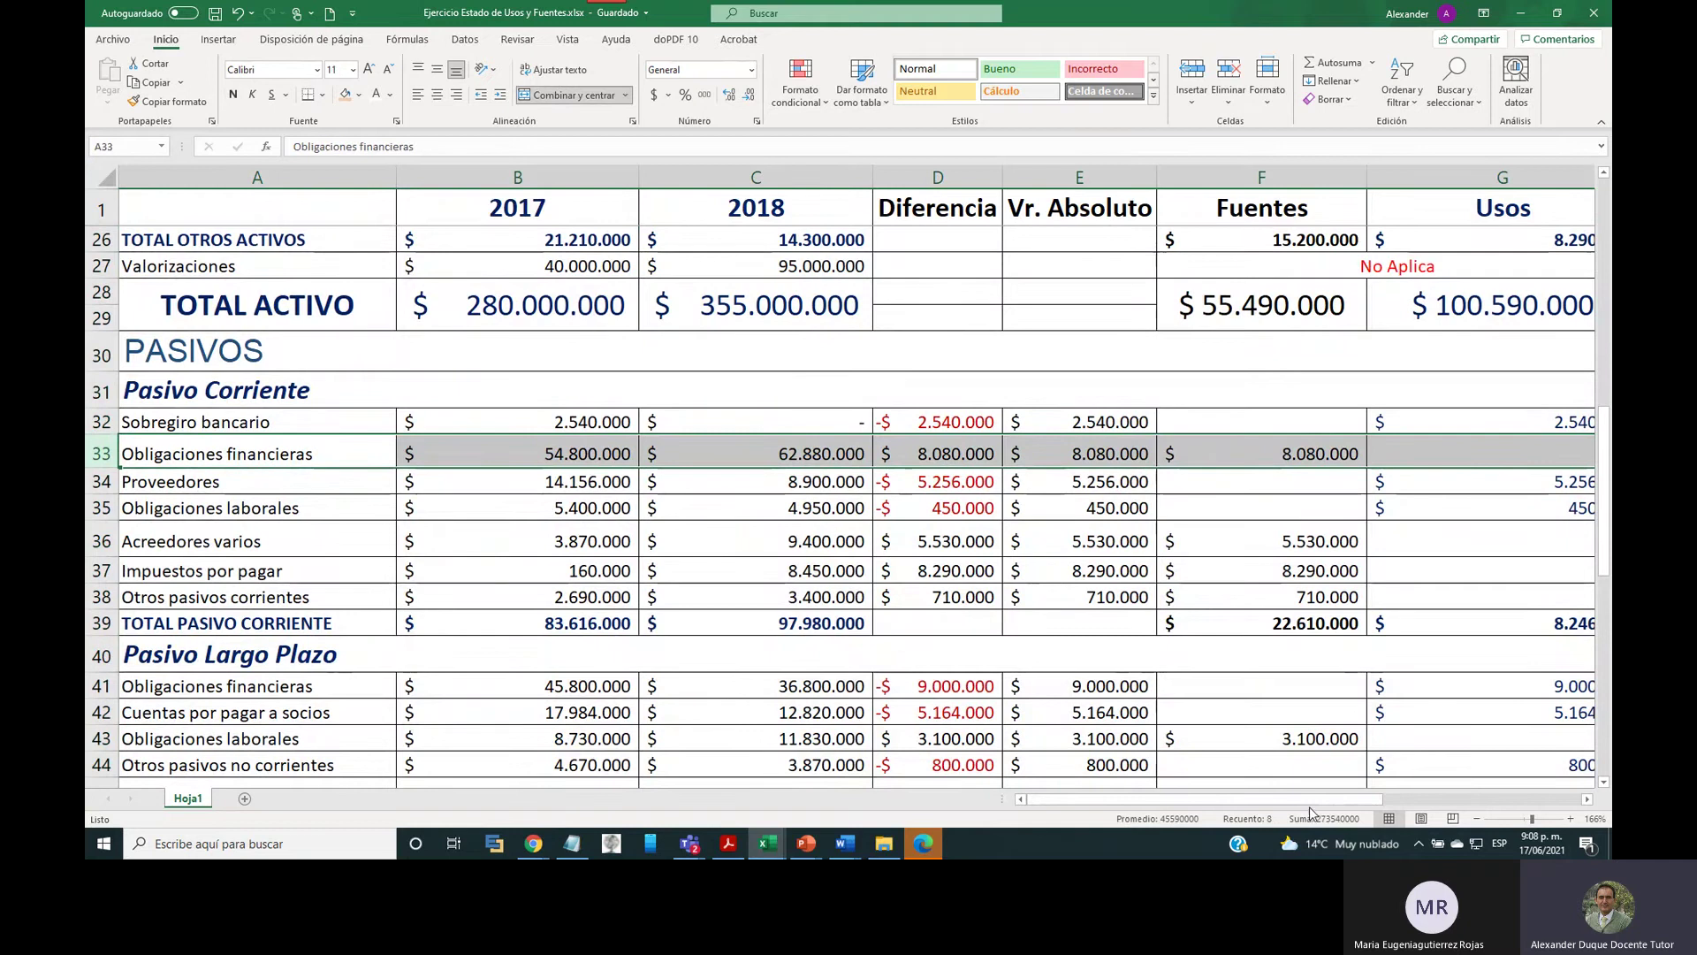
# Select the short-term sources lines from Aumento Obligaciones financieras through Aumento Impuestos por Pagar, including their amounts.
pyautogui.moveTo(1348, 799); pyautogui.dragTo(1556, 798)
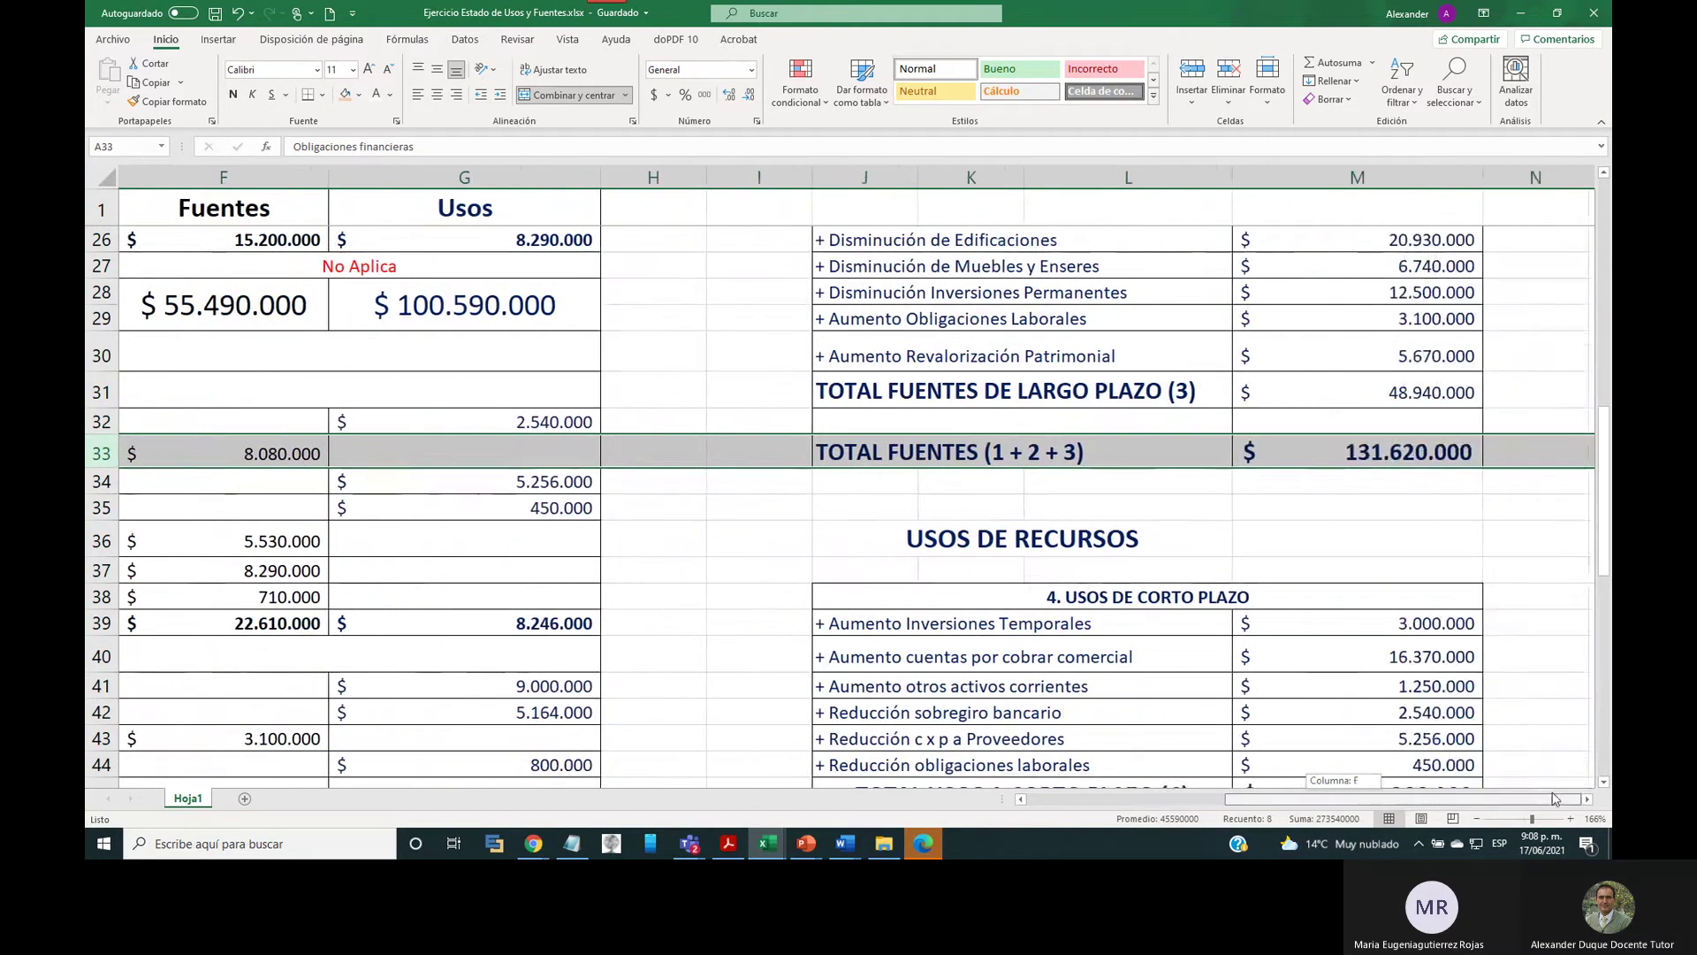
pyautogui.scroll(4, 1389, 558)
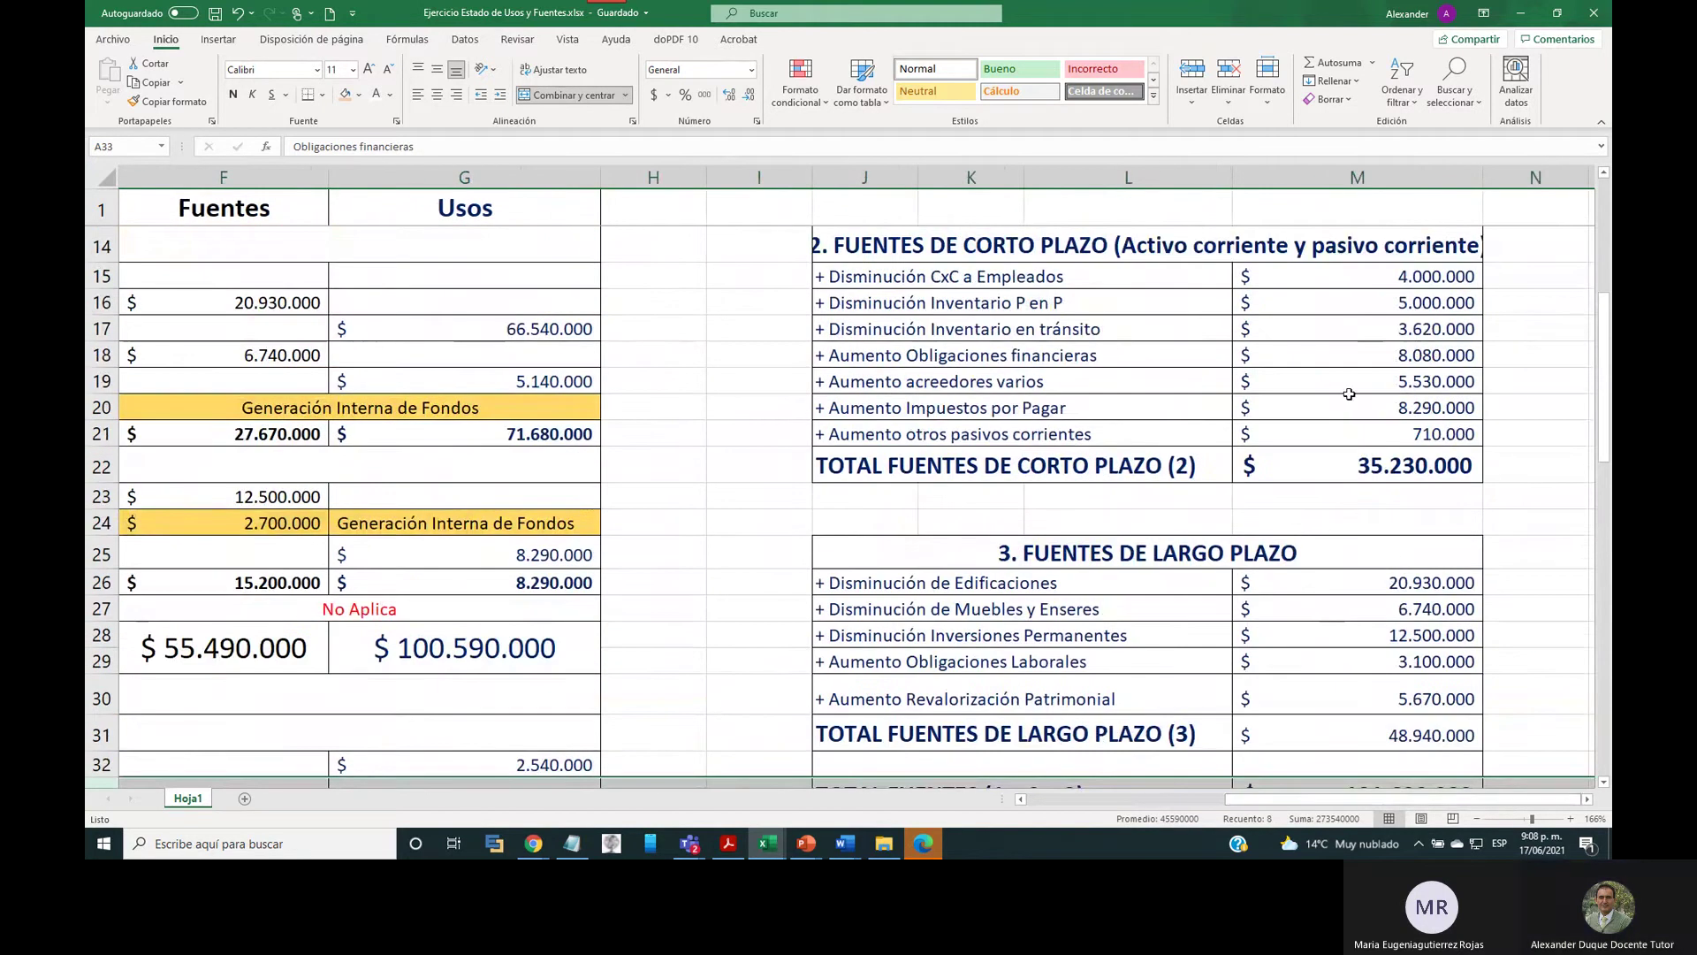
pyautogui.moveTo(973, 357); pyautogui.dragTo(1356, 408)
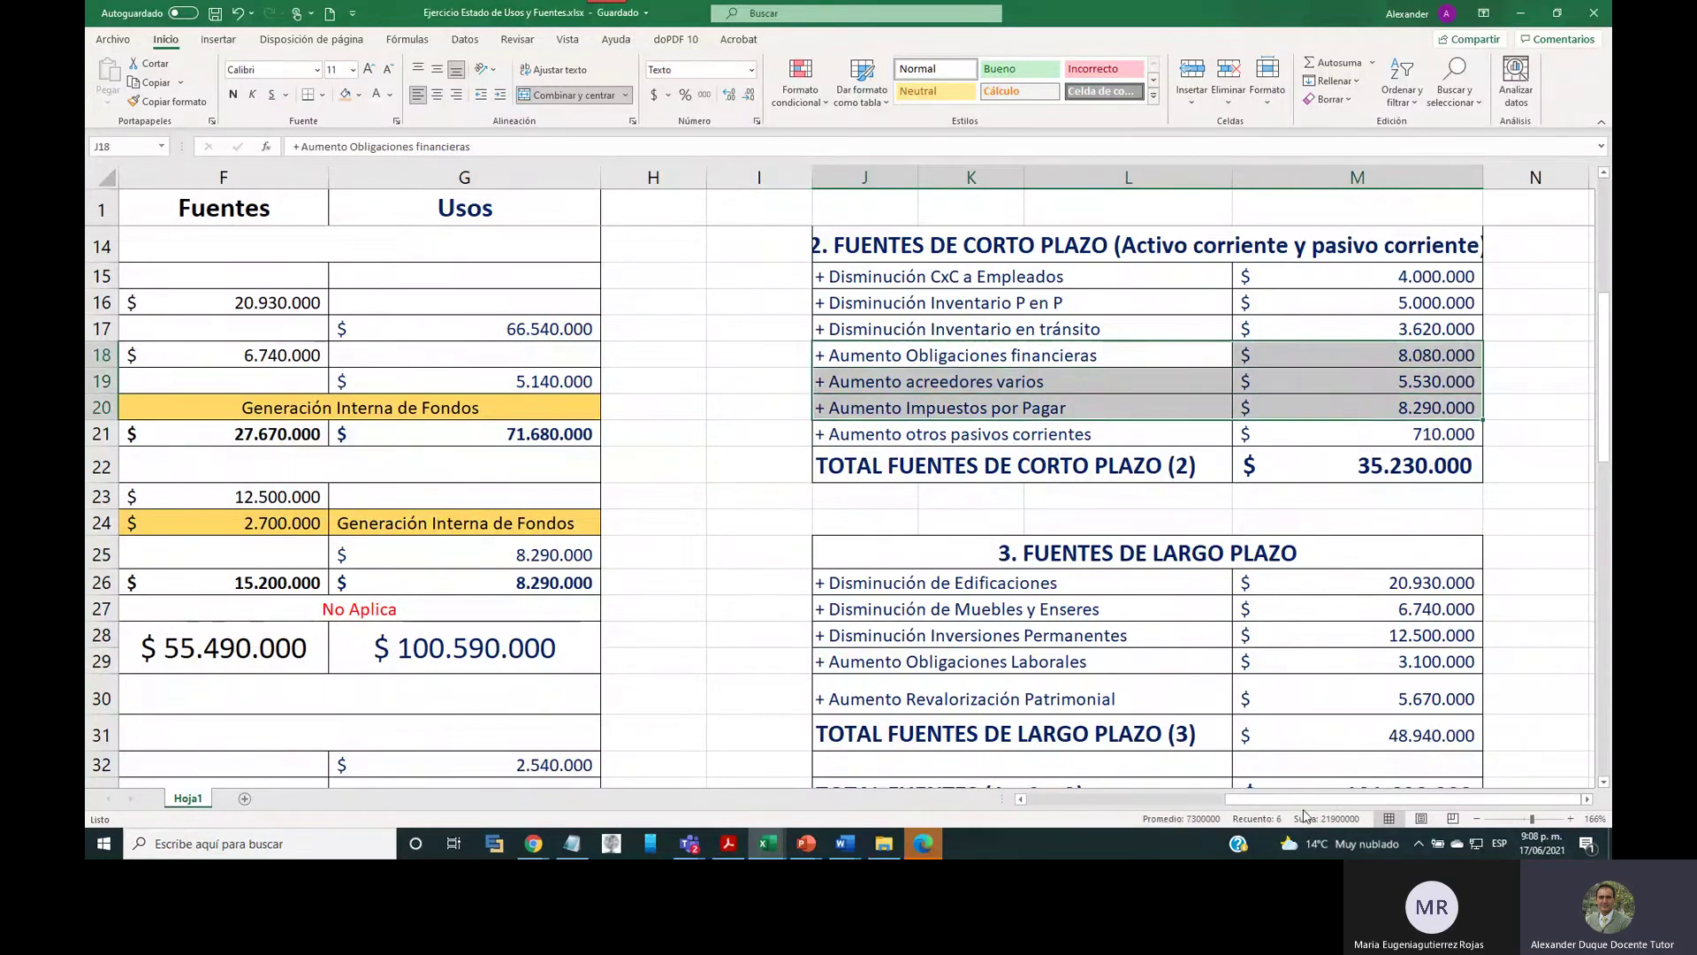
# Select the entire Acreedores varios, Impuestos por pagar and Otros pasivos corrientes rows and view them with their account names.
pyautogui.moveTo(1293, 799); pyautogui.dragTo(1111, 802)
pyautogui.scroll(-10, 907, 546)
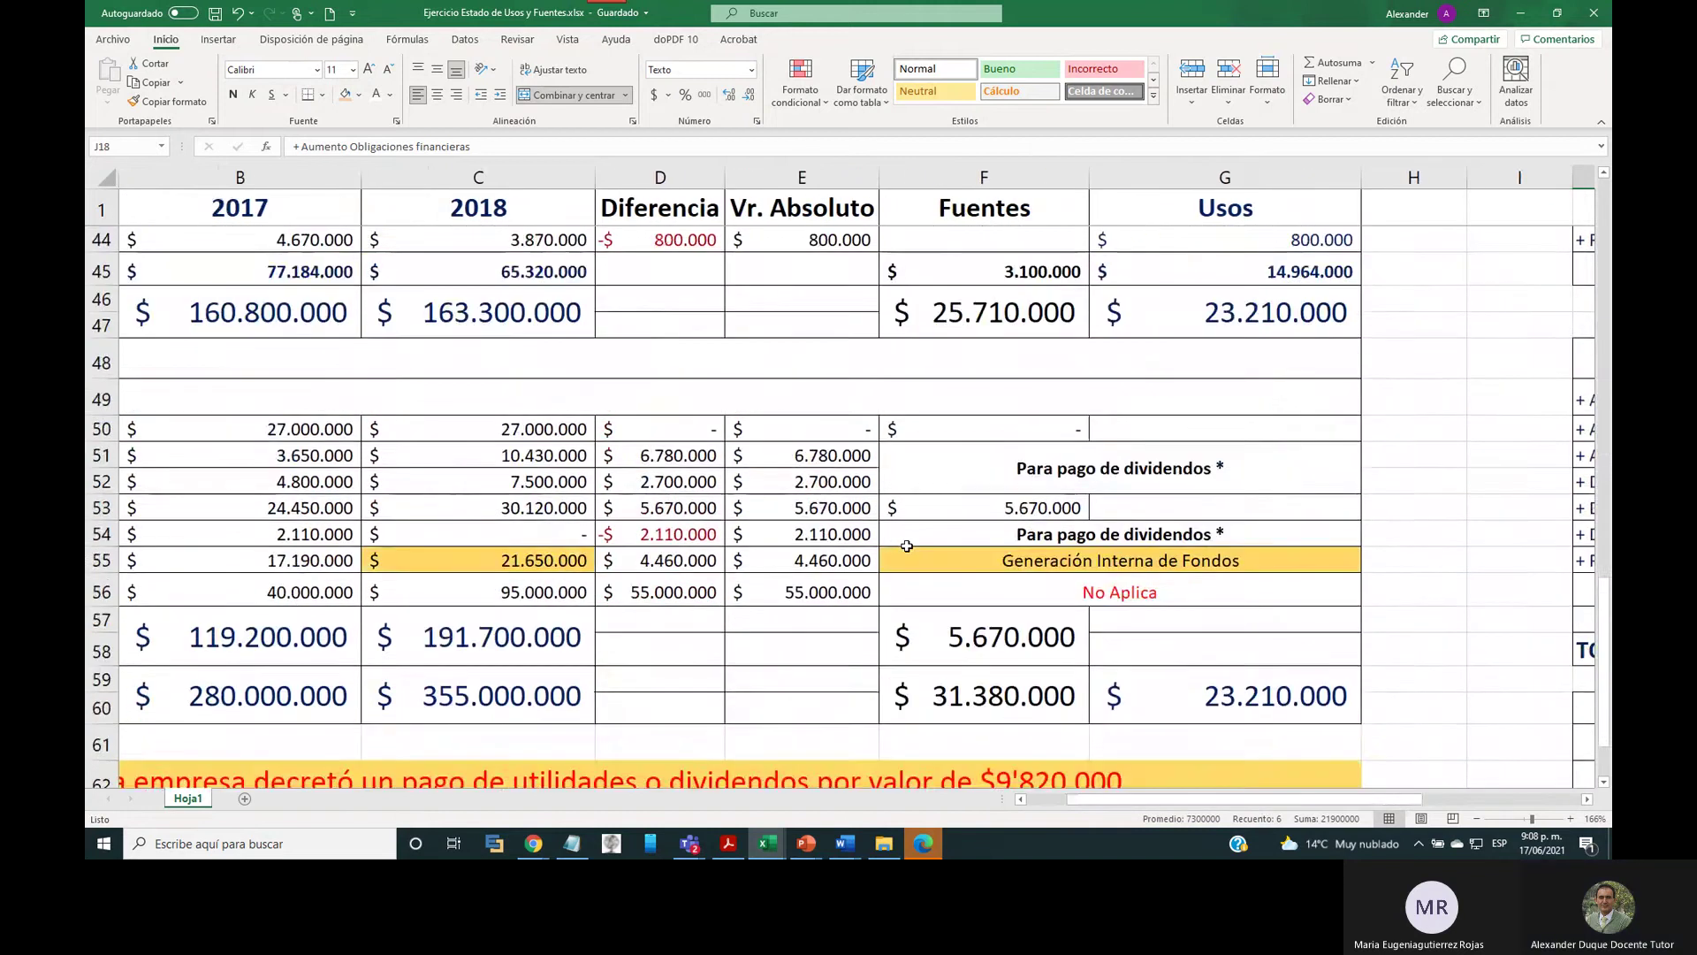
pyautogui.scroll(-3, 907, 546)
pyautogui.scroll(7, 907, 546)
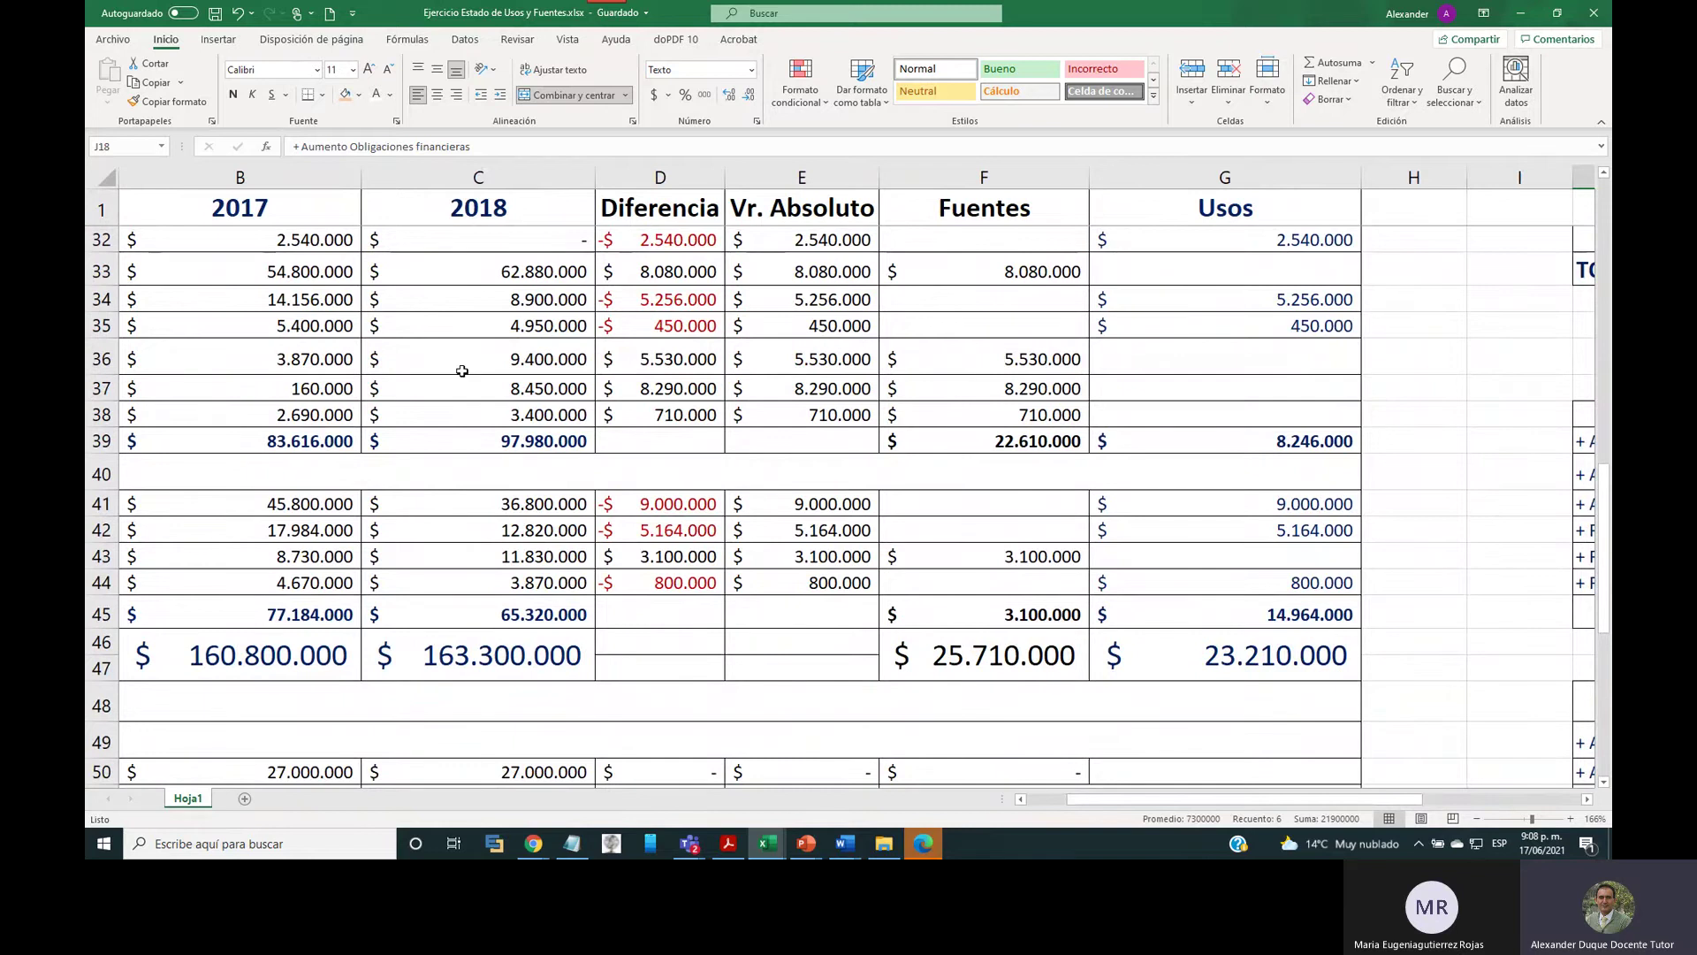
pyautogui.moveTo(101, 358); pyautogui.dragTo(122, 414)
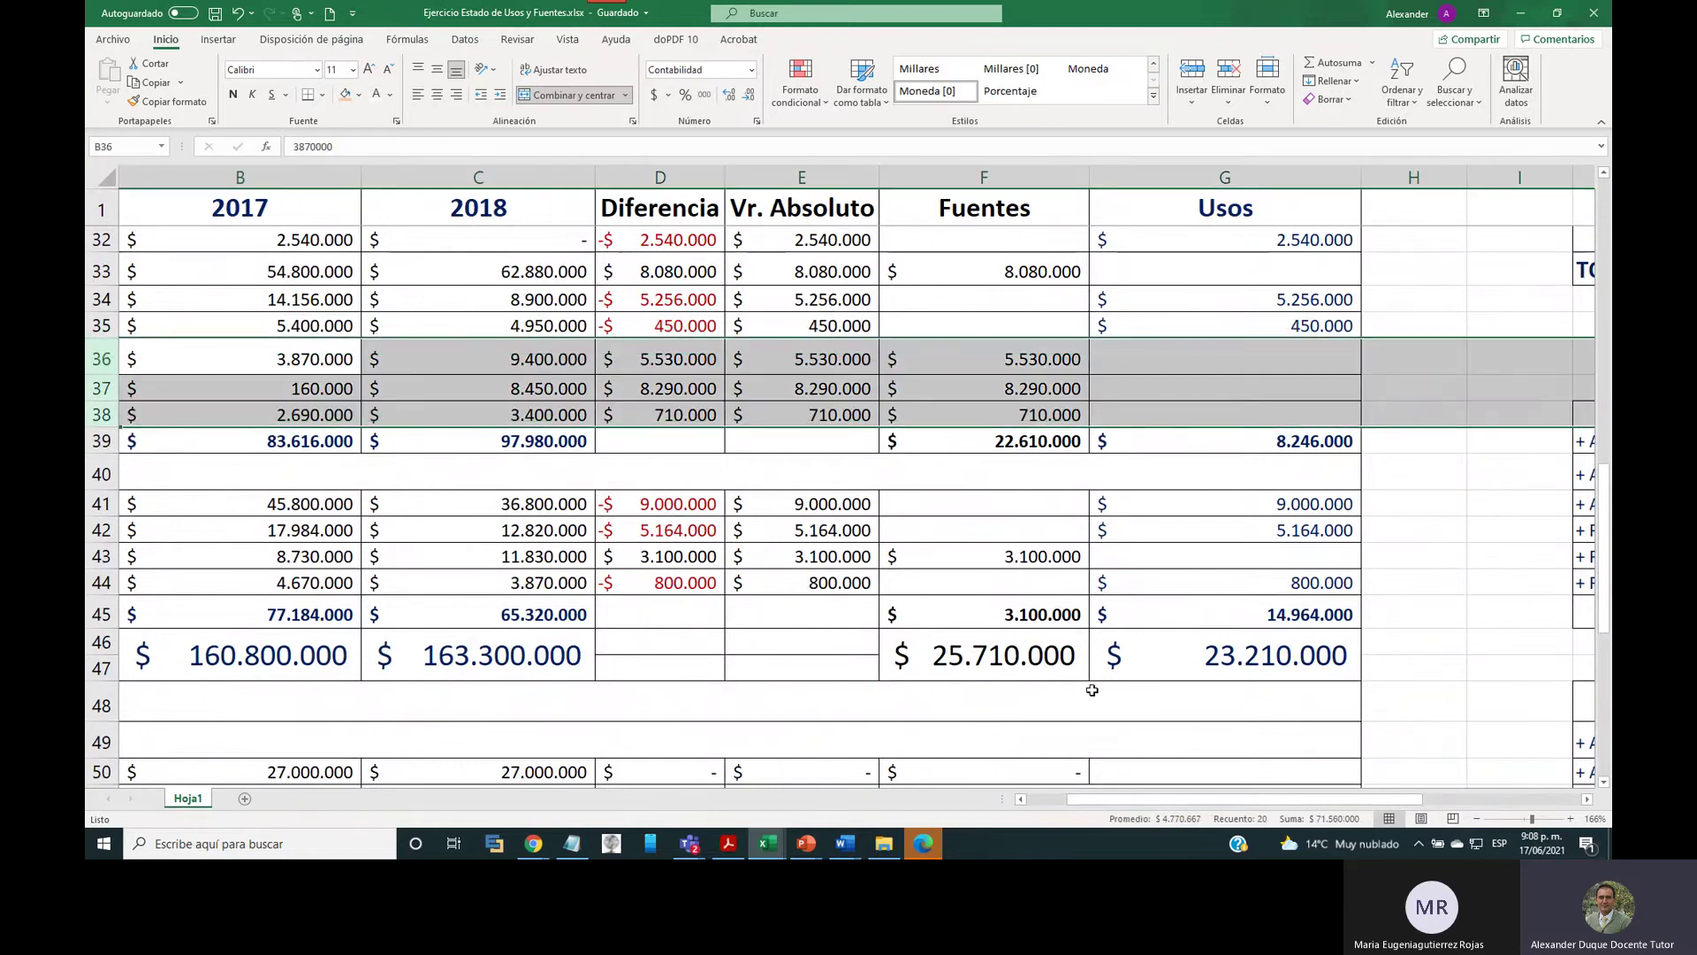
pyautogui.moveTo(1136, 798); pyautogui.dragTo(1097, 798)
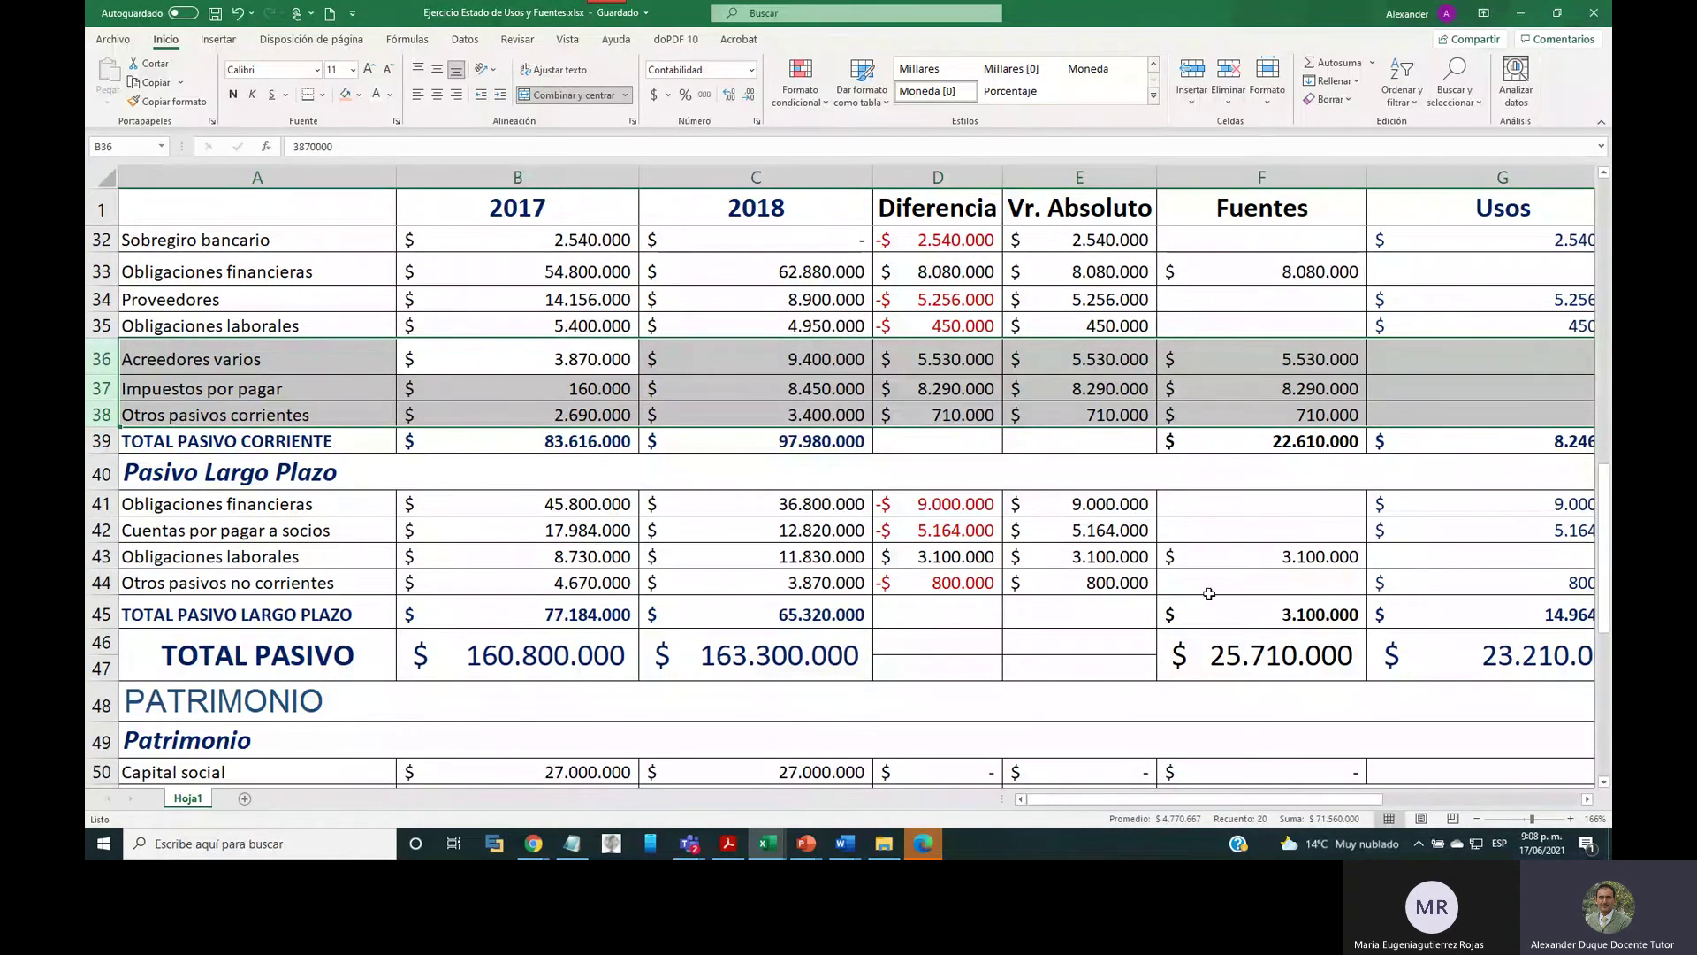
# Select the short-term sources lines from Aumento acreedores varios through Aumento otros pasivos corrientes with their amounts.
pyautogui.moveTo(1239, 800); pyautogui.dragTo(1438, 804)
pyautogui.scroll(7, 1005, 453)
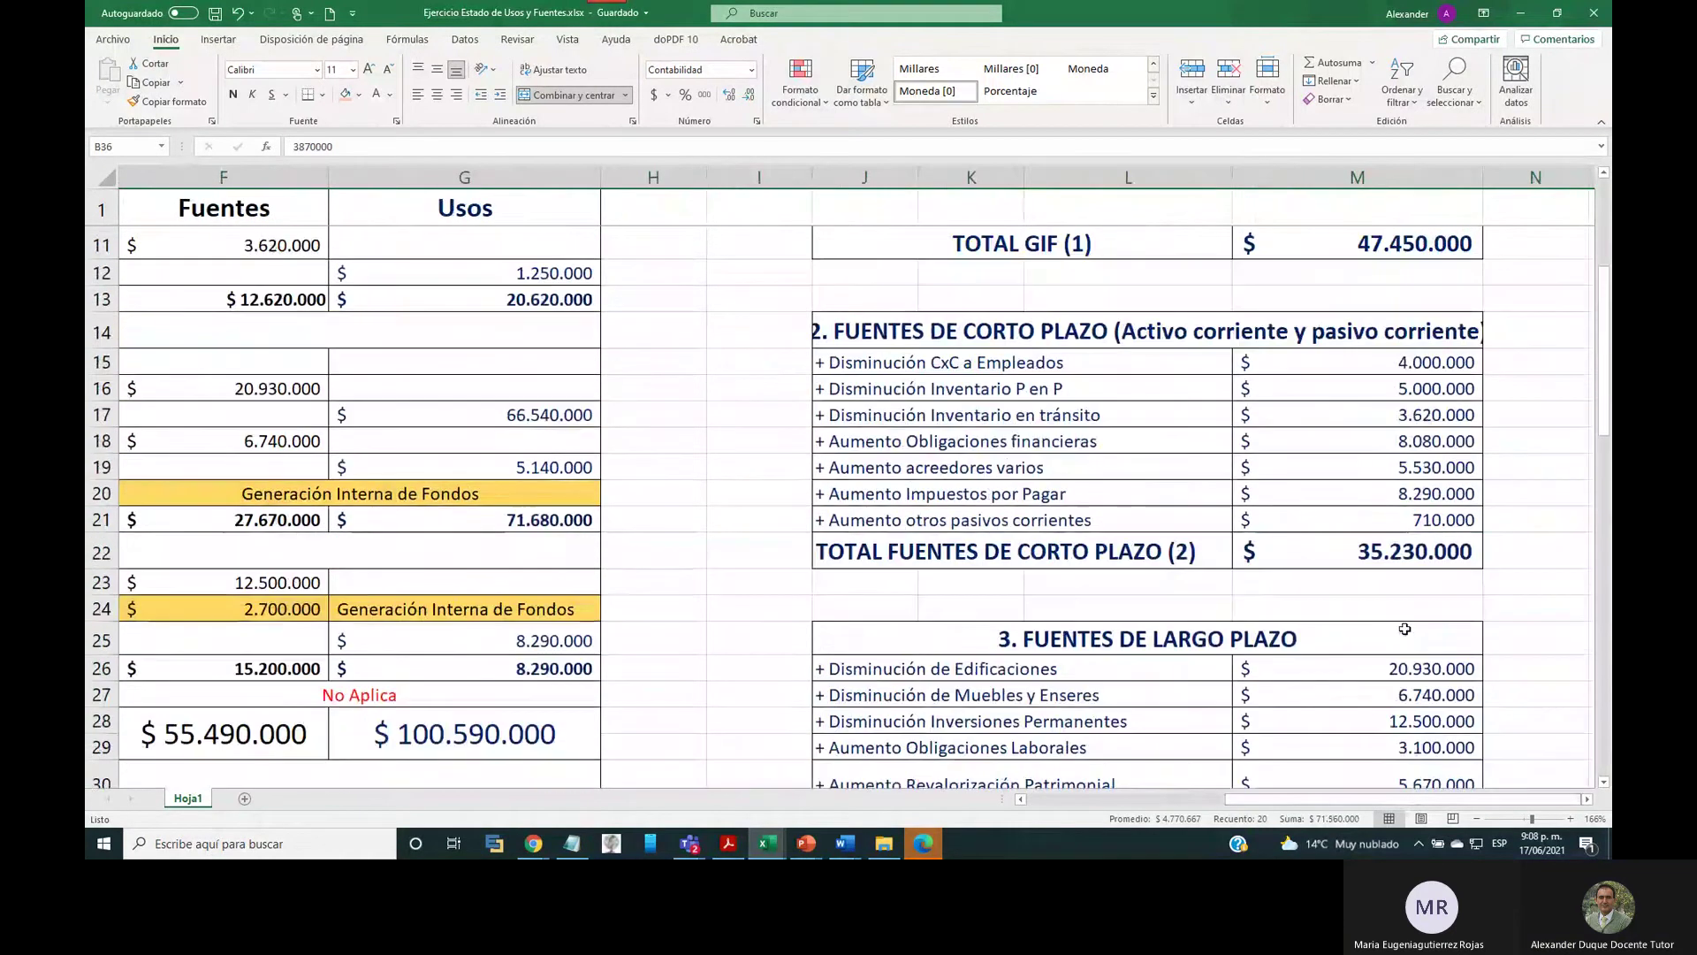
pyautogui.moveTo(920, 477); pyautogui.dragTo(1395, 522)
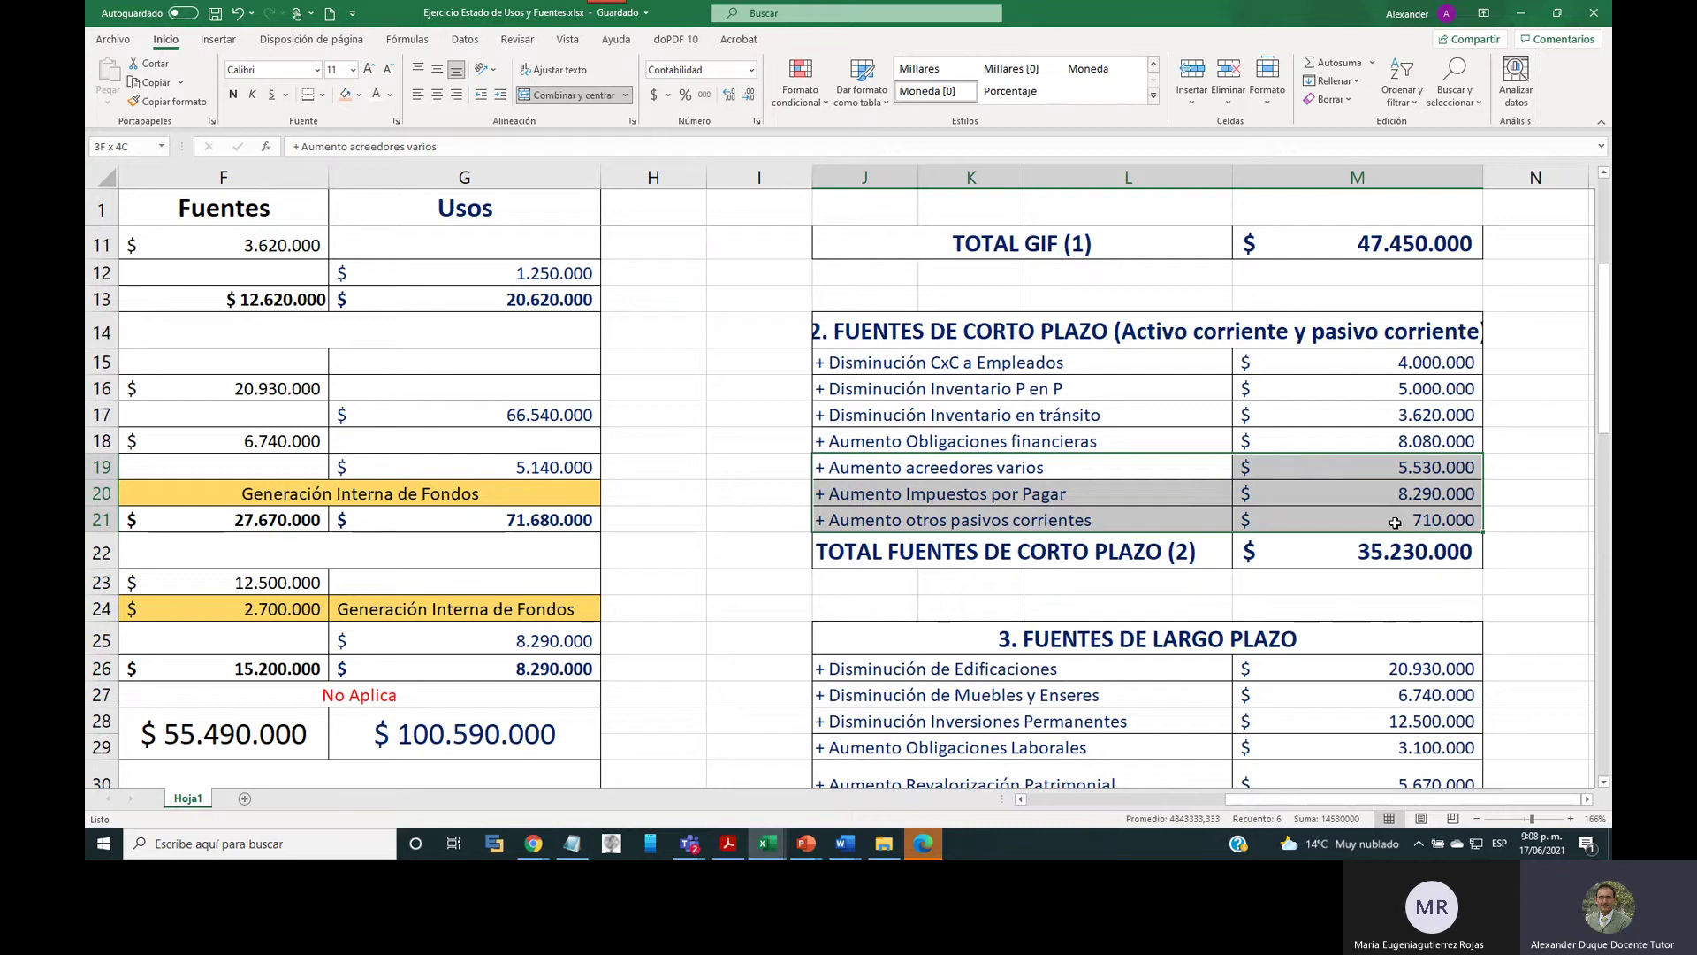
pyautogui.moveTo(1395, 522); pyautogui.dragTo(1394, 523)
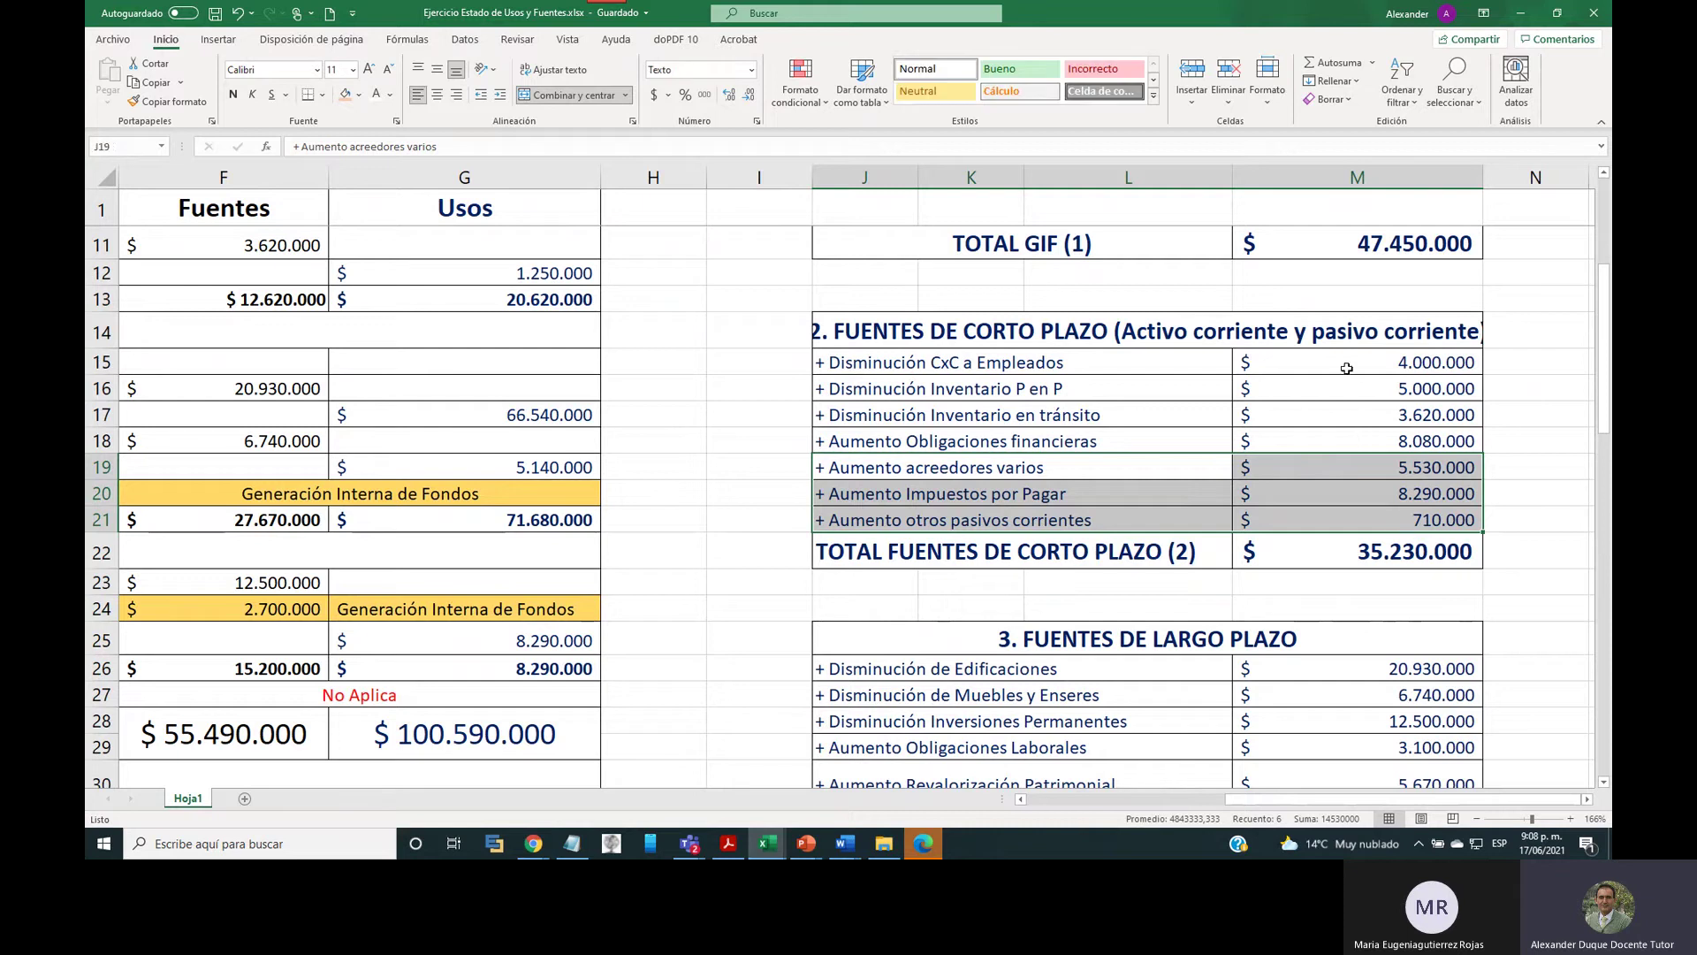
# Highlight the short-term sources amounts from Disminución CxC a Empleados through the total, and the heading of that table.
pyautogui.moveTo(1346, 365); pyautogui.dragTo(1357, 557)
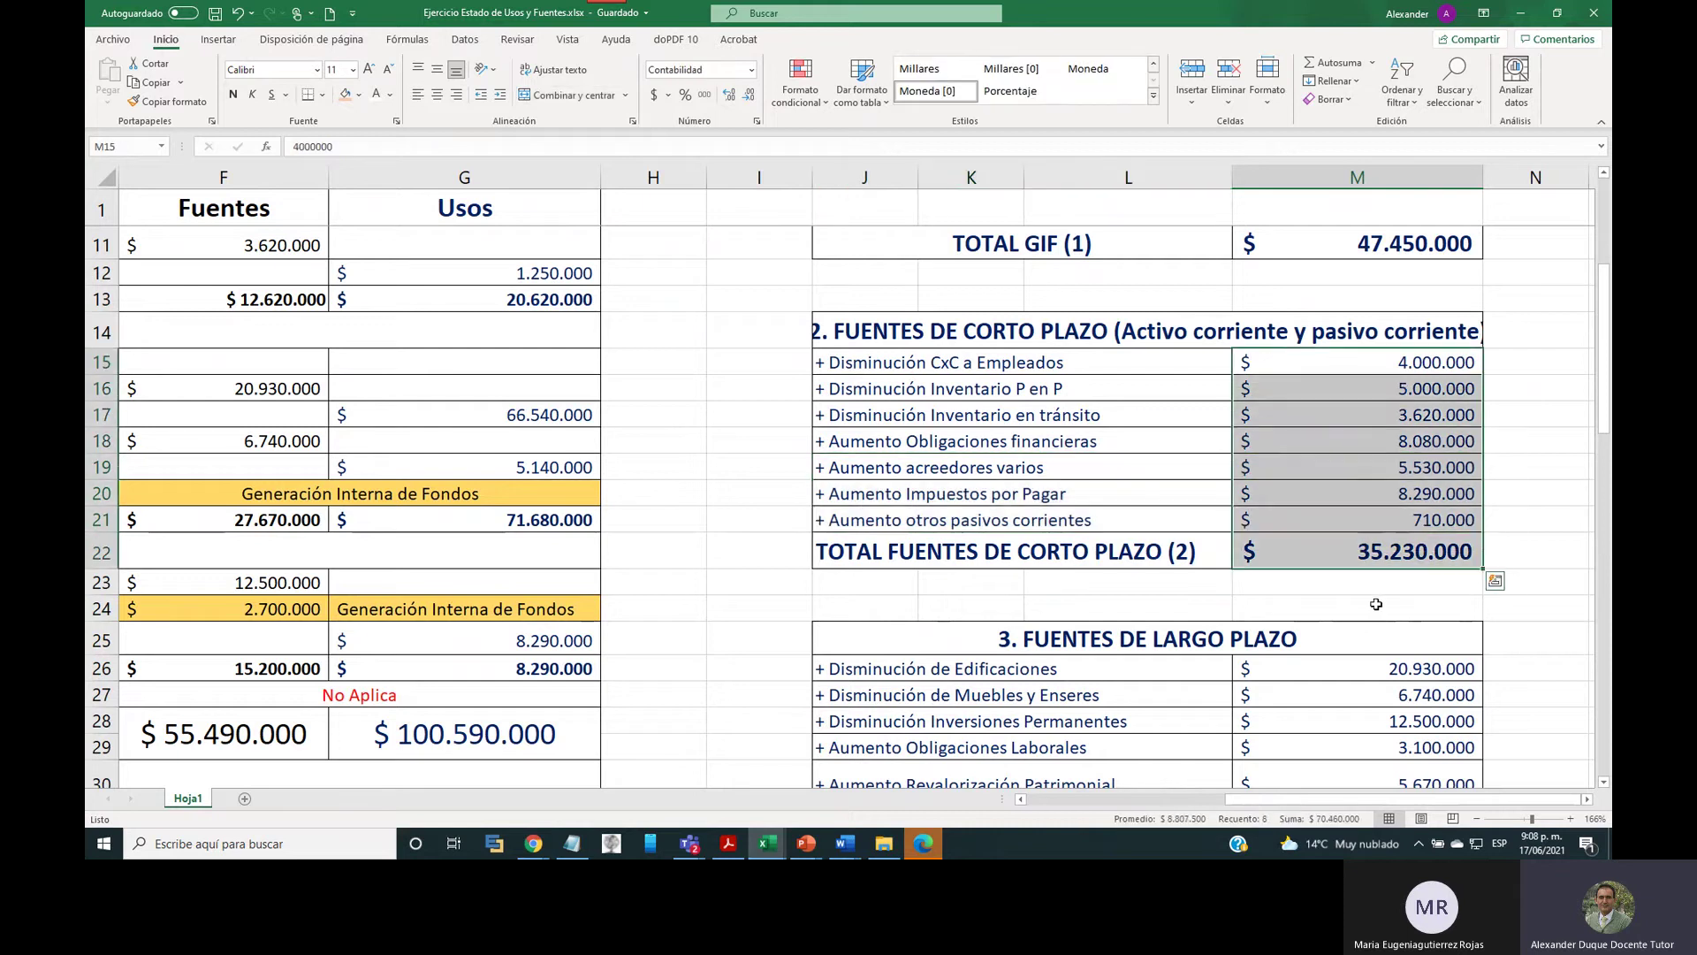
pyautogui.click(918, 327)
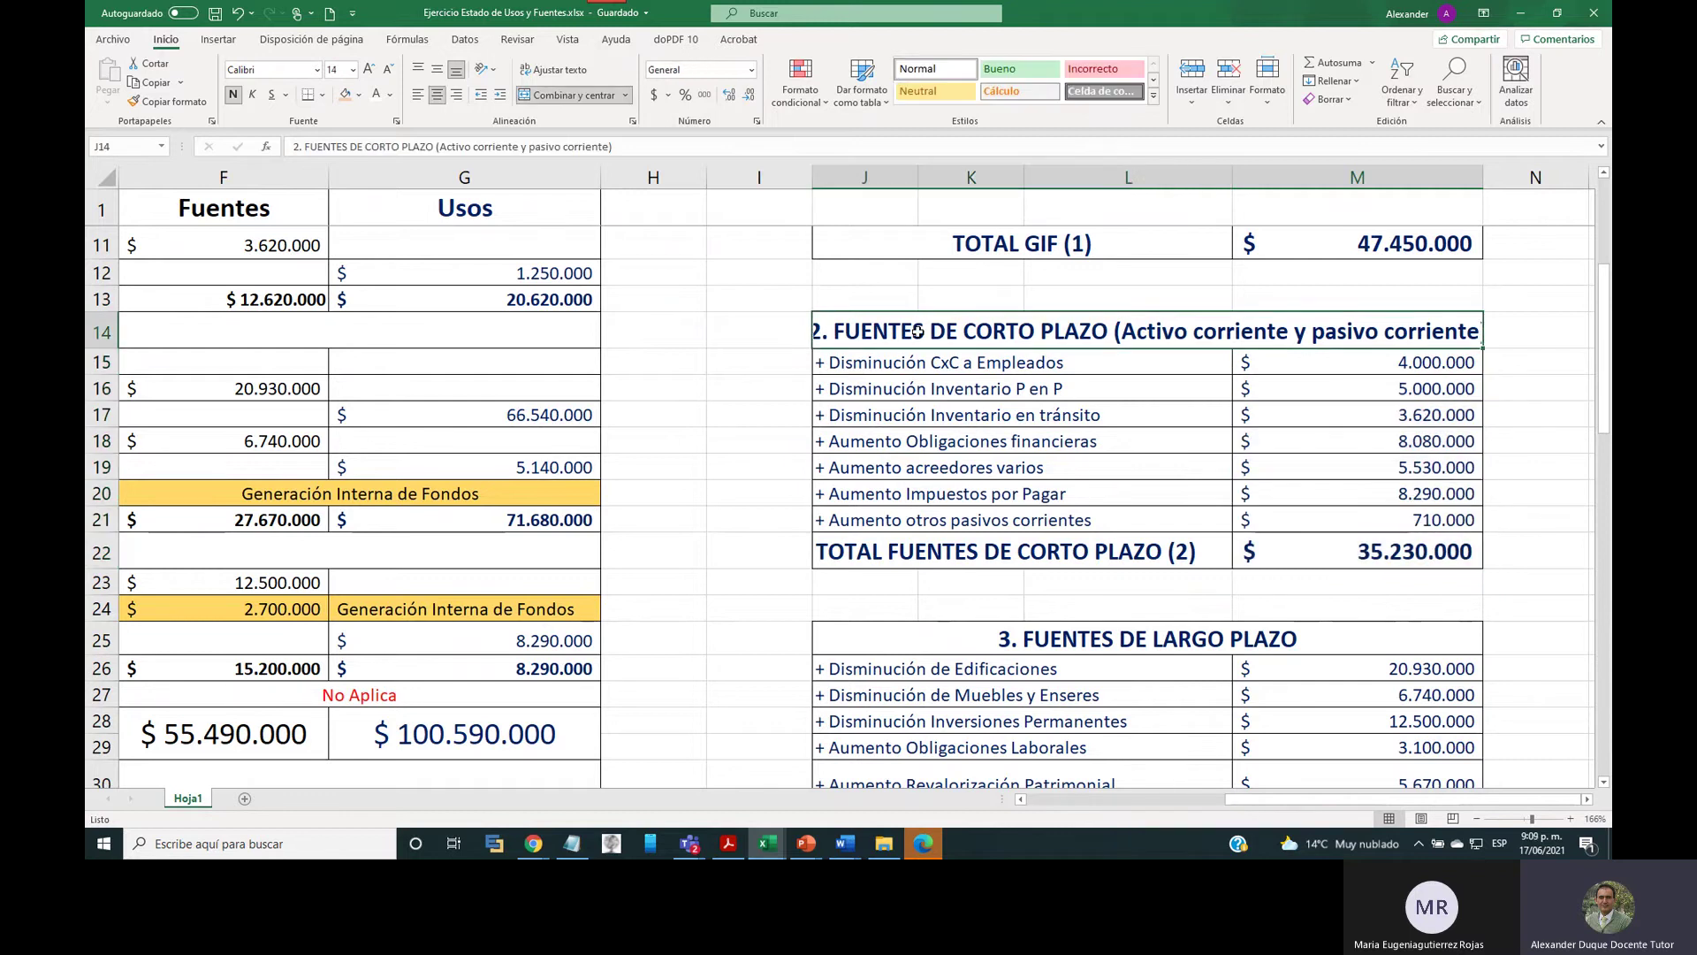
pyautogui.scroll(3, 918, 330)
pyautogui.scroll(-4, 918, 331)
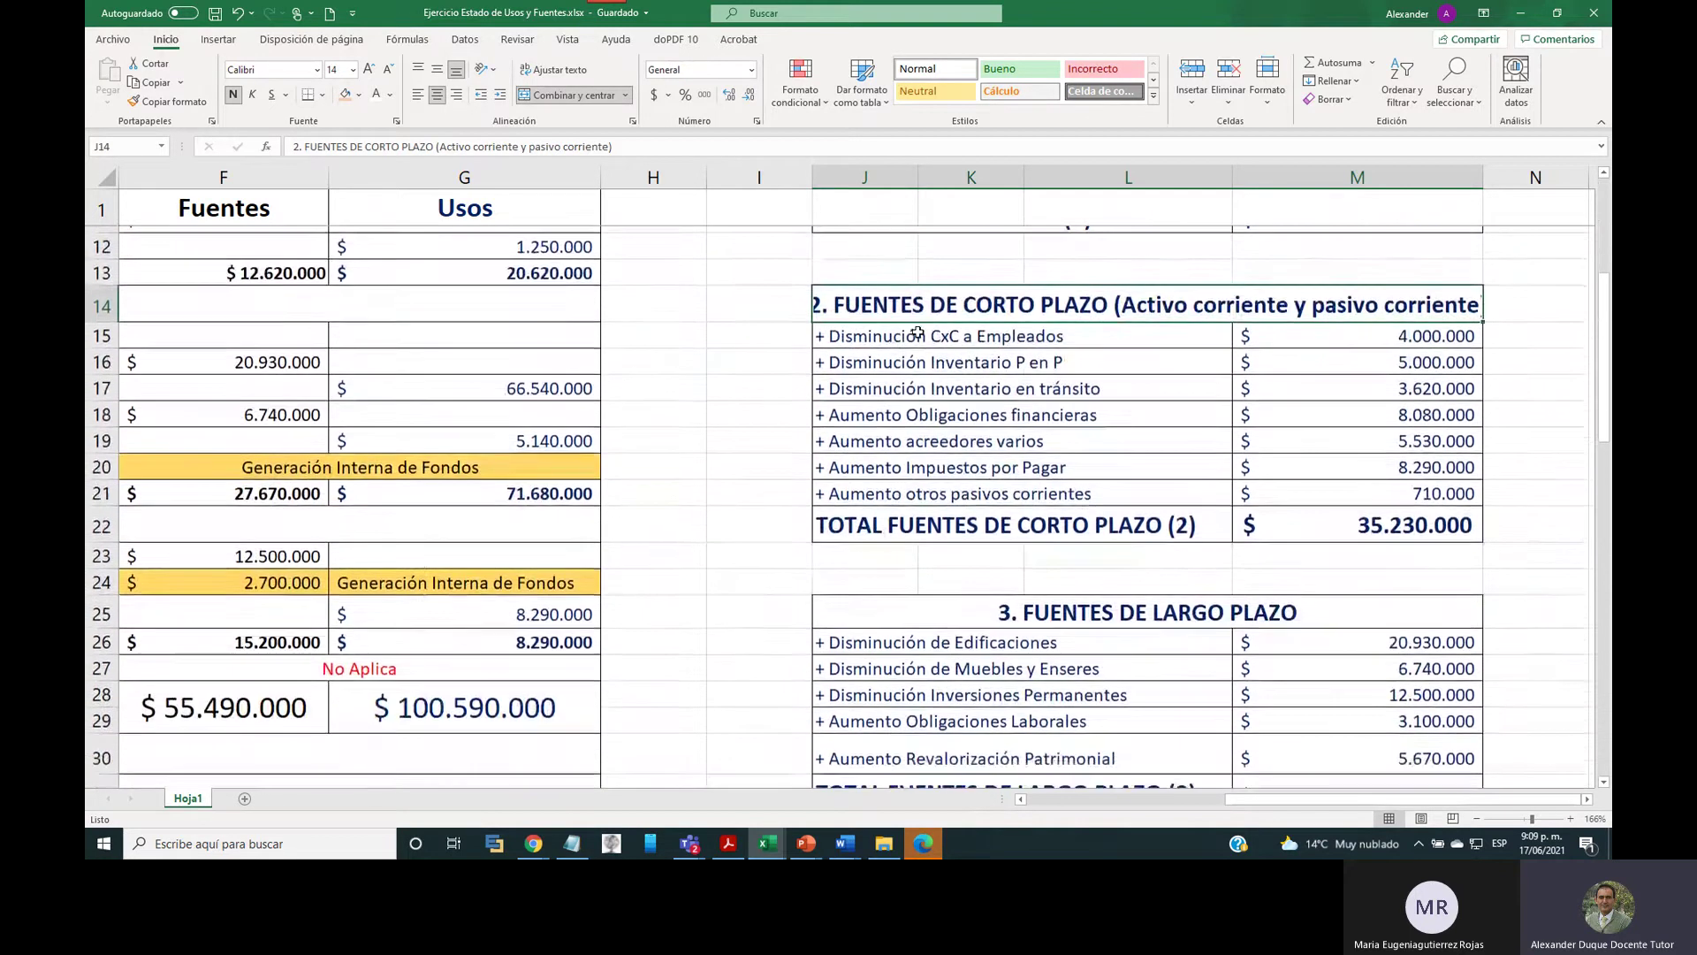
# View the long-term sources table, and select the Fuentes column and the Edificaciones row under Activo Fijo.
pyautogui.scroll(-2, 918, 332)
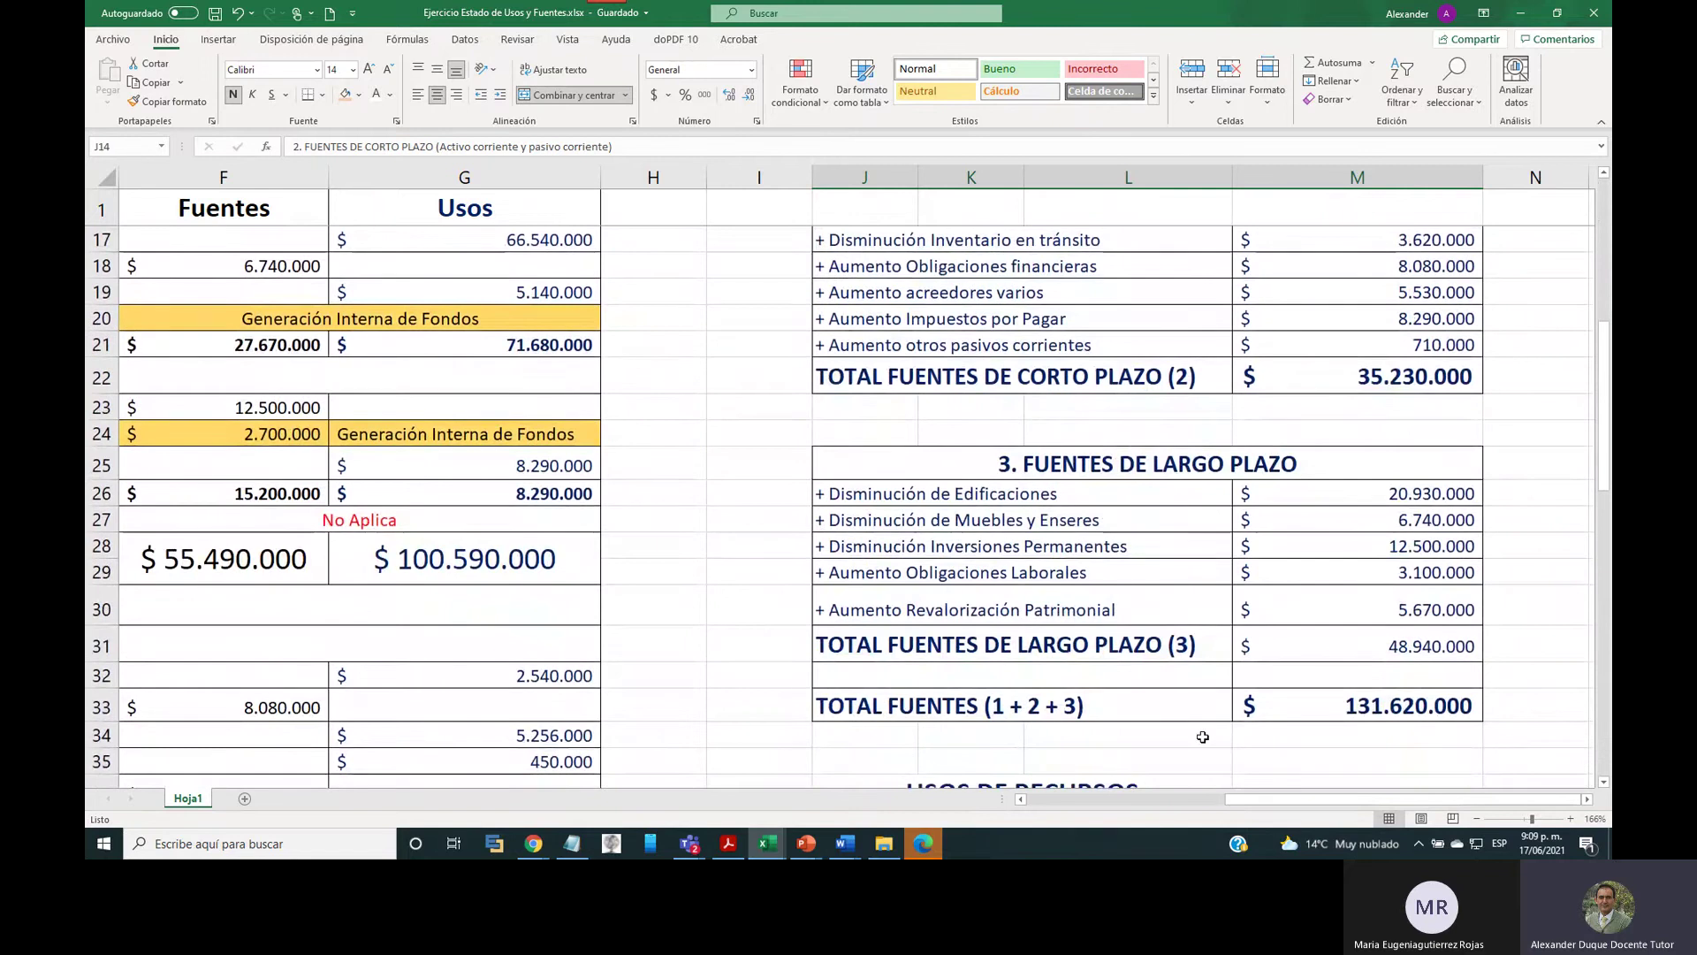
pyautogui.moveTo(1256, 805); pyautogui.dragTo(1099, 805)
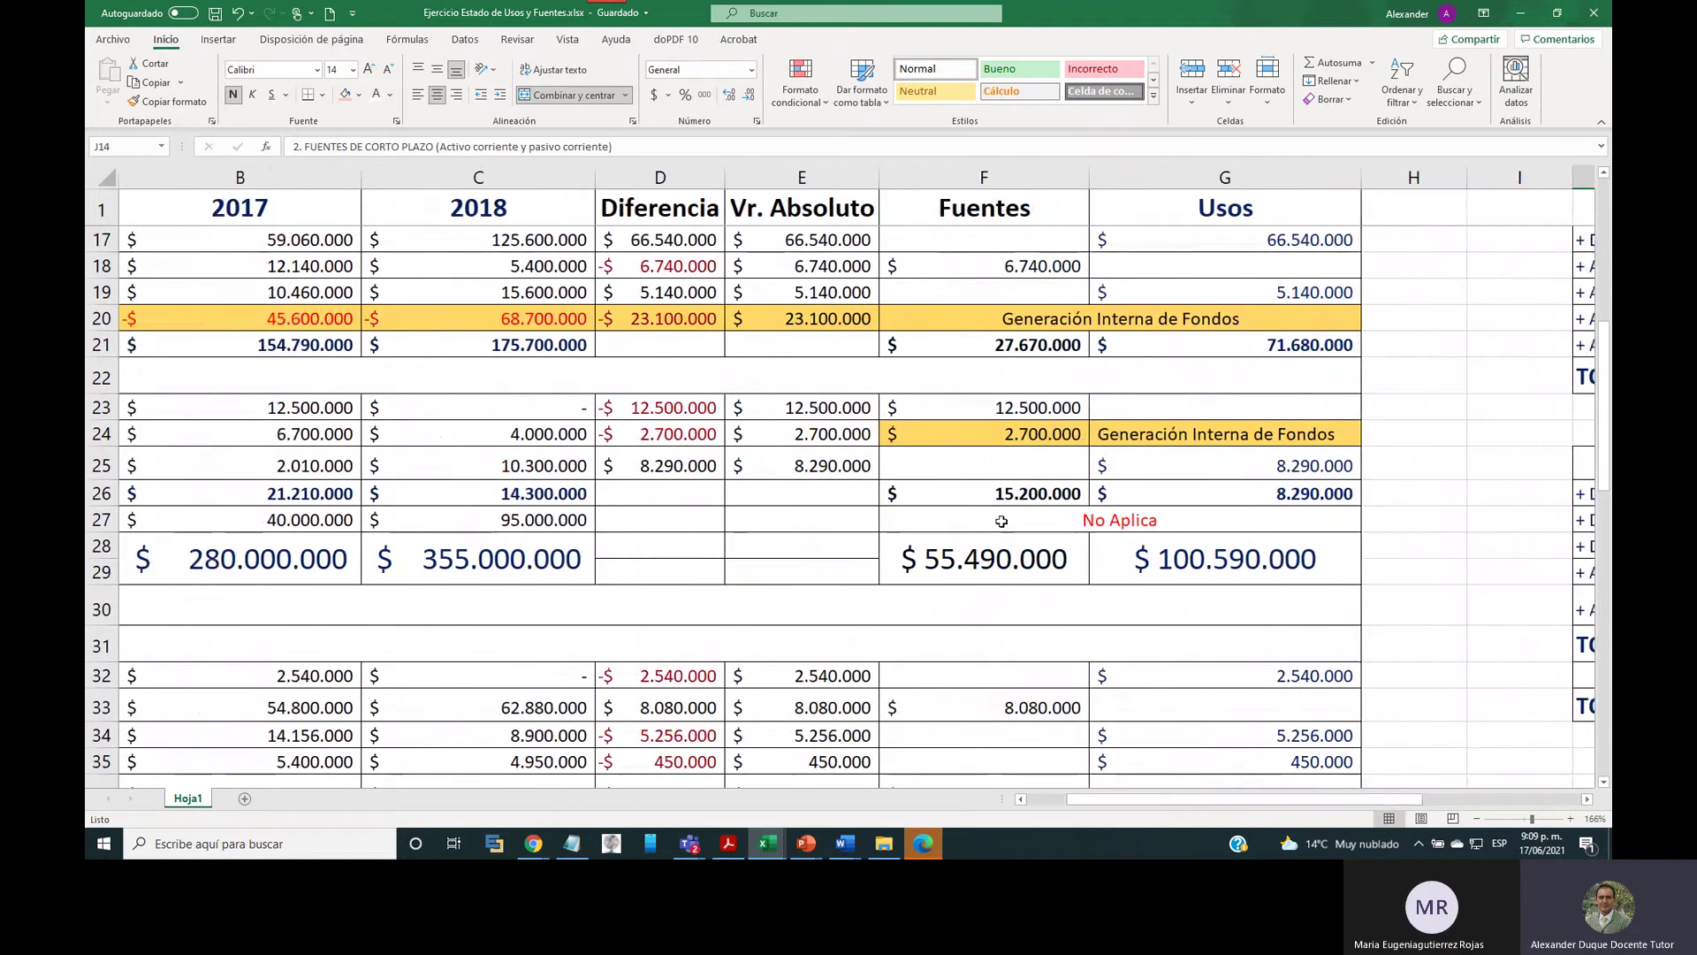
pyautogui.click(949, 177)
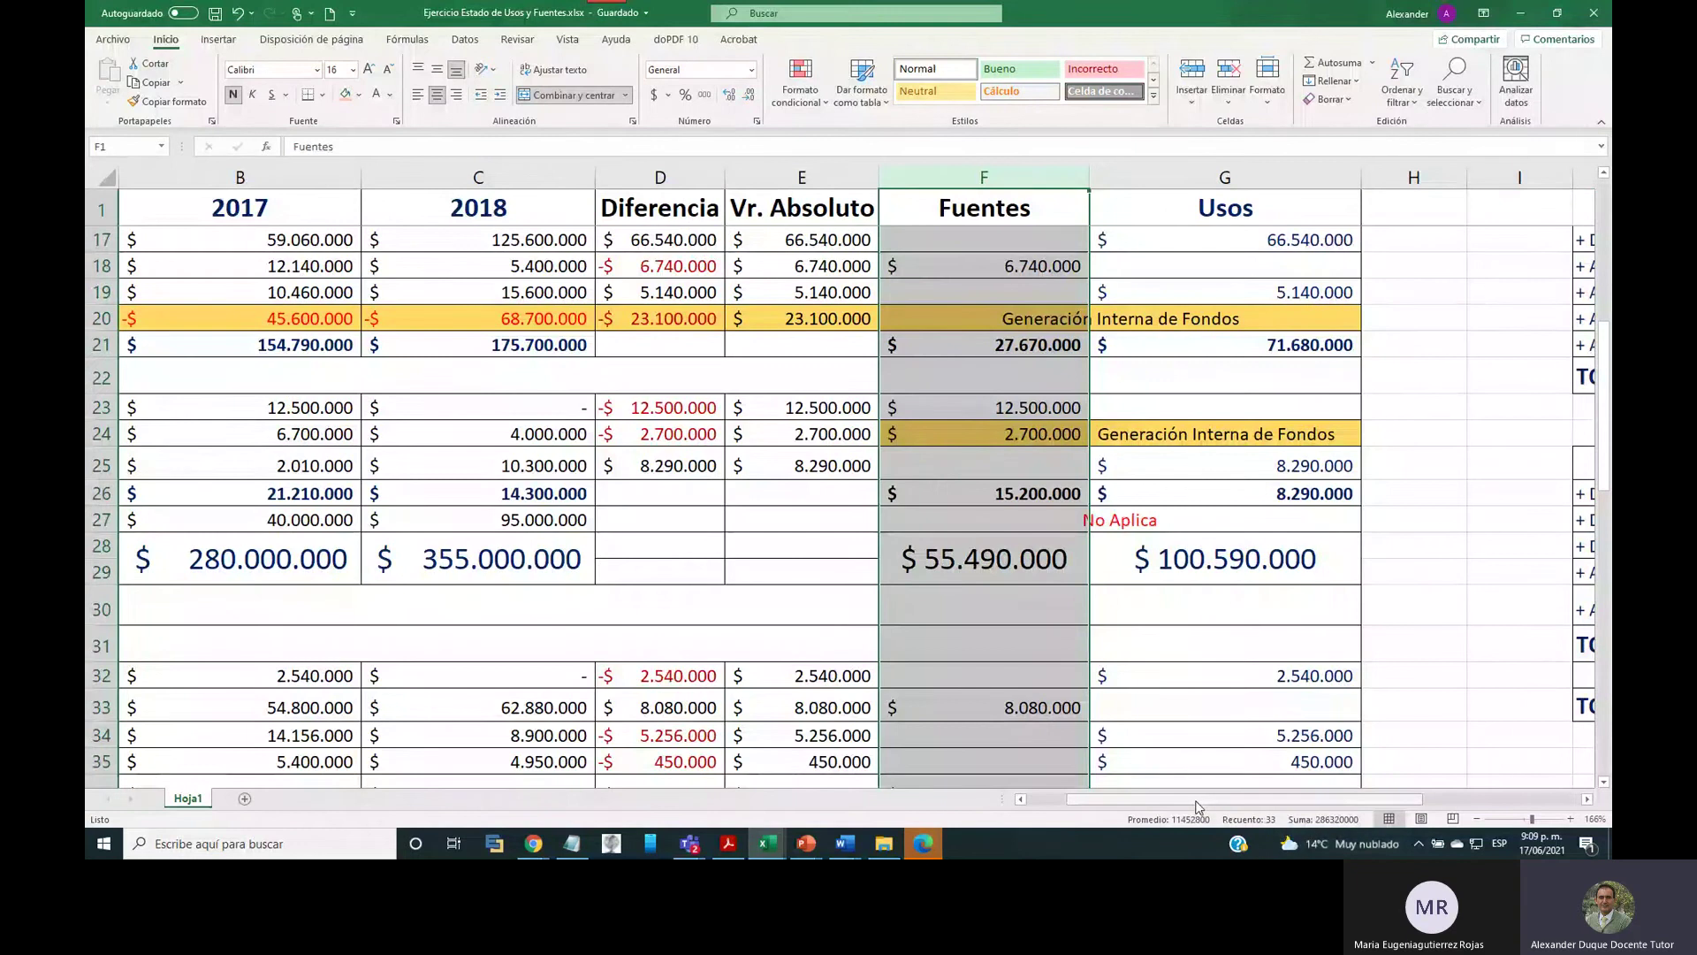
pyautogui.moveTo(1197, 806); pyautogui.dragTo(1159, 806)
pyautogui.scroll(3, 367, 439)
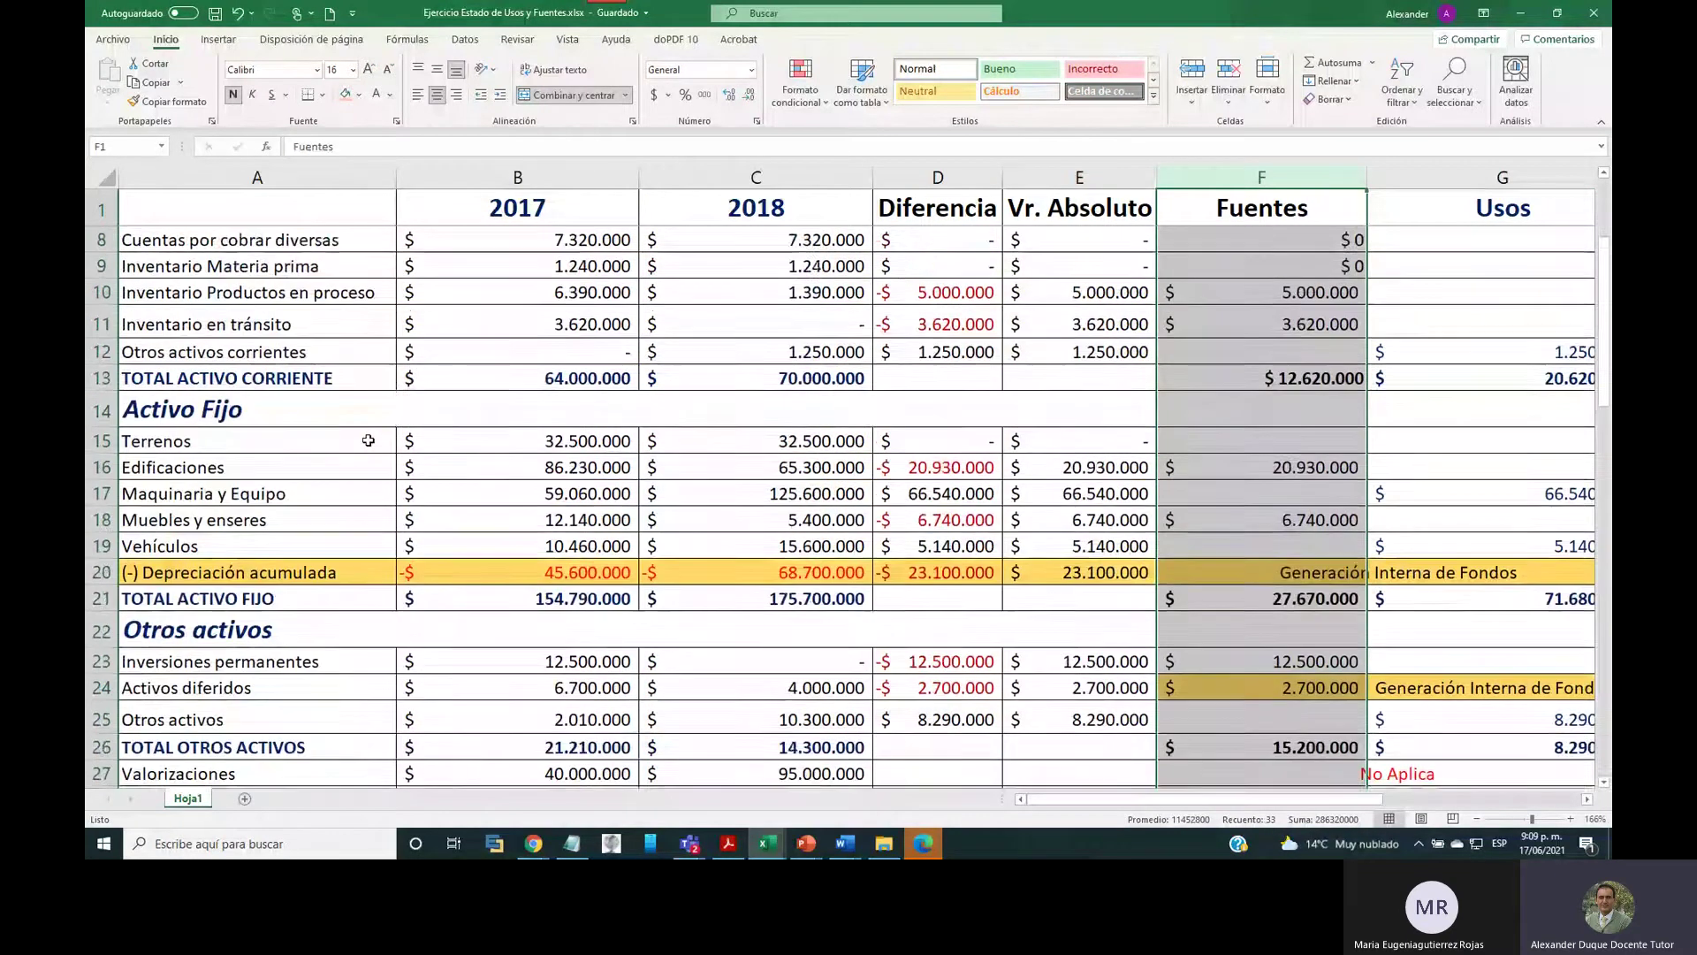
pyautogui.scroll(2, 368, 439)
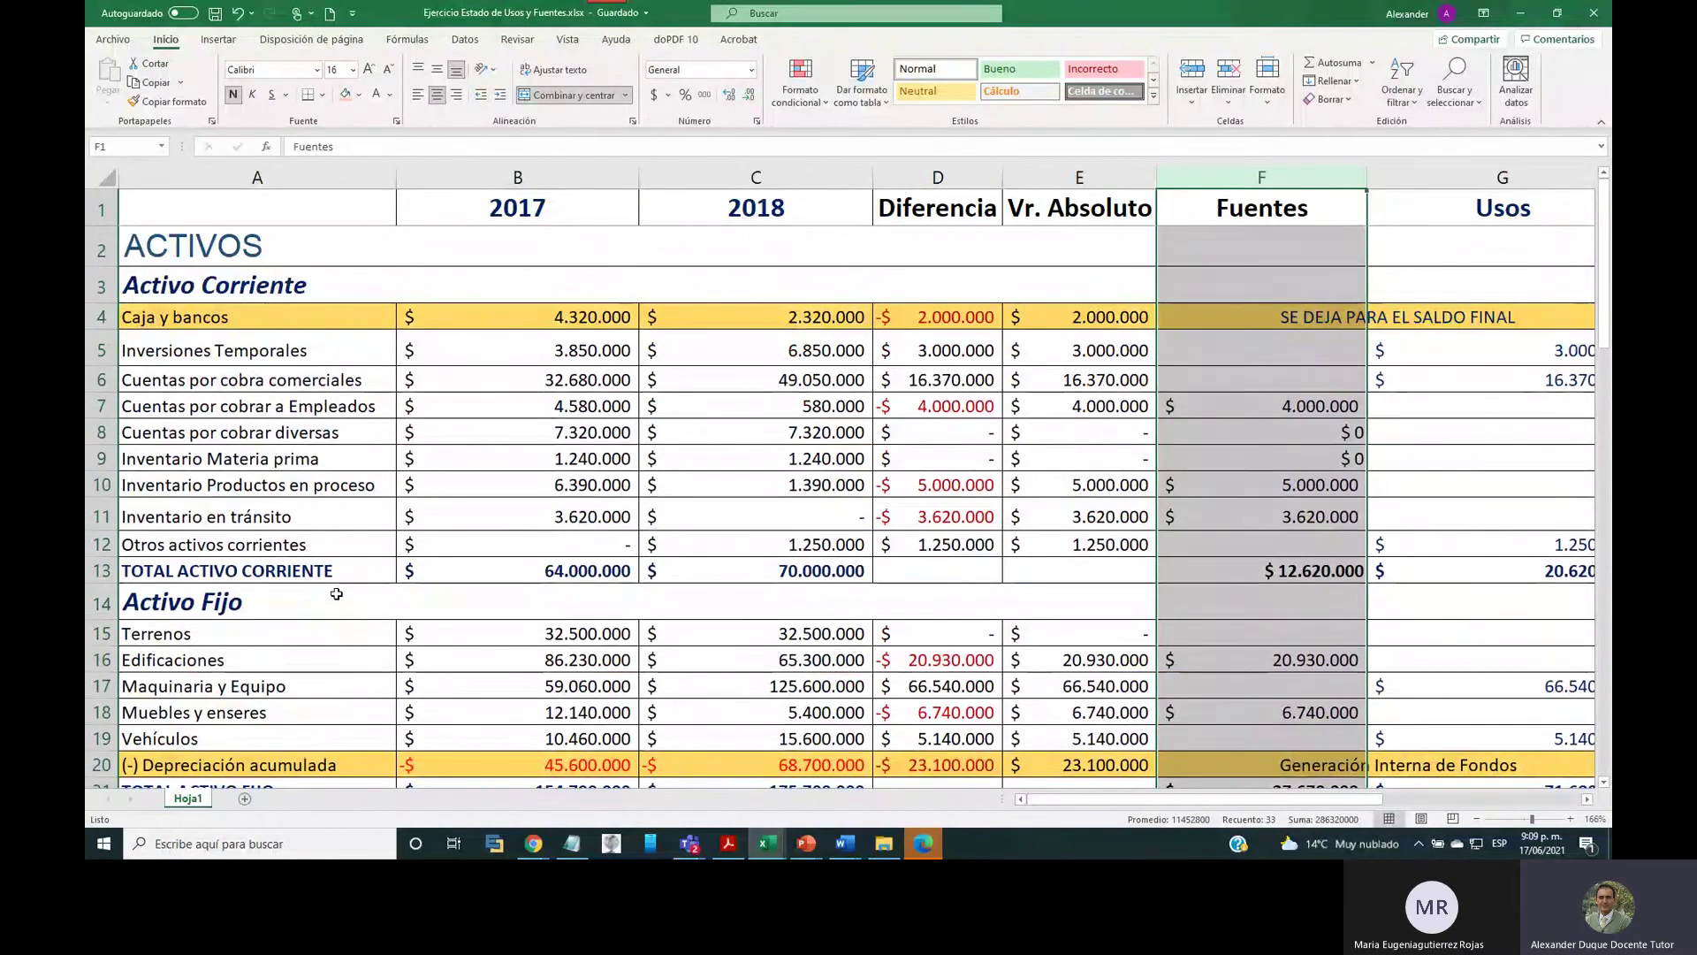
pyautogui.scroll(-1, 336, 593)
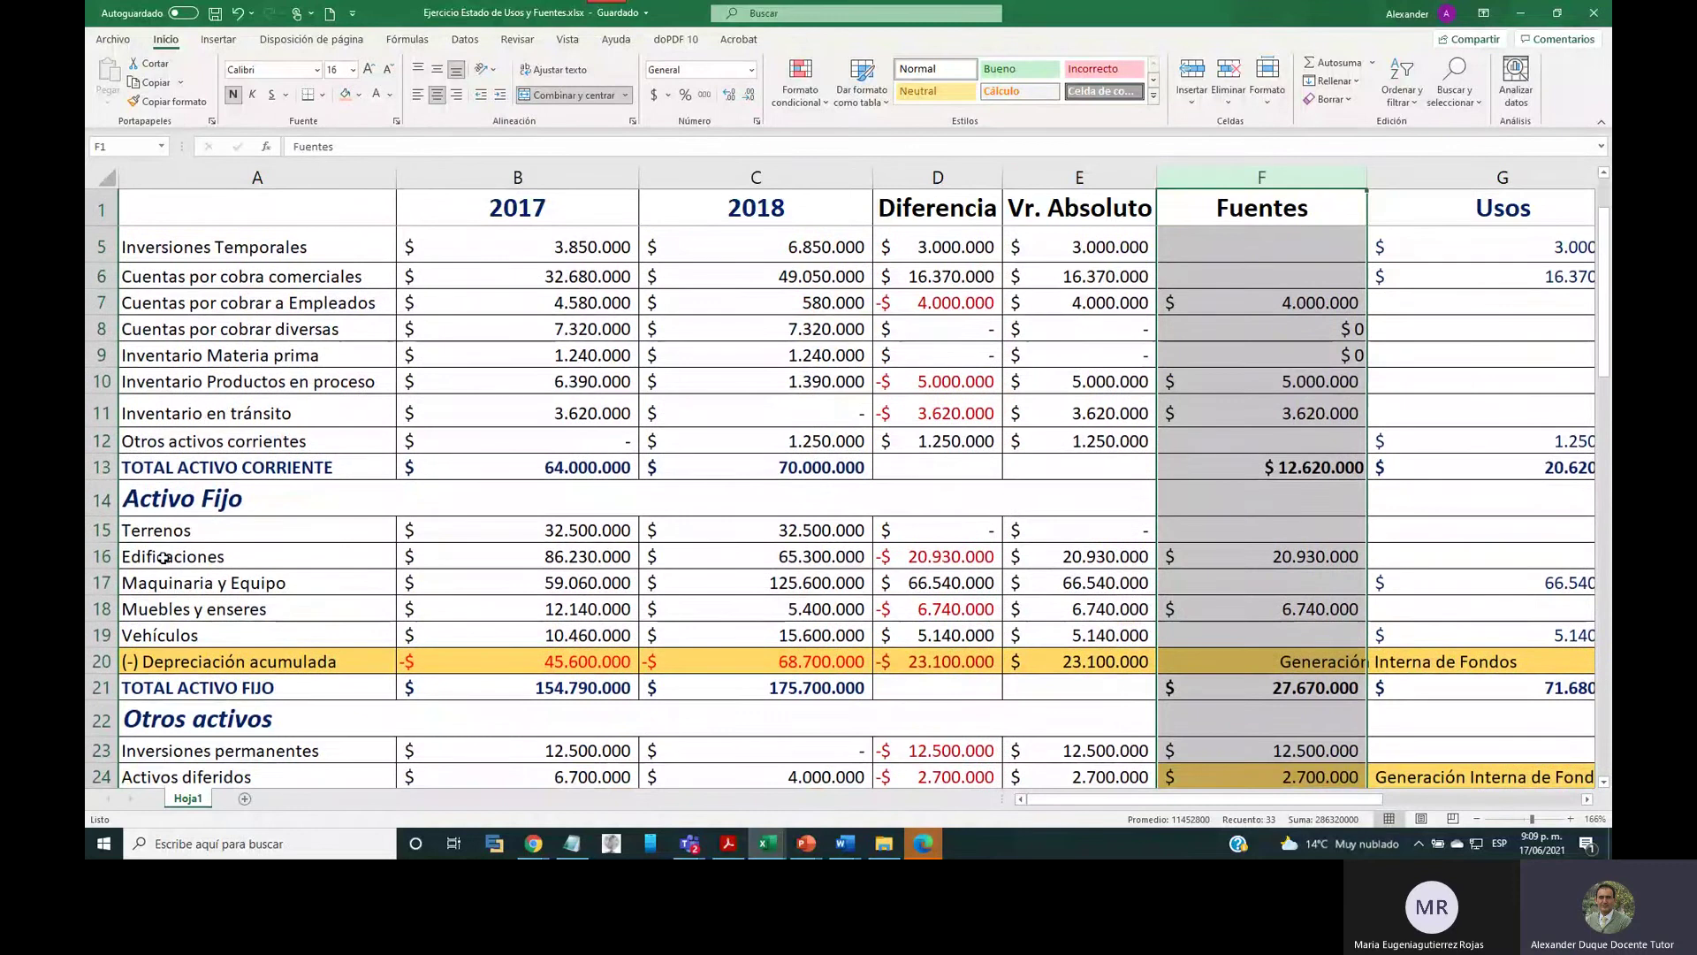
pyautogui.moveTo(164, 558); pyautogui.dragTo(1503, 558)
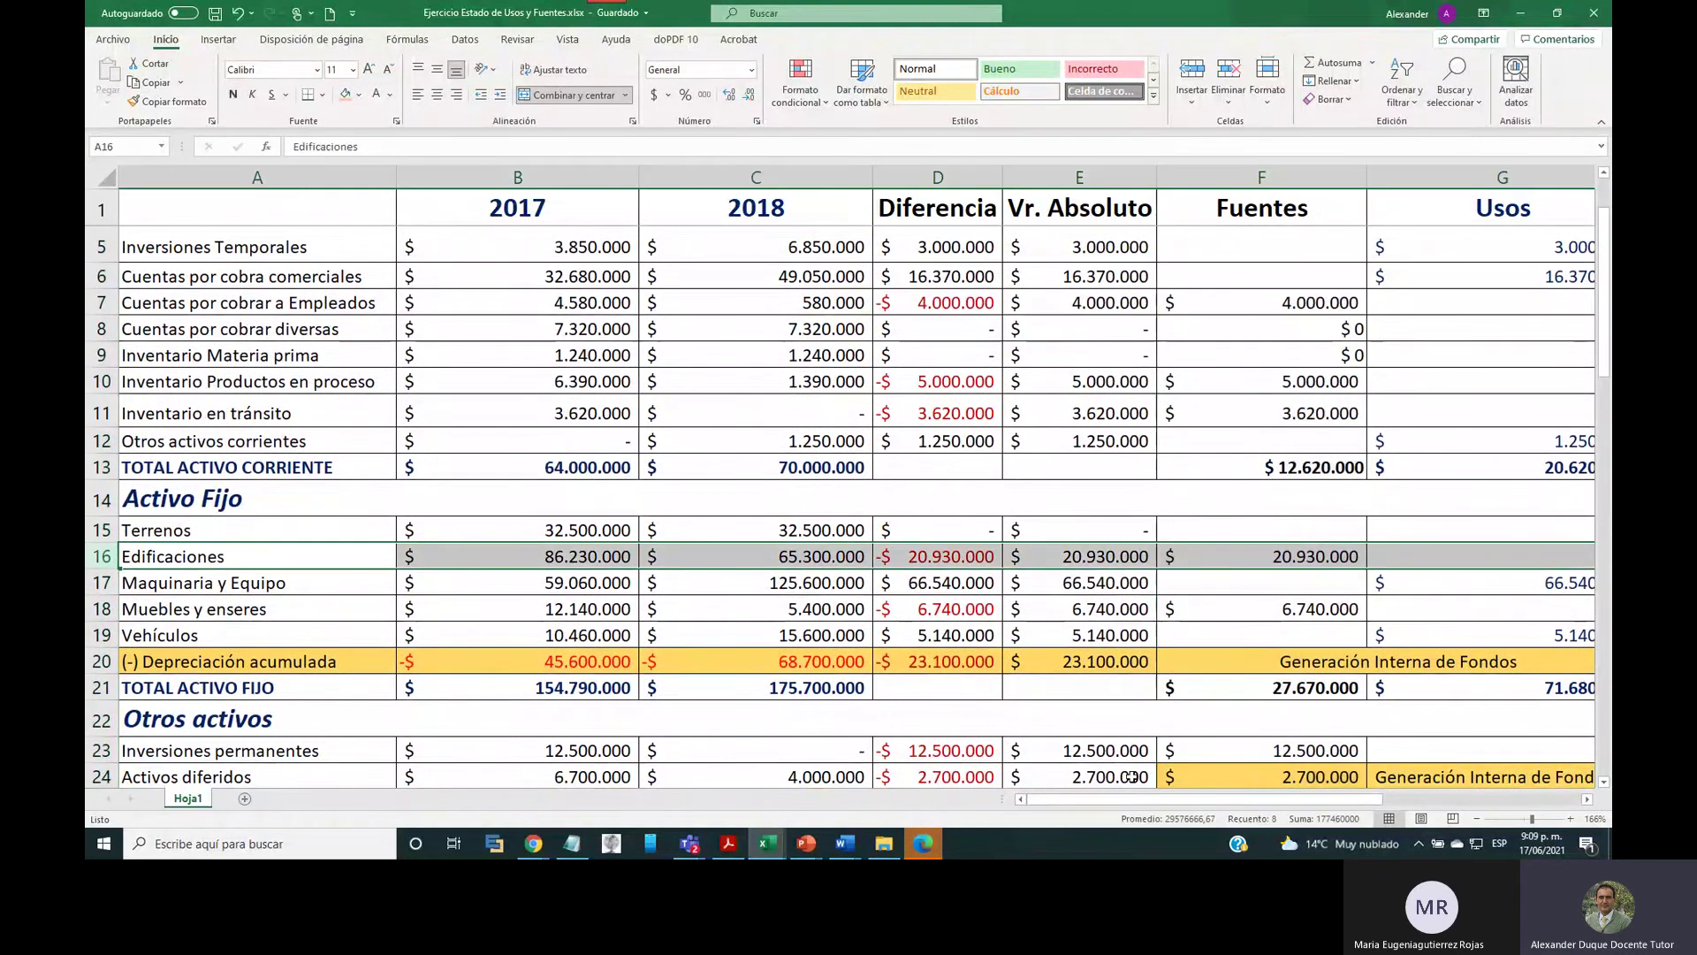
# Select the Disminución de Edificaciones line and its amount in the long-term sources table.
pyautogui.moveTo(1264, 799); pyautogui.dragTo(1544, 801)
pyautogui.scroll(-4, 1176, 495)
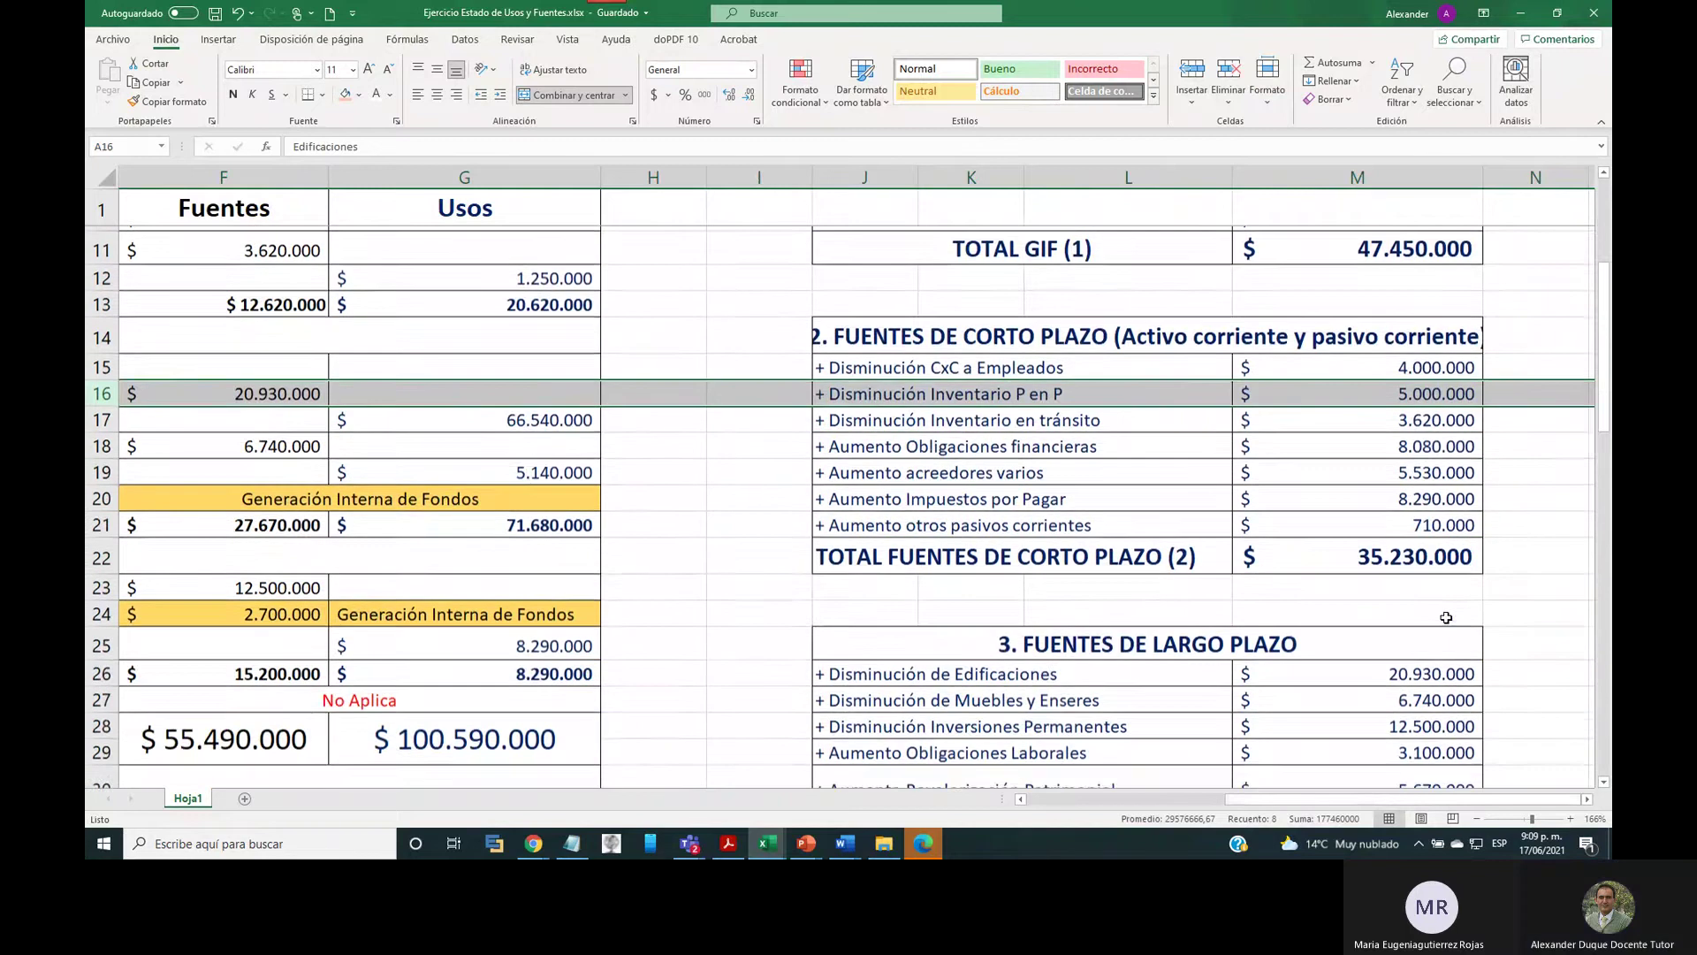
pyautogui.moveTo(990, 487); pyautogui.dragTo(1326, 493)
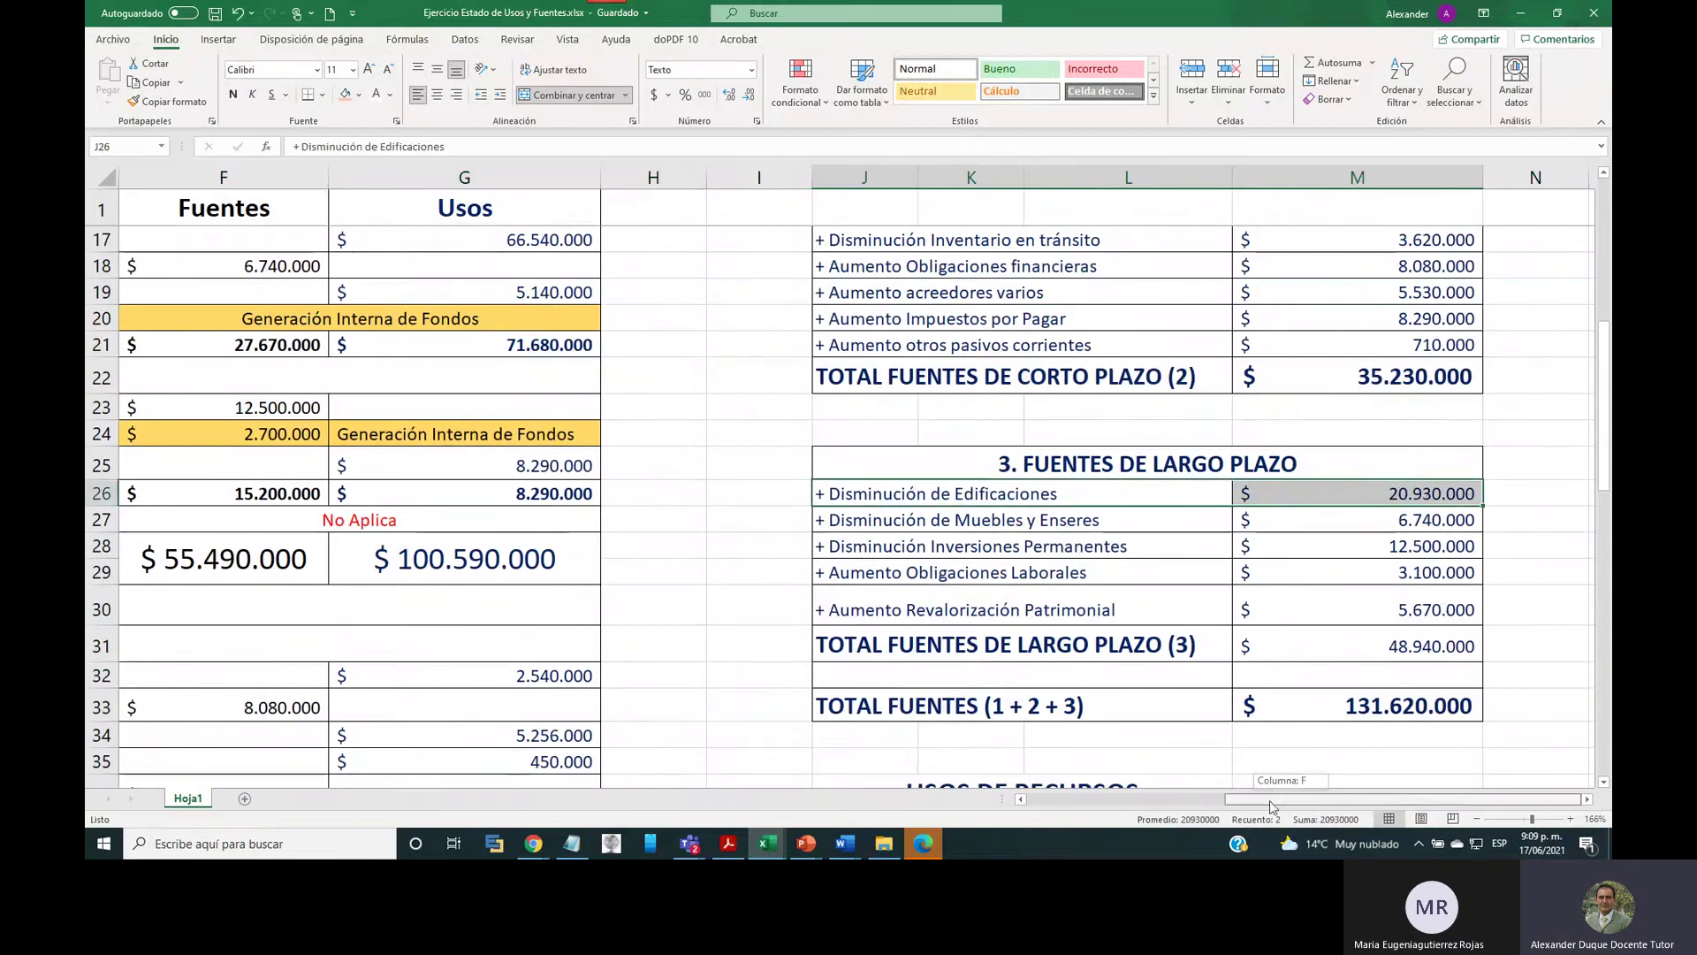
# Select the whole Fuentes column, and the entire Muebles y enseres row under Activo Fijo.
pyautogui.moveTo(1295, 801); pyautogui.dragTo(1093, 808)
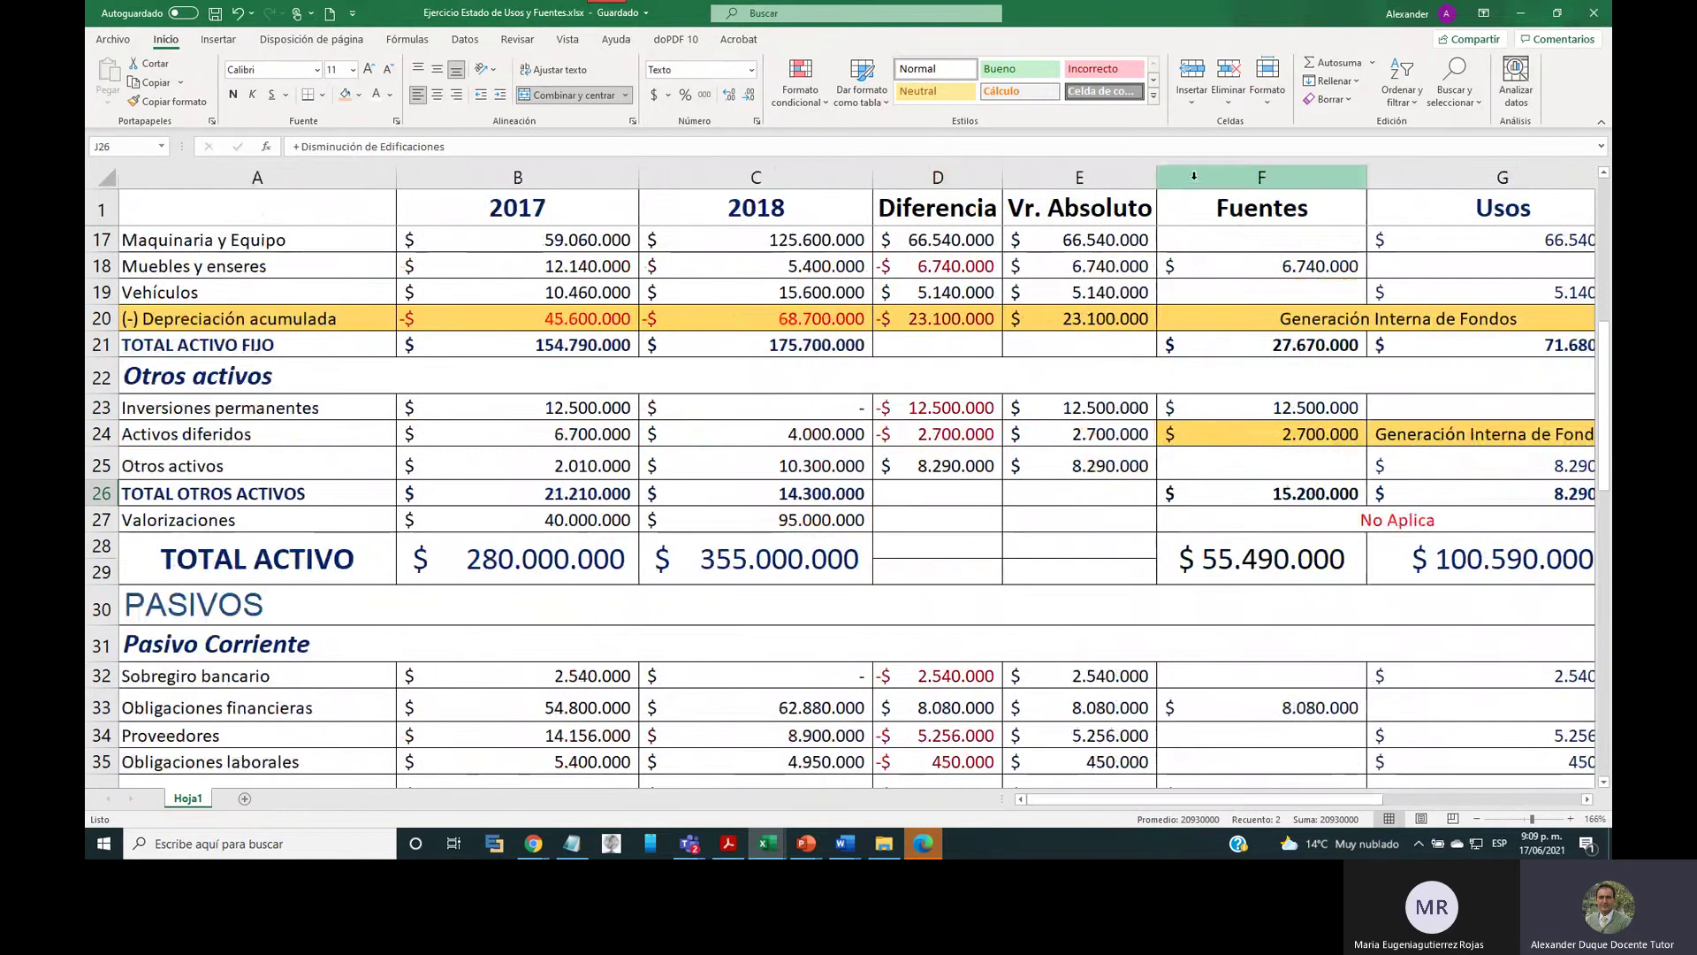
pyautogui.click(1229, 177)
pyautogui.scroll(2, 1229, 725)
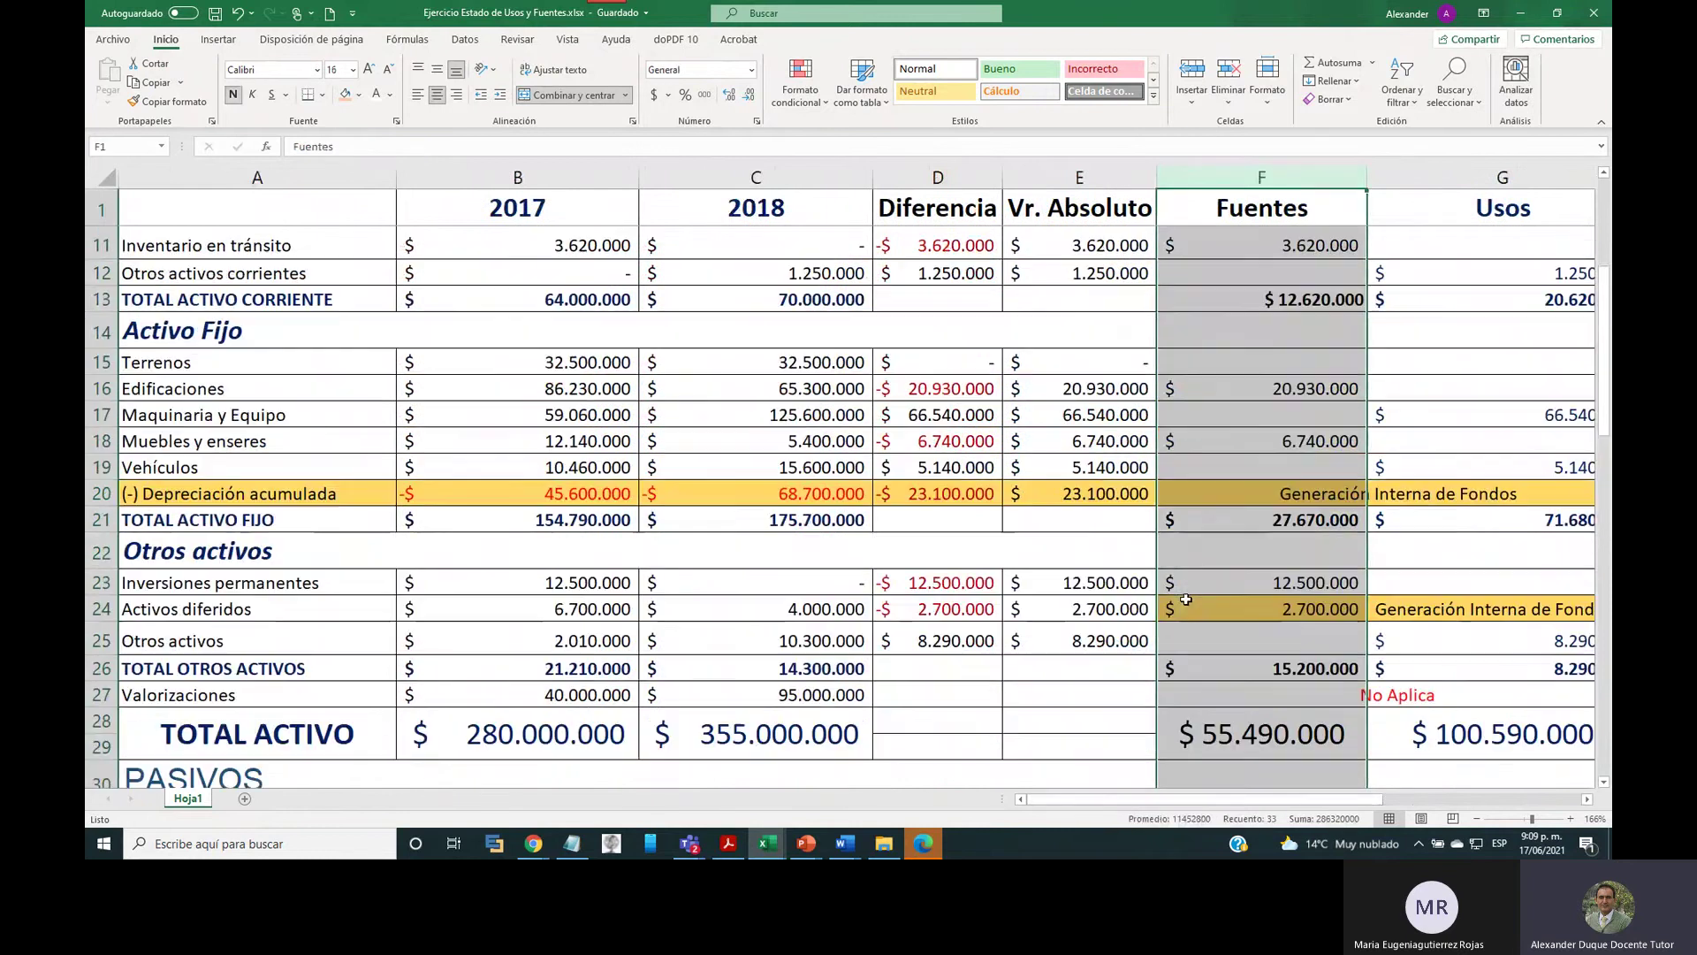
pyautogui.click(101, 440)
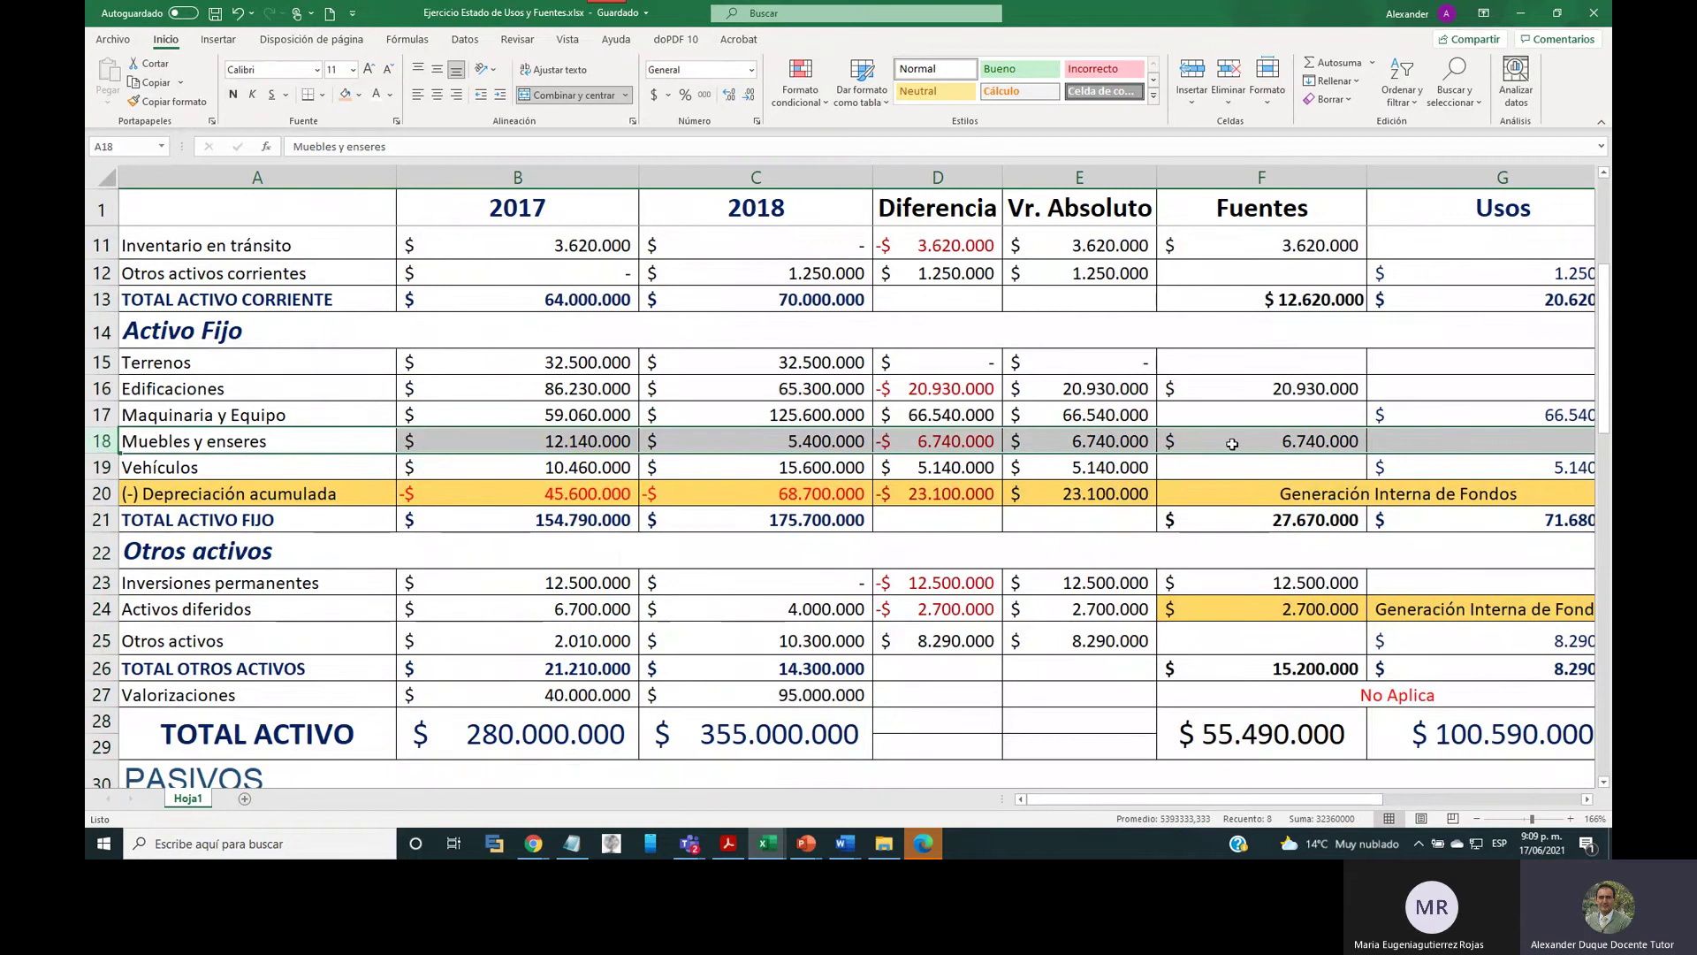
# Select the Disminución de Muebles y Enseres line and its amount in the long-term sources table.
pyautogui.moveTo(1327, 799); pyautogui.dragTo(1523, 800)
pyautogui.click(984, 694)
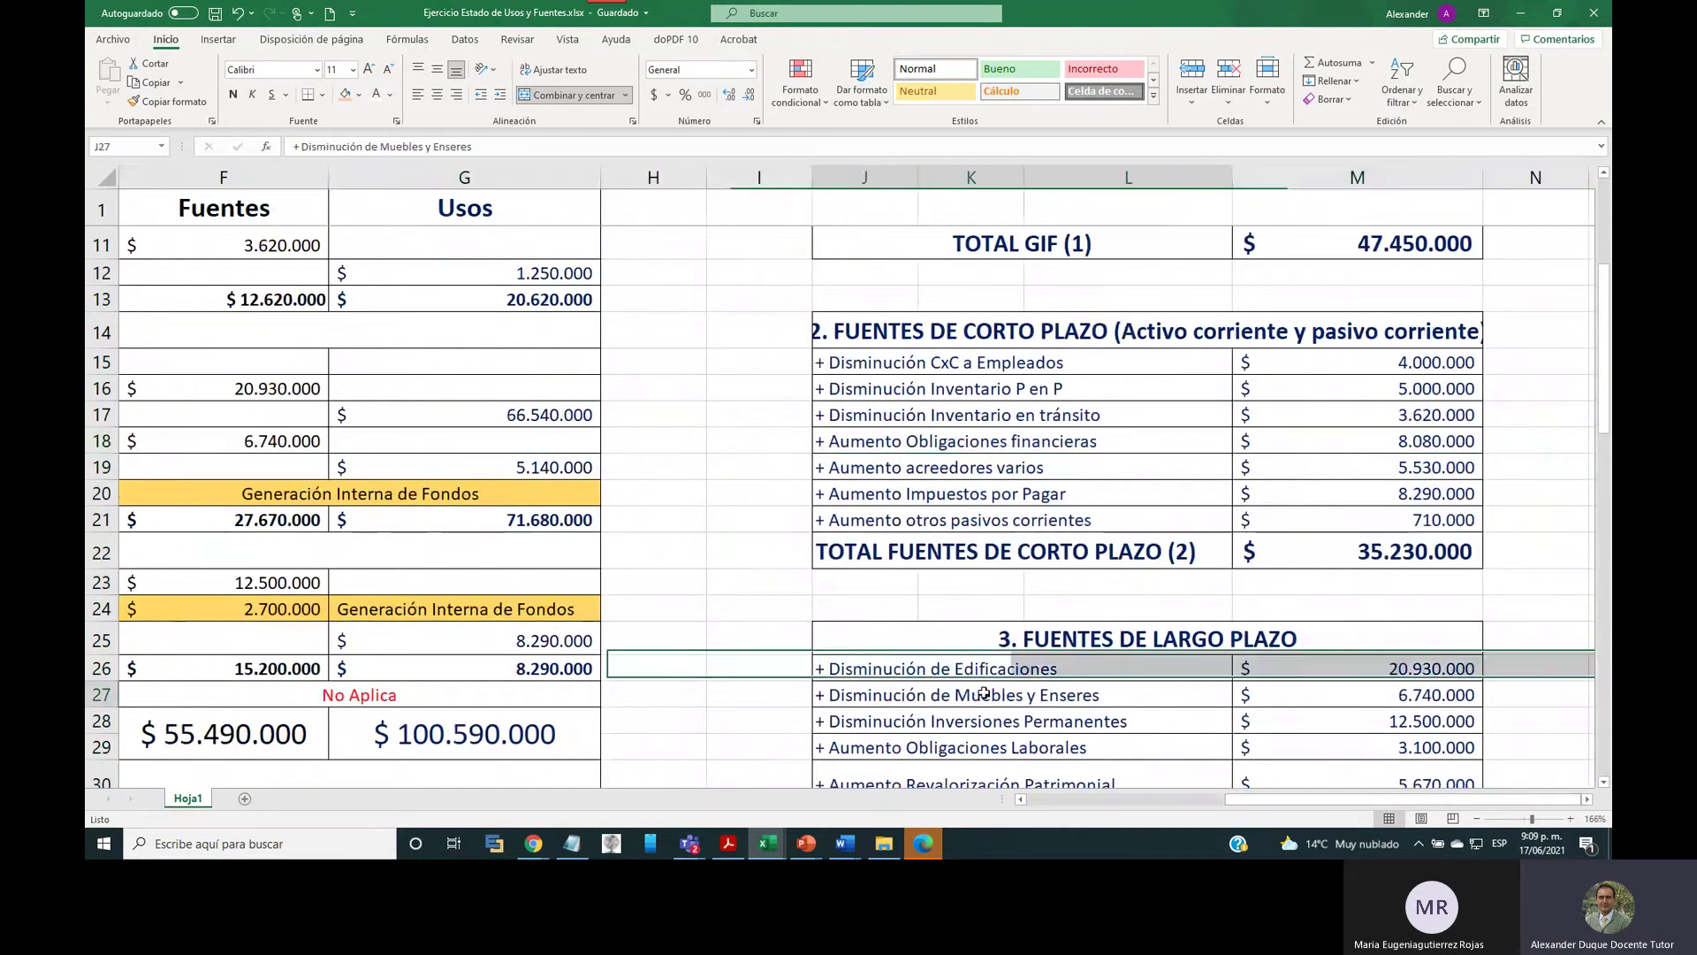
pyautogui.moveTo(983, 694); pyautogui.dragTo(1322, 699)
# Select the entire Inversiones permanentes row under Otros activos and view it alongside the long-term sources table.
pyautogui.moveTo(1334, 801); pyautogui.dragTo(1121, 803)
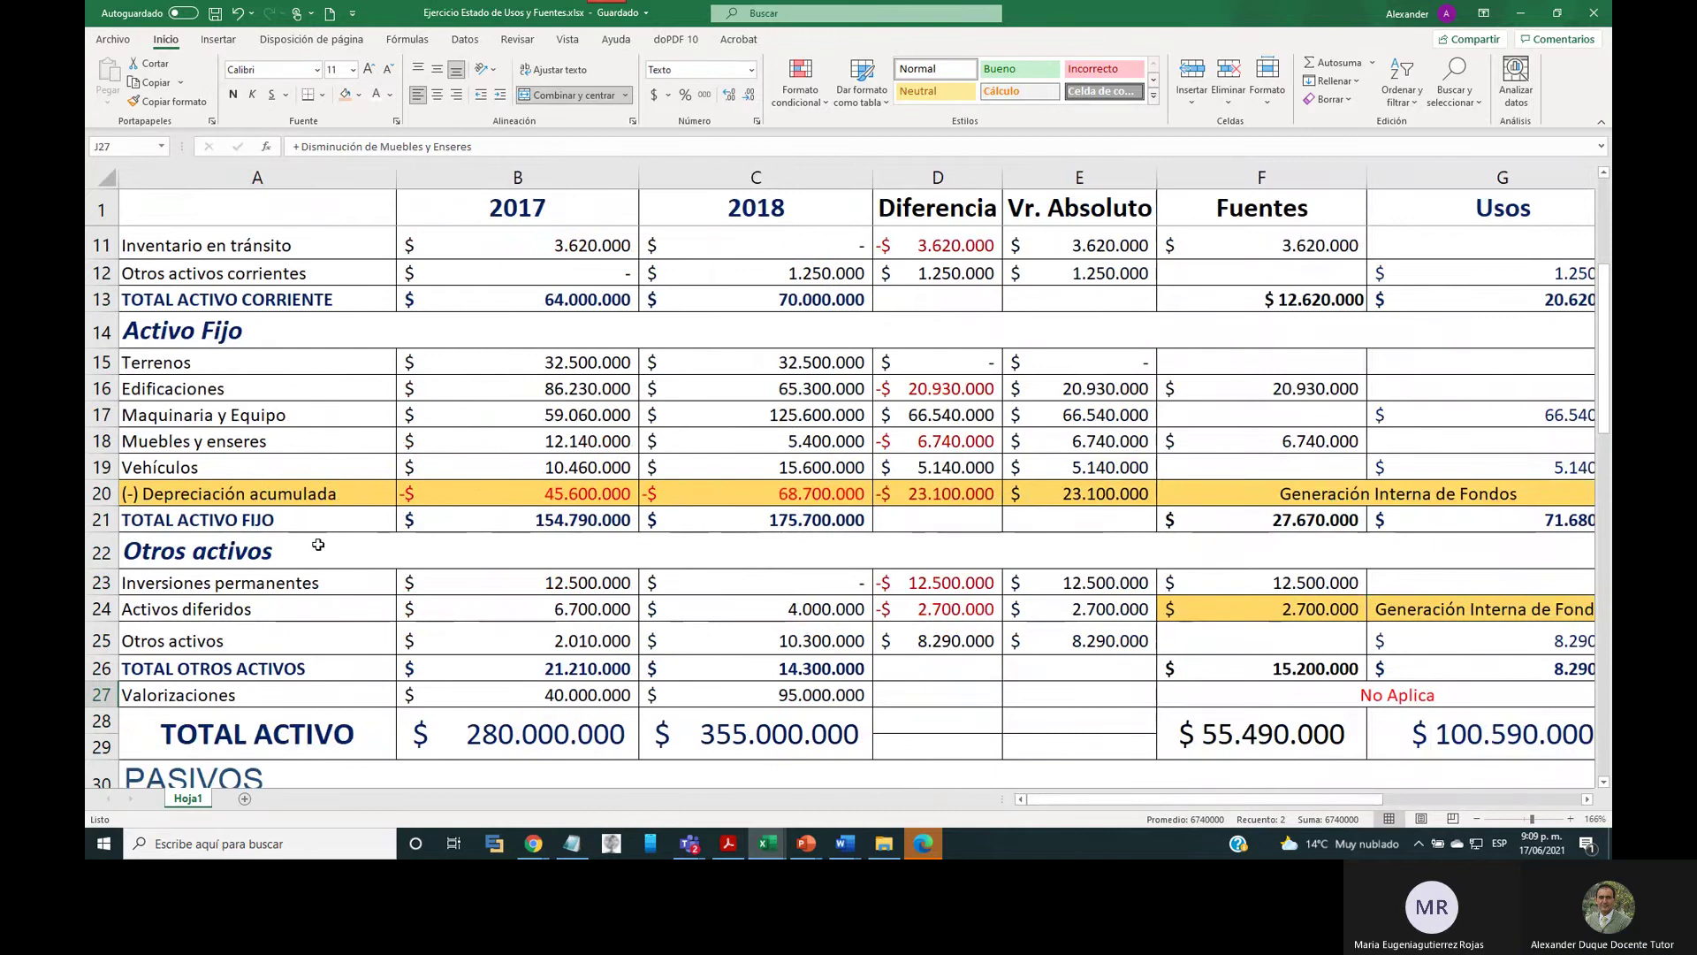
pyautogui.click(102, 582)
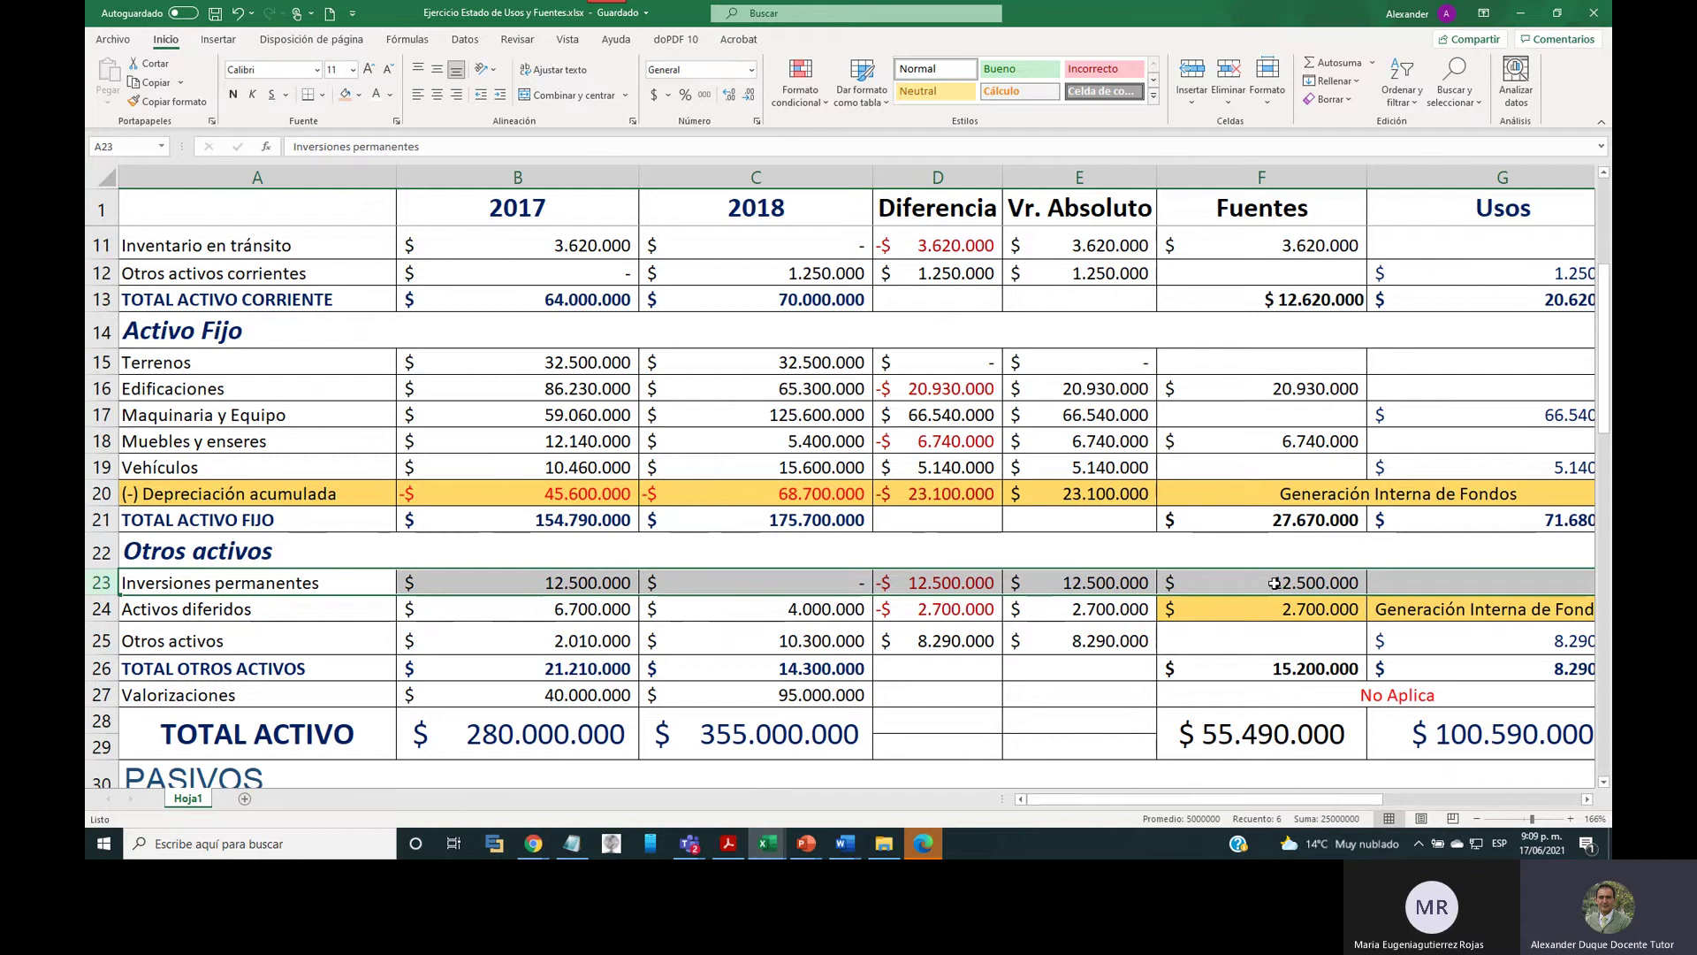
pyautogui.moveTo(1297, 806); pyautogui.dragTo(1460, 800)
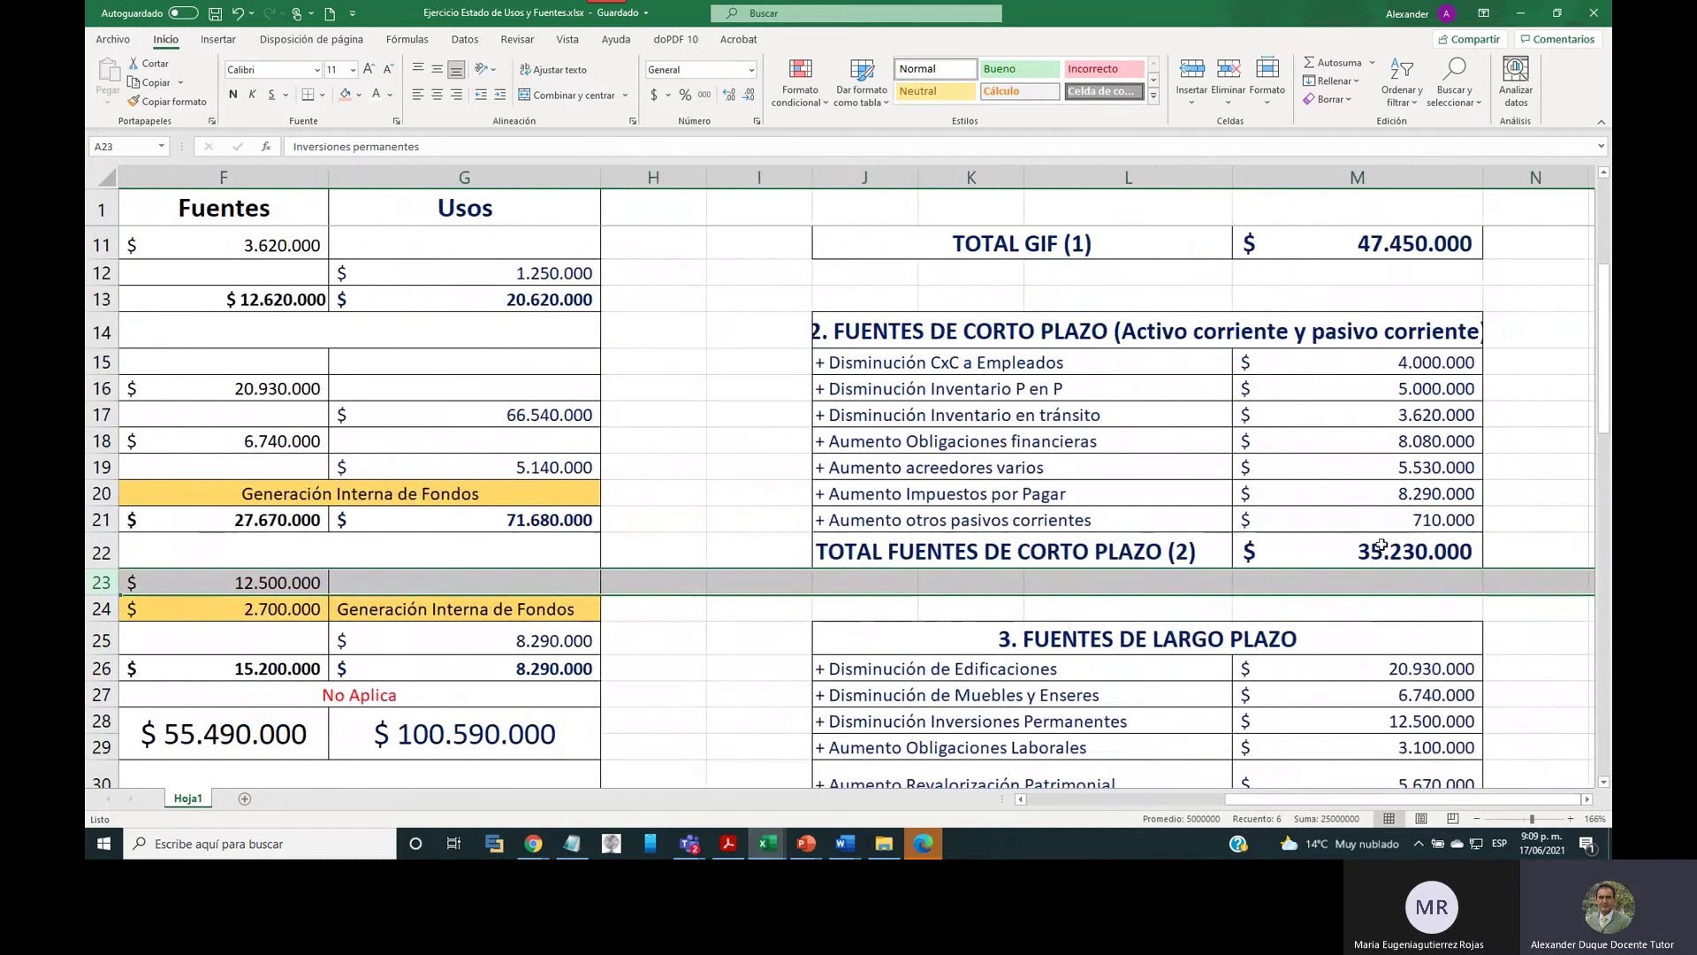
# Select the Disminución Inversiones Permanentes line and its amount in the long-term sources table, and the whole Fuentes column.
pyautogui.scroll(-2, 1350, 541)
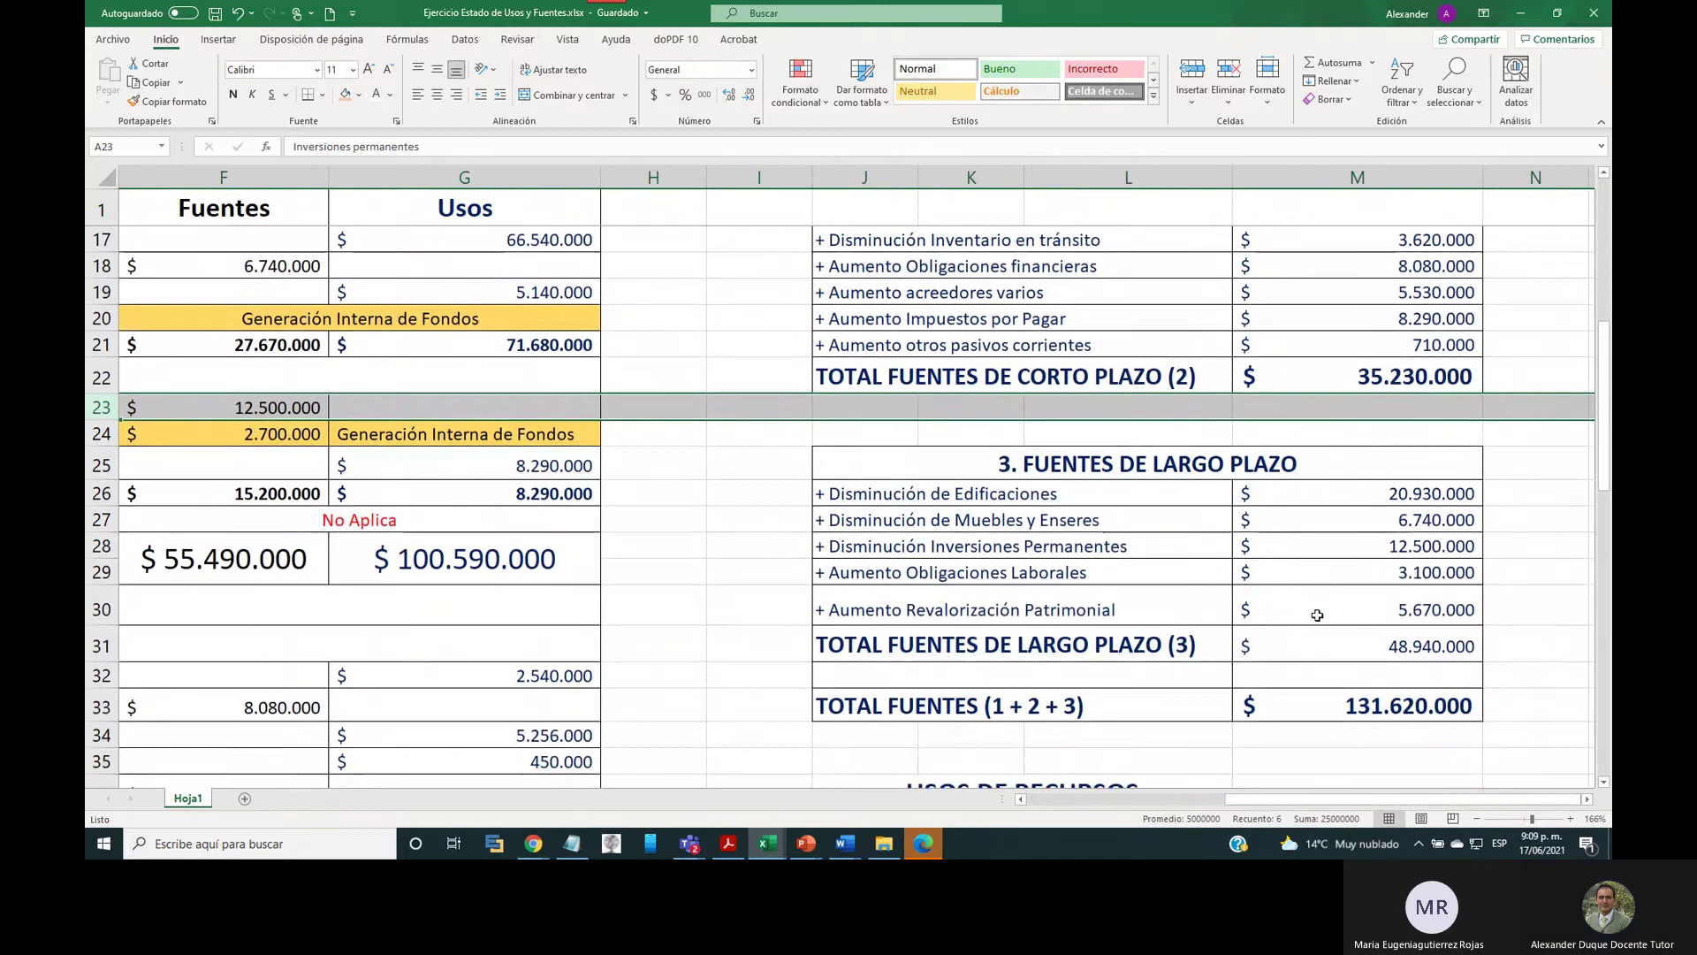
pyautogui.moveTo(947, 545); pyautogui.dragTo(1344, 544)
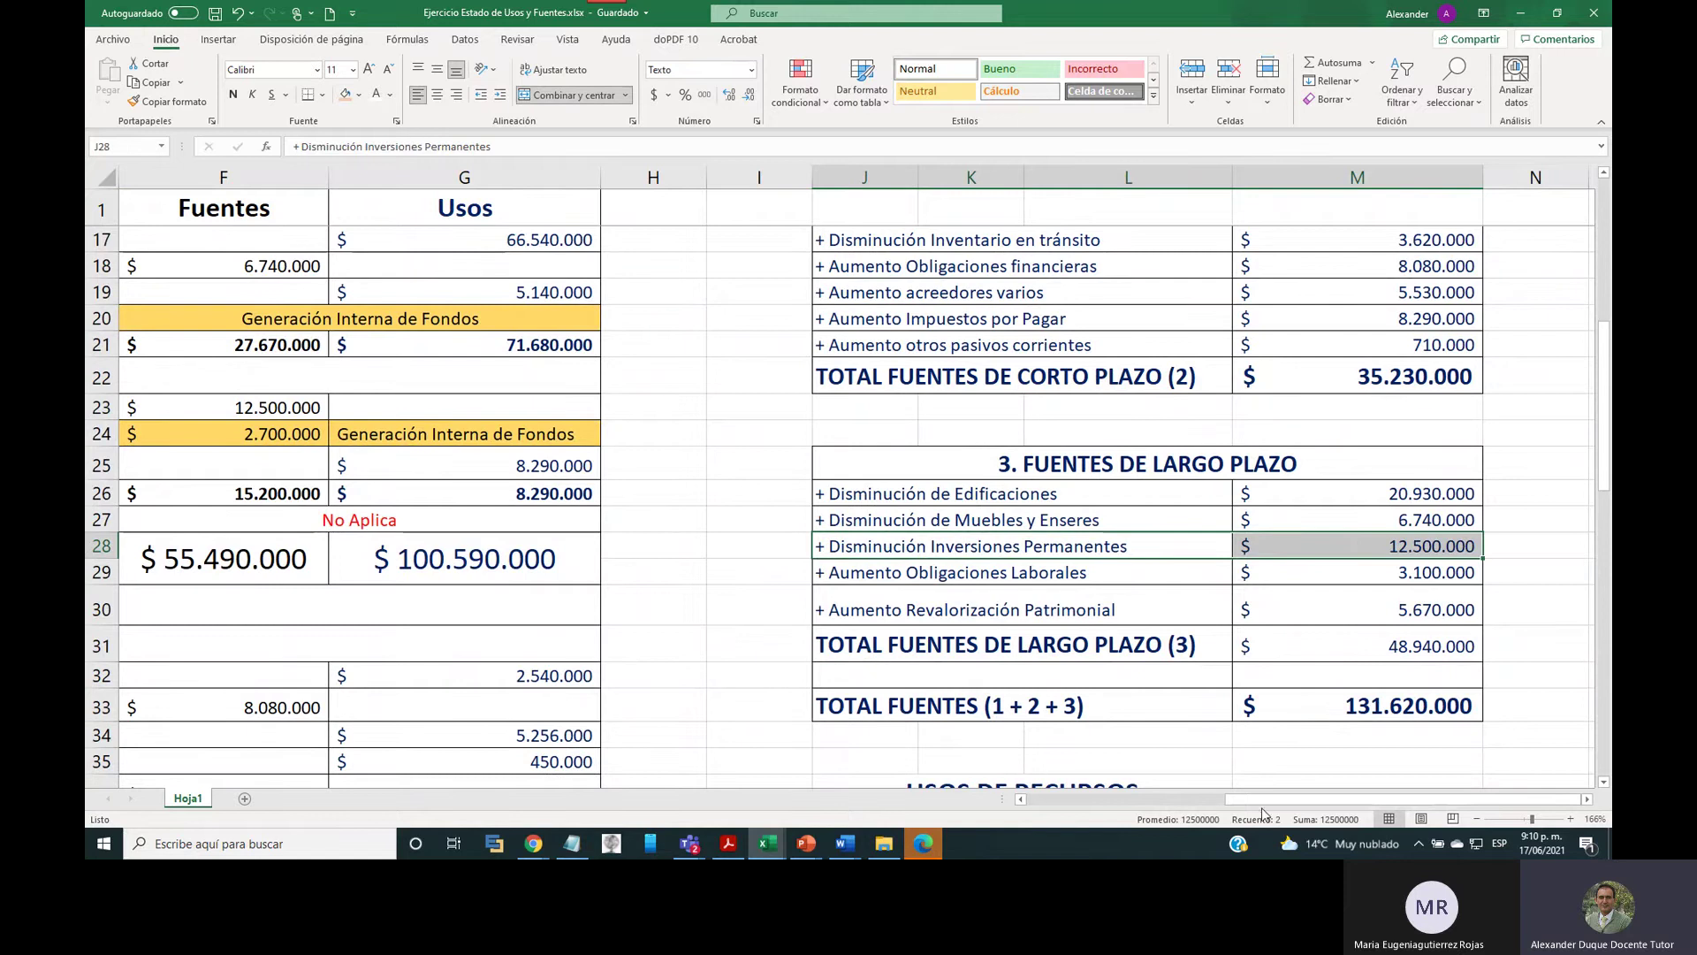
pyautogui.moveTo(1264, 799); pyautogui.dragTo(1145, 799)
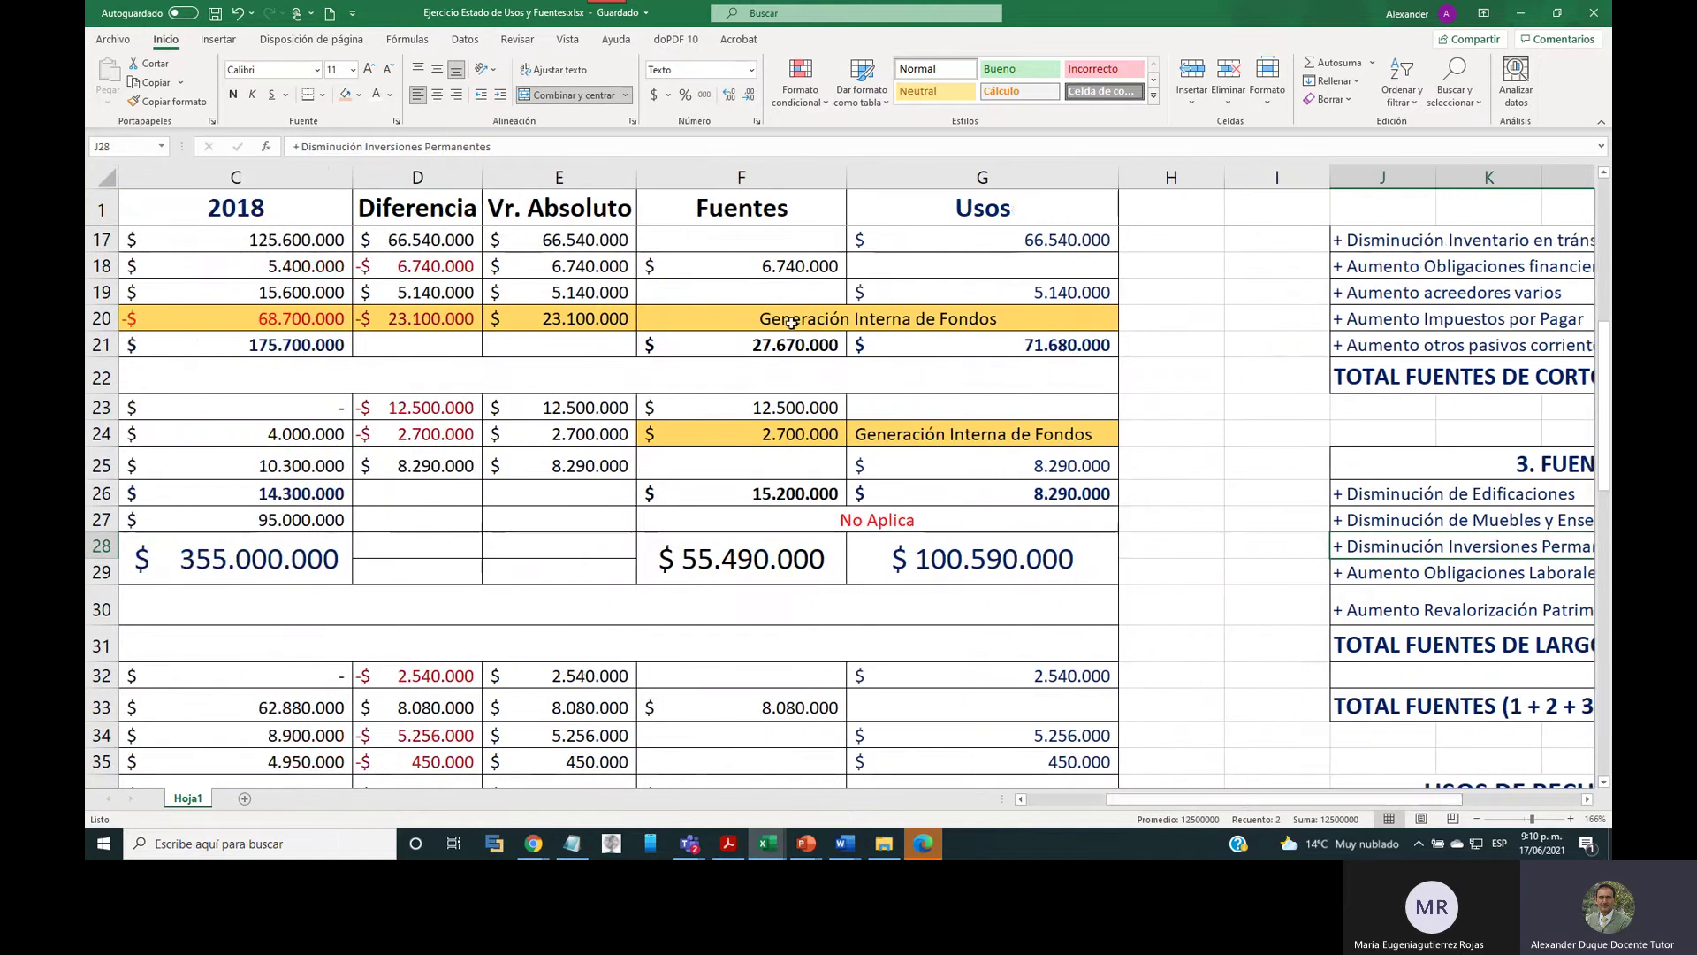
pyautogui.click(752, 179)
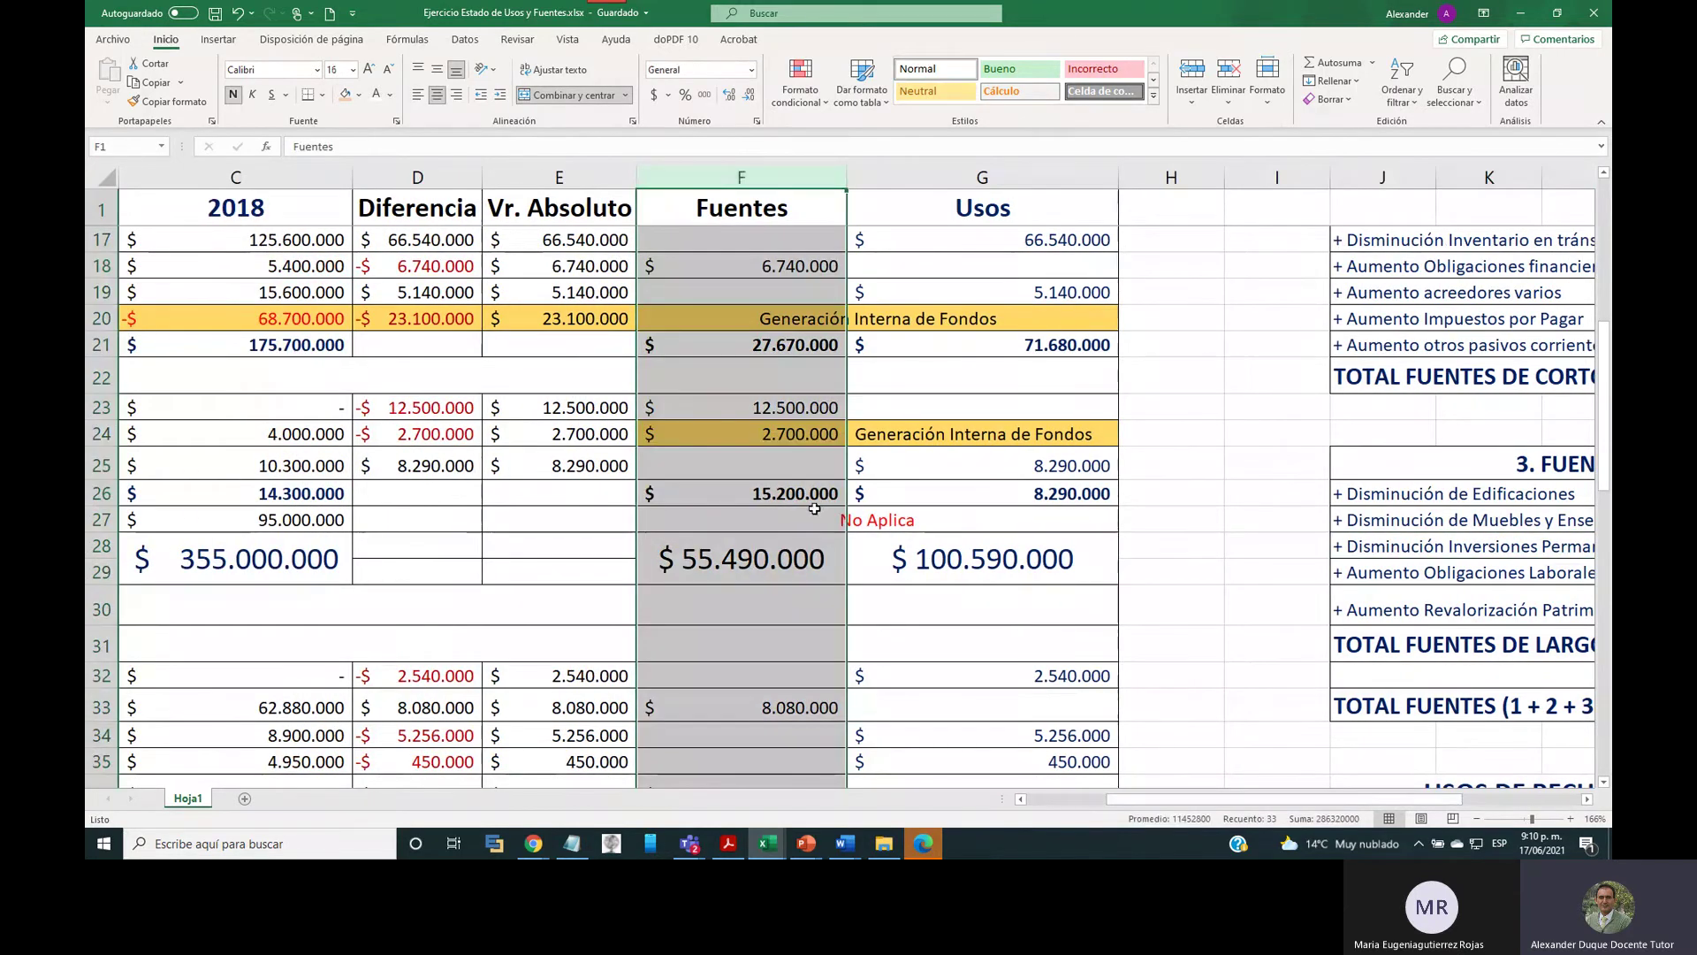
# Select the PASIVOS heading, and the Pasivo Largo Plazo block from its heading through its total row.
pyautogui.moveTo(1128, 799); pyautogui.dragTo(1047, 804)
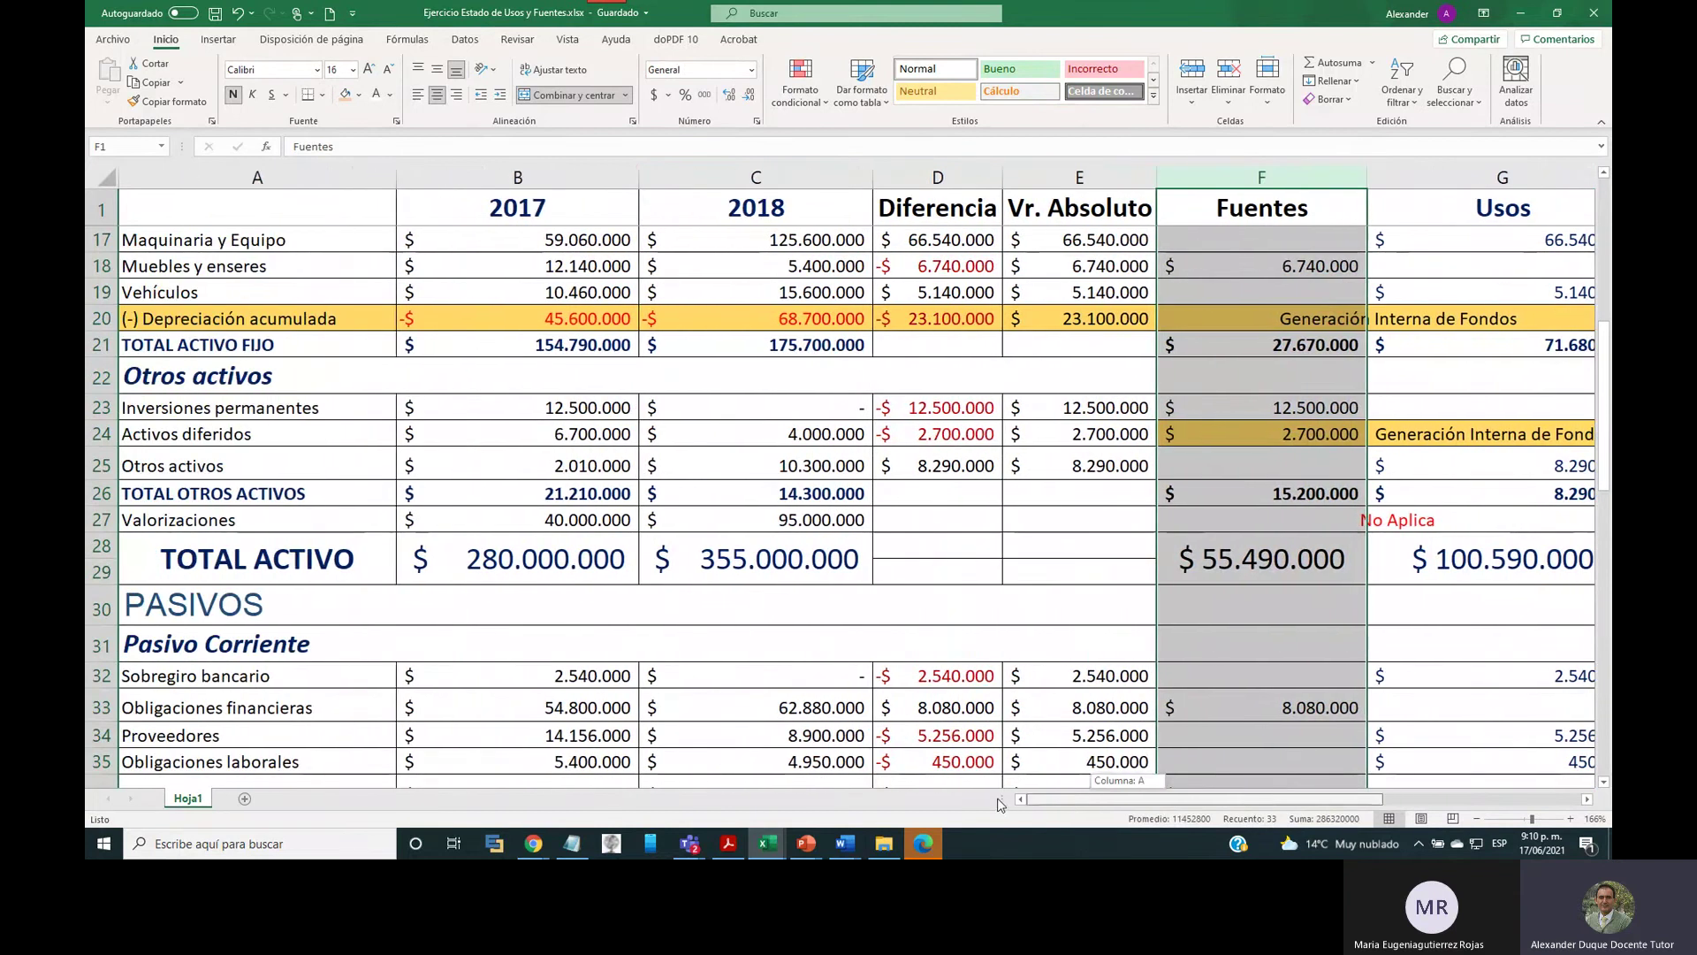
pyautogui.click(162, 603)
pyautogui.scroll(-4, 222, 595)
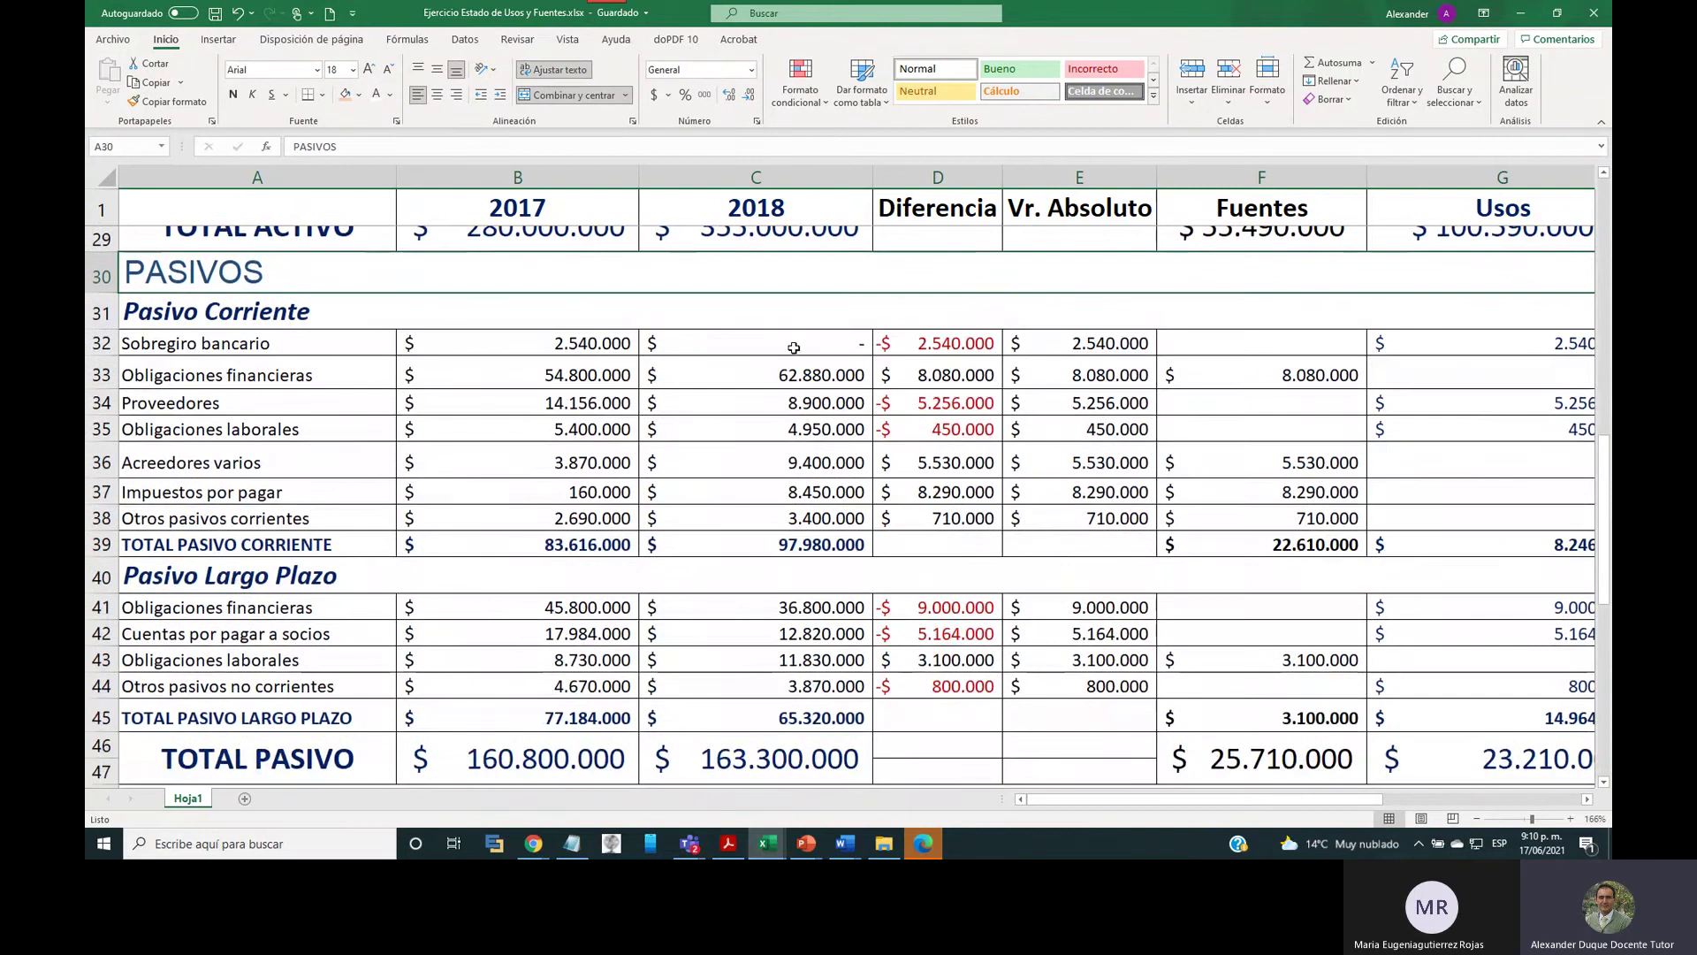
pyautogui.scroll(-4, 793, 347)
pyautogui.scroll(1, 793, 347)
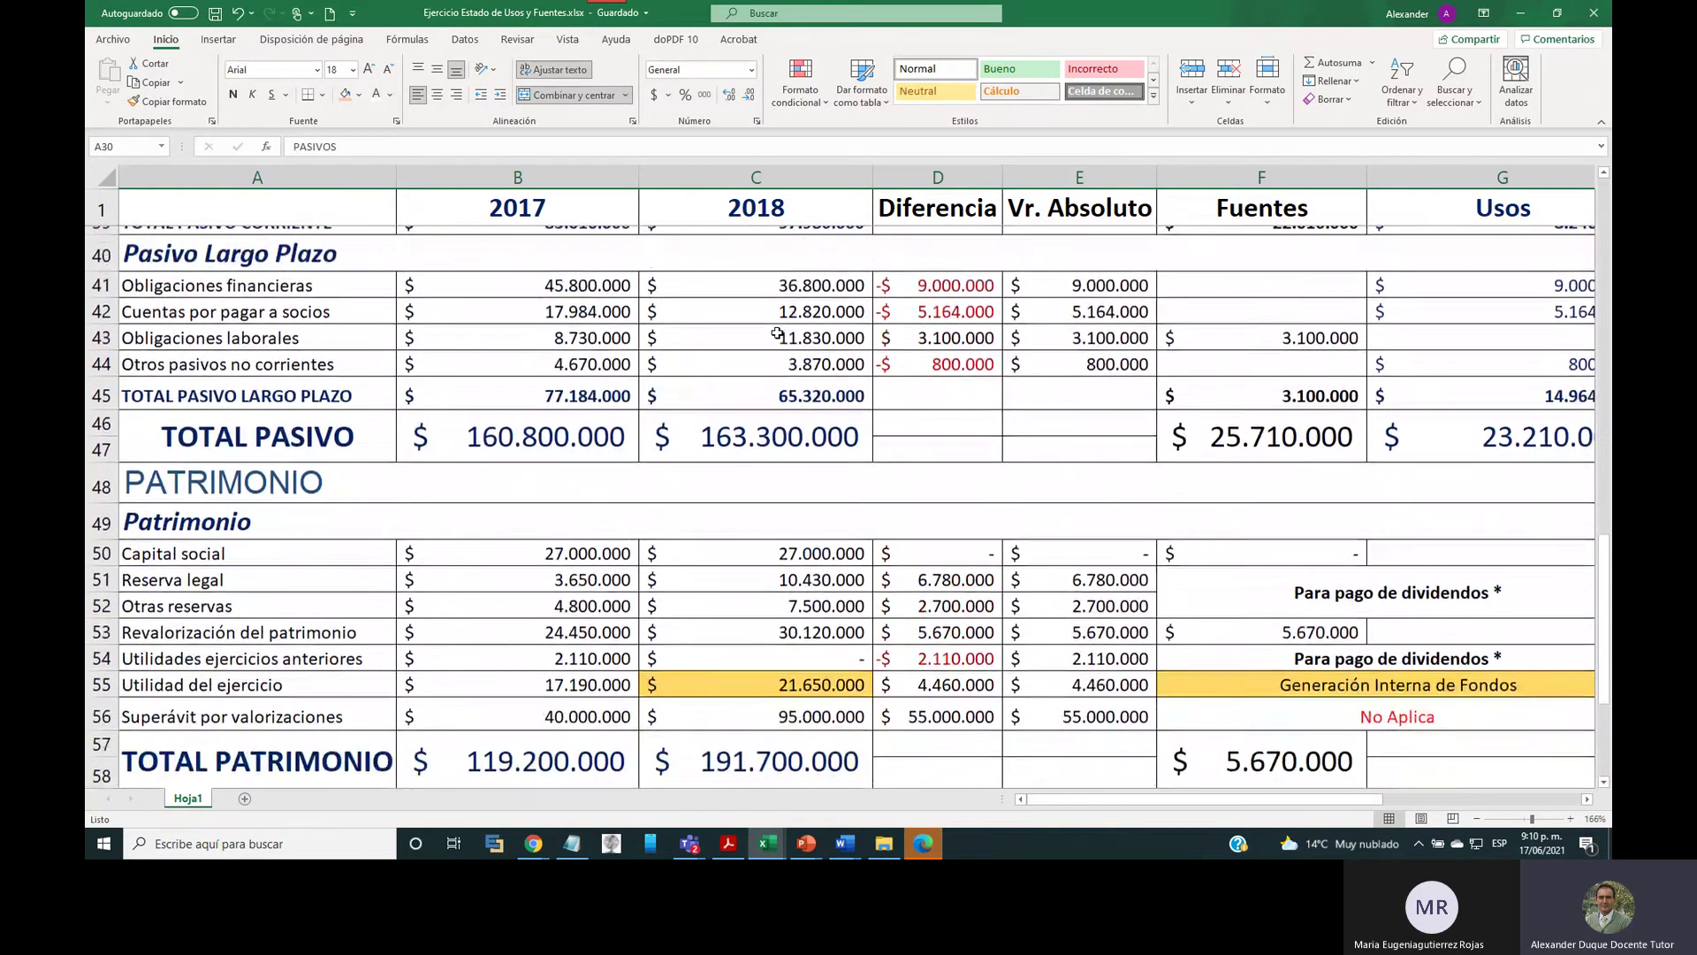
pyautogui.click(232, 301)
pyautogui.moveTo(231, 300); pyautogui.dragTo(489, 430)
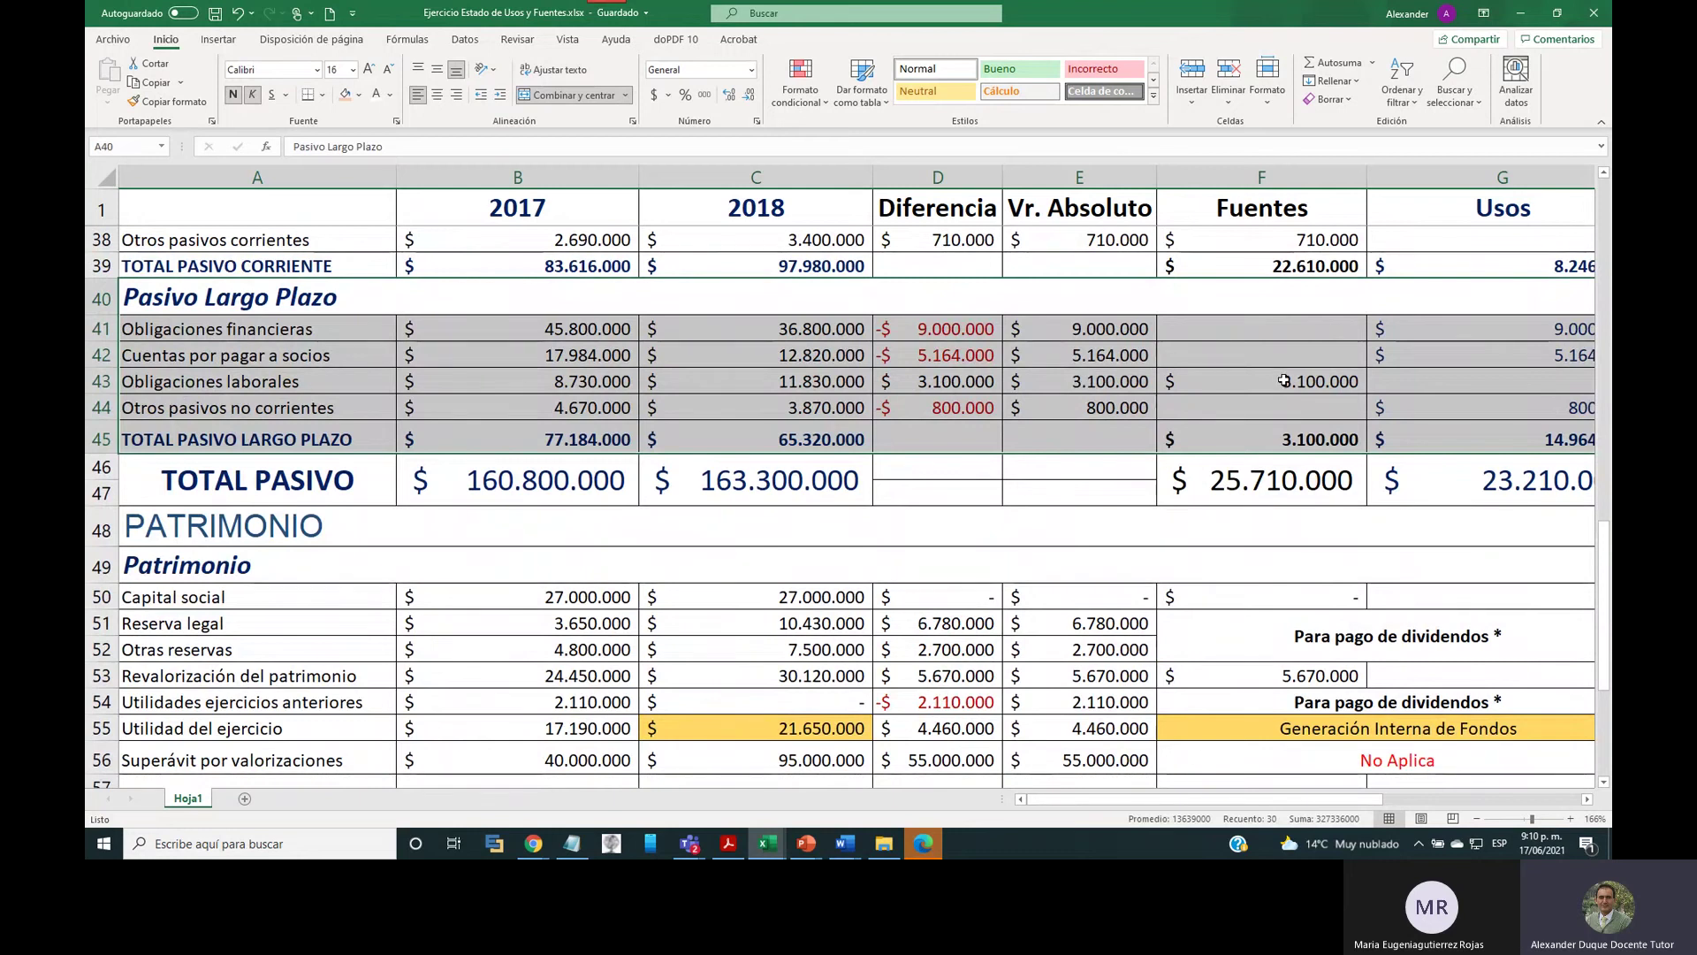
# Select the Aumento Obligaciones Laborales line and its amount in the long-term sources table.
pyautogui.moveTo(1198, 800); pyautogui.dragTo(1434, 792)
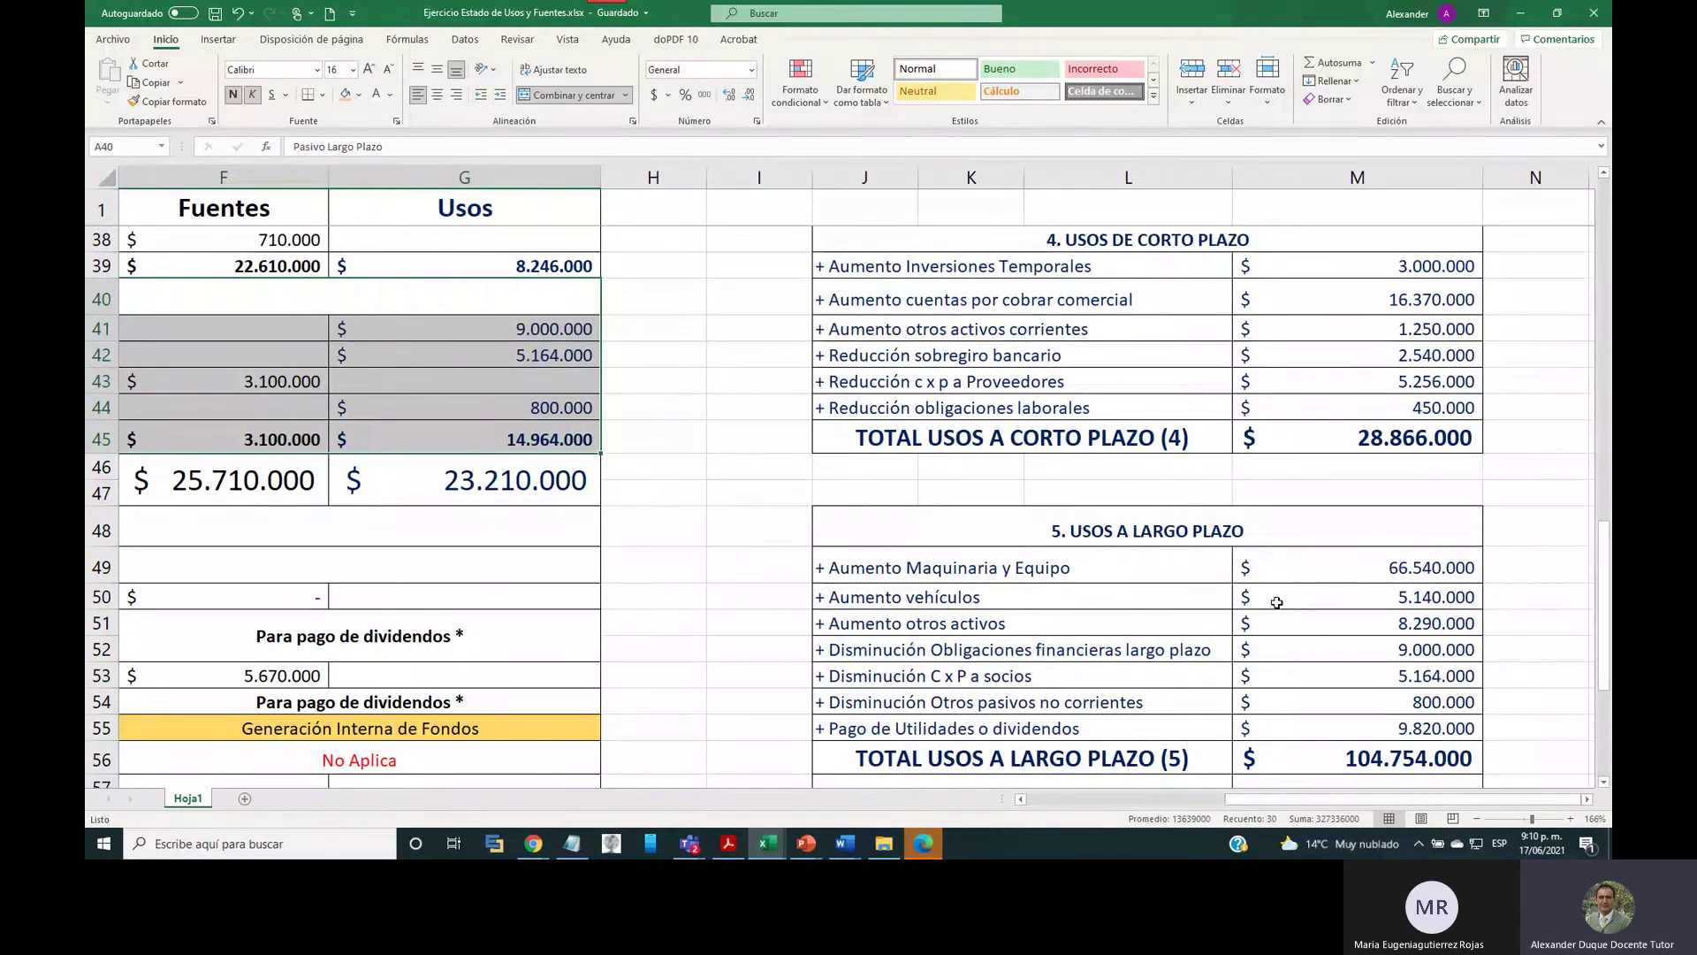
pyautogui.scroll(5, 1229, 557)
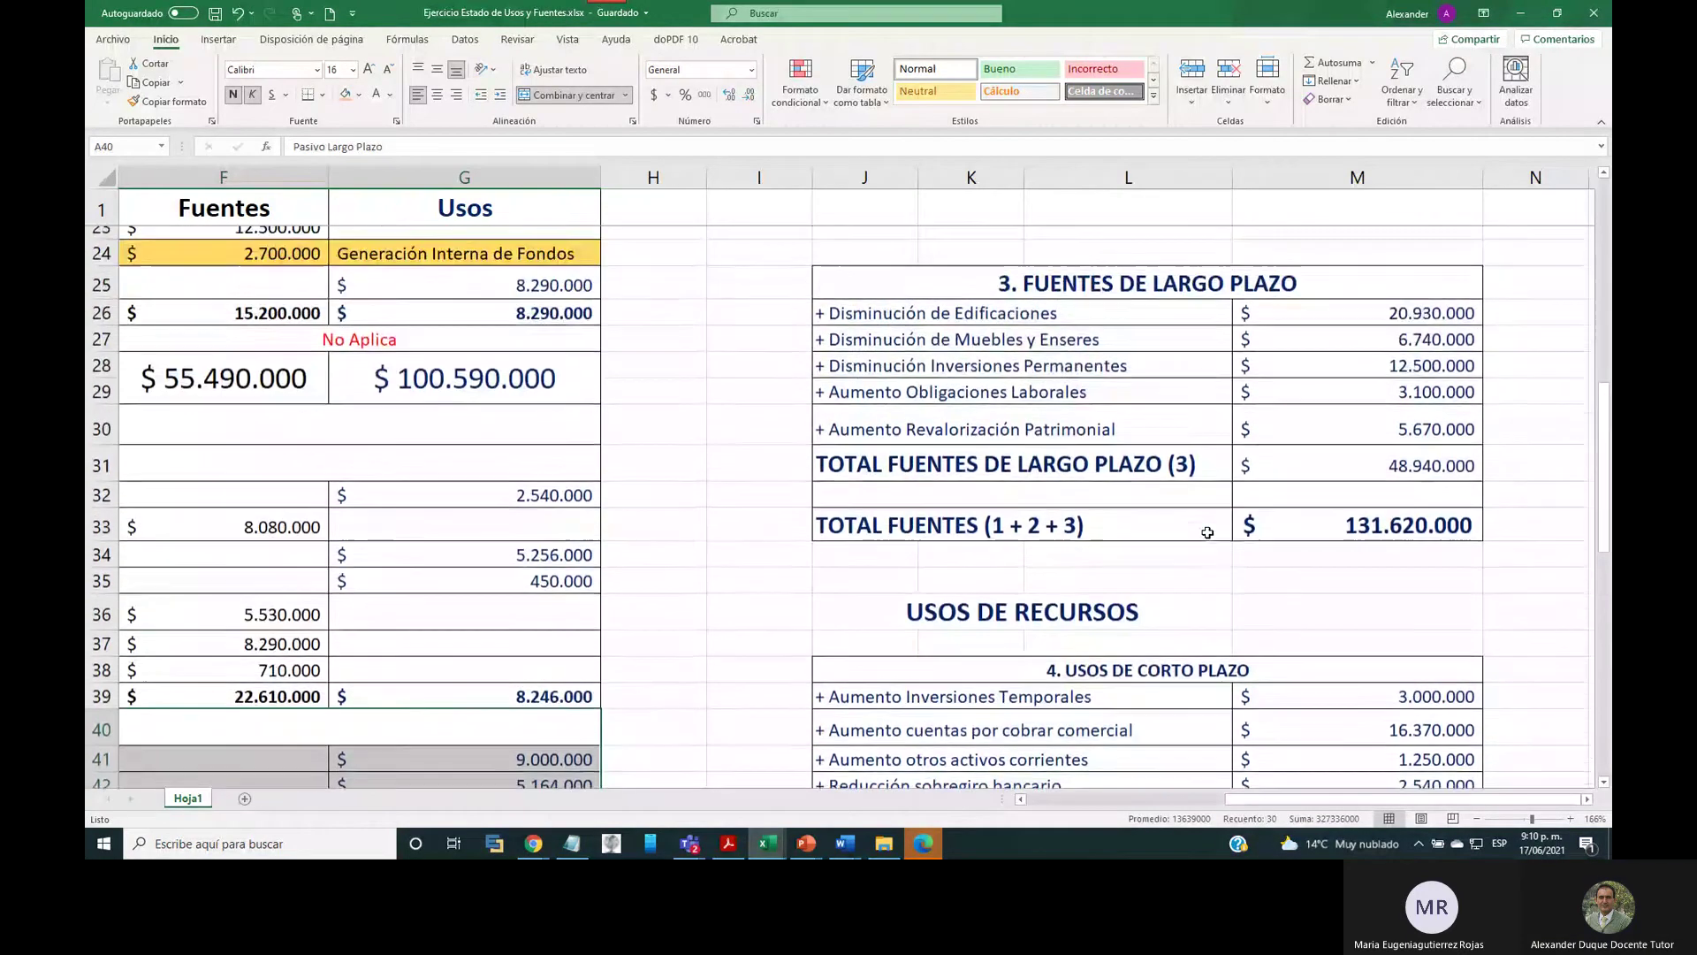
pyautogui.click(1103, 405)
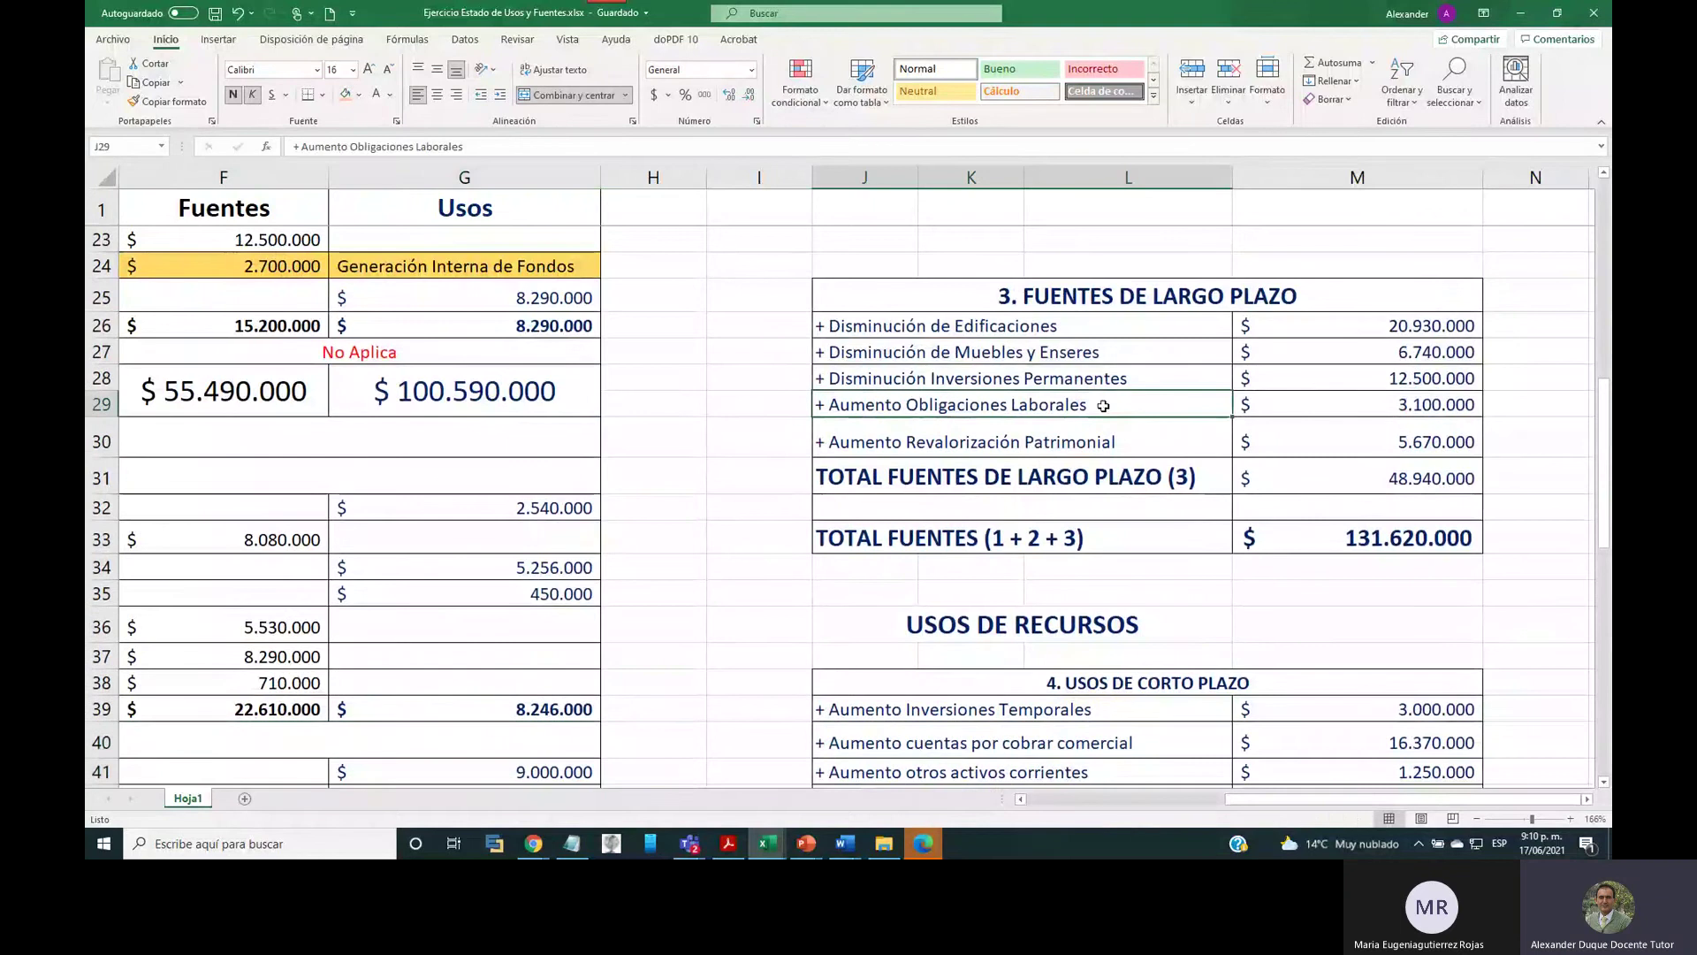
pyautogui.moveTo(1103, 406); pyautogui.dragTo(1353, 405)
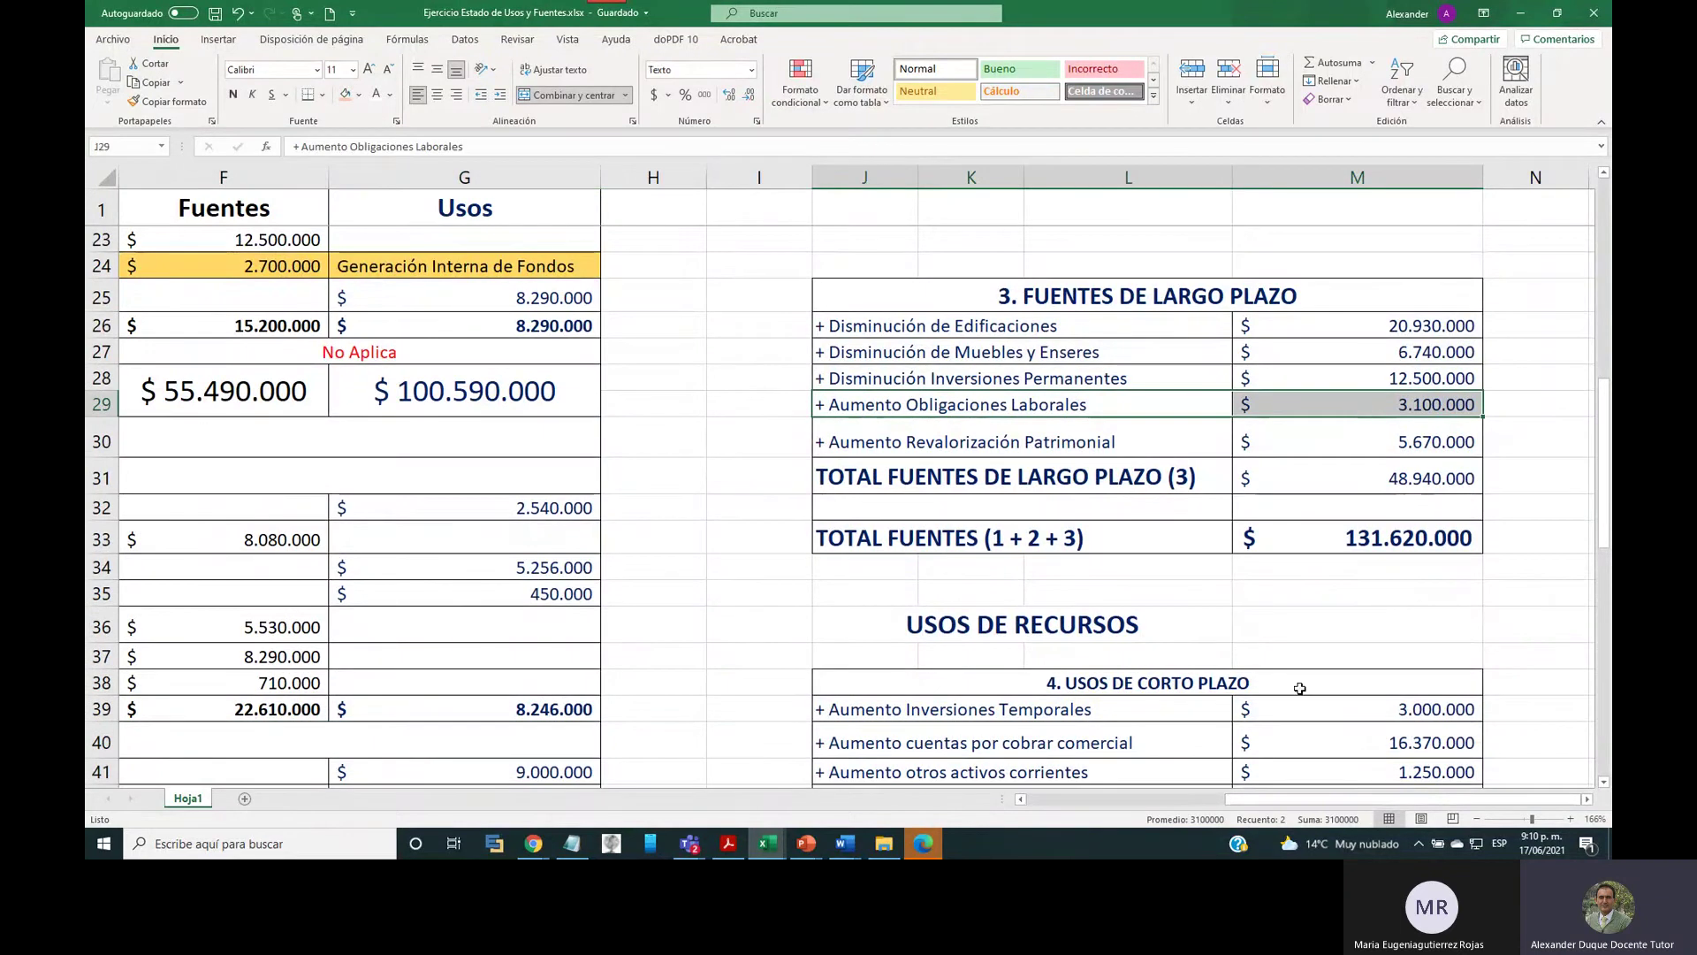
# Select the whole Fuentes column, and the entire Revalorización del patrimonio row under Patrimonio.
pyautogui.moveTo(1333, 798); pyautogui.dragTo(1125, 808)
pyautogui.click(1257, 181)
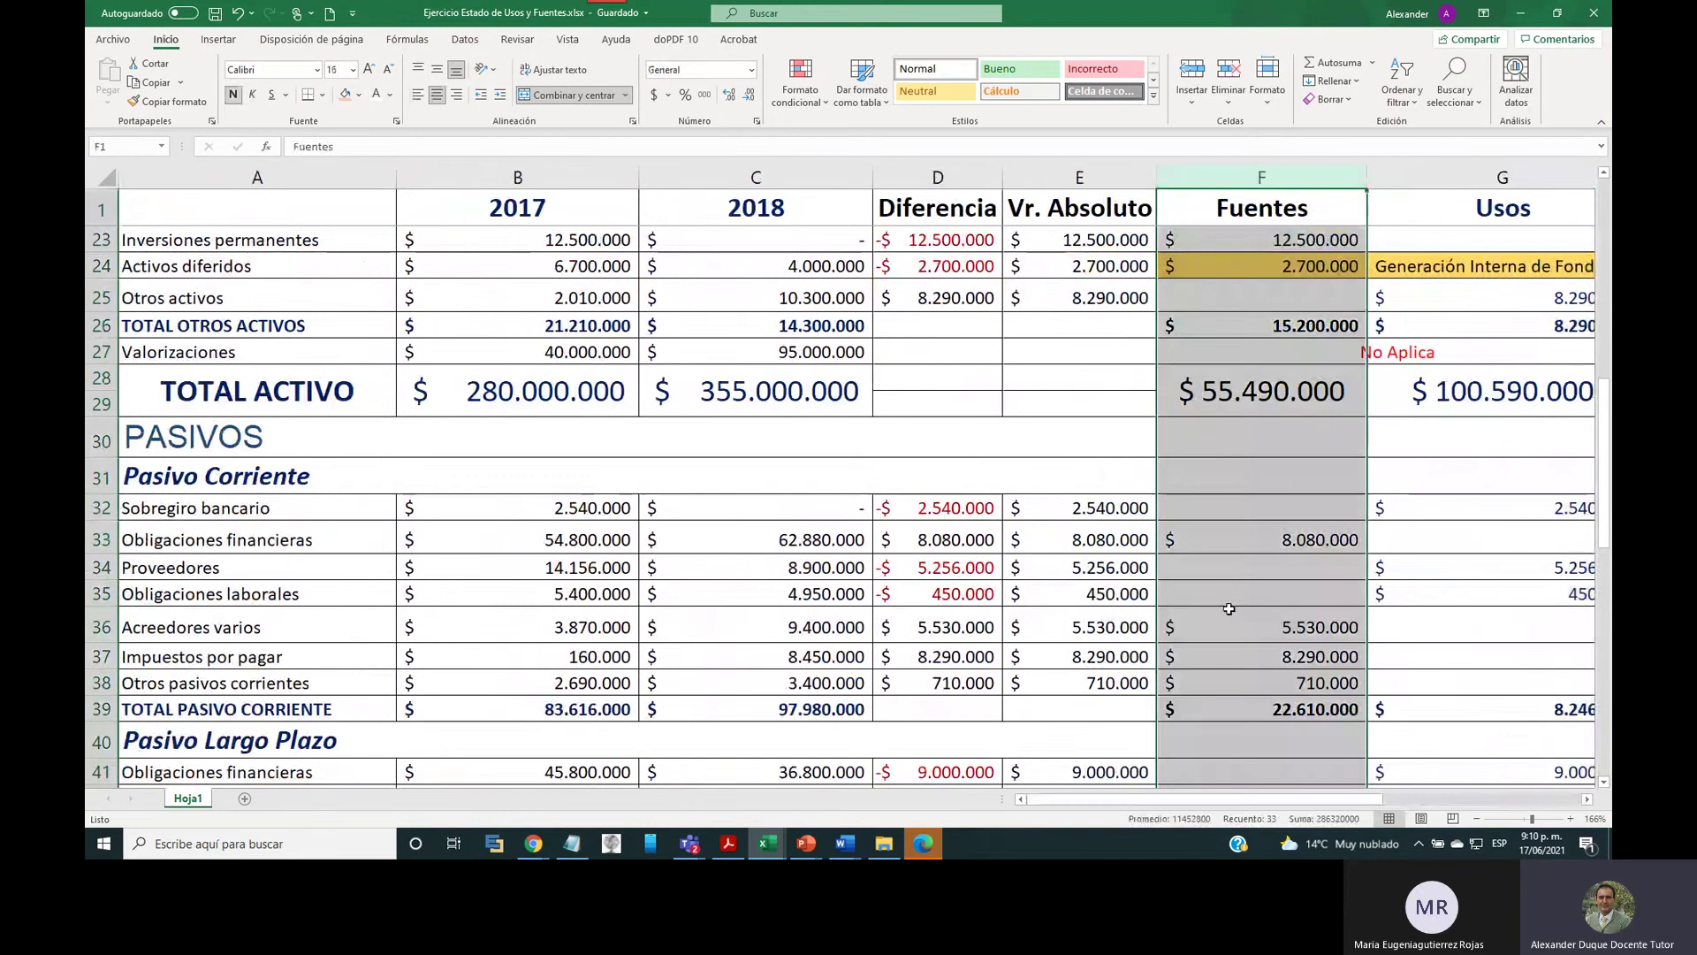
pyautogui.scroll(-9, 809, 552)
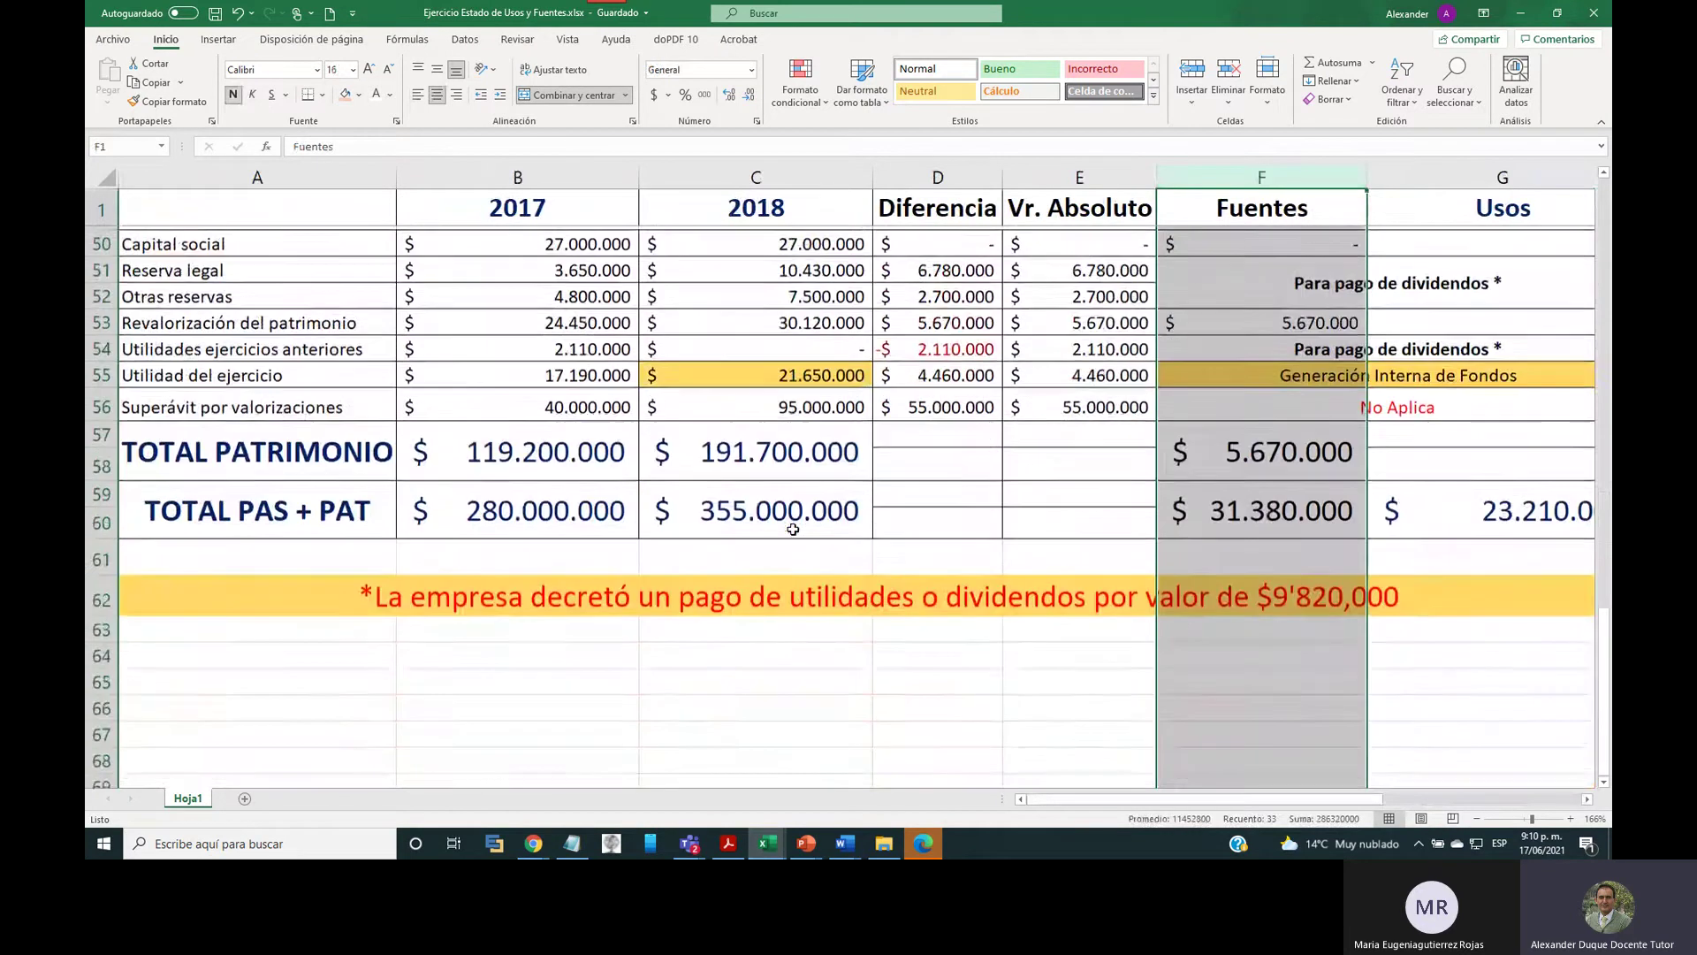
pyautogui.scroll(-2, 793, 528)
pyautogui.scroll(4, 788, 523)
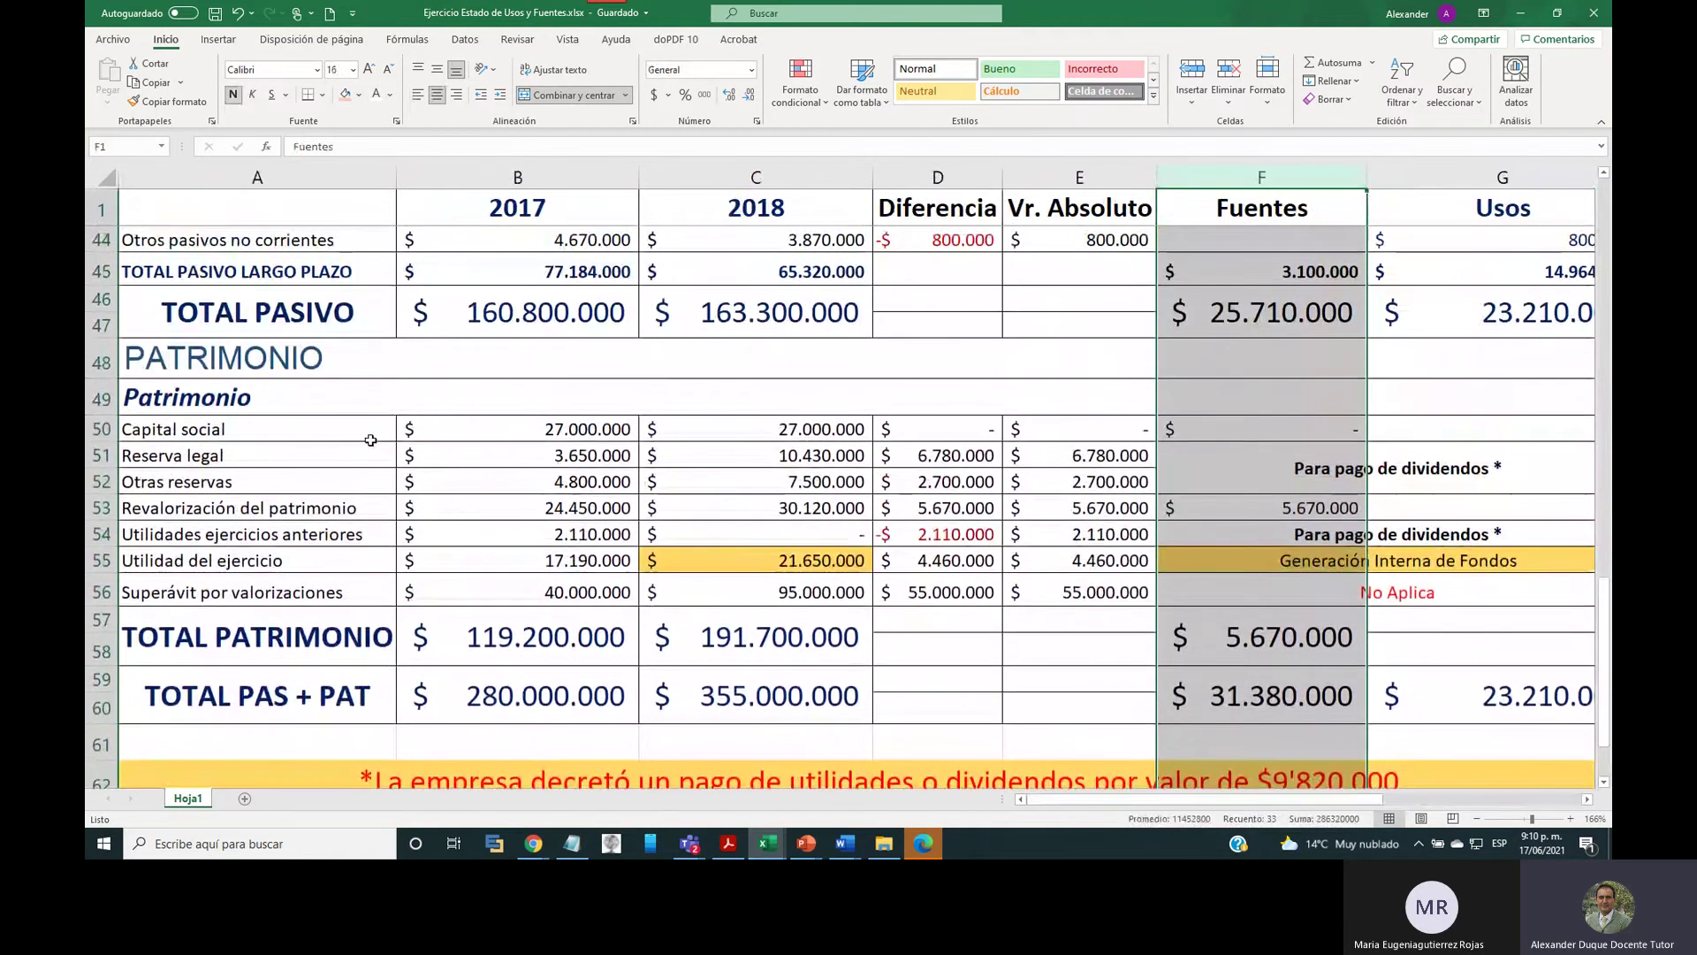
pyautogui.click(107, 507)
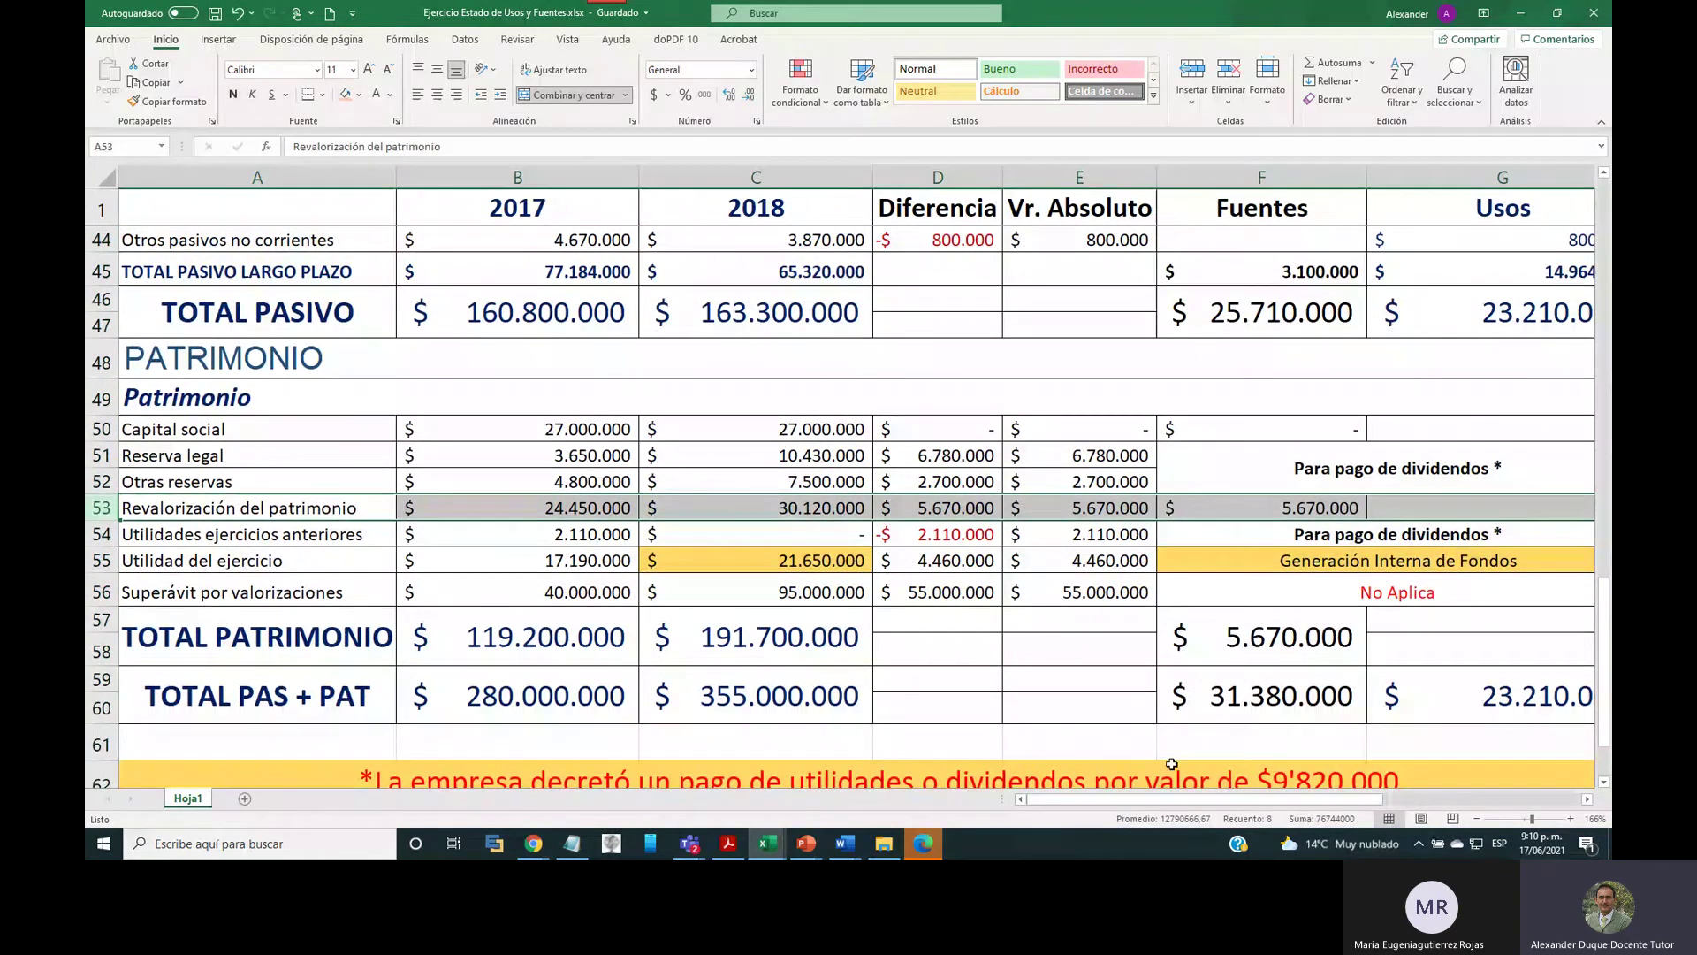
# Select the Reducción c x p a Proveedores line and its amount in the short-term uses table.
pyautogui.moveTo(1251, 799); pyautogui.dragTo(1450, 793)
pyautogui.scroll(2, 1382, 585)
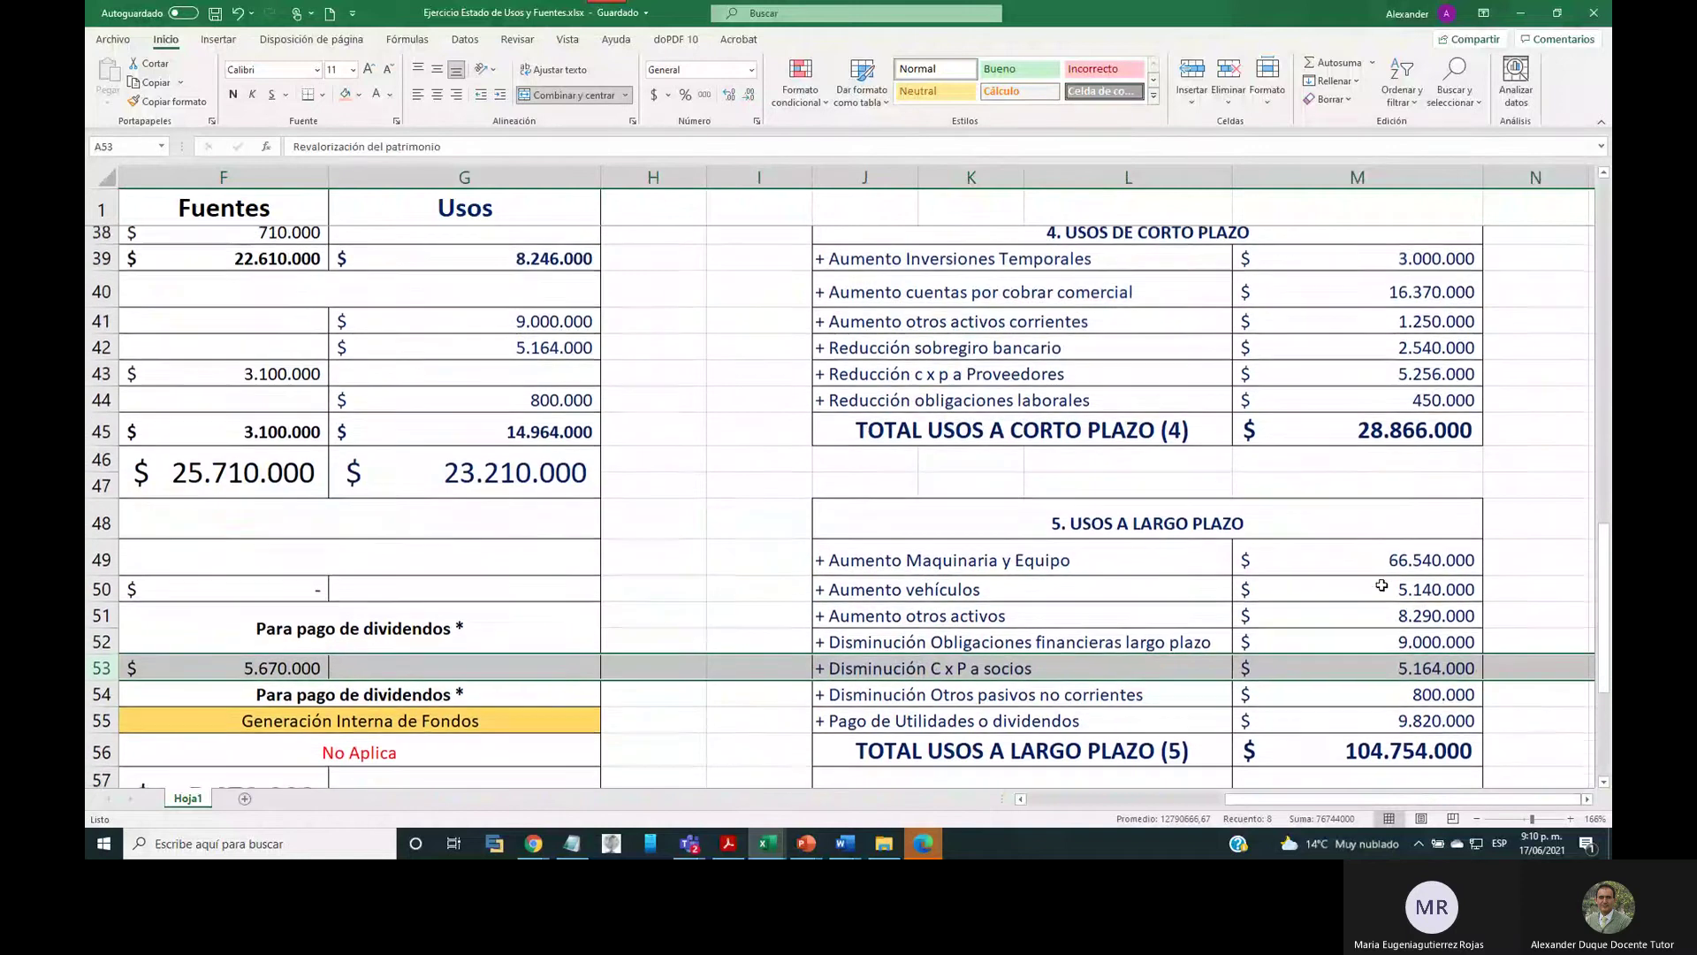
pyautogui.moveTo(970, 382); pyautogui.dragTo(1357, 390)
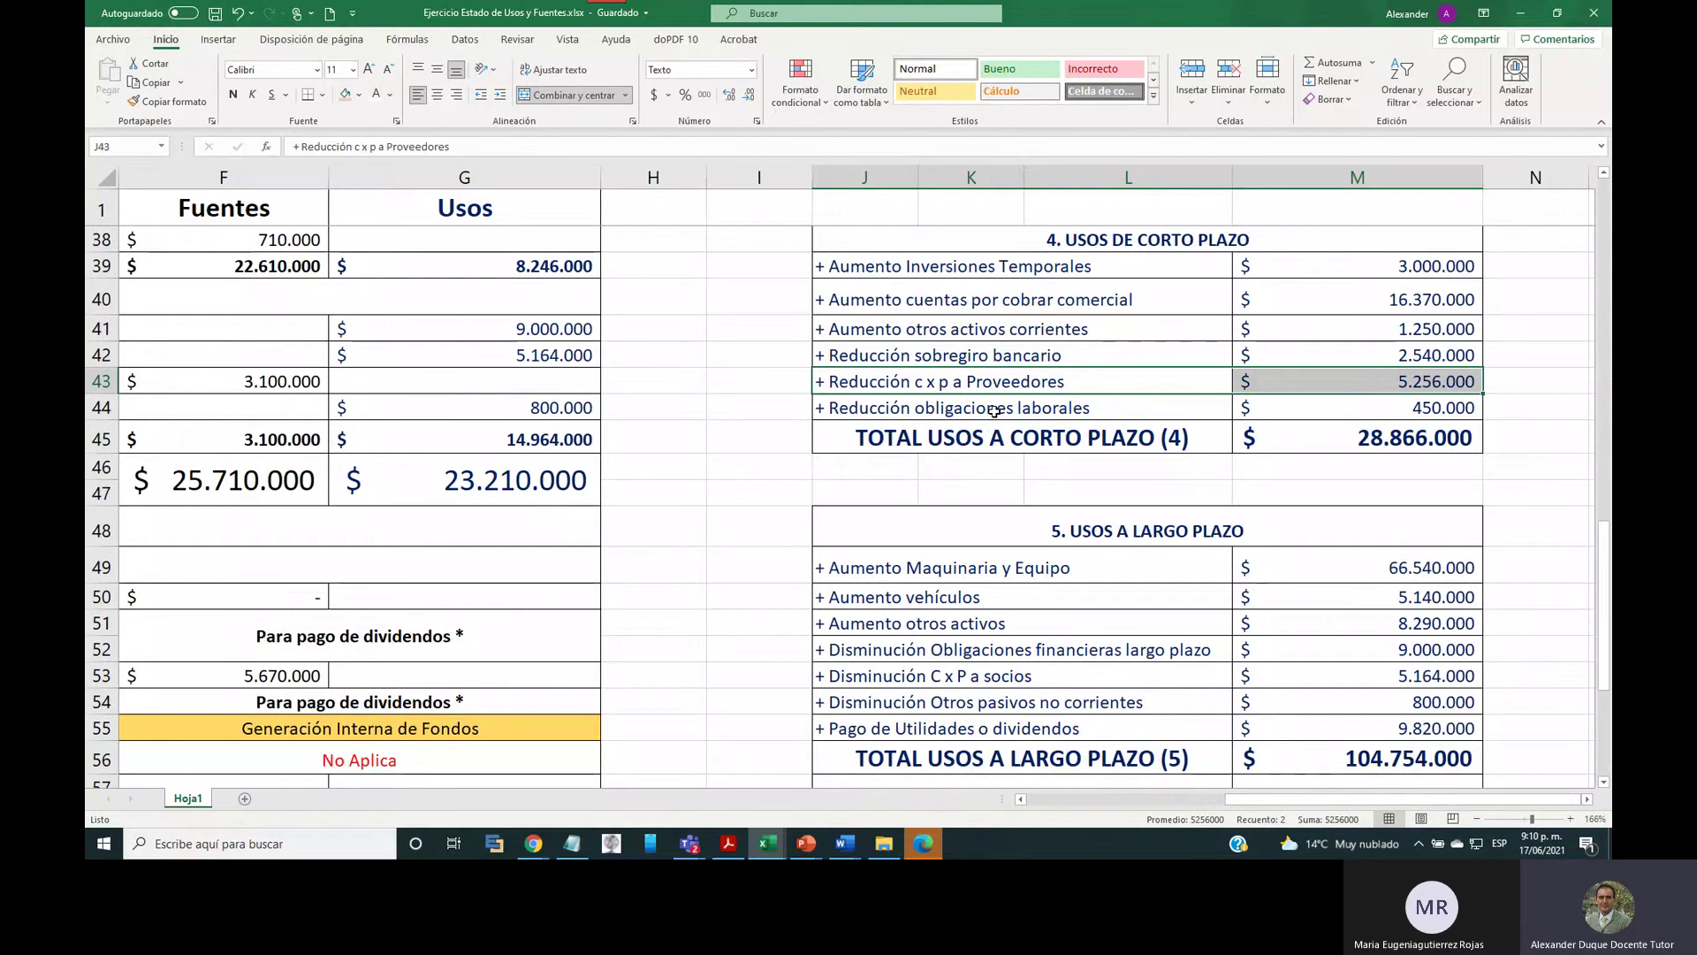
# Select the Disminución C x P a socios line and its amount in the long-term uses table.
pyautogui.scroll(1, 995, 411)
pyautogui.scroll(-2, 1007, 530)
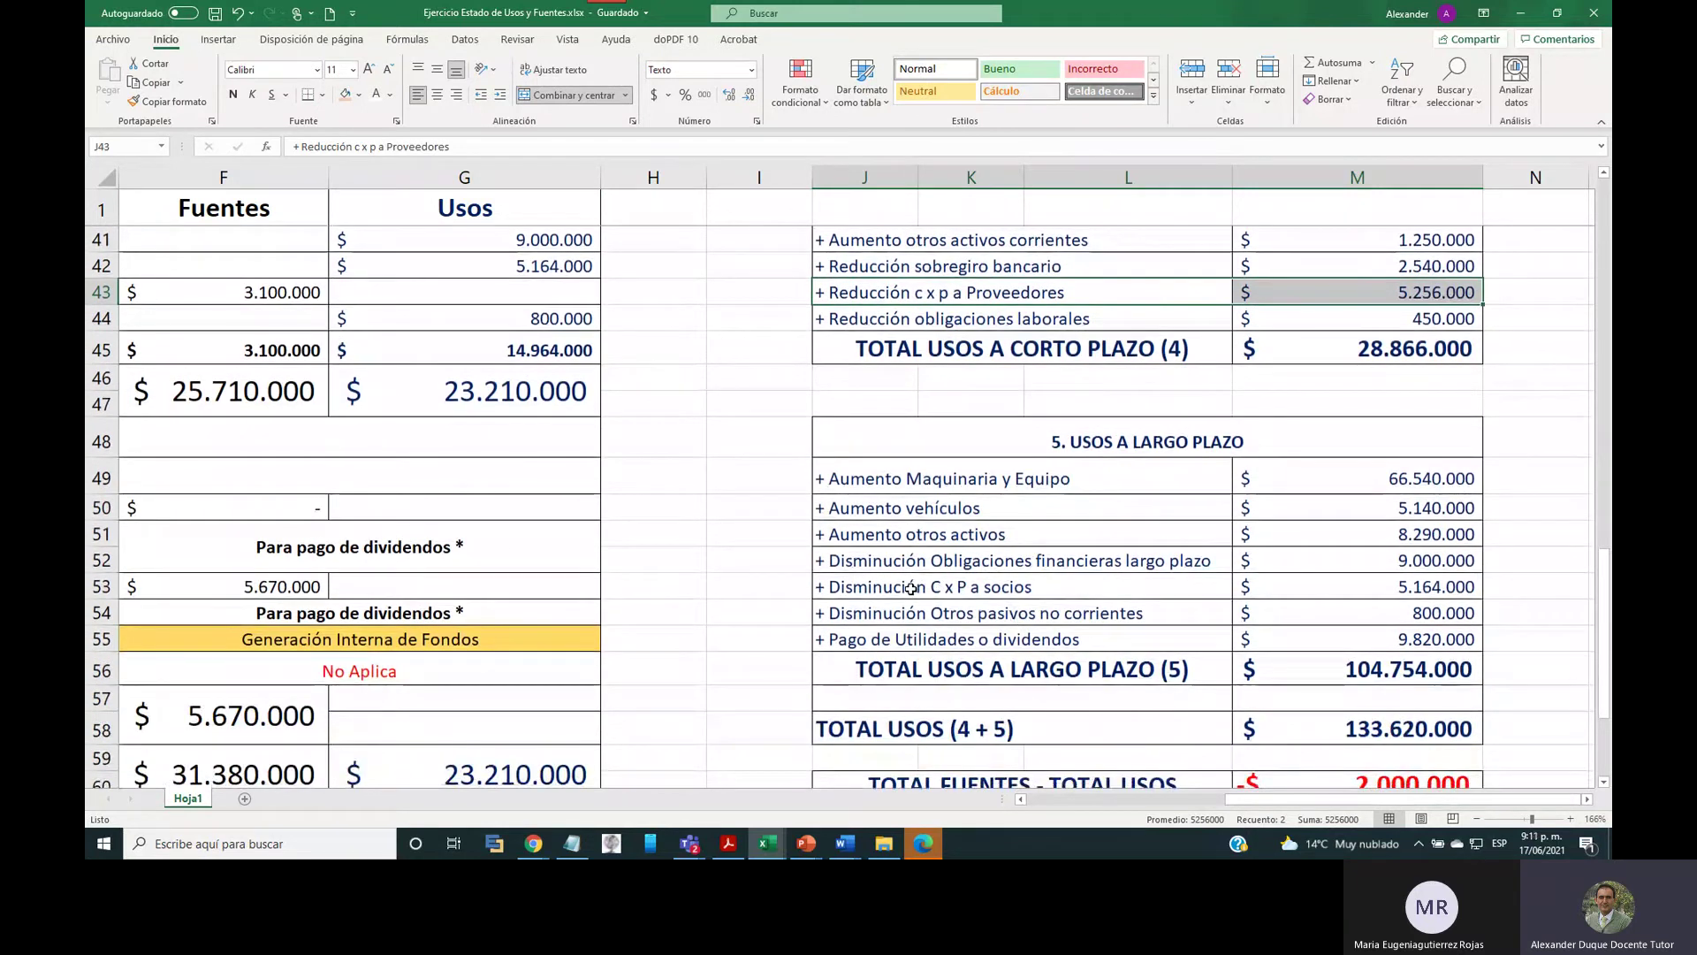
pyautogui.moveTo(910, 588); pyautogui.dragTo(1339, 588)
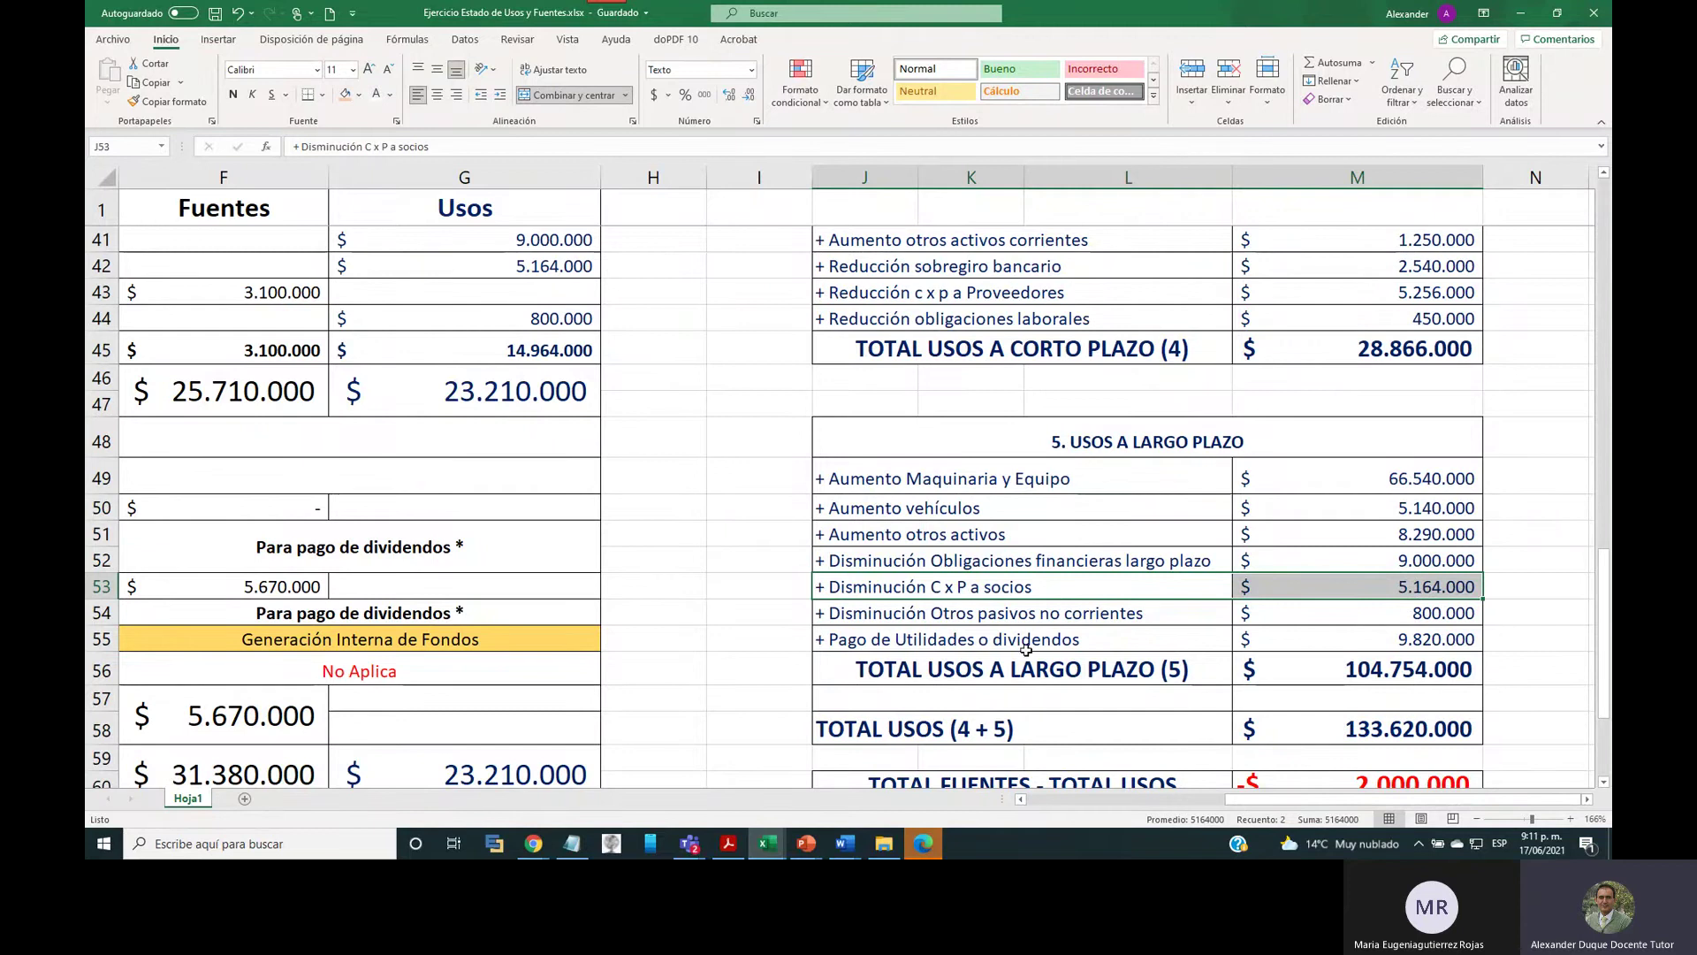
# Select the whole Fuentes column and view it alongside the short-term and long-term uses tables.
pyautogui.moveTo(1262, 800); pyautogui.dragTo(1143, 802)
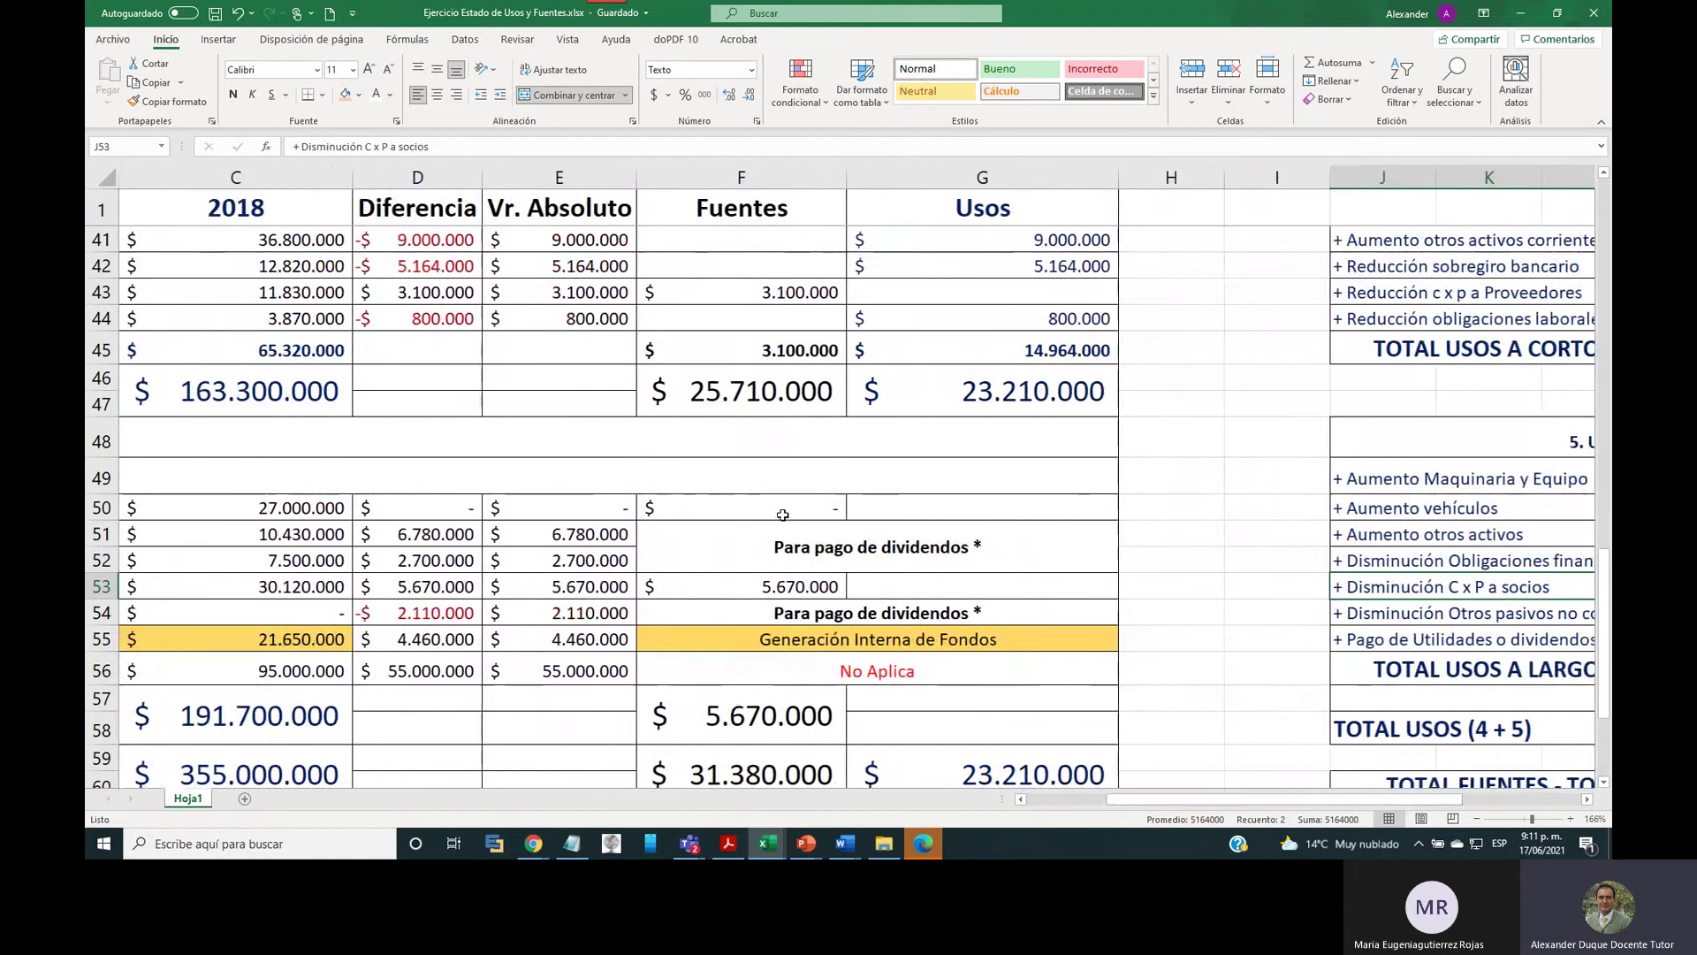
pyautogui.click(743, 180)
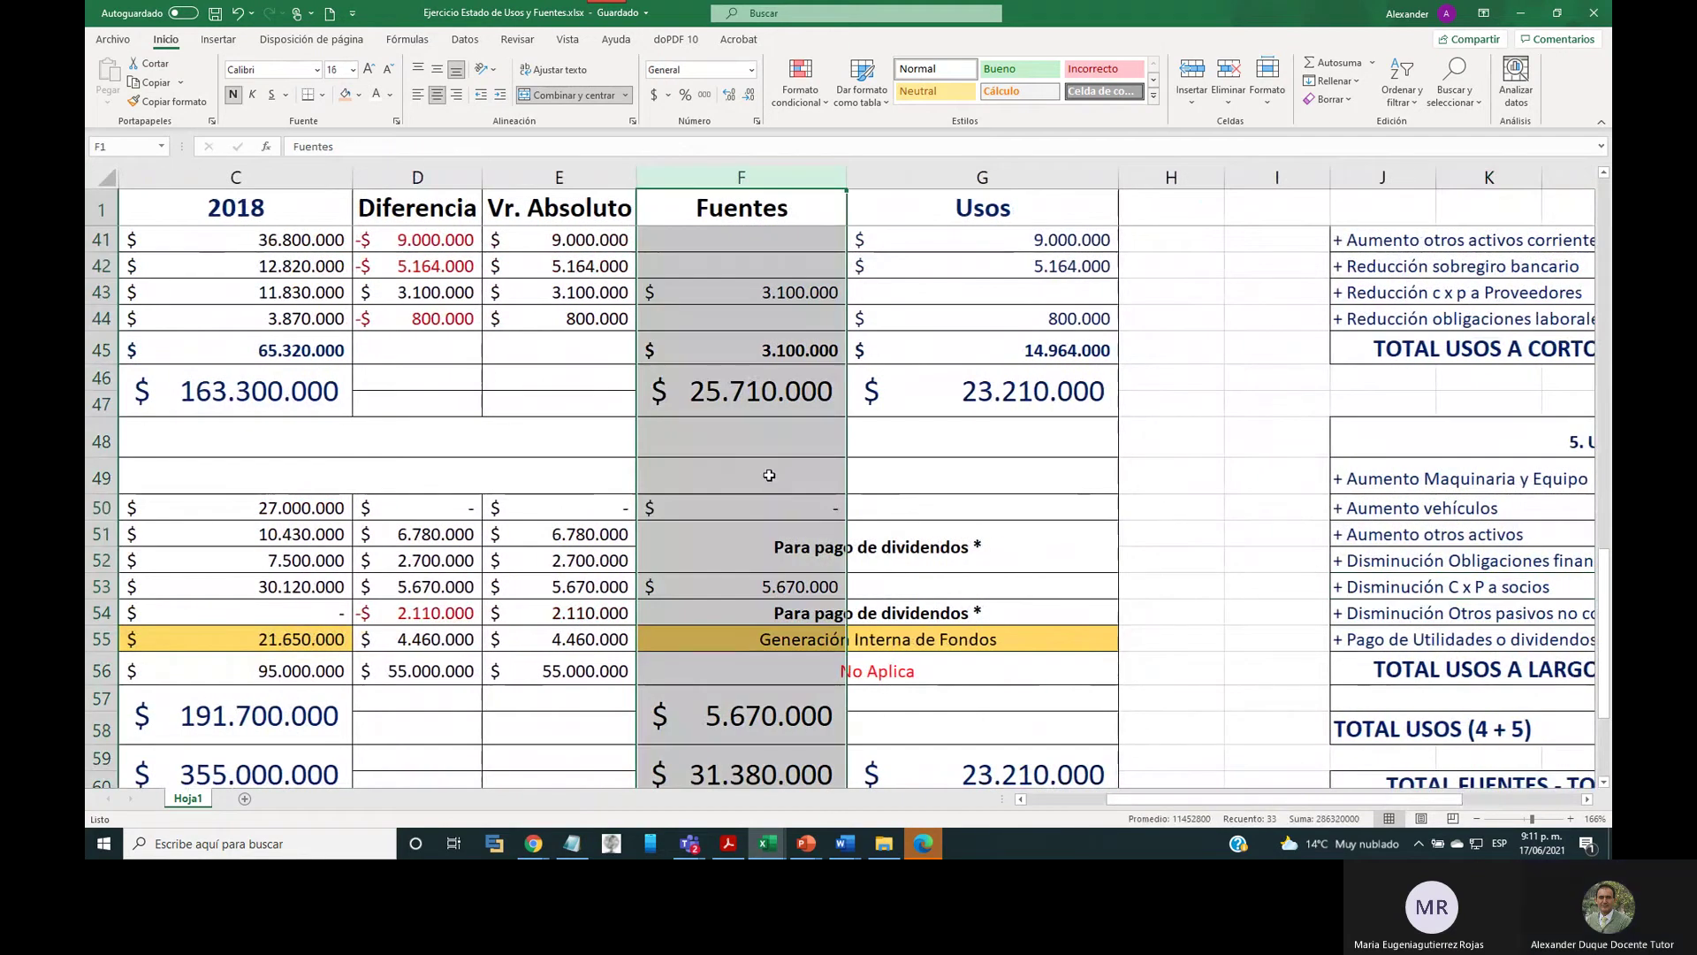
pyautogui.moveTo(1330, 802); pyautogui.dragTo(1448, 804)
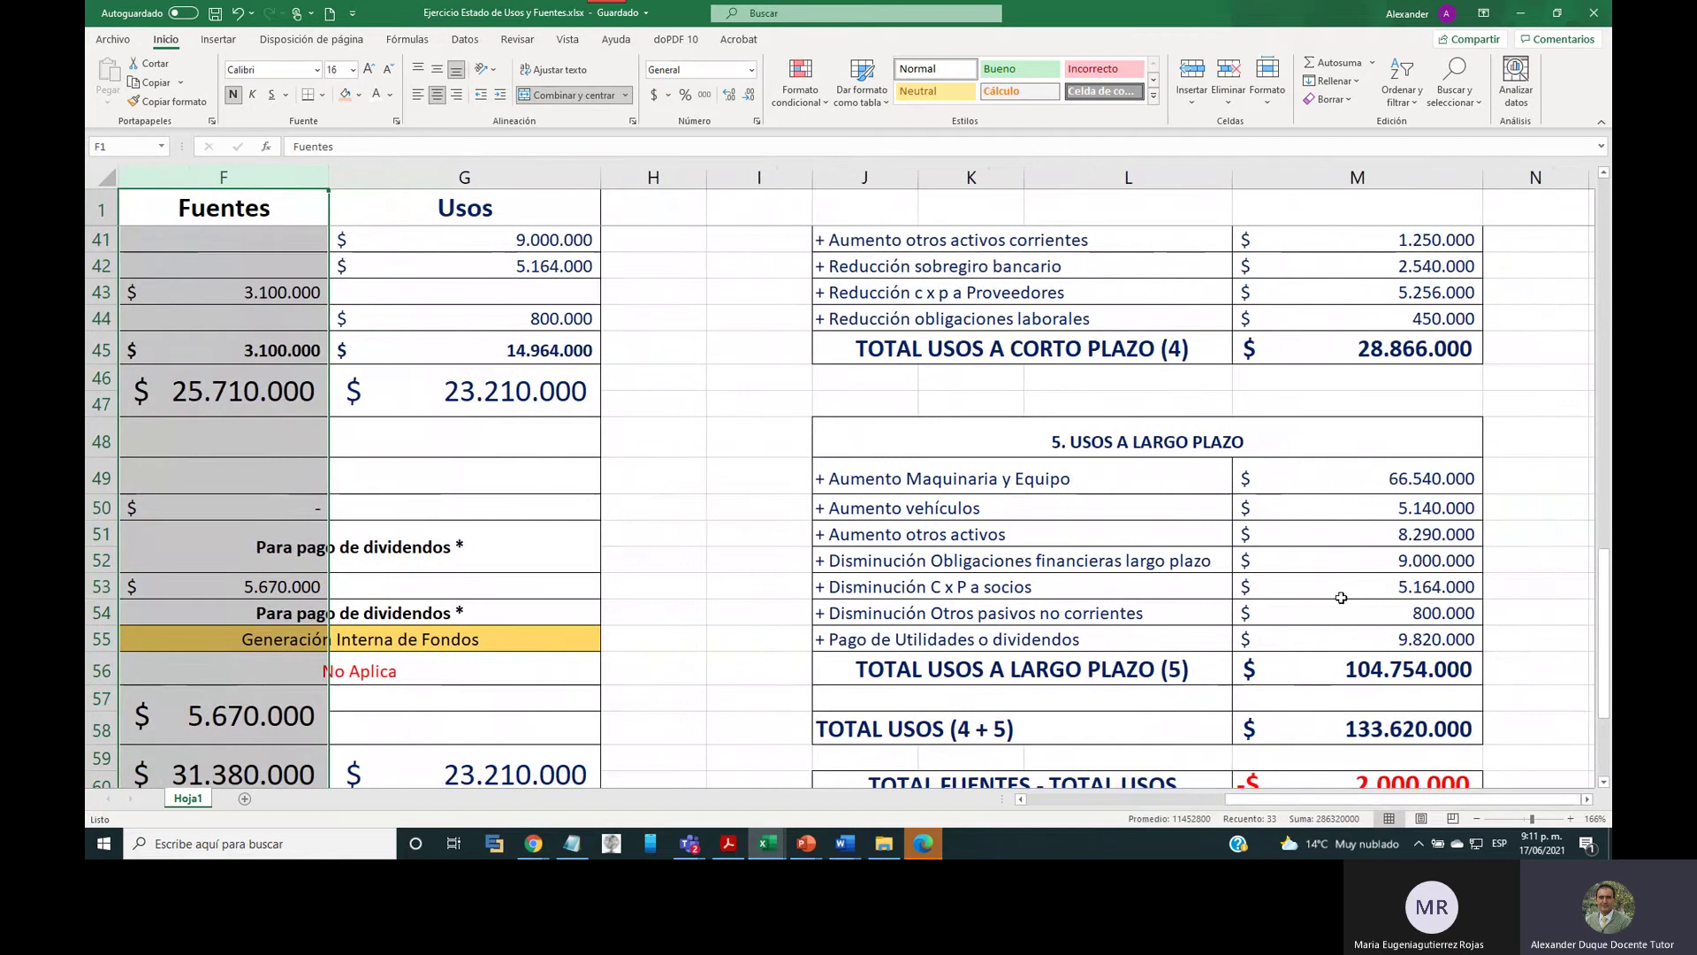
# Select the Reducción c x p a Proveedores and Reducción obligaciones laborales lines with their amounts in the short-term uses table.
pyautogui.scroll(1, 1326, 570)
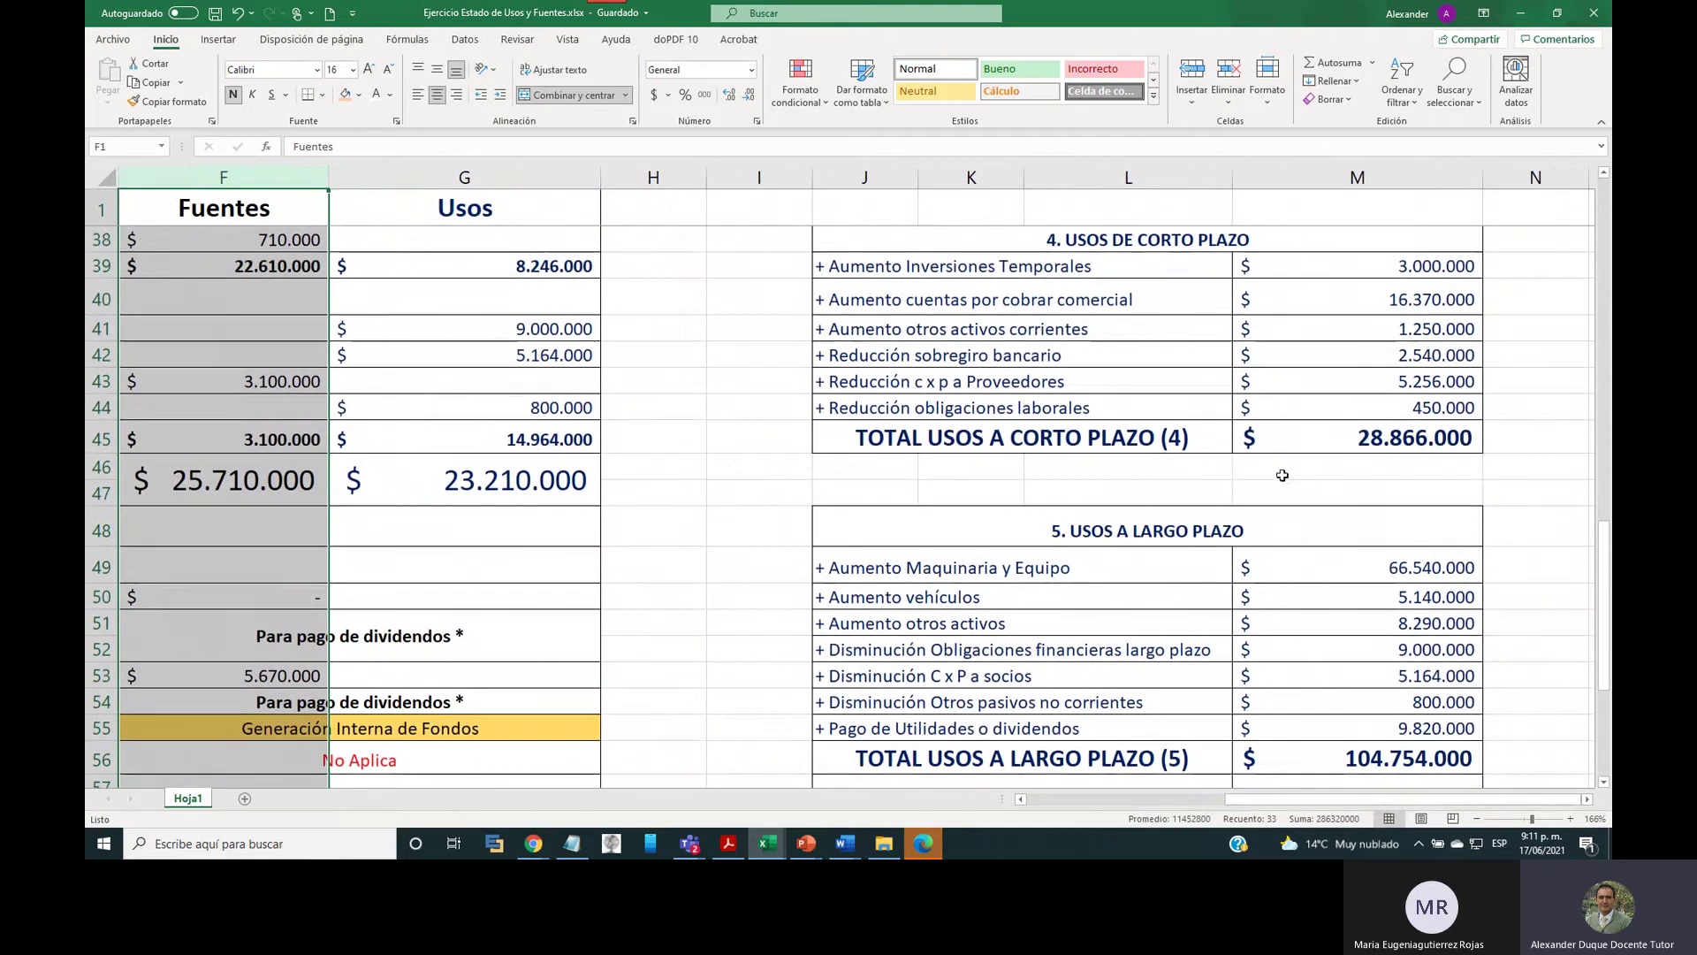
pyautogui.moveTo(961, 383); pyautogui.dragTo(1360, 401)
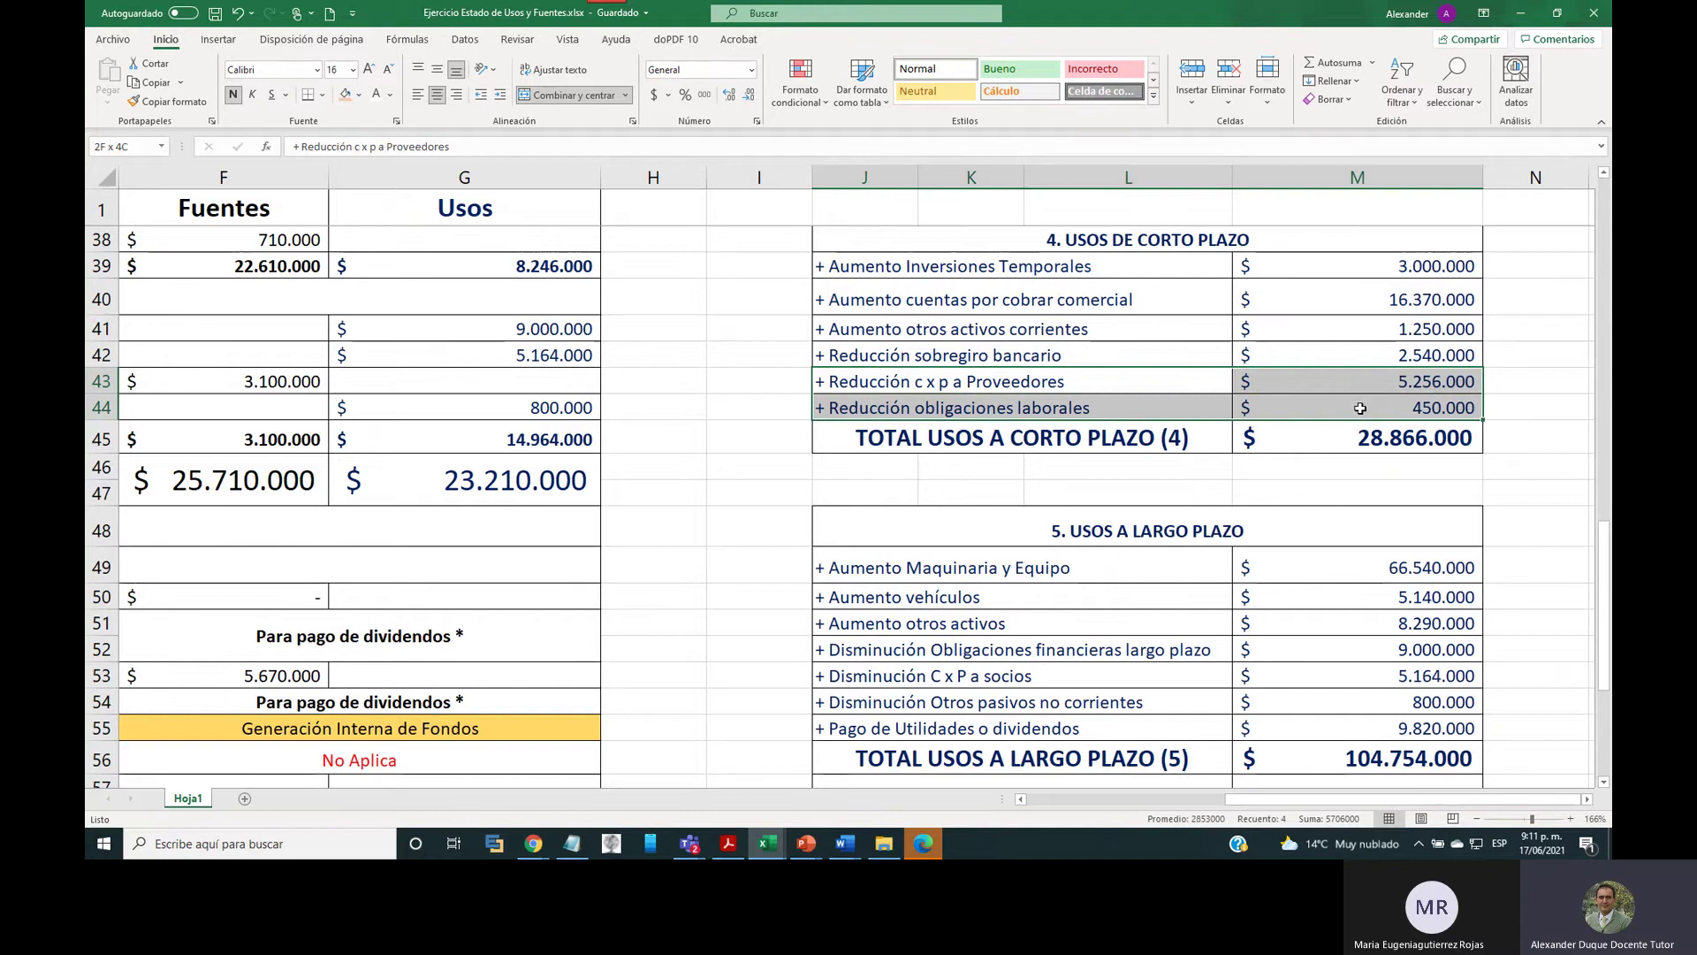
pyautogui.moveTo(1360, 408); pyautogui.dragTo(1359, 410)
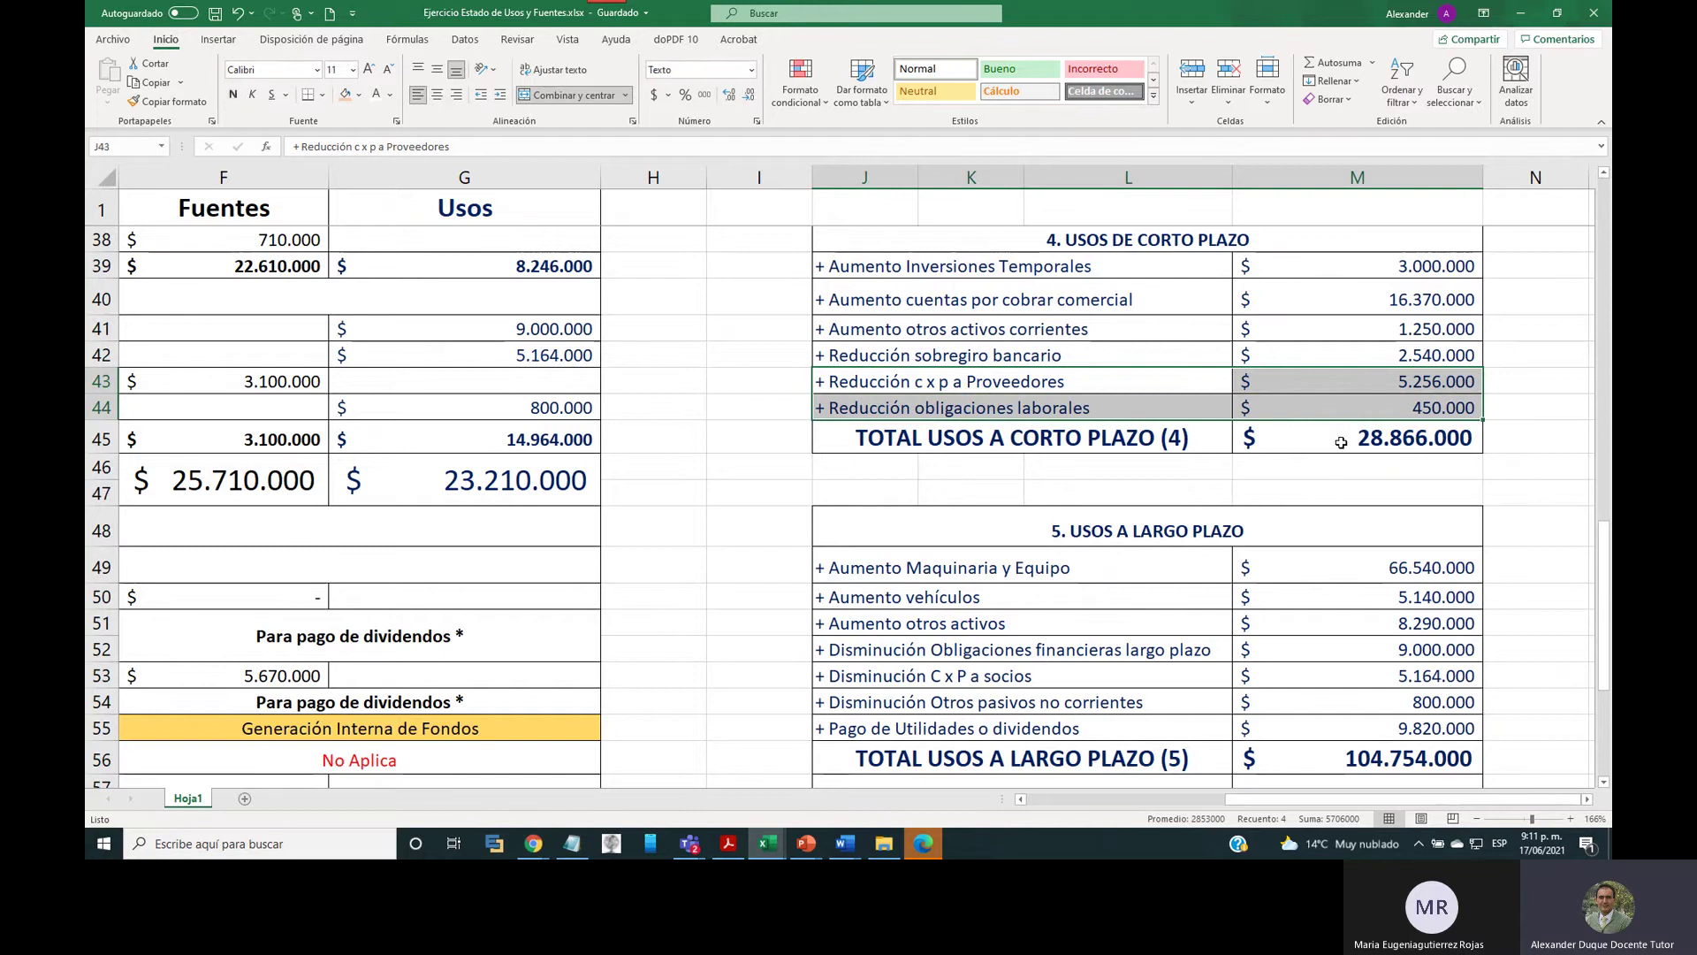
# Select the short-term uses heading, and the Aumento Revalorización Patrimonial line with its amount in the long-term sources table.
pyautogui.click(1094, 241)
pyautogui.scroll(5, 1042, 460)
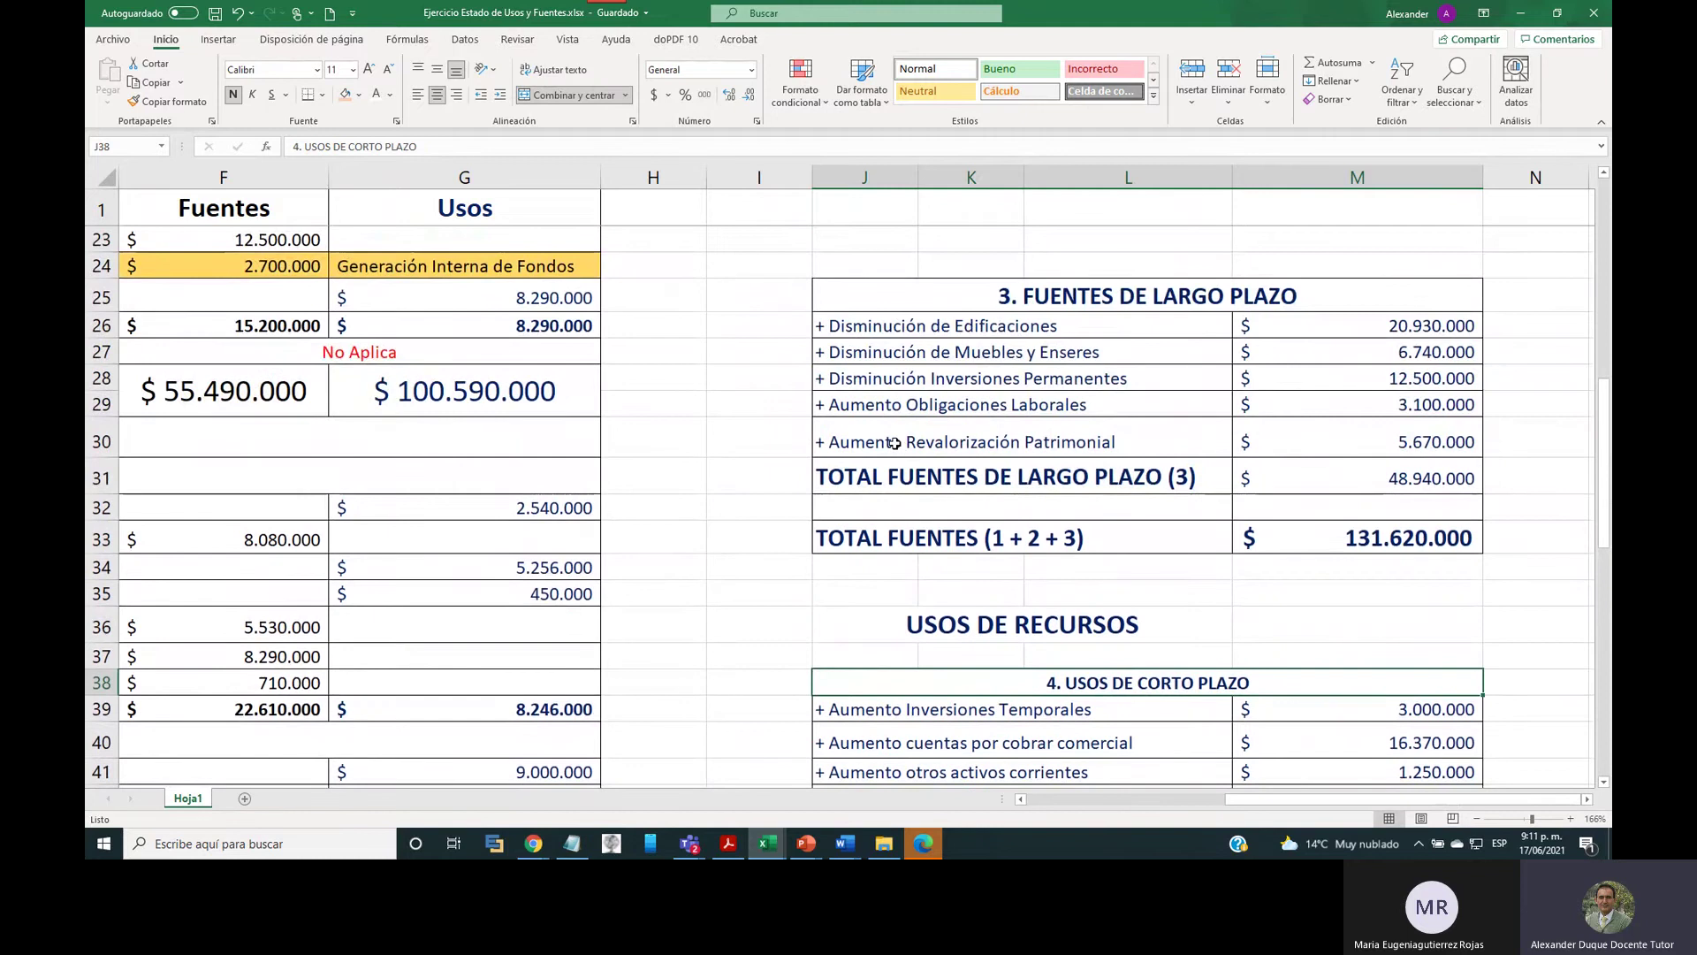
pyautogui.click(888, 439)
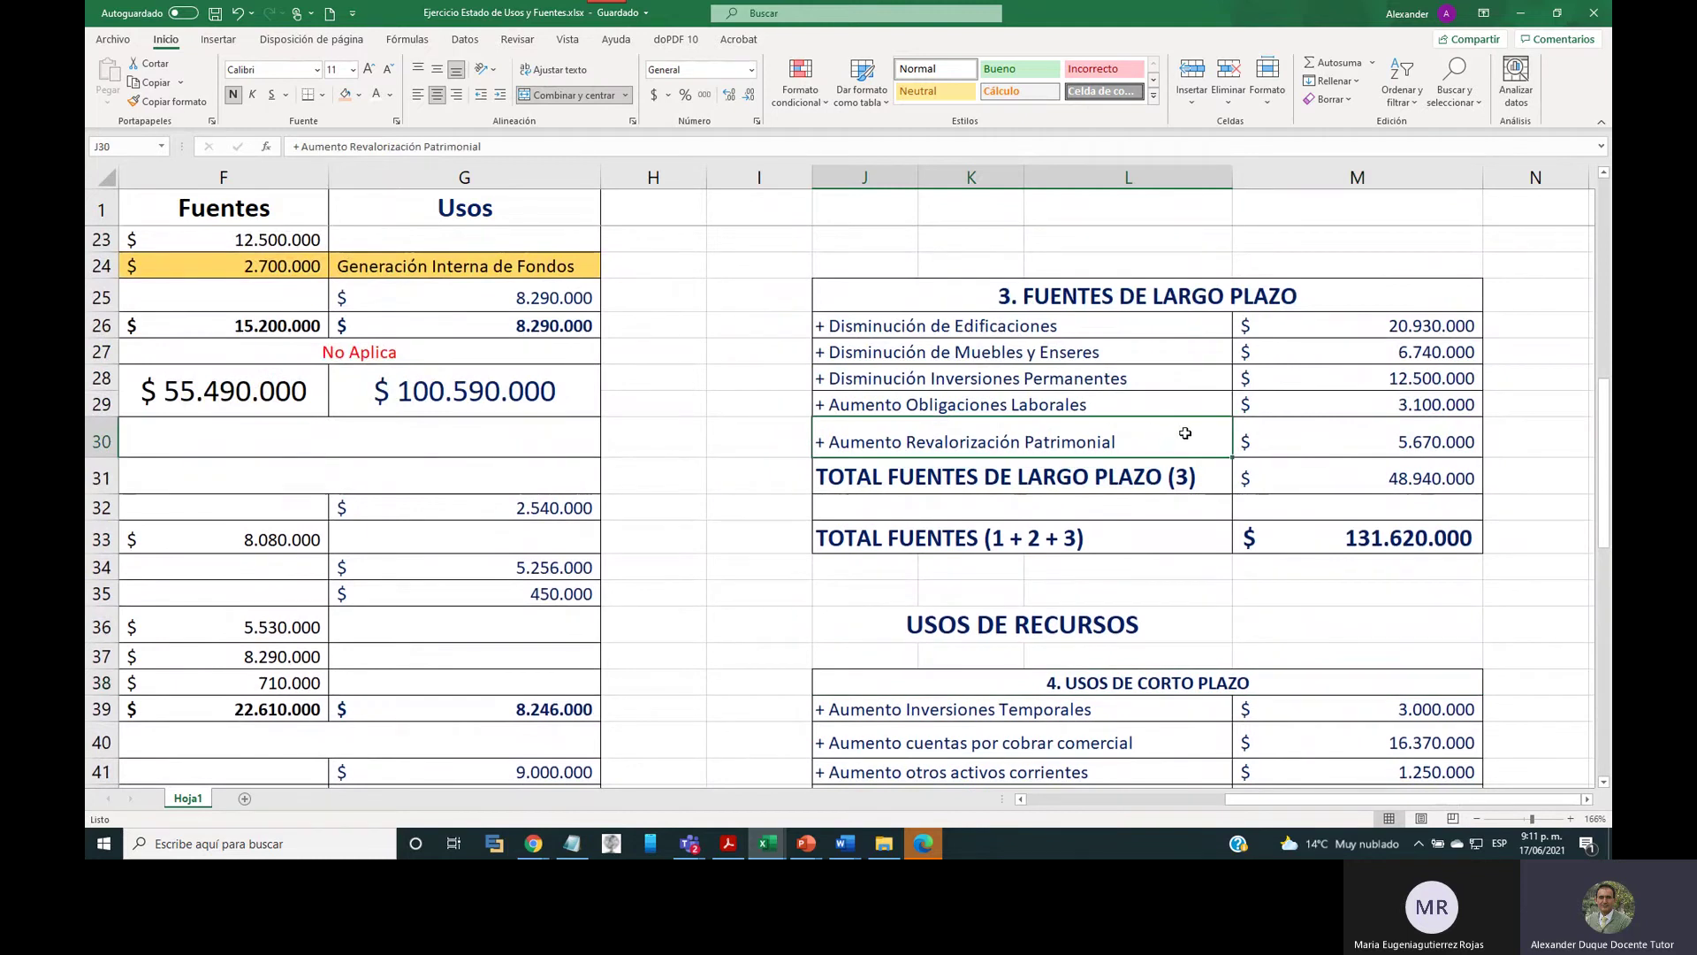
pyautogui.moveTo(1185, 433); pyautogui.dragTo(1330, 442)
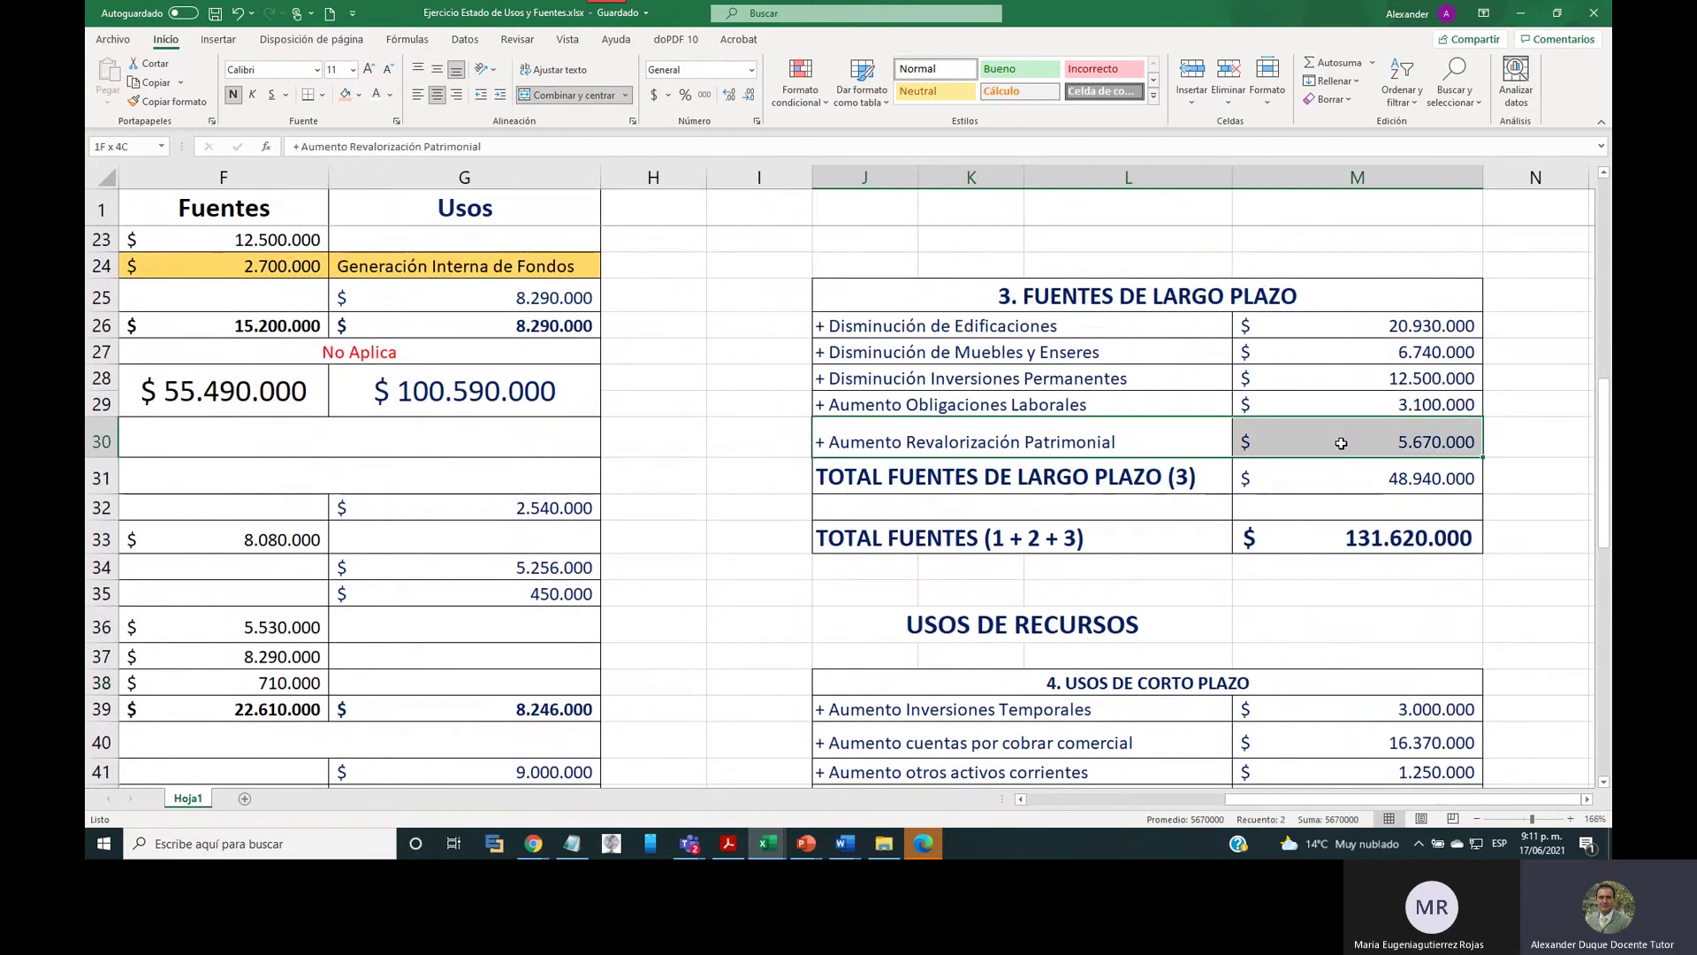
pyautogui.moveTo(1341, 443); pyautogui.dragTo(1345, 452)
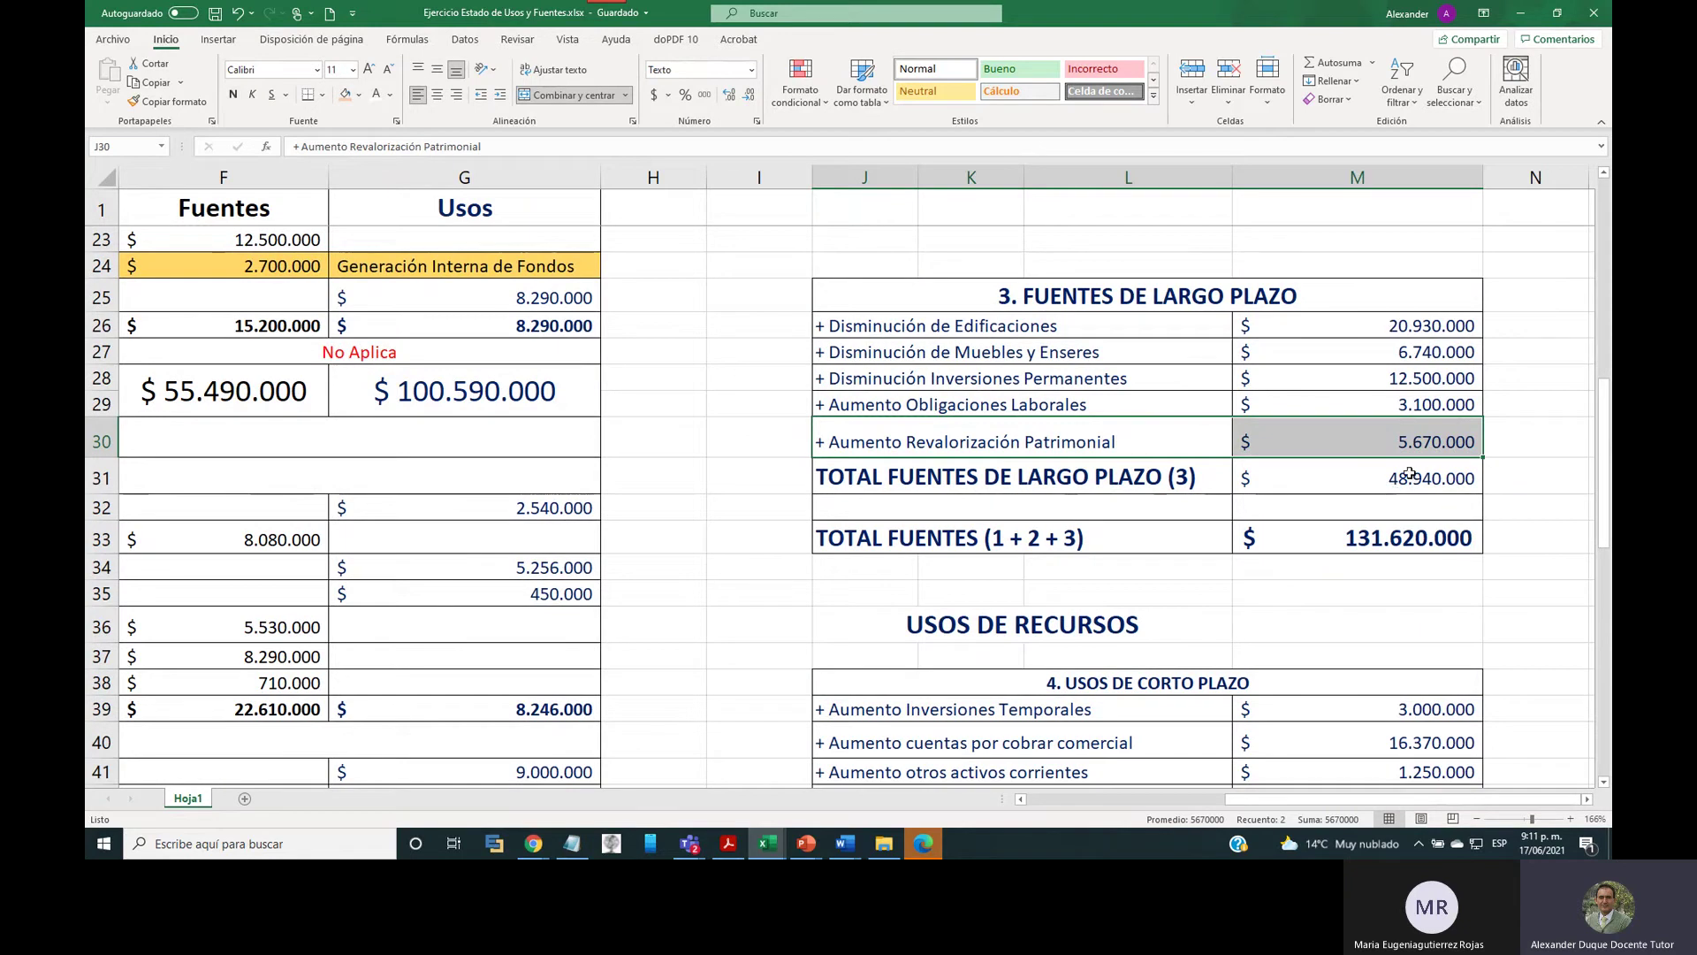
# Select the headings of the long-term sources, short-term sources and internal fund generation tables one after another.
pyautogui.click(1192, 476)
pyautogui.click(1149, 298)
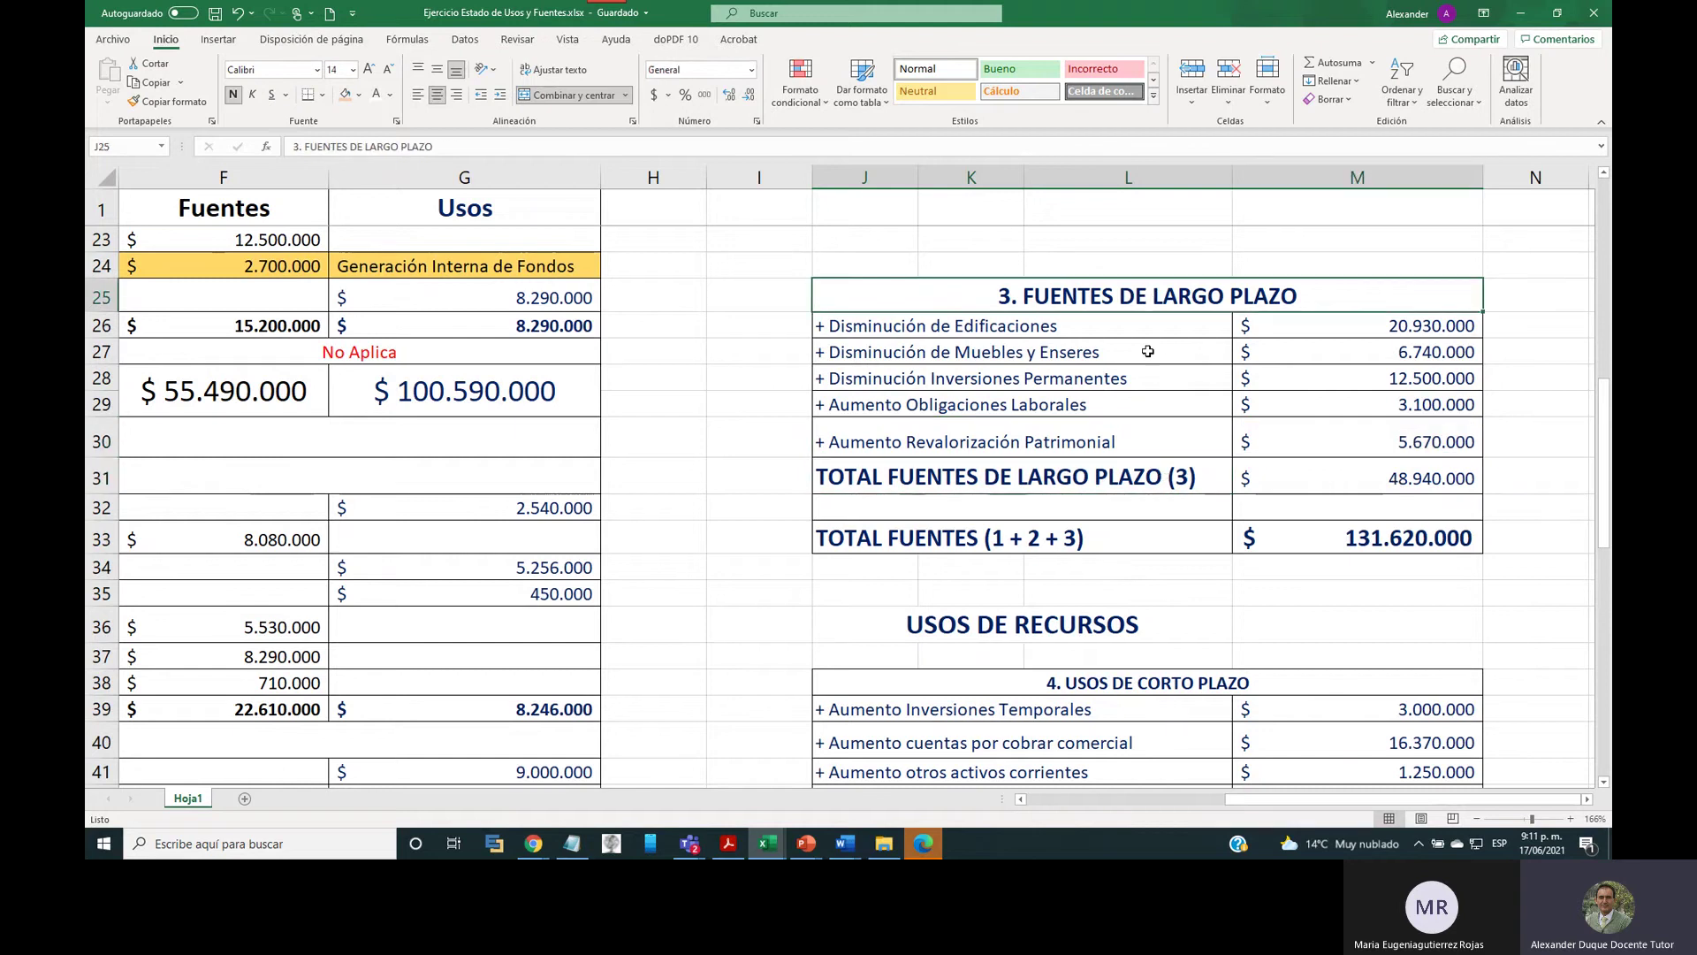
pyautogui.scroll(4, 1151, 371)
pyautogui.click(1093, 330)
pyautogui.scroll(3, 1155, 429)
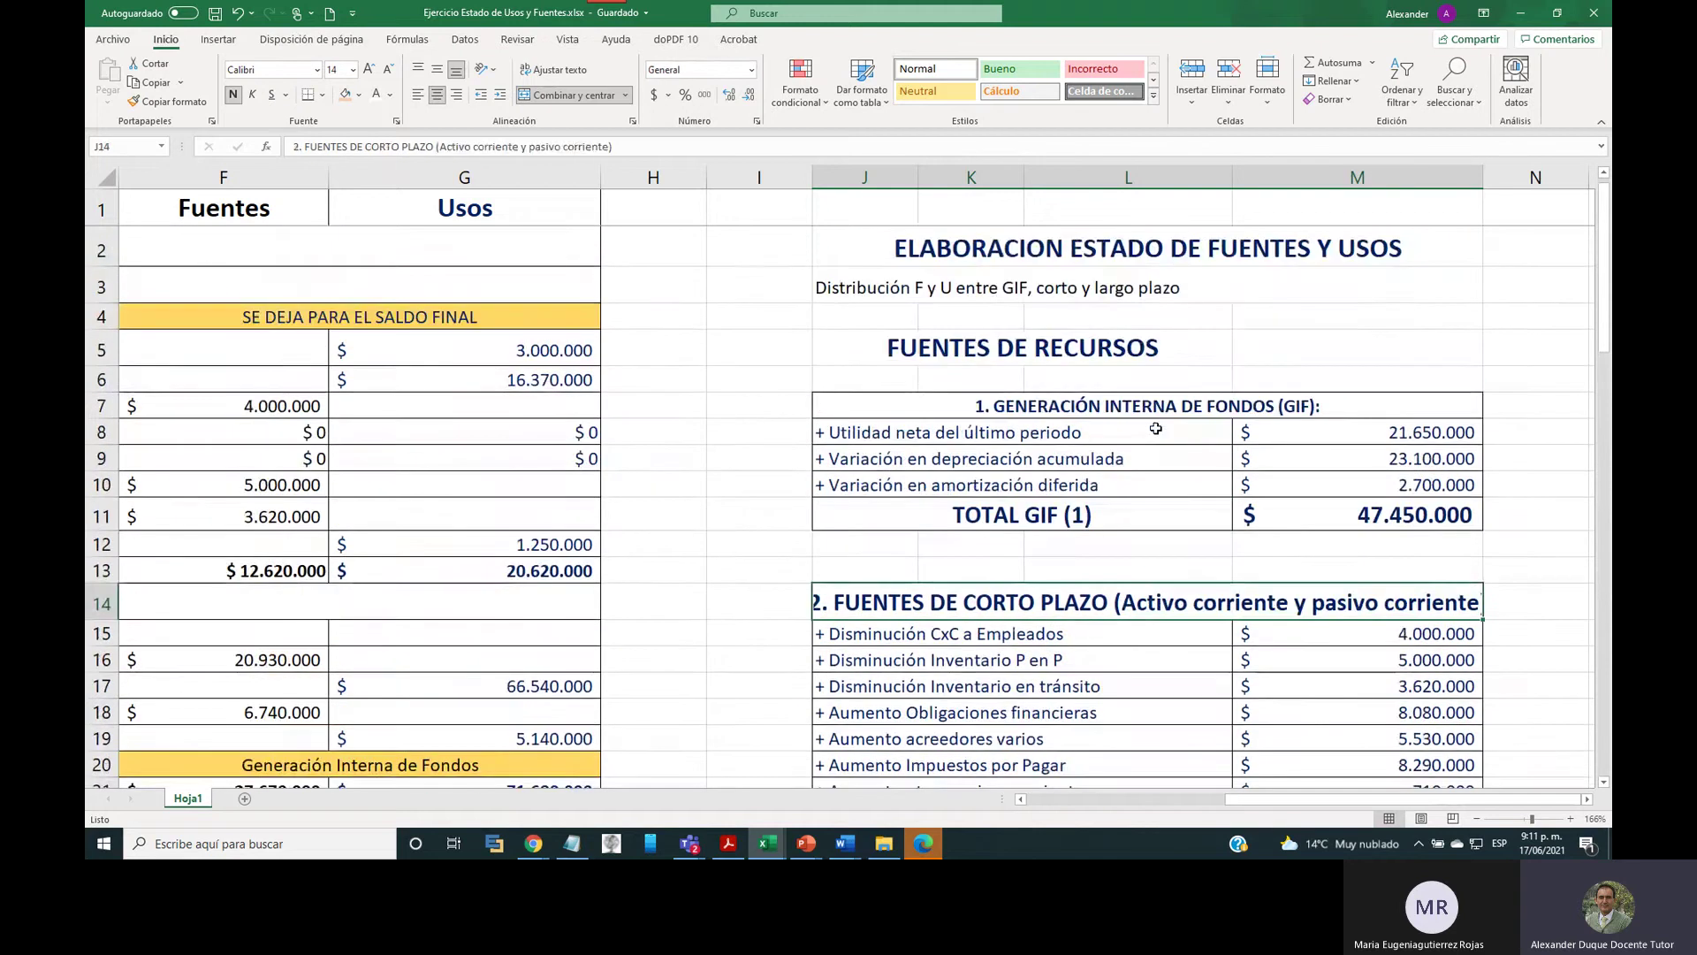
pyautogui.click(1149, 408)
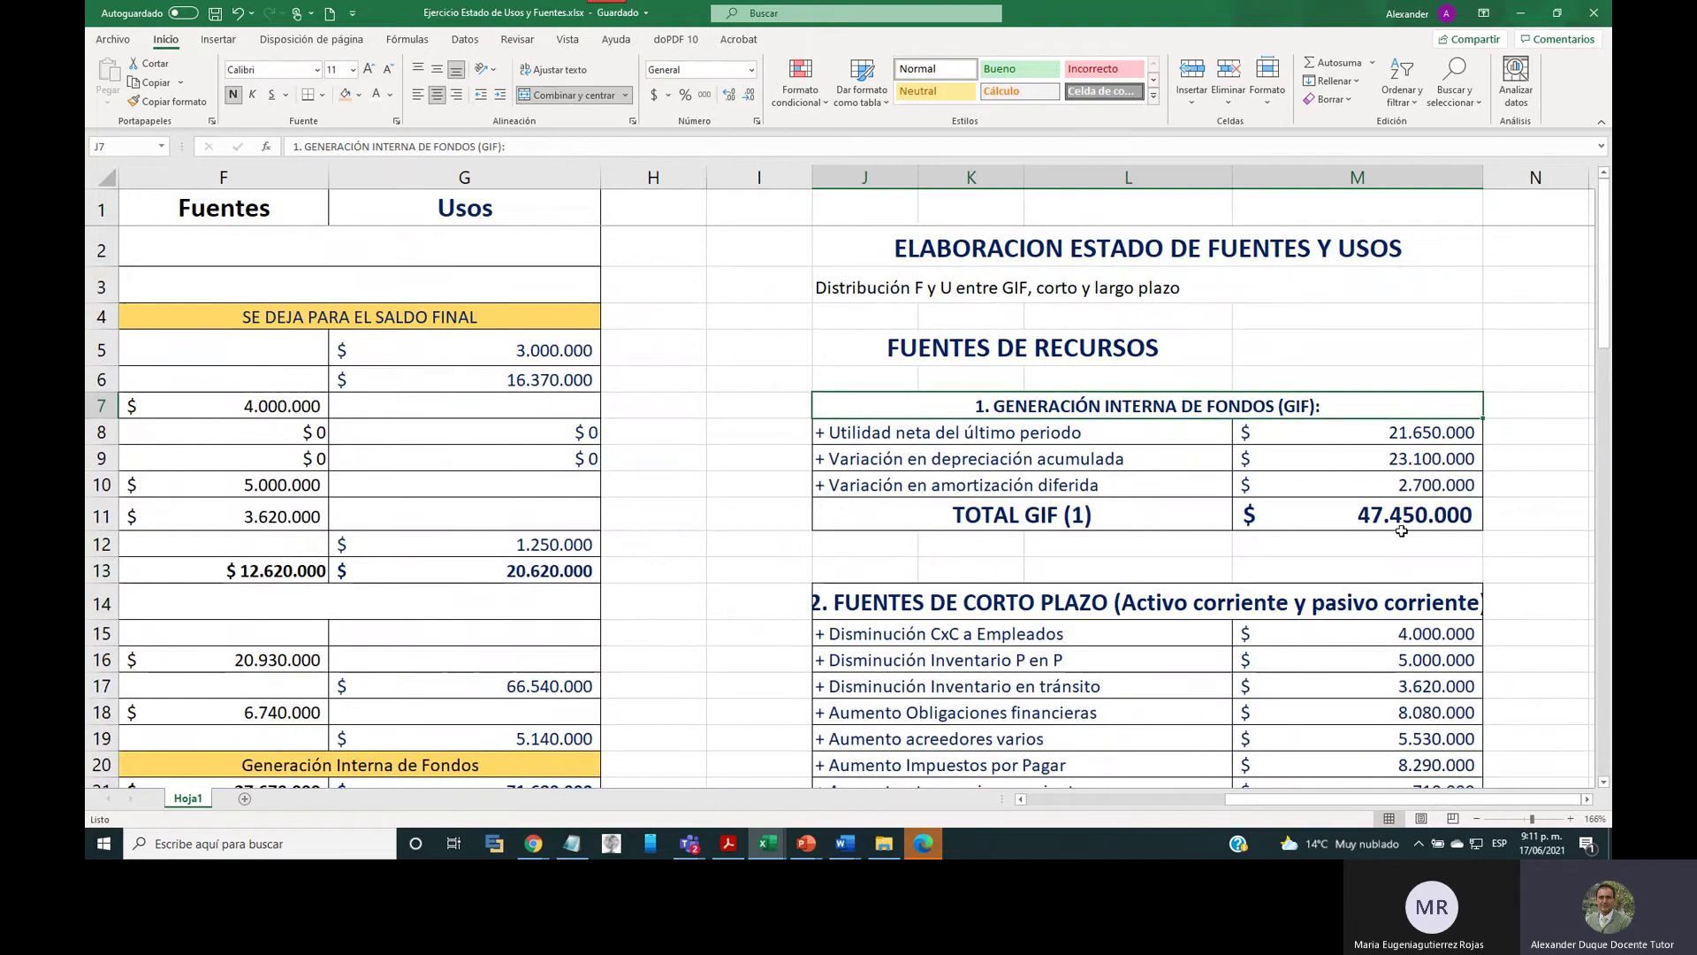
# Select the total amounts of the internal fund generation table and the short-term sources table.
pyautogui.click(1357, 513)
pyautogui.scroll(-3, 1366, 530)
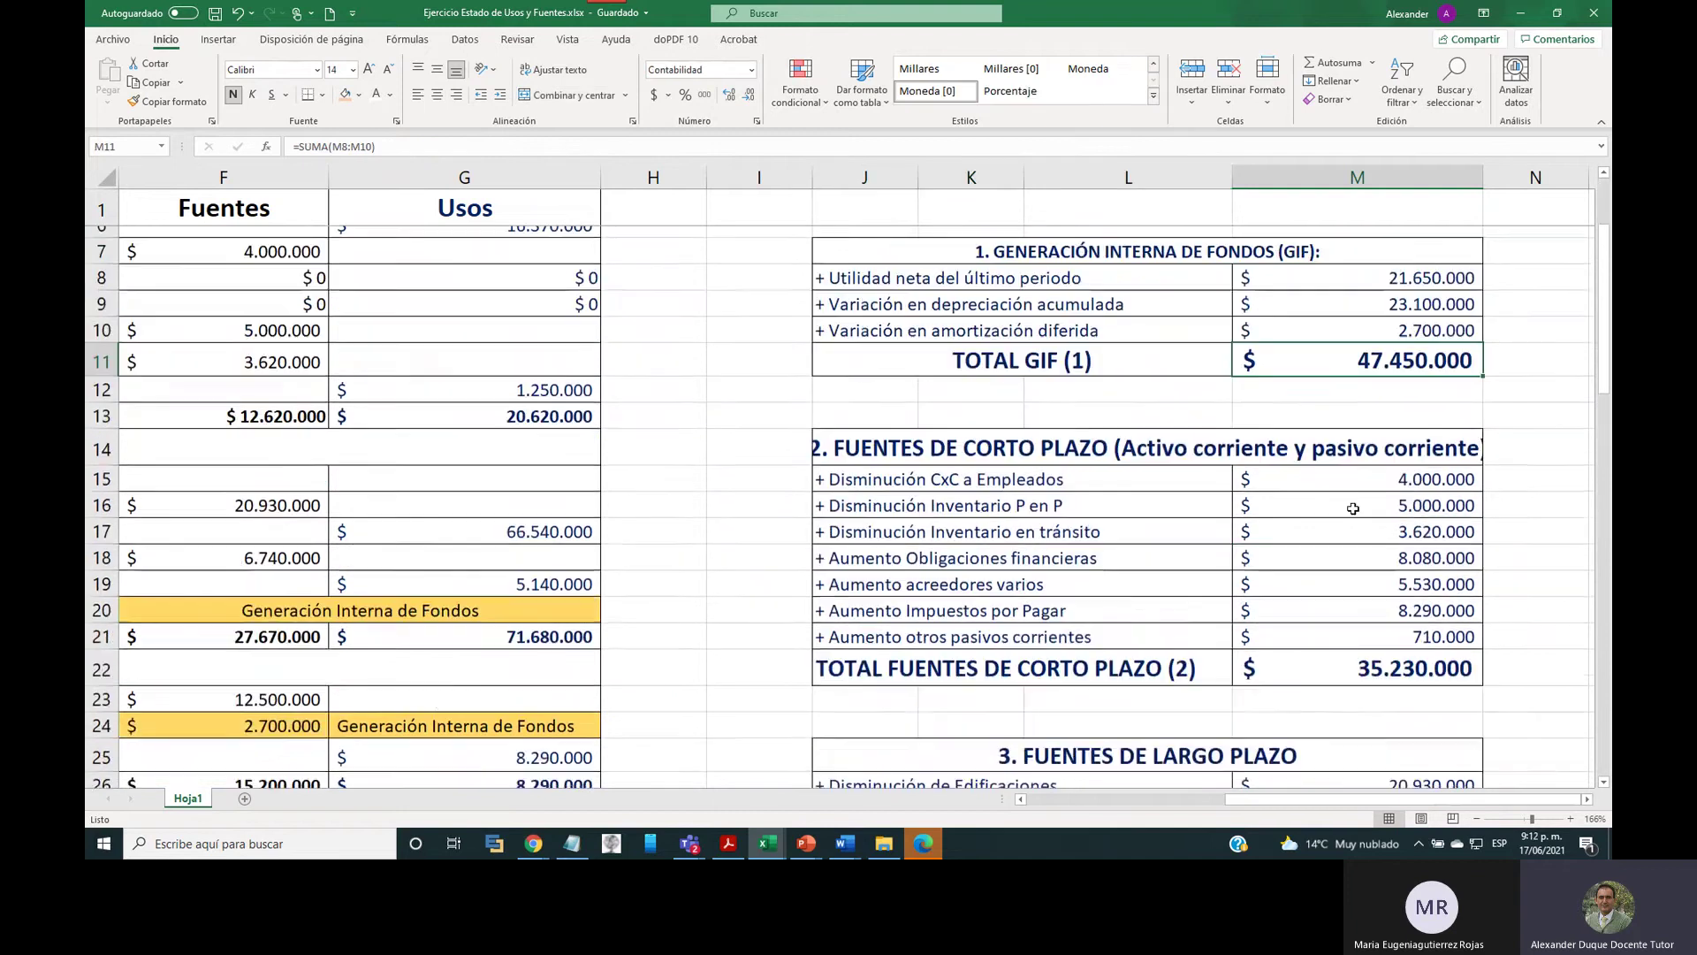
pyautogui.click(1373, 544)
pyautogui.scroll(-3, 1352, 575)
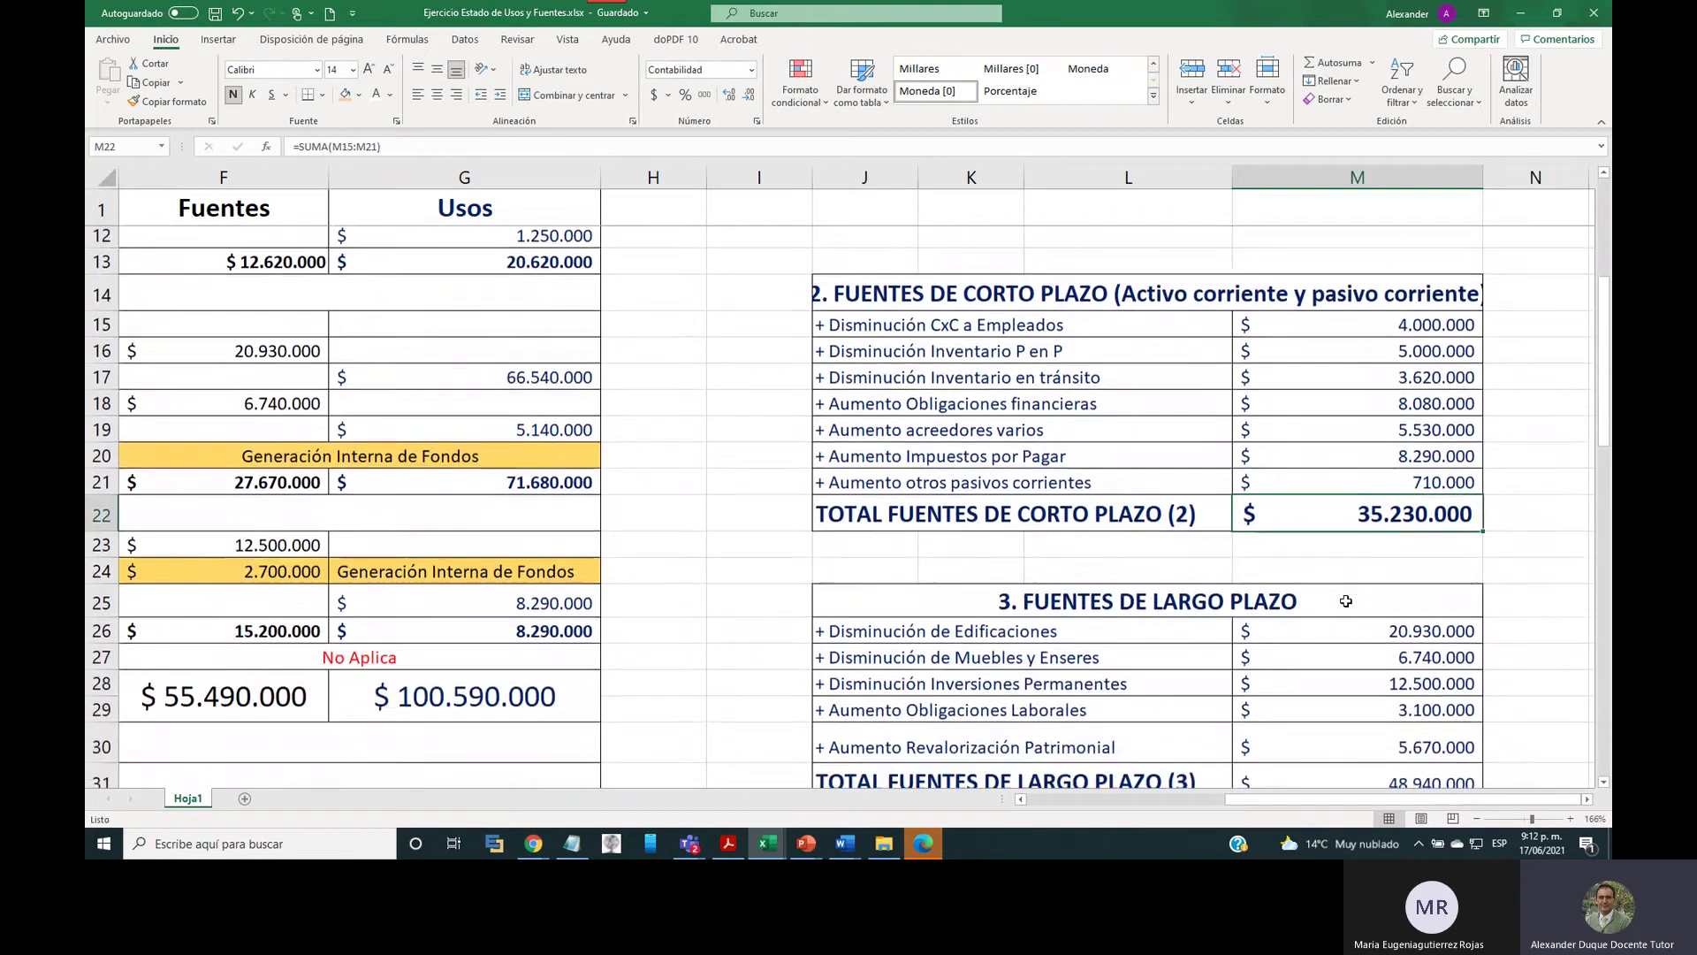
# Select the total amounts of all sources and of the long-term sources, and the whole TOTAL FUENTES (1 + 2 + 3) line.
pyautogui.click(1354, 625)
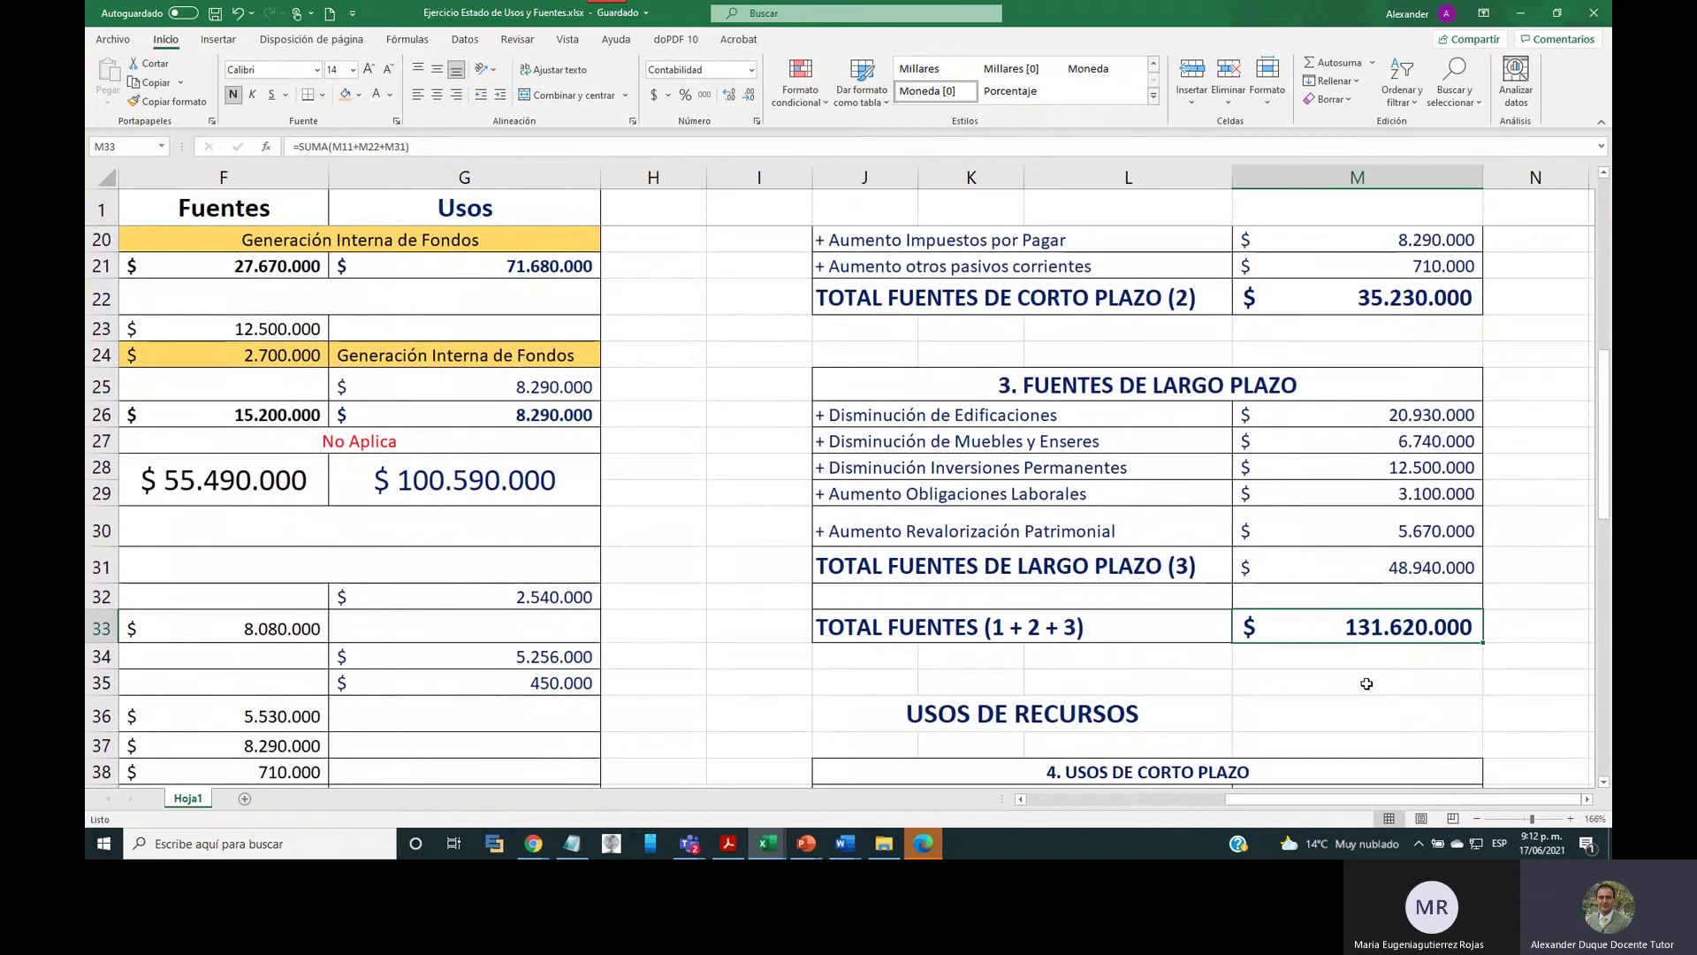
pyautogui.scroll(-1, 1366, 683)
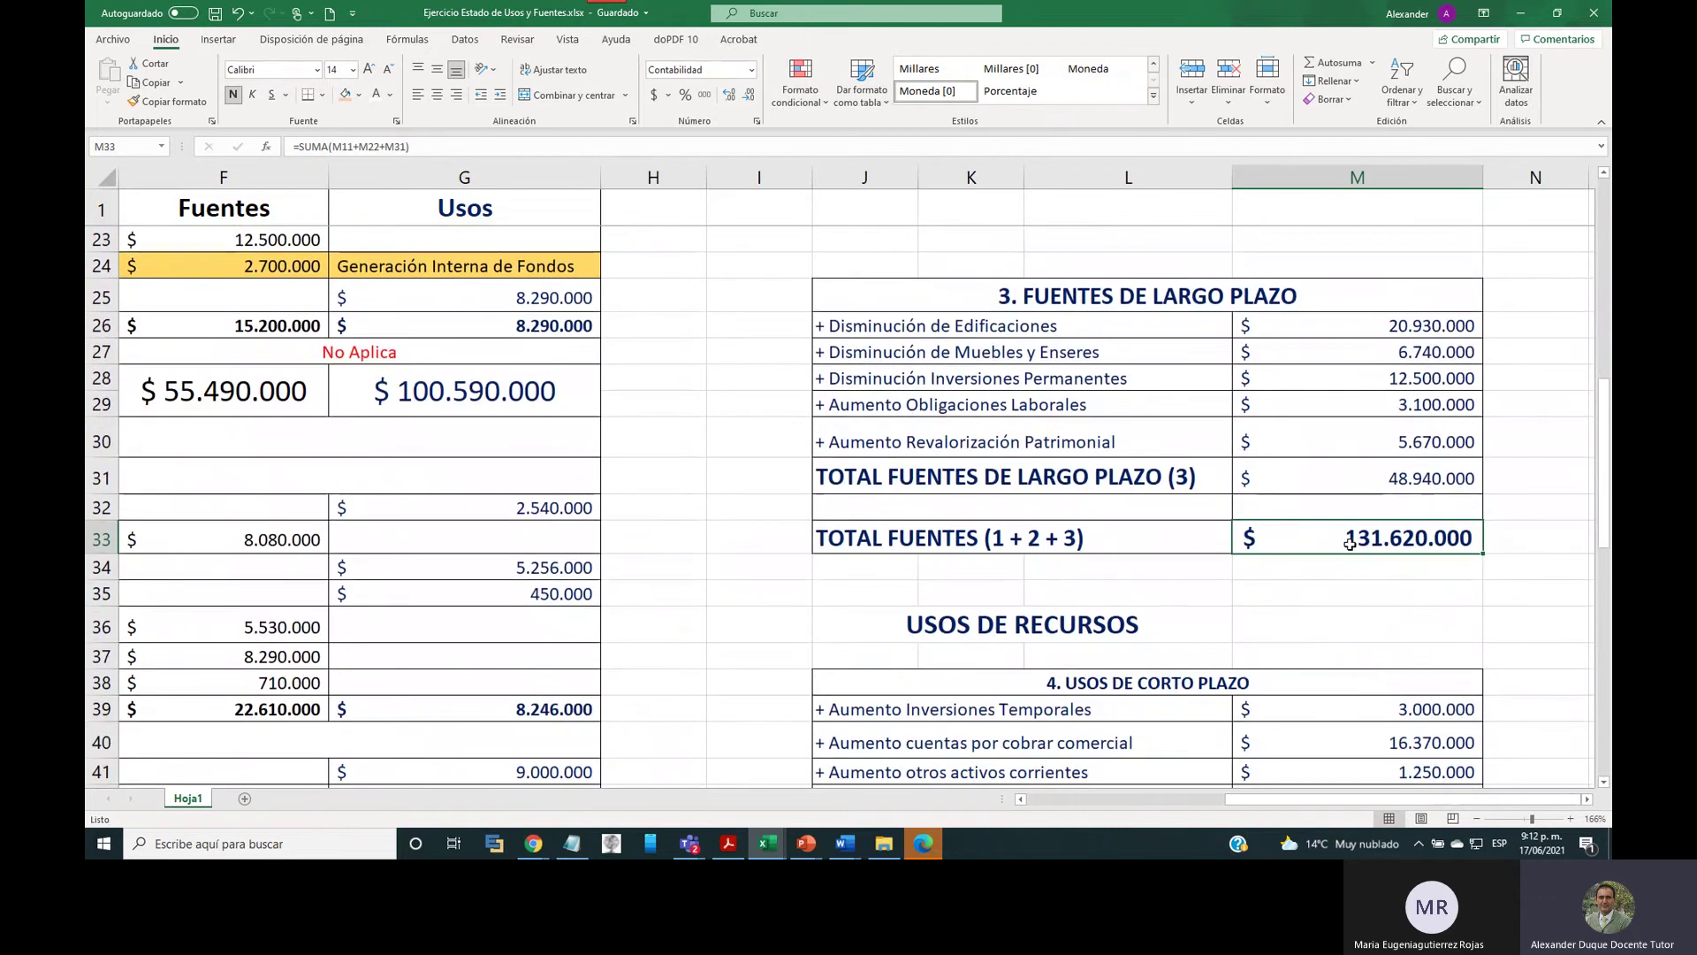
pyautogui.click(1375, 482)
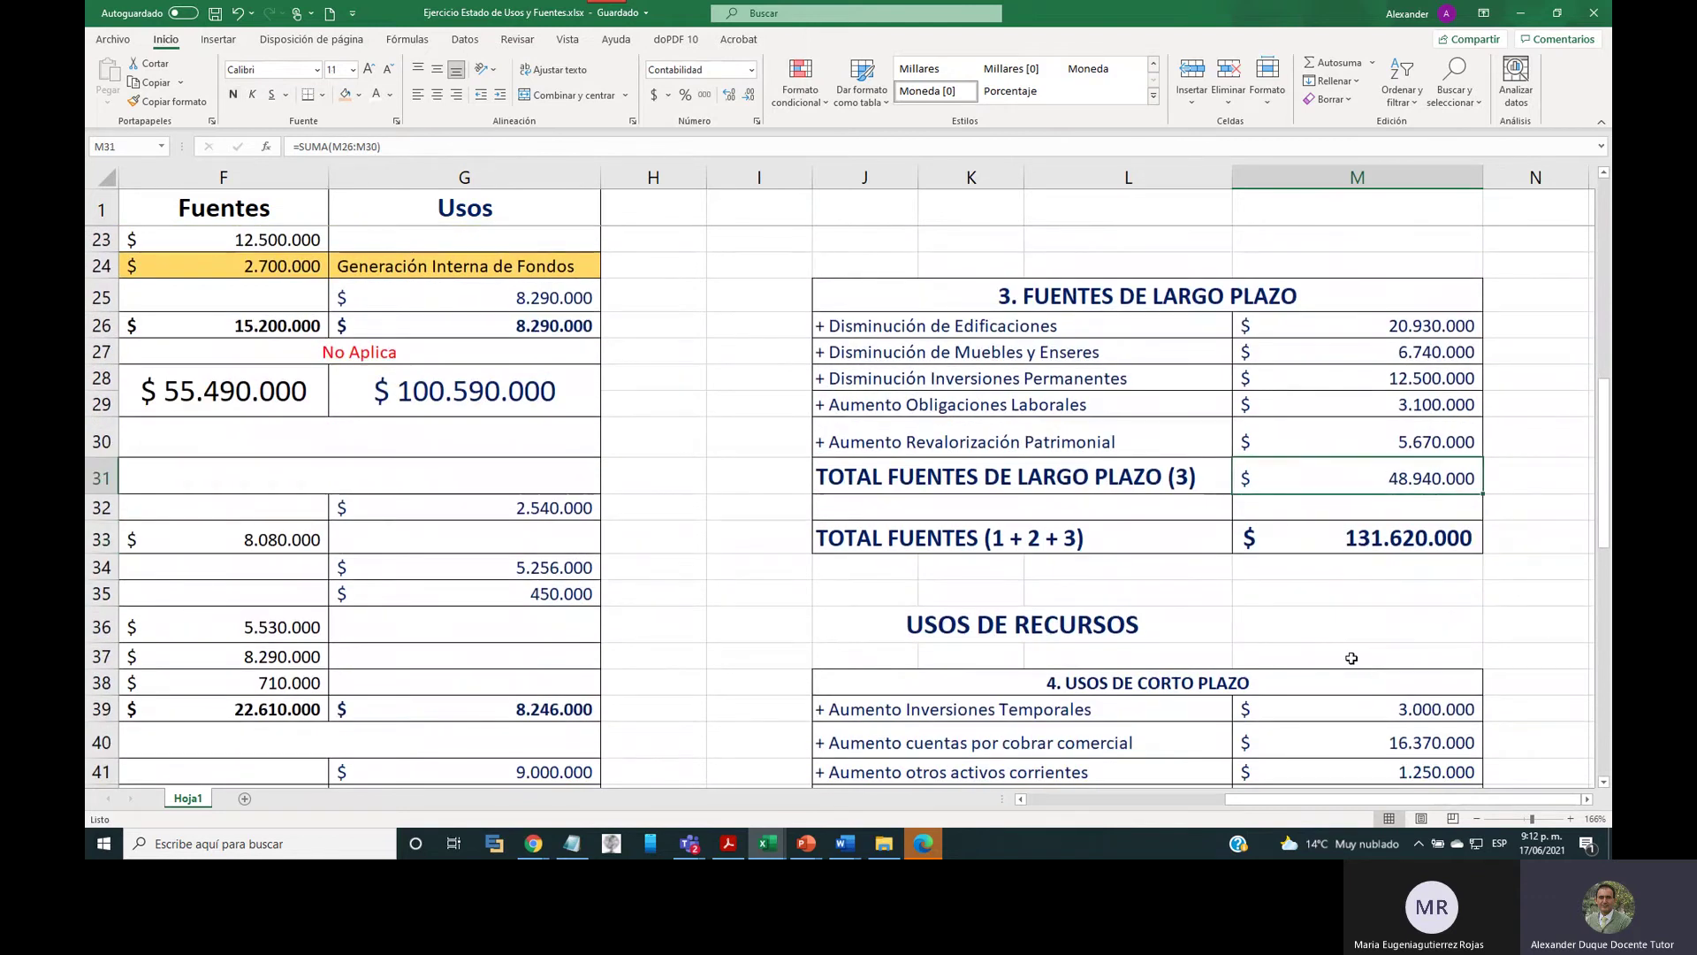
pyautogui.click(1339, 534)
pyautogui.moveTo(896, 538); pyautogui.dragTo(1299, 537)
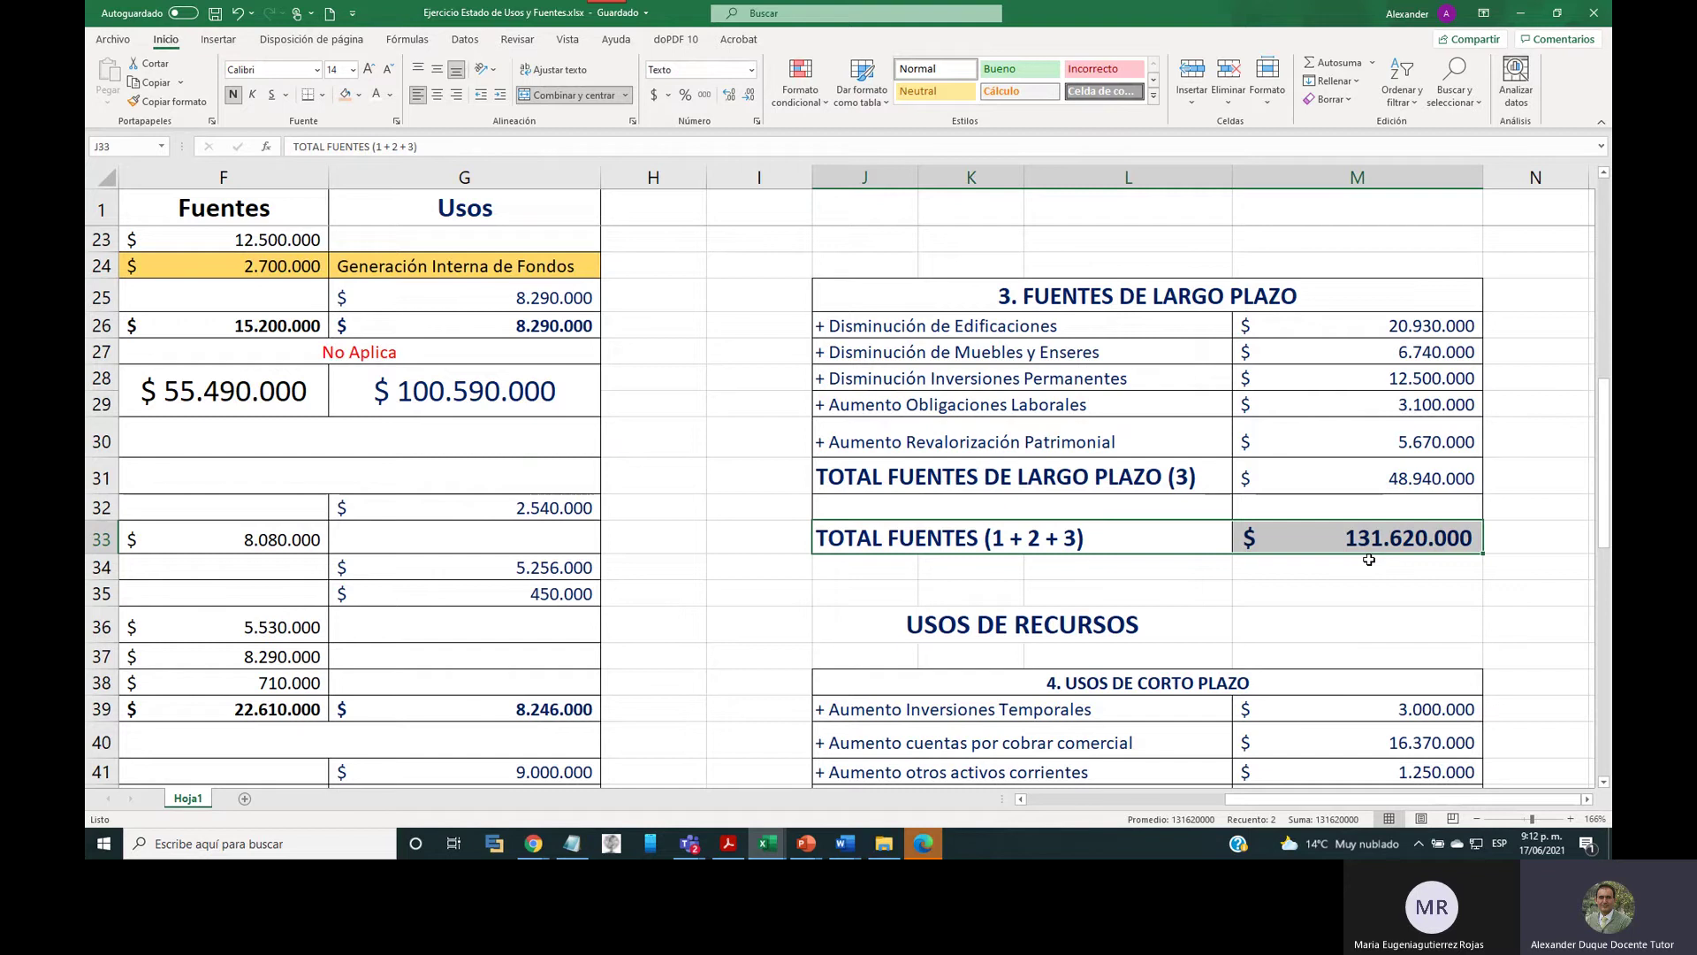
# Select the balance sheet's Usos column and compare it with the short-term uses table.
pyautogui.scroll(-4, 1267, 572)
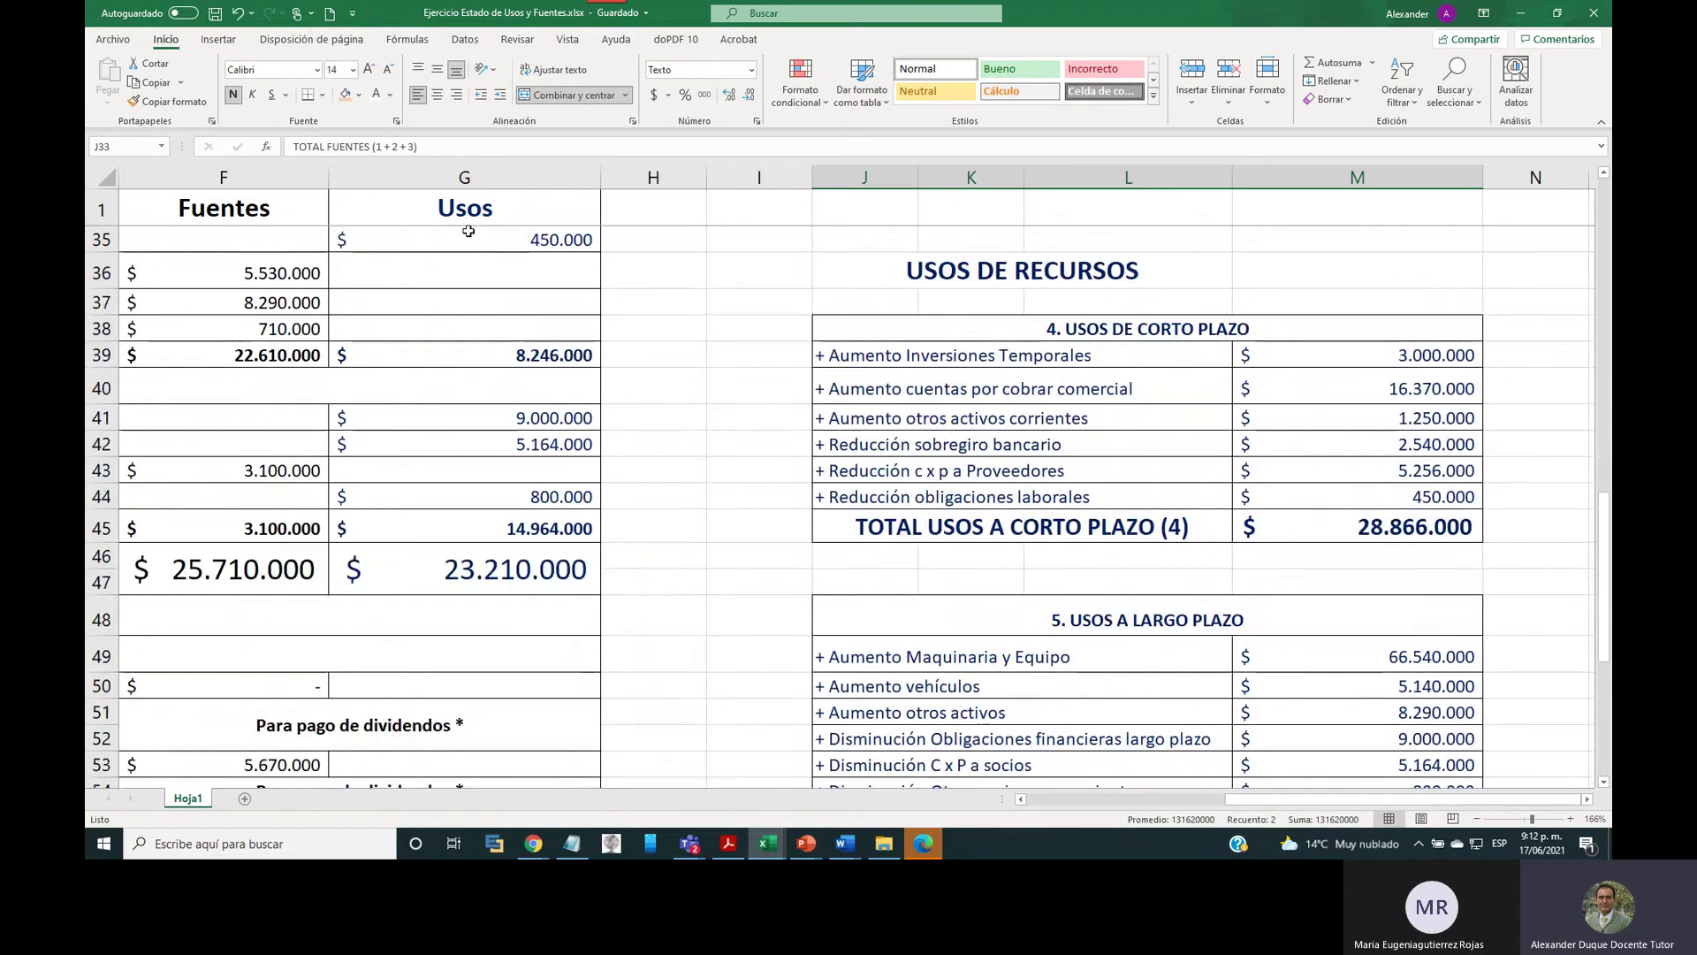
pyautogui.click(452, 170)
pyautogui.scroll(11, 566, 526)
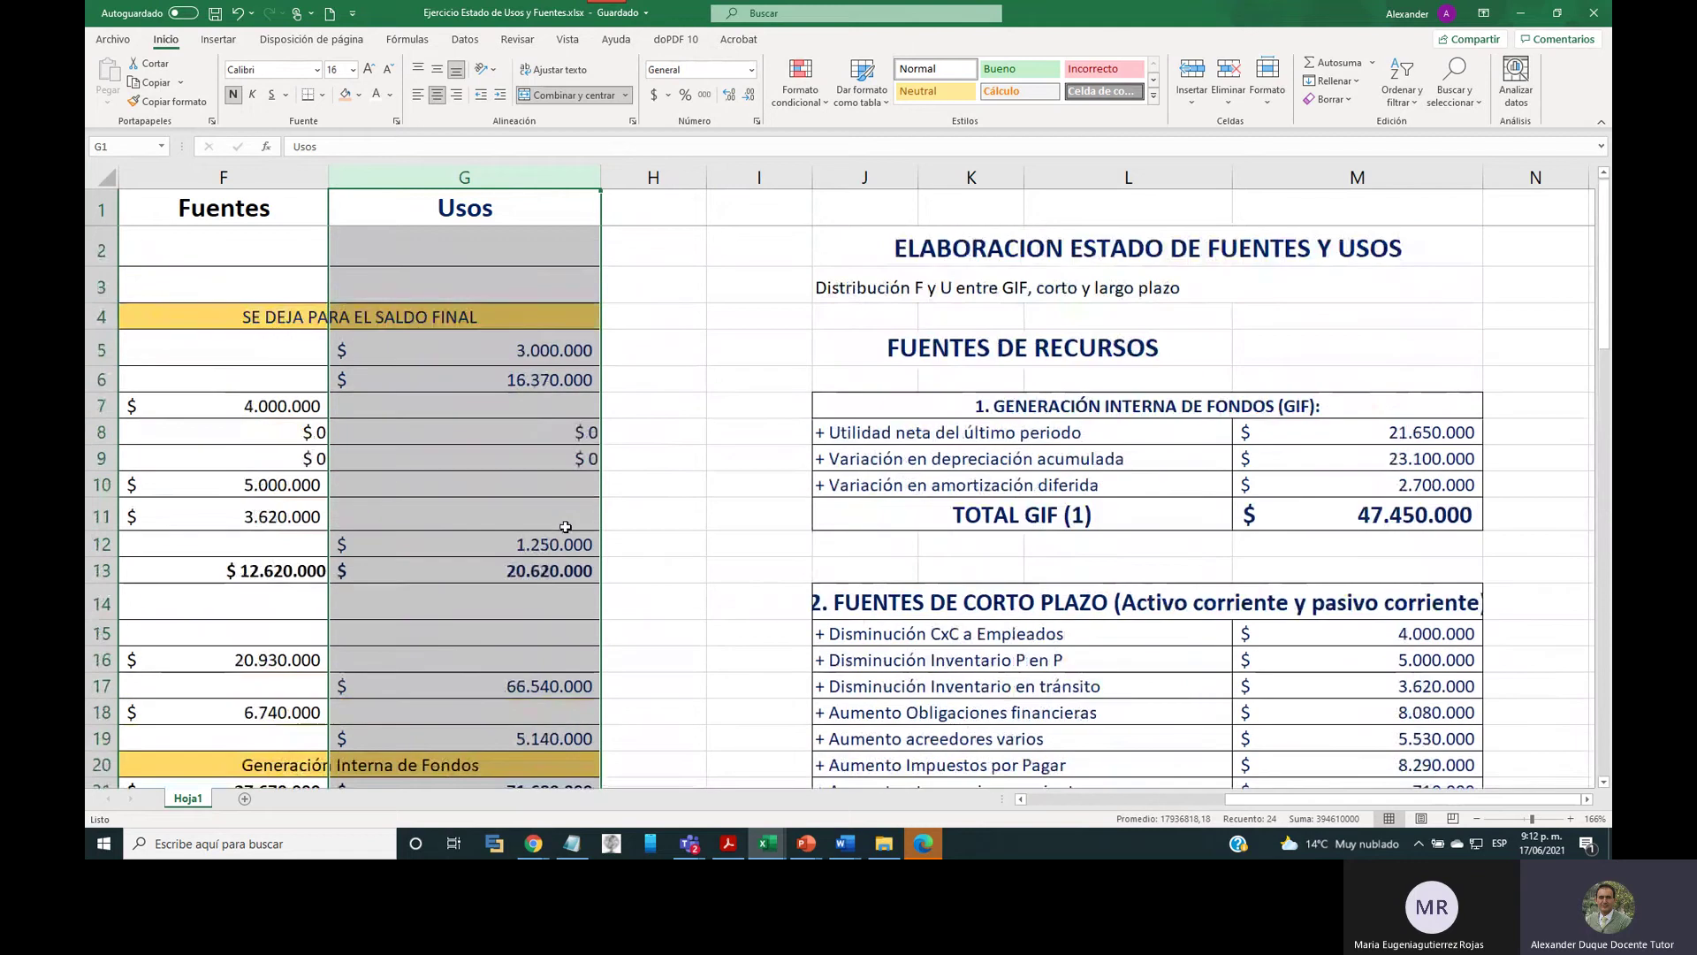
pyautogui.scroll(-10, 631, 550)
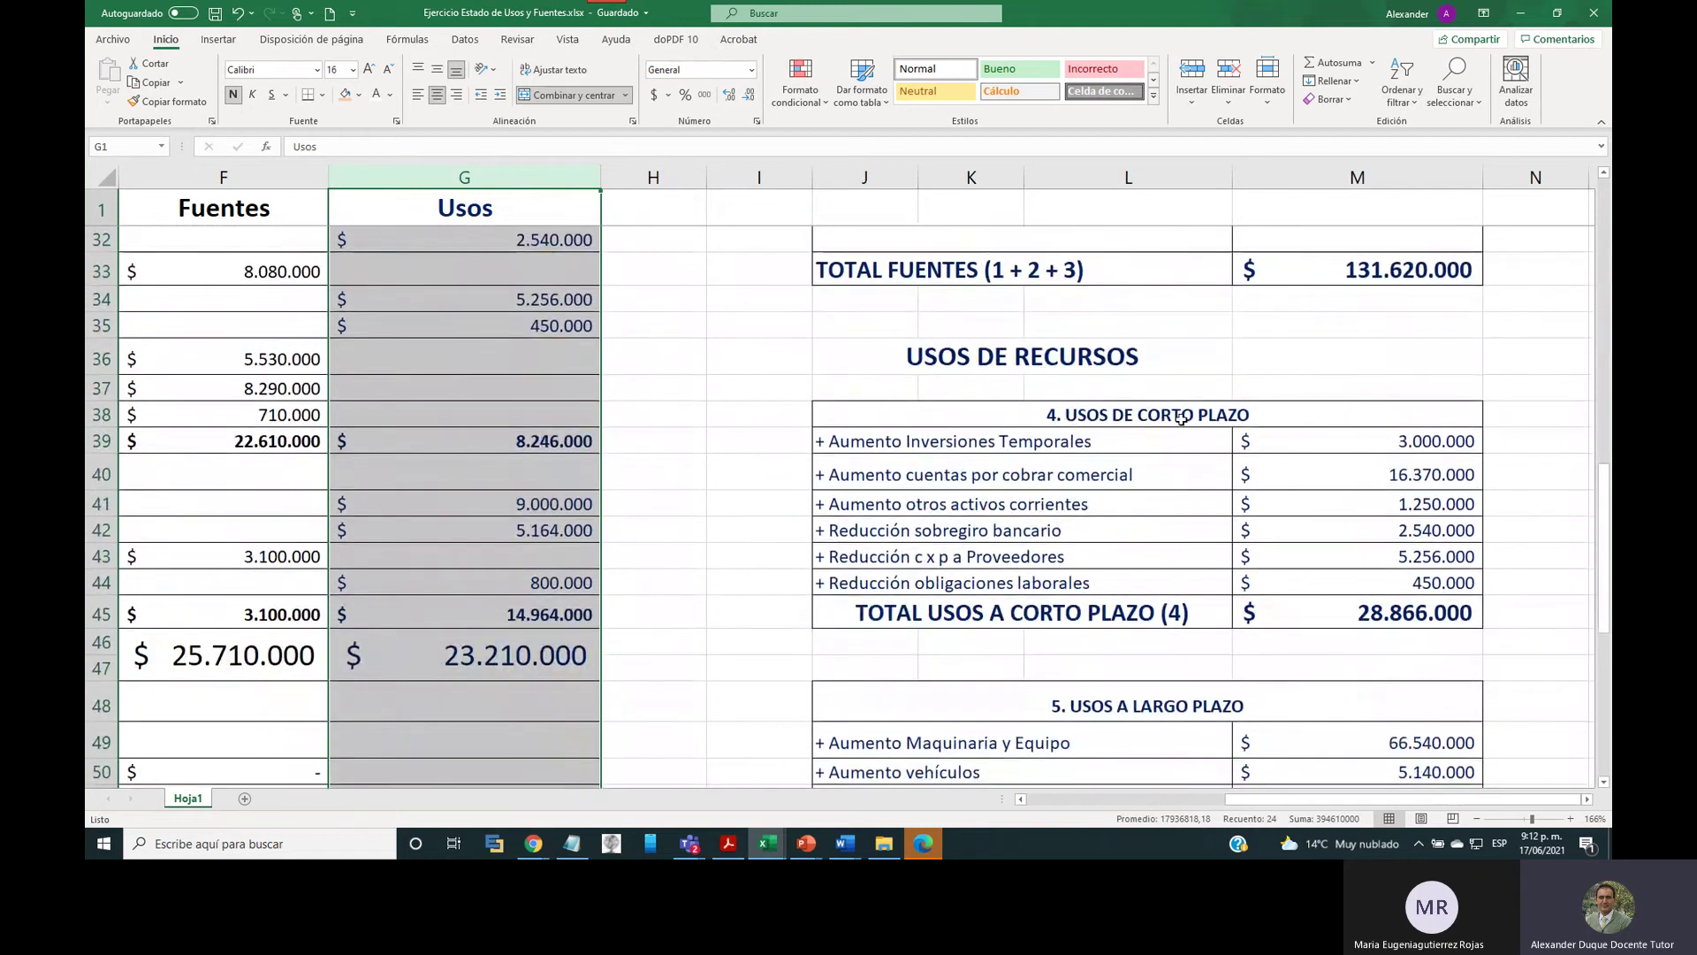
pyautogui.scroll(10, 516, 477)
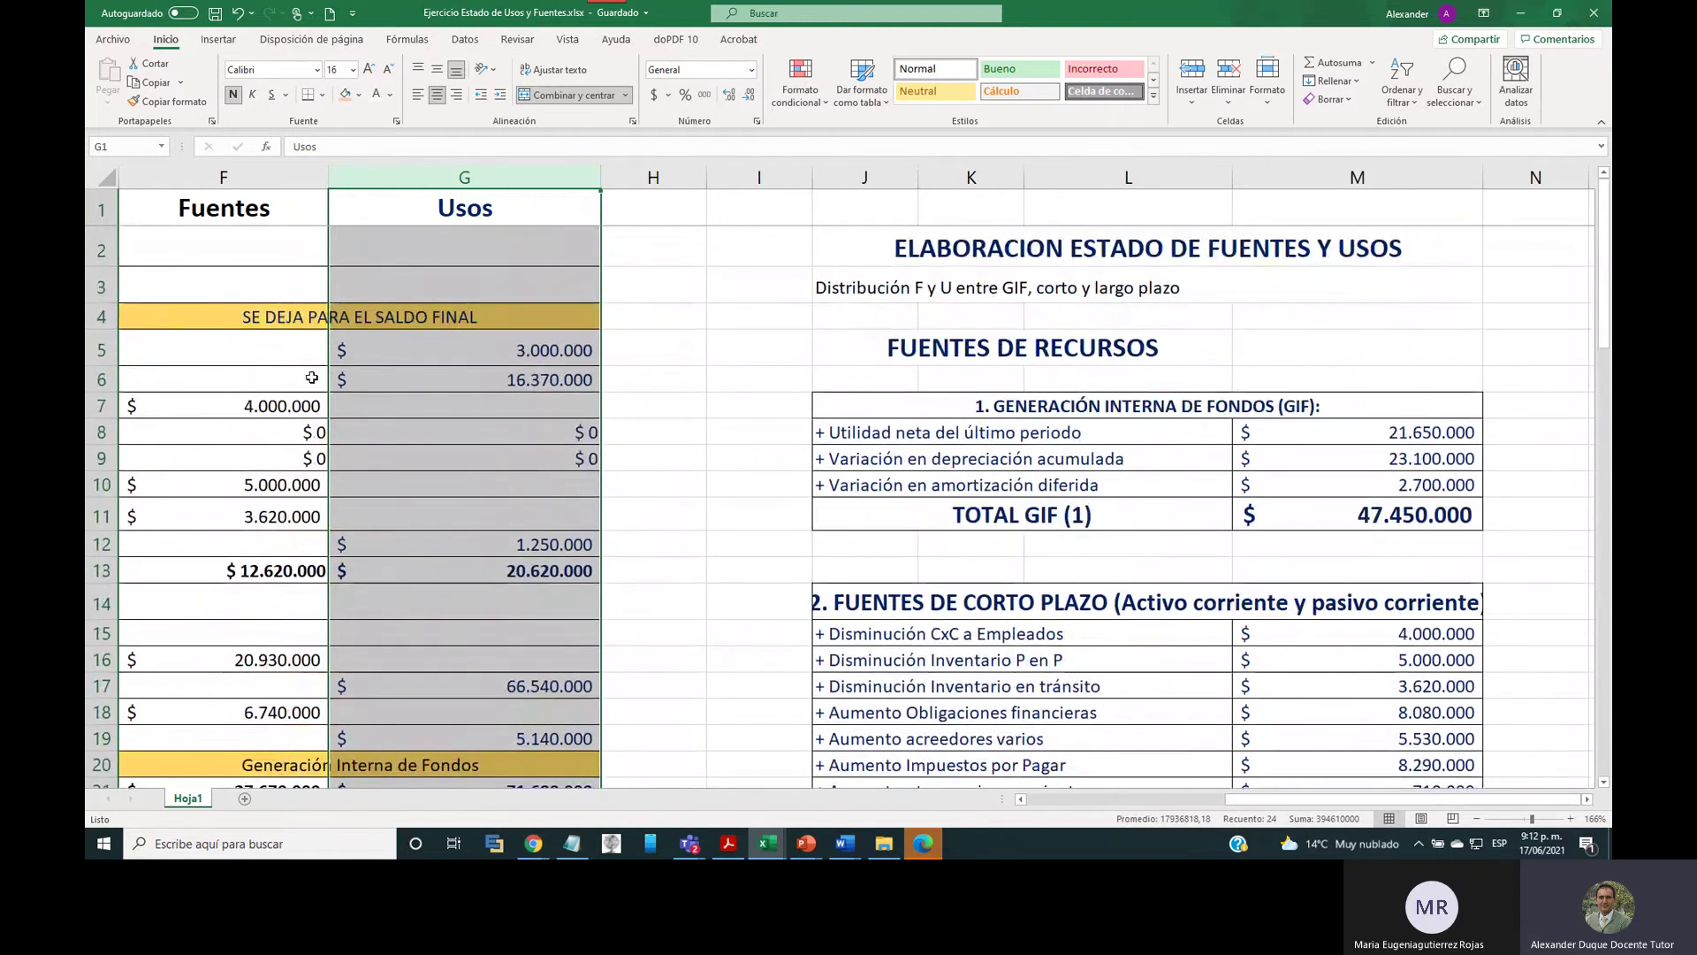
# Select the balance sheet rows of Inversiones Temporales and Cuentas por cobrar comerciales.
pyautogui.click(104, 348)
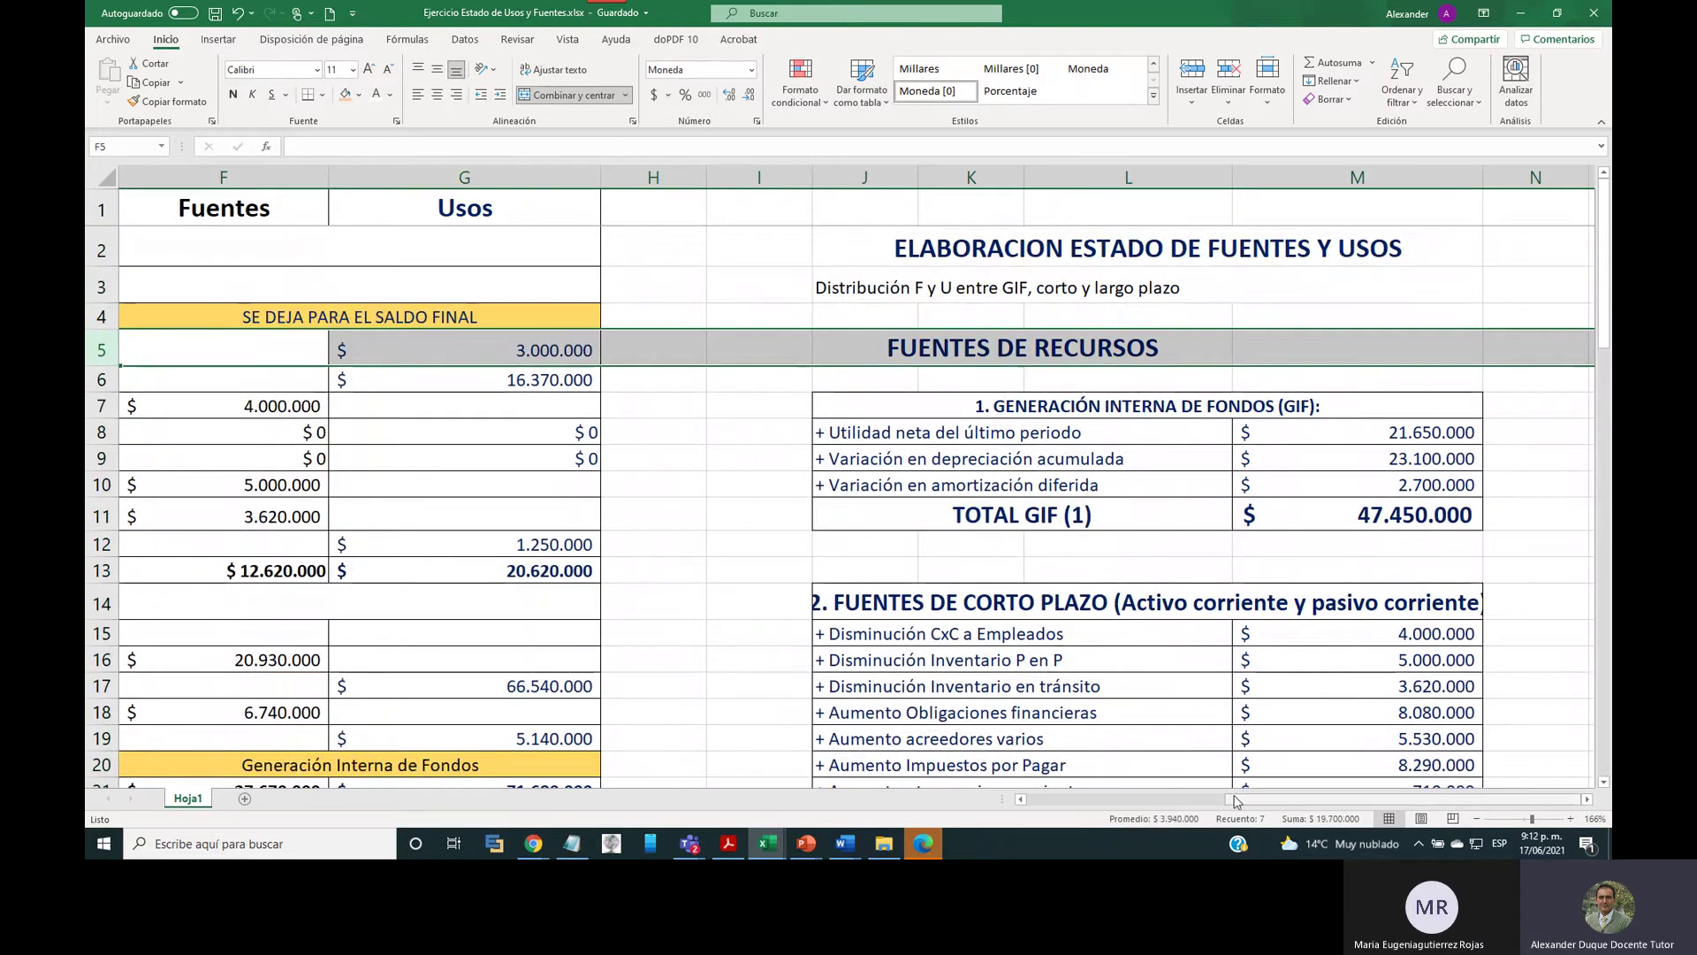
pyautogui.moveTo(1237, 800); pyautogui.dragTo(1018, 800)
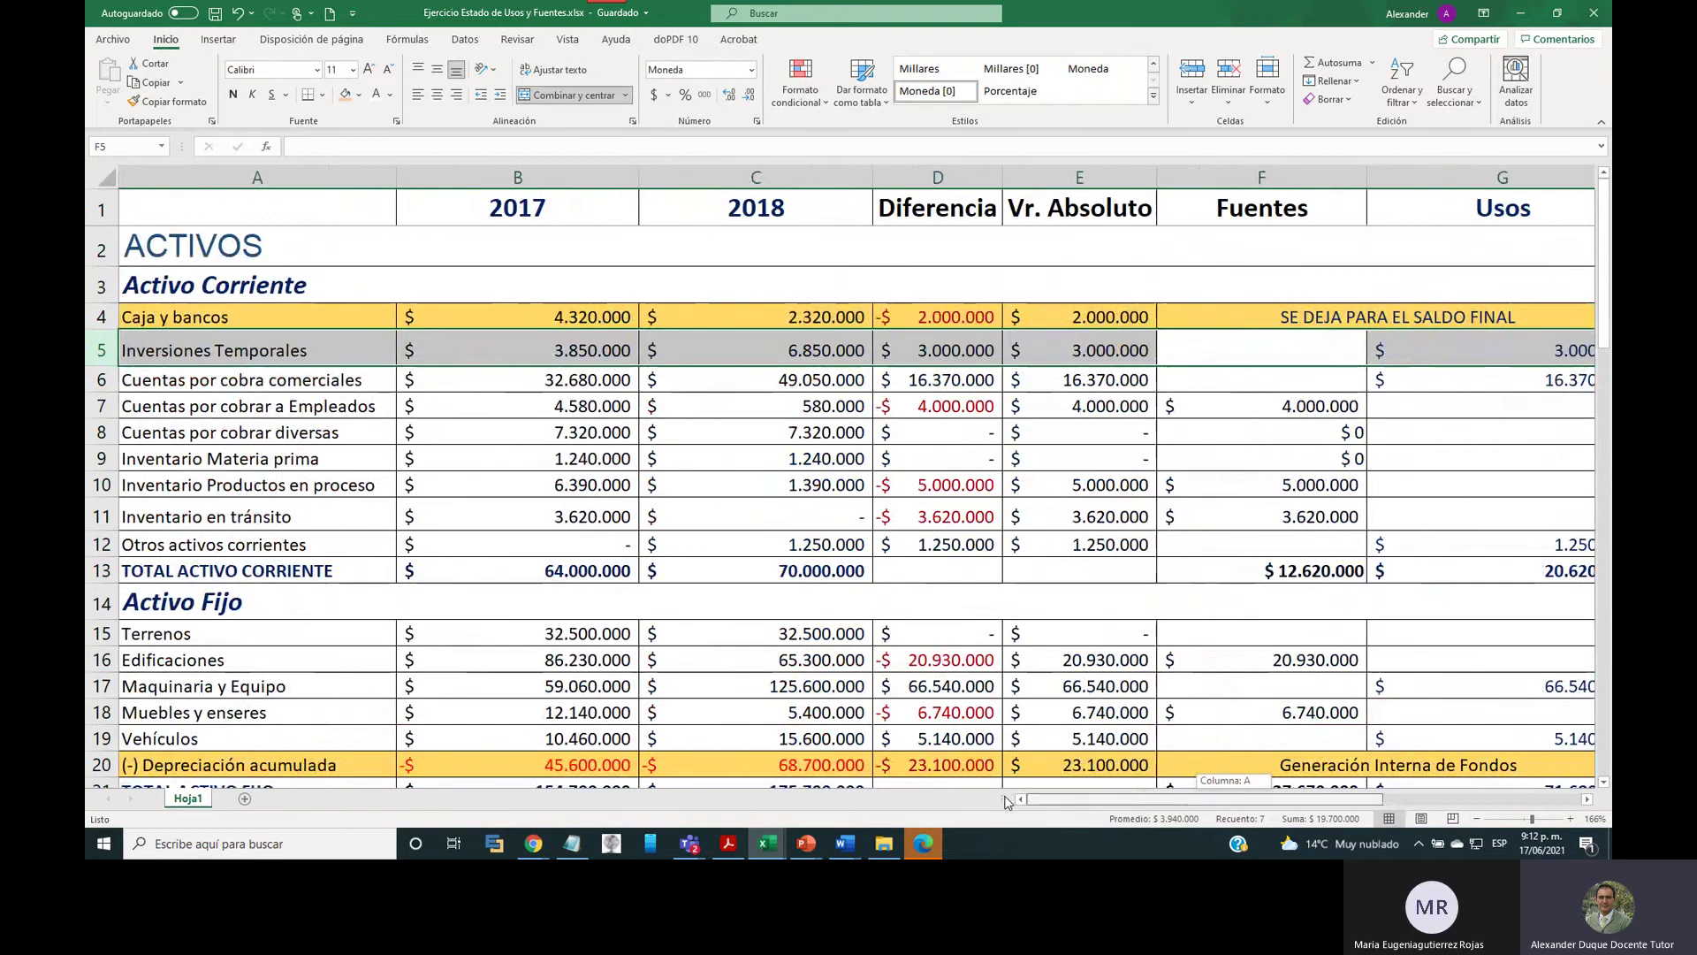
pyautogui.moveTo(103, 350); pyautogui.dragTo(106, 383)
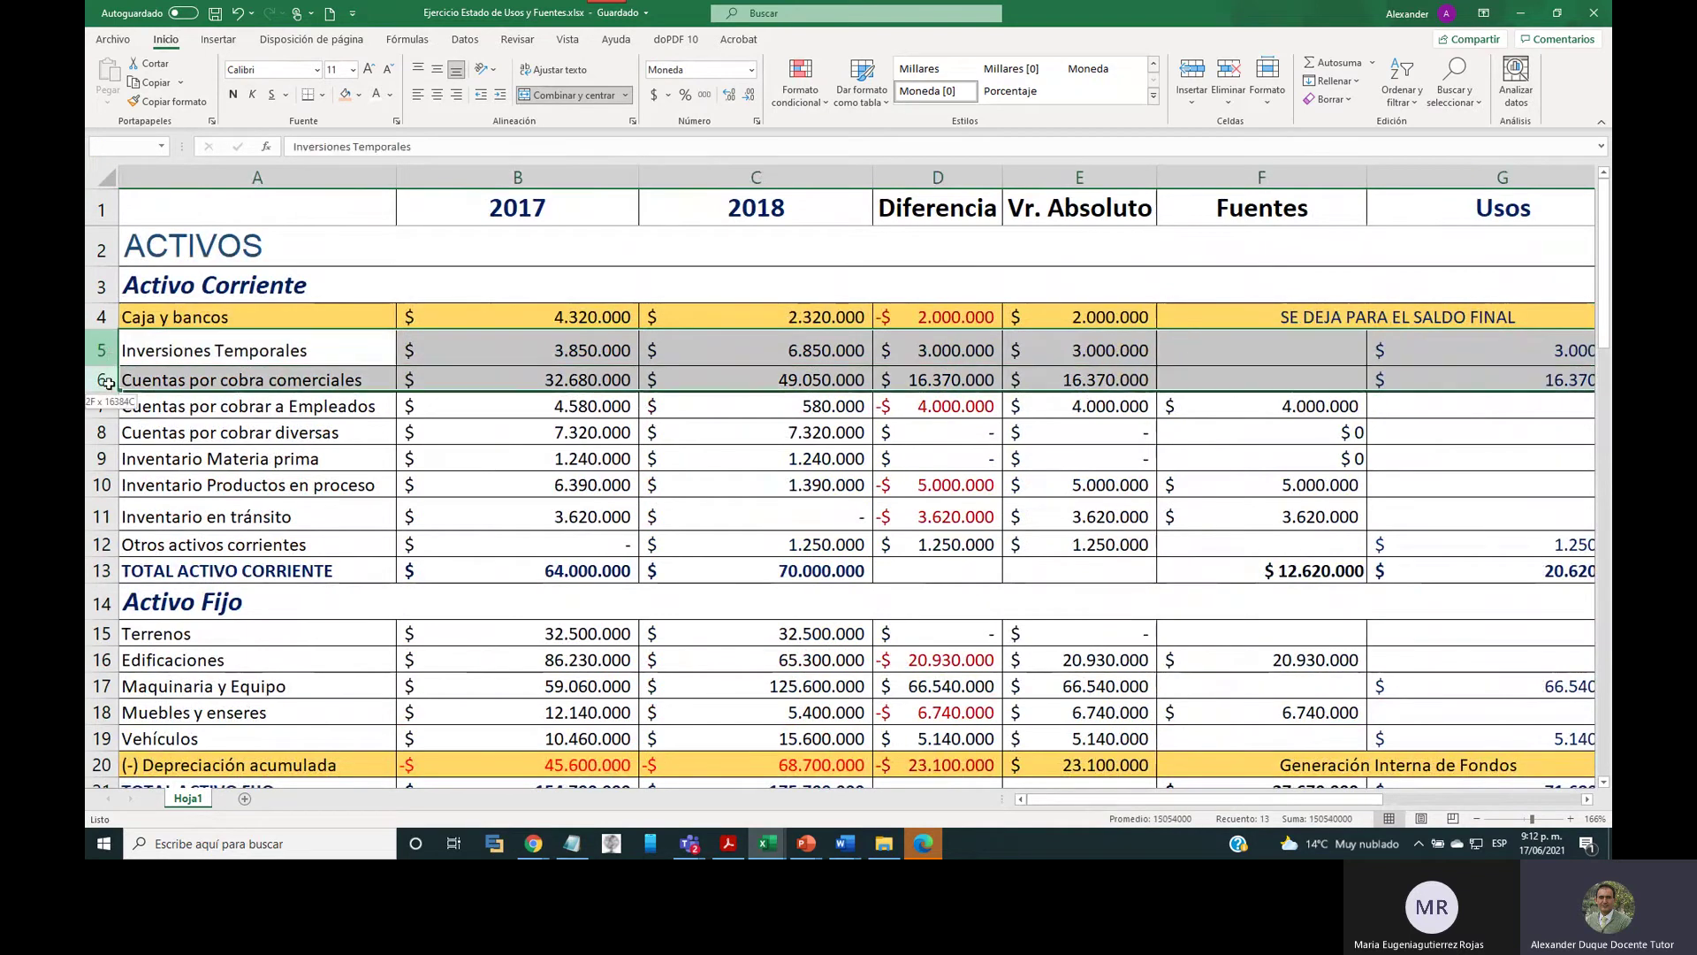
# Select the Aumento Inversiones Temporales and Aumento cuentas por cobrar comercial lines with their amounts in the short-term uses table.
pyautogui.moveTo(1333, 800); pyautogui.dragTo(1534, 791)
pyautogui.scroll(-8, 1349, 592)
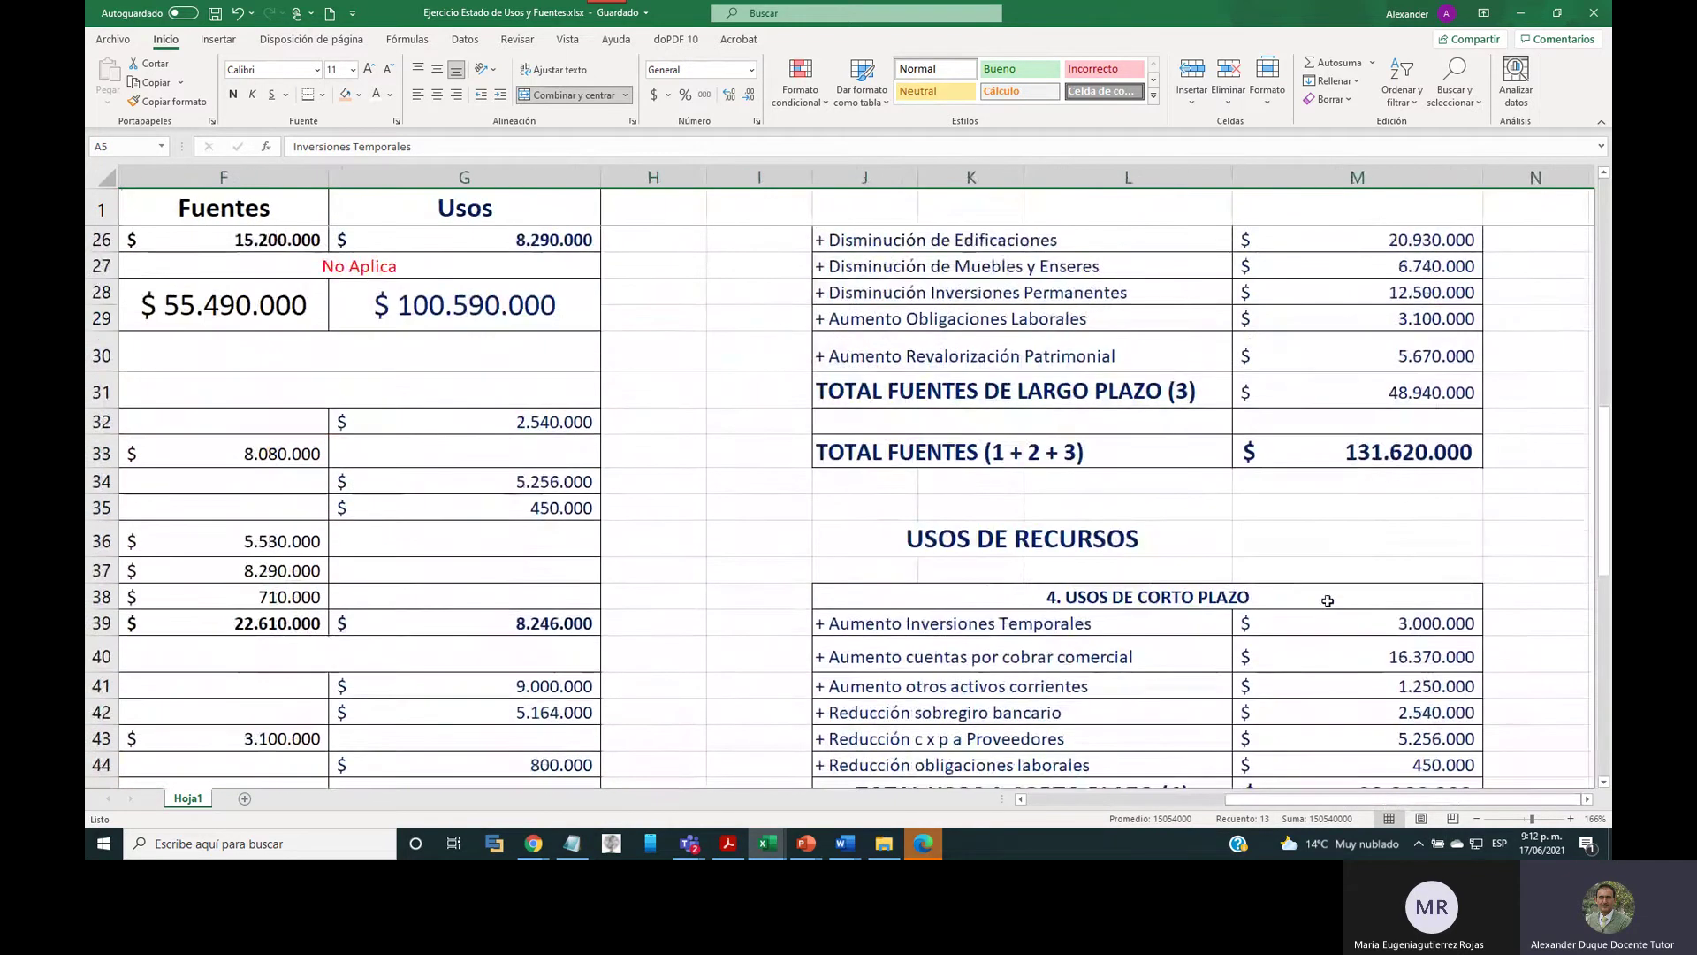
pyautogui.scroll(-1, 1329, 598)
pyautogui.moveTo(1010, 543); pyautogui.dragTo(1328, 560)
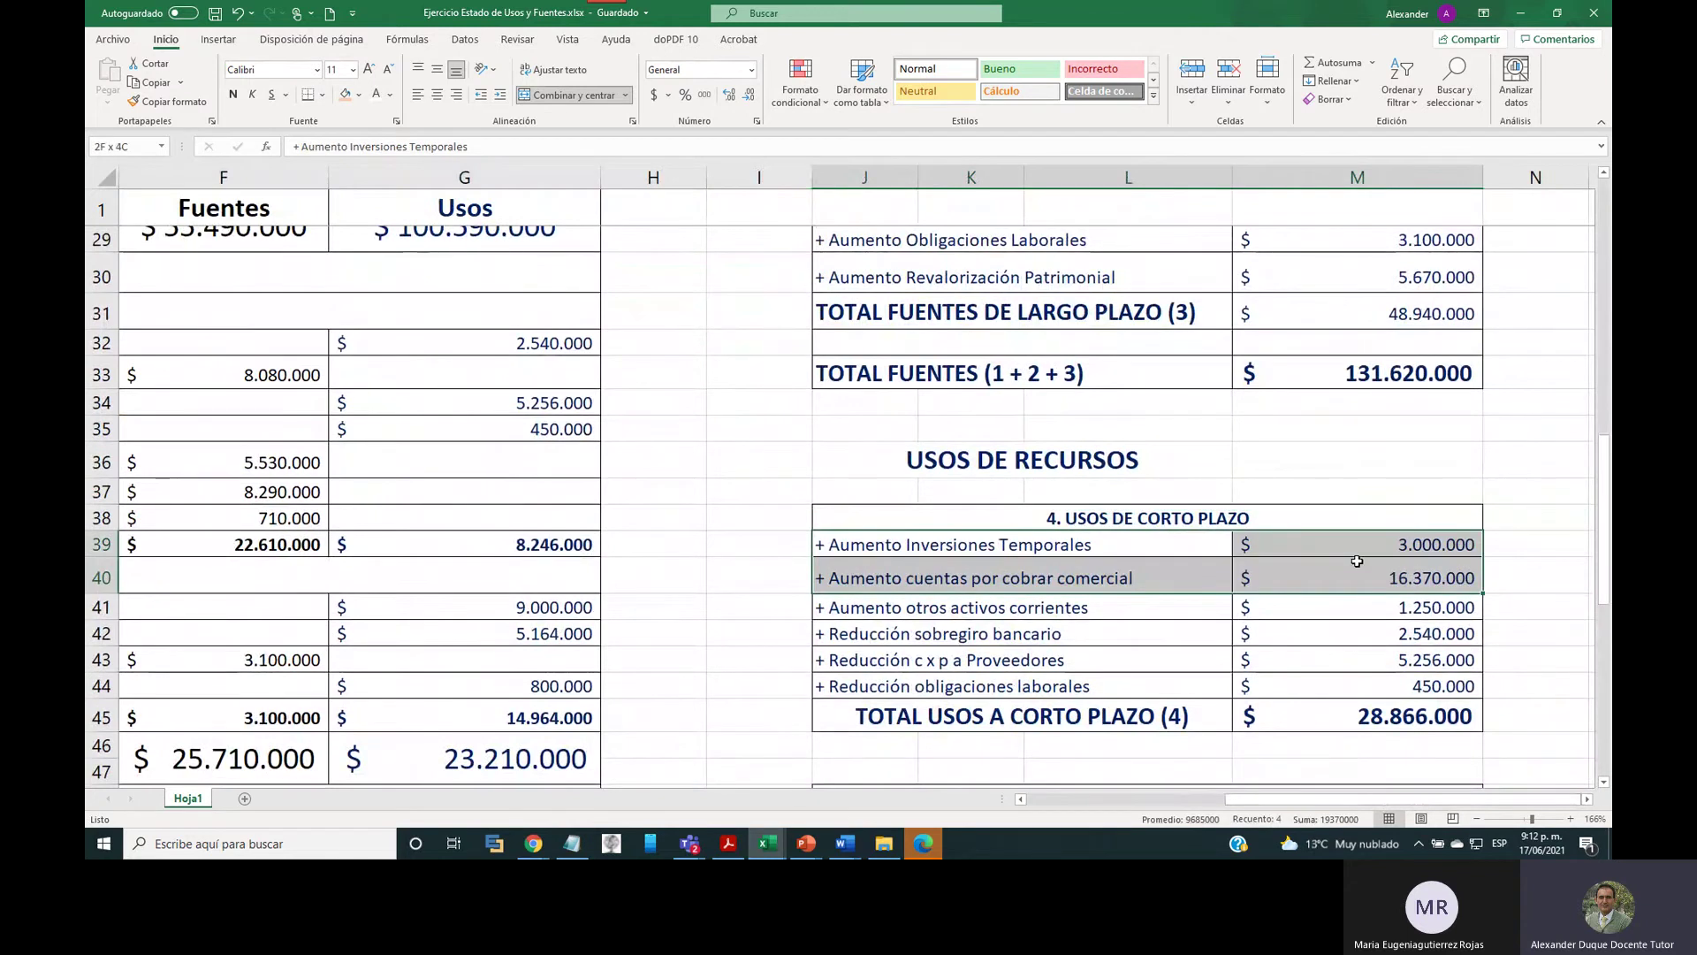
pyautogui.moveTo(1357, 561); pyautogui.dragTo(1357, 566)
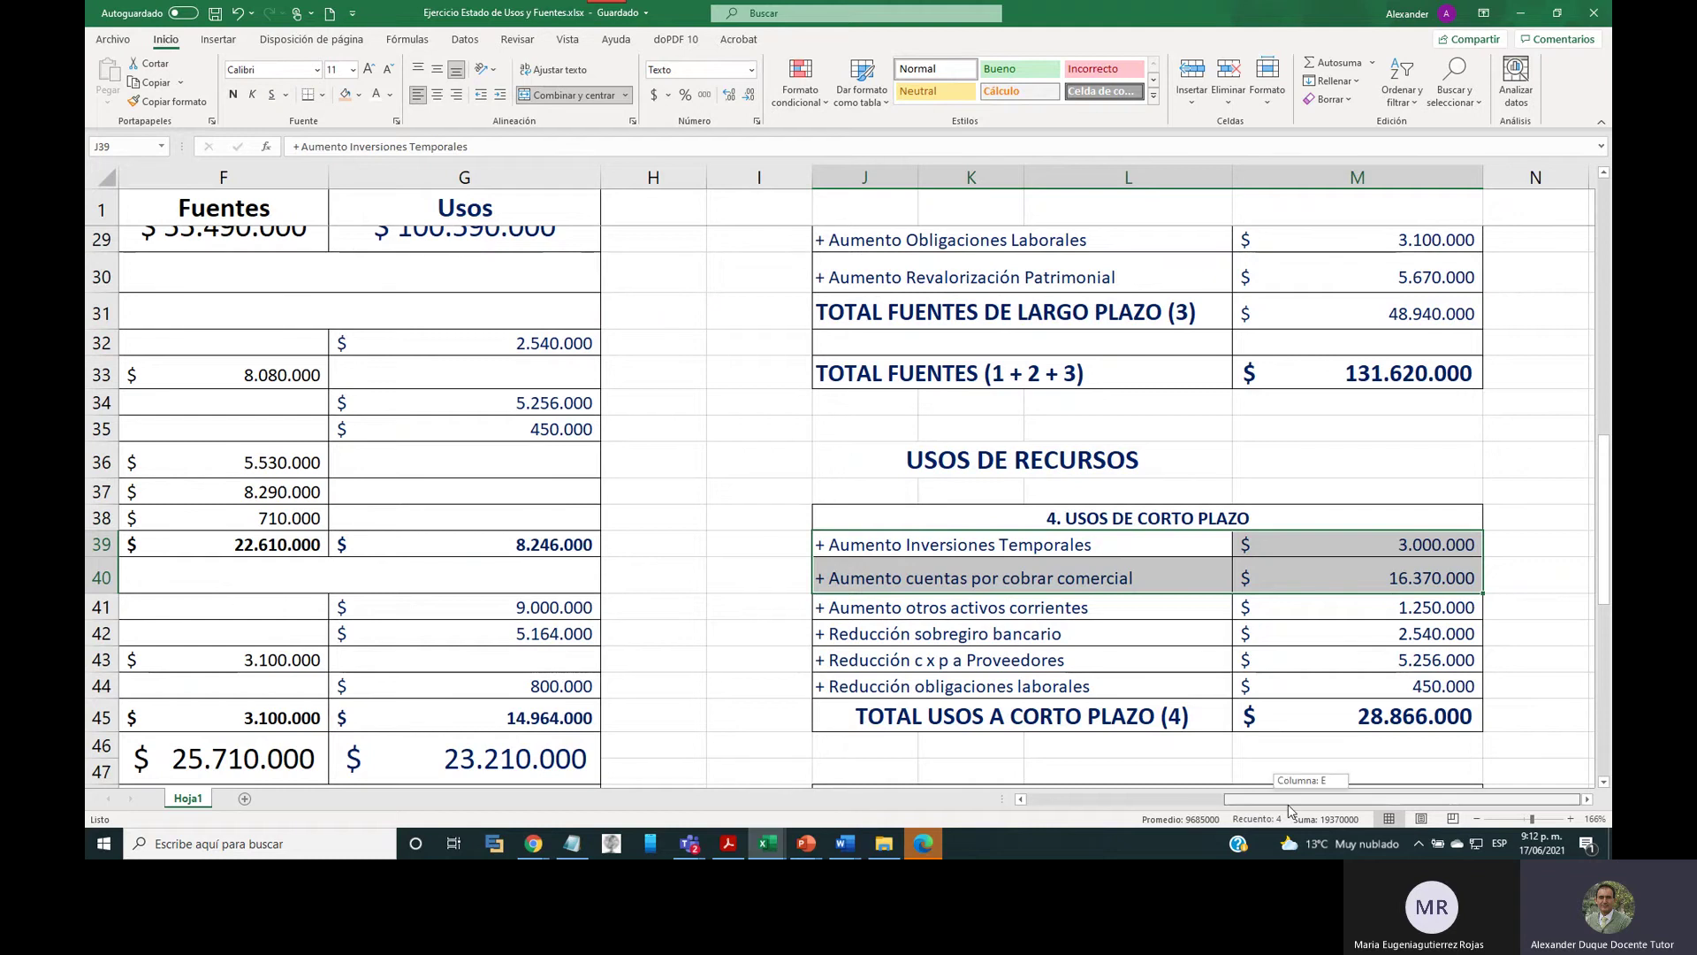
# Select the Usos column, and the Otros activos corrientes row of the balance sheet.
pyautogui.hscroll(-3, 1237, 663)
pyautogui.scroll(10, 1149, 685)
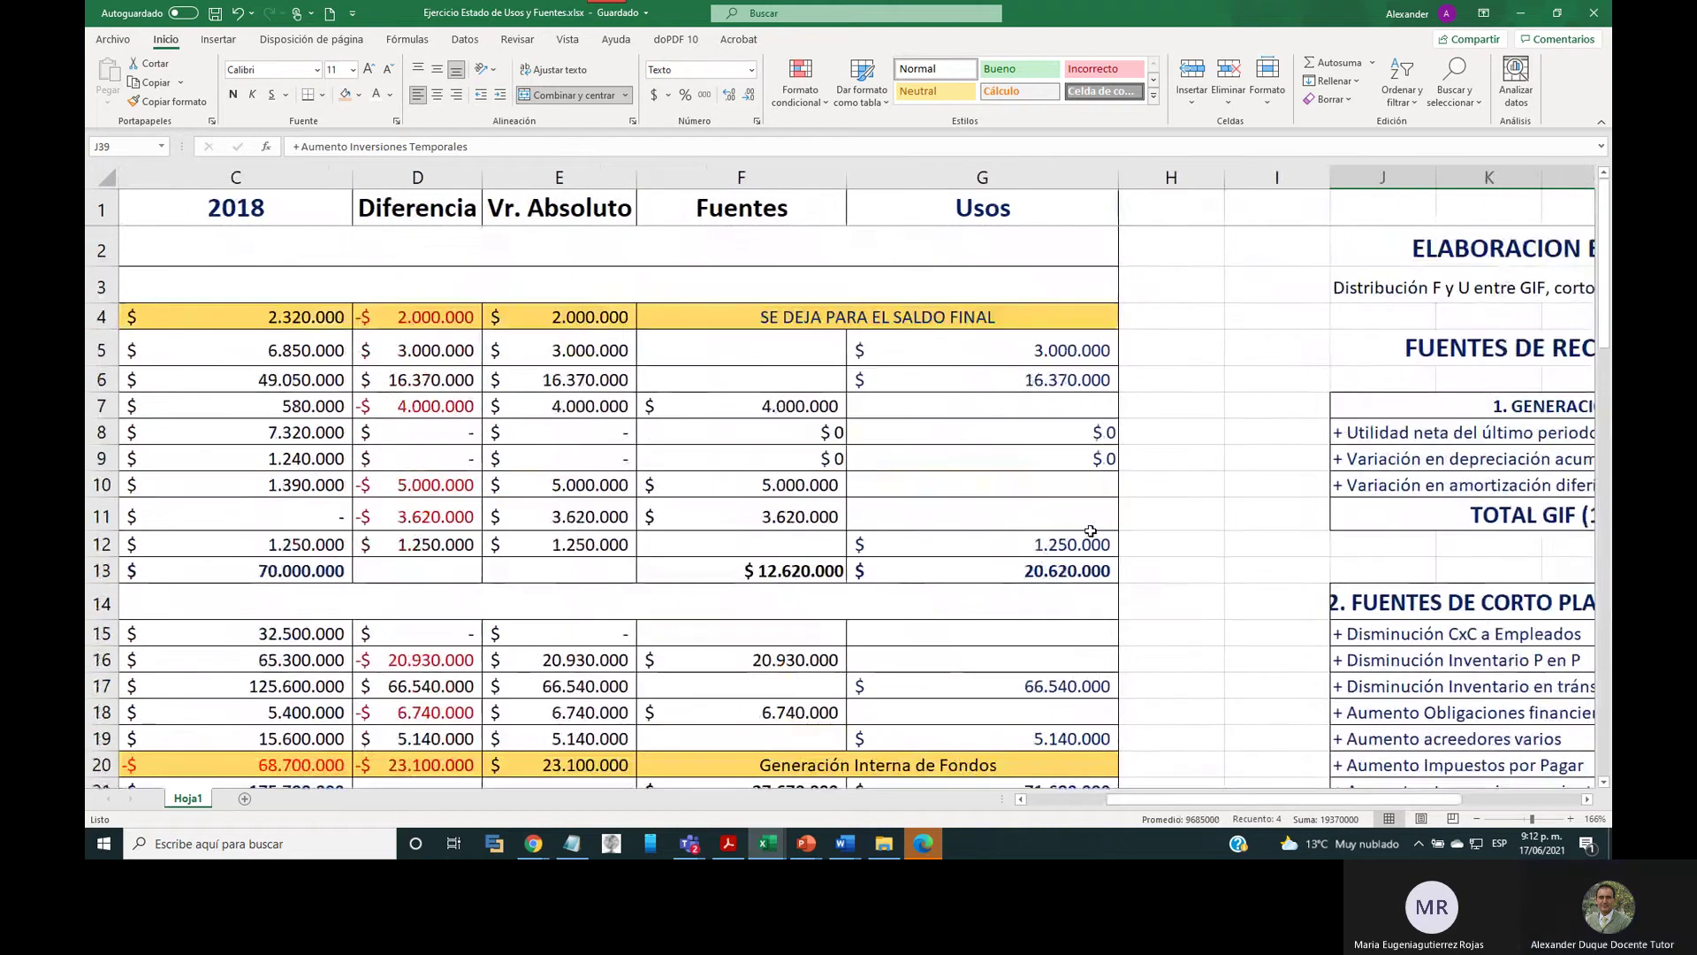
pyautogui.click(967, 177)
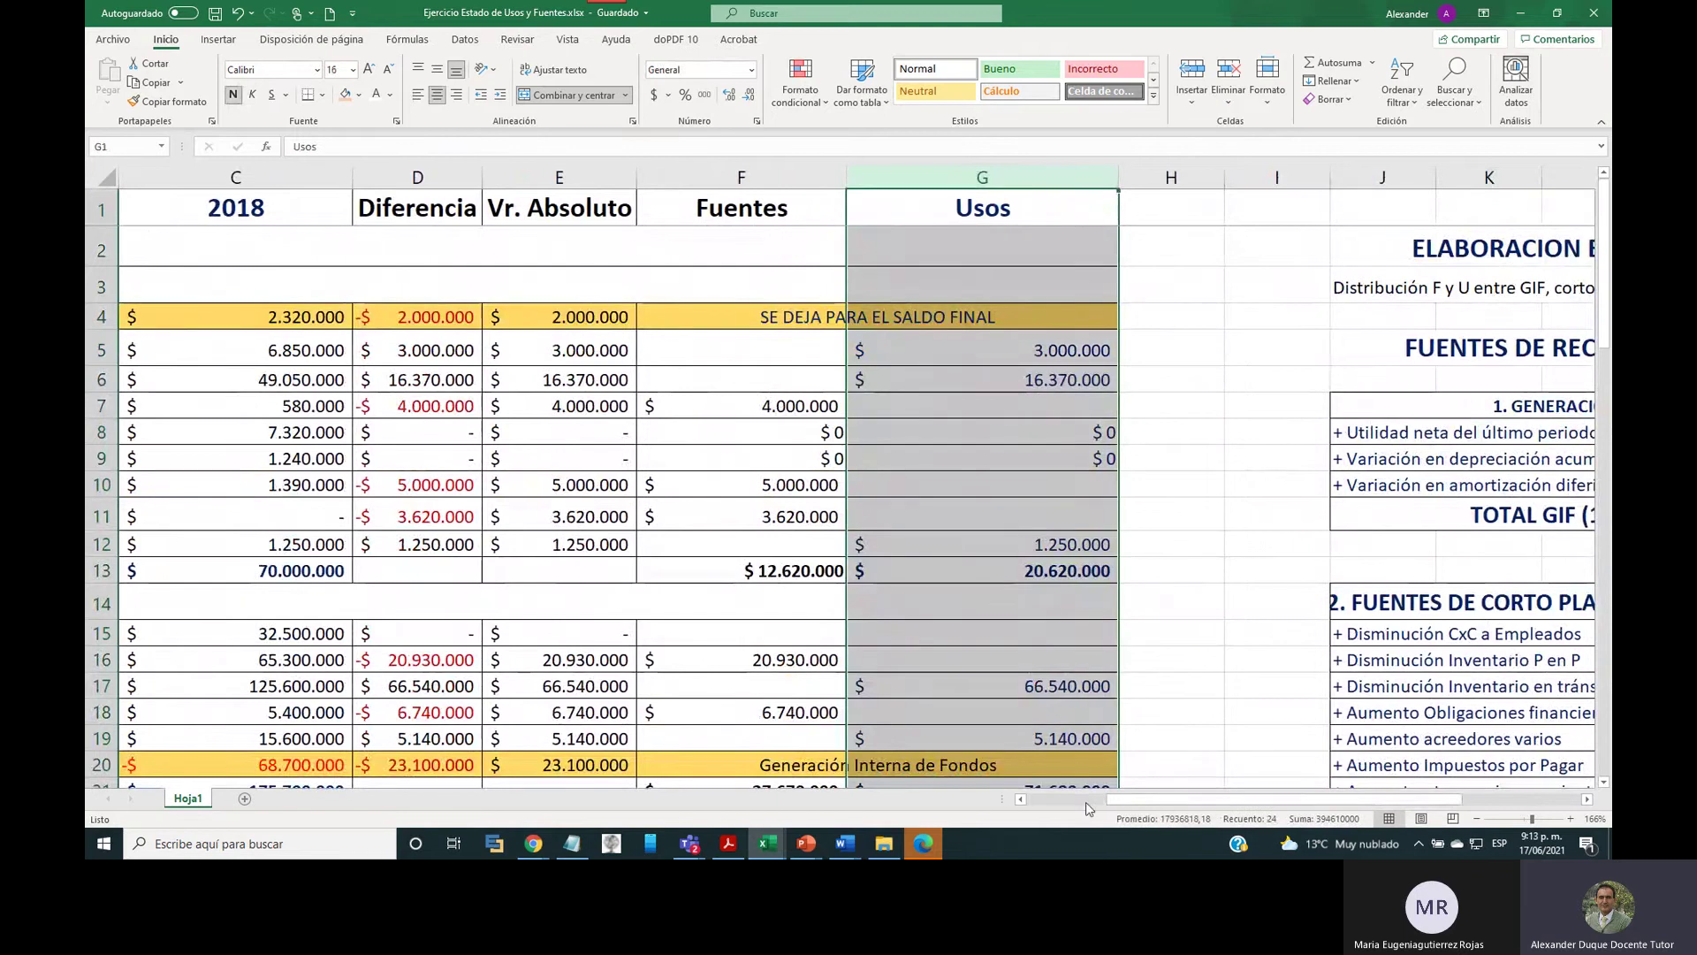
pyautogui.moveTo(1118, 799); pyautogui.dragTo(1017, 803)
pyautogui.hscroll(3, 1217, 548)
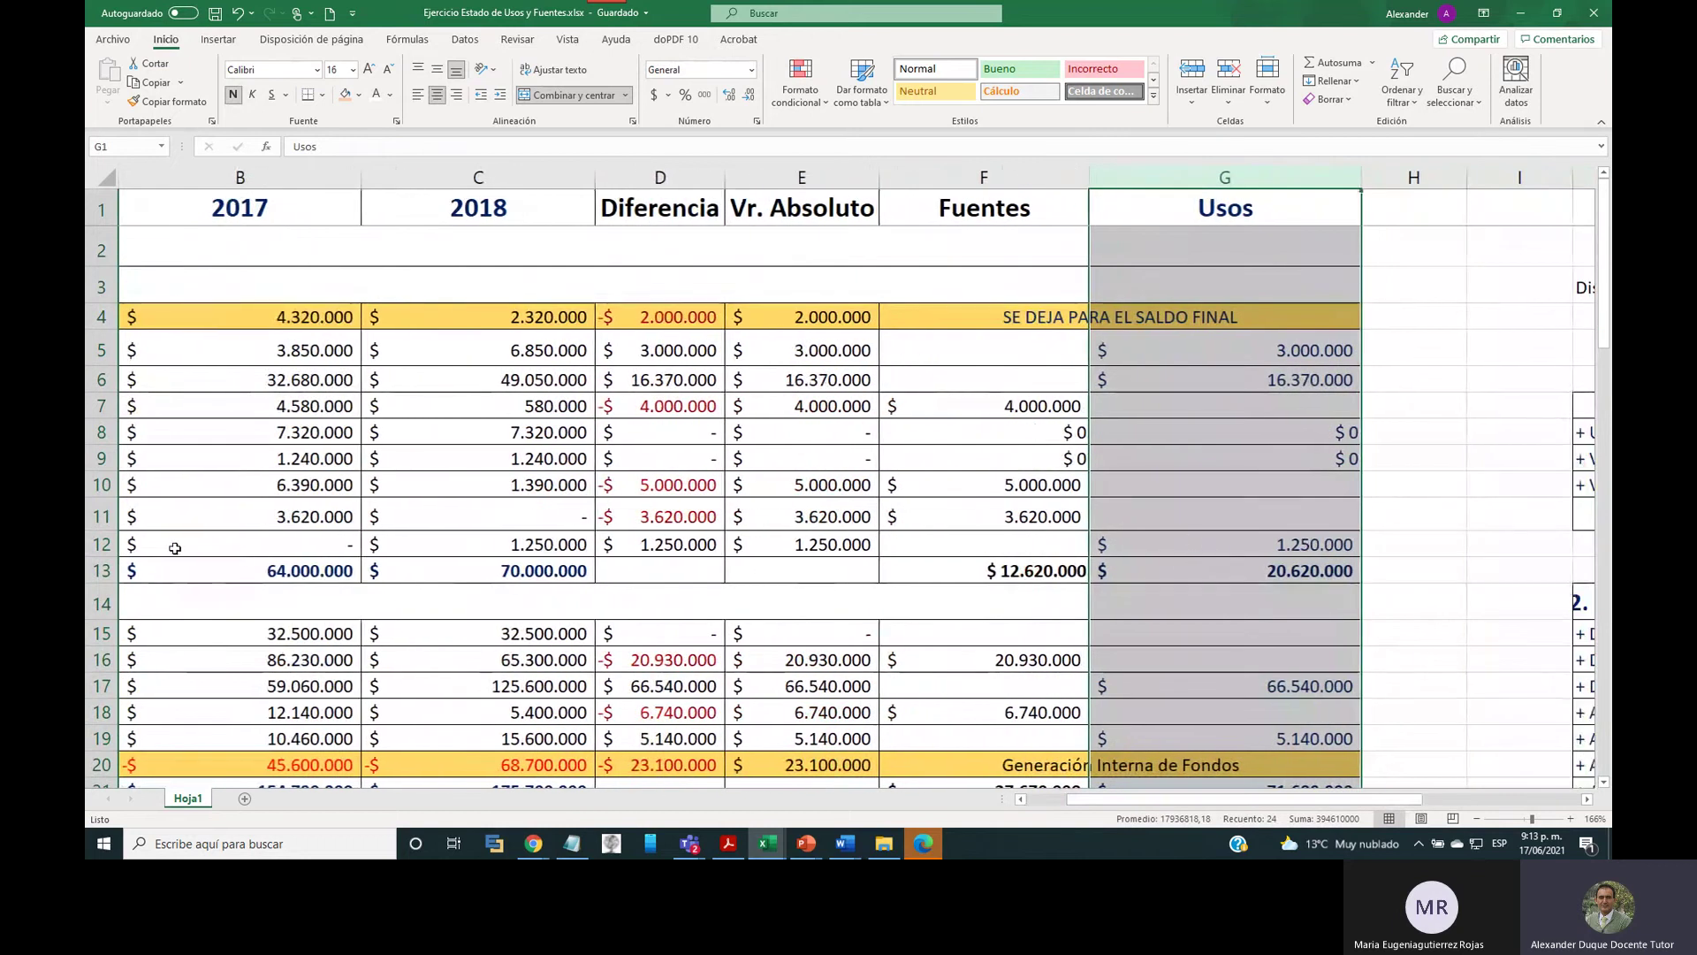
pyautogui.click(102, 544)
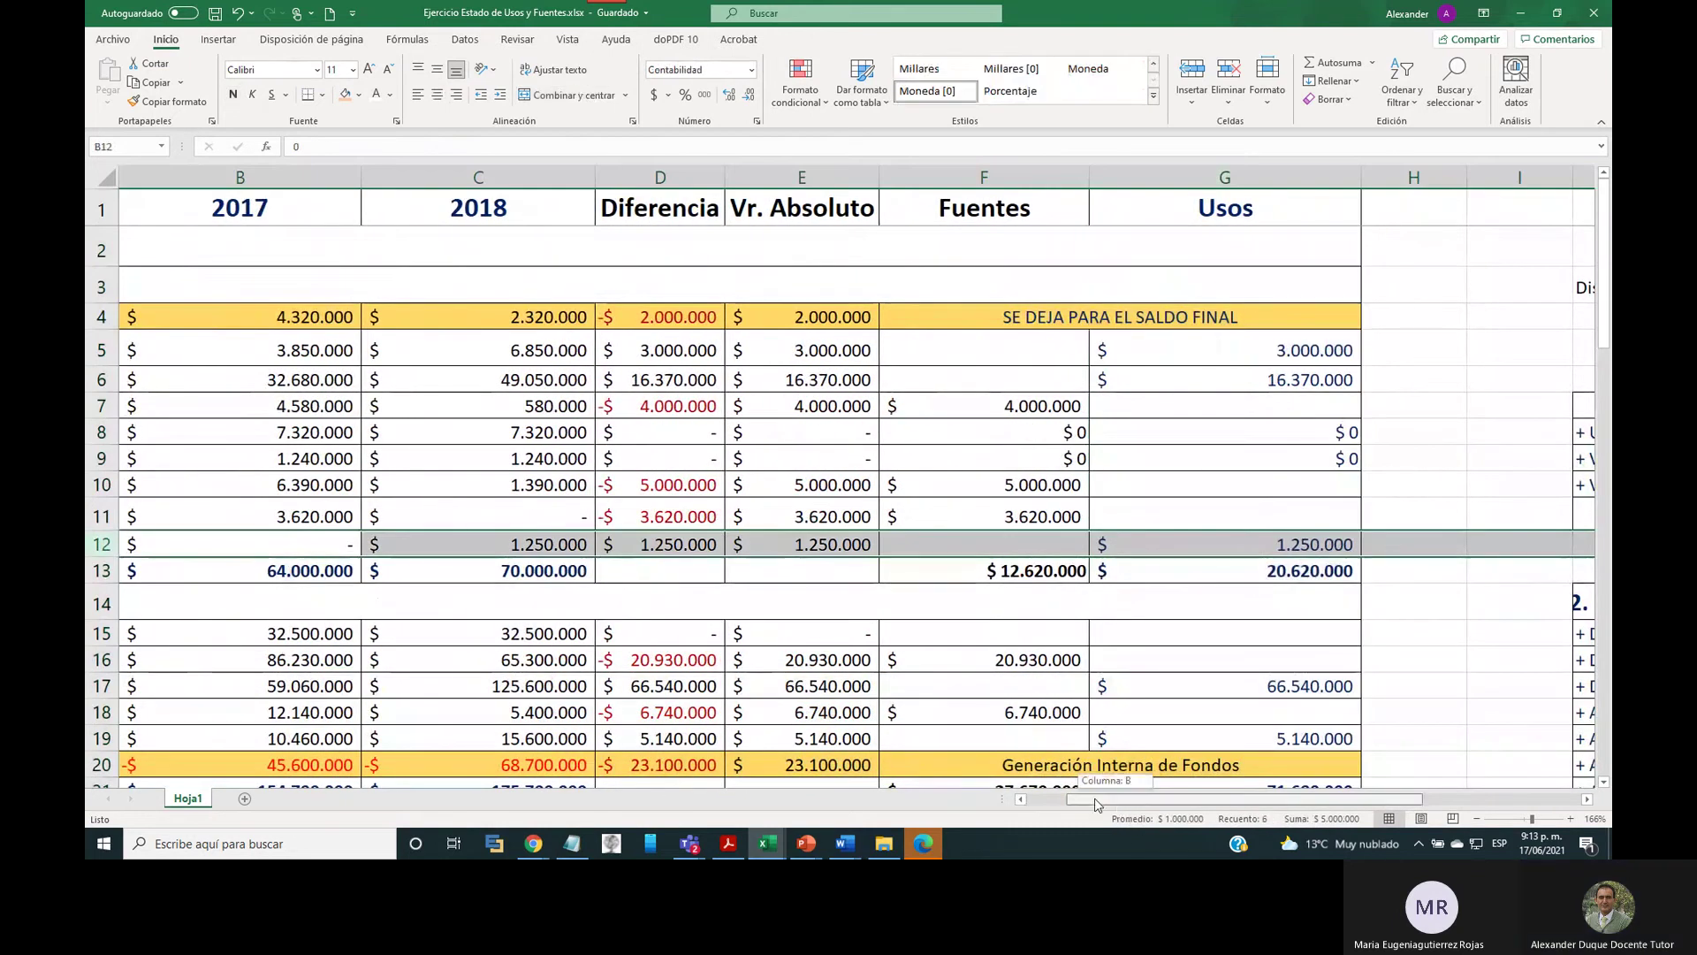
# Select the Aumento otros activos corrientes line with its amount in the short-term uses table, and the balance sheet's Usos column.
pyautogui.moveTo(1120, 800); pyautogui.dragTo(1044, 805)
pyautogui.hscroll(5, 1290, 704)
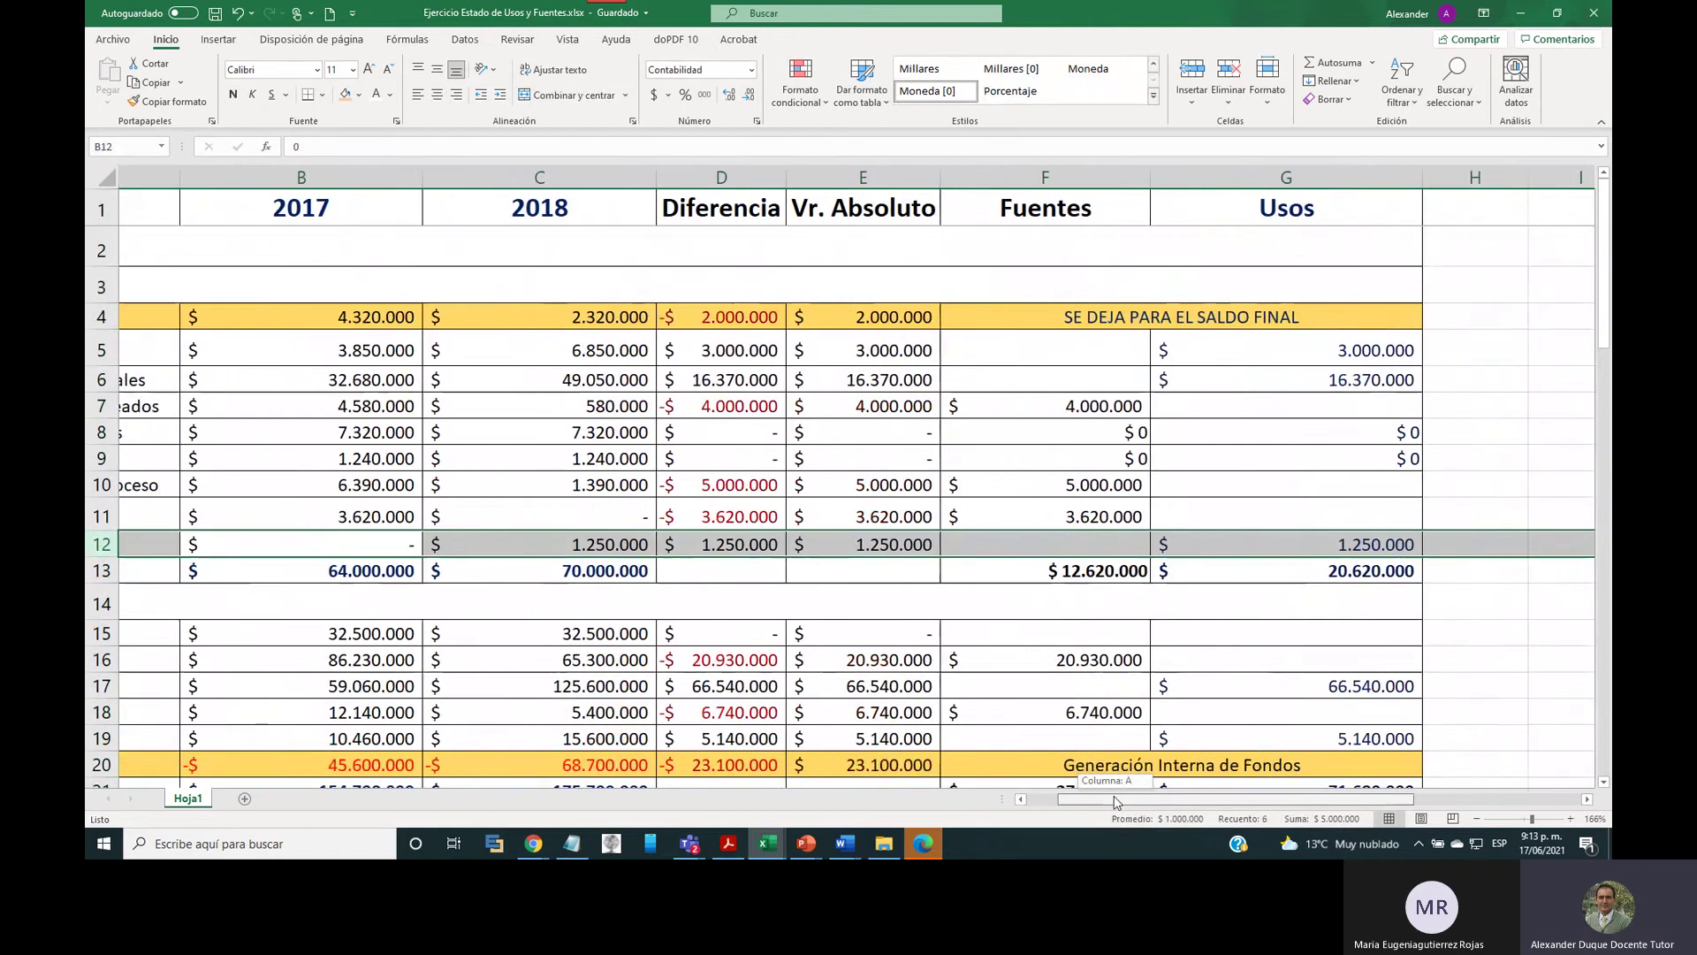
pyautogui.scroll(-4, 1290, 705)
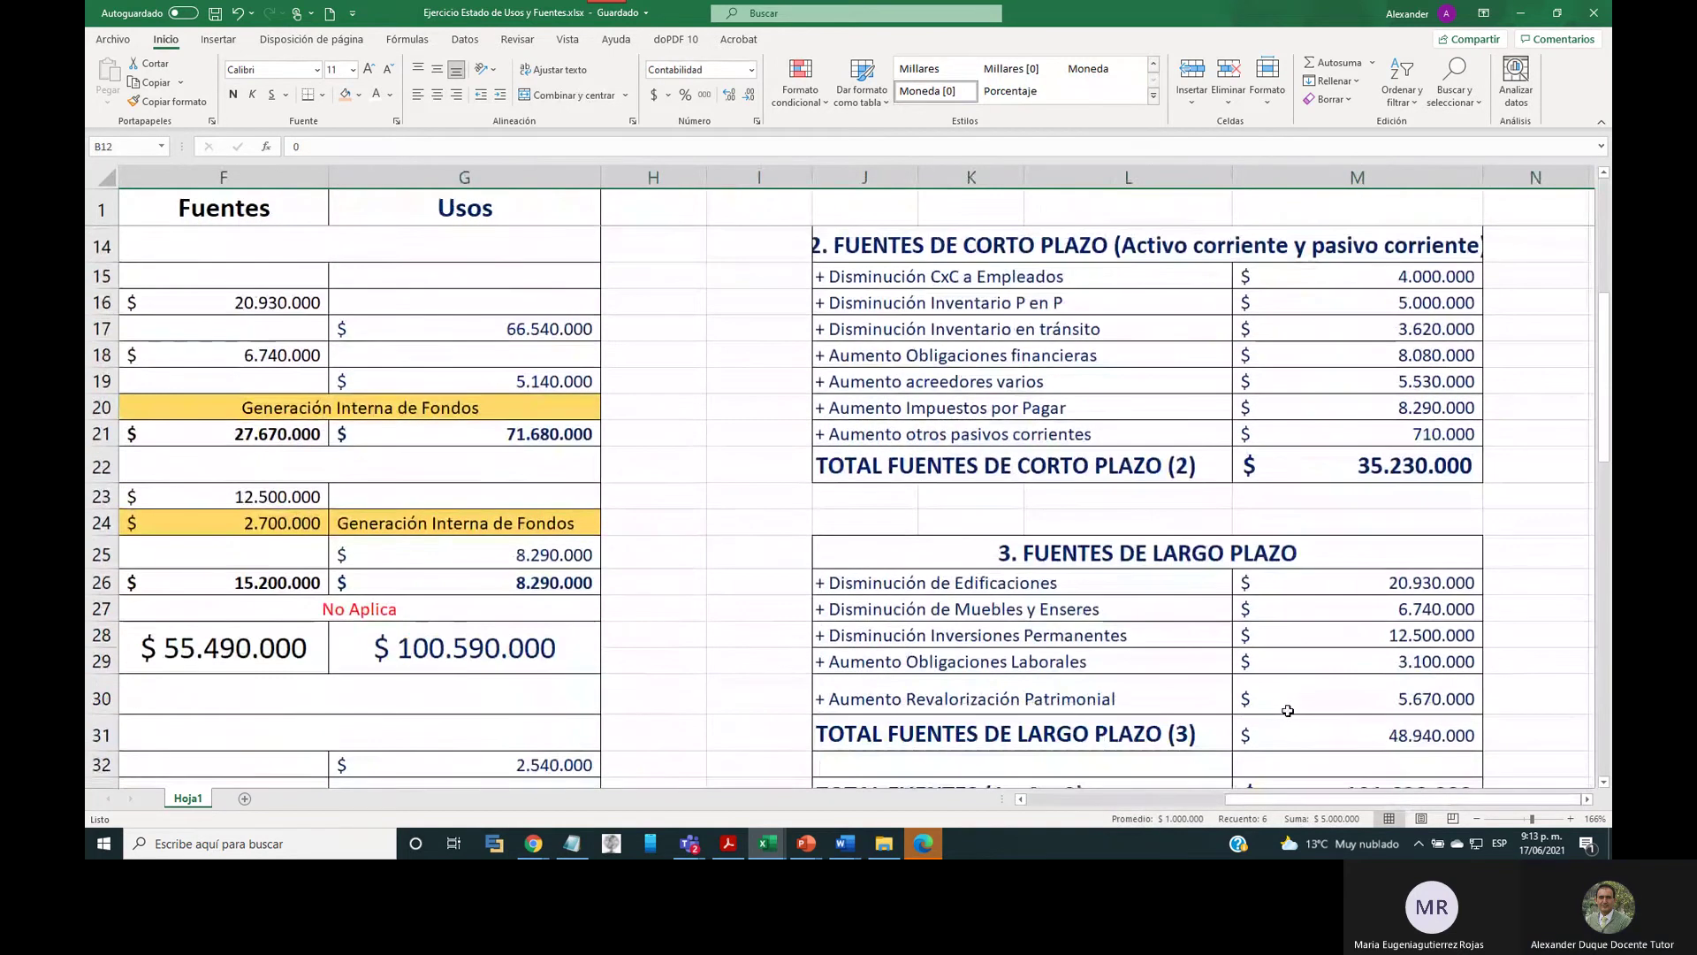
pyautogui.scroll(-5, 1287, 711)
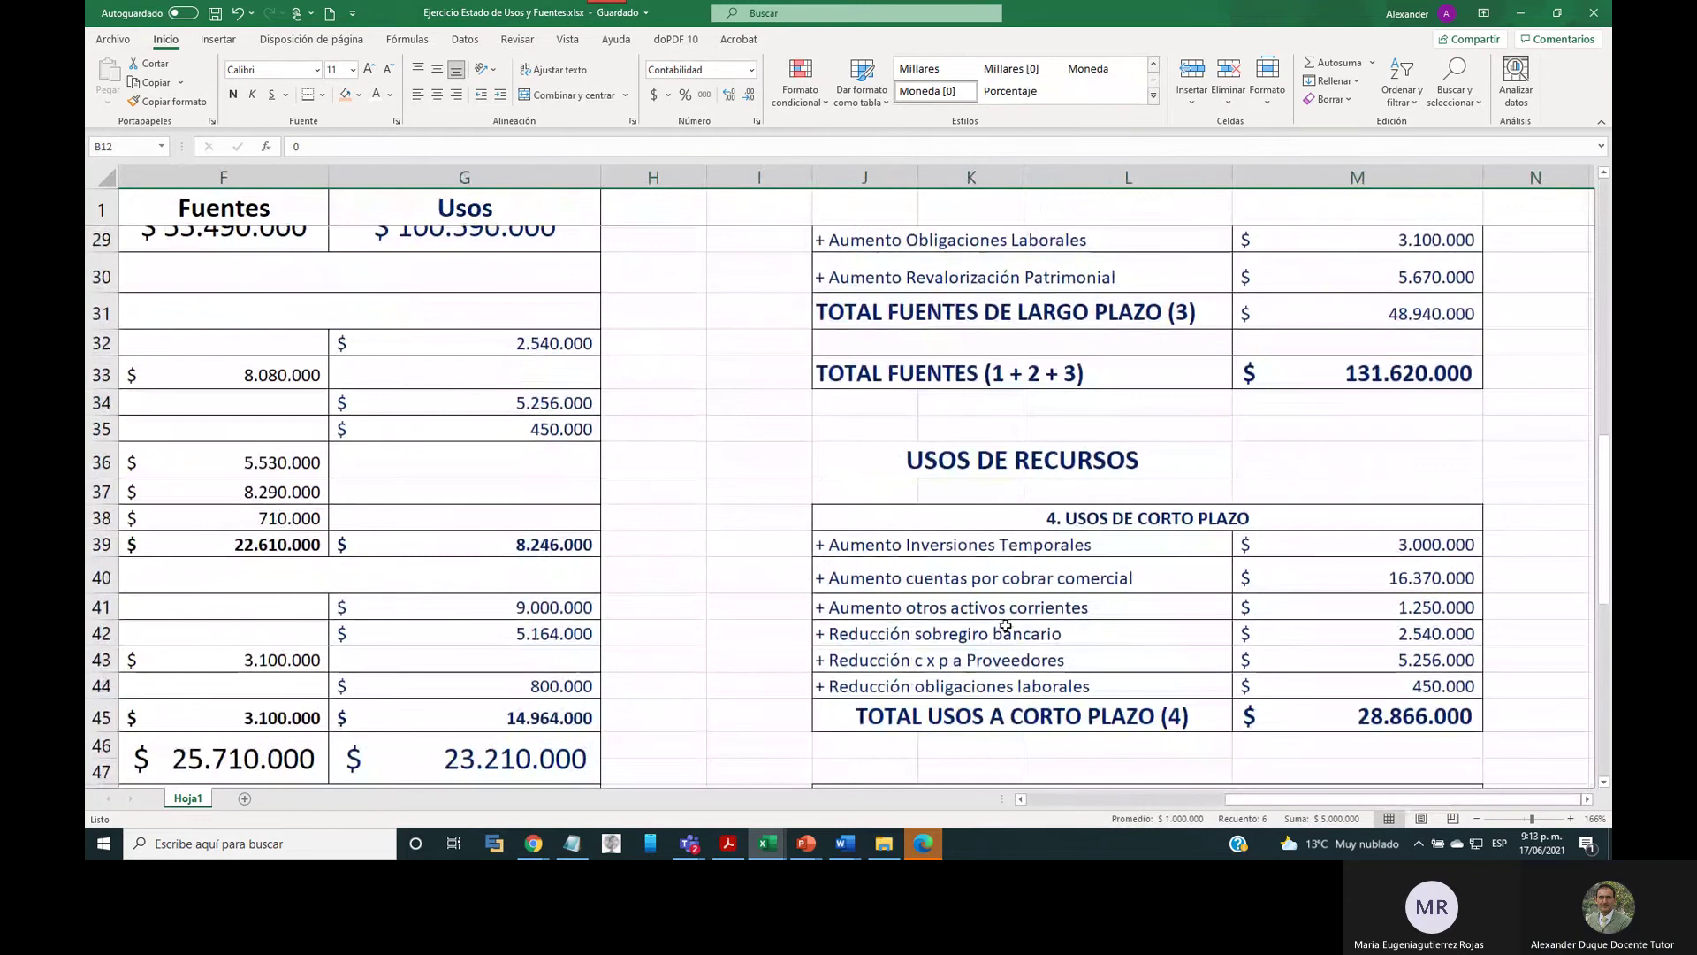
pyautogui.moveTo(975, 612); pyautogui.dragTo(1366, 626)
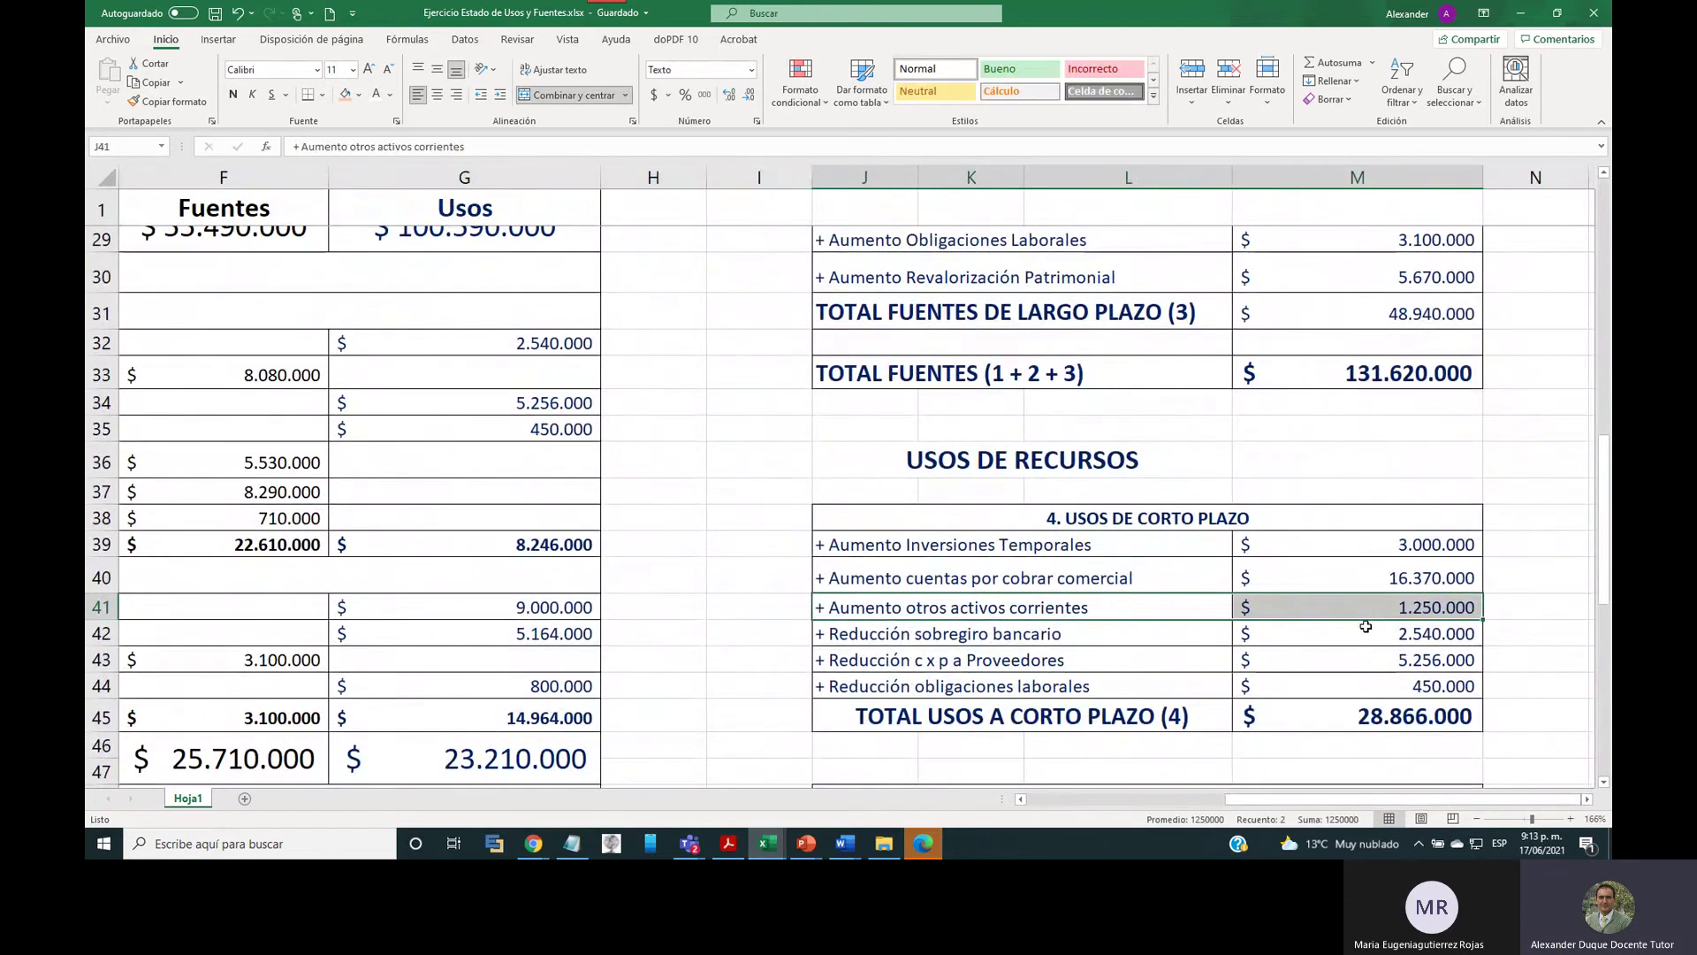
pyautogui.click(464, 179)
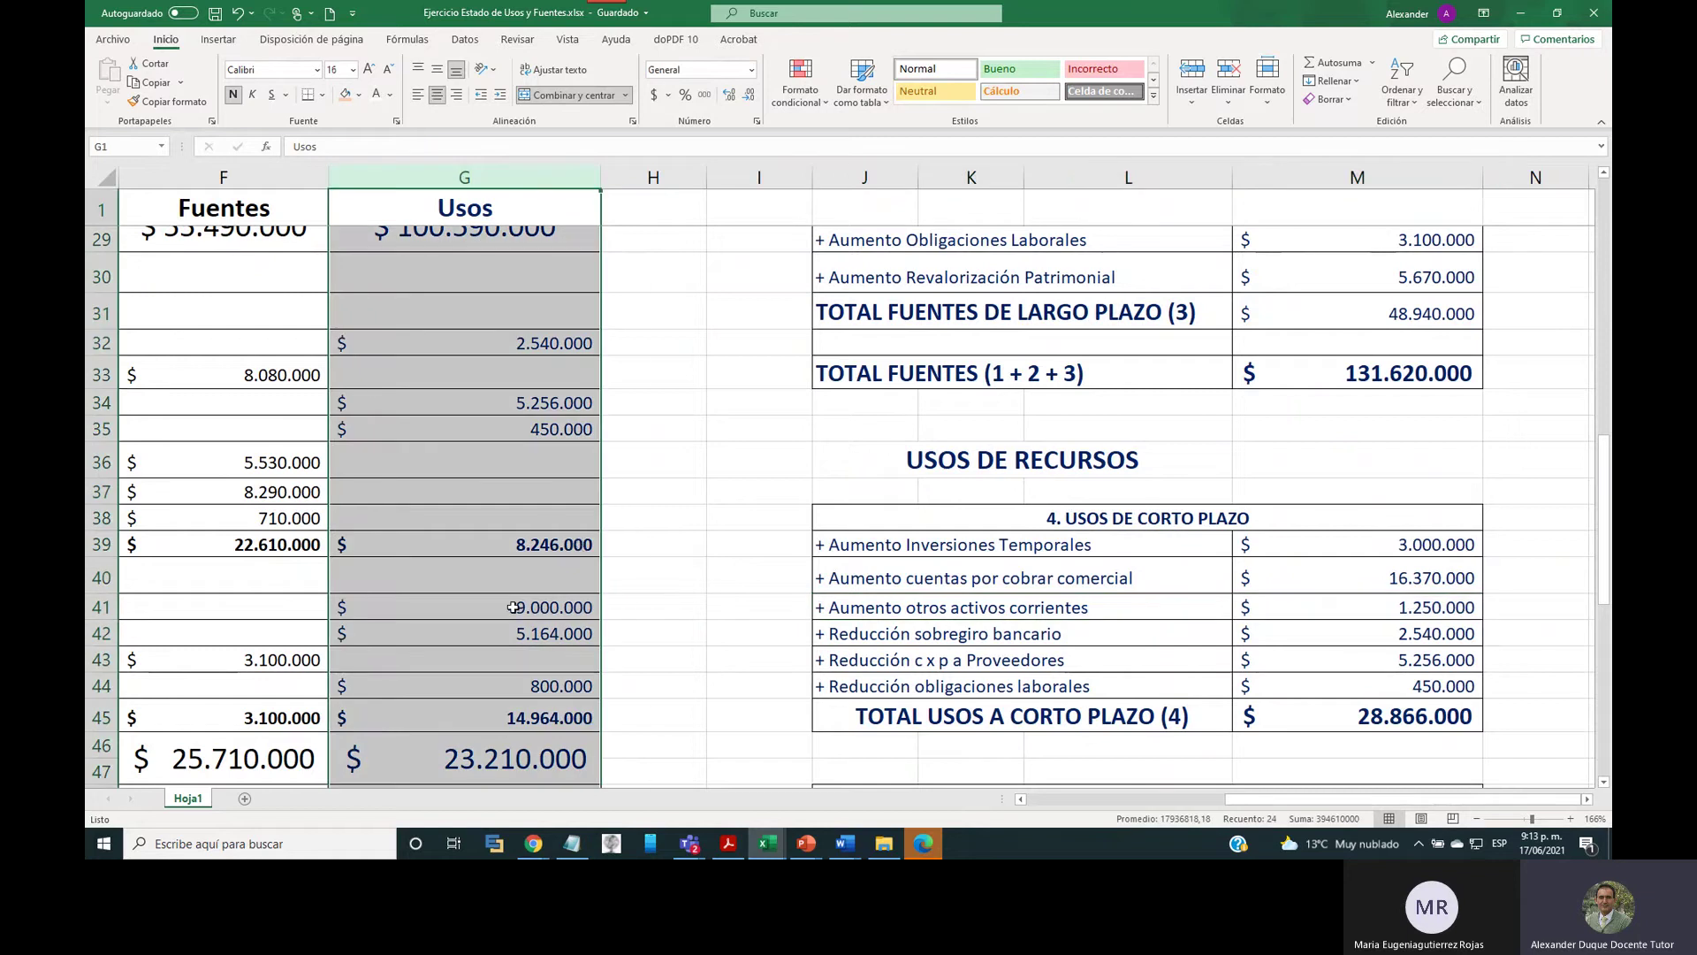
pyautogui.scroll(-1, 751, 707)
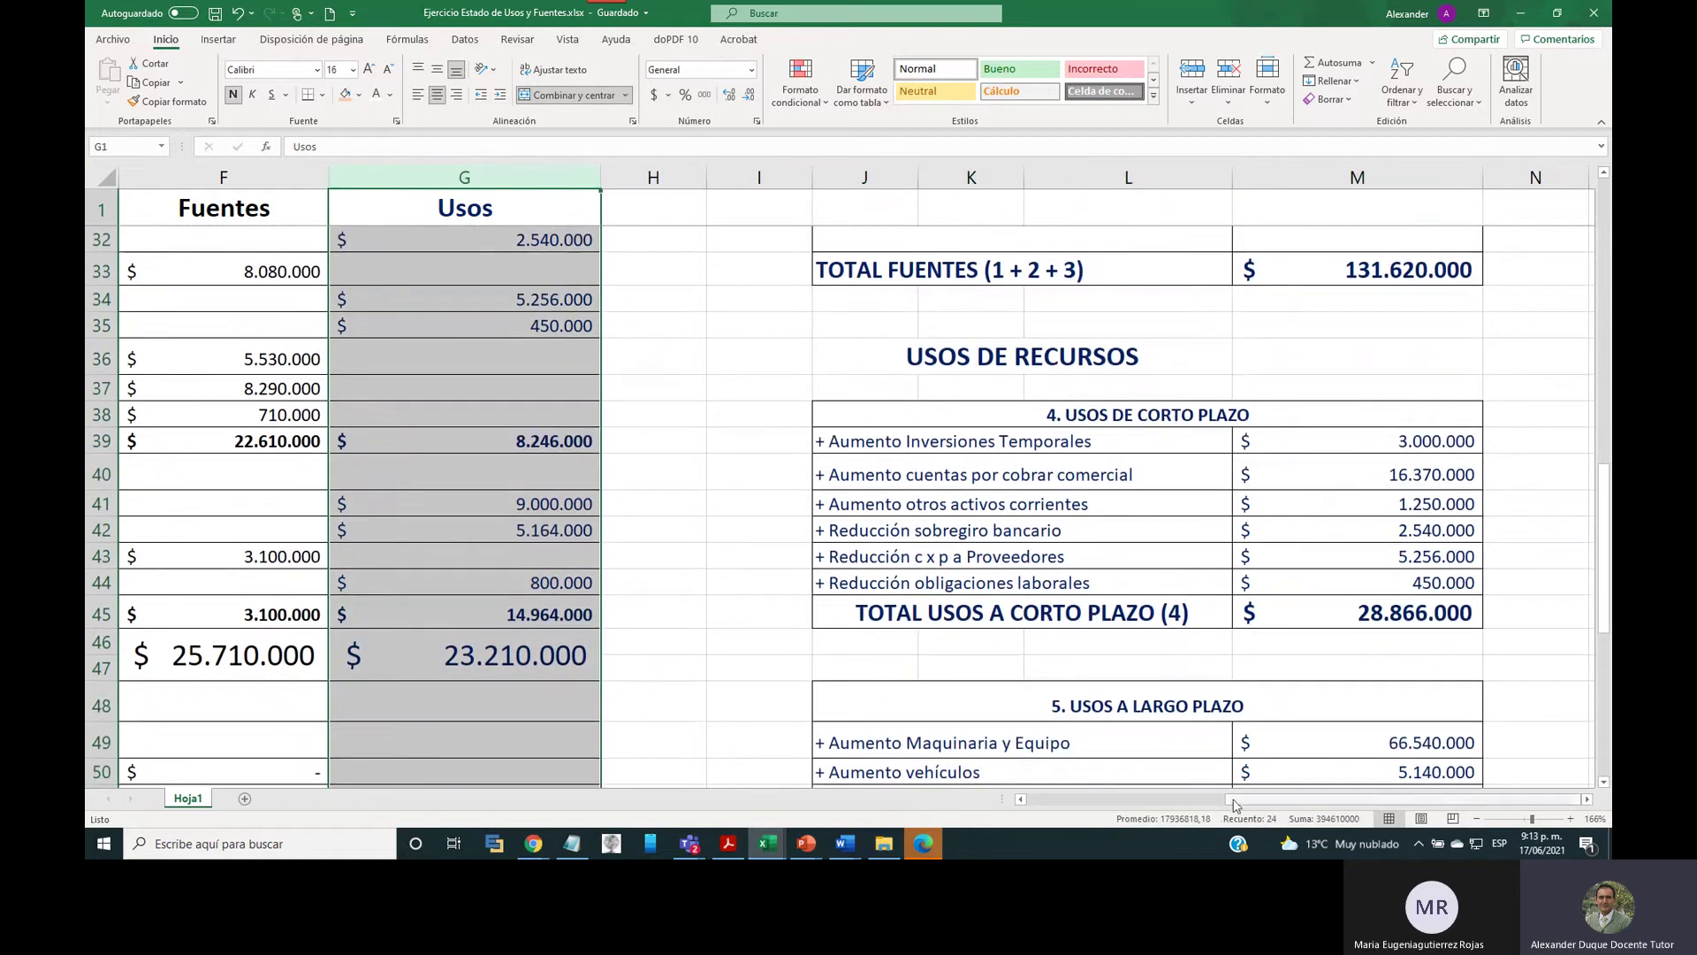
# Fit the 2018 column's width to its contents and reduce the sheet's zoom to 160%.
pyautogui.moveTo(1233, 798); pyautogui.dragTo(1035, 798)
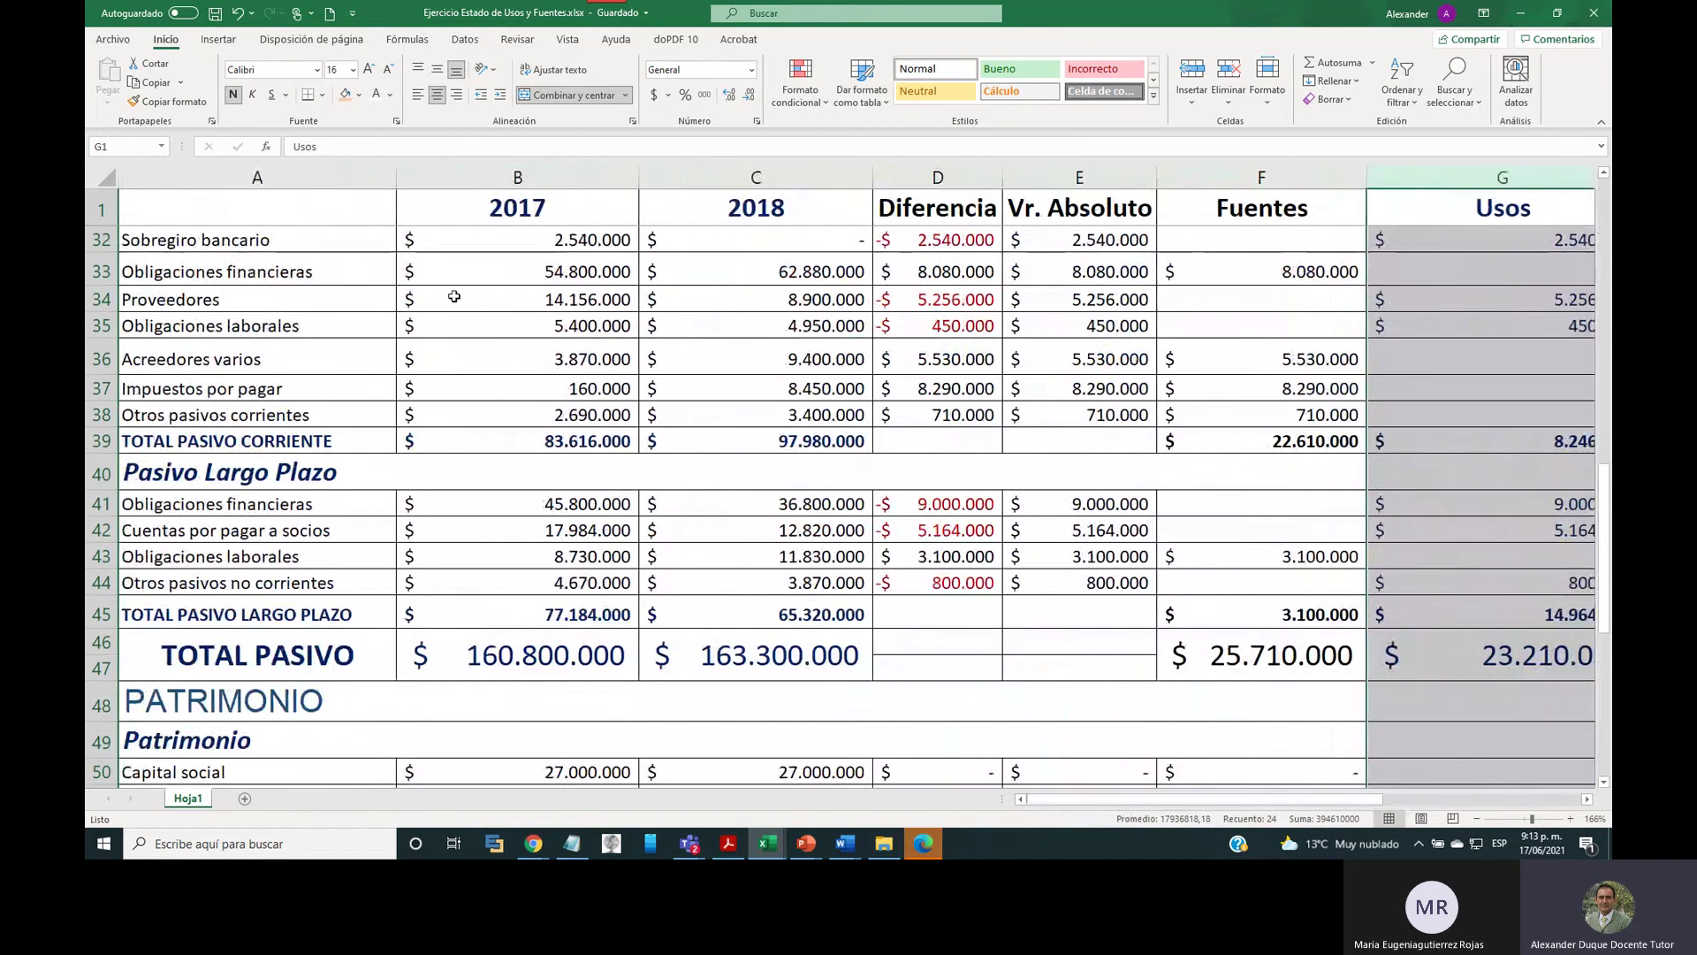
pyautogui.scroll(1, 295, 396)
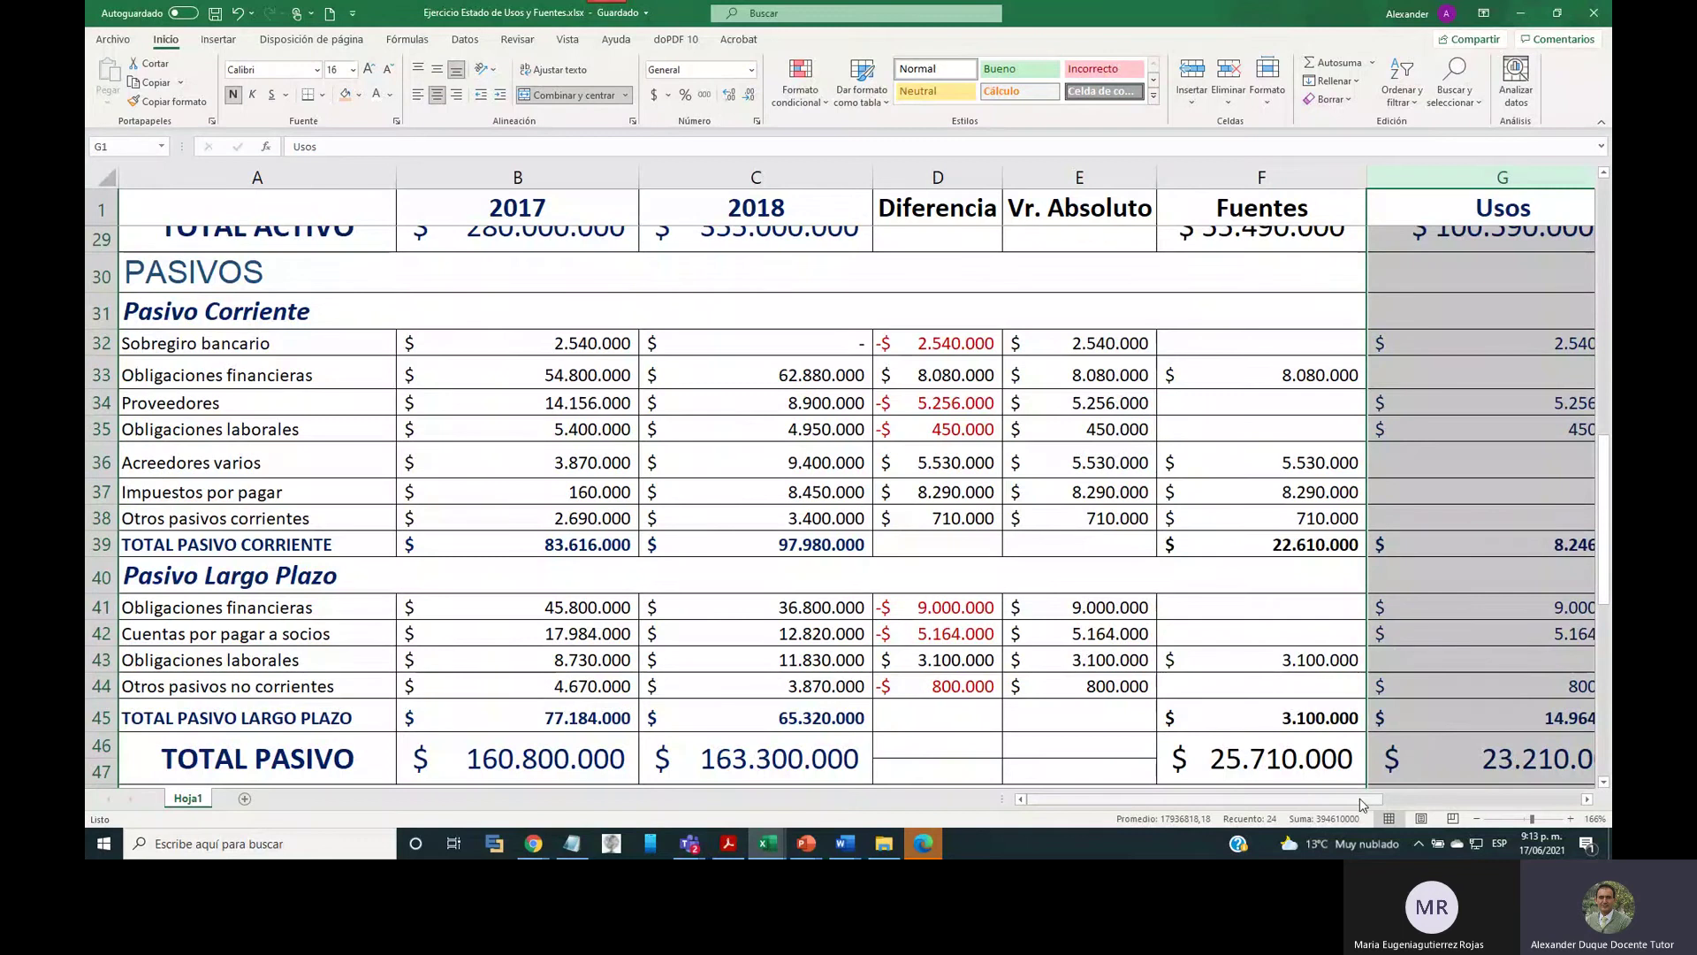
pyautogui.moveTo(1362, 803); pyautogui.dragTo(1362, 802)
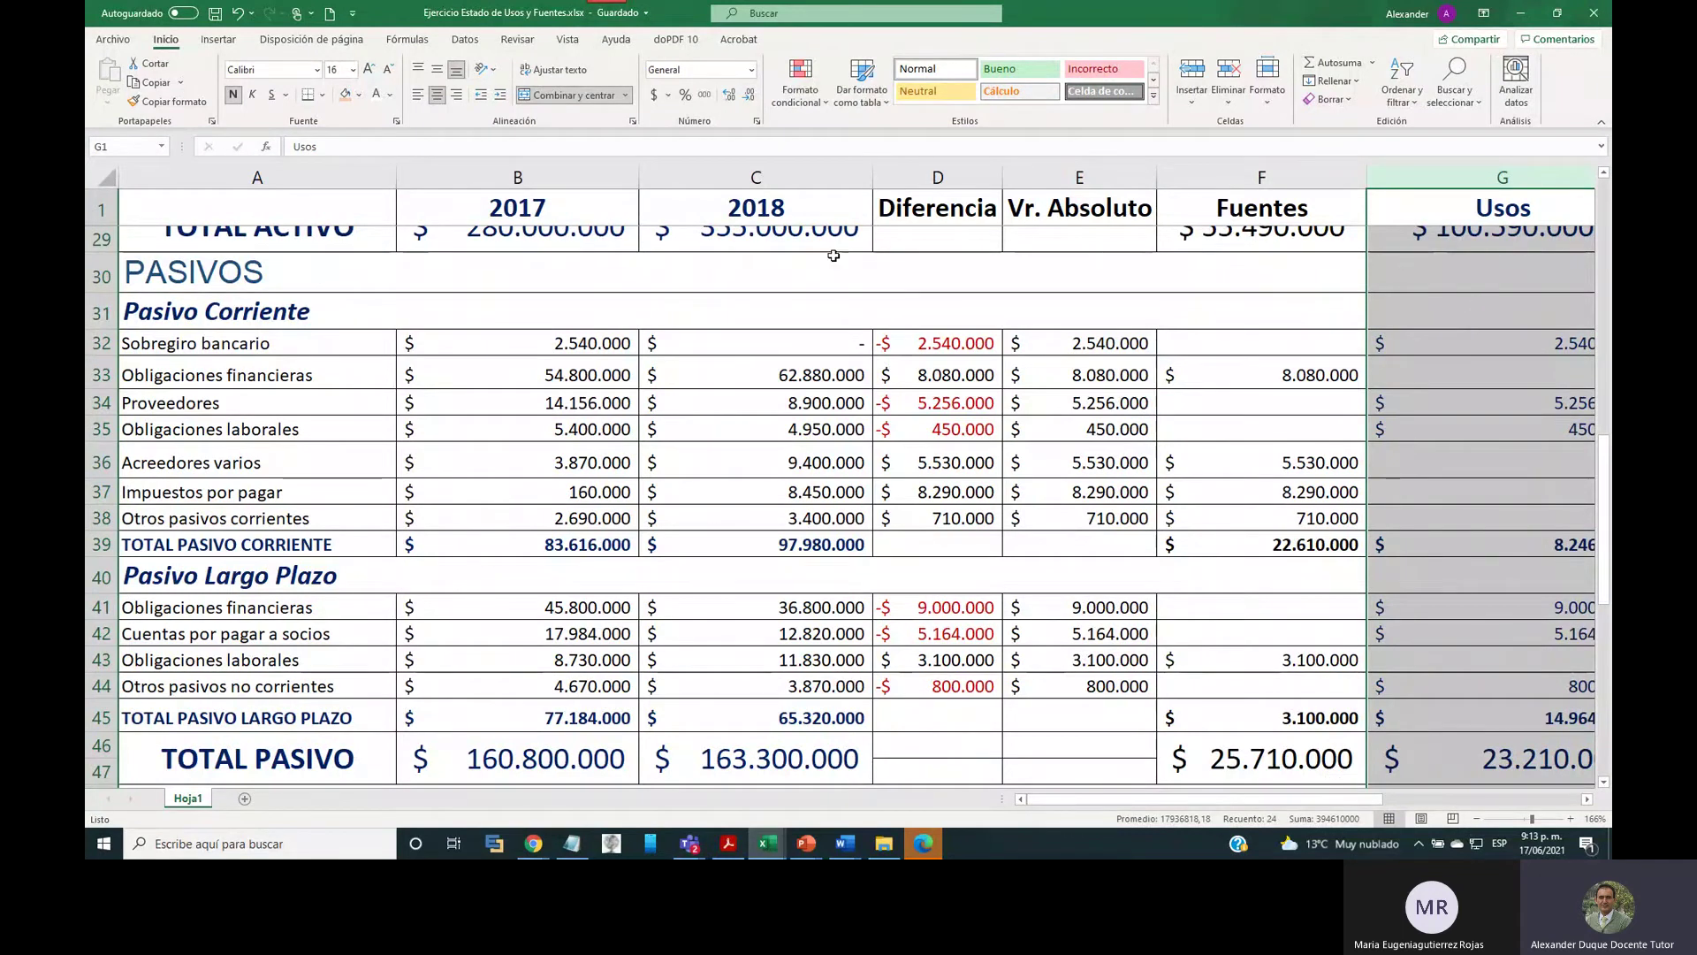
pyautogui.doubleClick(872, 169)
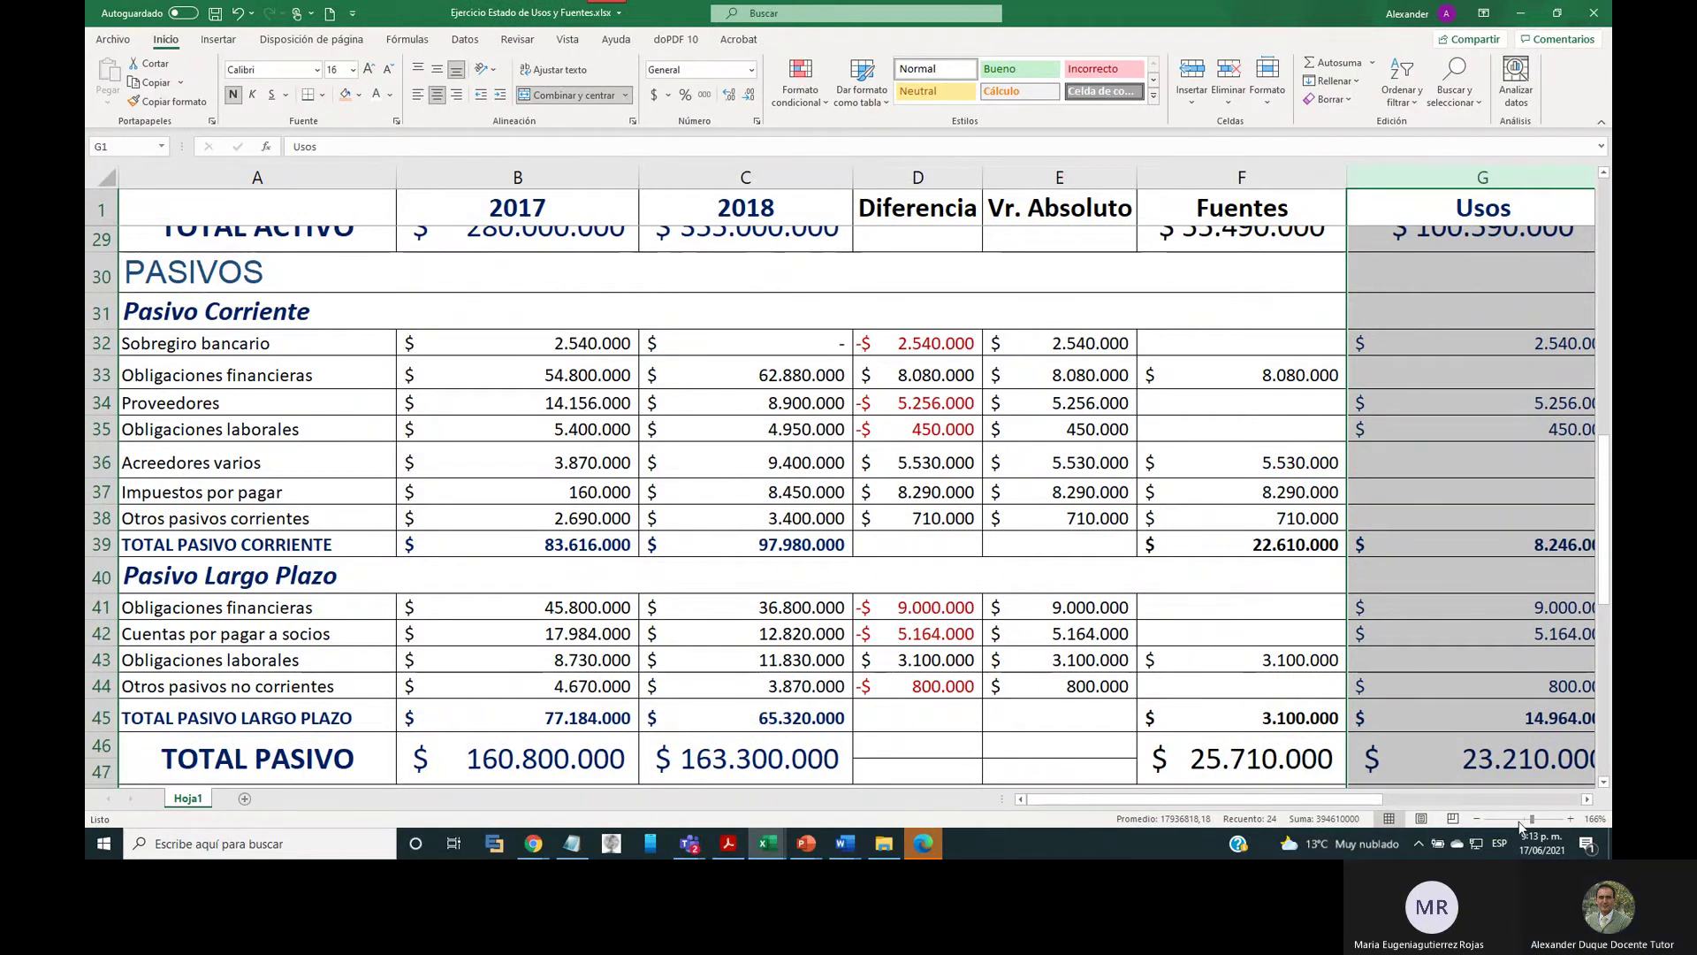
pyautogui.click(1477, 820)
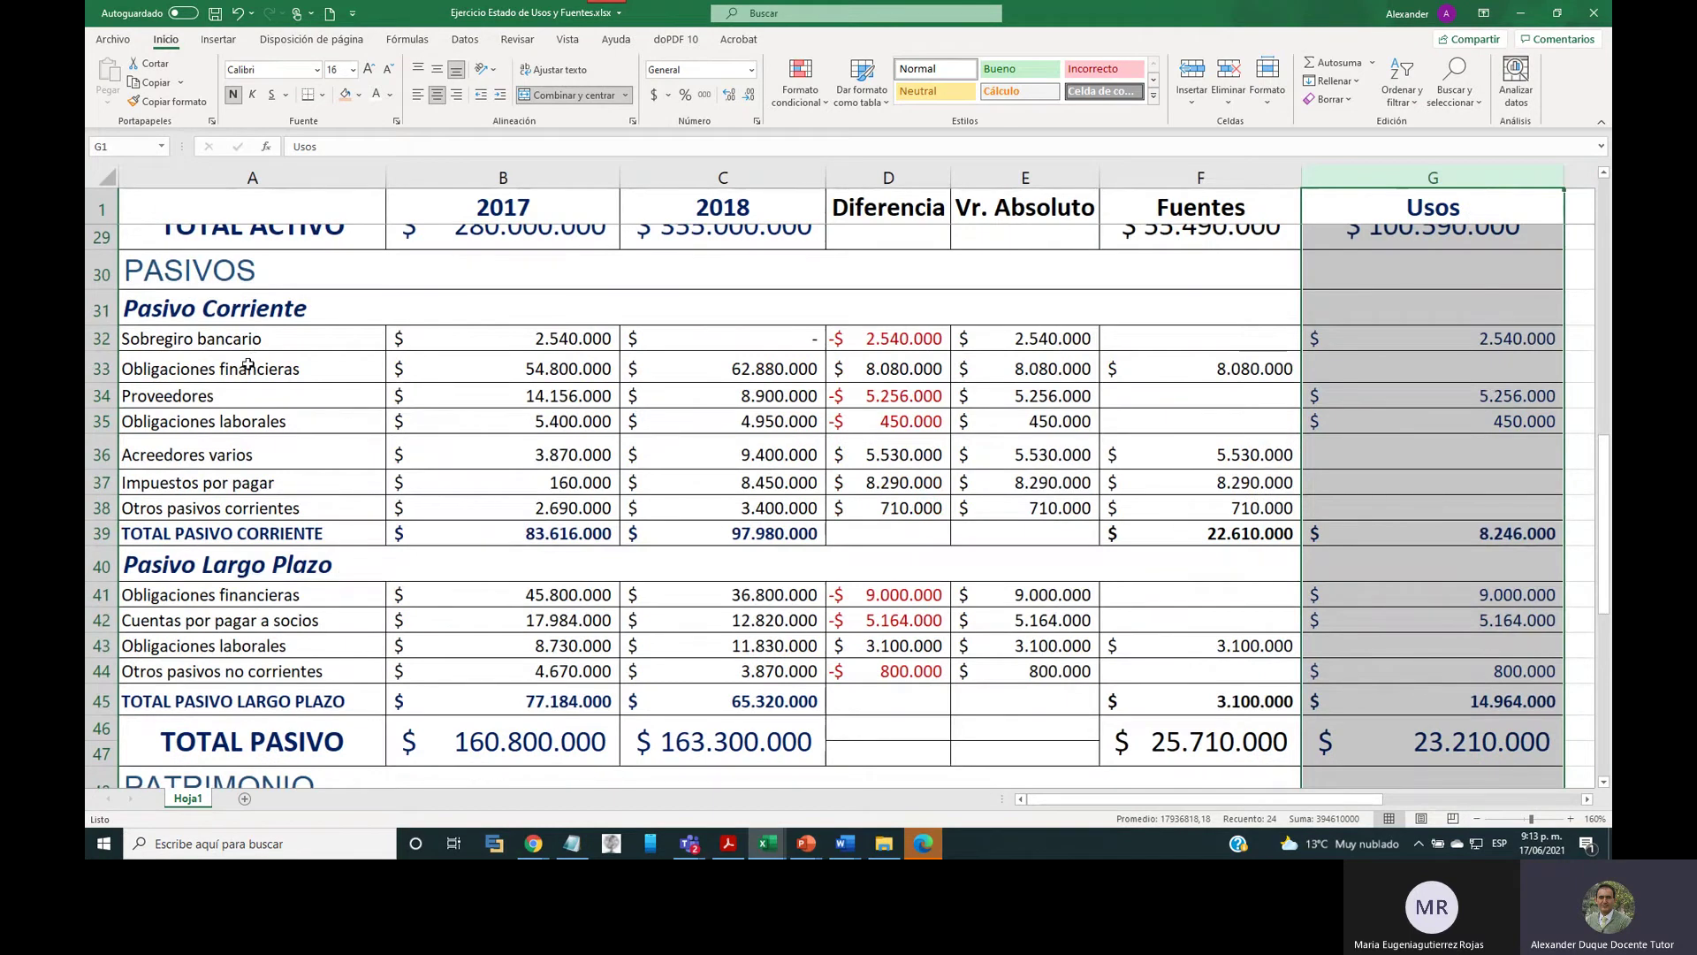
# Select the Sobregiro bancario, Proveedores and Obligaciones laborales rows of the current liabilities together.
pyautogui.click(219, 345)
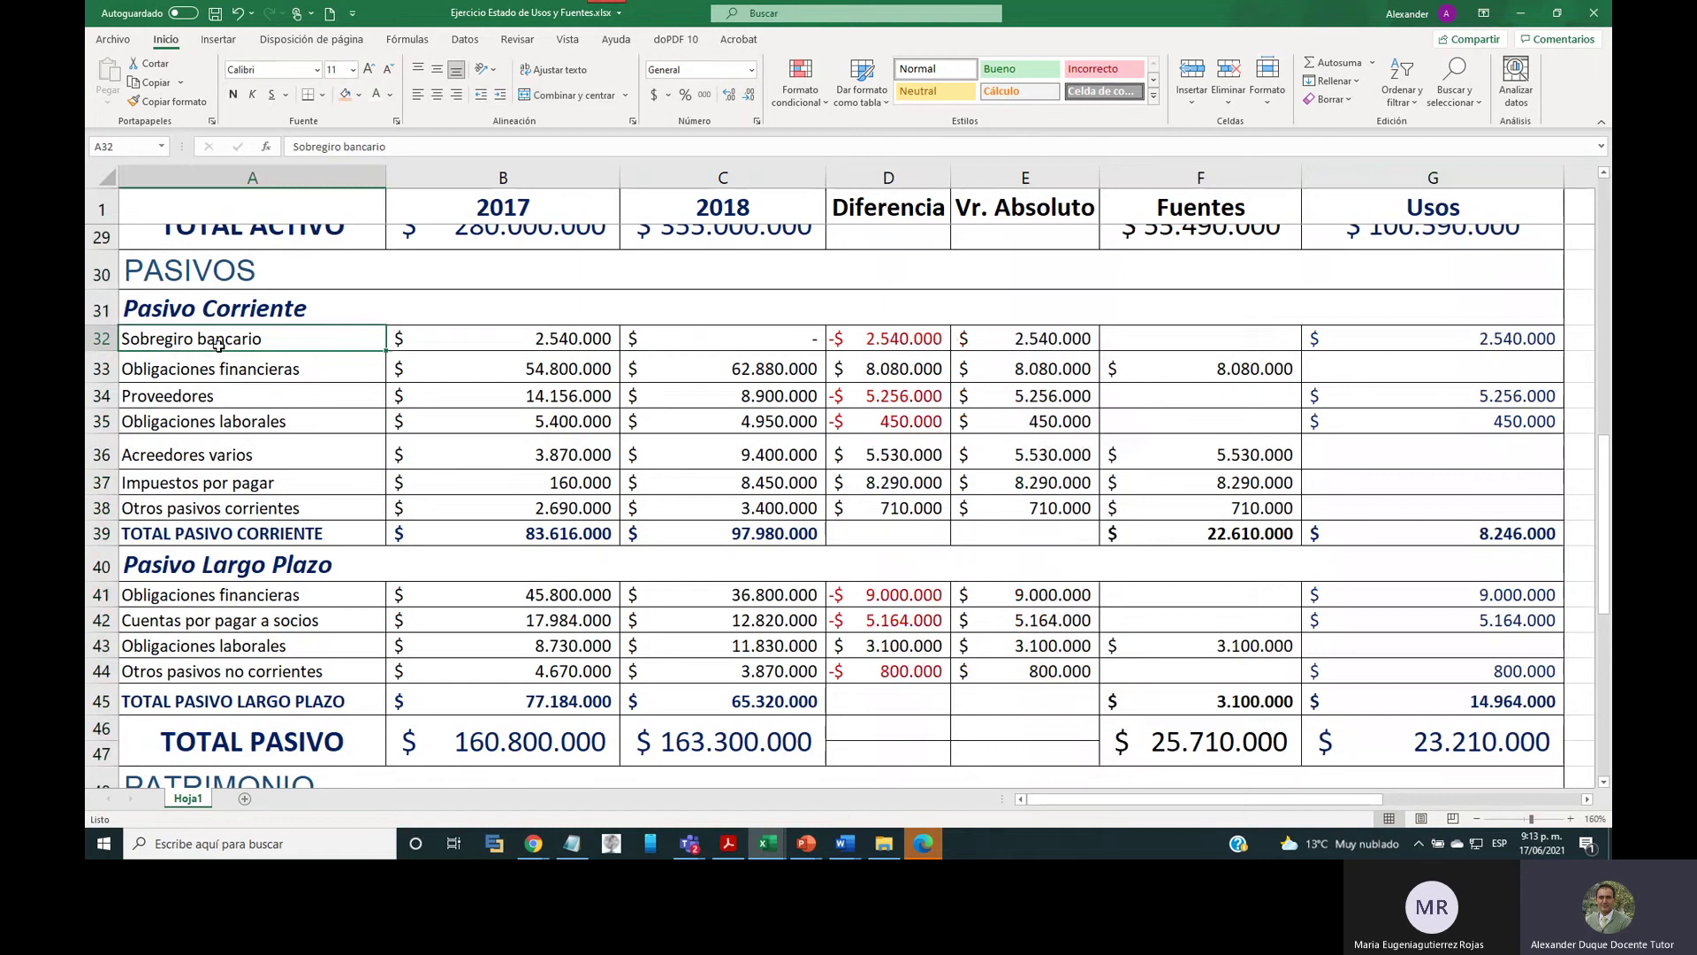
pyautogui.click(101, 339)
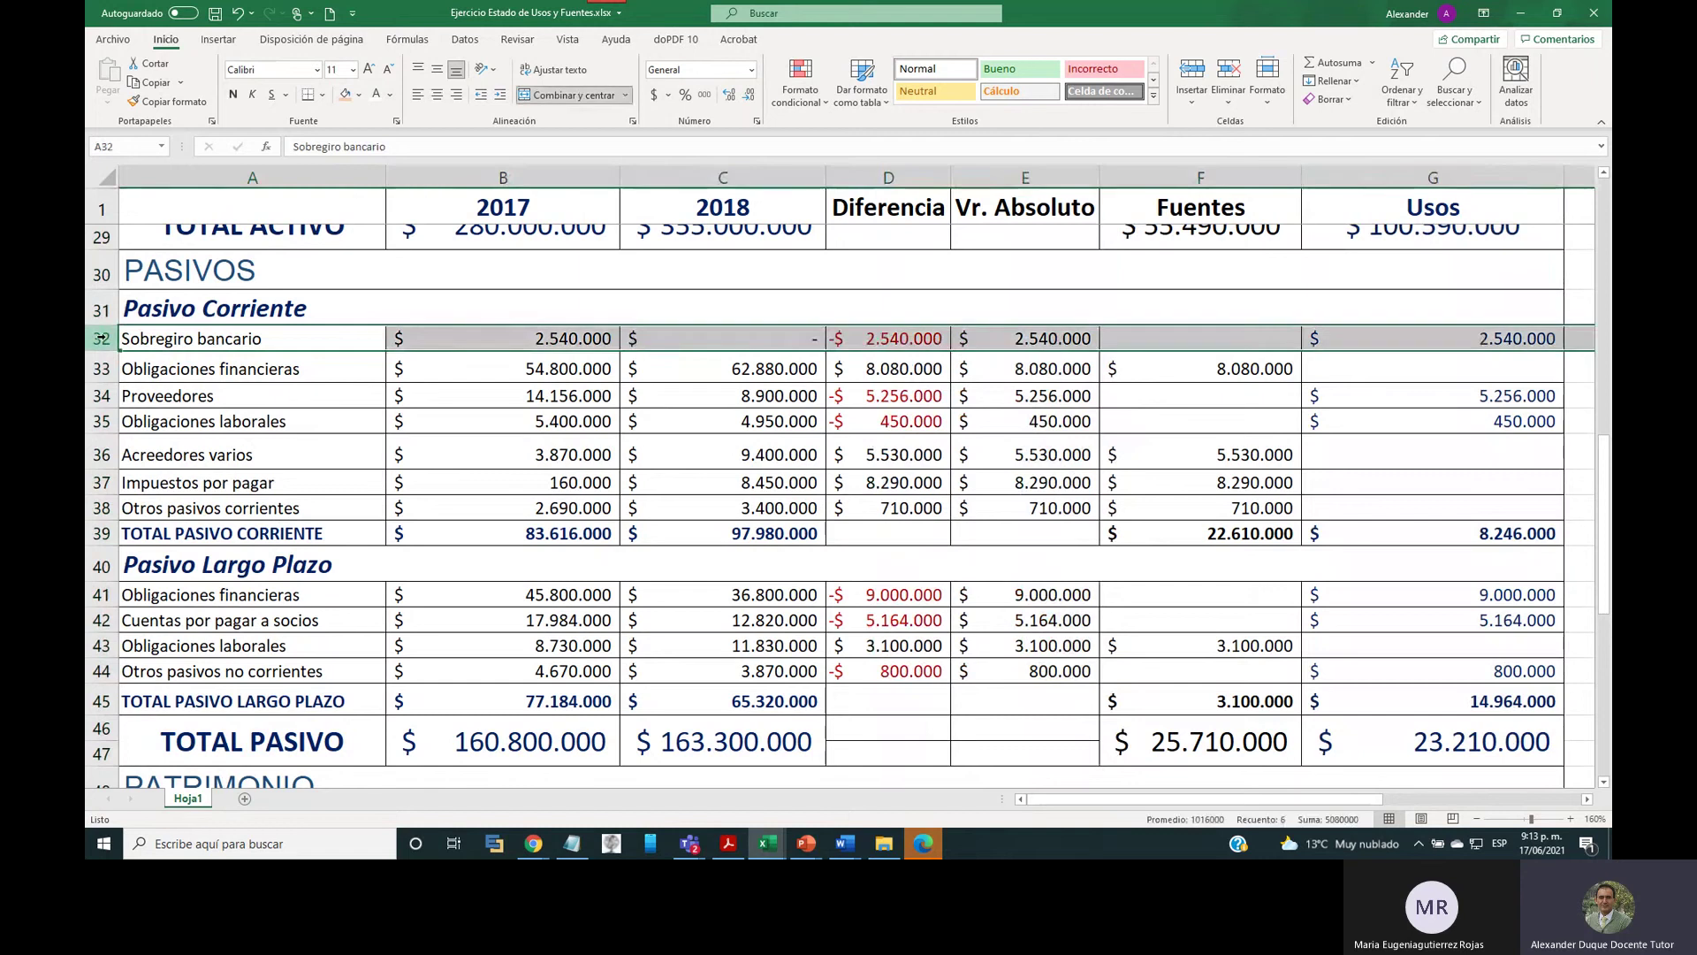
pyautogui.keyDown('ctrl'); pyautogui.click(95, 396); pyautogui.keyUp('ctrl')
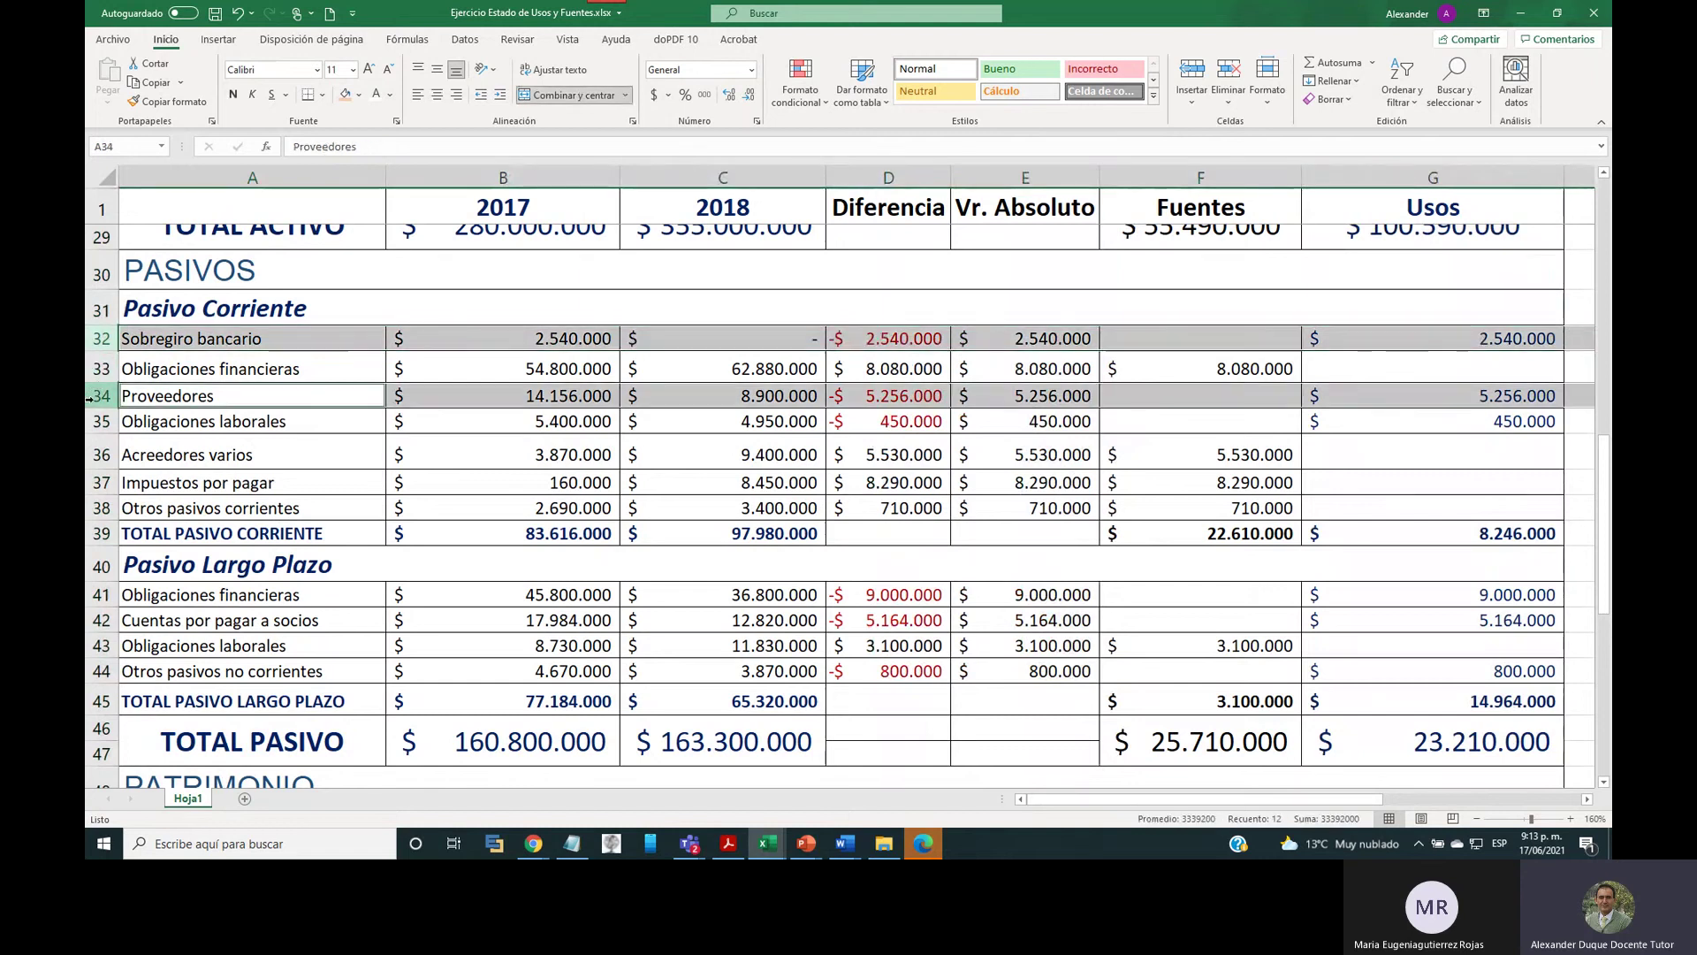
pyautogui.keyDown('ctrl'); pyautogui.click(96, 421); pyautogui.keyUp('ctrl')
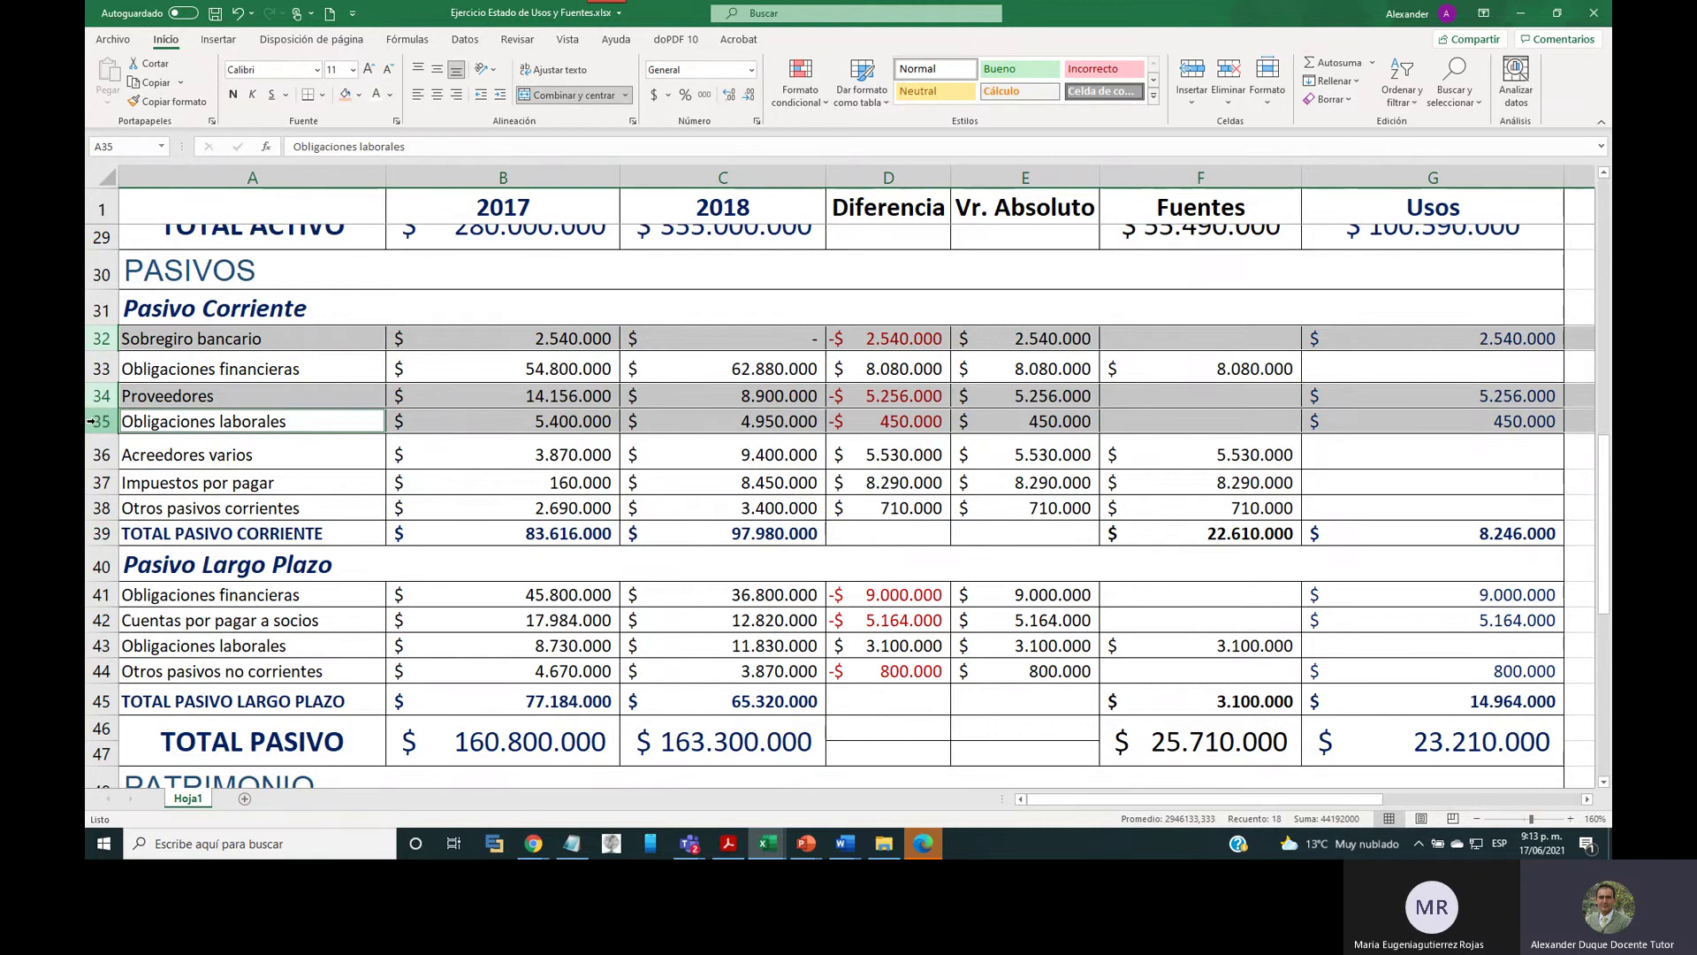
# Examine the three reduction lines and the total of the short-term uses table.
pyautogui.moveTo(1167, 804); pyautogui.dragTo(1370, 804)
pyautogui.scroll(1, 1339, 728)
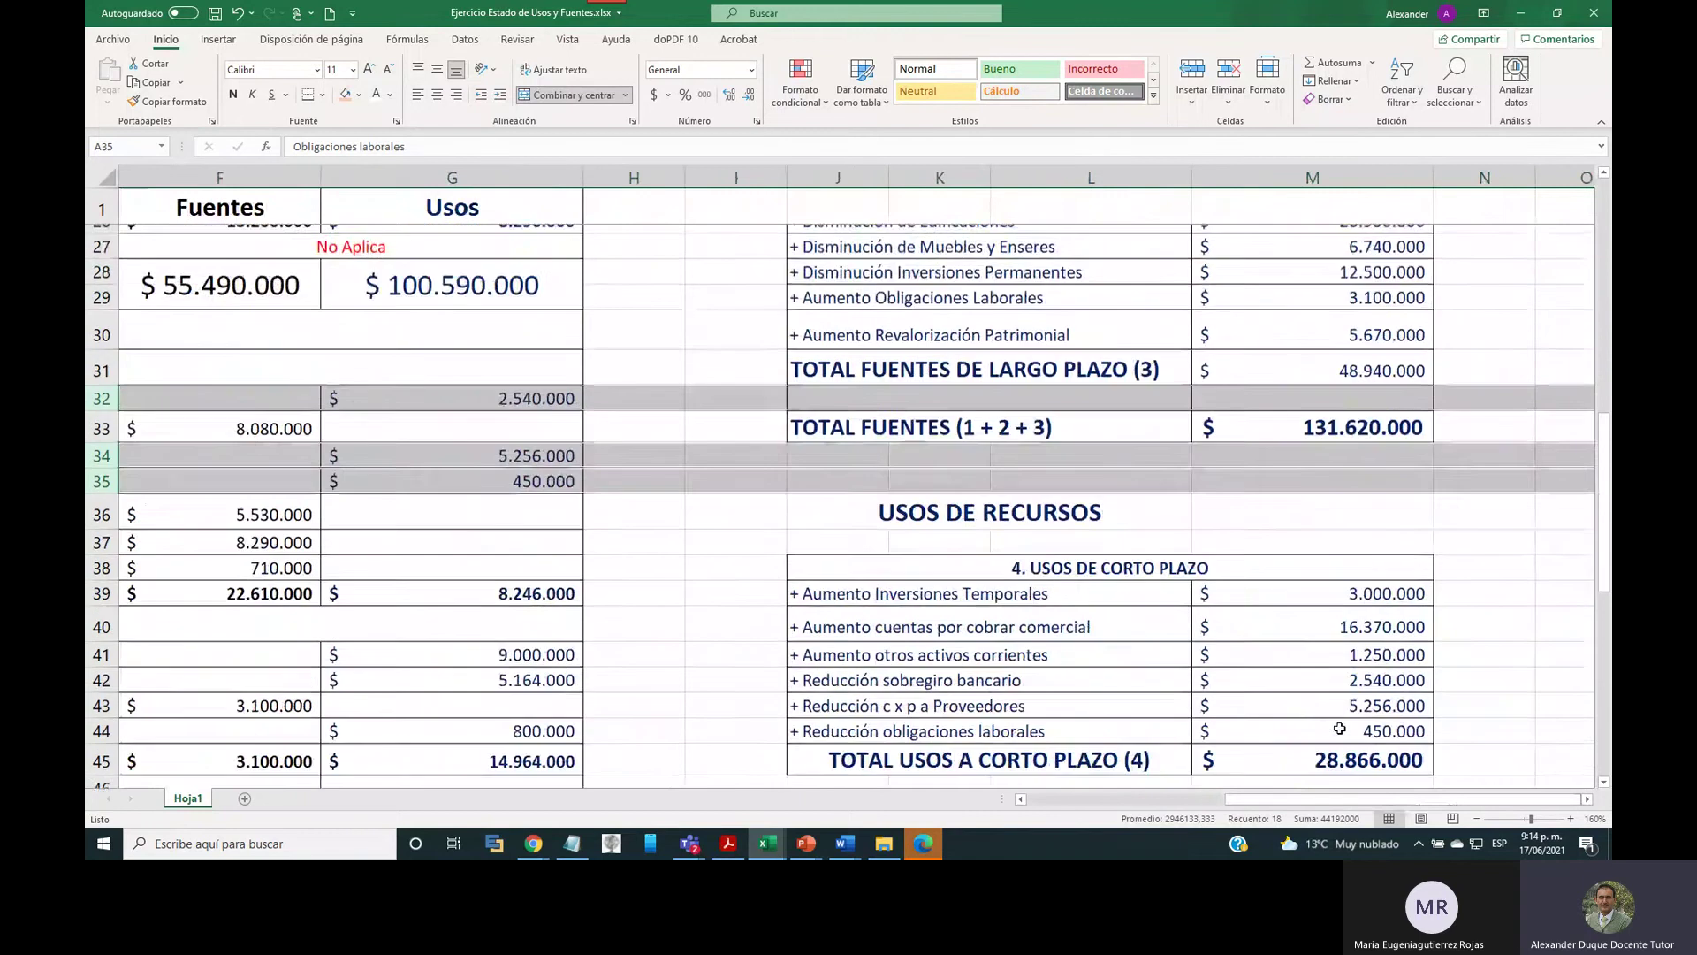
pyautogui.scroll(2, 1340, 729)
pyautogui.scroll(-3, 1339, 728)
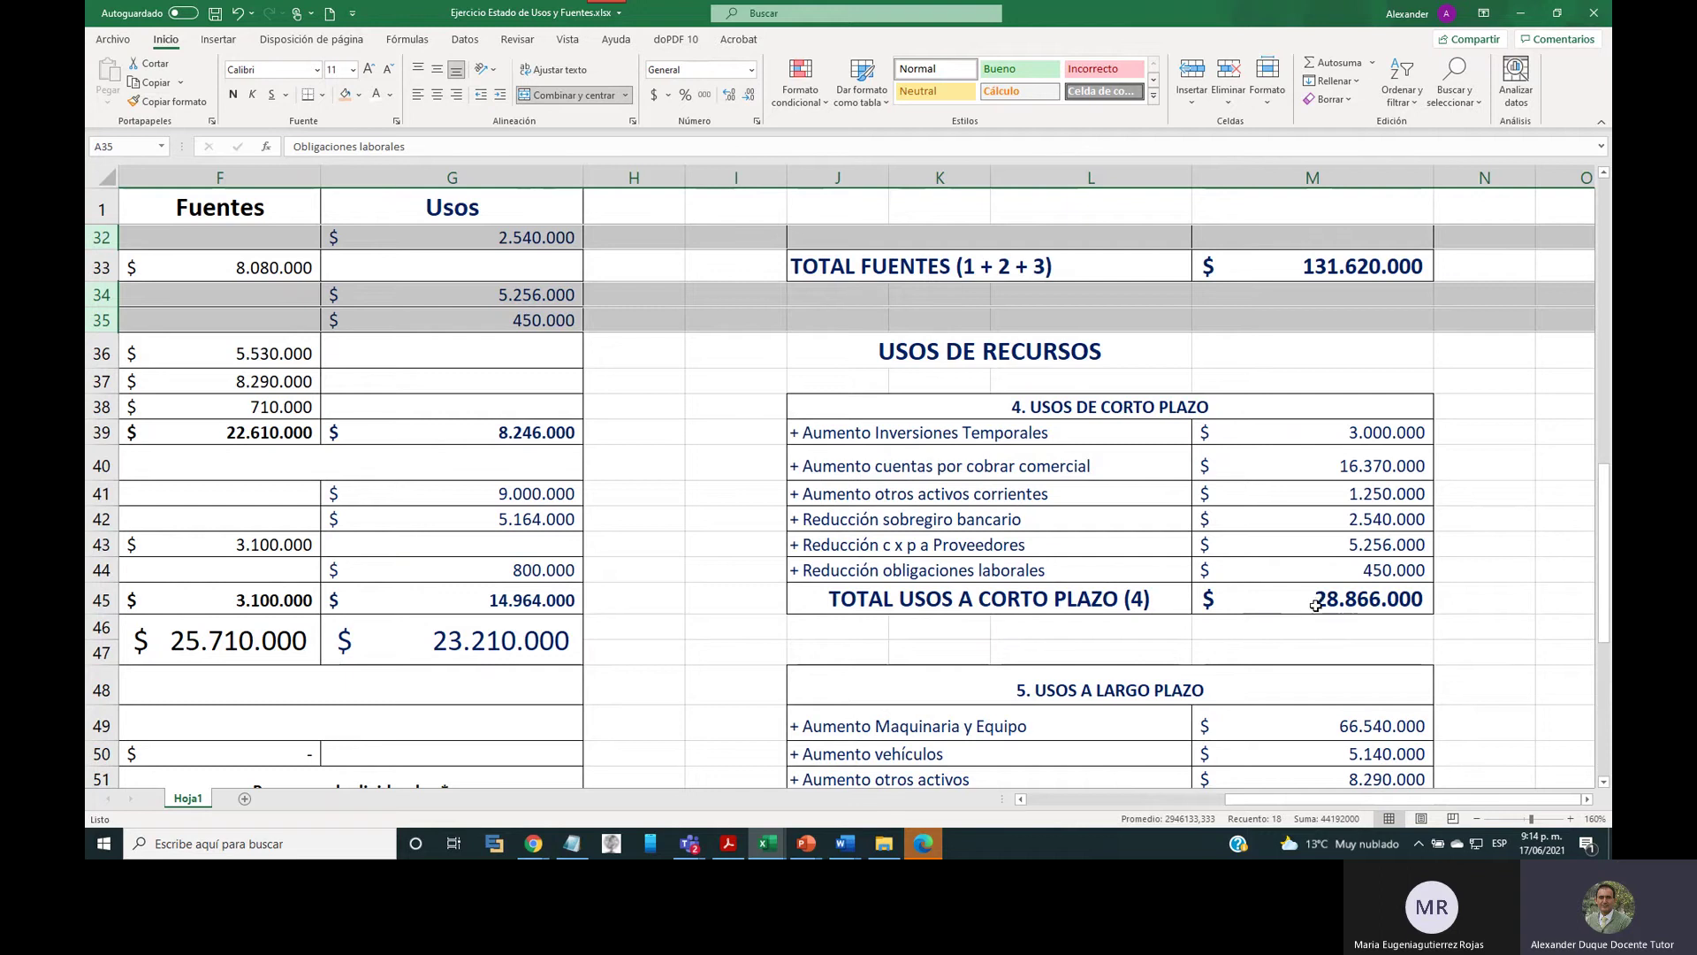
# Select the heading of the long-term uses table and the balance sheet's whole Usos column.
pyautogui.scroll(-4, 1316, 604)
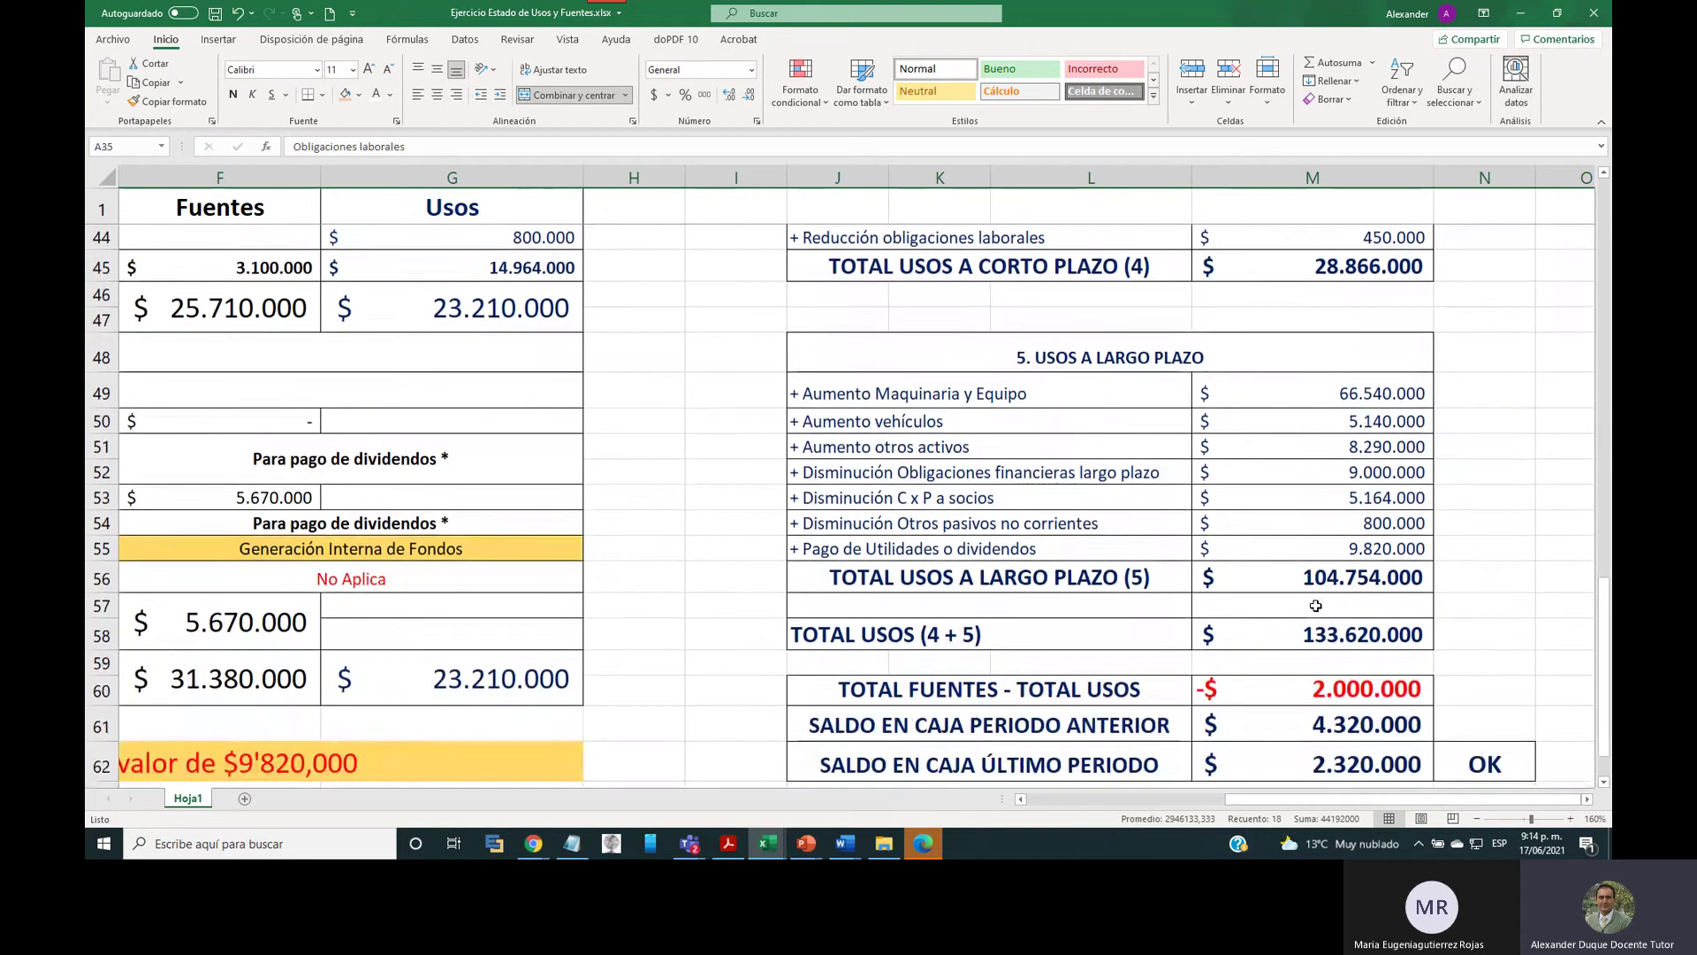
pyautogui.click(1088, 361)
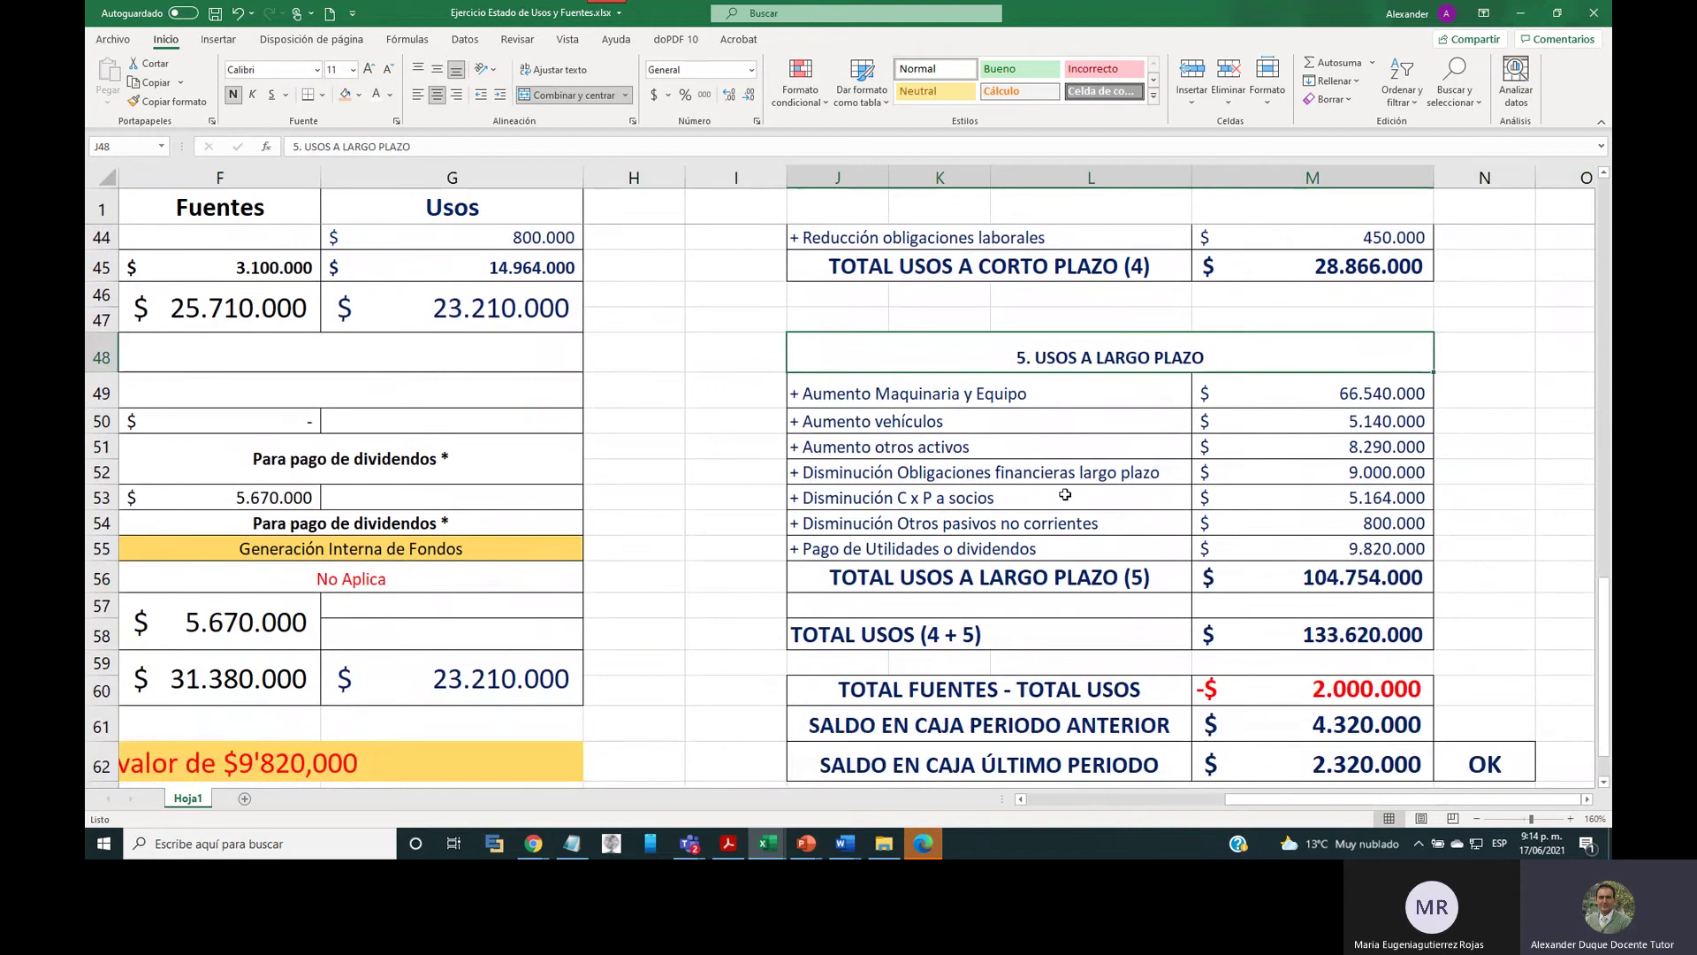
pyautogui.hscroll(-3, 588, 355)
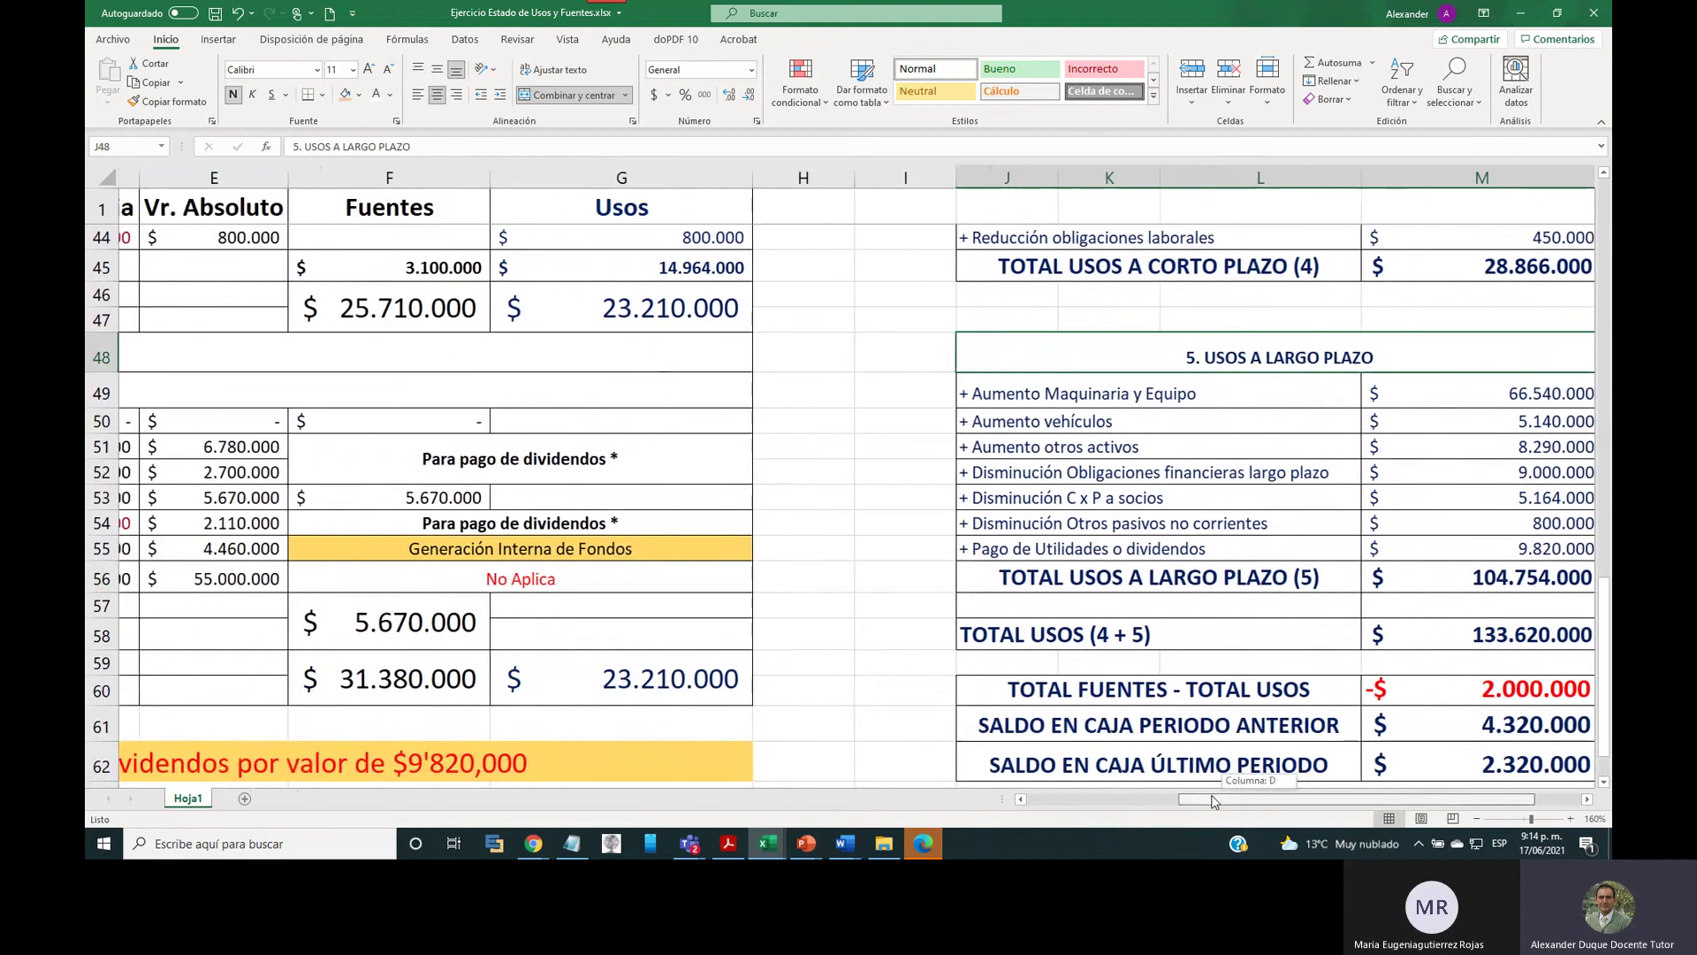
pyautogui.click(603, 177)
pyautogui.scroll(14, 652, 432)
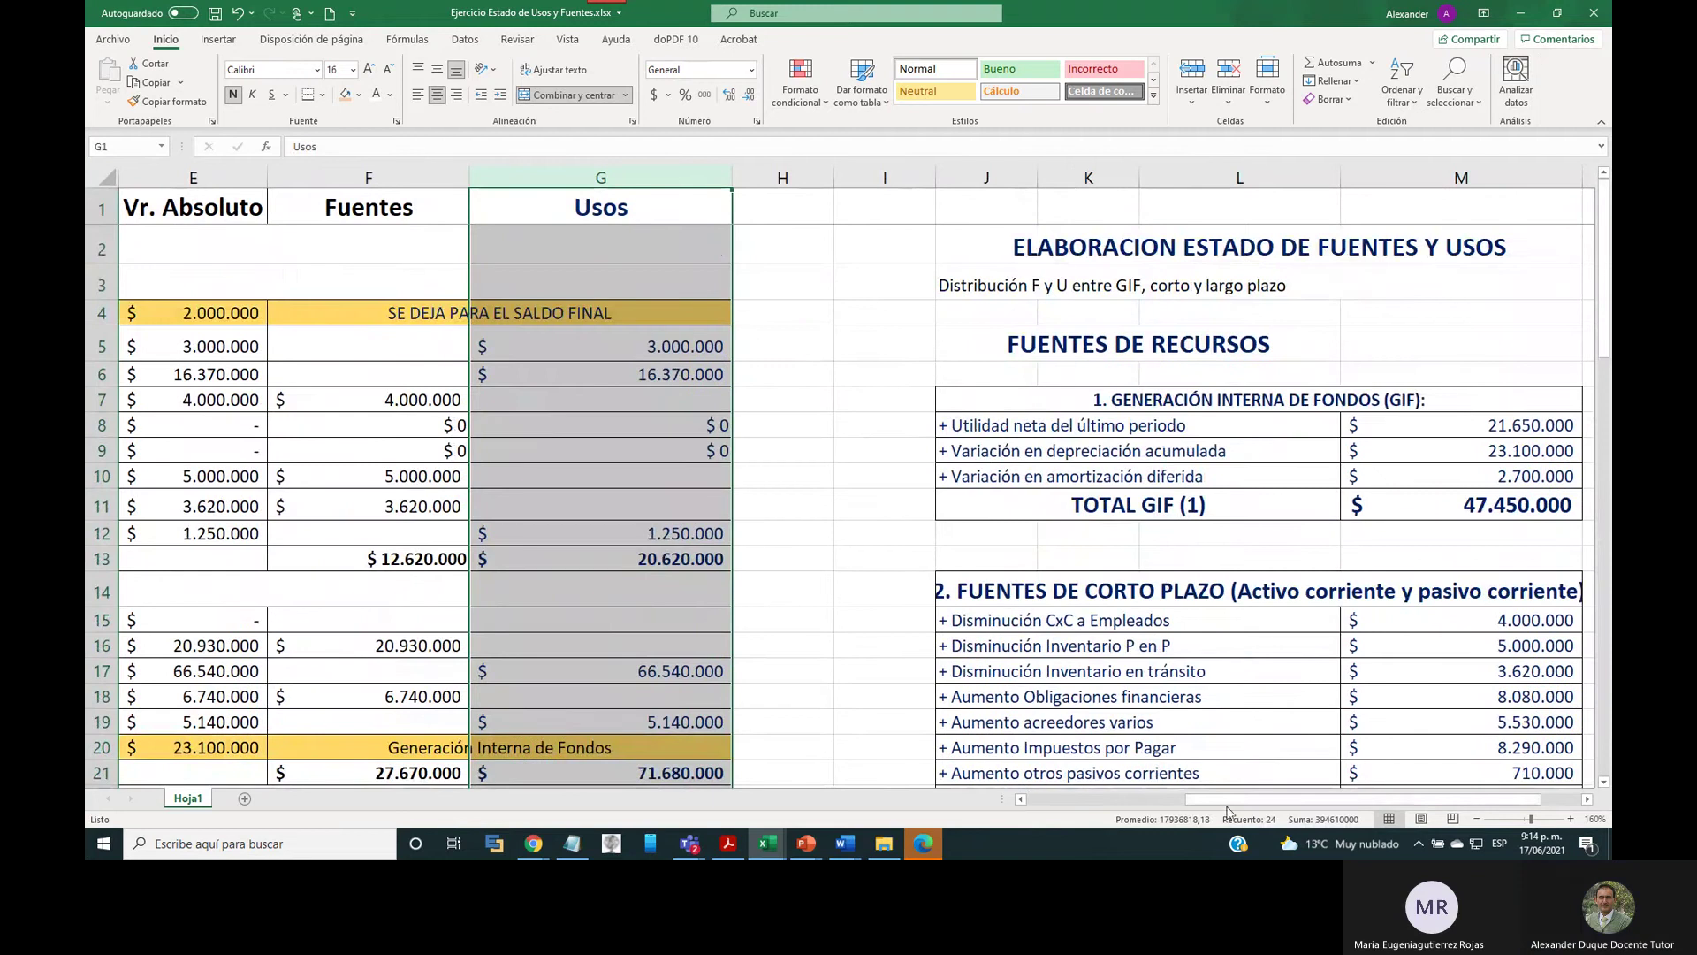
# Select the Maquinaria y Equipo and Vehículos rows of the fixed assets together.
pyautogui.moveTo(1229, 799); pyautogui.dragTo(1054, 811)
pyautogui.scroll(-4, 477, 417)
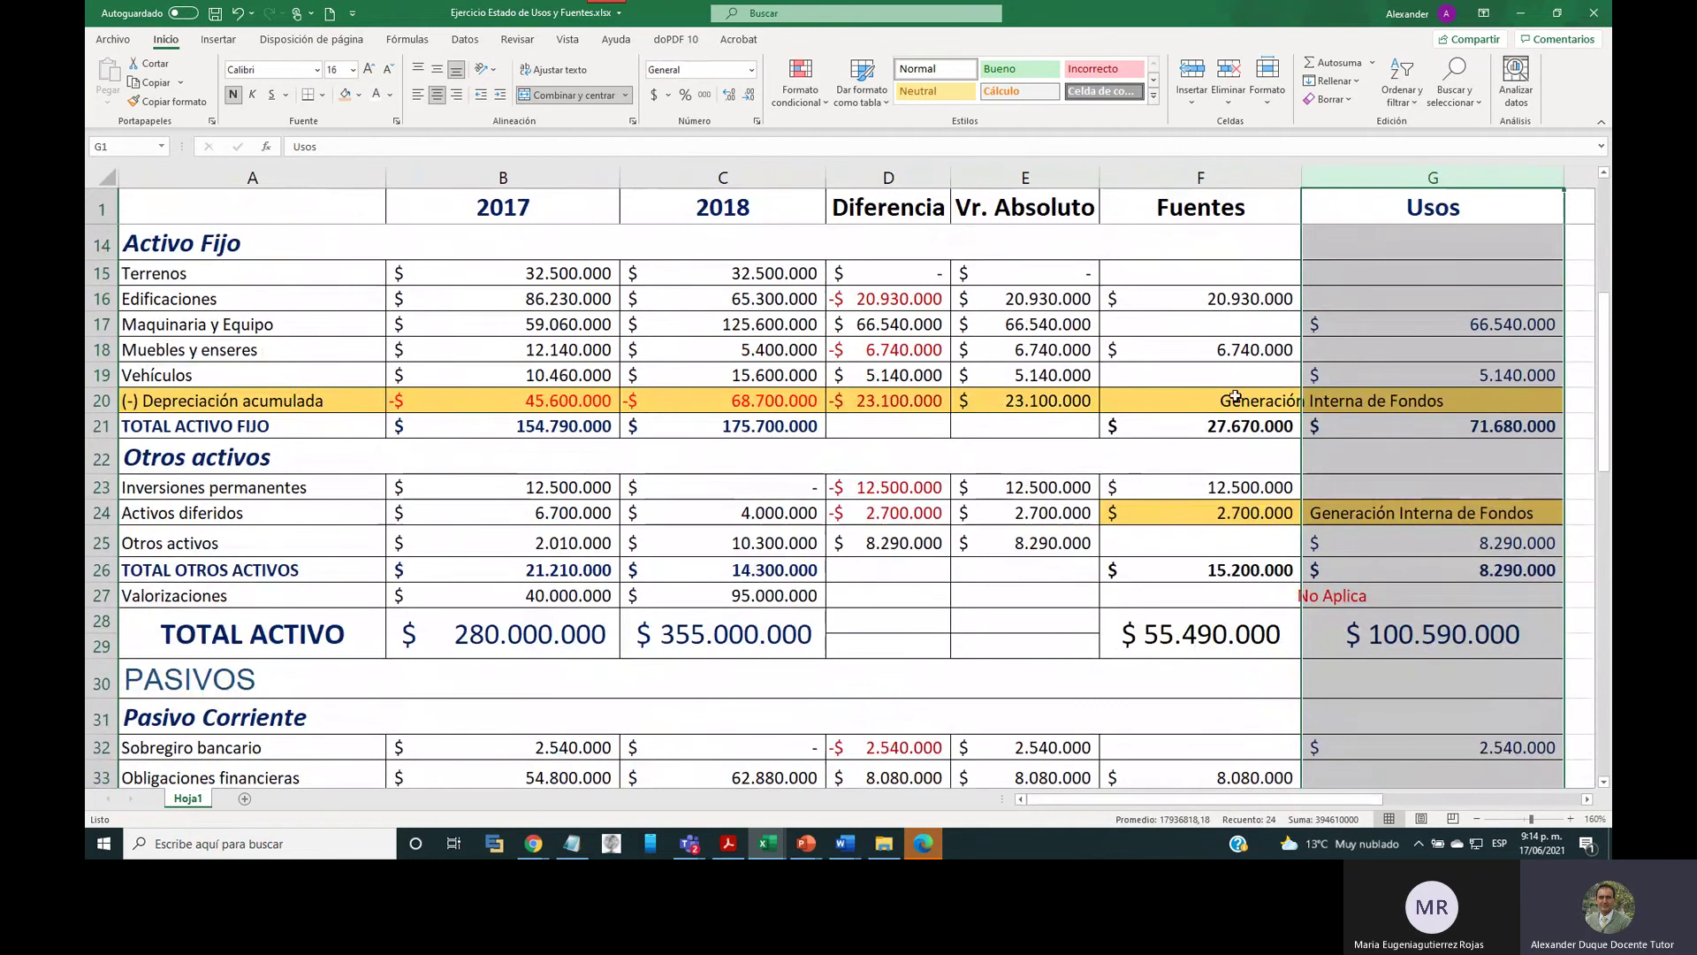
pyautogui.click(105, 325)
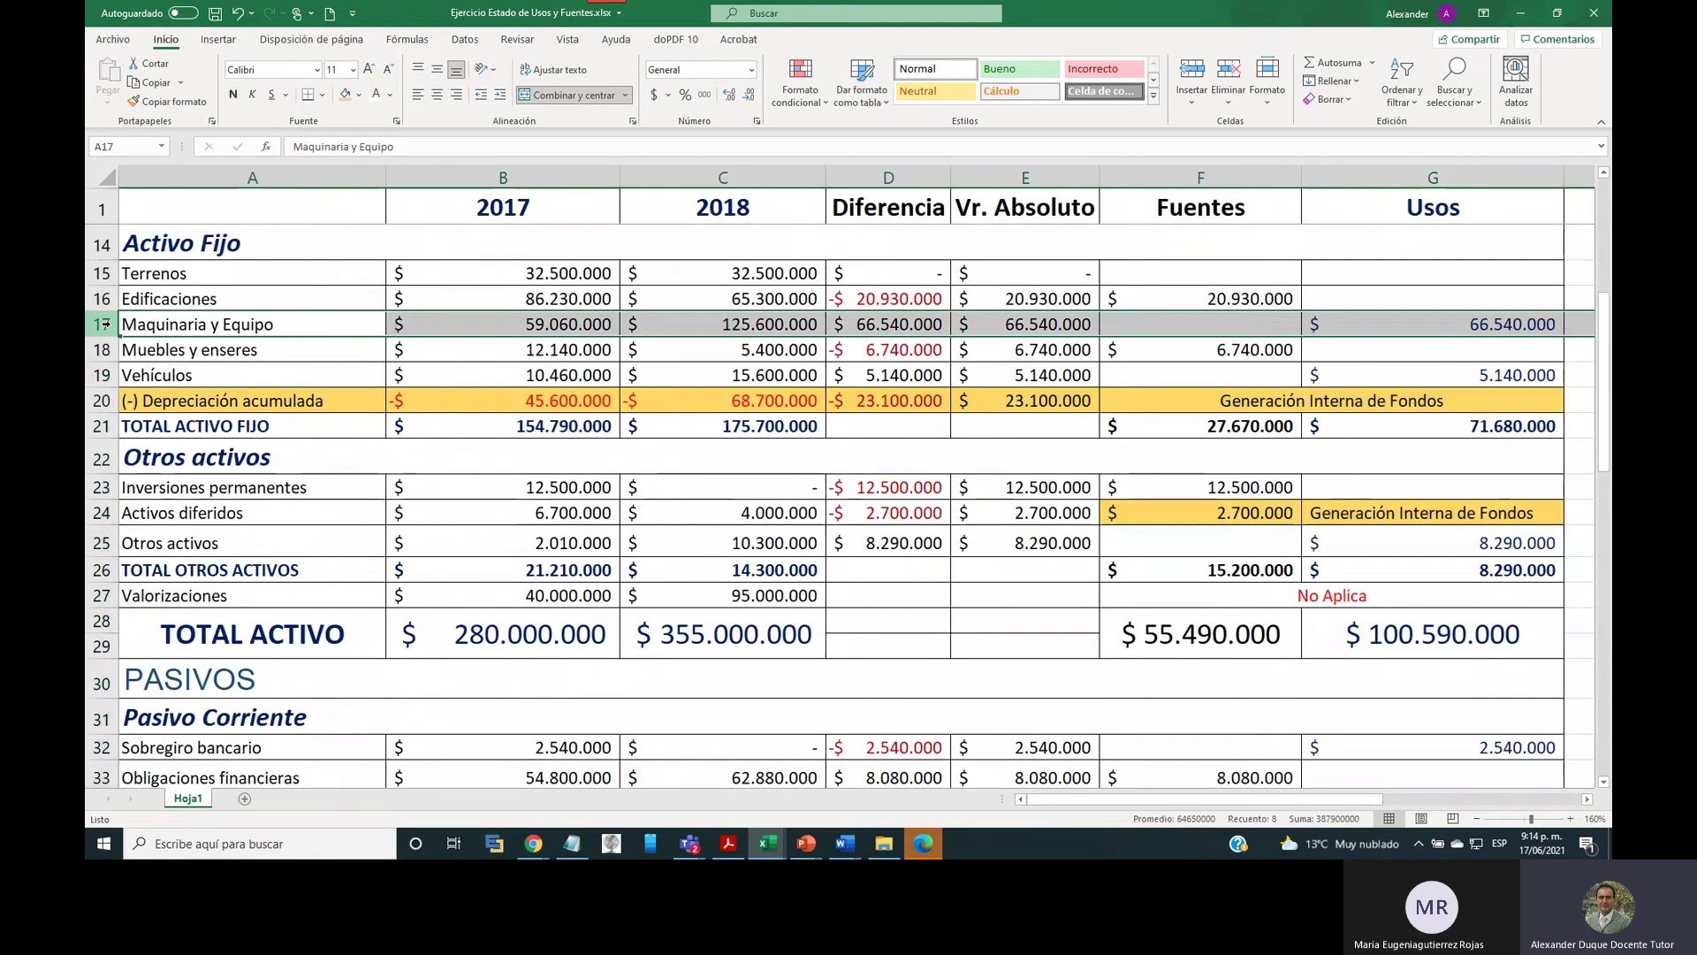
pyautogui.keyDown('ctrl'); pyautogui.click(102, 375); pyautogui.keyUp('ctrl')
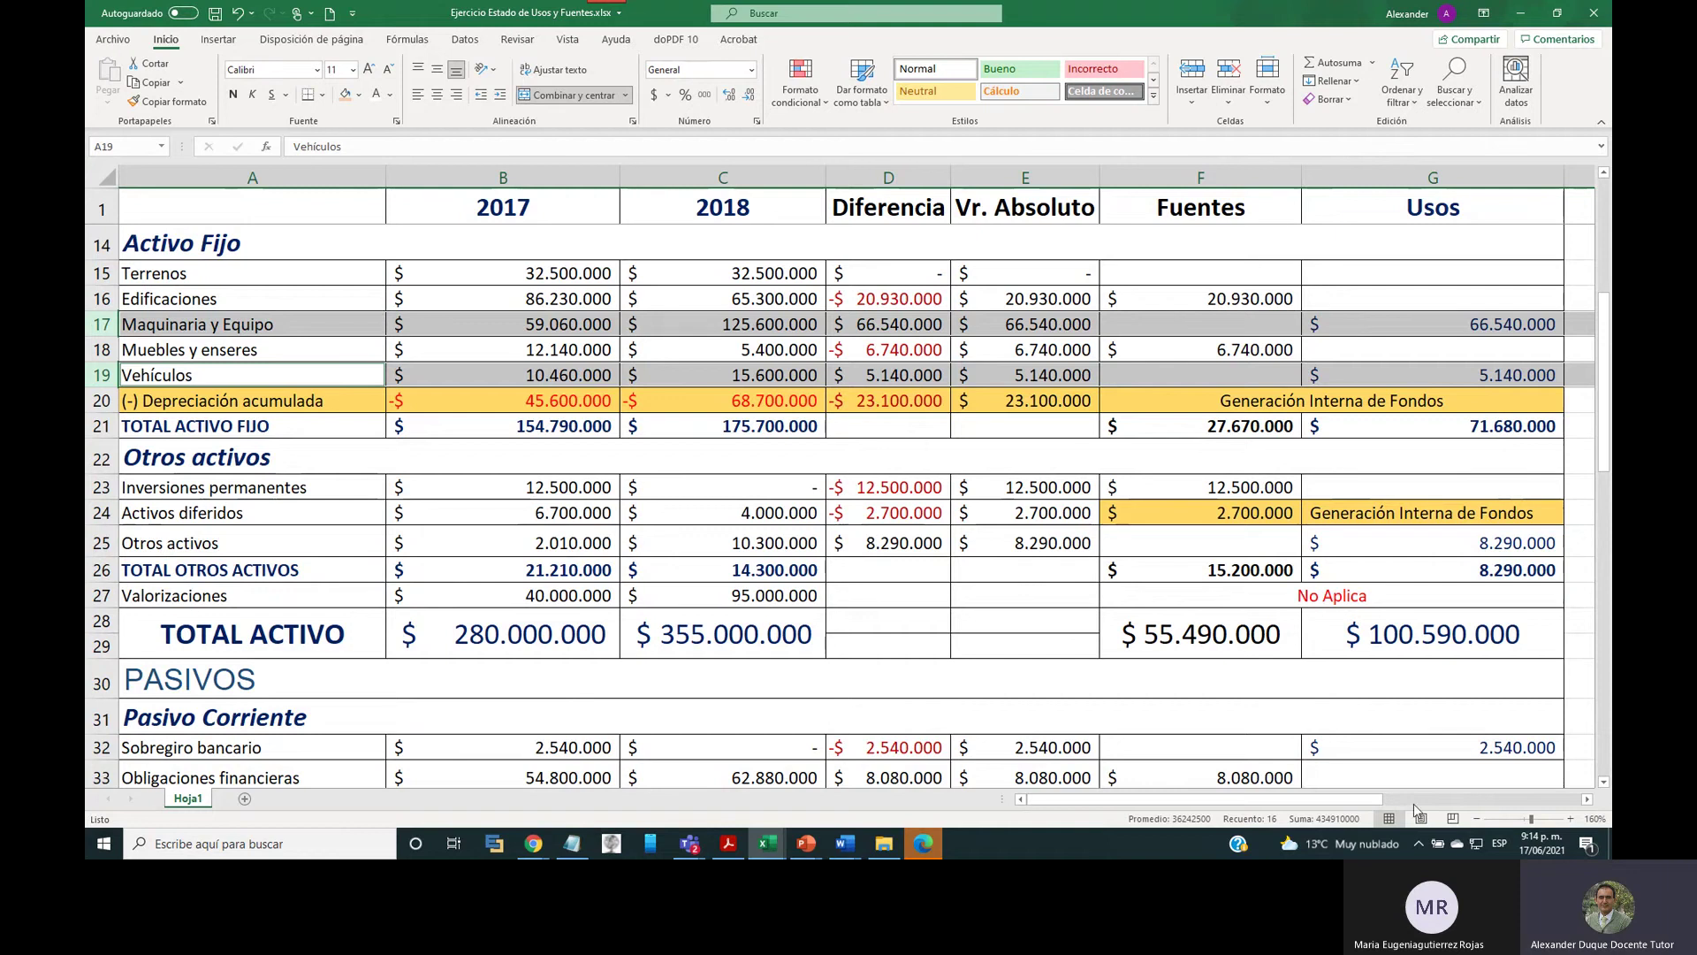
# Select the Aumento Maquinaria y Equipo line with its amount in the long-term uses table.
pyautogui.moveTo(1329, 803); pyautogui.dragTo(1537, 801)
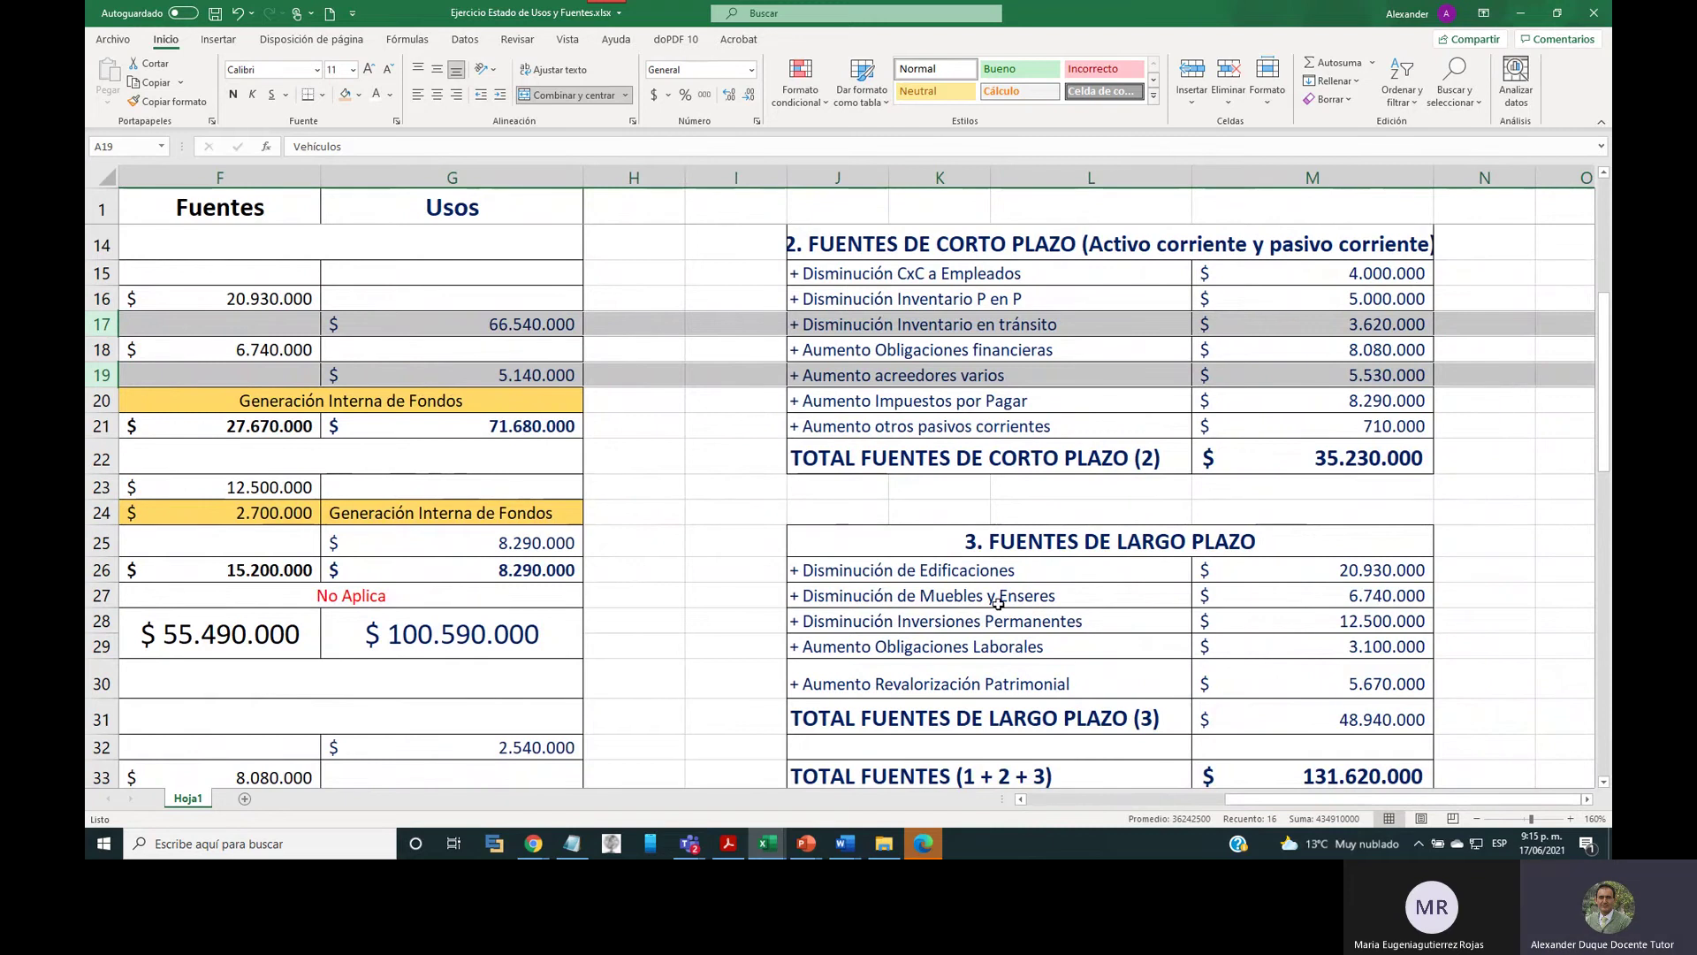
pyautogui.scroll(-1, 998, 603)
pyautogui.scroll(-6, 998, 603)
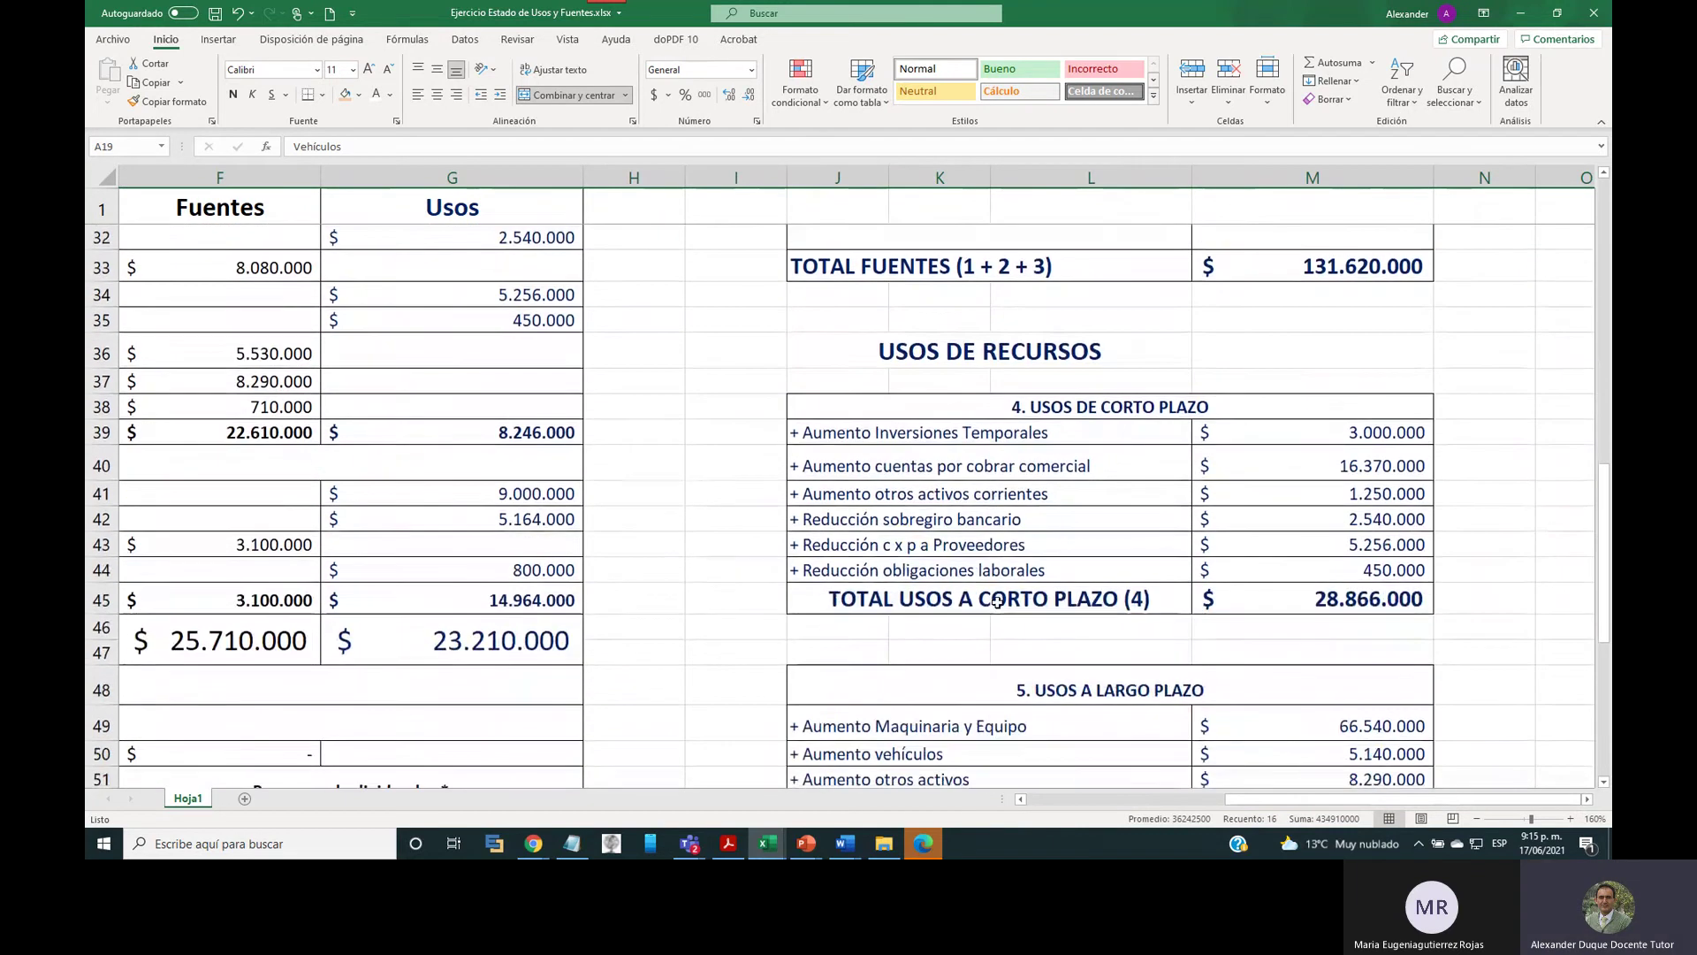
pyautogui.scroll(-2, 998, 603)
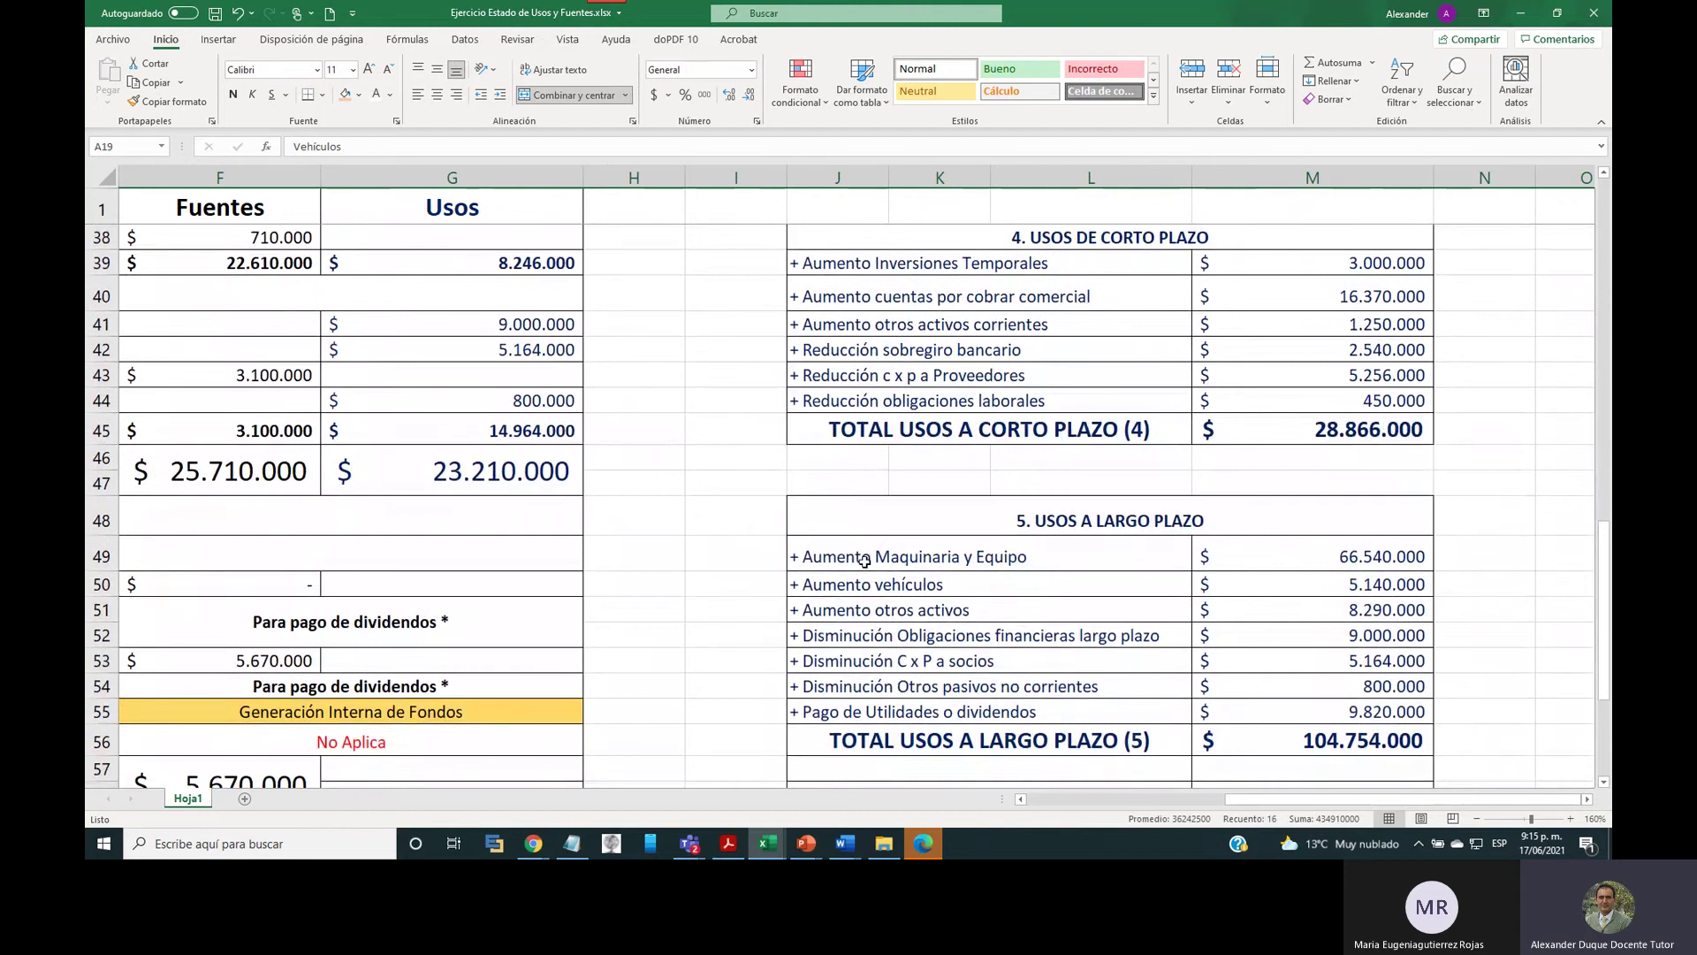
pyautogui.moveTo(853, 557); pyautogui.dragTo(1263, 555)
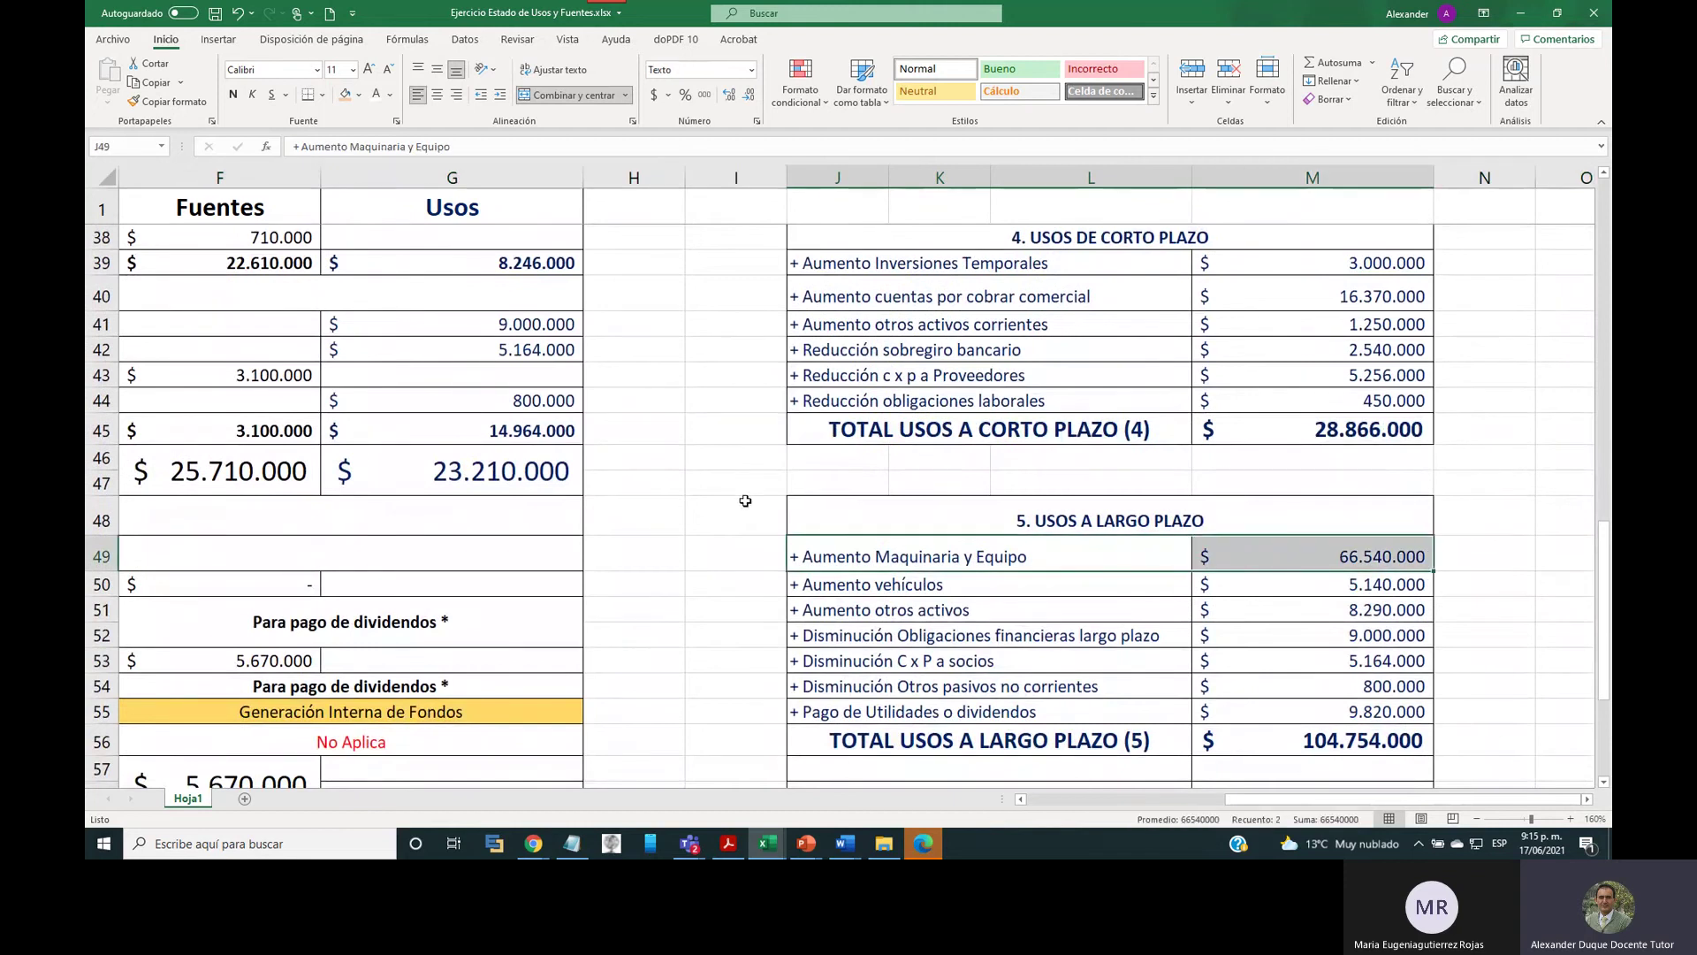
# Select the Usos amounts of machinery and vehicles in the balance sheet, and the Aumento vehículos line with its amount in the long-term uses table.
pyautogui.scroll(2, 734, 490)
pyautogui.scroll(3, 733, 490)
pyautogui.scroll(3, 624, 433)
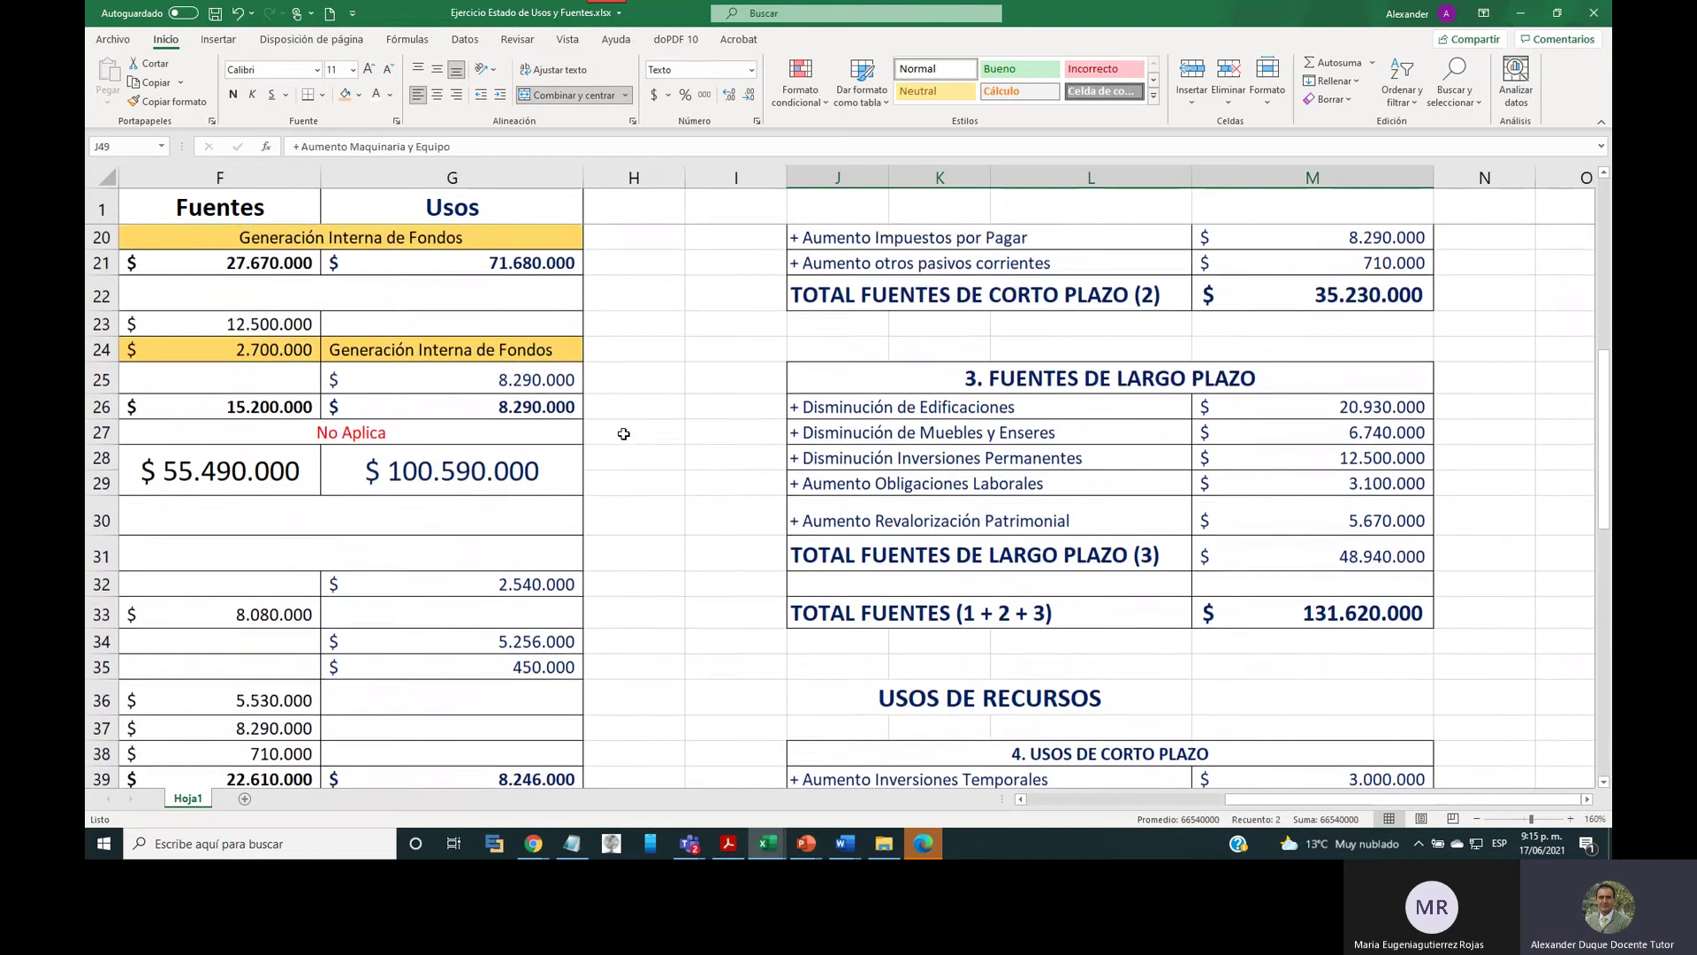
pyautogui.click(407, 375)
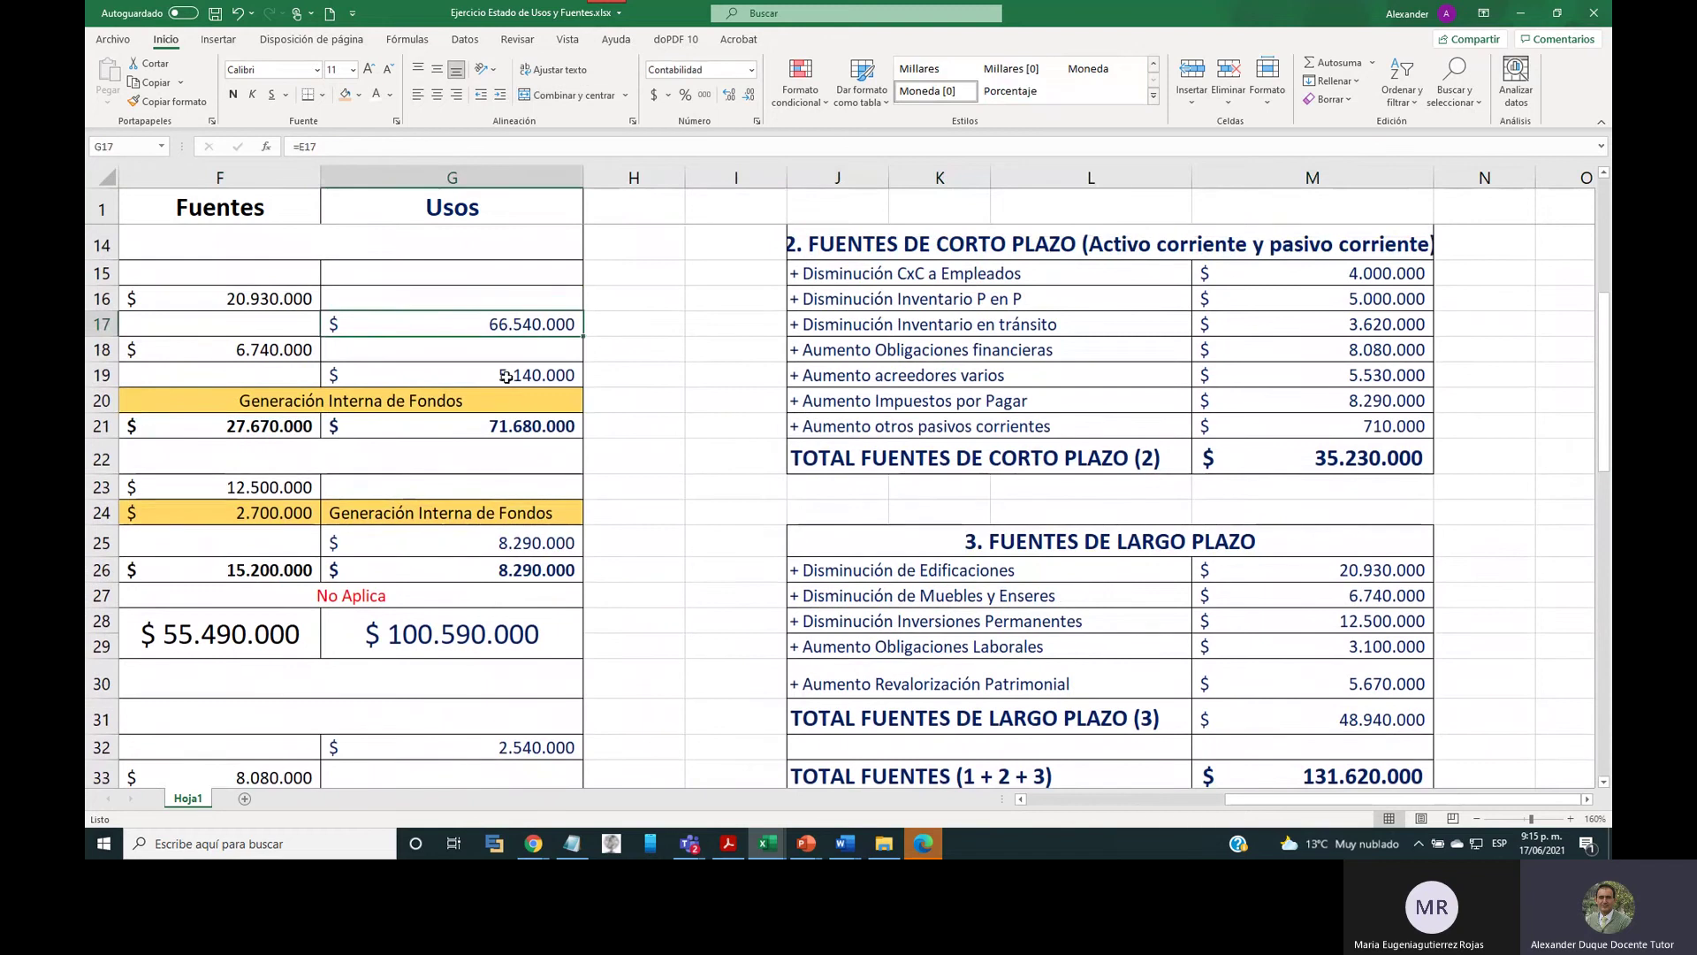
pyautogui.scroll(-3, 1114, 615)
pyautogui.scroll(-5, 1114, 615)
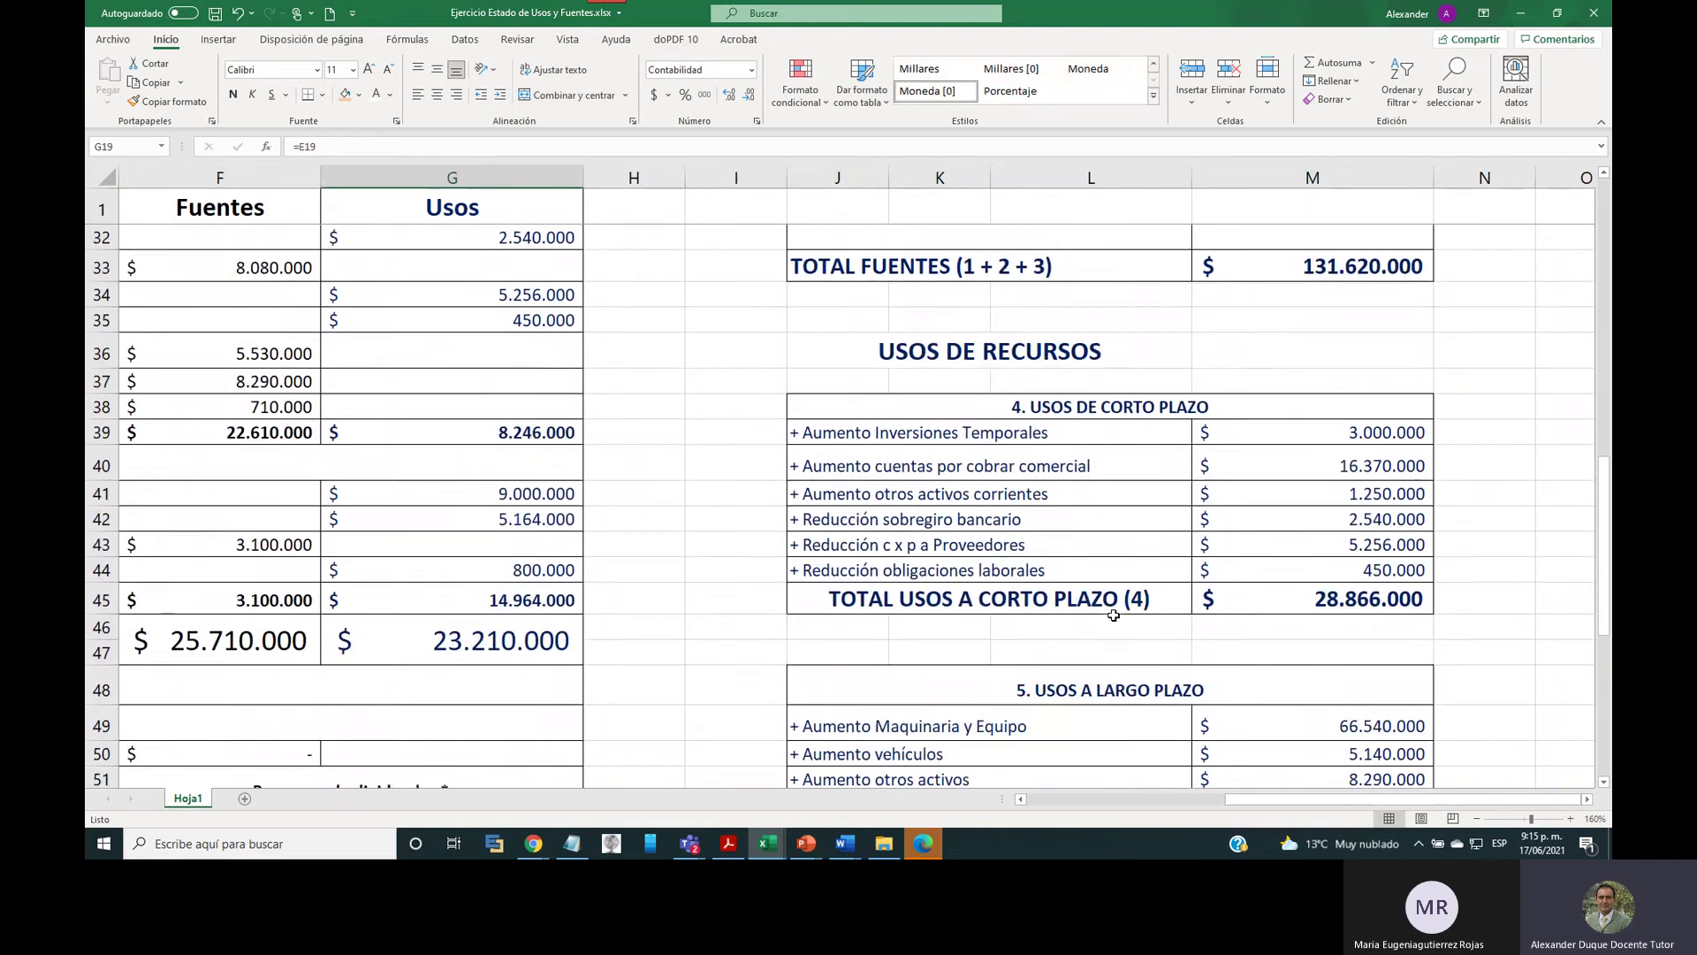
pyautogui.moveTo(855, 584); pyautogui.dragTo(1273, 585)
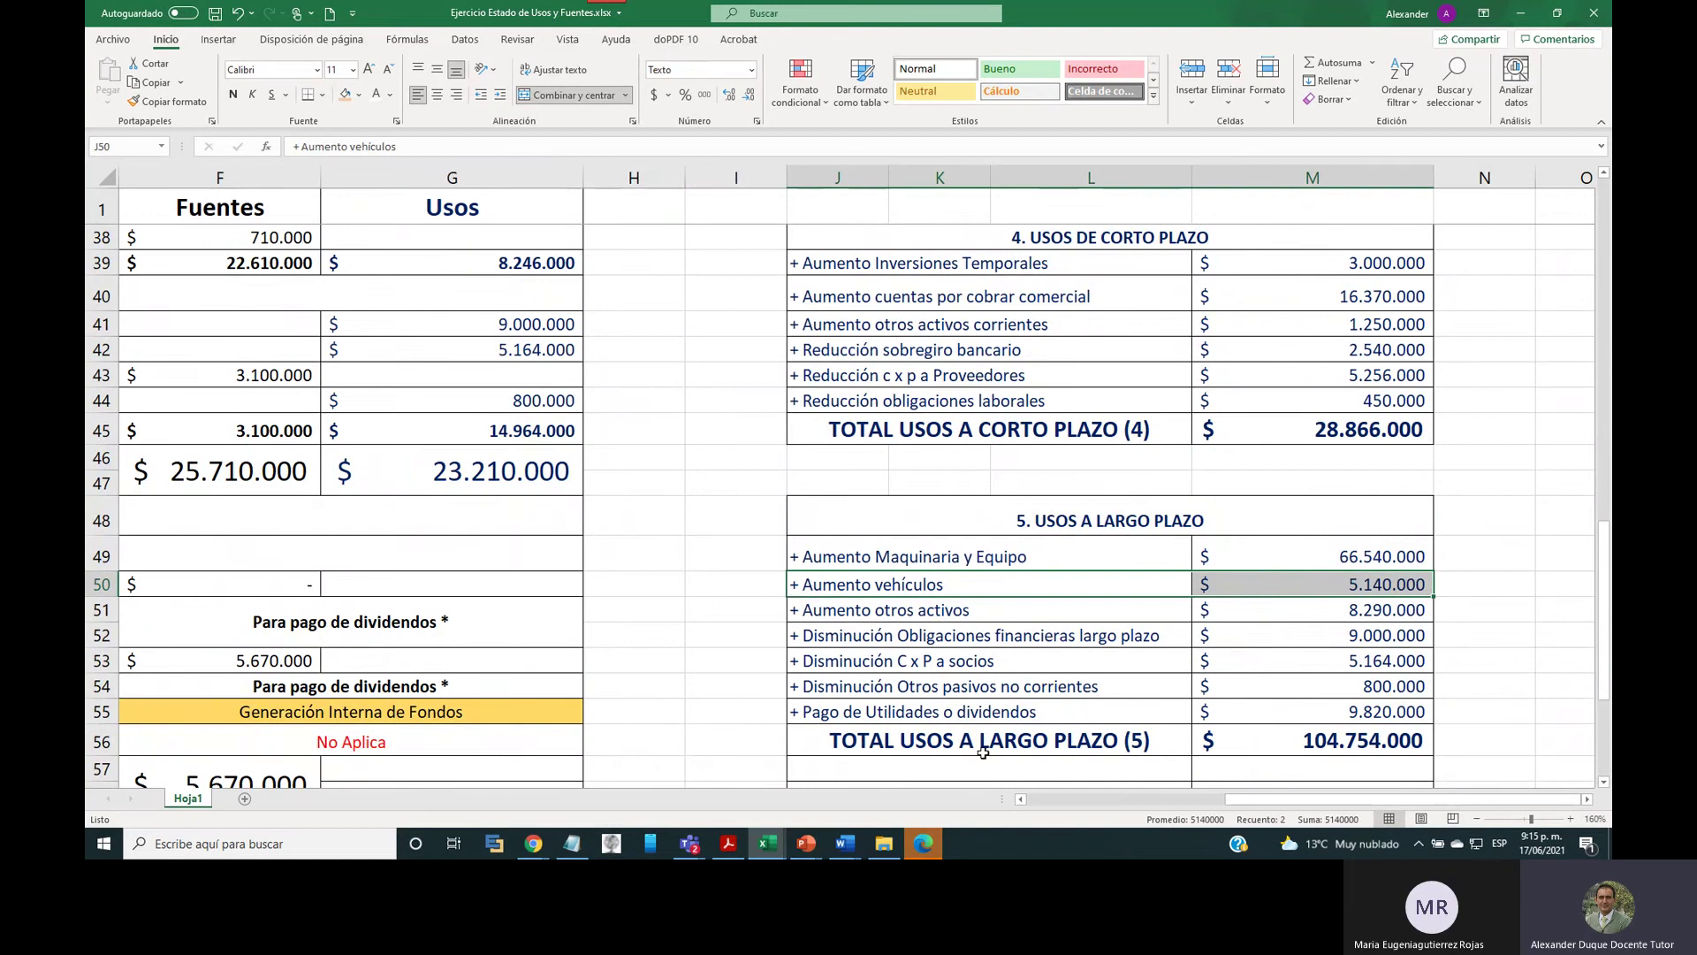
# Select the Usos total of the other assets, and the Aumento otros activos line with its amount in the long-term uses table.
pyautogui.moveTo(1262, 800); pyautogui.dragTo(998, 810)
pyautogui.scroll(5, 336, 493)
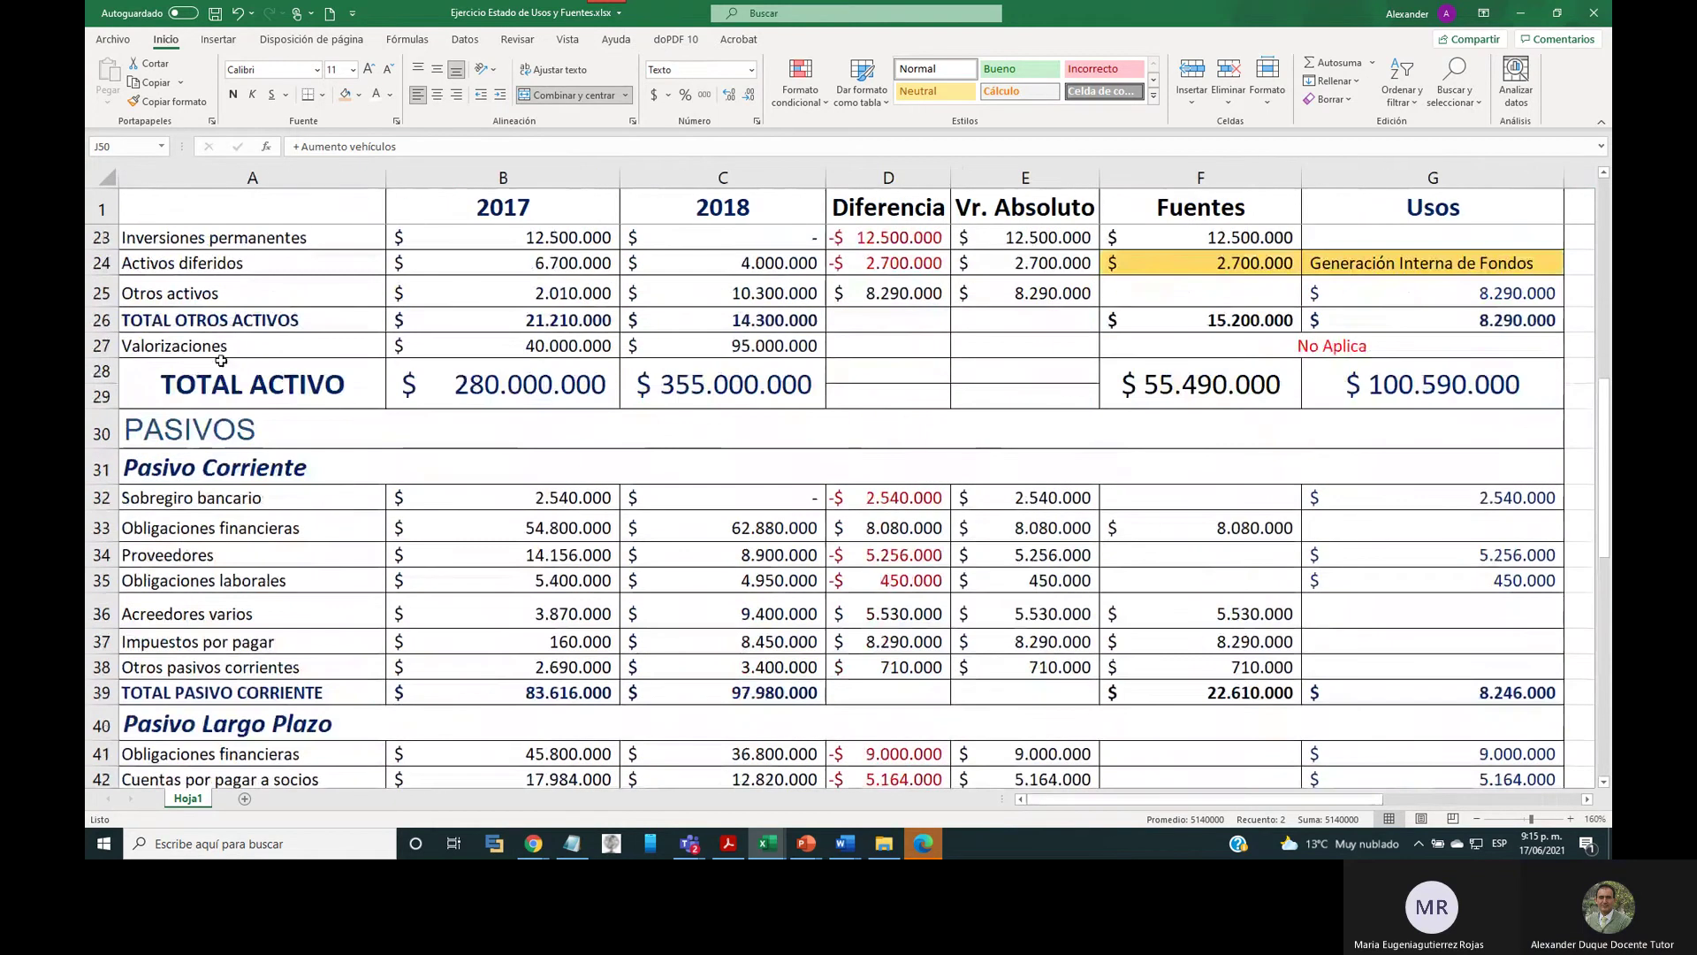
pyautogui.click(1471, 325)
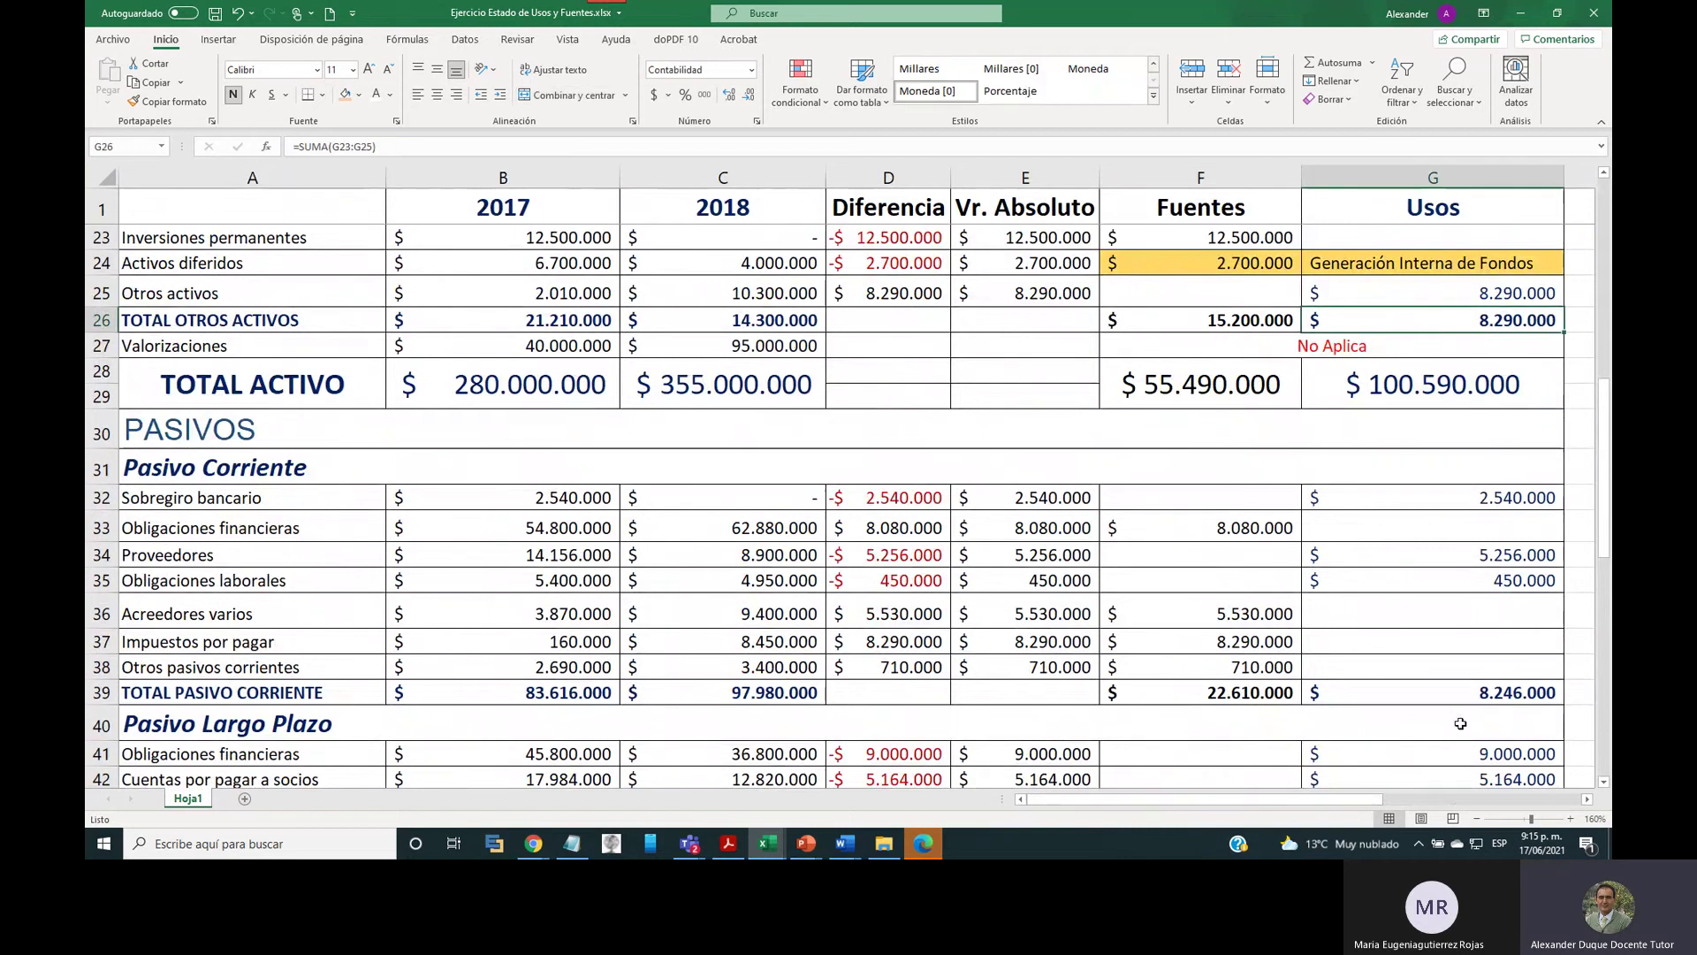
pyautogui.moveTo(1342, 798); pyautogui.dragTo(1538, 798)
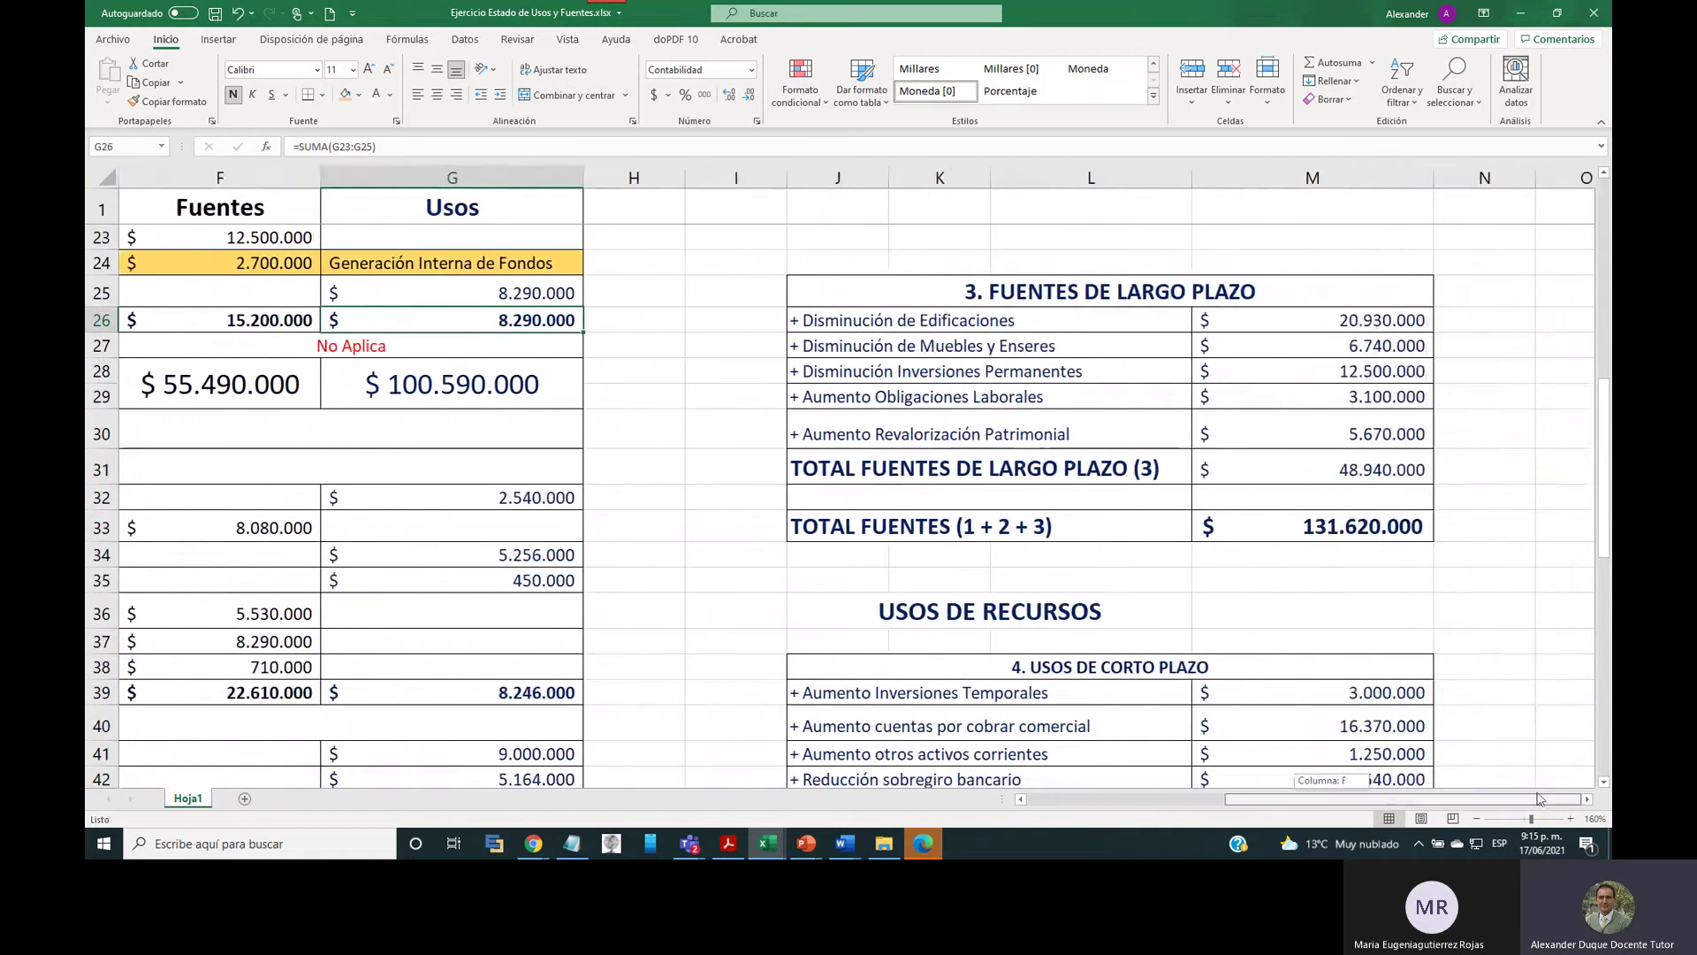
pyautogui.scroll(-5, 1404, 674)
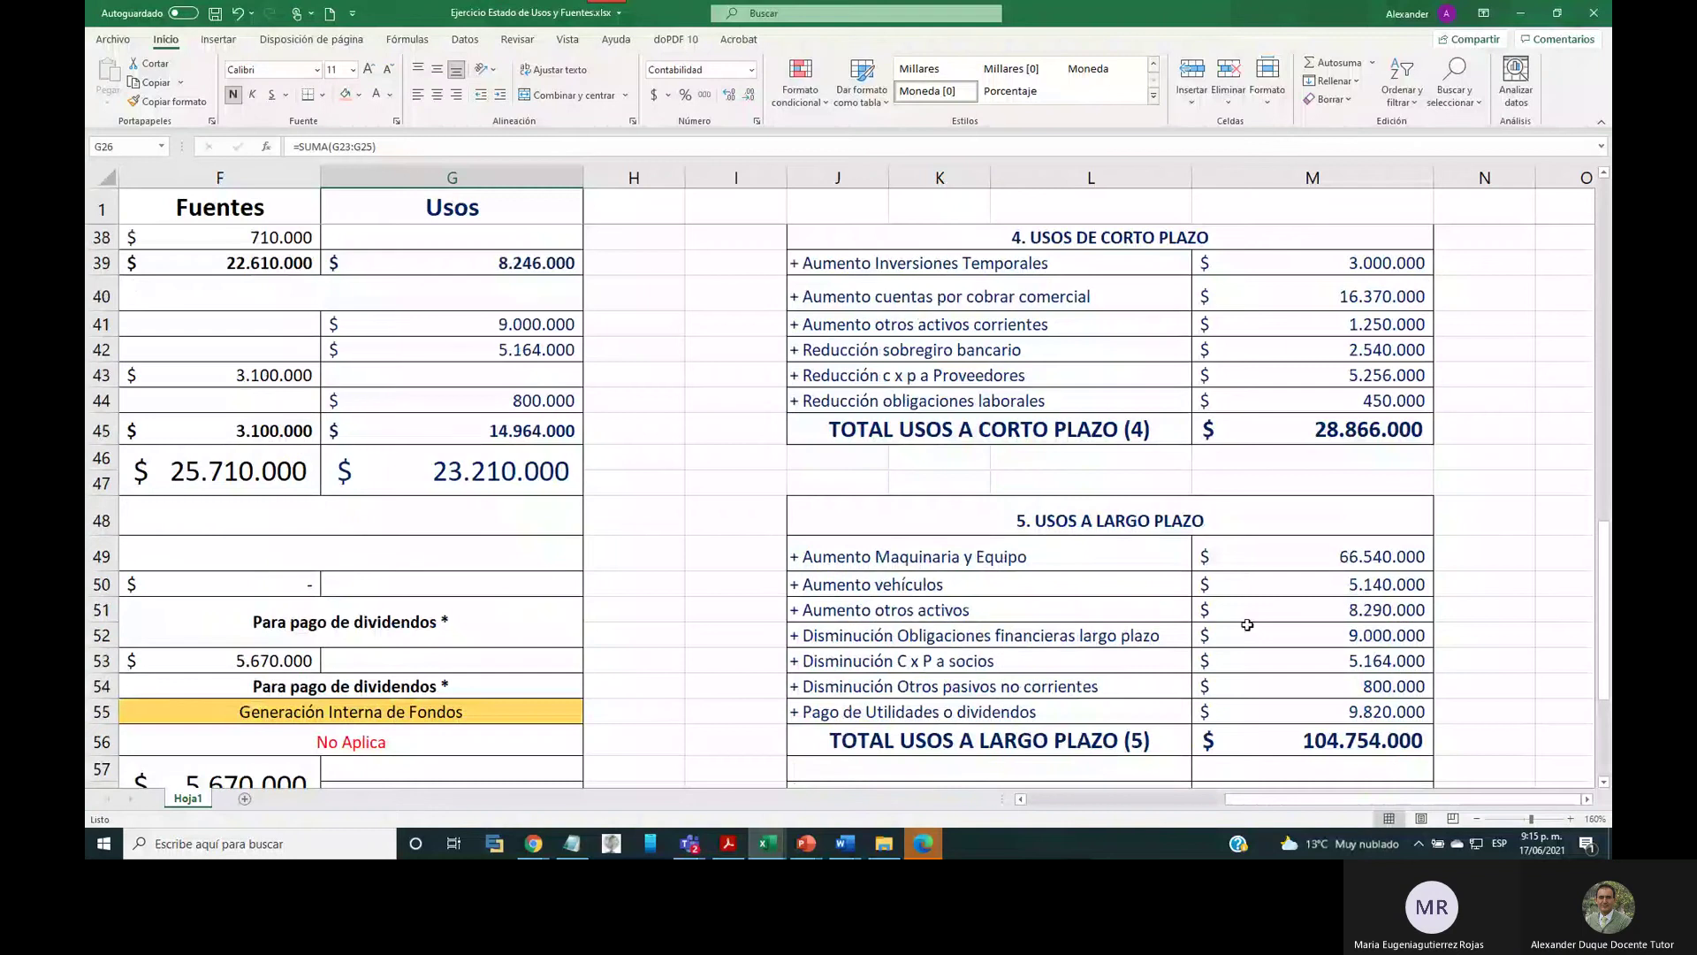
pyautogui.moveTo(897, 610); pyautogui.dragTo(1329, 609)
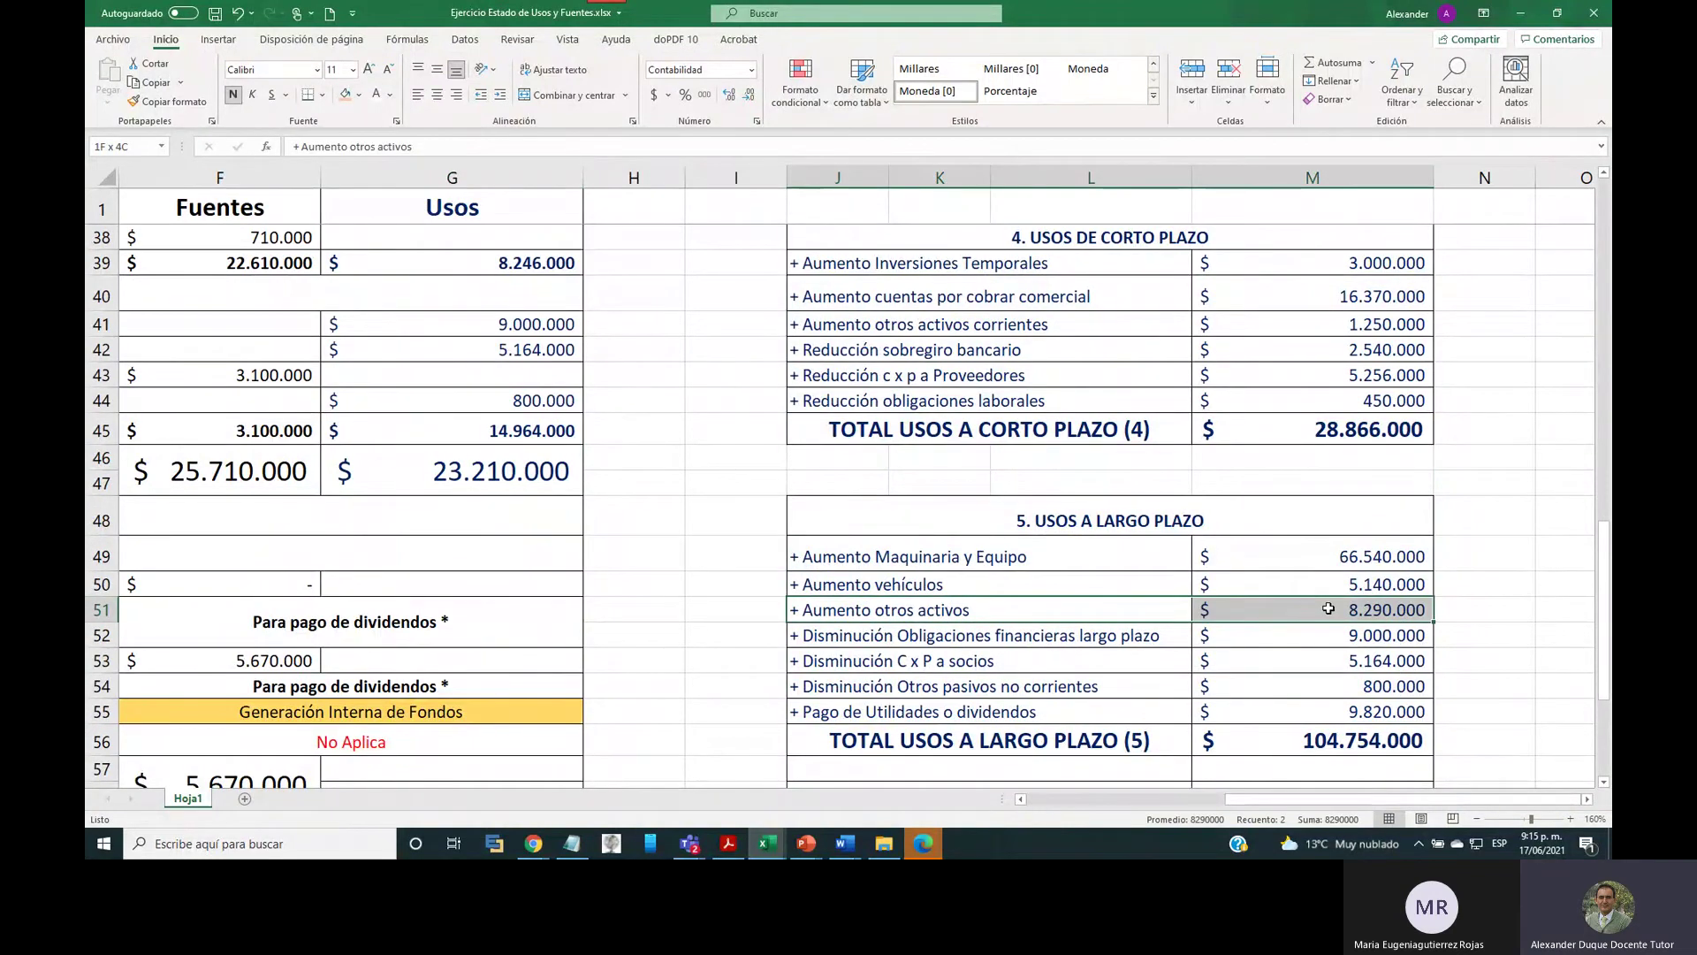
pyautogui.moveTo(1328, 609); pyautogui.dragTo(1328, 609)
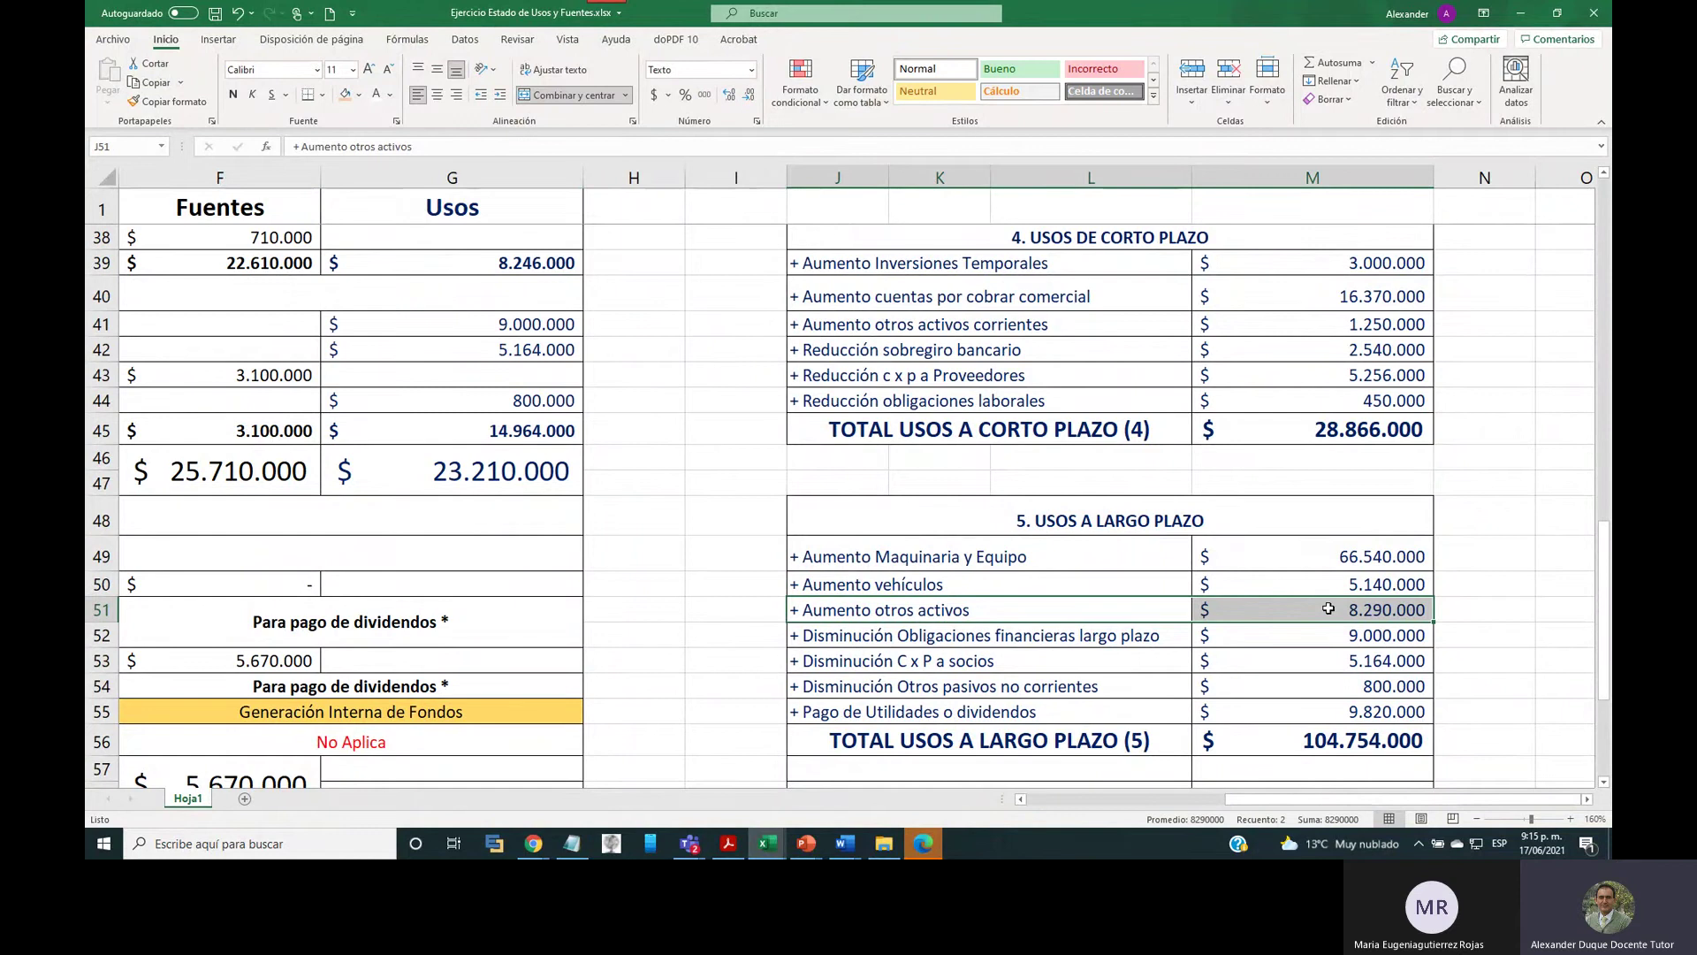
# Select the Usos column, and the long-term liability rows Obligaciones financieras, Cuentas por pagar a socios and Otros pasivos no corrientes together.
pyautogui.click(444, 179)
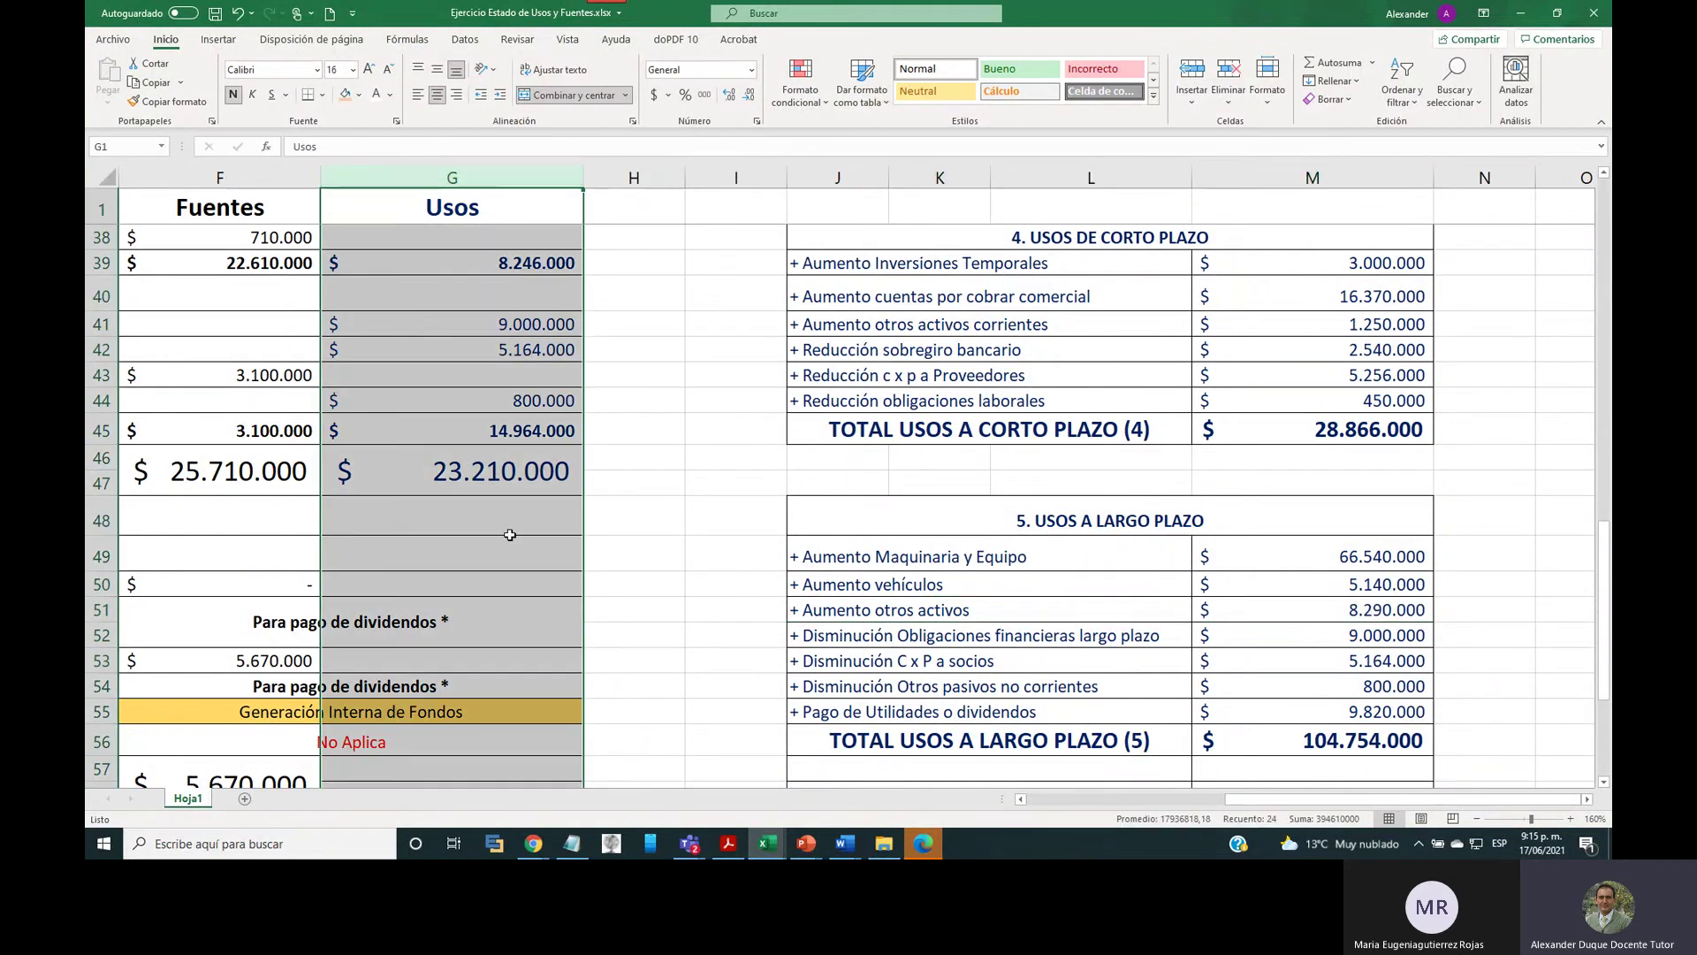
pyautogui.scroll(-6, 510, 535)
pyautogui.scroll(5, 510, 535)
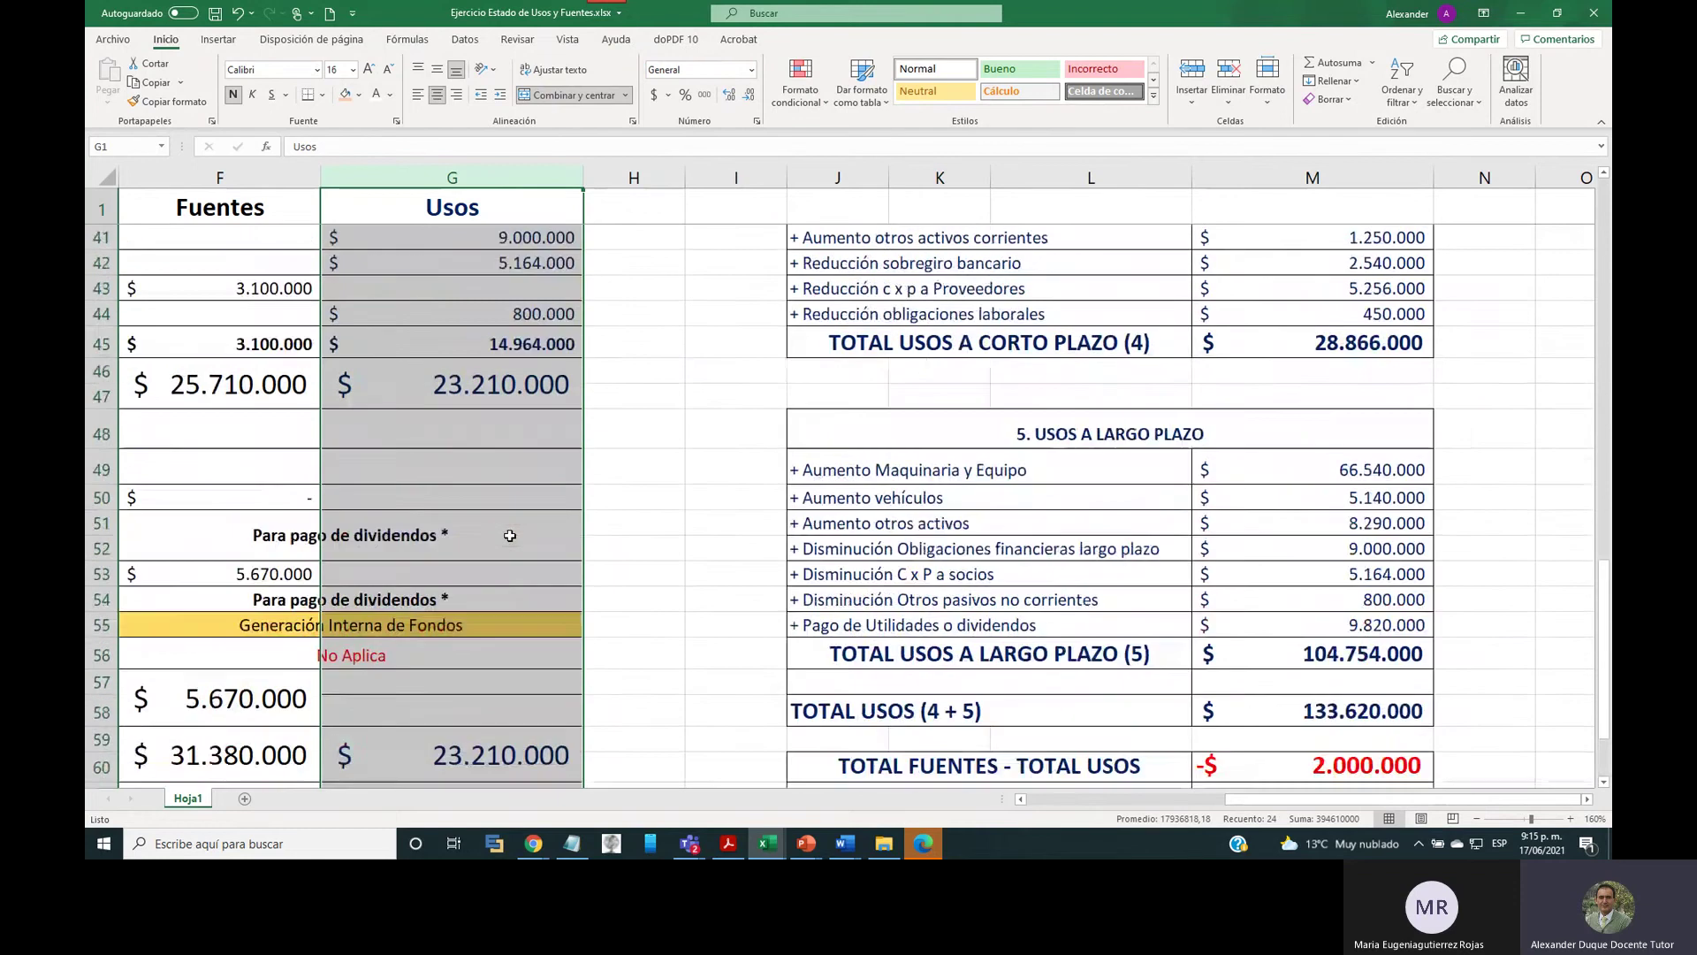
pyautogui.scroll(2, 510, 535)
pyautogui.moveTo(1238, 799); pyautogui.dragTo(1140, 801)
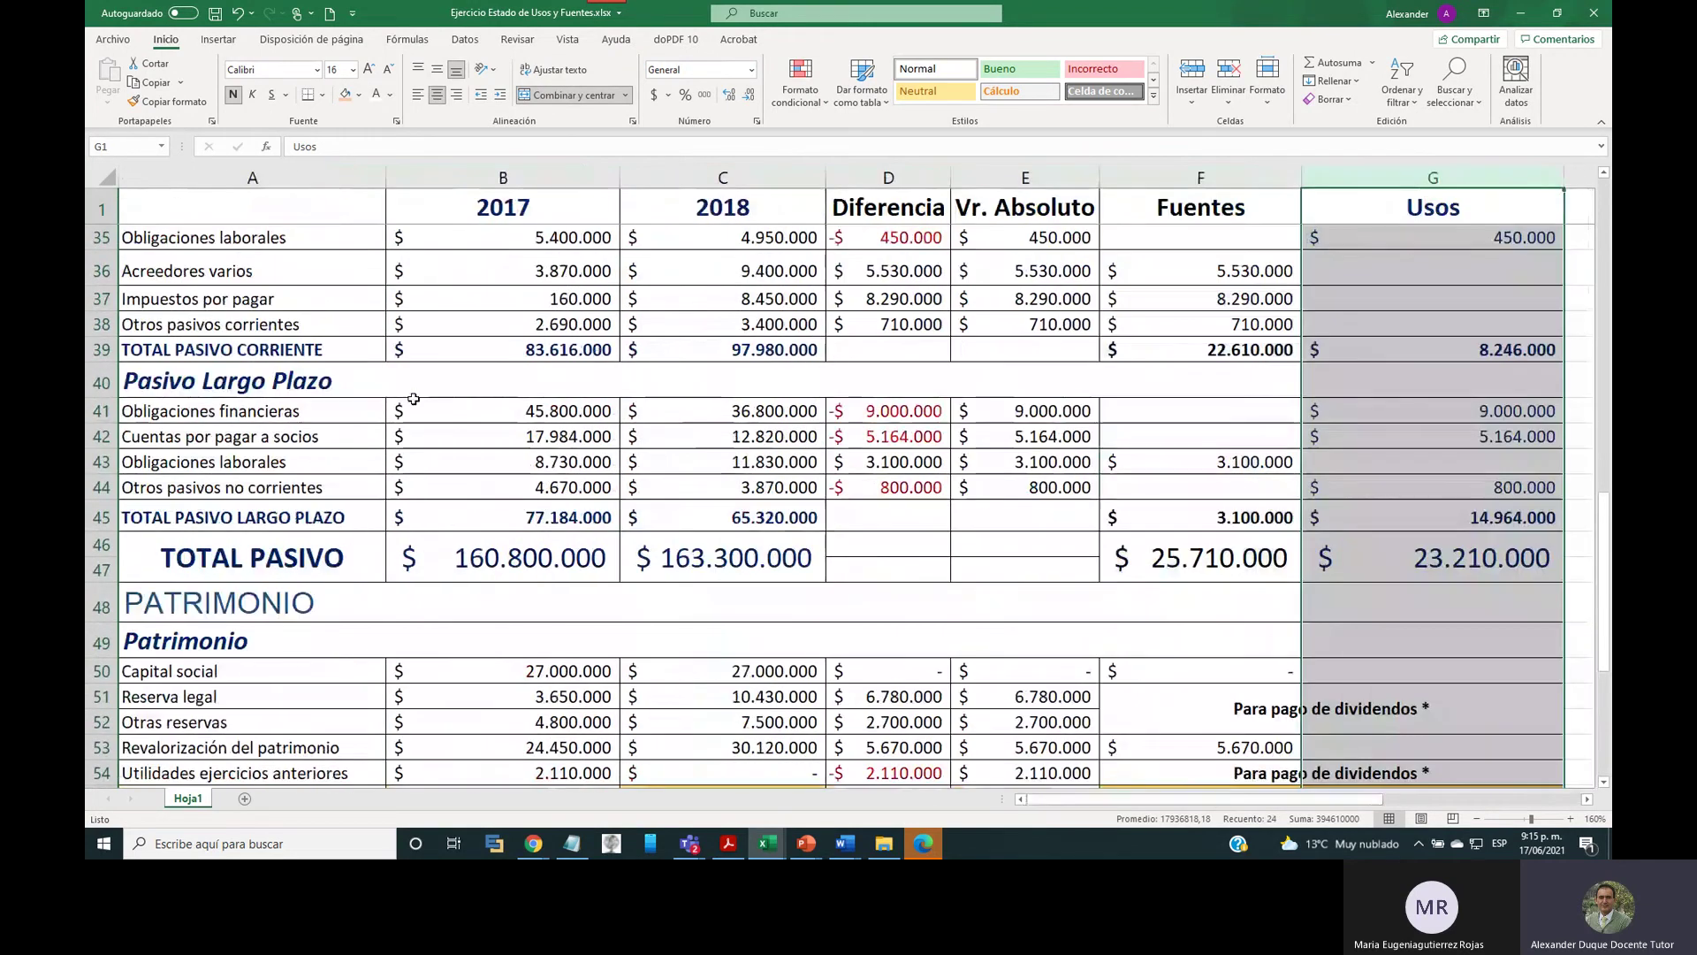
pyautogui.scroll(-2, 414, 399)
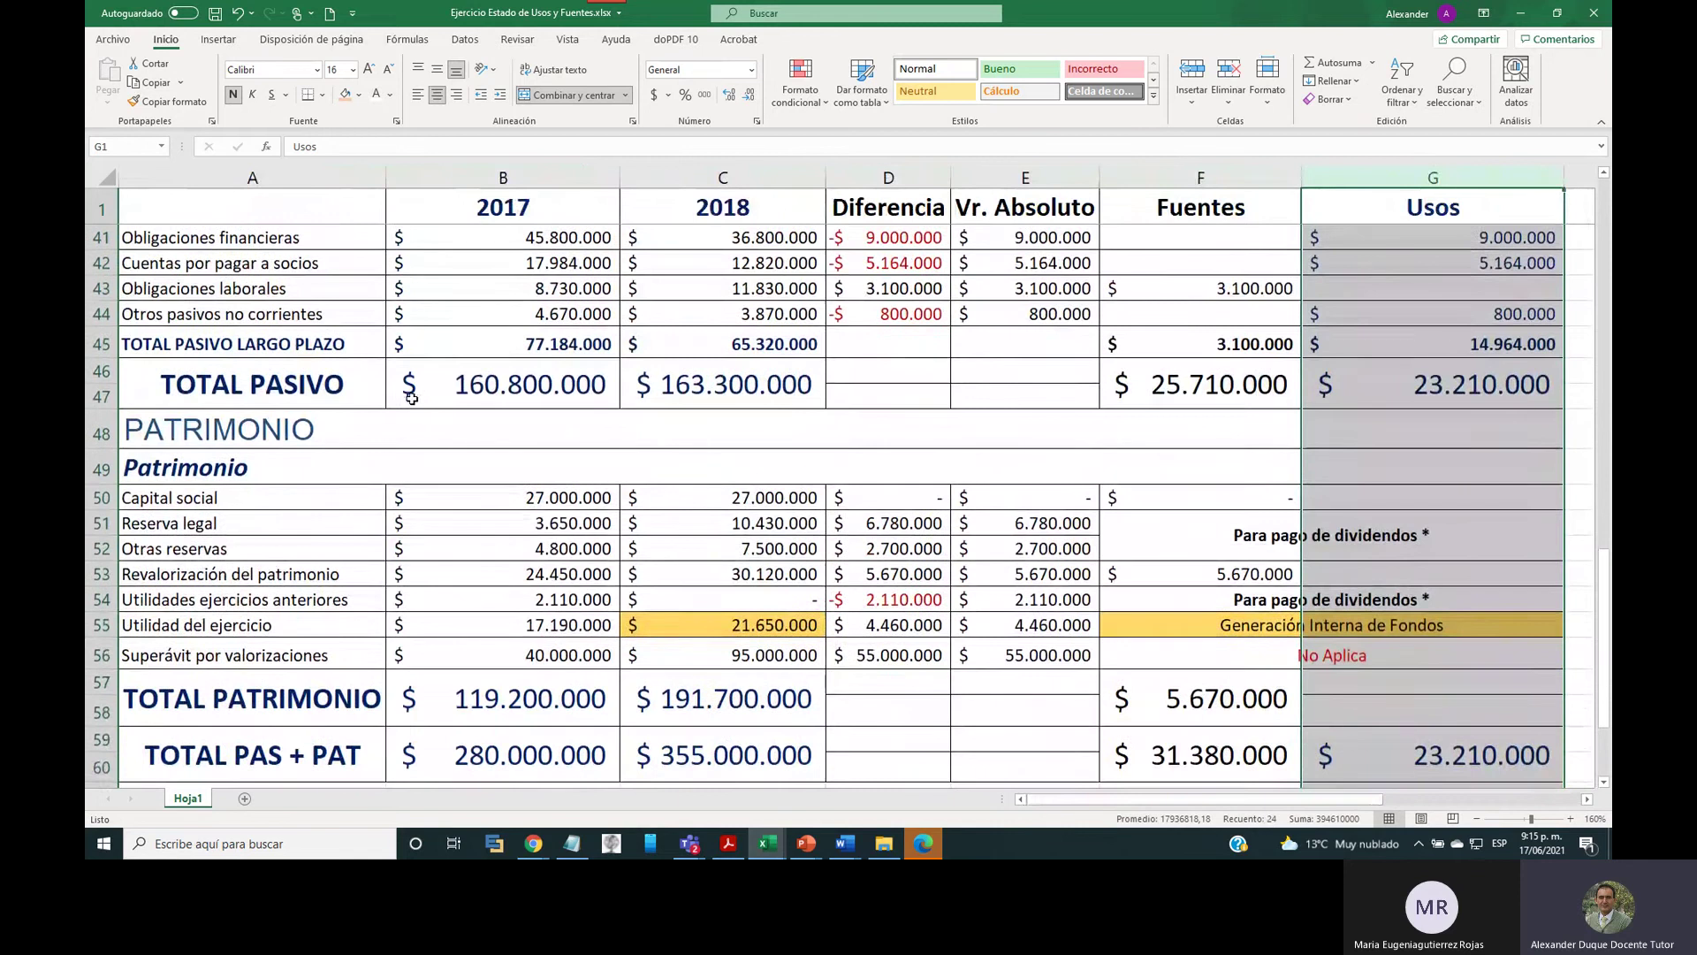
pyautogui.click(412, 399)
pyautogui.click(104, 237)
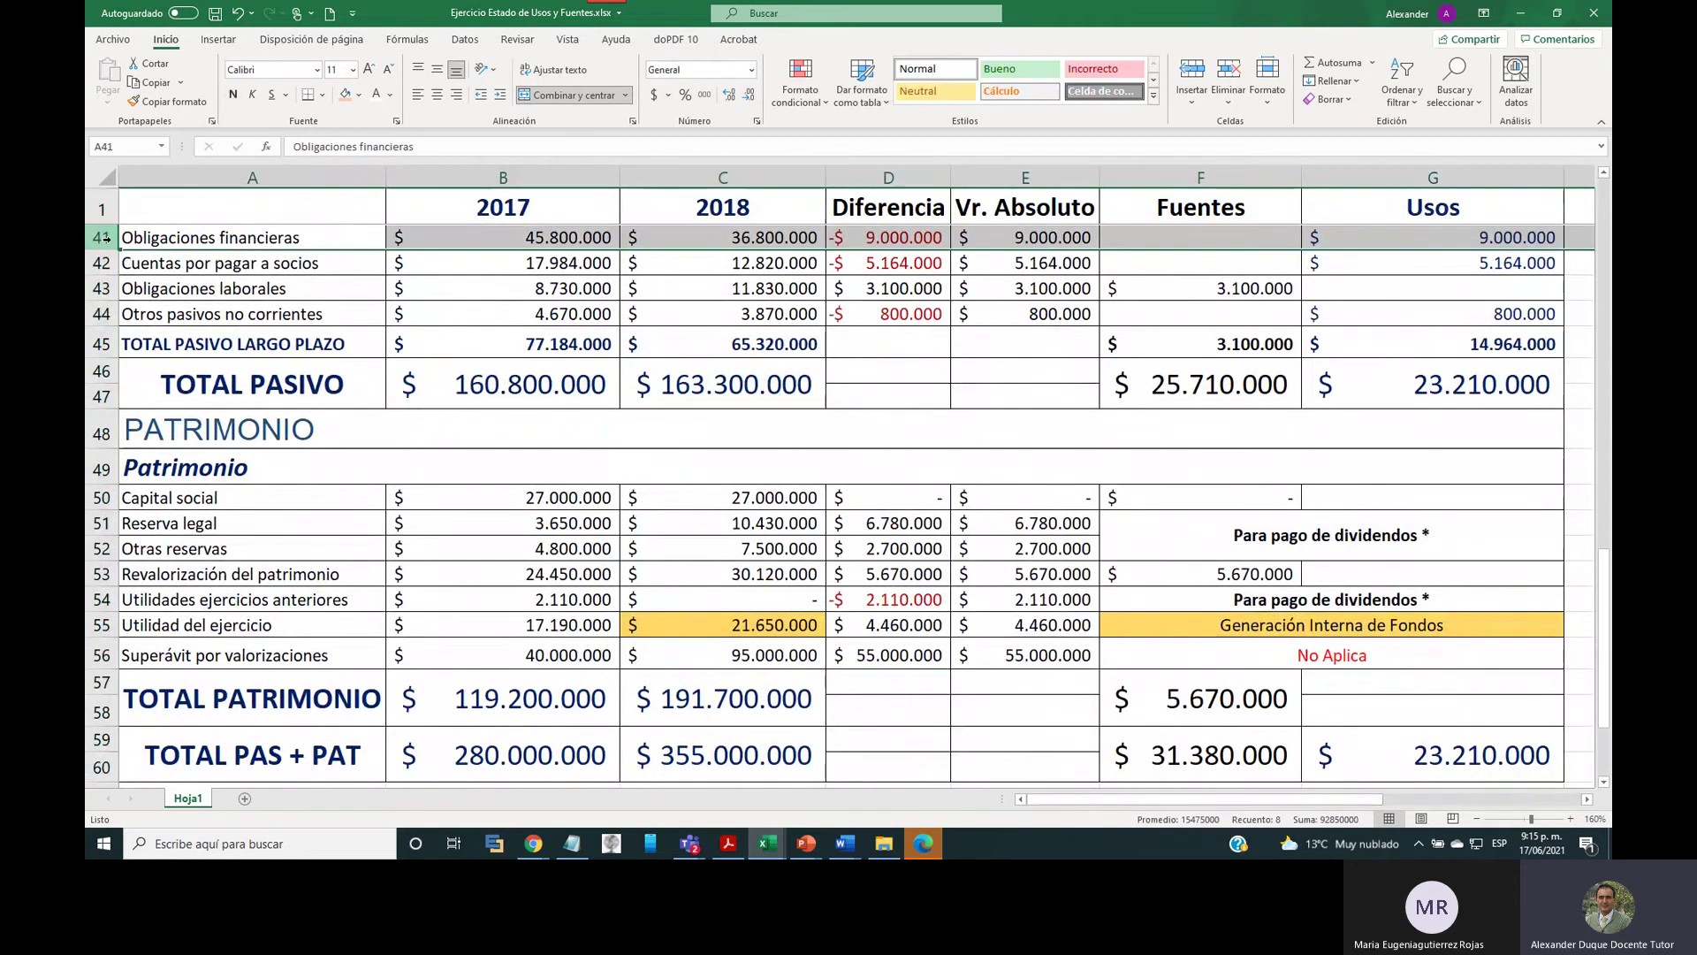
pyautogui.keyDown('ctrl'); pyautogui.click(108, 262); pyautogui.keyUp('ctrl')
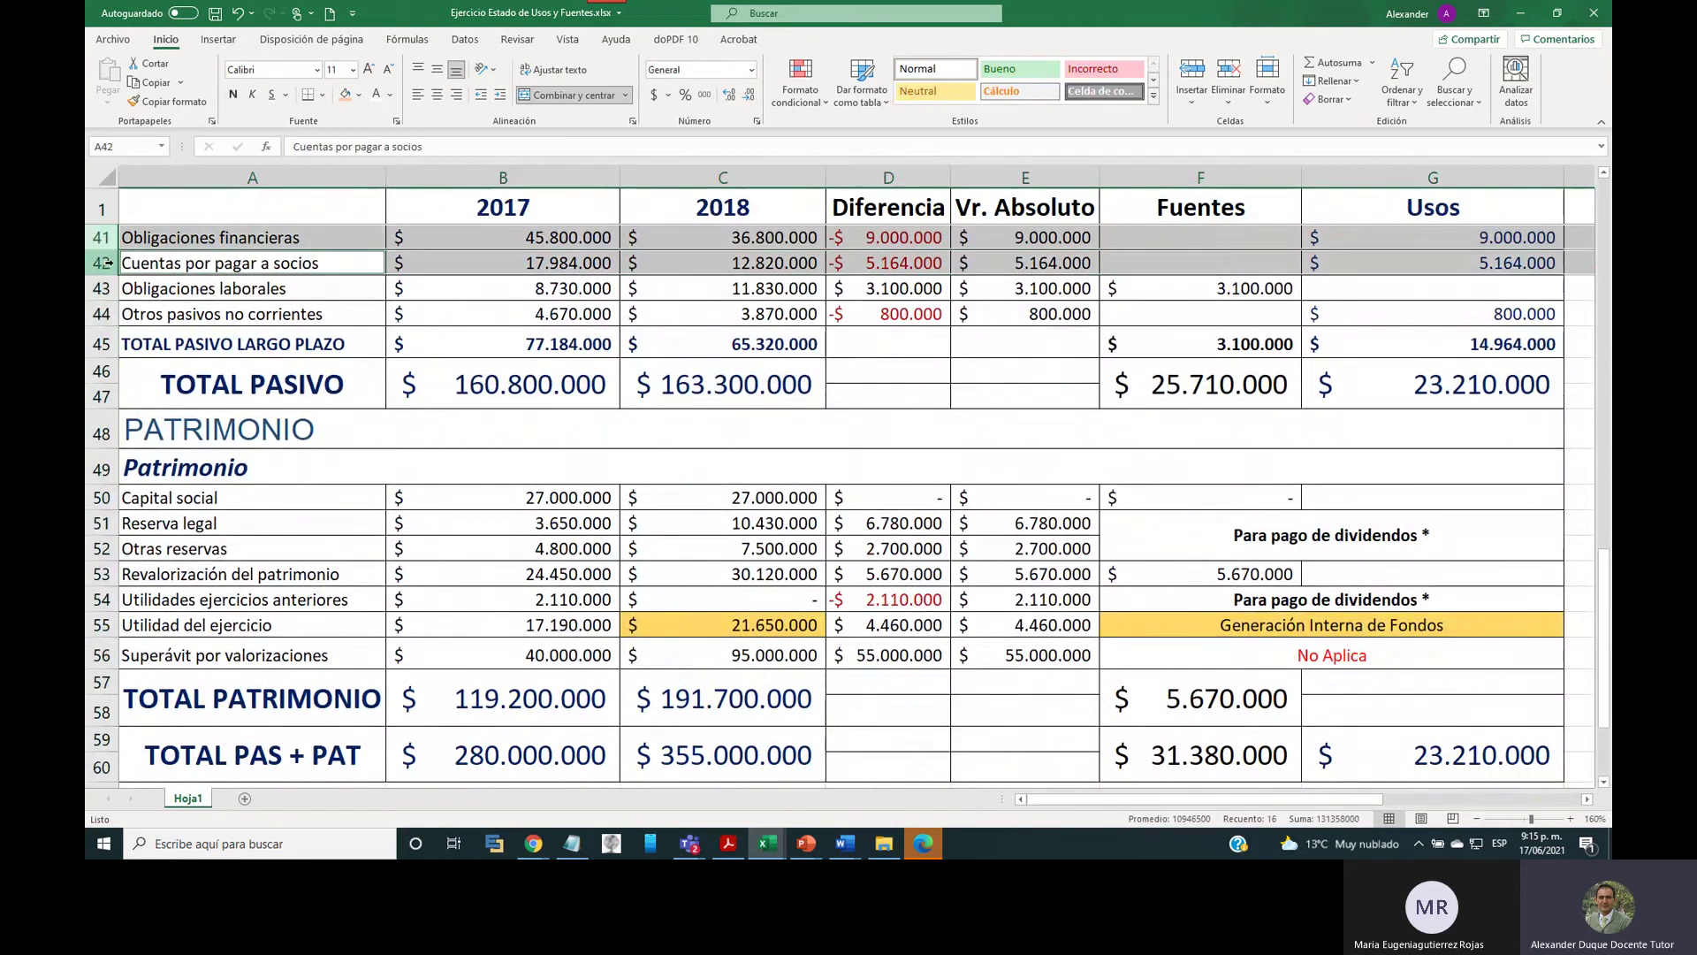
pyautogui.keyDown('ctrl'); pyautogui.click(97, 313); pyautogui.keyUp('ctrl')
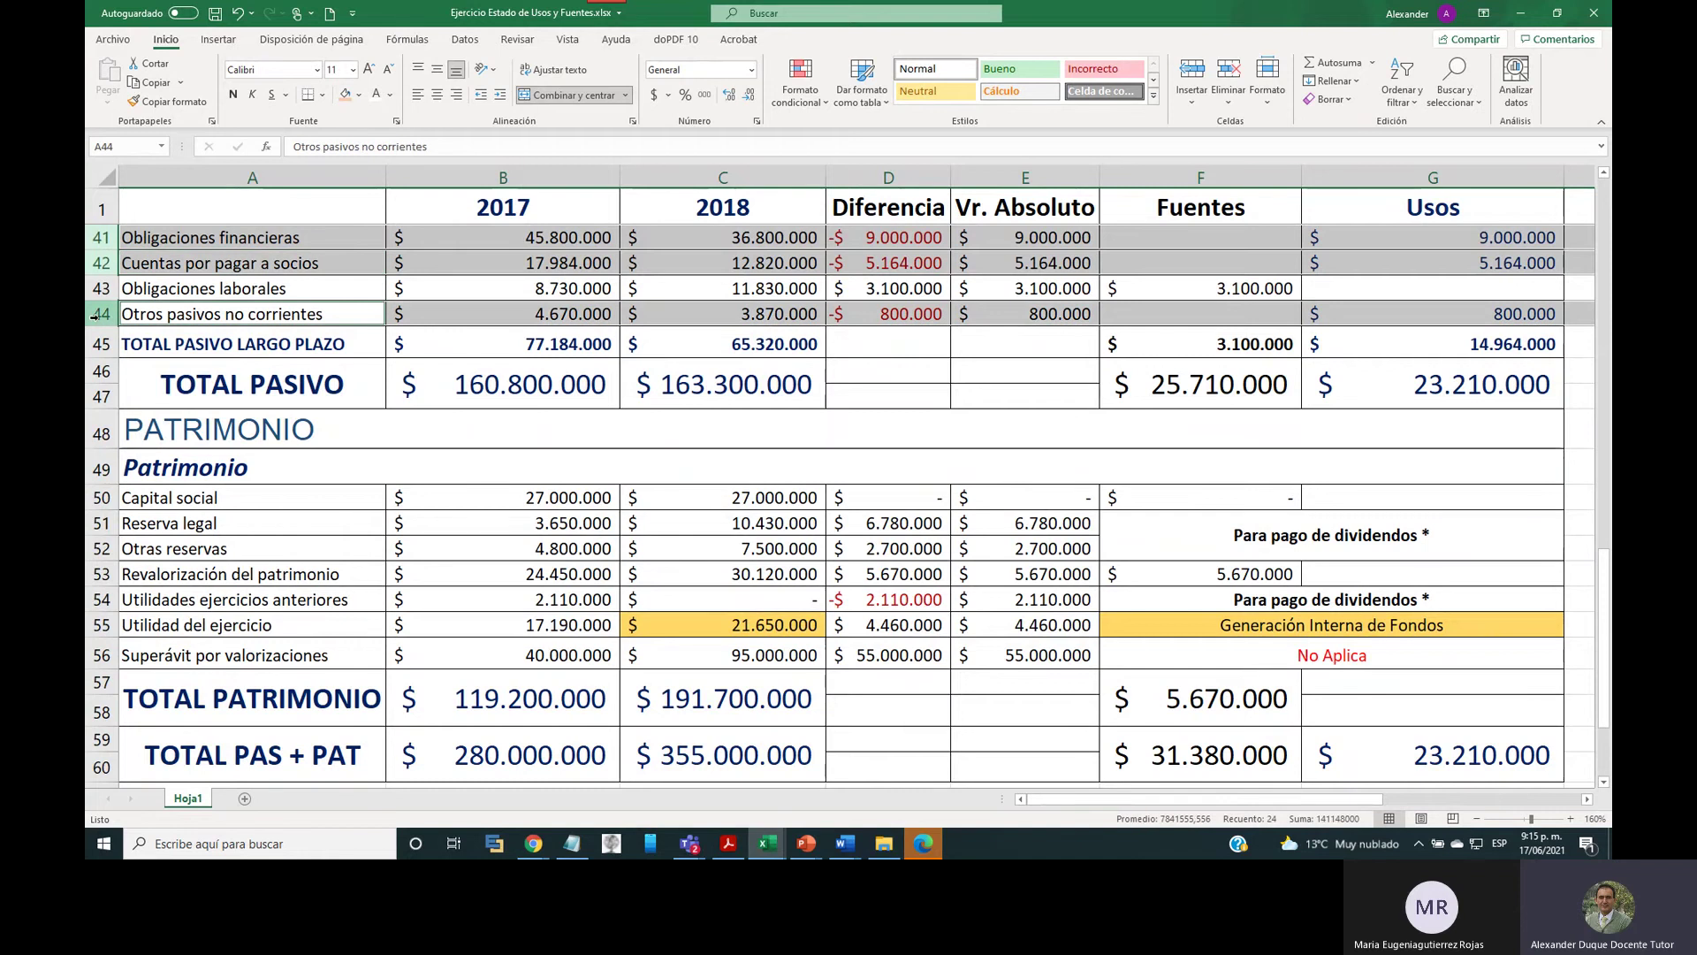
# Review the decrease lines of the long-term uses table and select the dividend payment note below the balance sheet.
pyautogui.moveTo(1325, 804); pyautogui.dragTo(1522, 807)
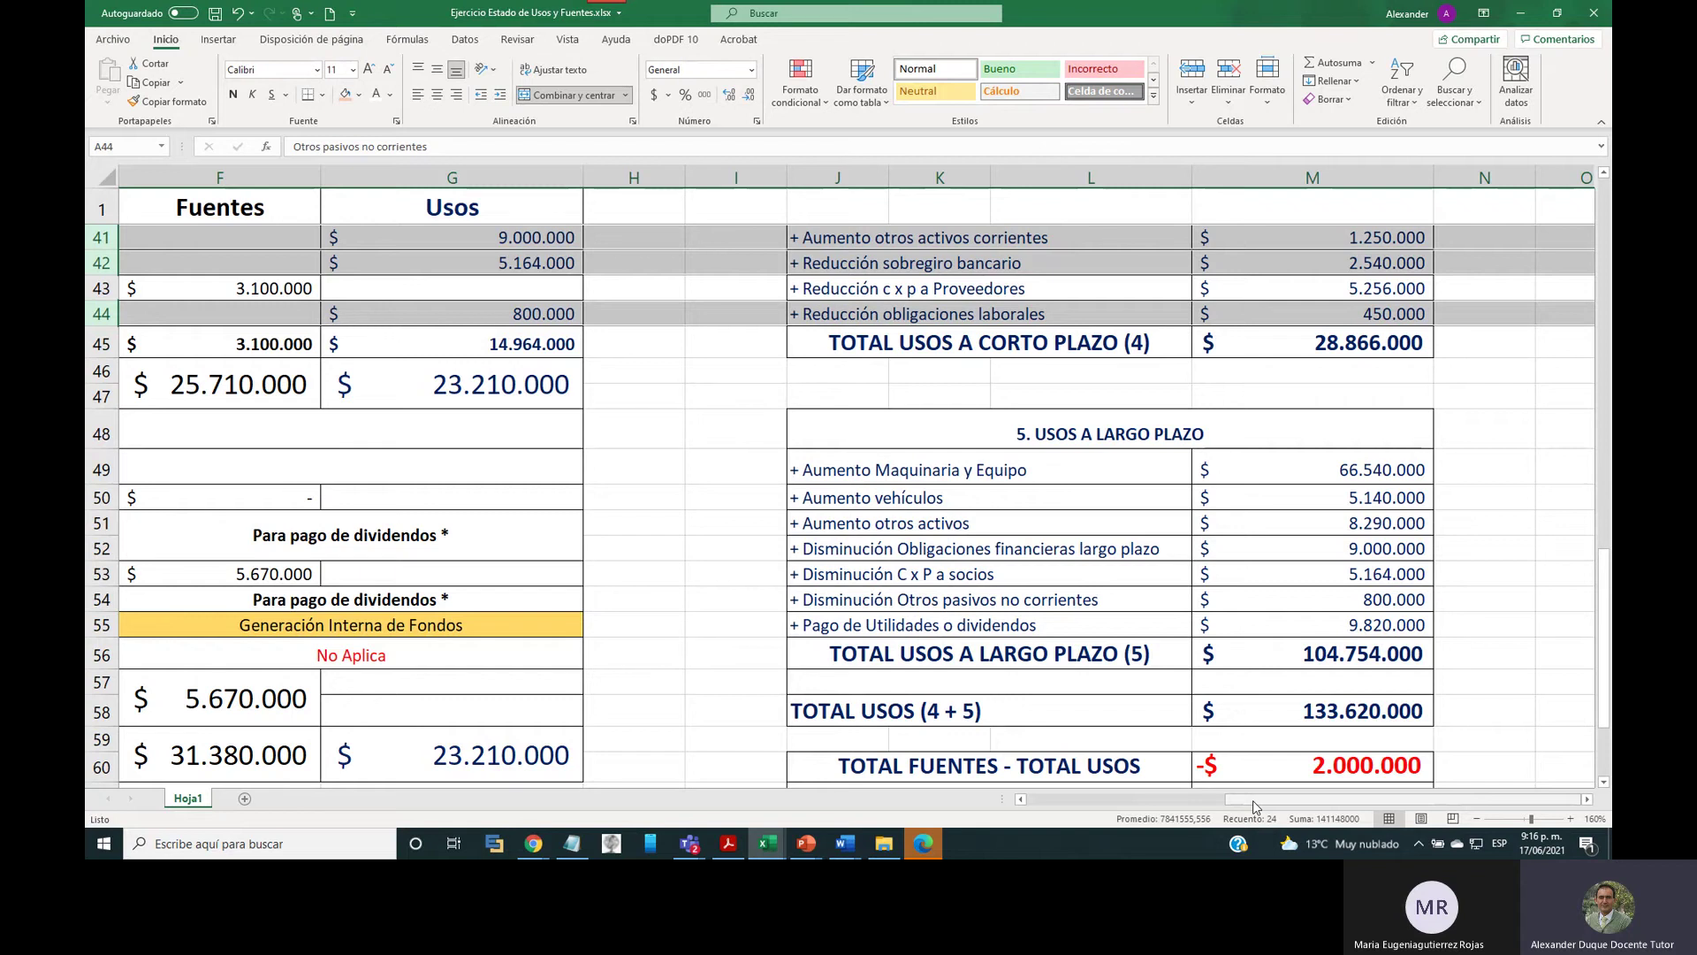
pyautogui.moveTo(1254, 799); pyautogui.dragTo(1136, 800)
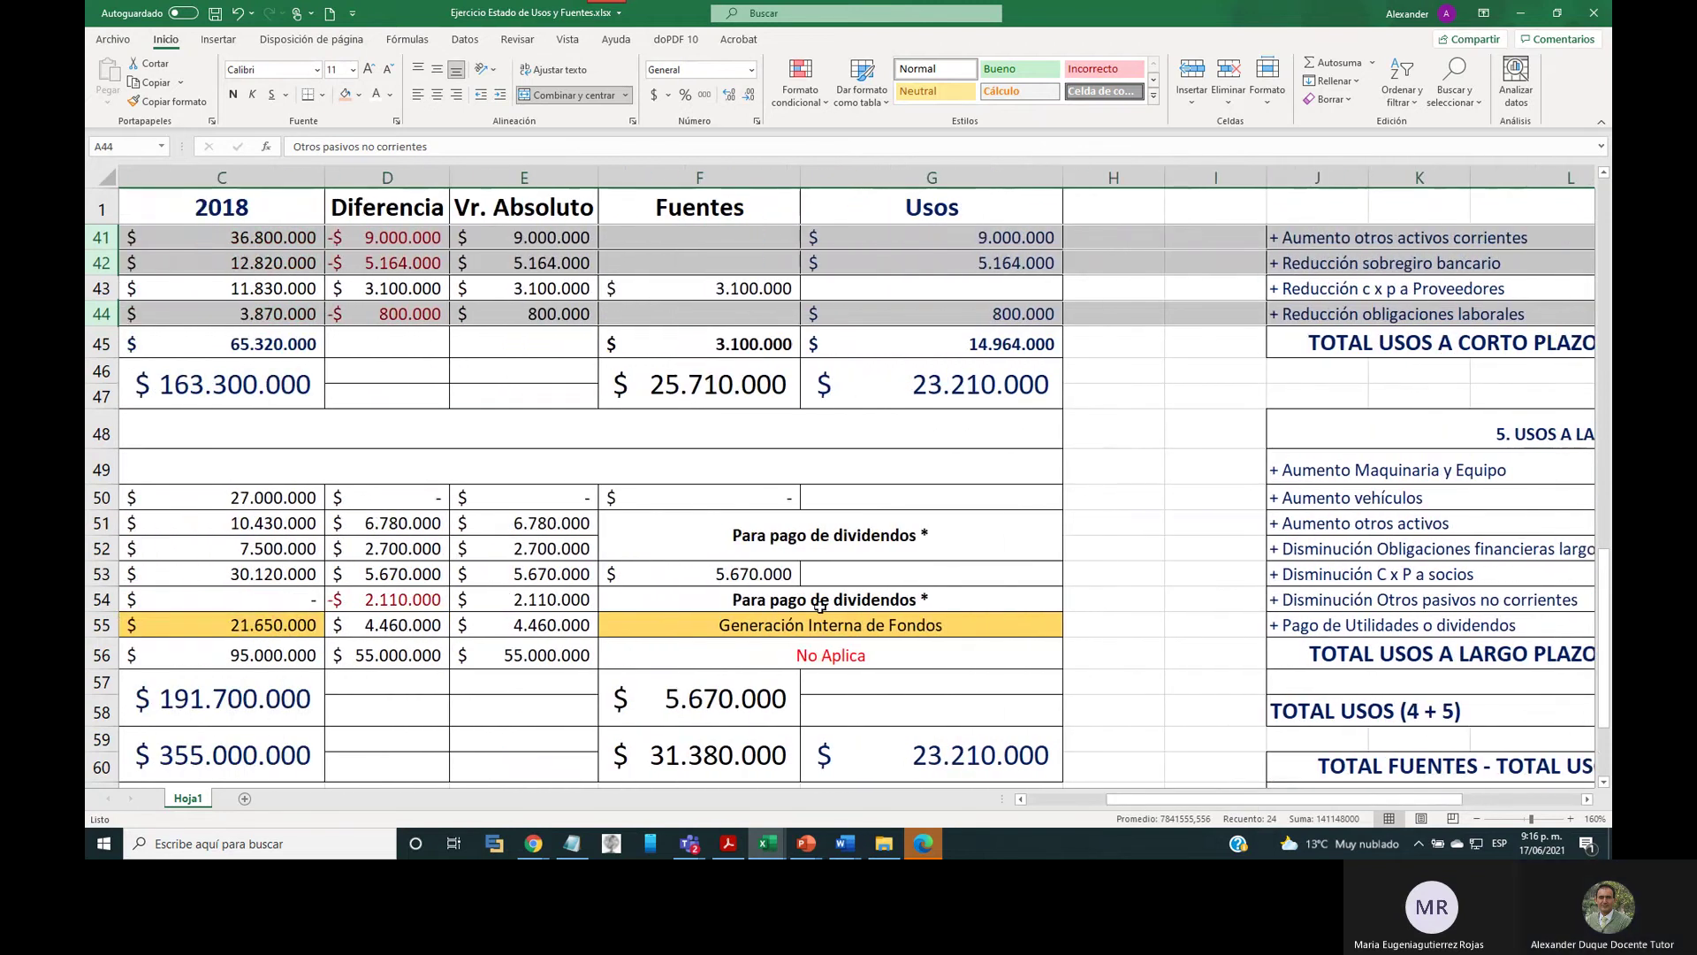
pyautogui.scroll(-3, 820, 607)
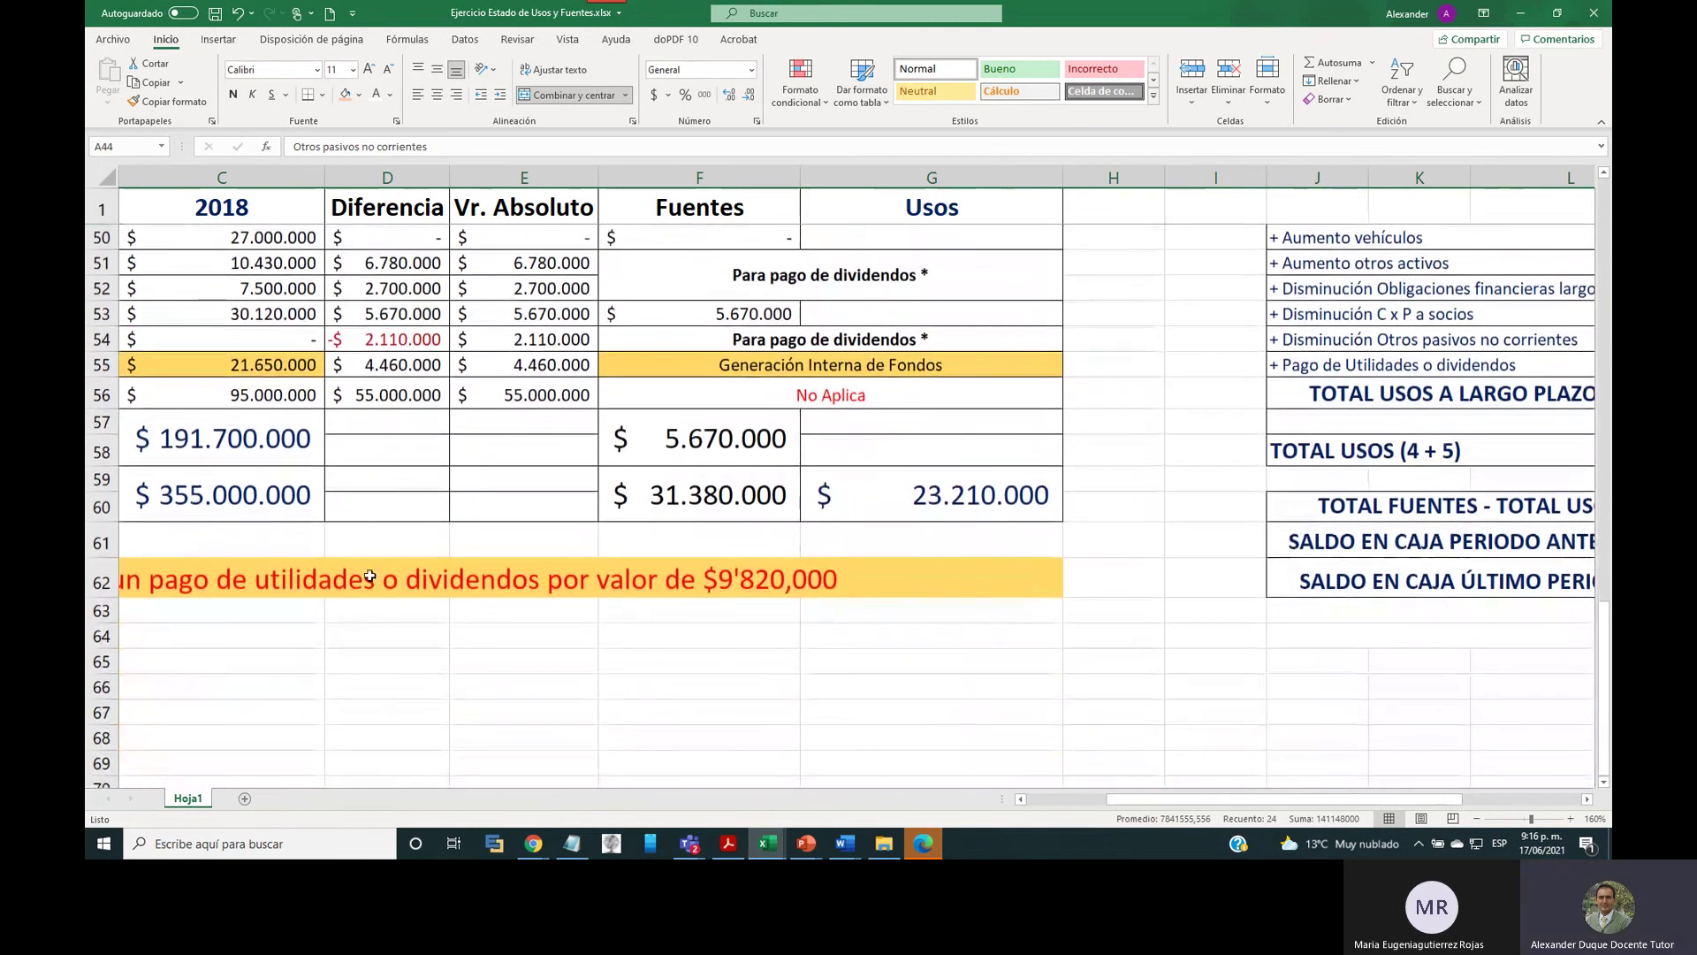
pyautogui.click(369, 576)
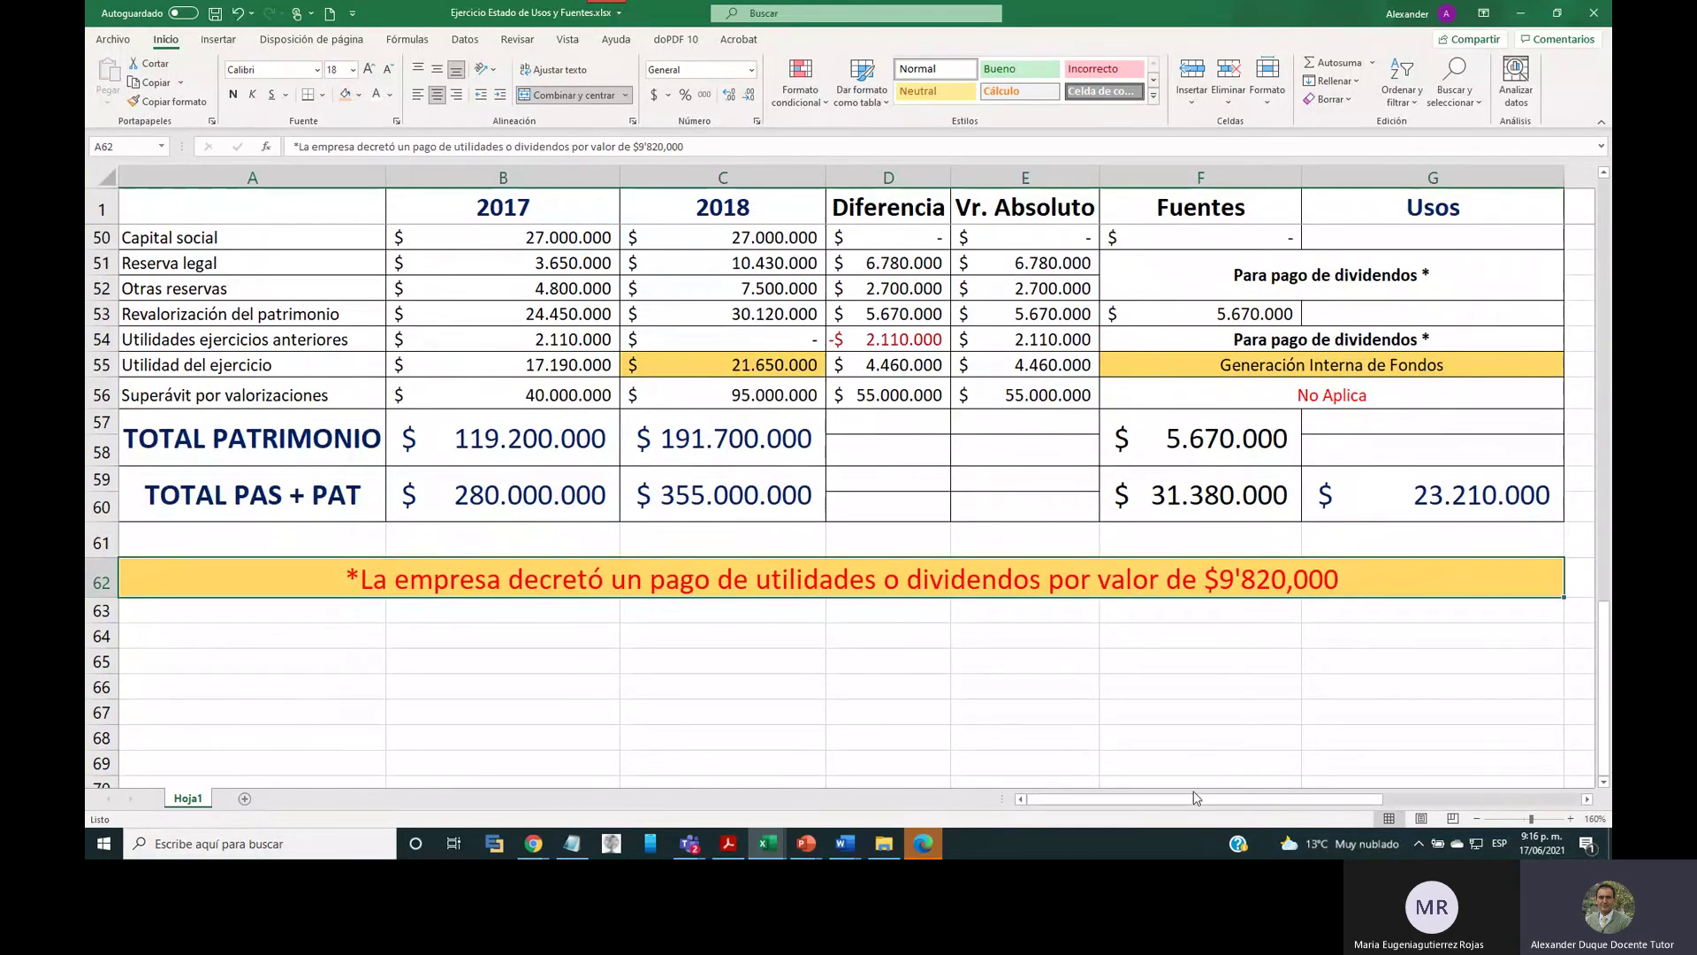
# Select the Pago de Utilidades o dividendos line with its amount, and all the long-term uses amounts including their total.
pyautogui.moveTo(1198, 800); pyautogui.dragTo(1463, 802)
pyautogui.click(937, 365)
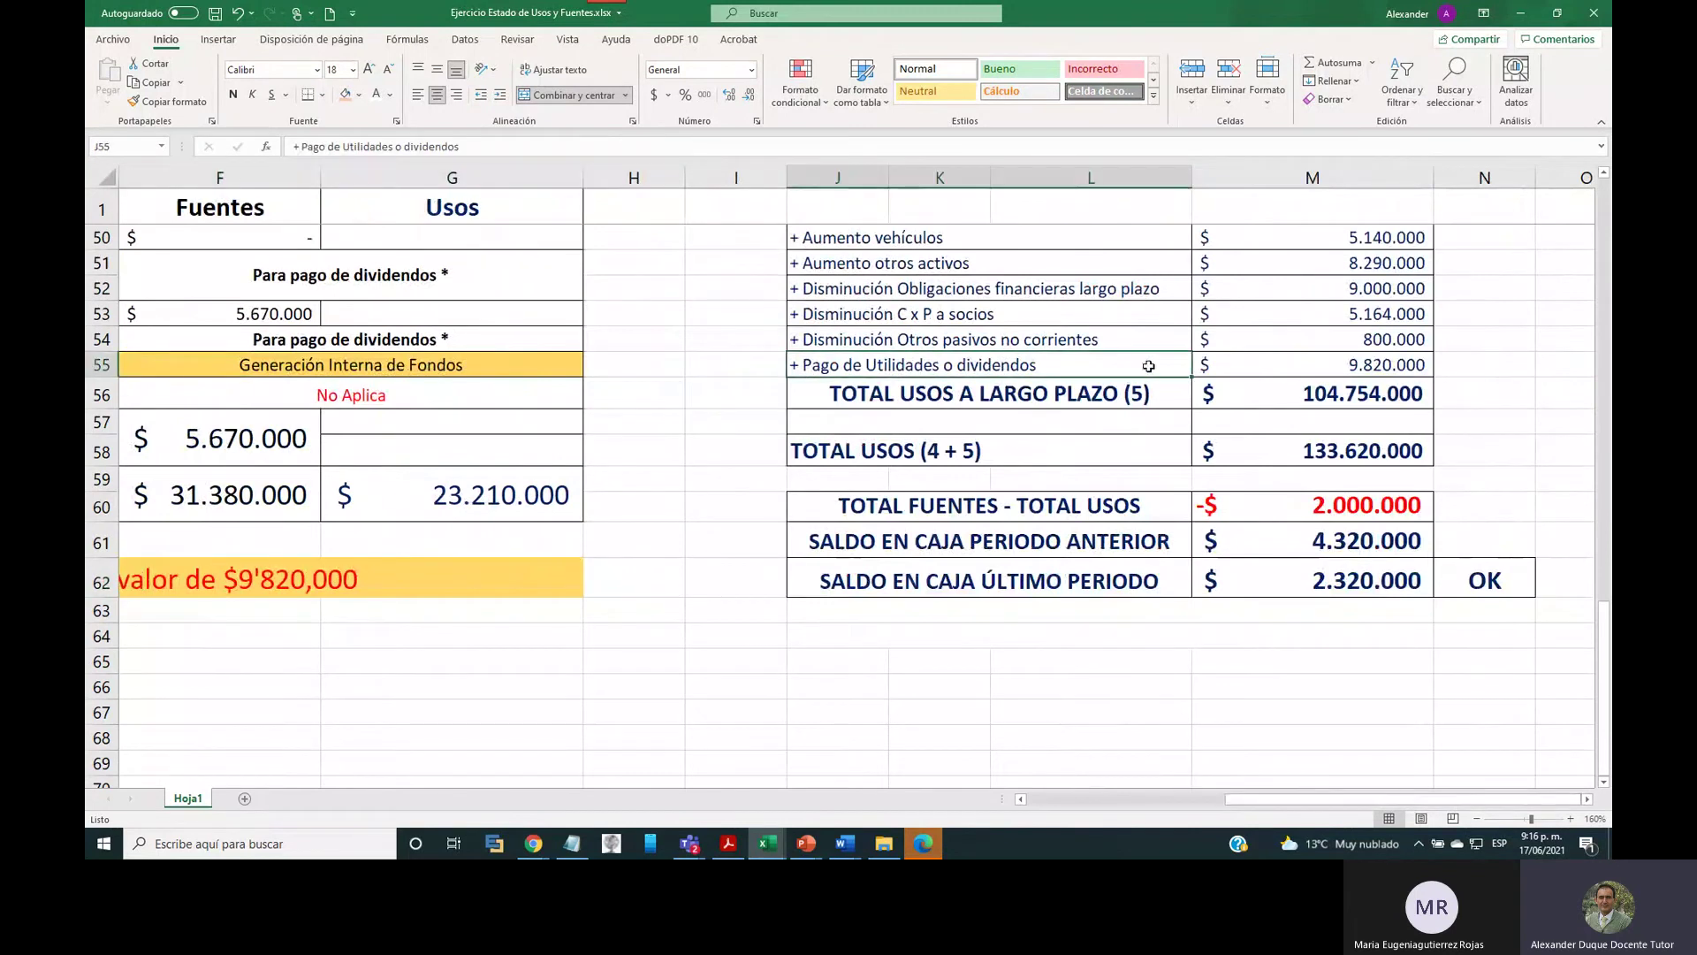
pyautogui.moveTo(1148, 366); pyautogui.dragTo(1273, 364)
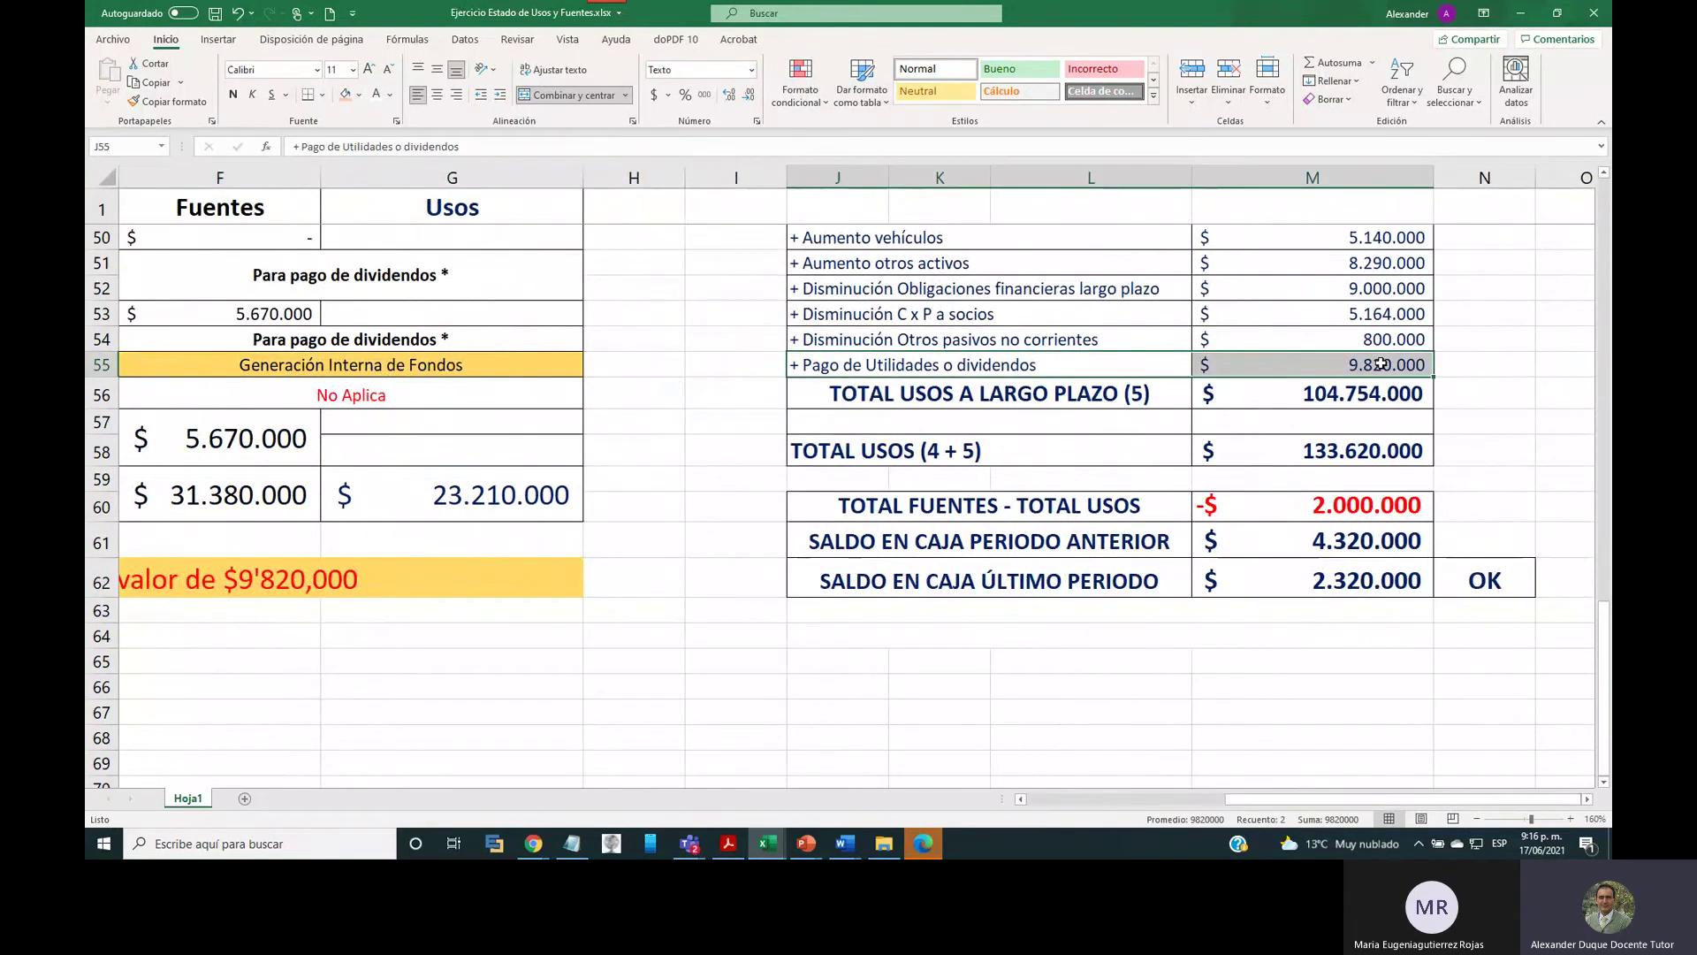
pyautogui.scroll(2, 1381, 364)
pyautogui.moveTo(1366, 393); pyautogui.dragTo(1388, 569)
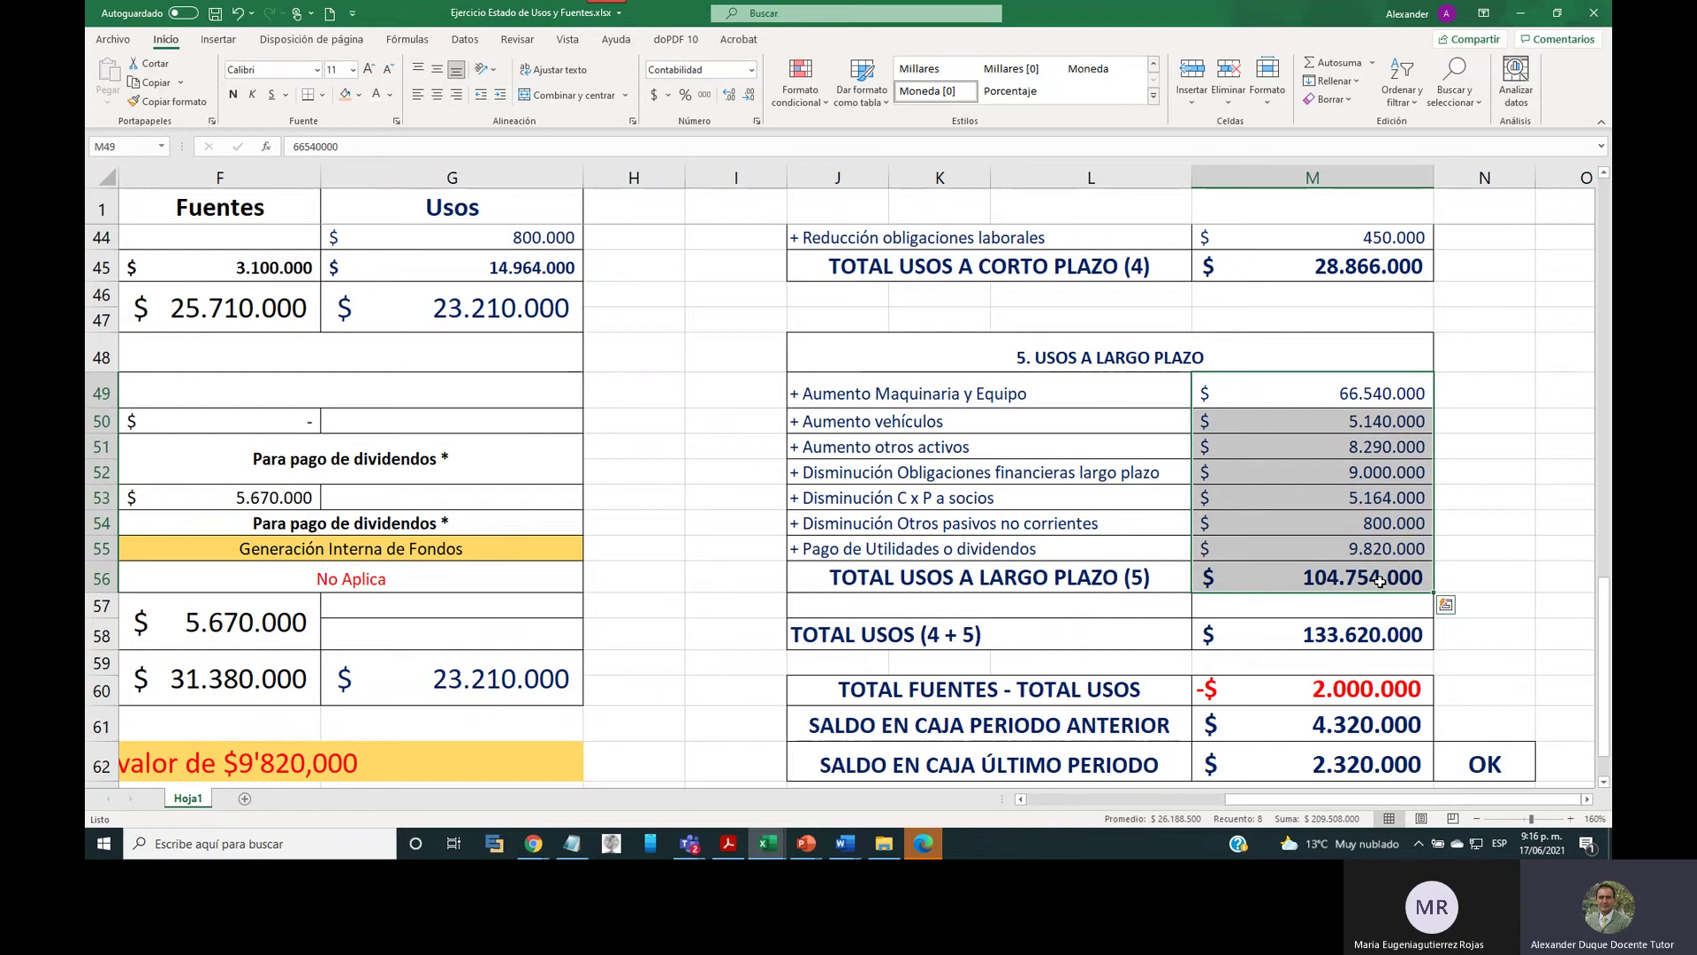
# Select the short-term and long-term uses totals together, and the TOTAL USOS (4 + 5) line with its amount.
pyautogui.click(1326, 575)
pyautogui.moveTo(1036, 570); pyautogui.dragTo(1233, 573)
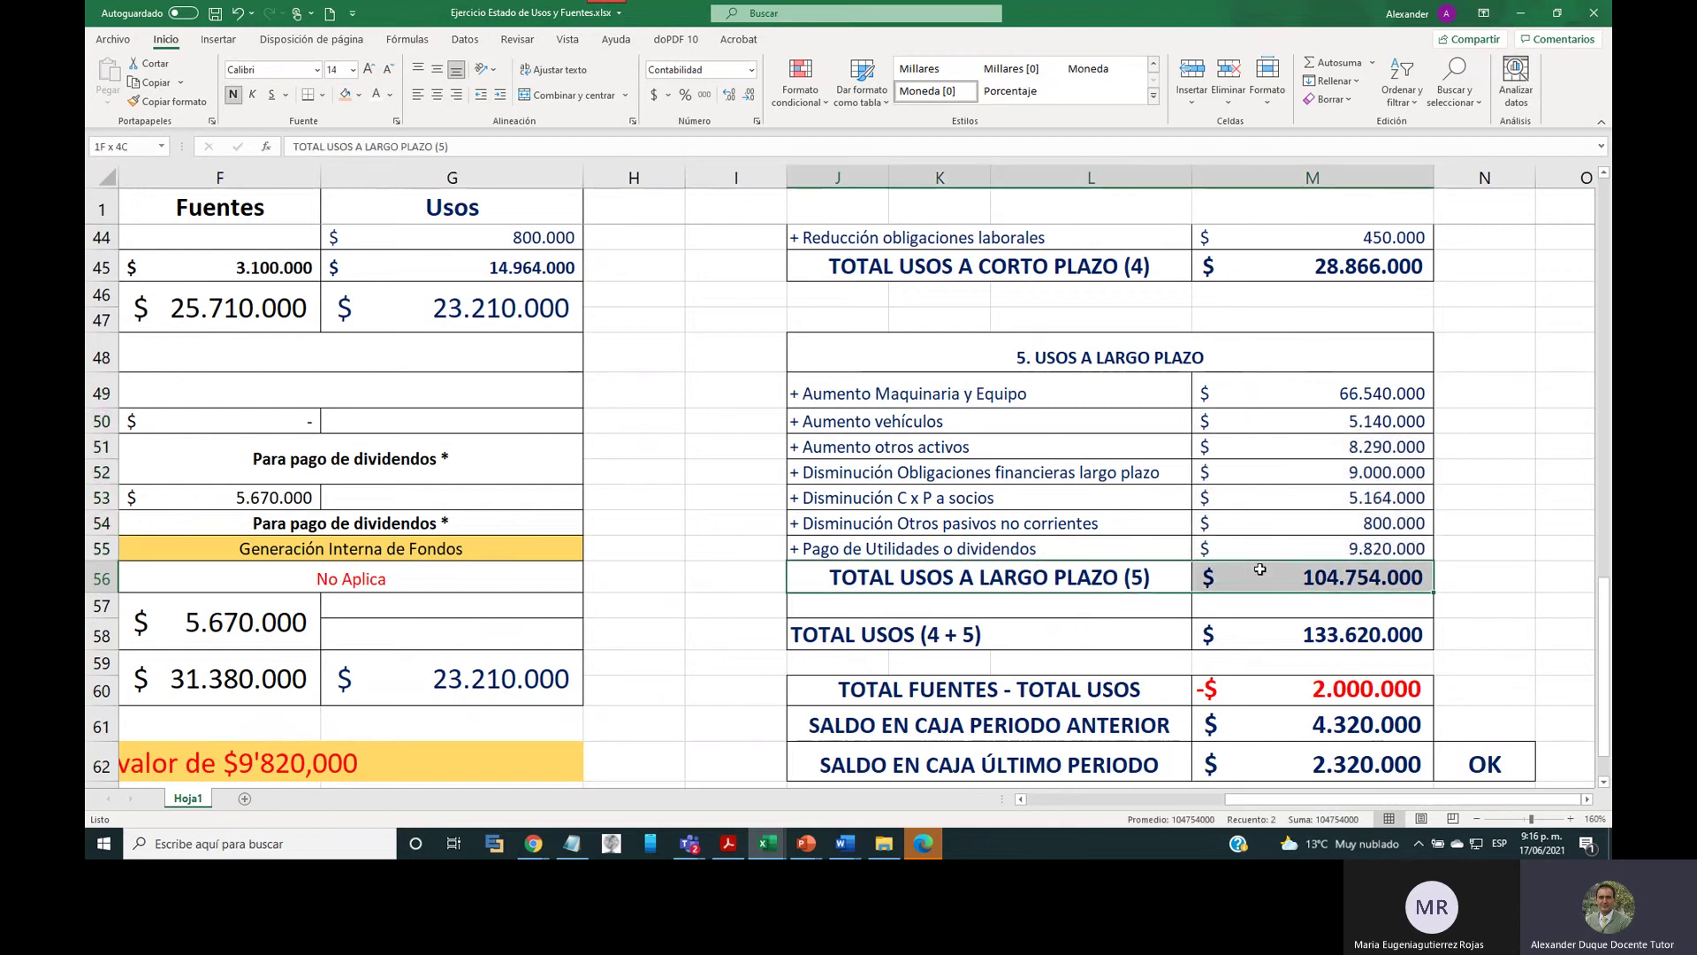
pyautogui.keyDown('shift'); pyautogui.click(1058, 265); pyautogui.keyUp('shift')
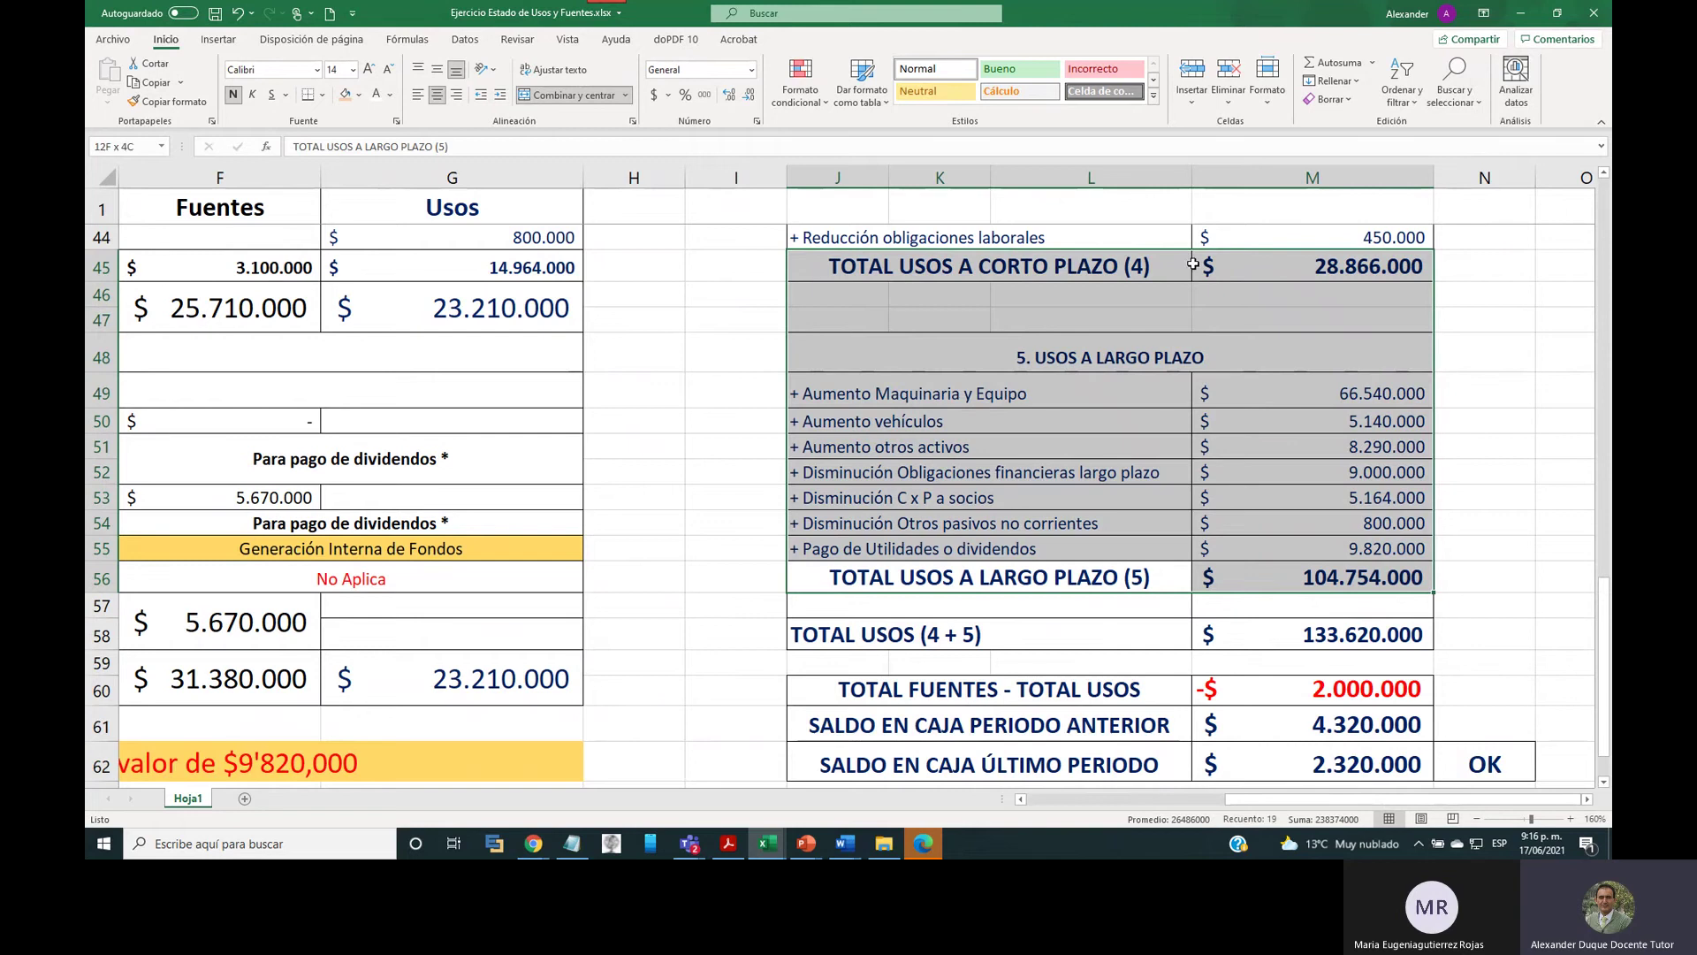
pyautogui.click(1258, 382)
pyautogui.click(1223, 268)
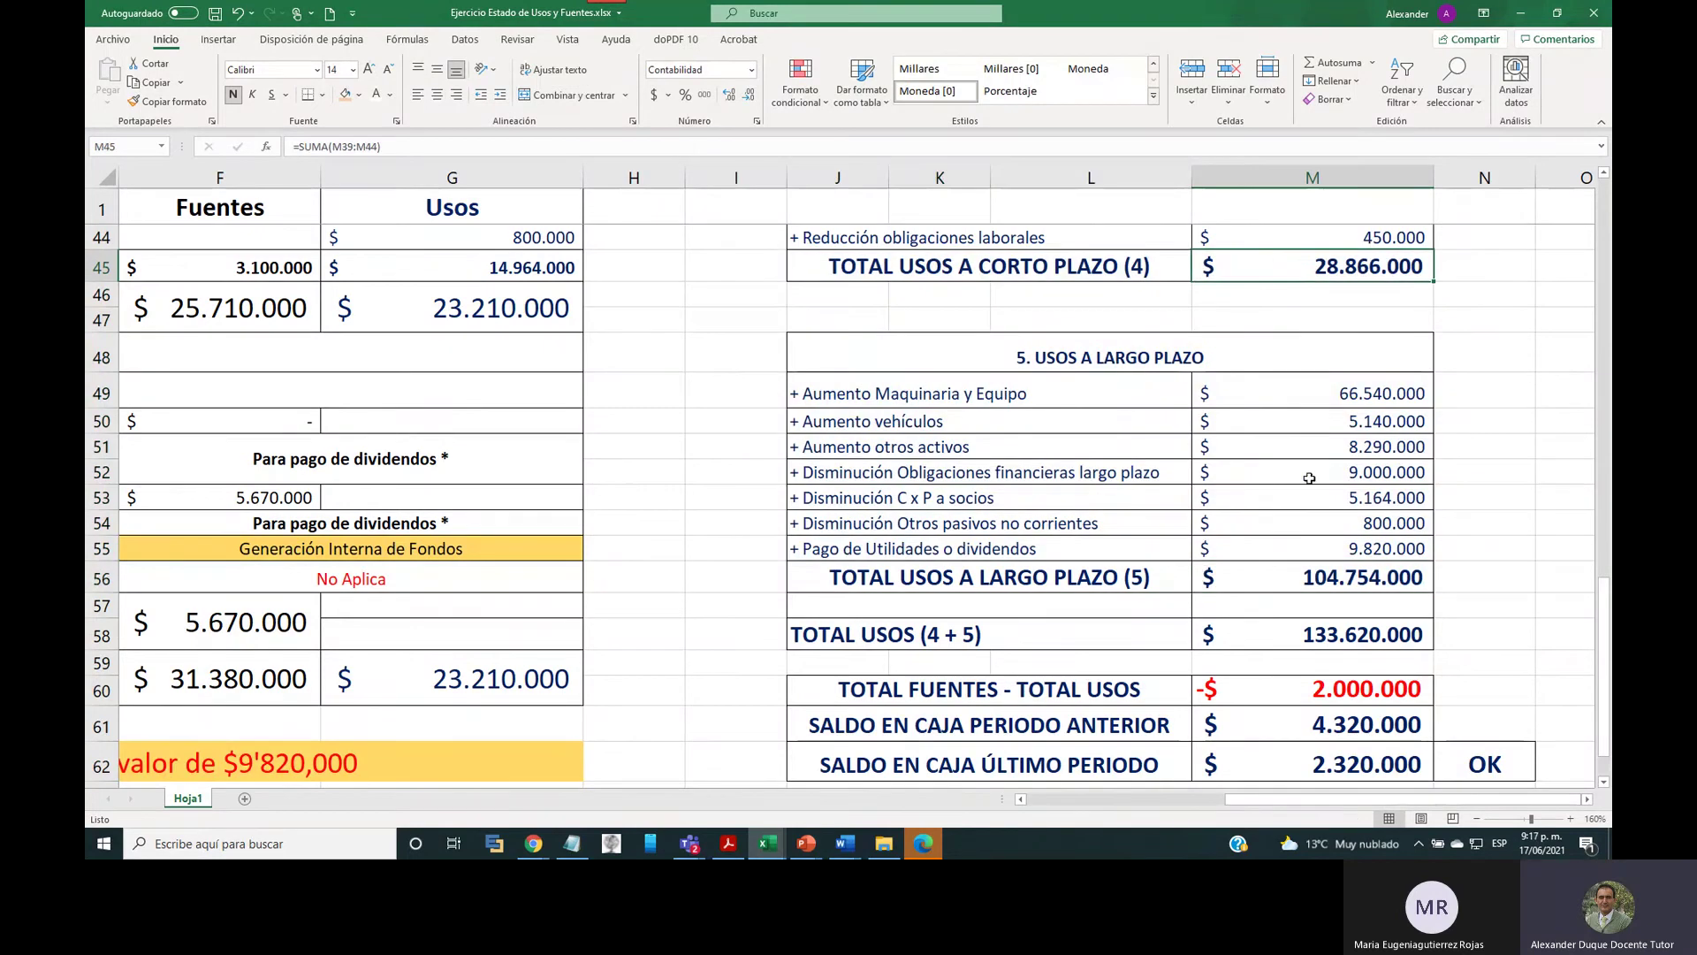
pyautogui.keyDown('ctrl'); pyautogui.click(1309, 577); pyautogui.keyUp('ctrl')
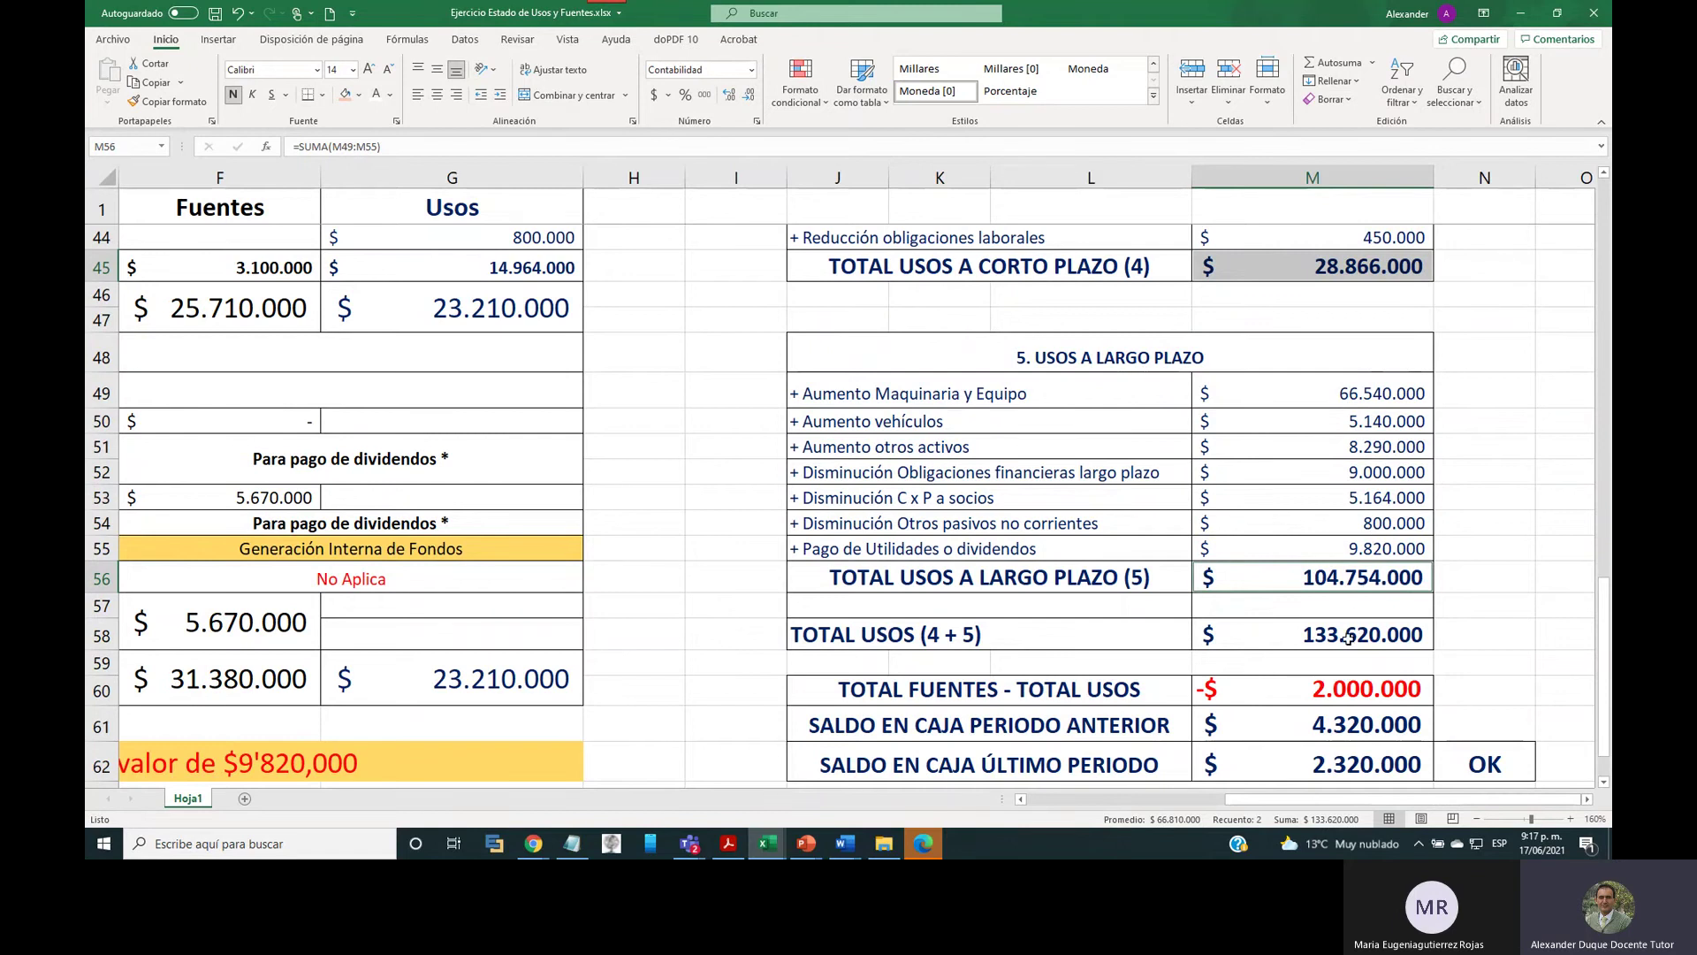
pyautogui.moveTo(992, 635); pyautogui.dragTo(1325, 643)
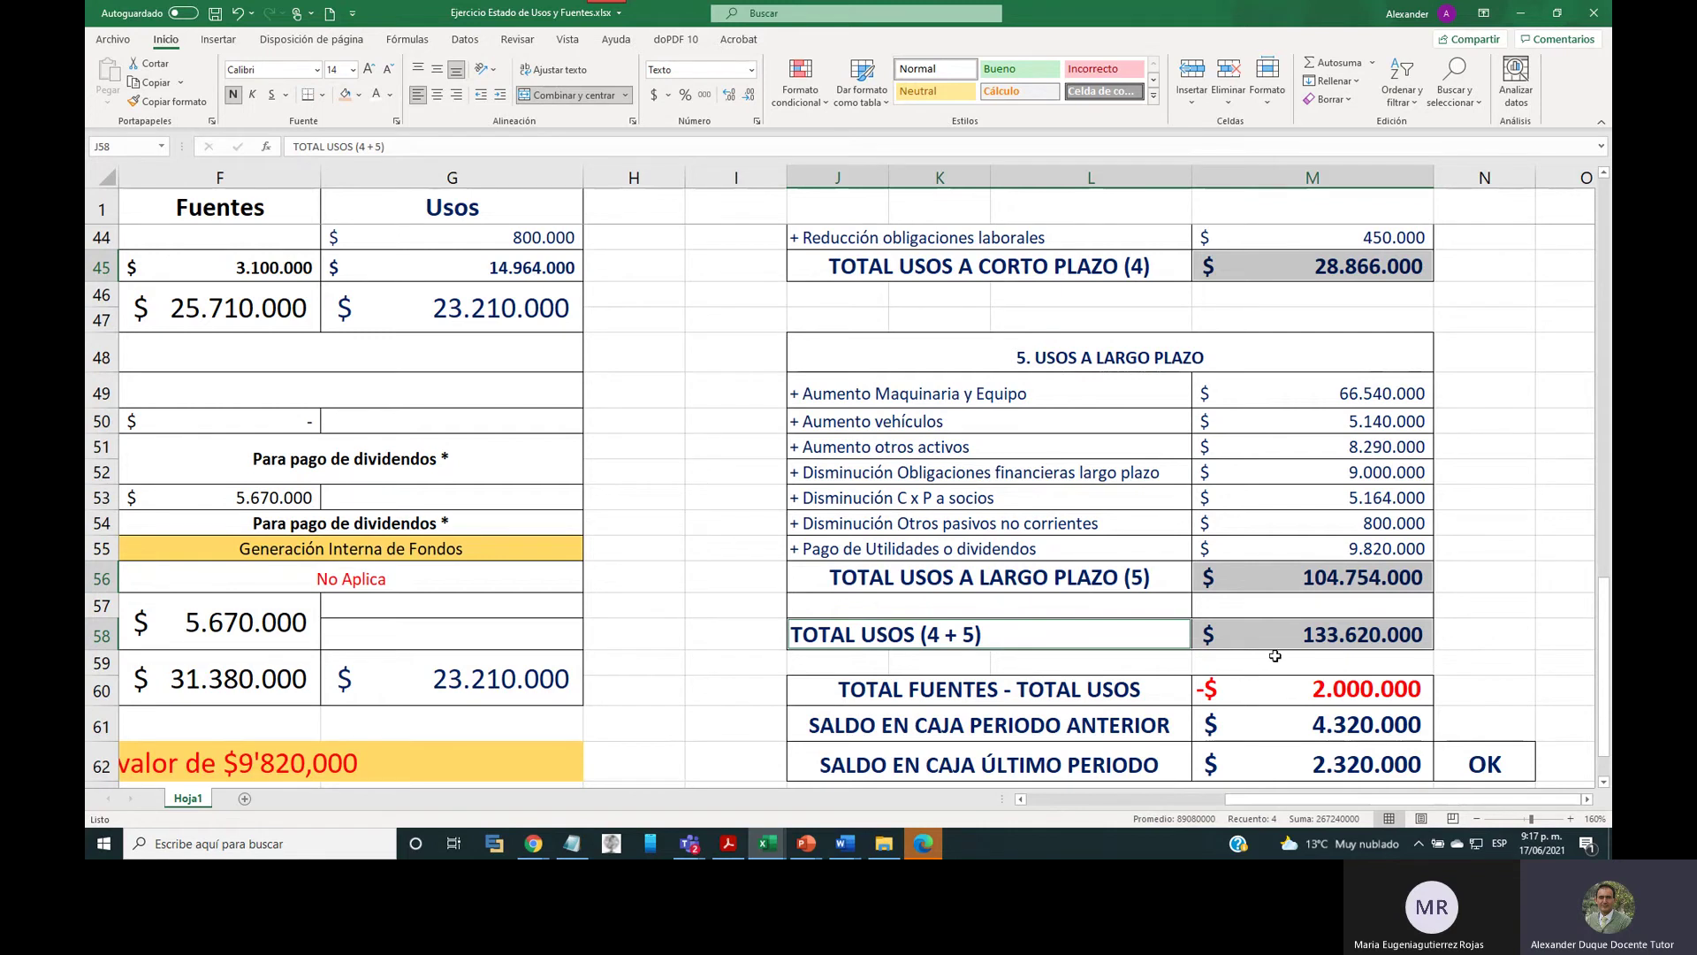
# Select the TOTAL FUENTES (1 + 2 + 3) line with its amount.
pyautogui.scroll(9, 1313, 657)
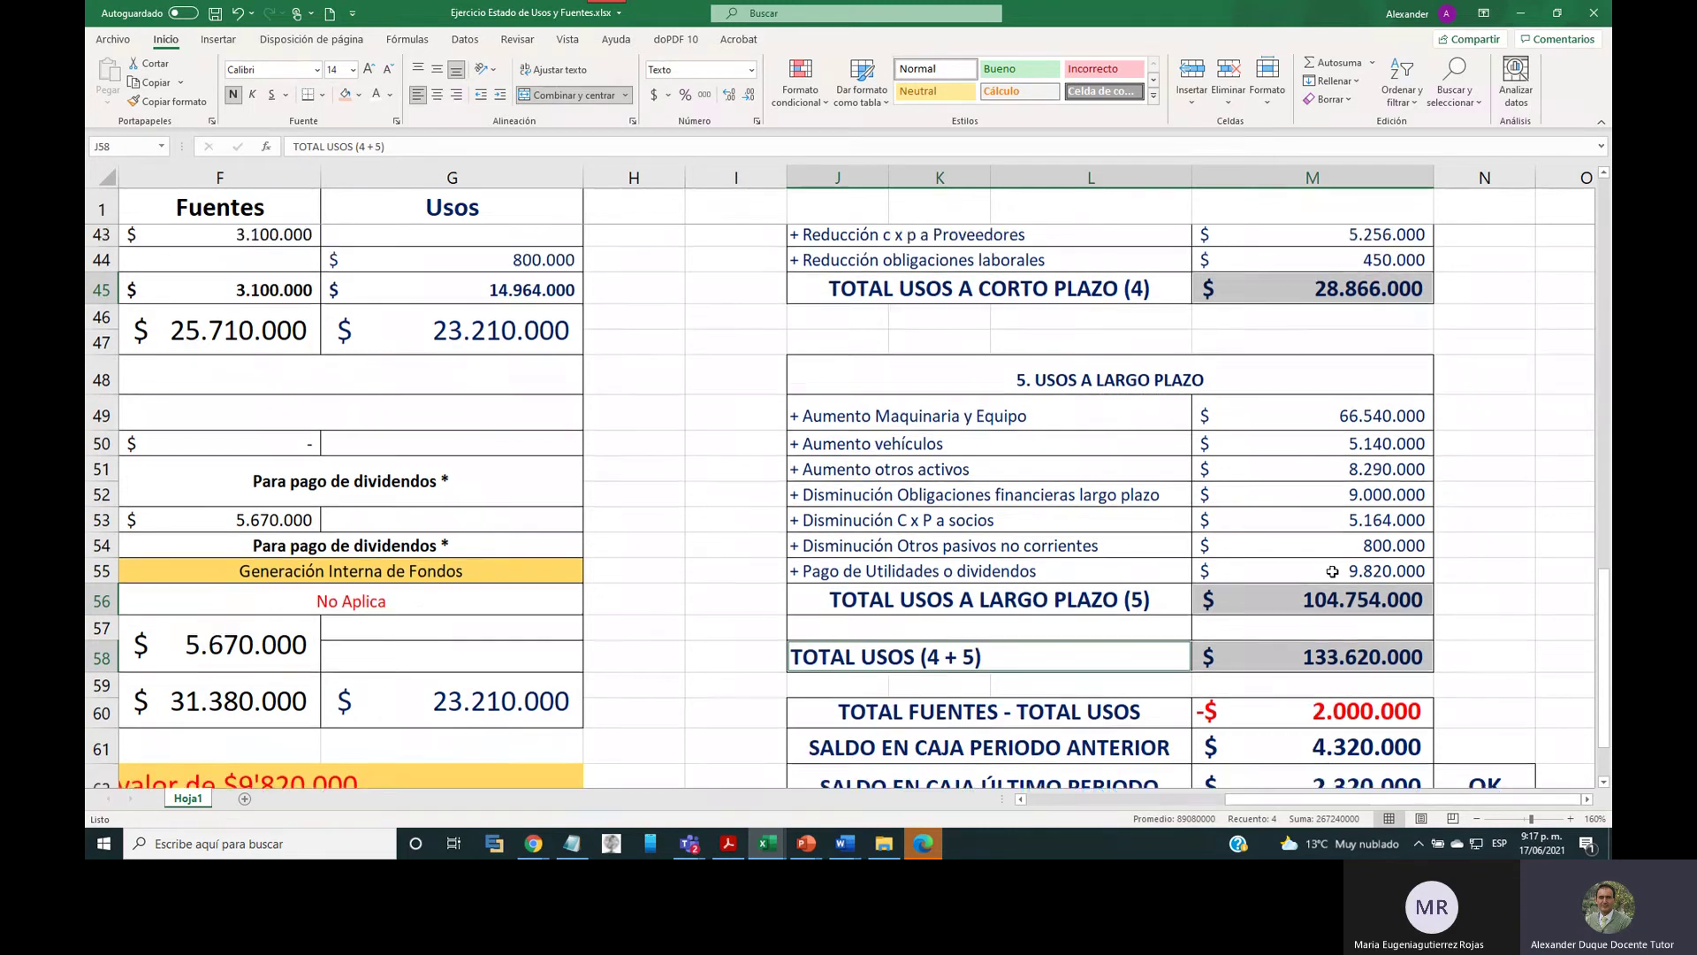
pyautogui.scroll(-3, 1329, 566)
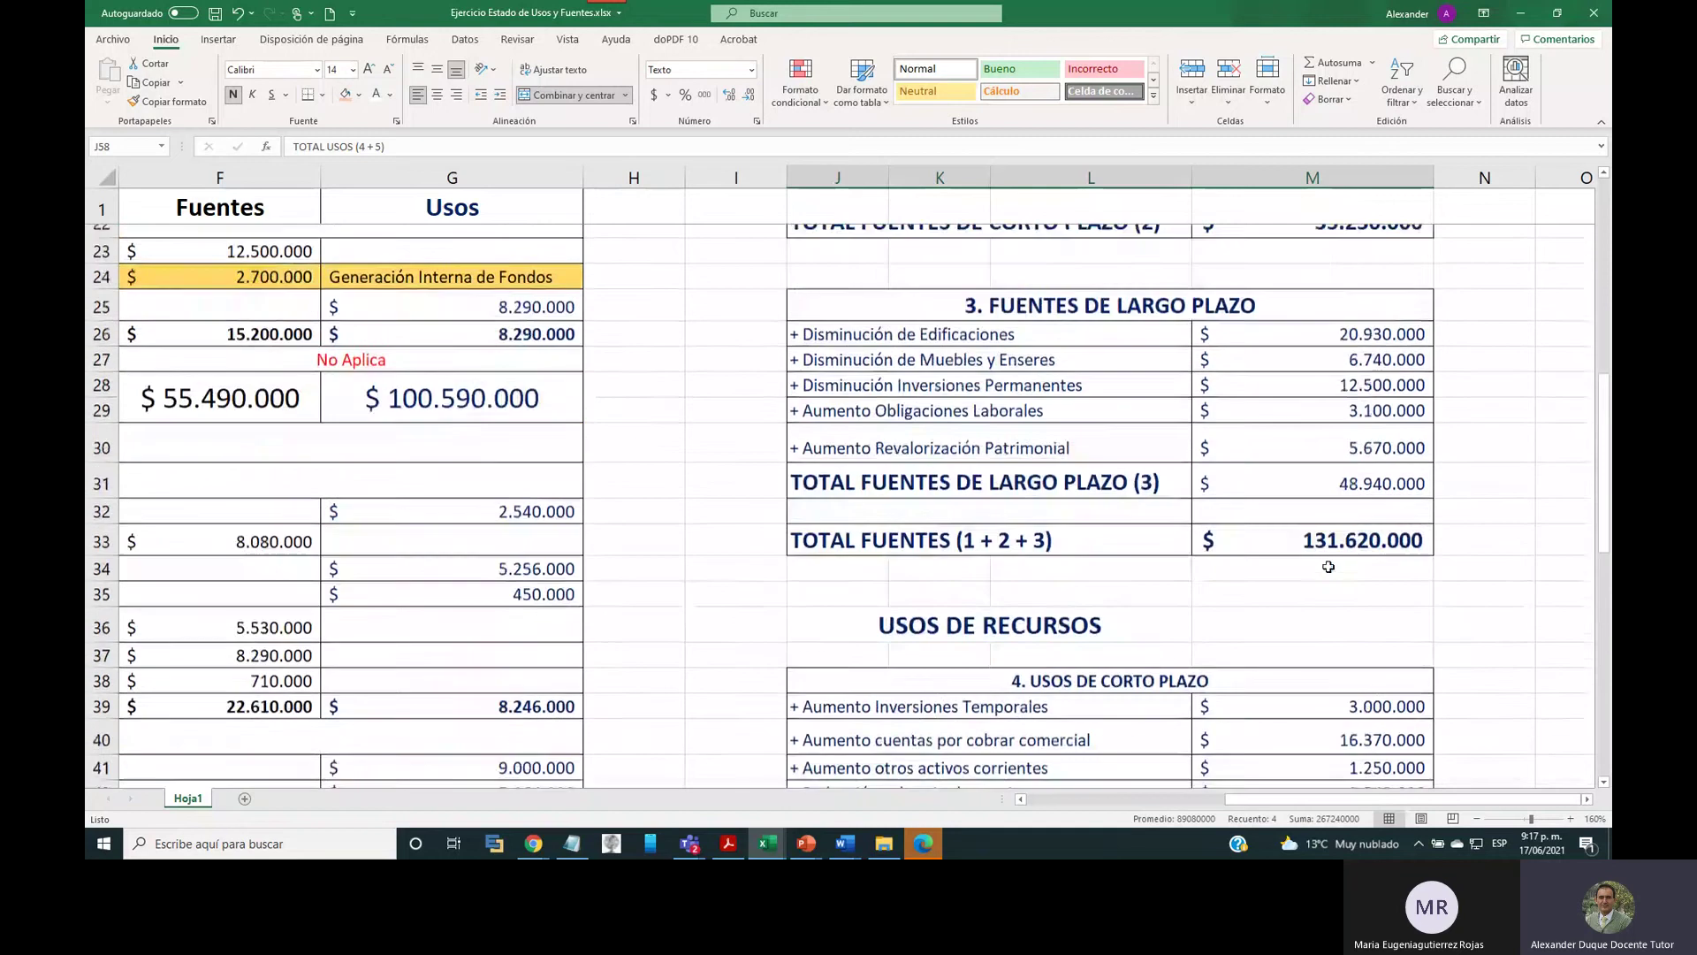
pyautogui.click(1301, 444)
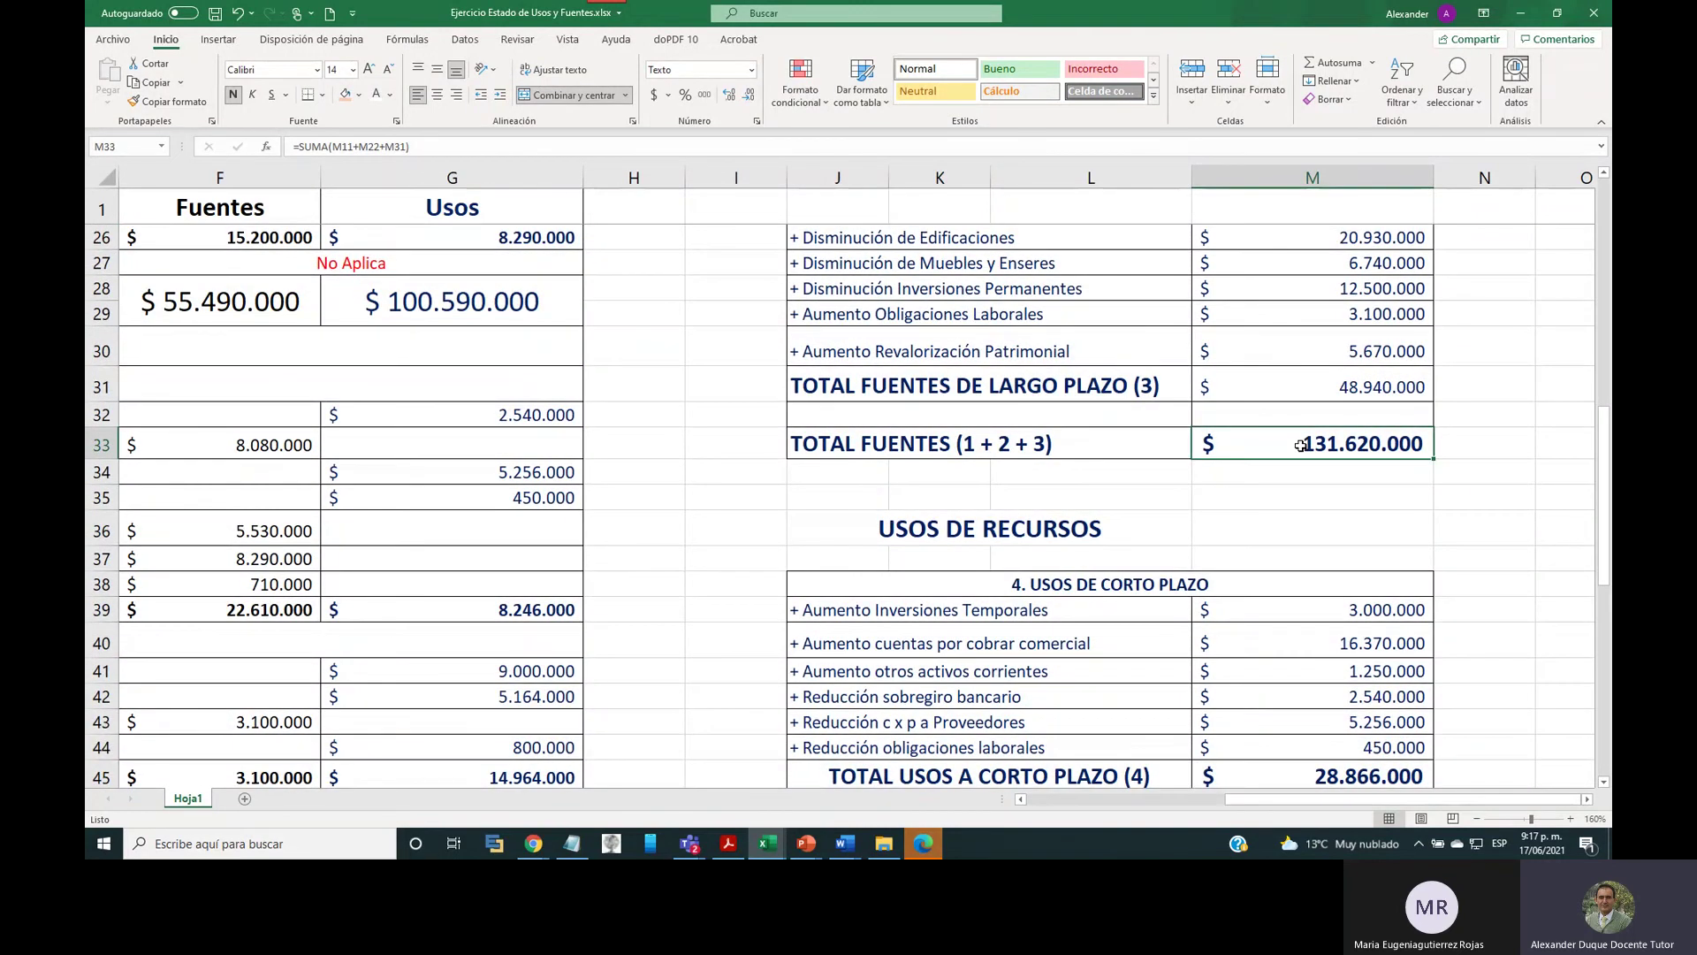
pyautogui.moveTo(1301, 444)
pyautogui.mouseDown()
pyautogui.moveTo(1096, 442)
pyautogui.moveTo(1277, 447)
pyautogui.mouseUp()
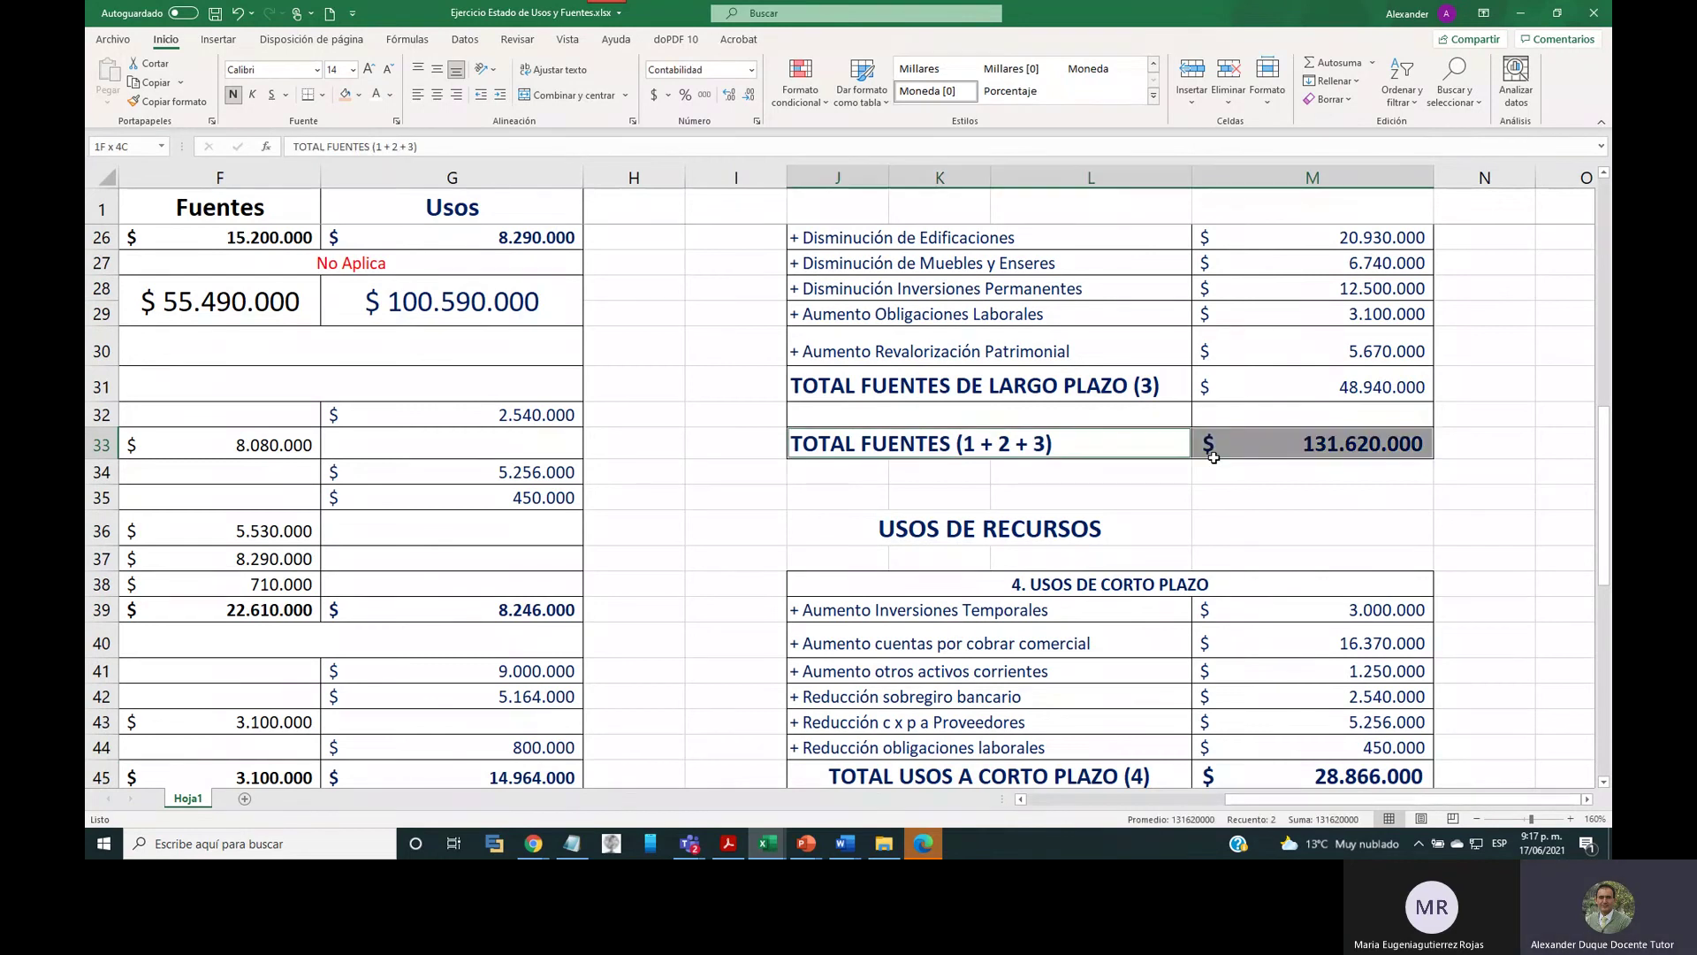
# Select the TOTAL USOS A LARGO PLAZO (5) and TOTAL USOS (4 + 5) lines with their amounts.
pyautogui.scroll(-7, 1264, 596)
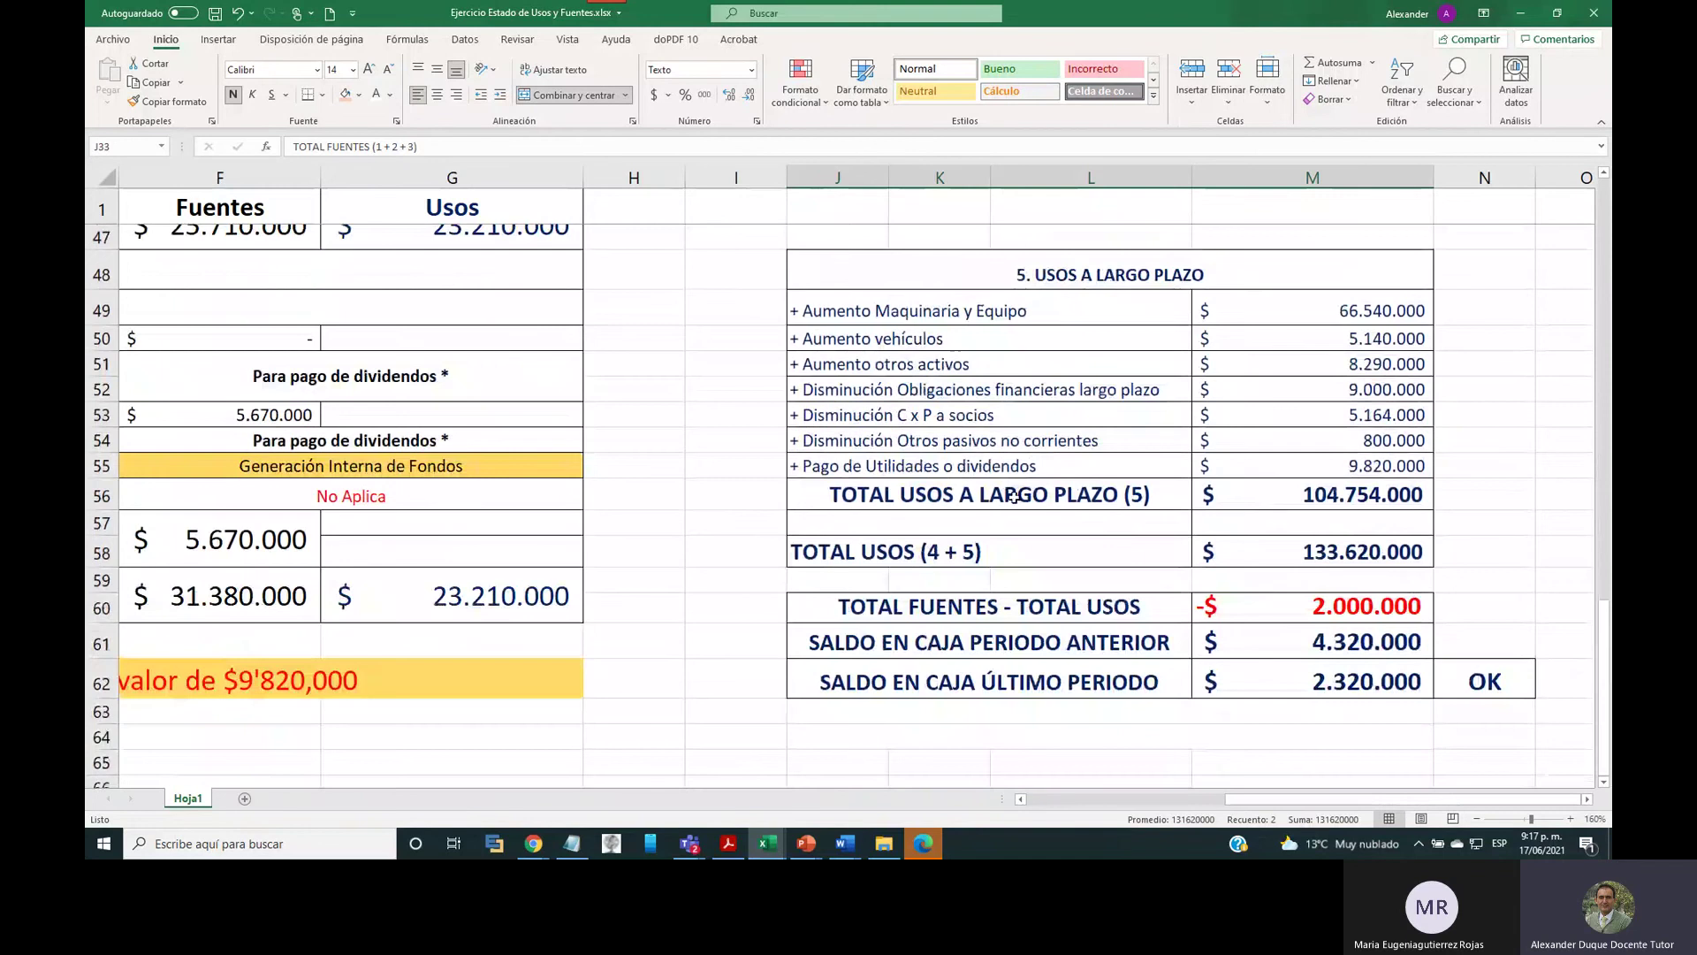
pyautogui.moveTo(1012, 496); pyautogui.dragTo(1273, 494)
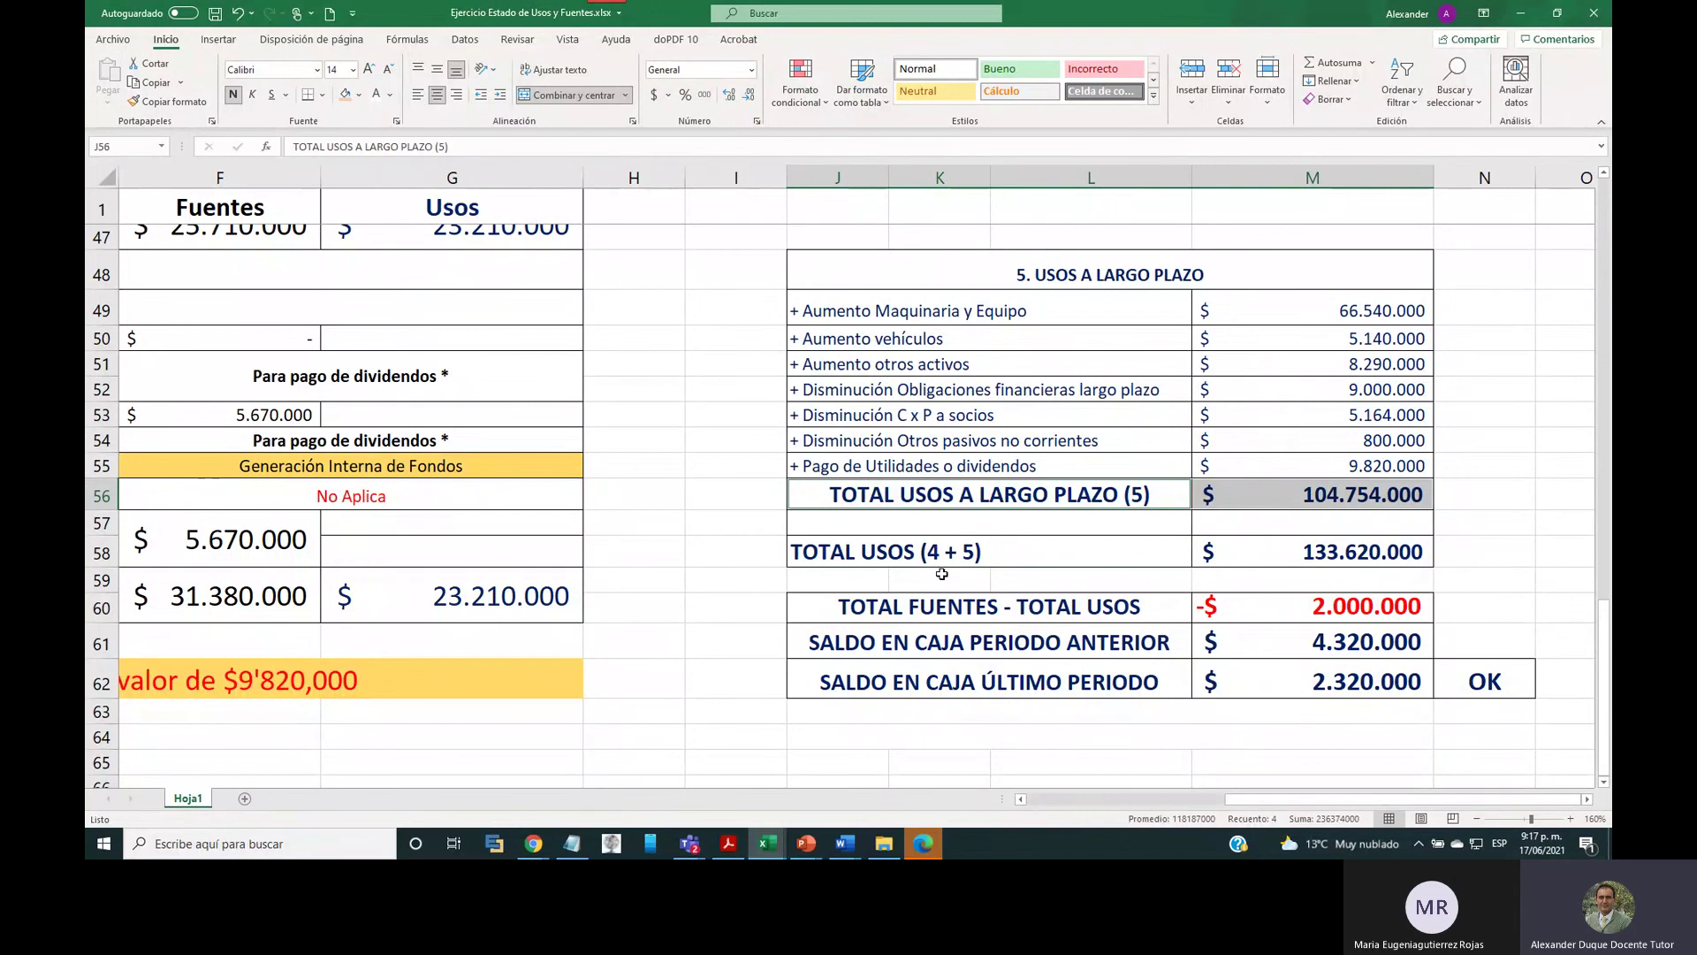
pyautogui.moveTo(906, 553); pyautogui.dragTo(1277, 552)
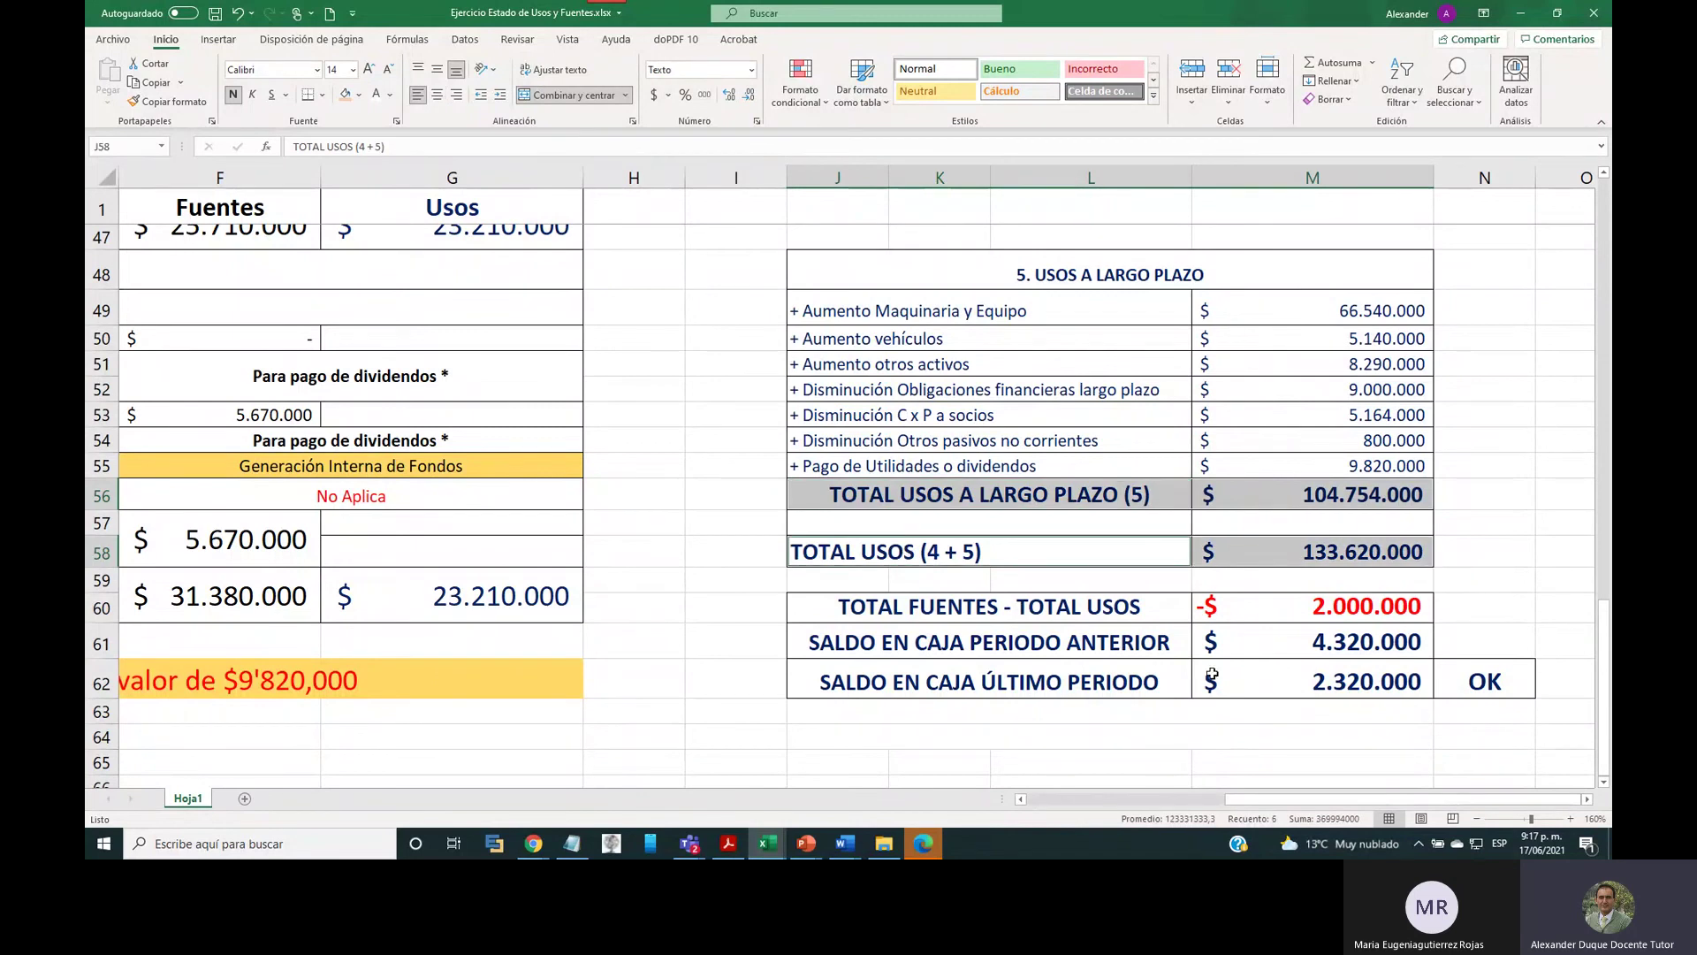
# Compare the total sources with the total uses and select the TOTAL FUENTES - TOTAL USOS amount.
pyautogui.scroll(6, 1212, 623)
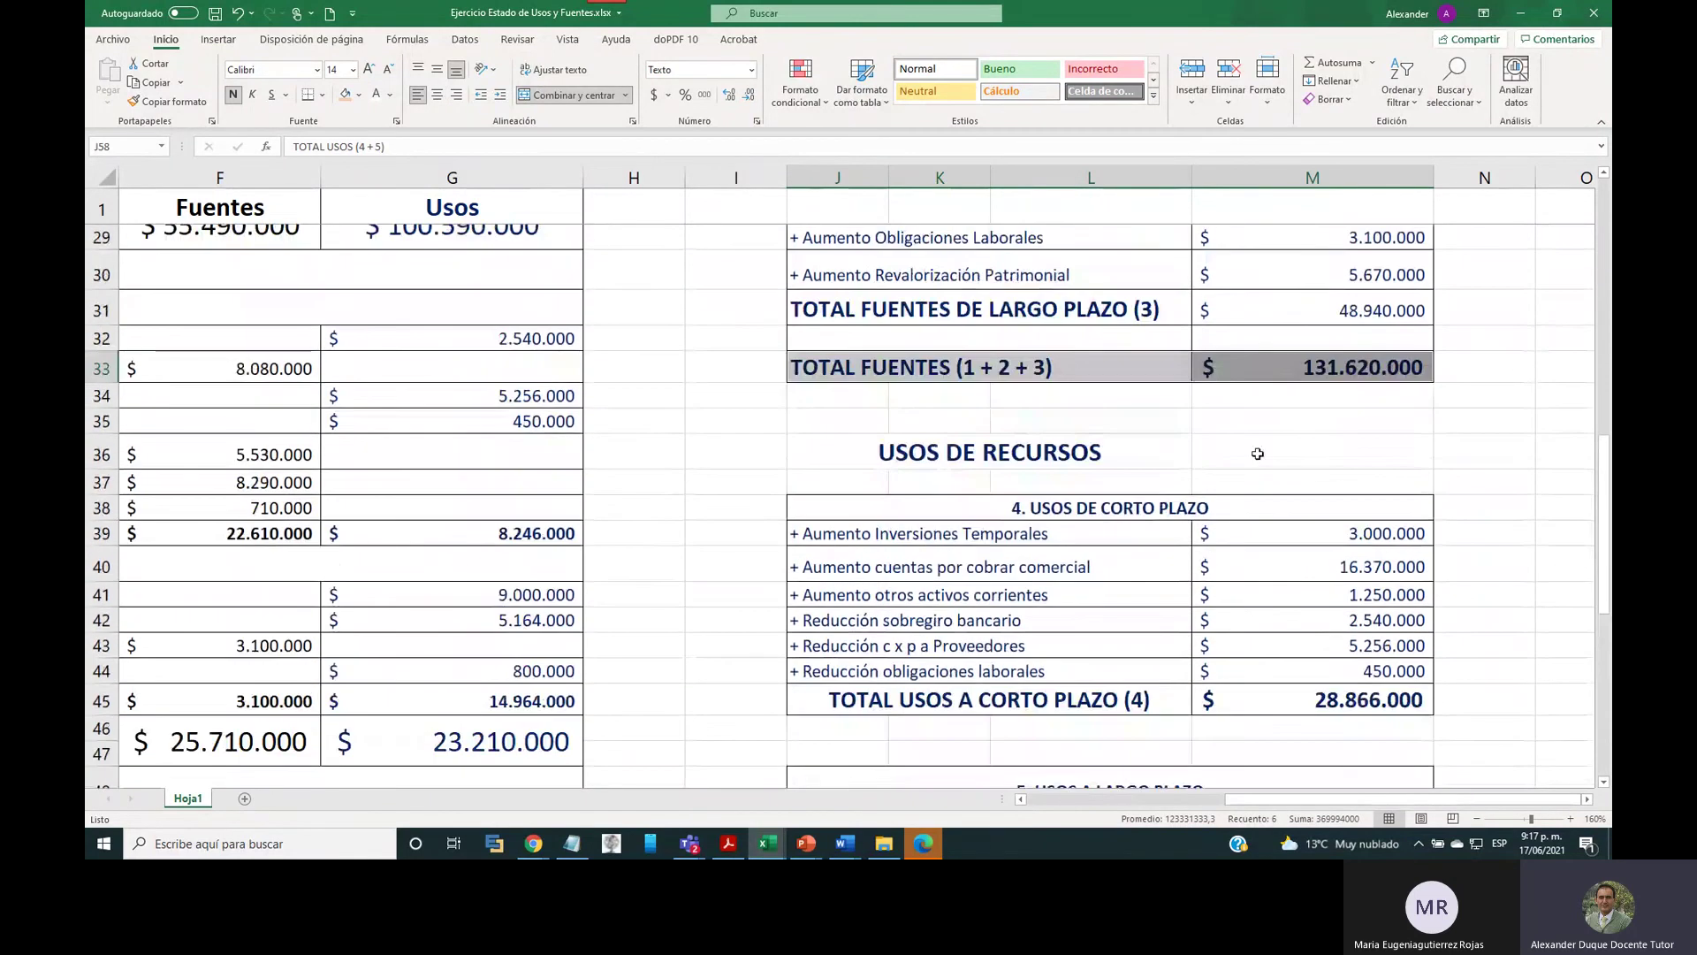
pyautogui.scroll(-4, 1596, 469)
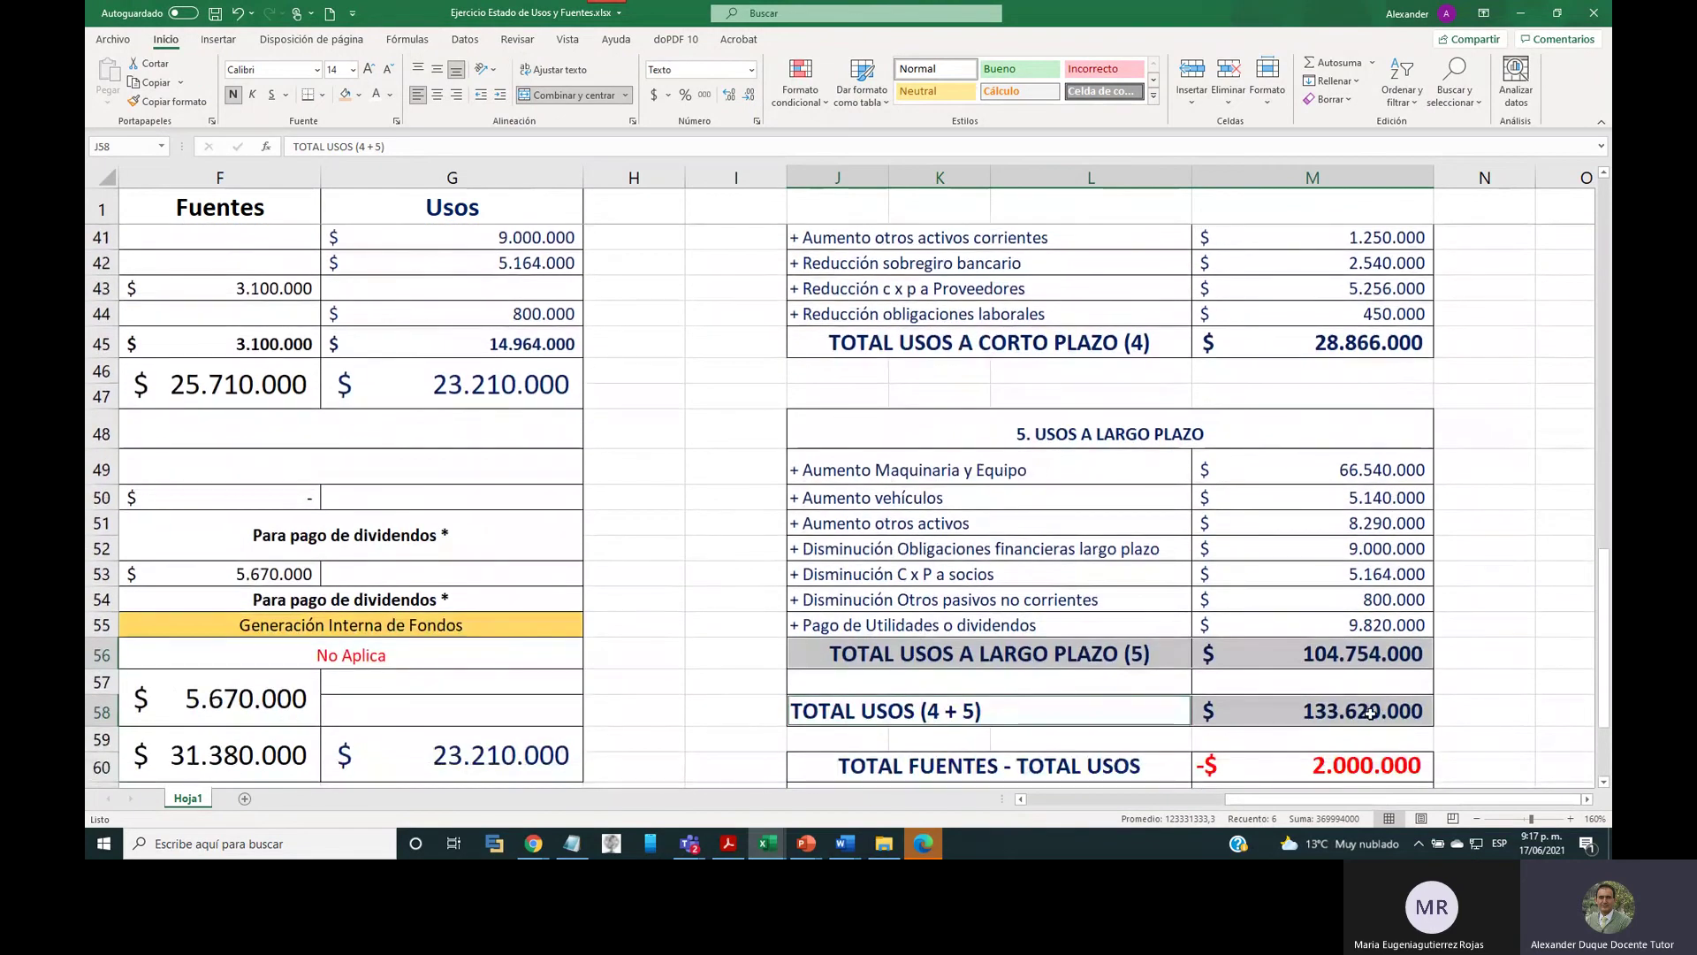
pyautogui.click(1335, 770)
pyautogui.scroll(-2, 1352, 764)
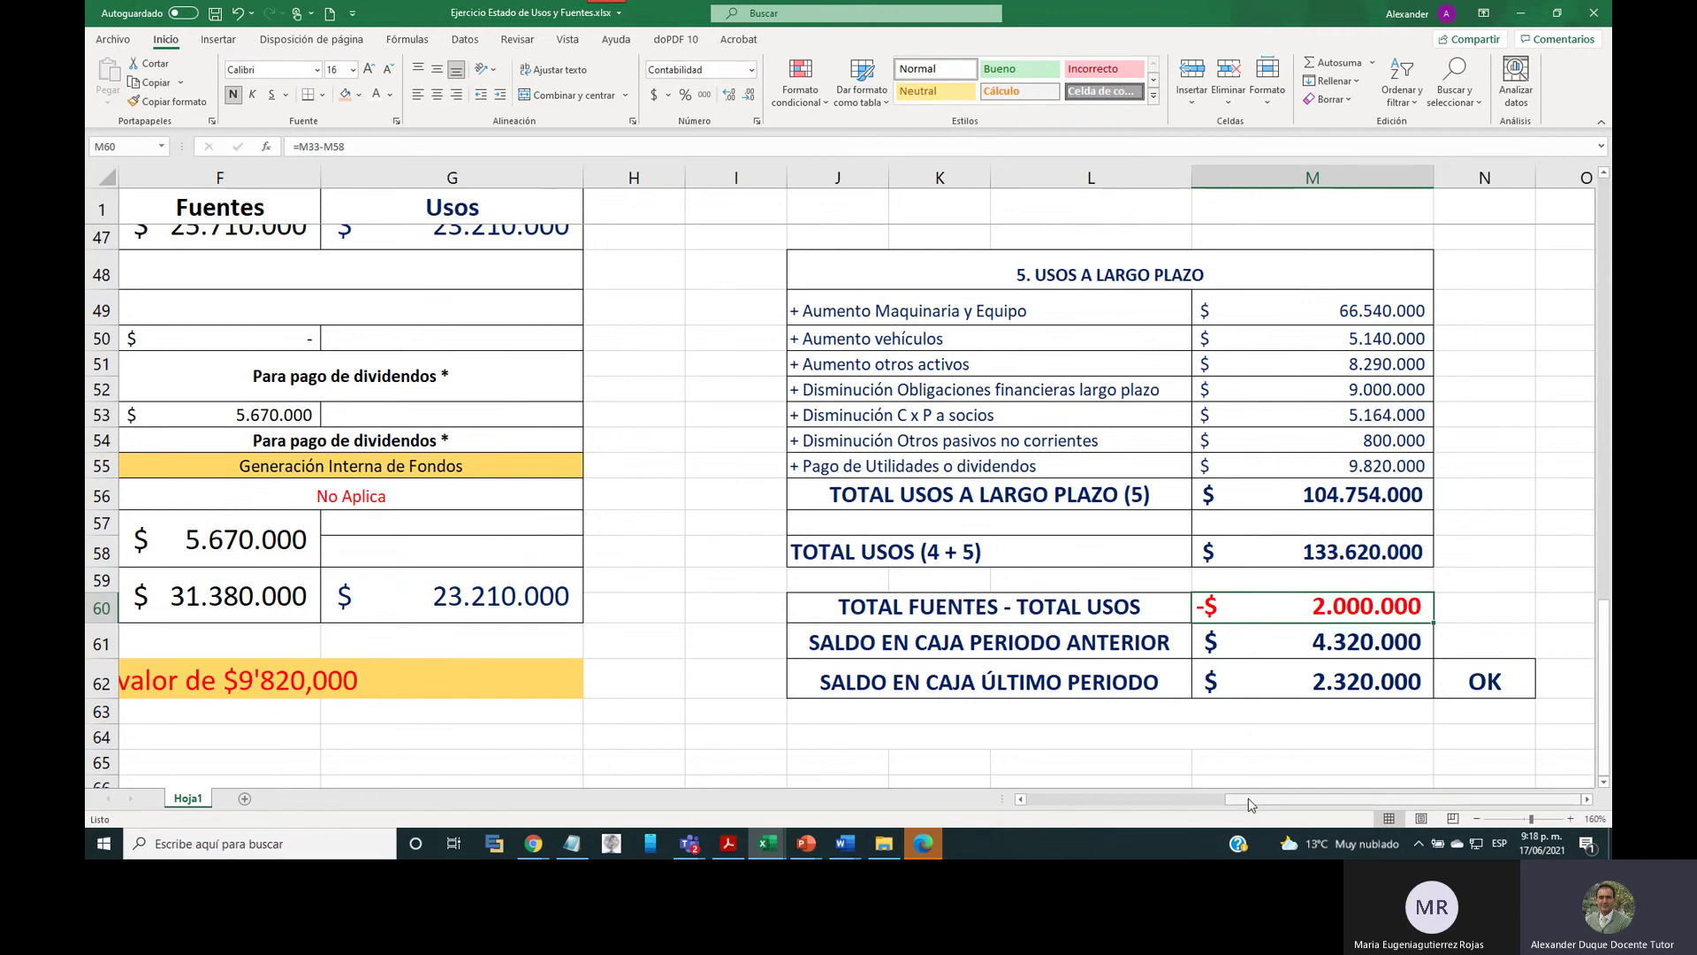
# Select the Caja y bancos row of the balance sheet and its 2017 amount.
pyautogui.moveTo(1250, 799); pyautogui.dragTo(1051, 799)
pyautogui.scroll(15, 947, 594)
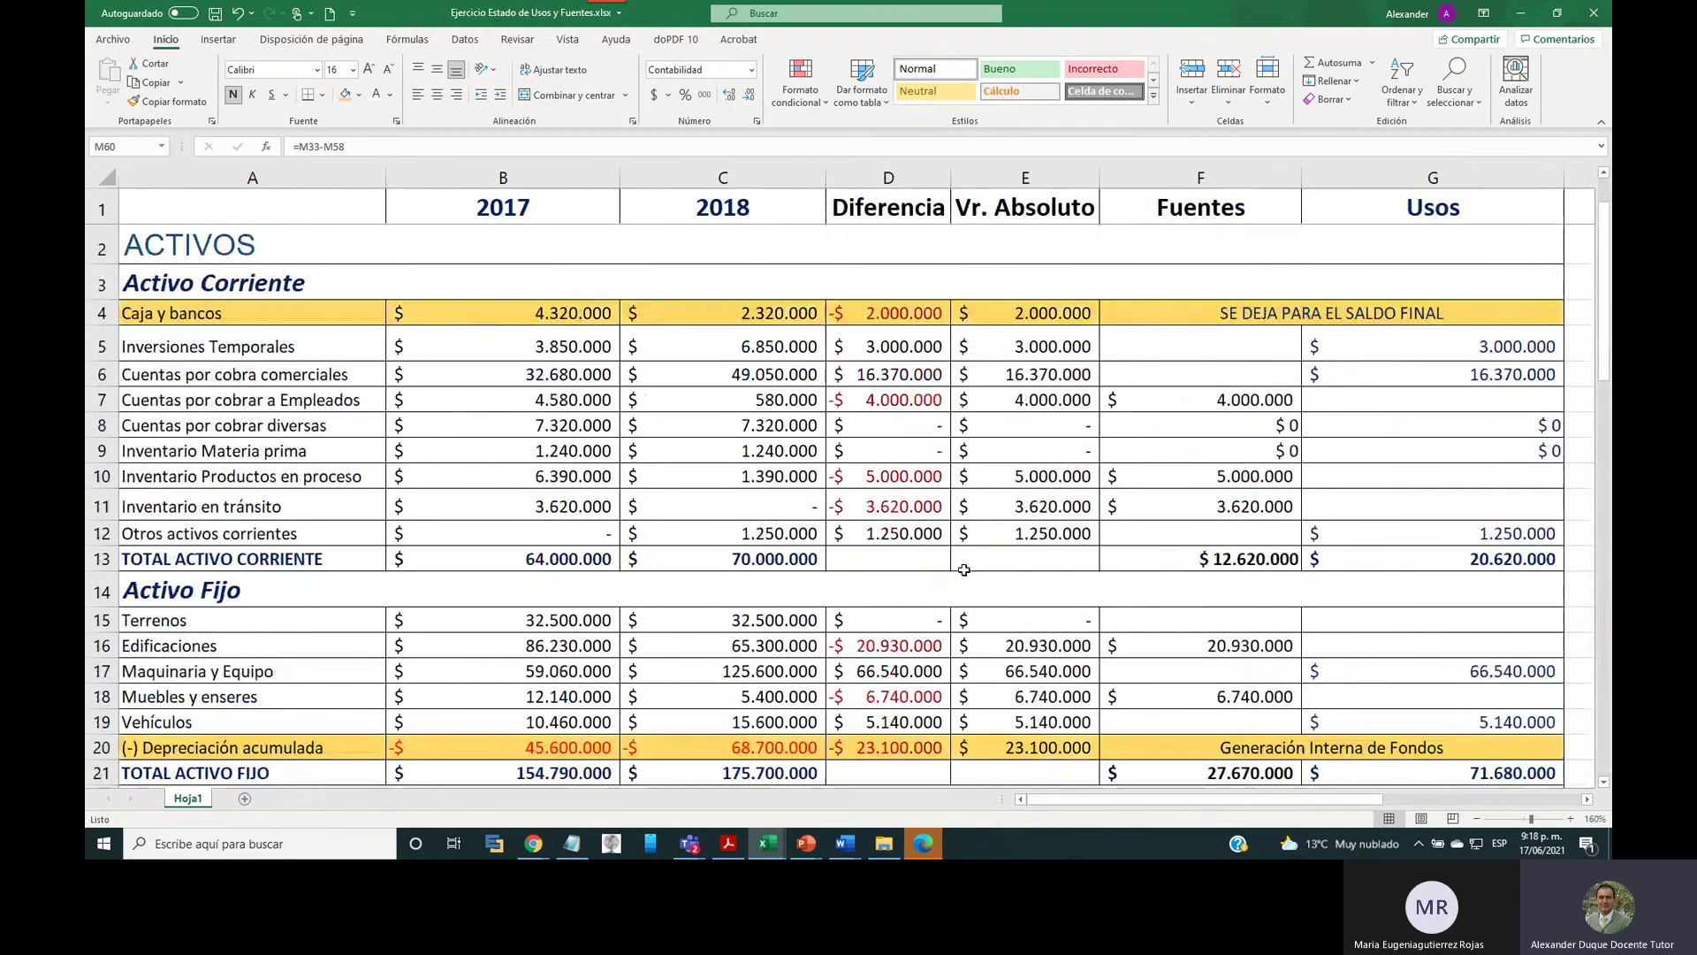
pyautogui.click(221, 315)
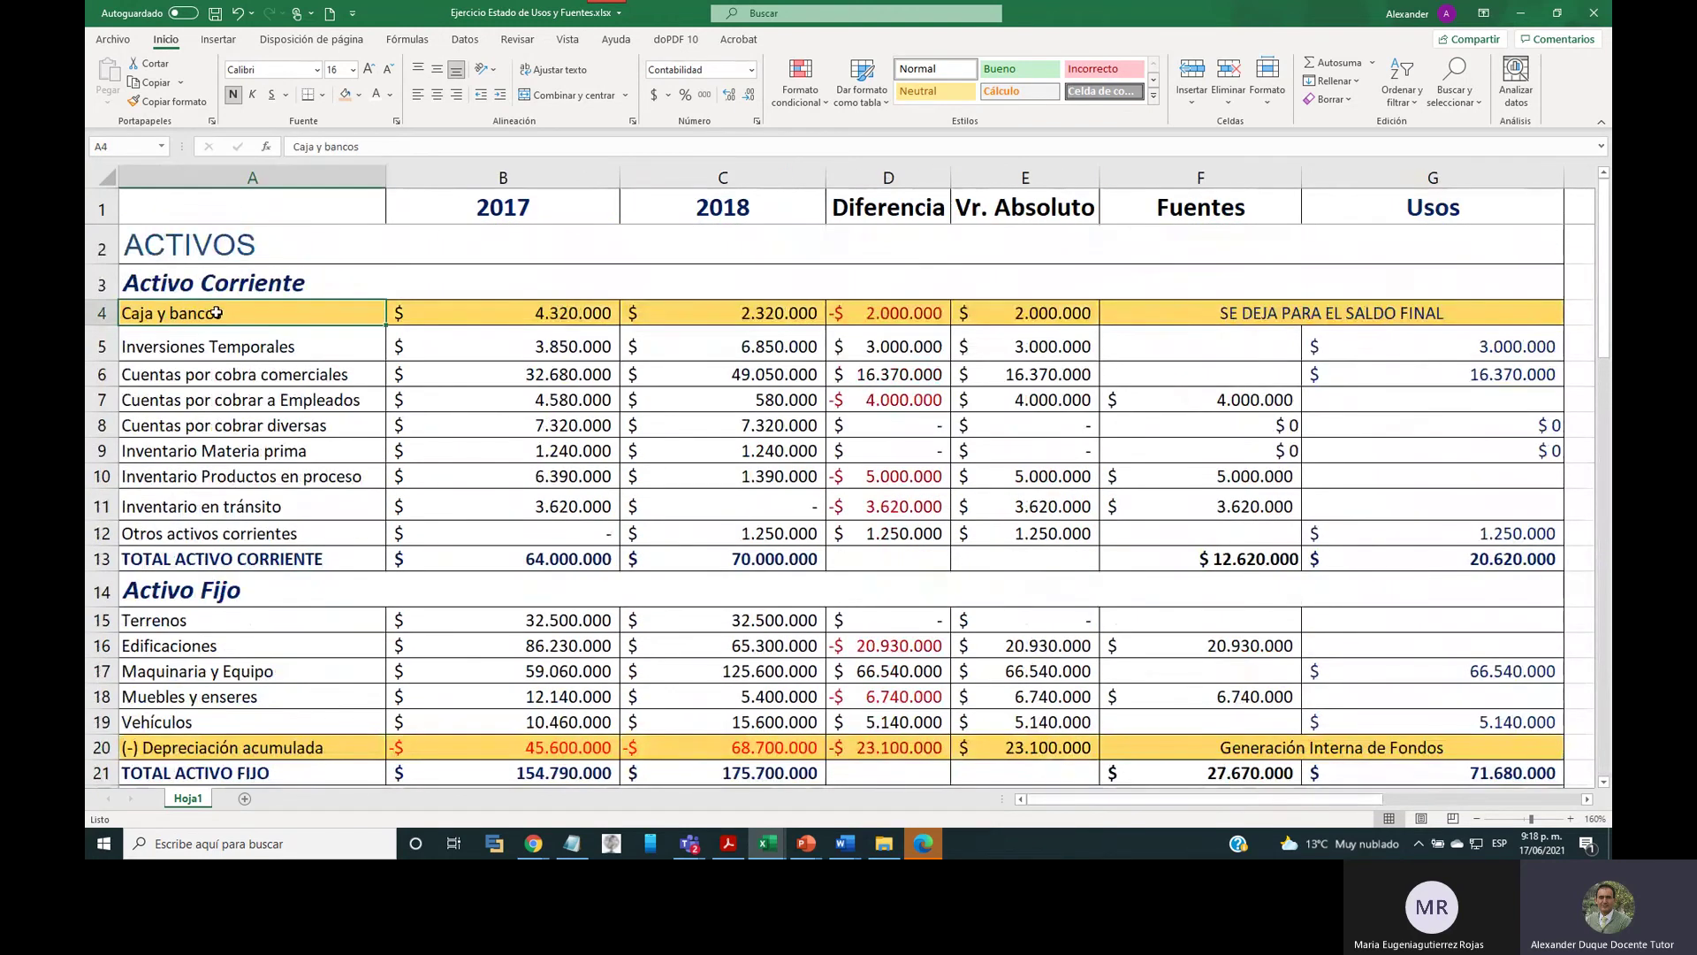
pyautogui.click(102, 313)
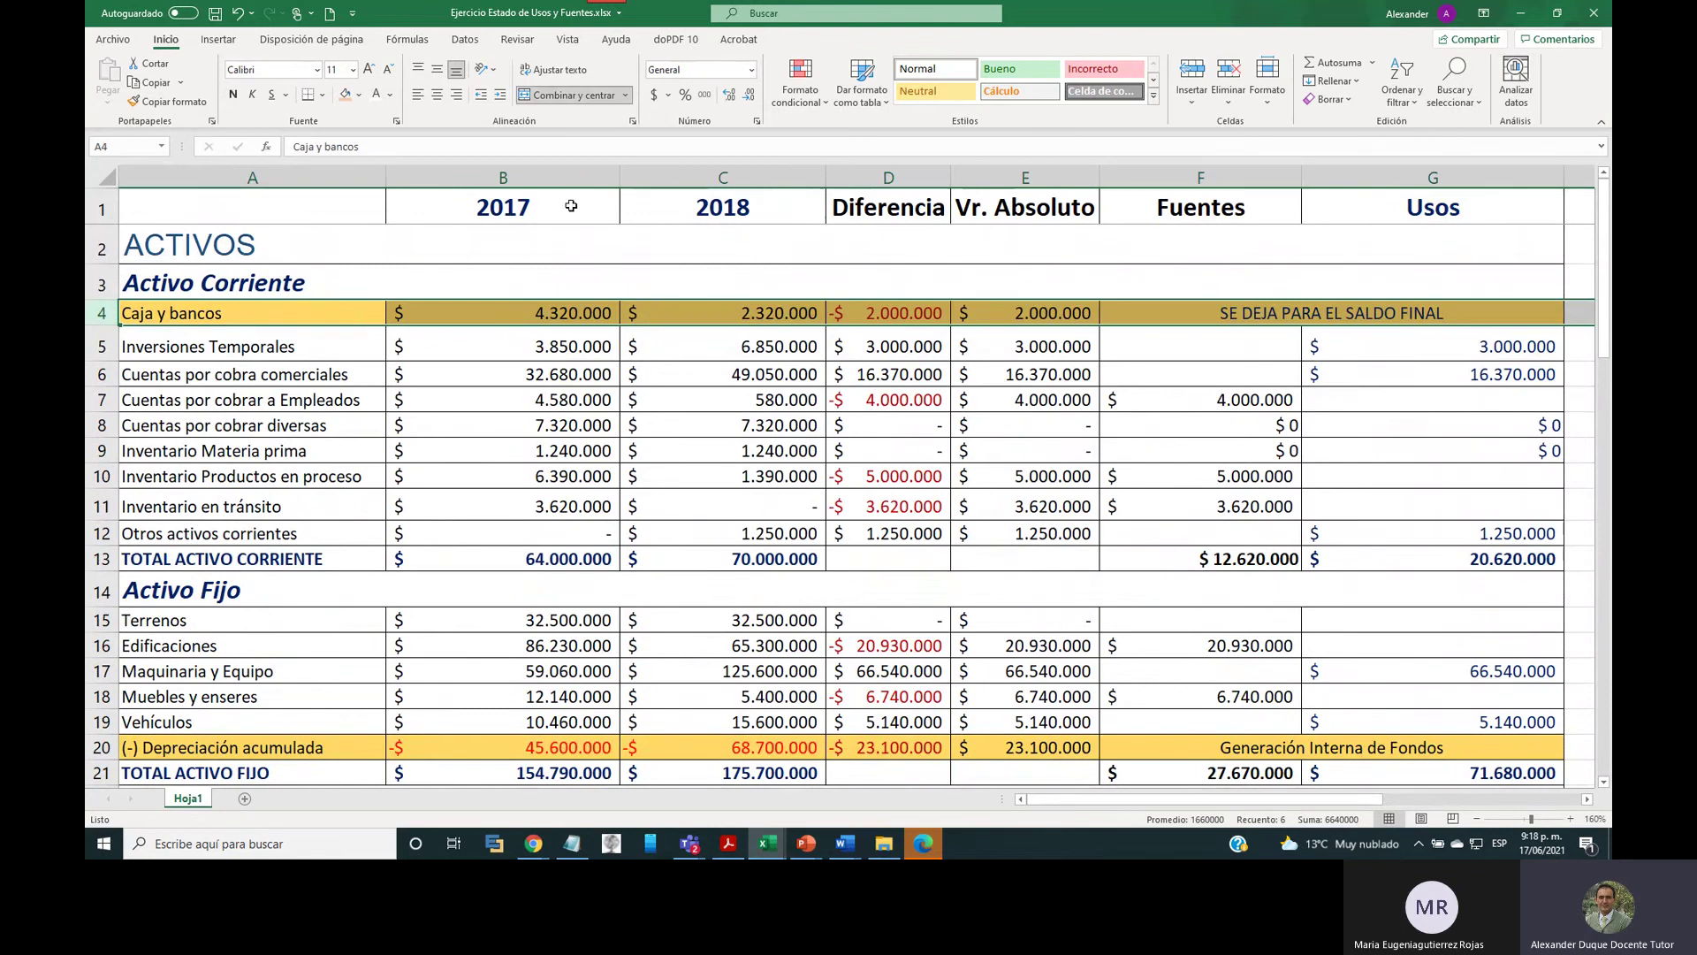
pyautogui.click(541, 318)
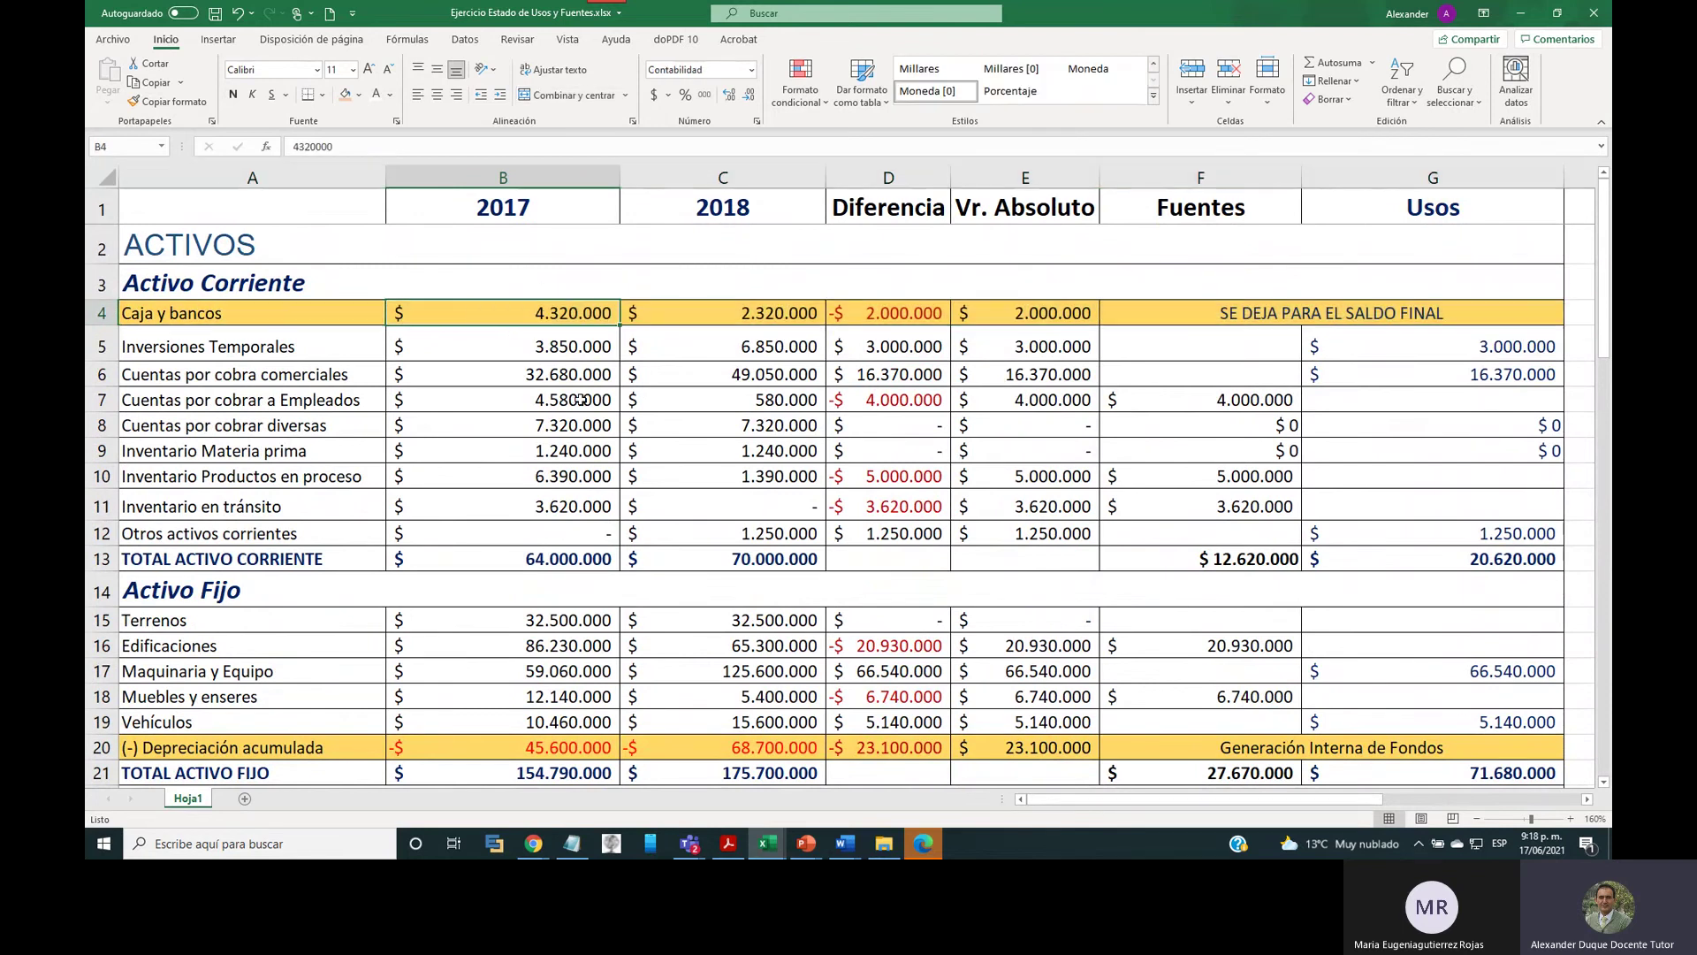
# Select the SALDO EN CAJA PERIODO ANTERIOR line with its amount below the uses totals.
pyautogui.moveTo(1065, 798); pyautogui.dragTo(1264, 798)
pyautogui.scroll(-5, 1281, 585)
pyautogui.scroll(-13, 1280, 585)
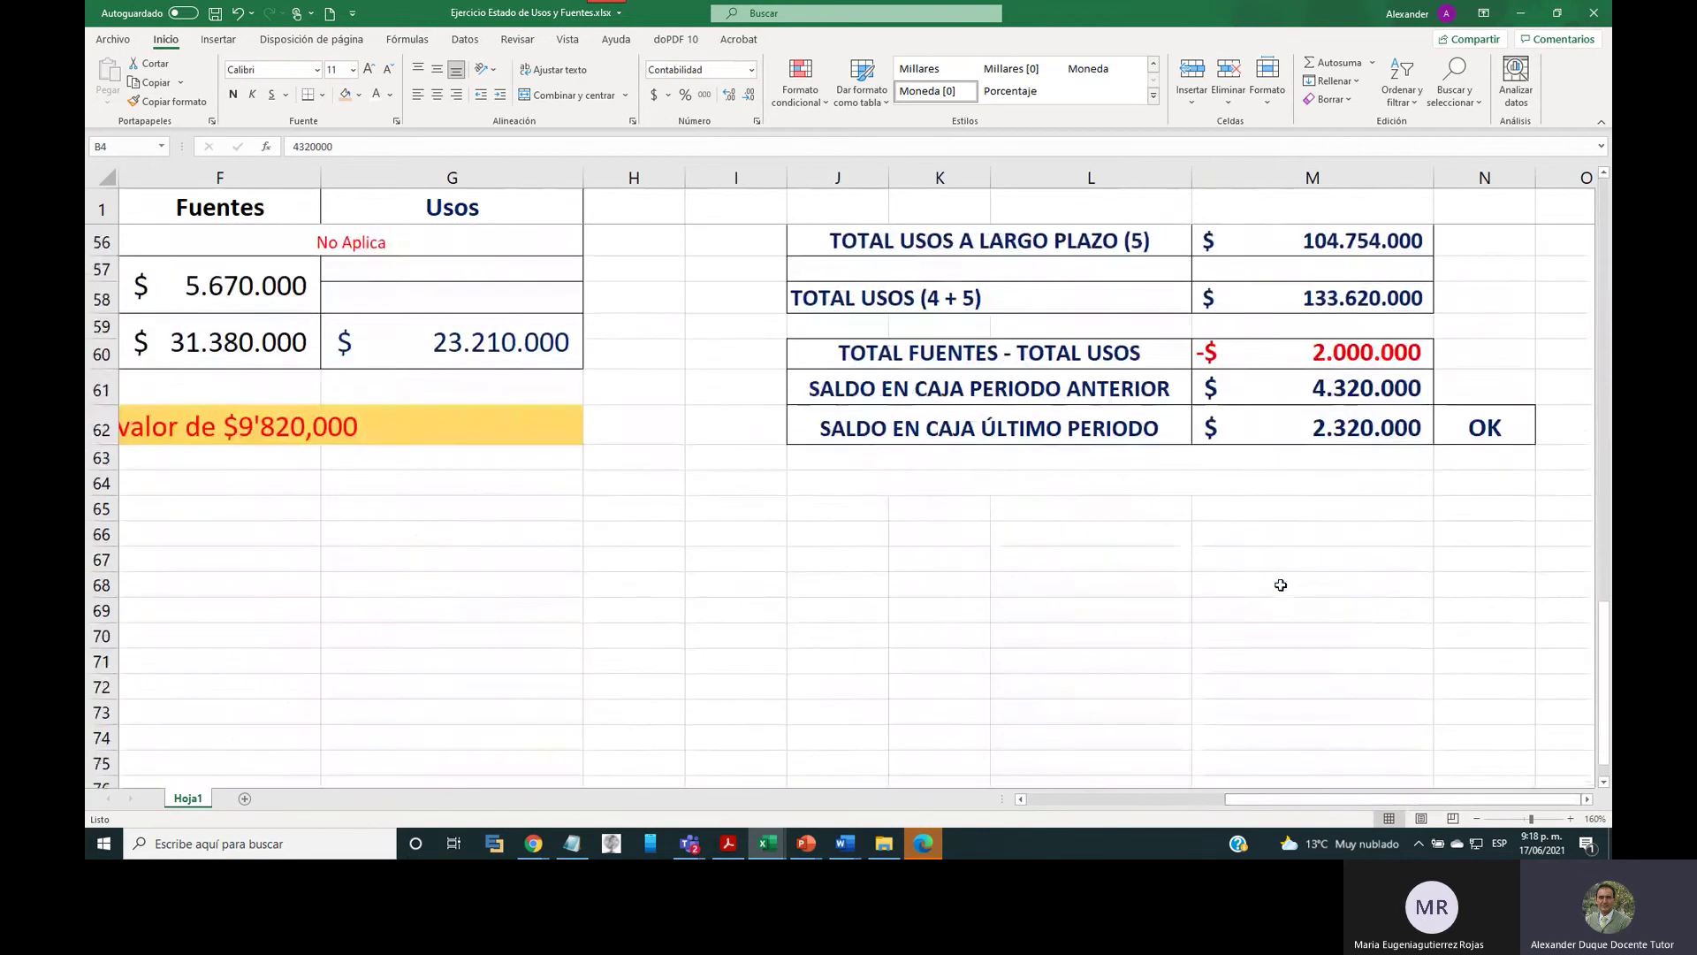
pyautogui.scroll(2, 1281, 585)
pyautogui.moveTo(943, 544); pyautogui.dragTo(1335, 543)
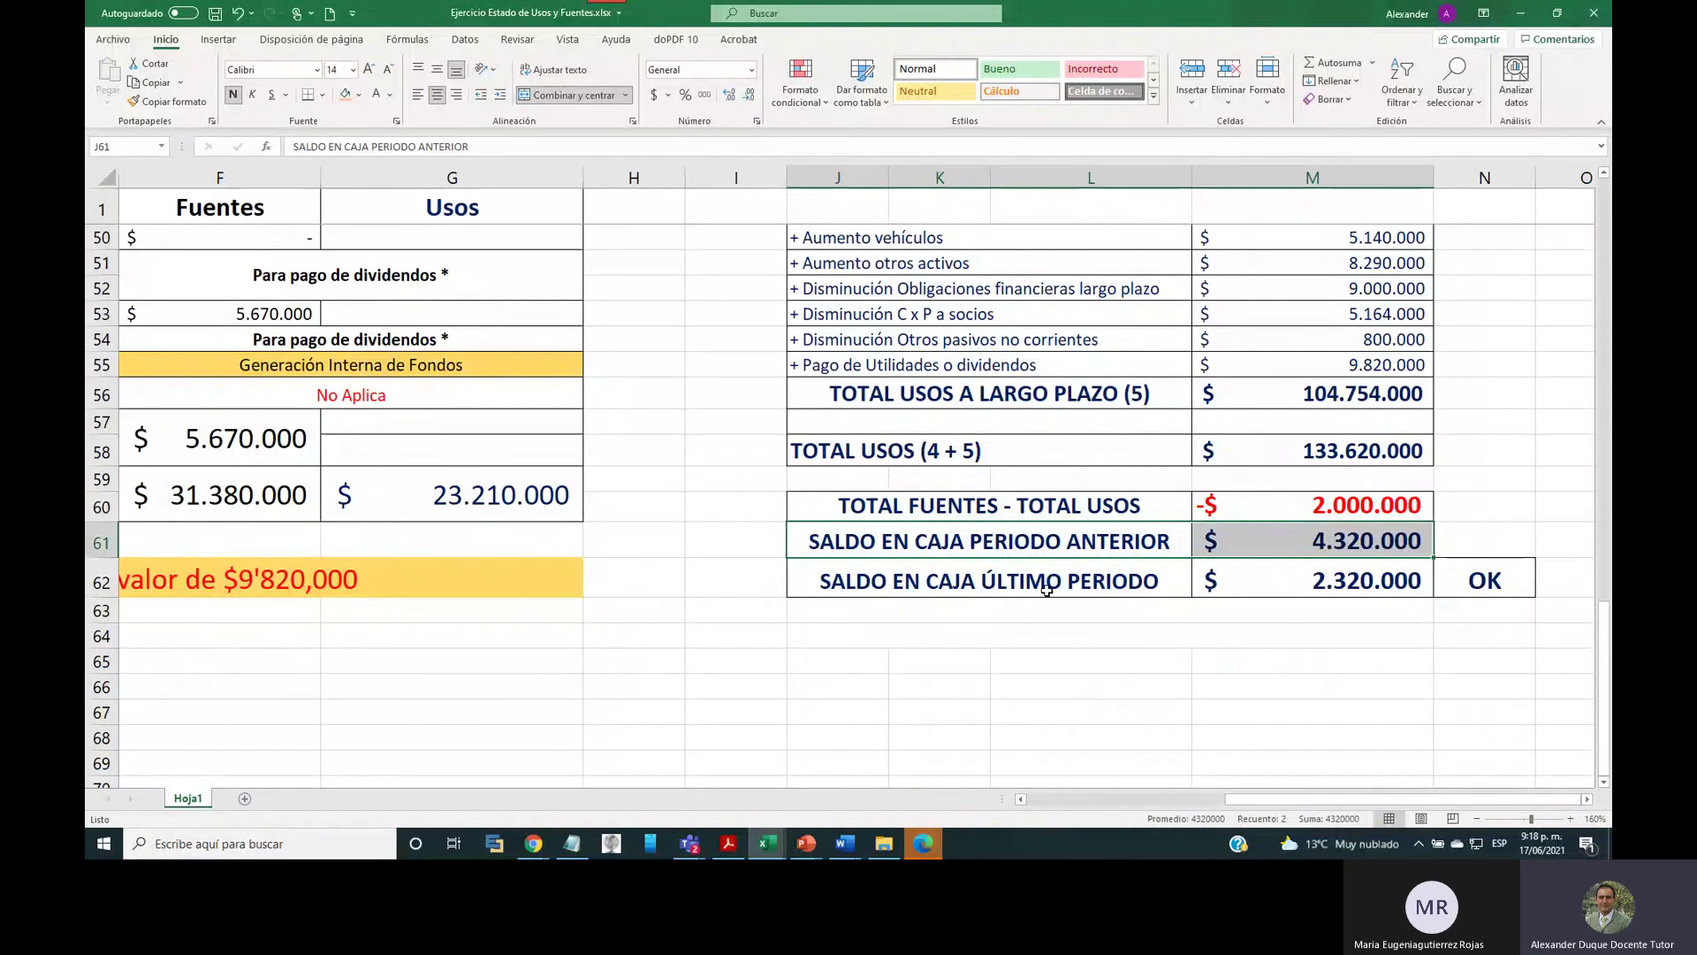
# Select the SALDO EN CAJA ÚLTIMO PERIODO line with its amount, and the 2018 amount of Caja y bancos in the balance sheet.
pyautogui.click(986, 581)
pyautogui.moveTo(987, 581); pyautogui.dragTo(1355, 576)
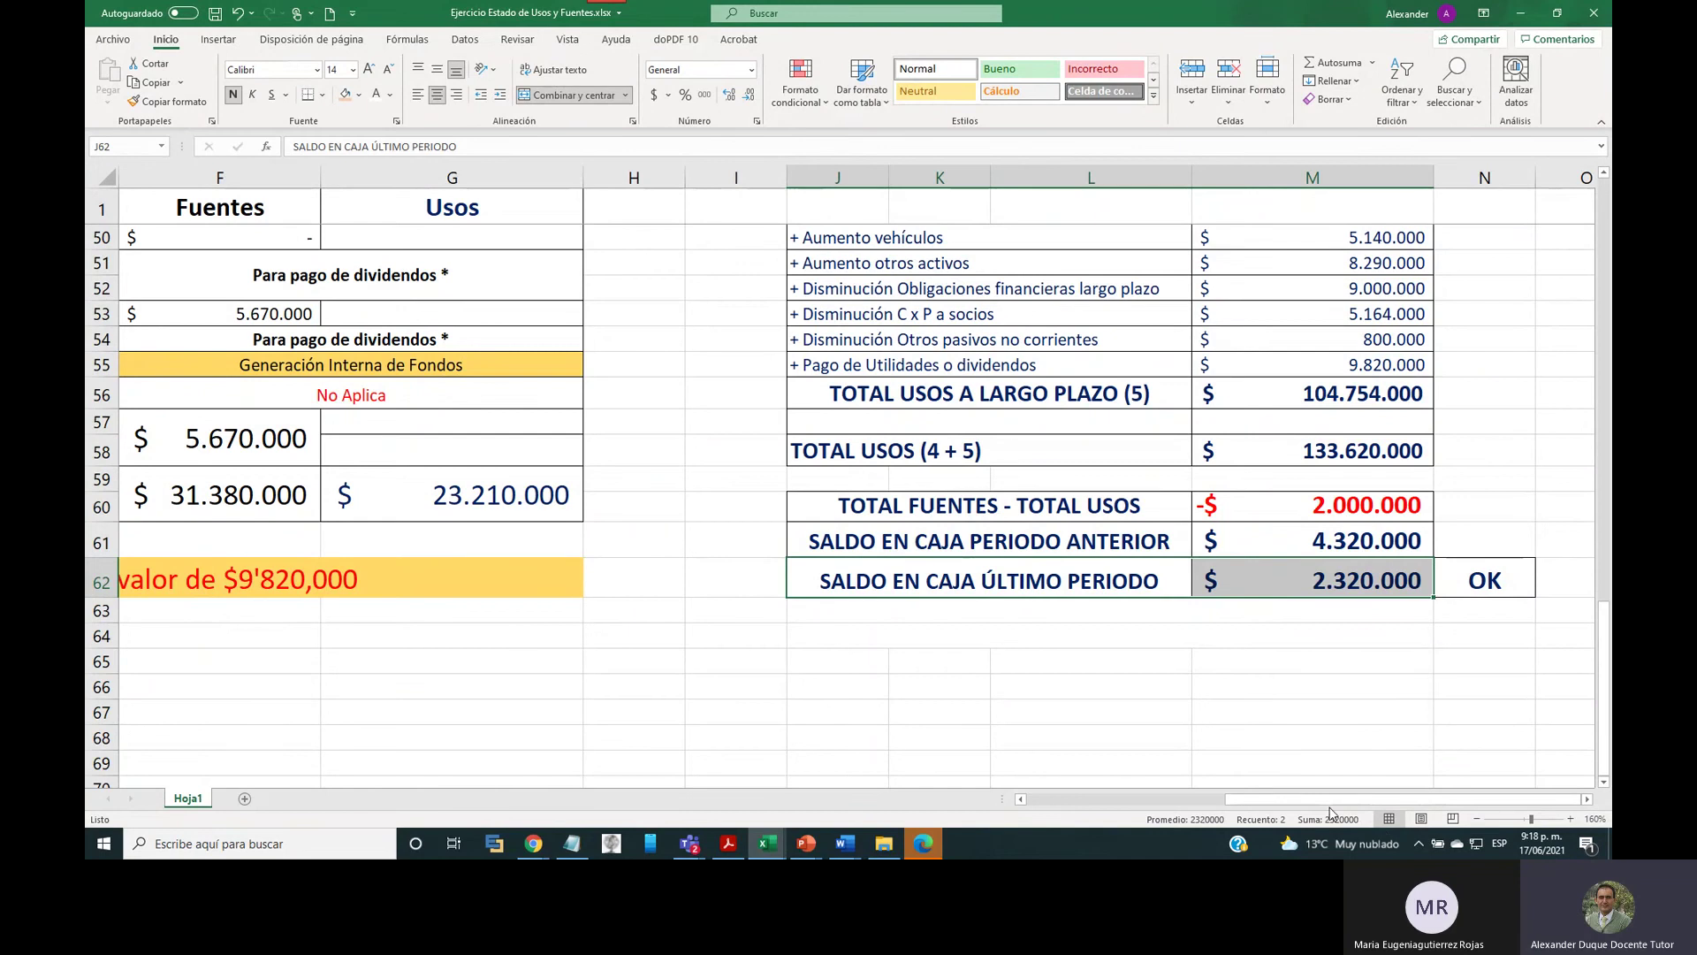
pyautogui.moveTo(1300, 799); pyautogui.dragTo(1067, 805)
pyautogui.scroll(15, 910, 568)
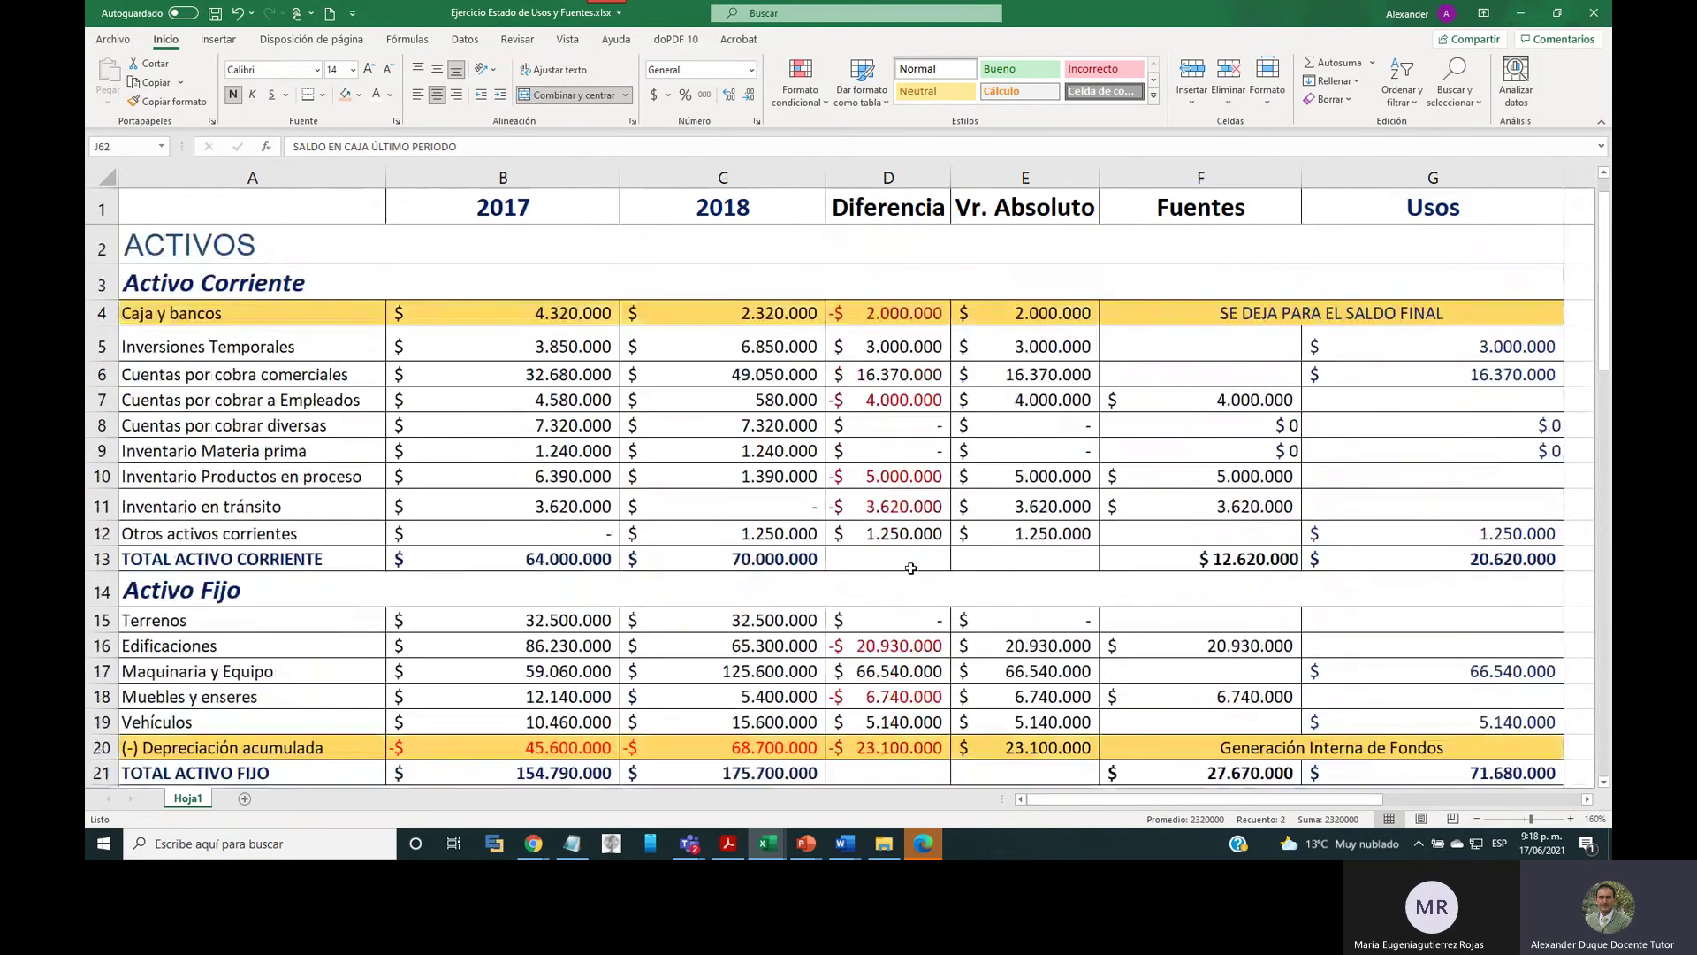
pyautogui.click(735, 309)
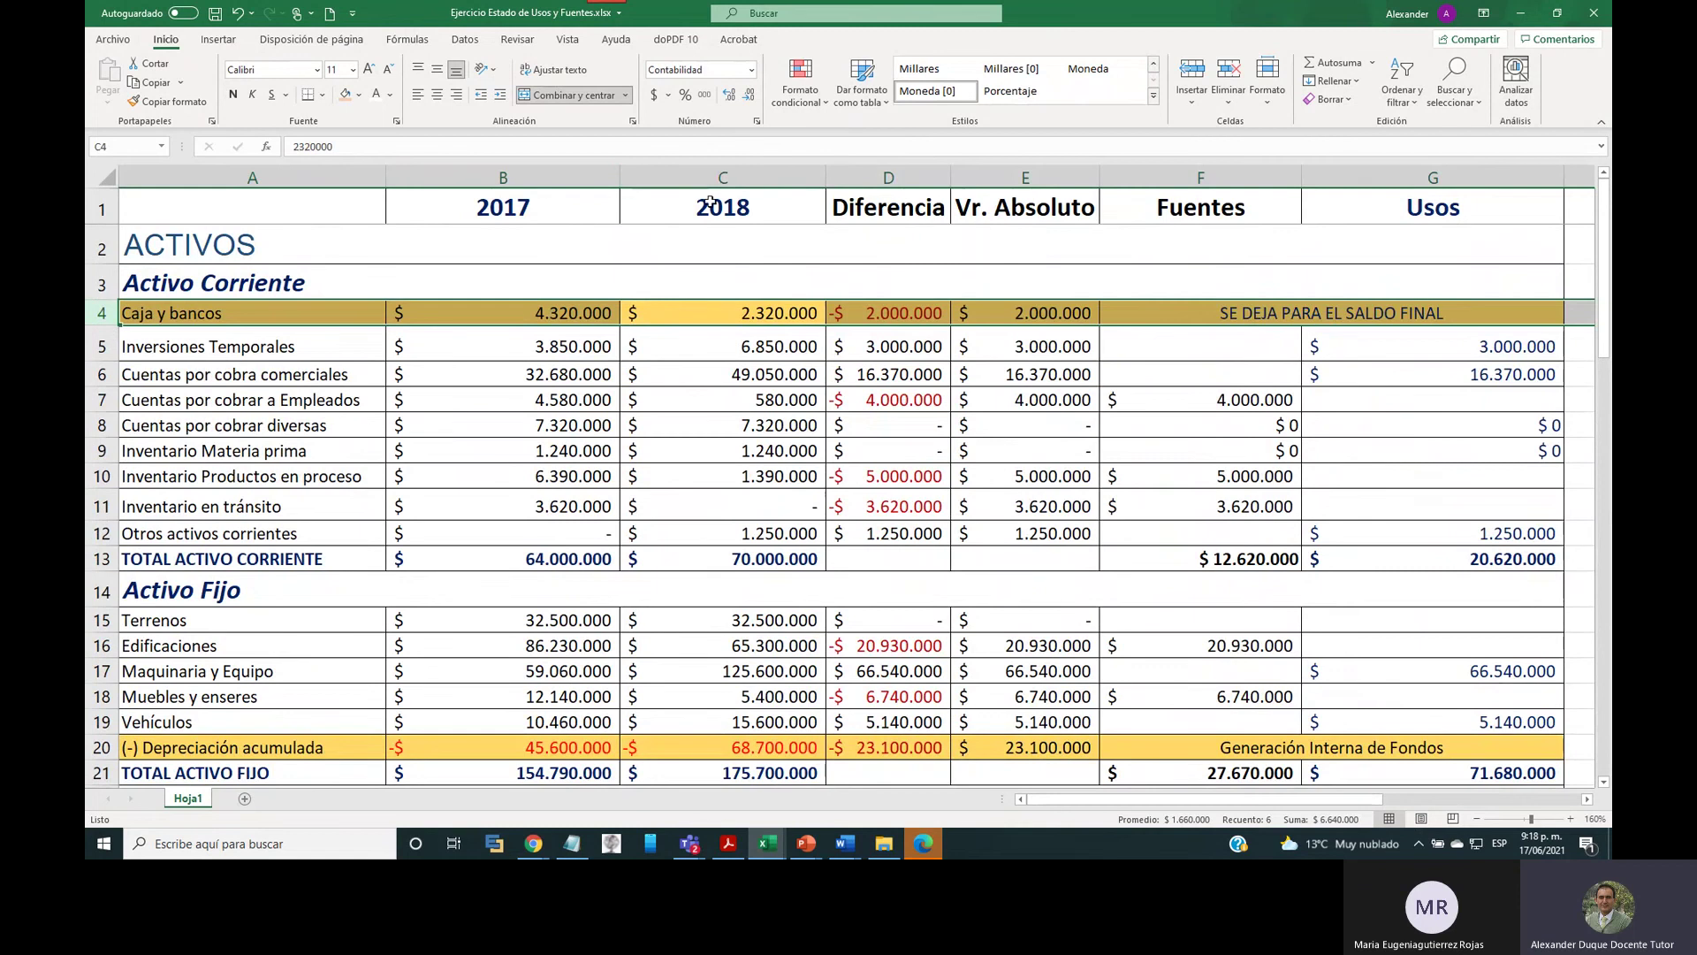
pyautogui.moveTo(714, 180); pyautogui.dragTo(791, 436)
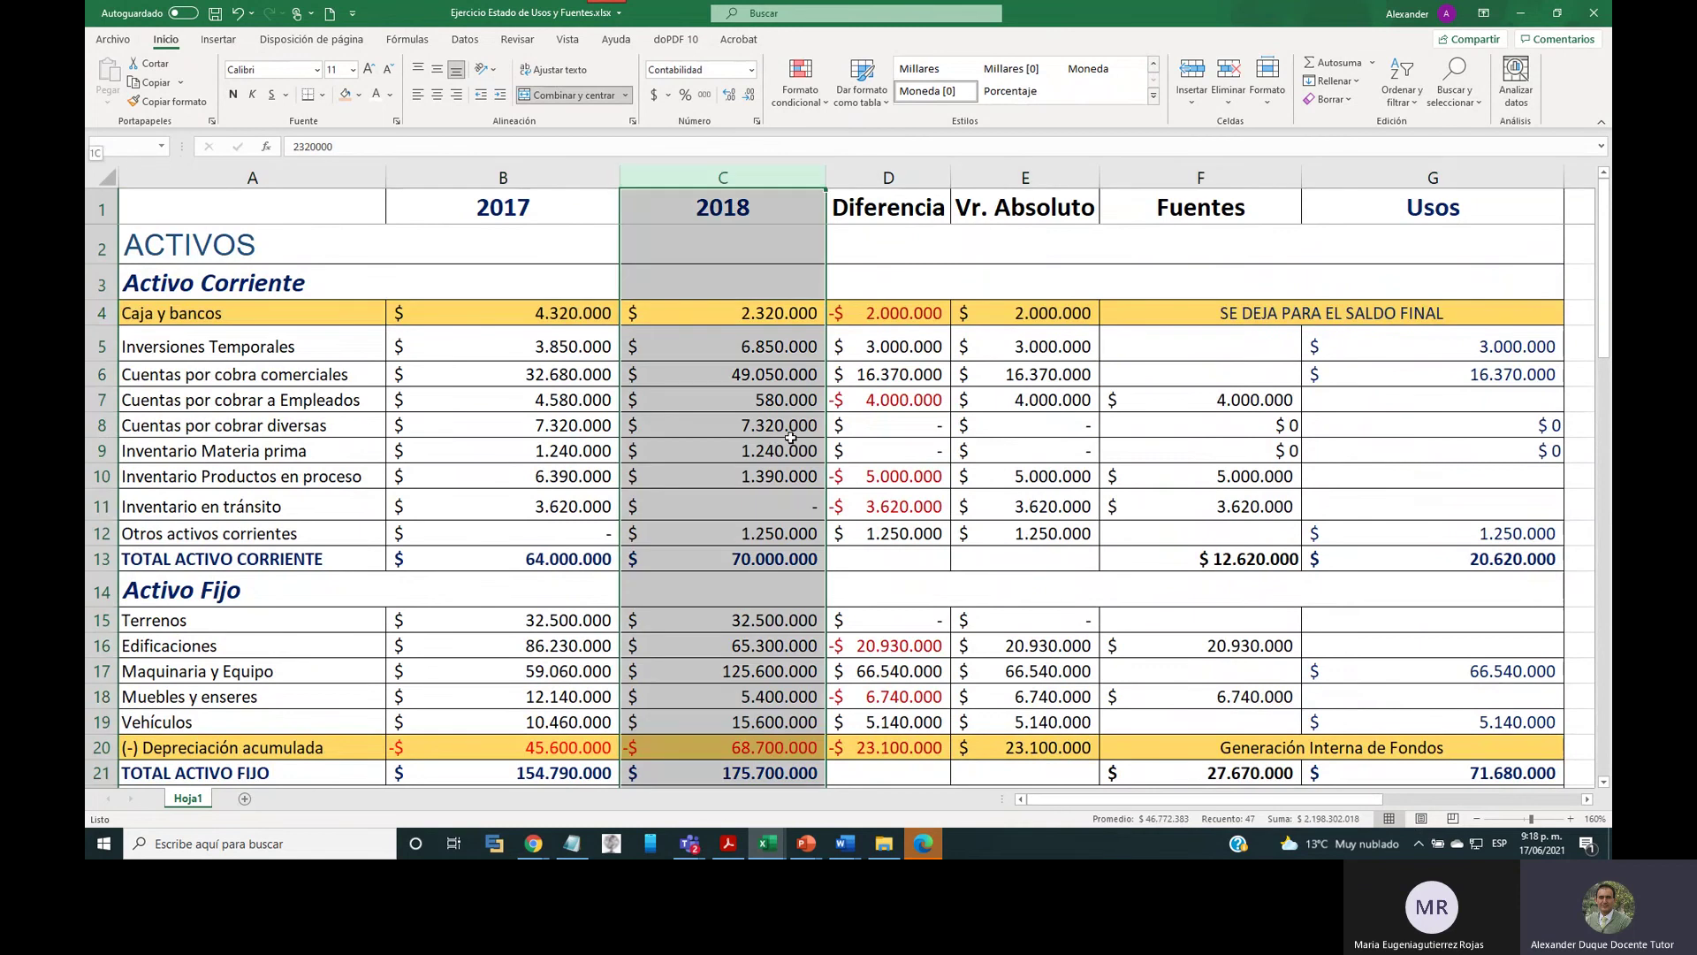
pyautogui.click(770, 315)
# Select the three closing amounts from the sources-minus-uses difference to the latest cash balance, and the OK cell beside them.
pyautogui.moveTo(1051, 799); pyautogui.dragTo(1249, 798)
pyautogui.scroll(-4, 1325, 687)
pyautogui.scroll(-13, 1325, 688)
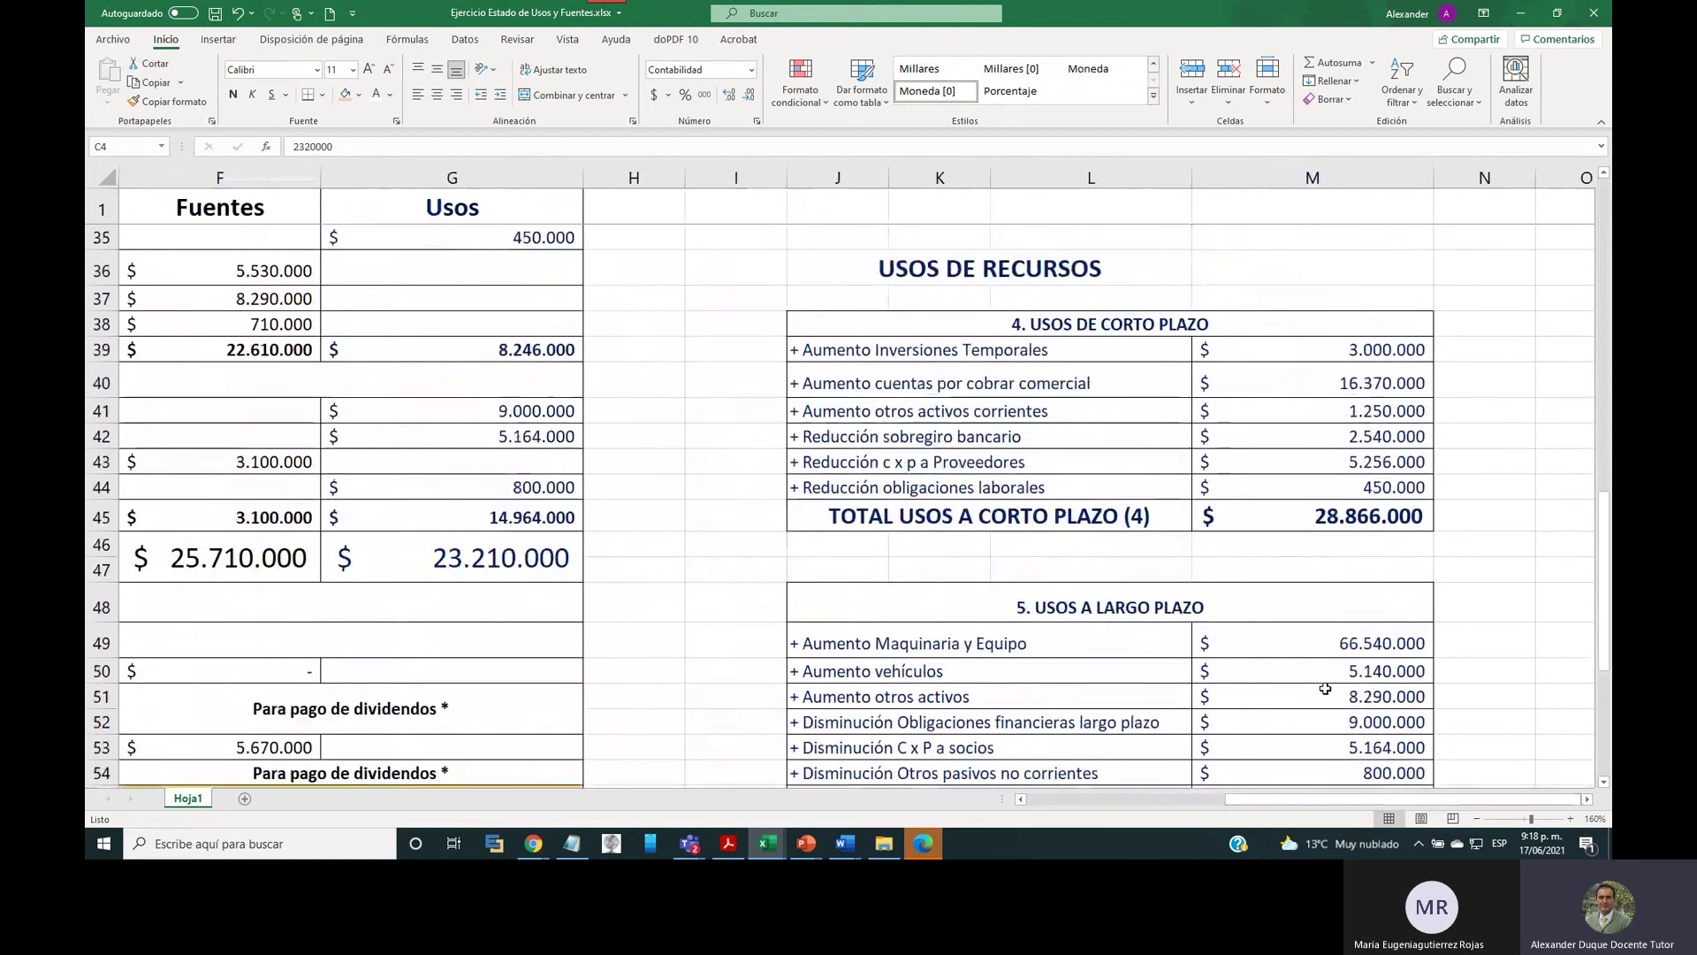
pyautogui.moveTo(1319, 430); pyautogui.dragTo(1319, 502)
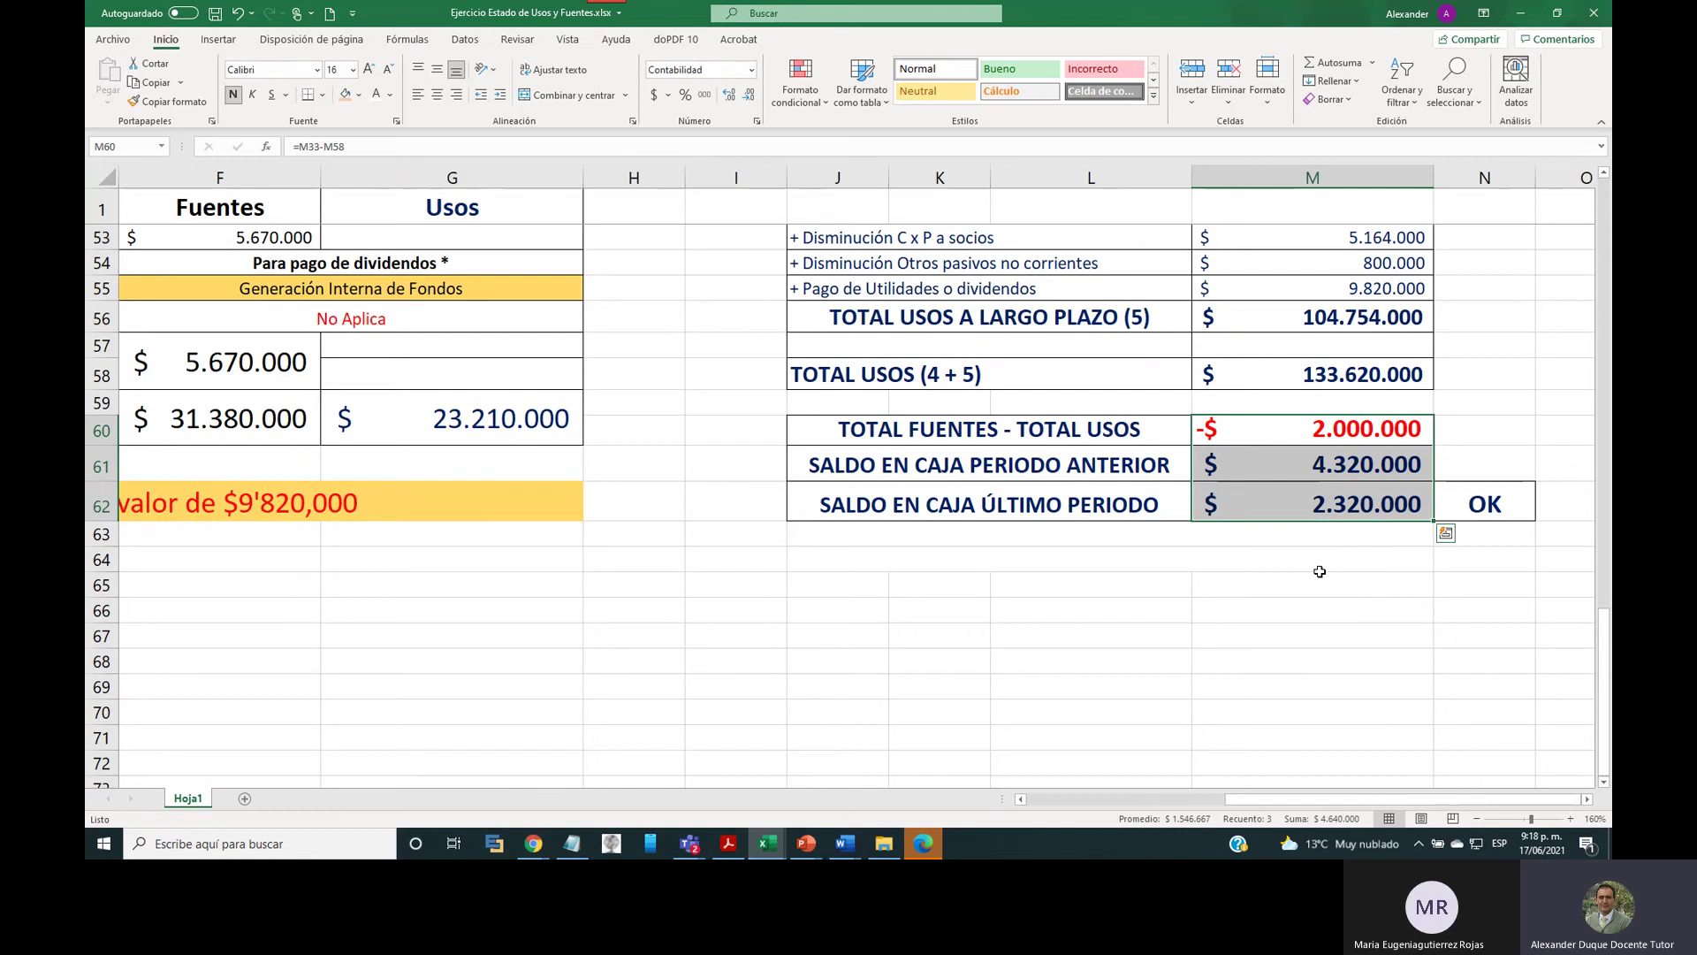
pyautogui.click(1480, 505)
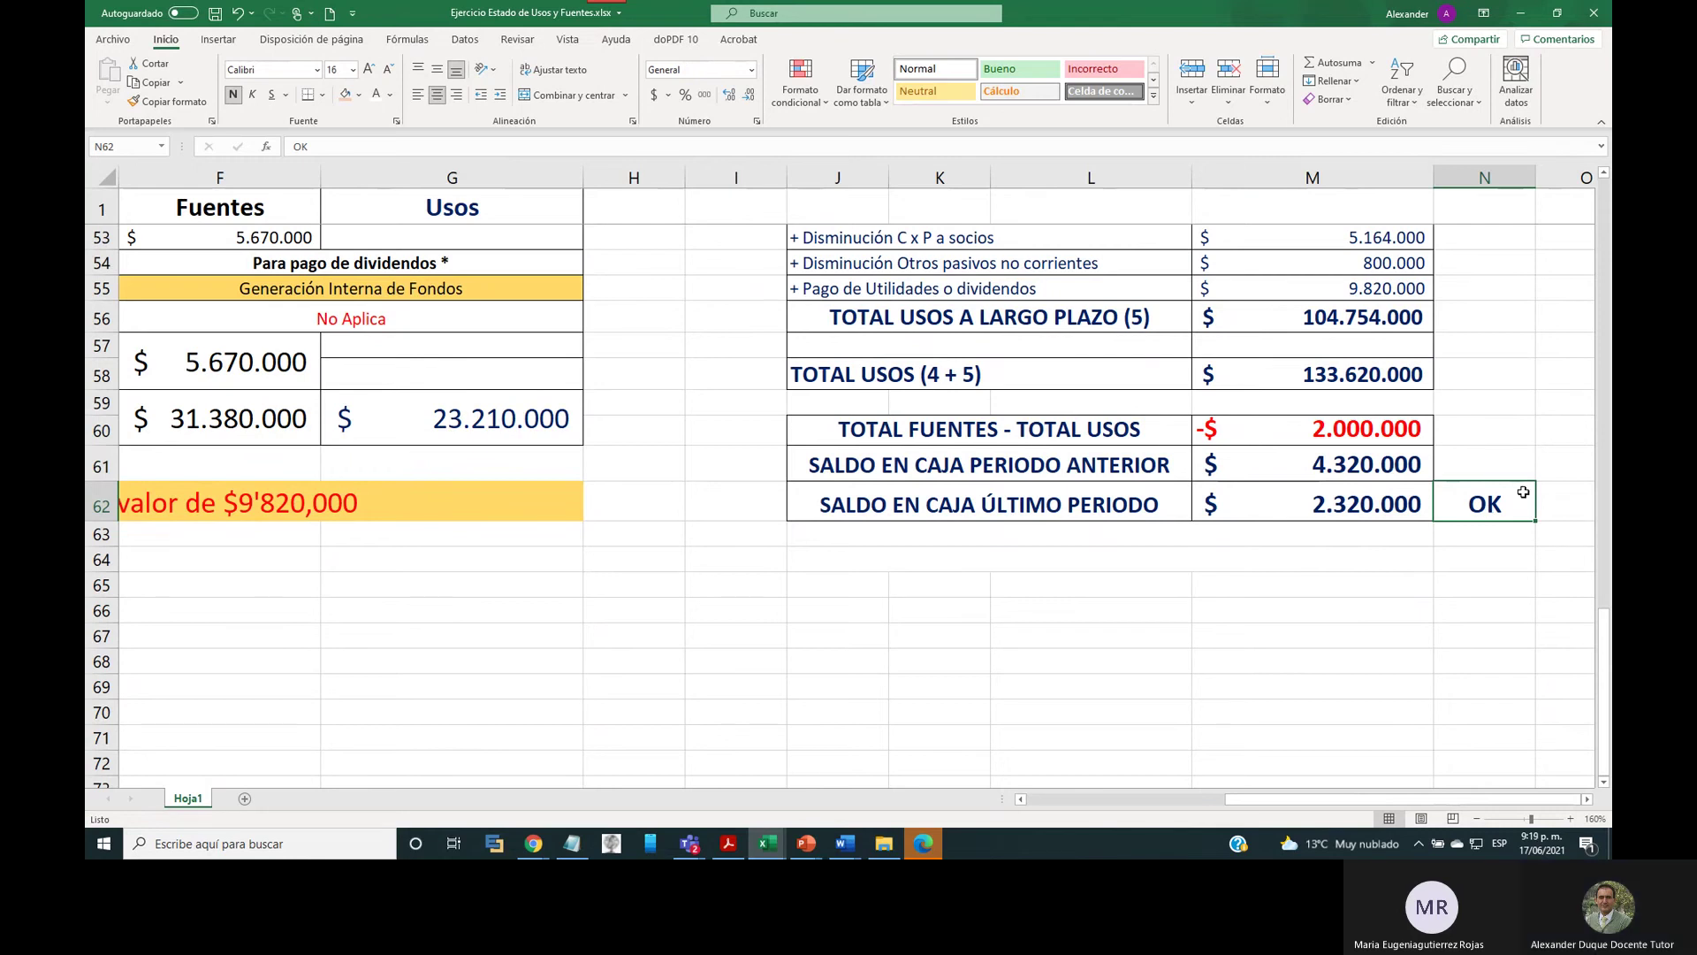
pyautogui.click(1101, 626)
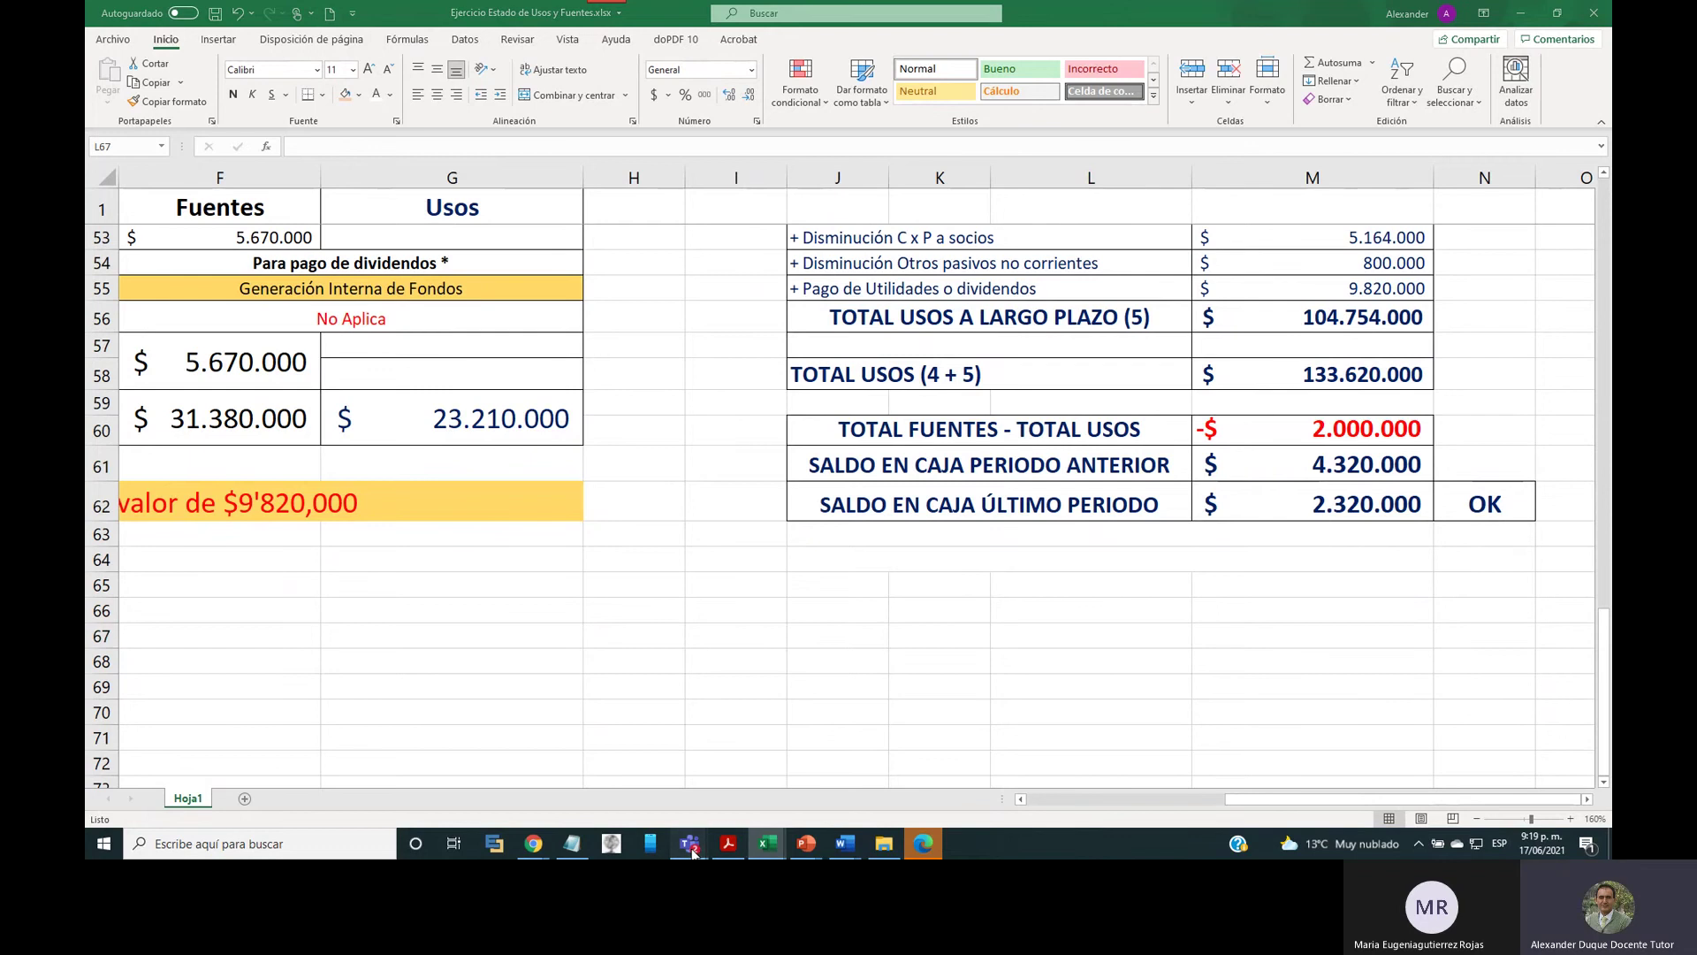
pyautogui.moveTo(692, 846)
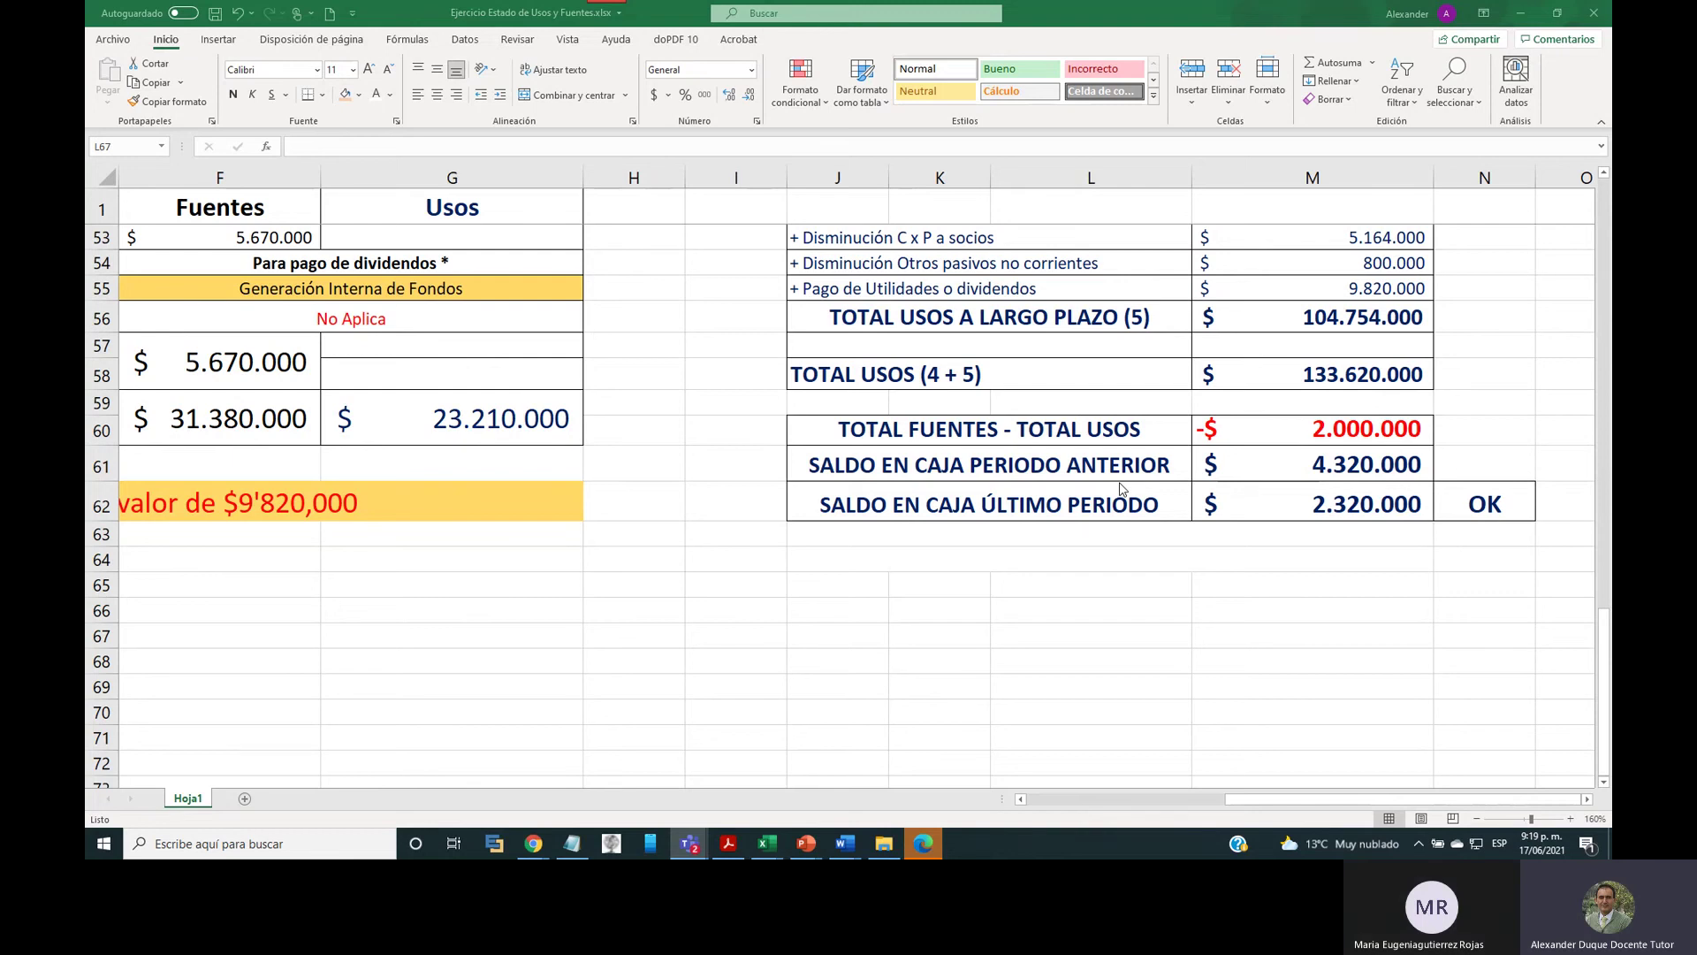
# Select columns J through M and review the whole sources and uses statement down to its closing cash balances.
pyautogui.scroll(14, 1087, 431)
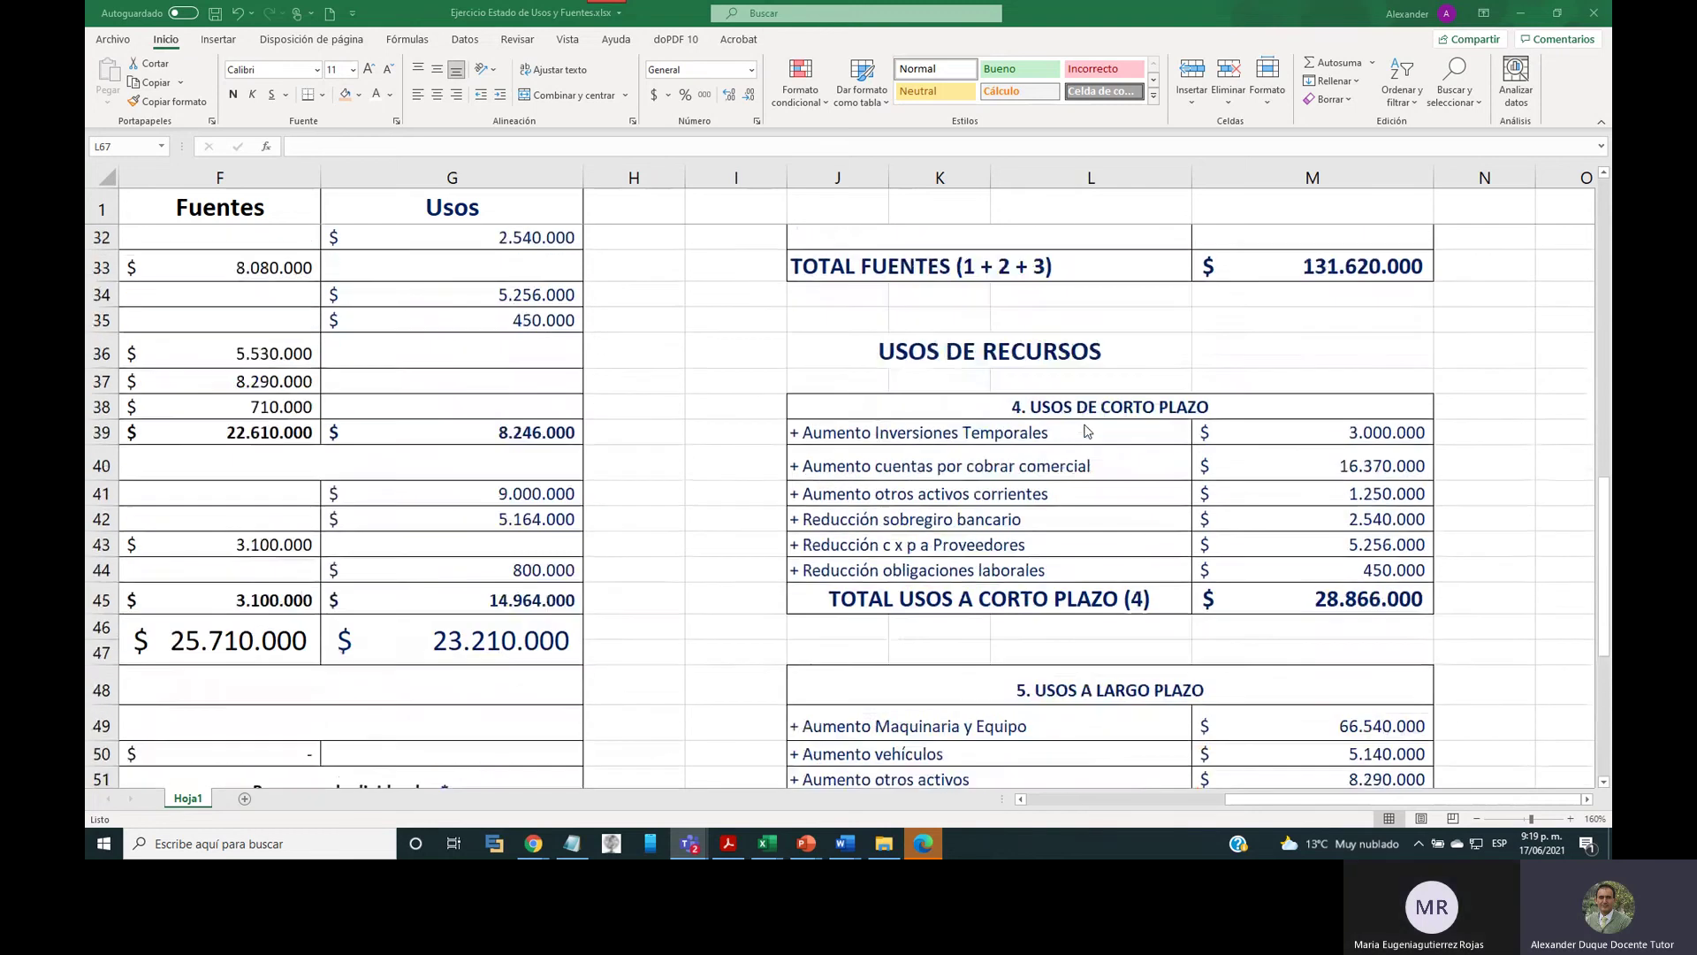
pyautogui.scroll(4, 1087, 430)
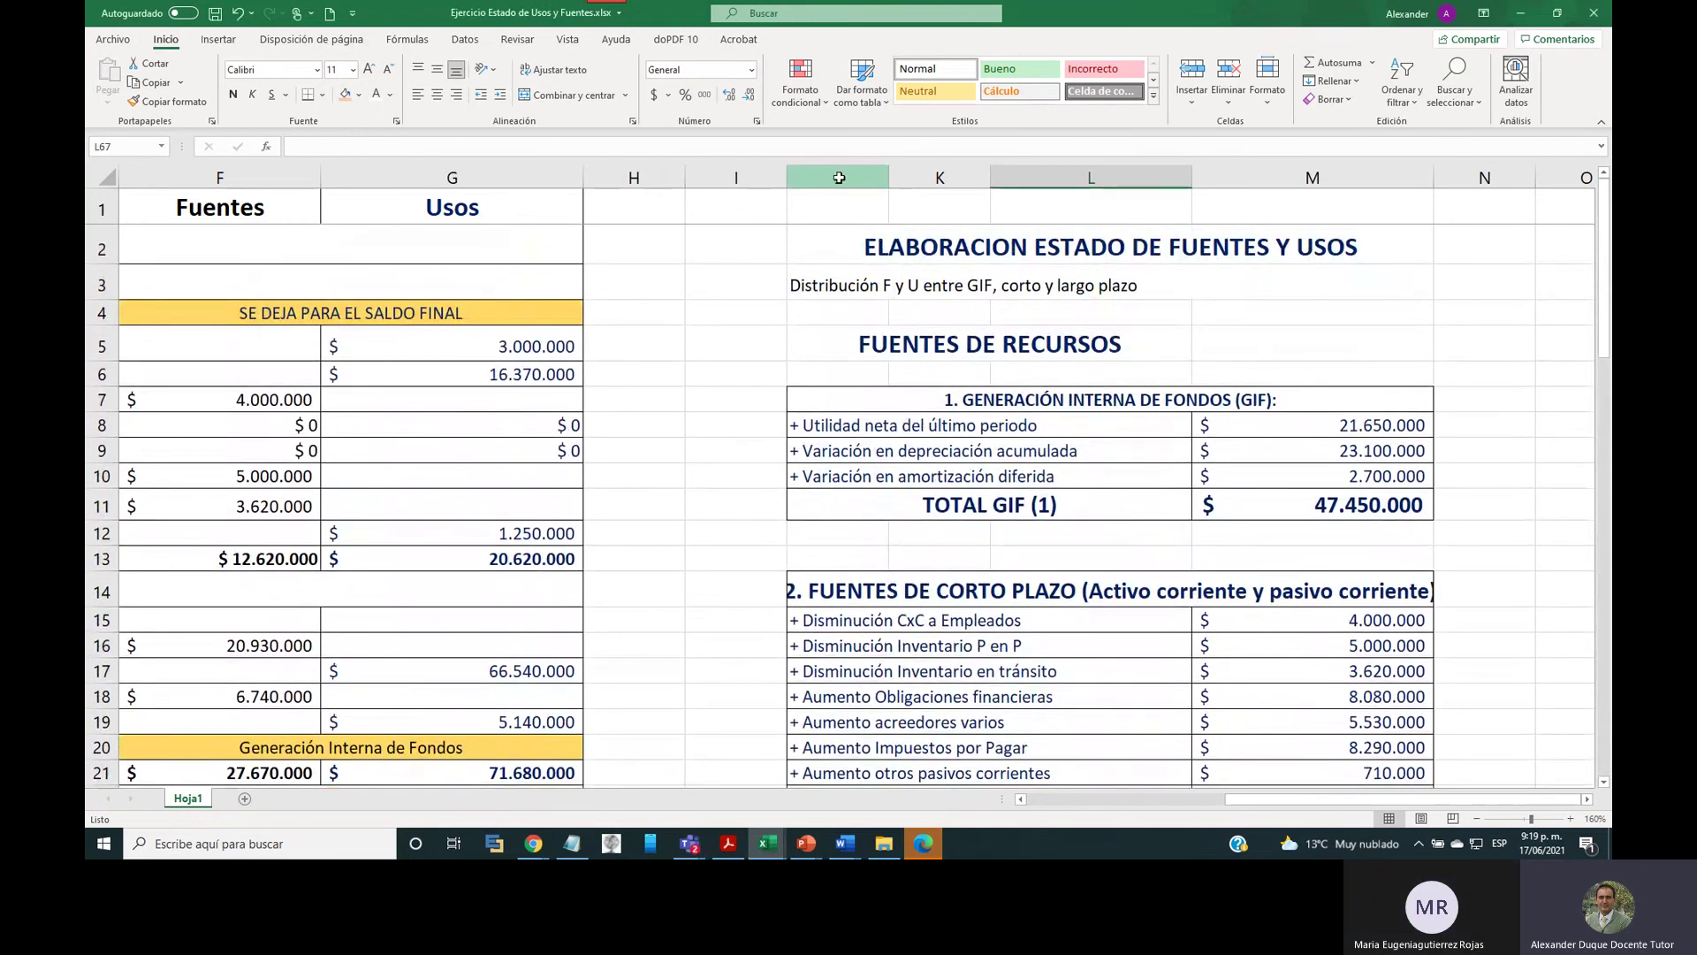
pyautogui.moveTo(837, 178); pyautogui.dragTo(1297, 180)
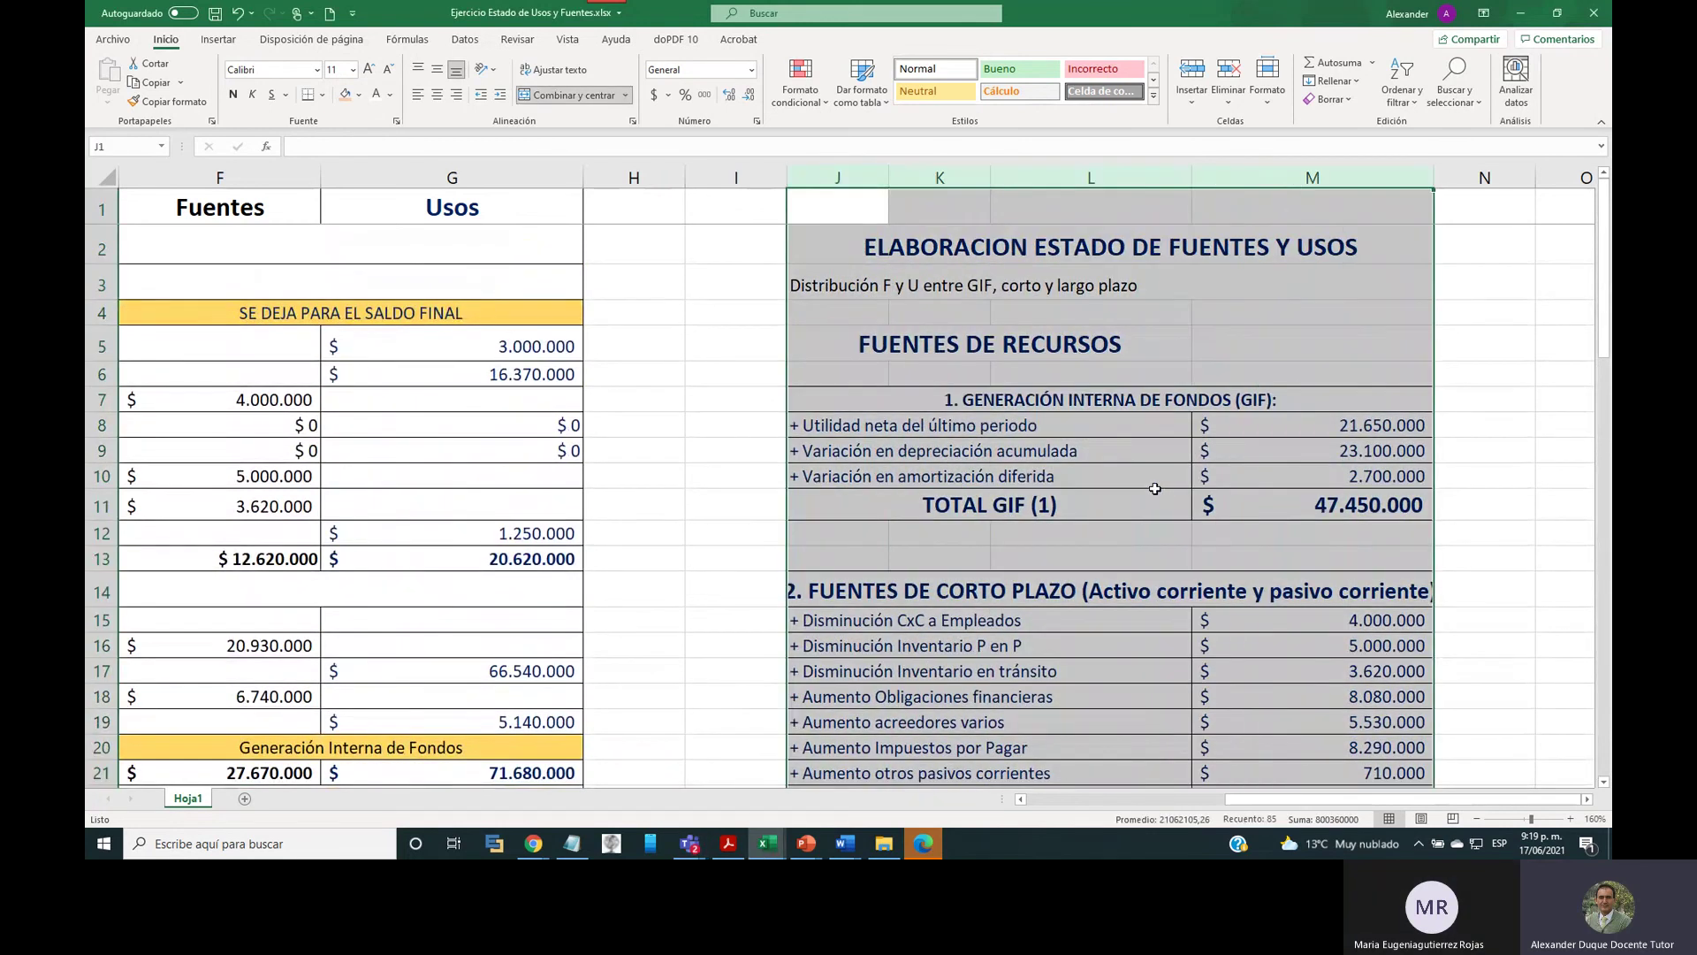
pyautogui.scroll(-3, 1152, 487)
pyautogui.scroll(-10, 1151, 486)
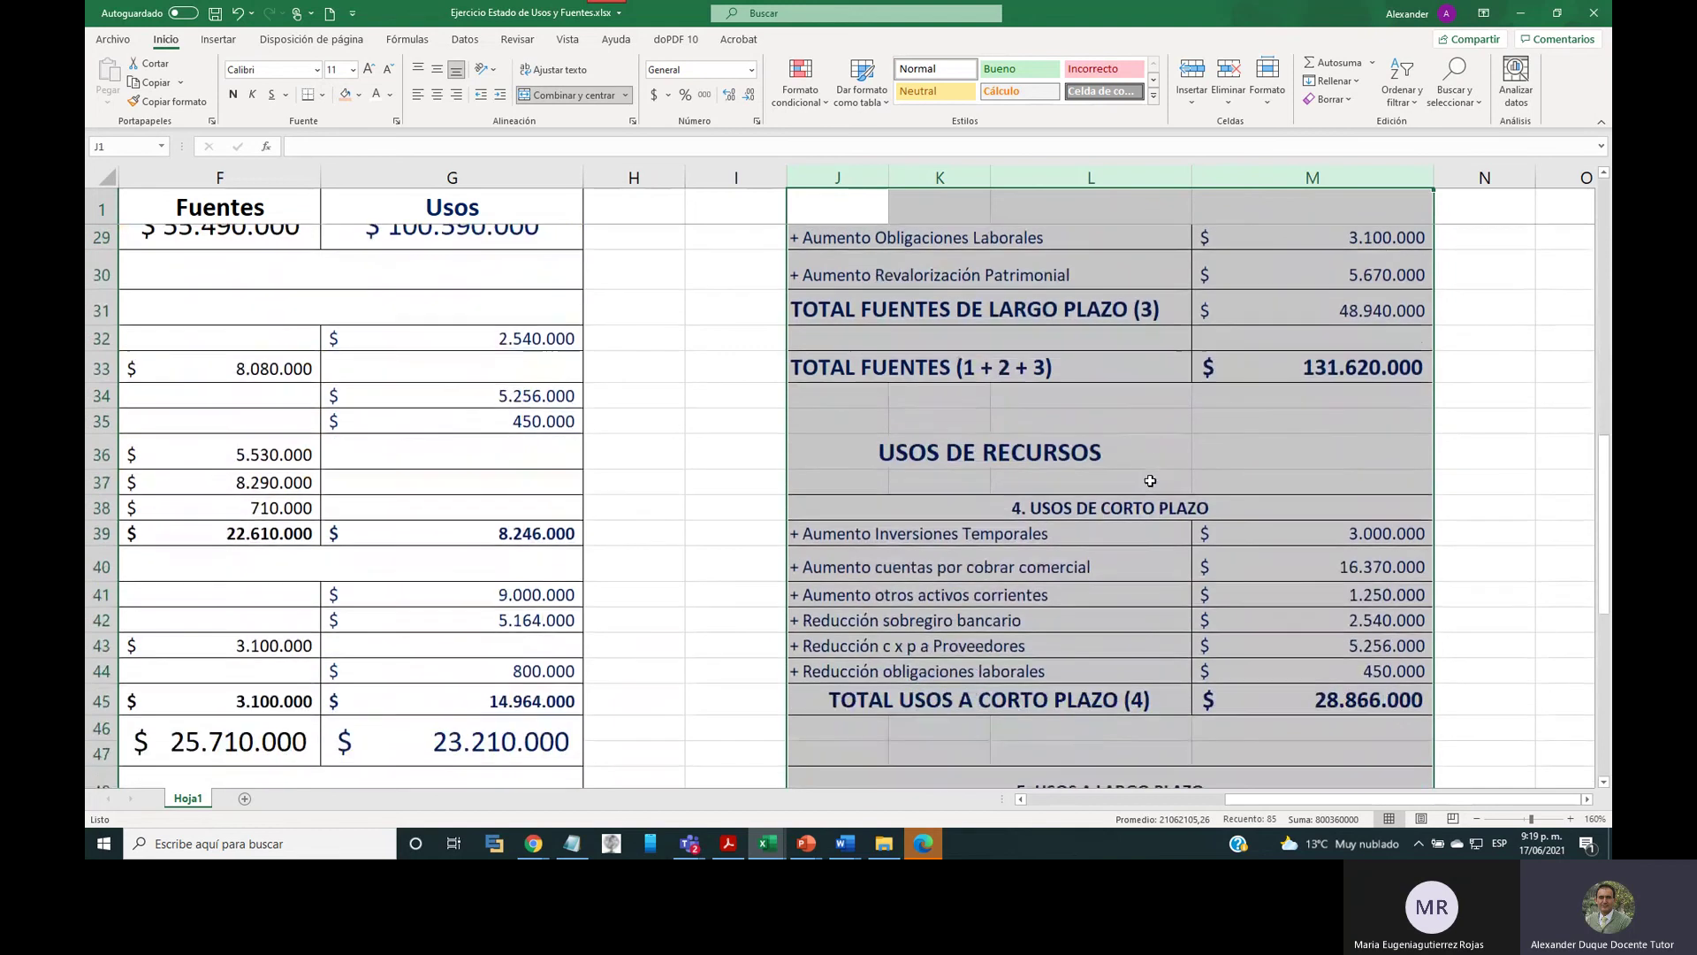
pyautogui.scroll(-3, 1150, 480)
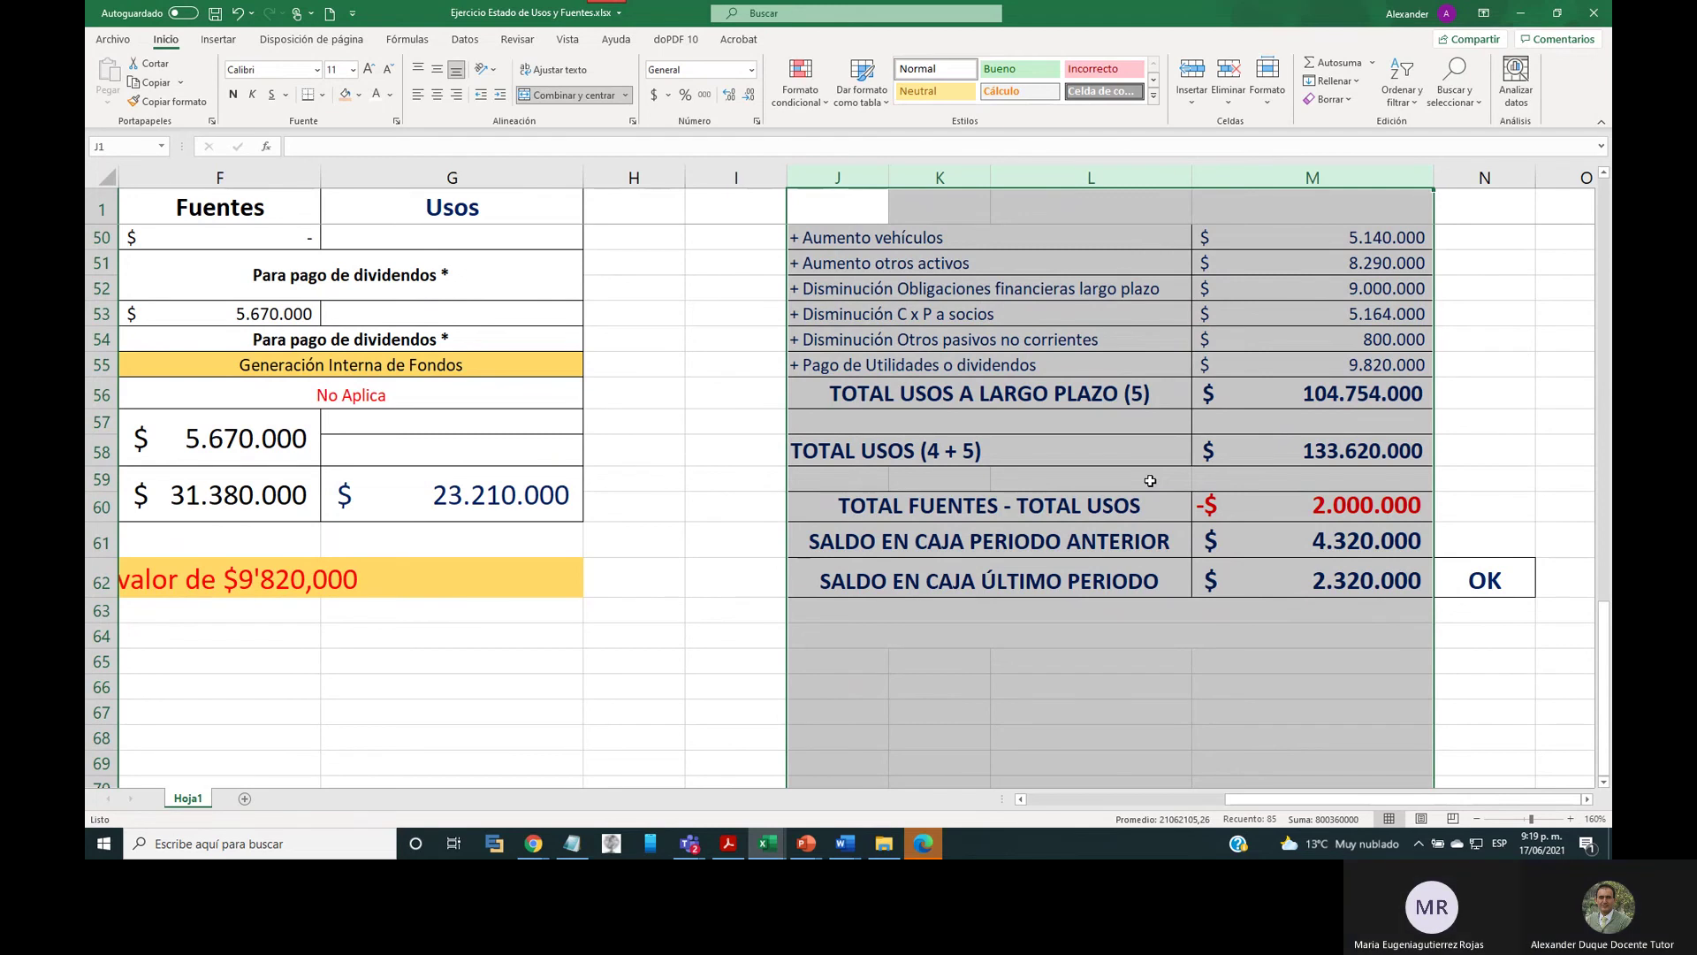
pyautogui.click(873, 674)
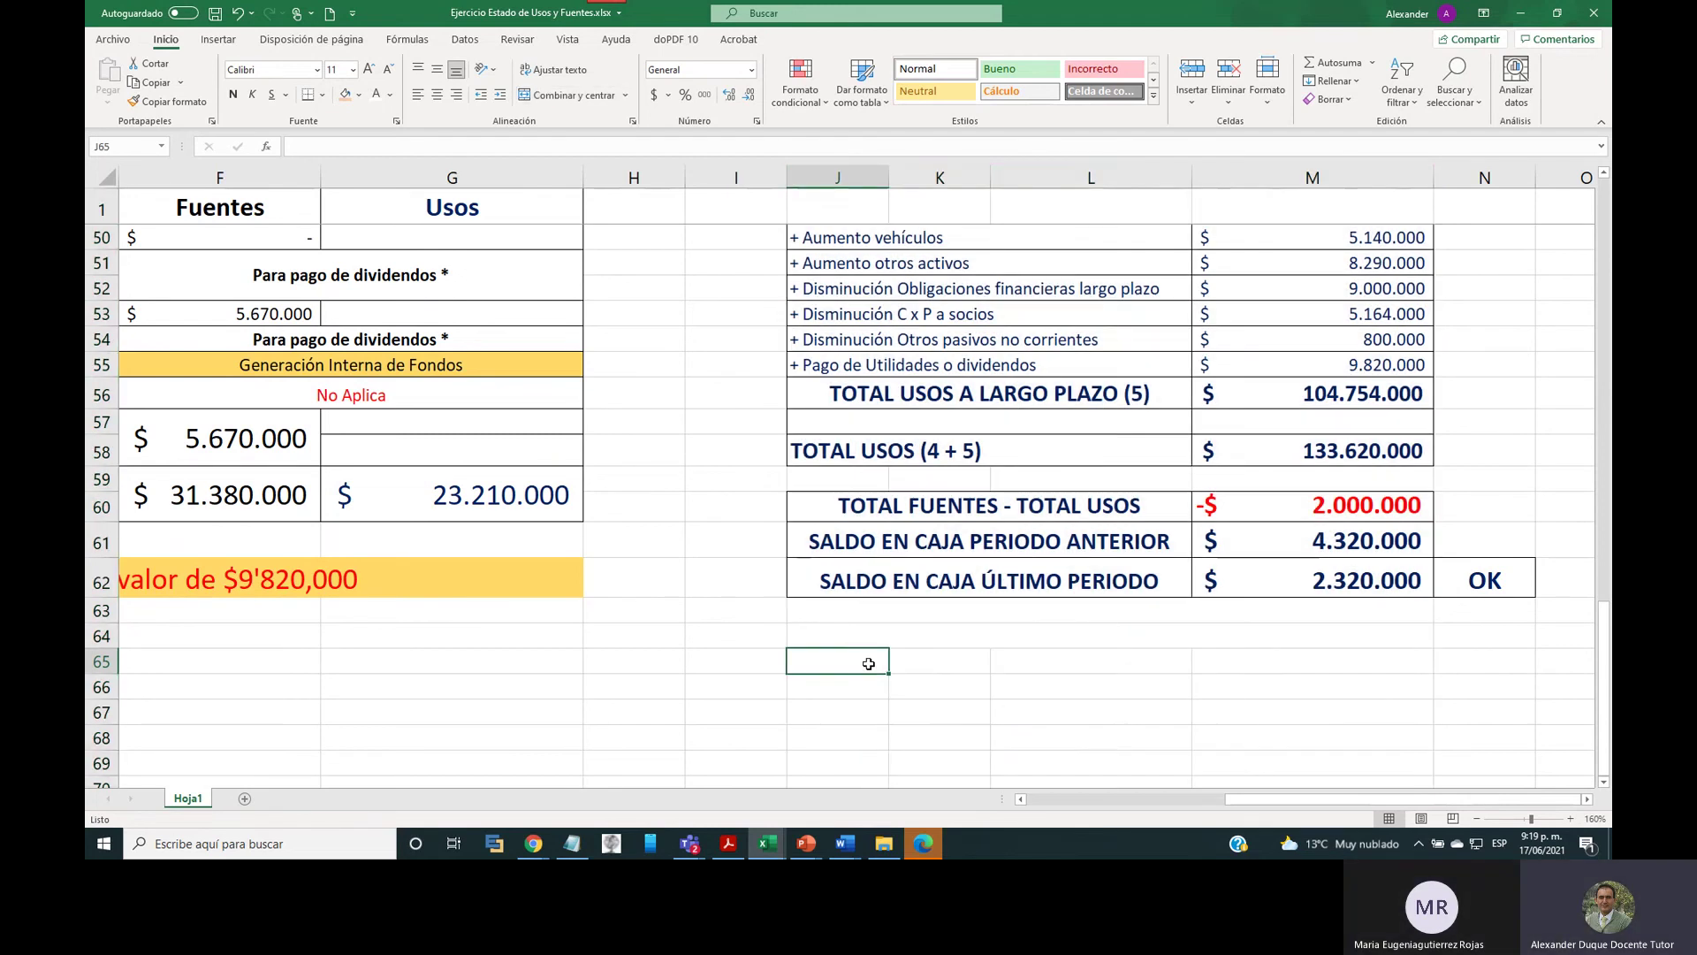
# Select the statement from its ELABORACION ESTADO DE FUENTES Y USOS title through the SALDO EN CAJA ÚLTIMO PERIODO line, and switch to Teams.
pyautogui.scroll(16, 902, 497)
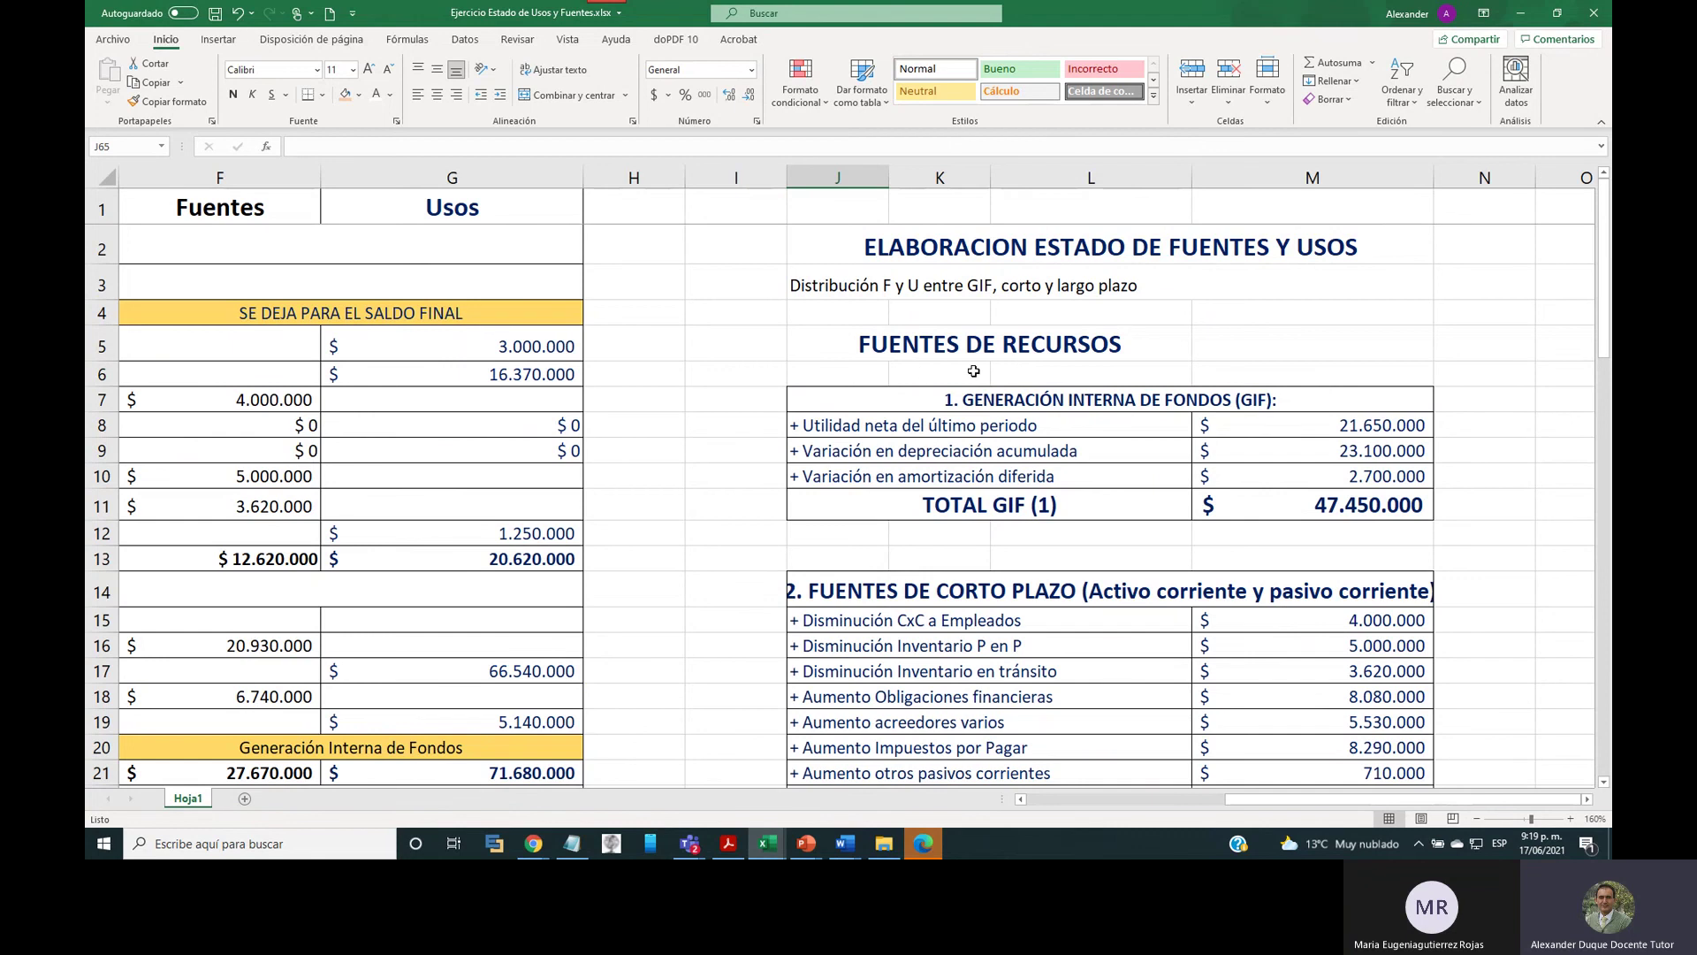
pyautogui.click(884, 205)
pyautogui.hotkey('ctrl', 'a')
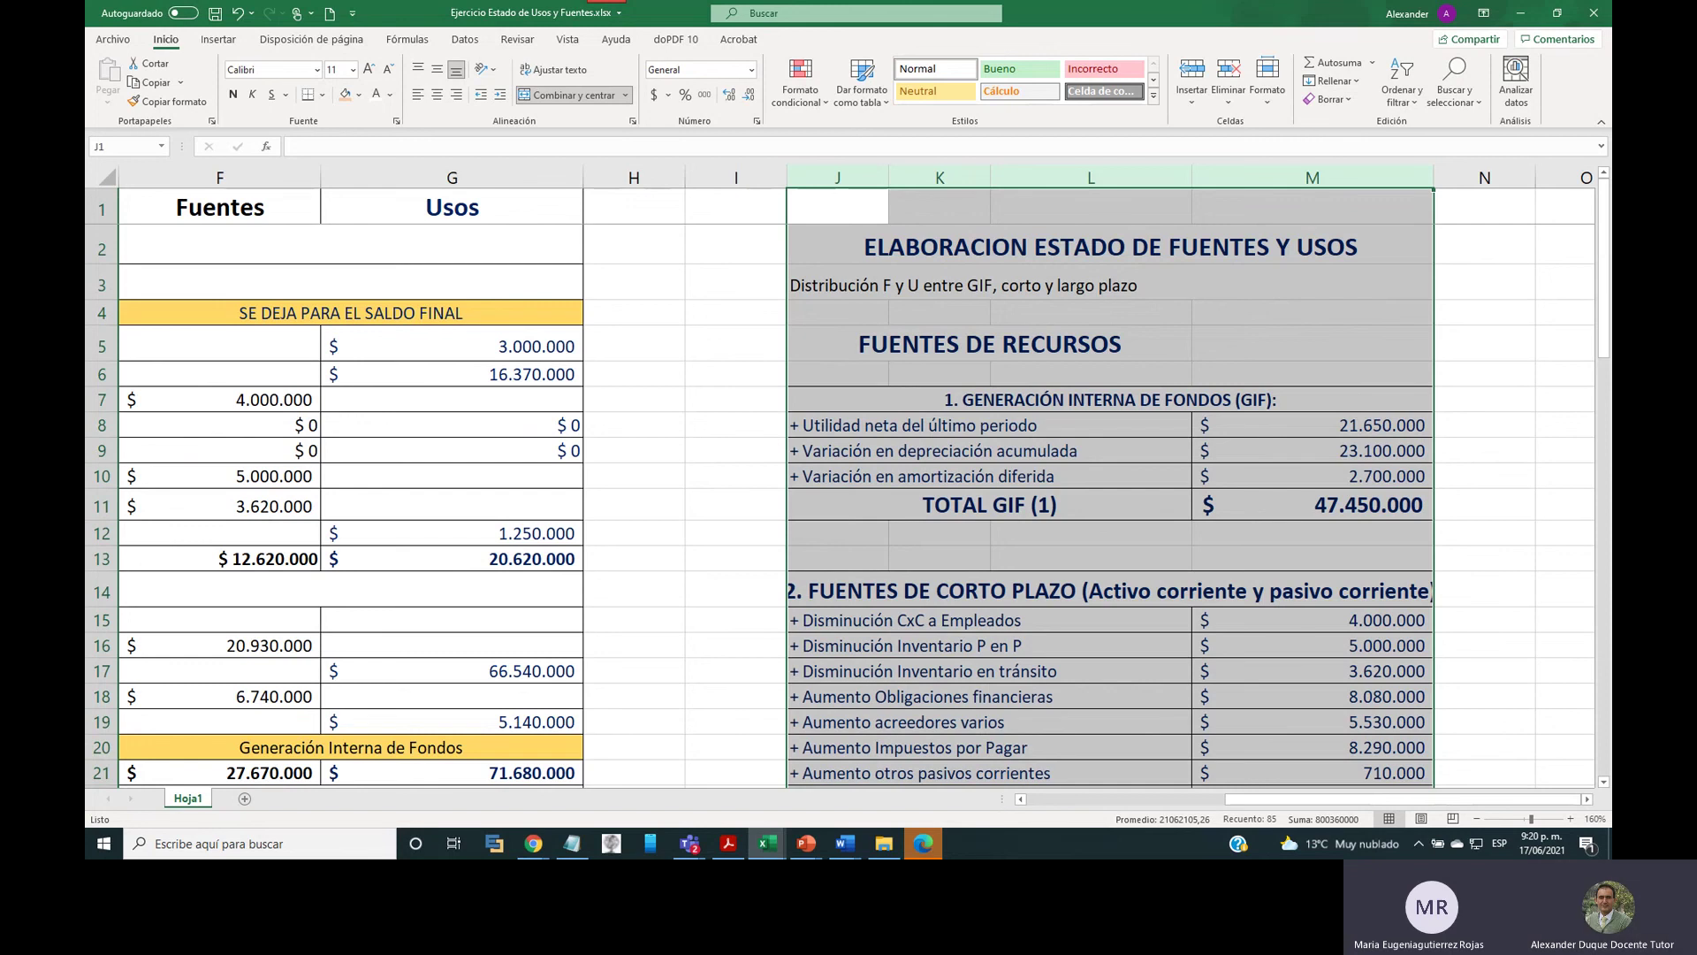
pyautogui.click(703, 369)
pyautogui.moveTo(849, 252); pyautogui.dragTo(967, 694)
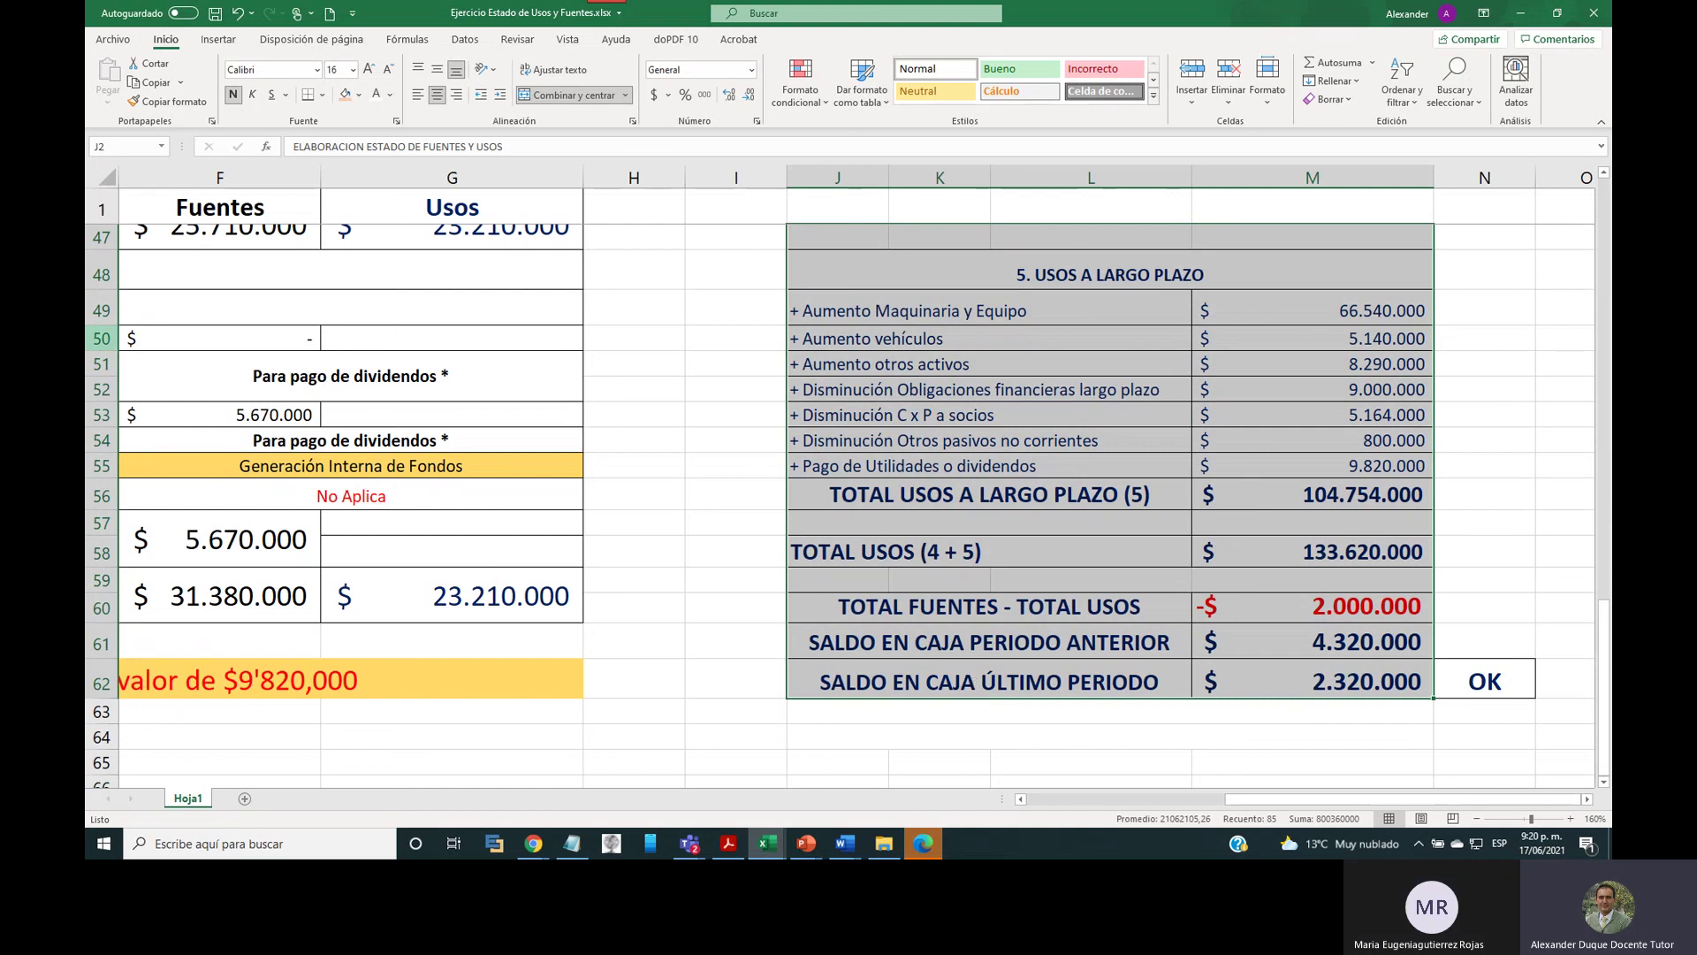
pyautogui.hotkey('alt', 'Tab')
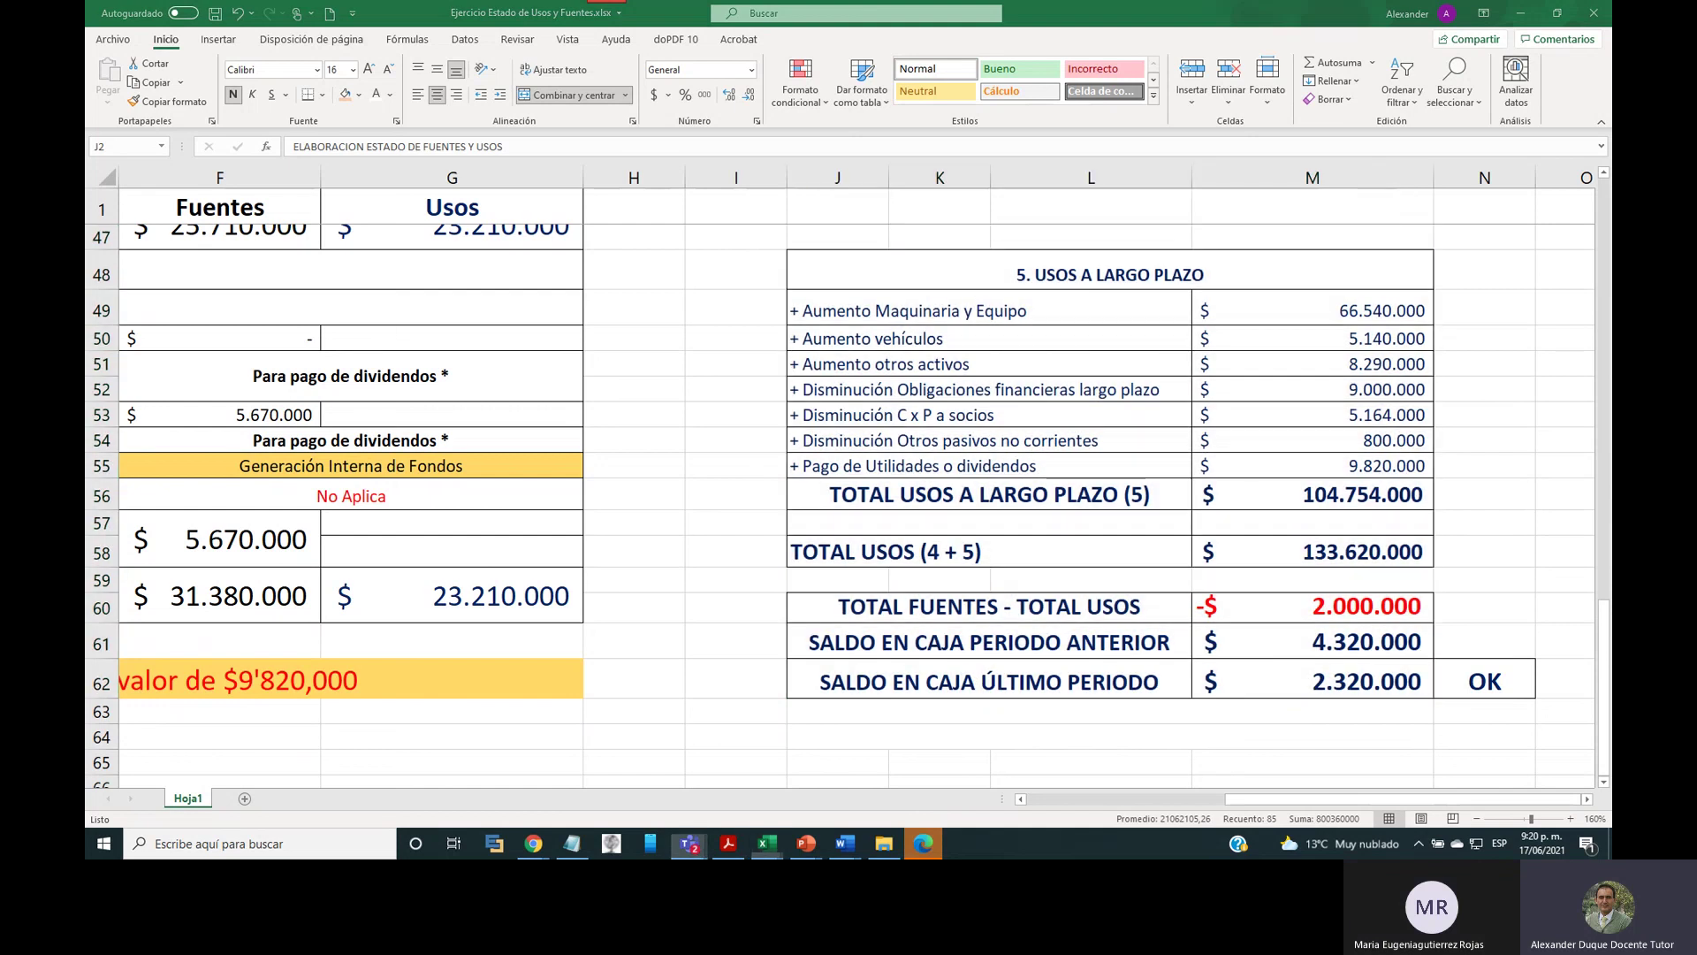